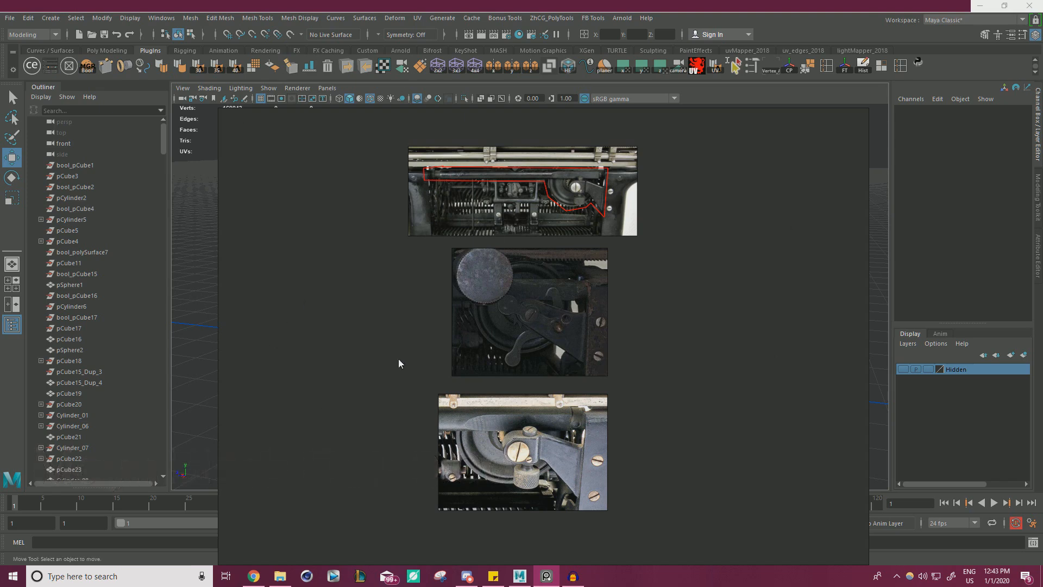
Focus the reference viewer on the close-up photo of the bracket and knurled knob, and park it in the screen's lower-left corner.
scroll(529, 363, up, 5)
click(545, 395)
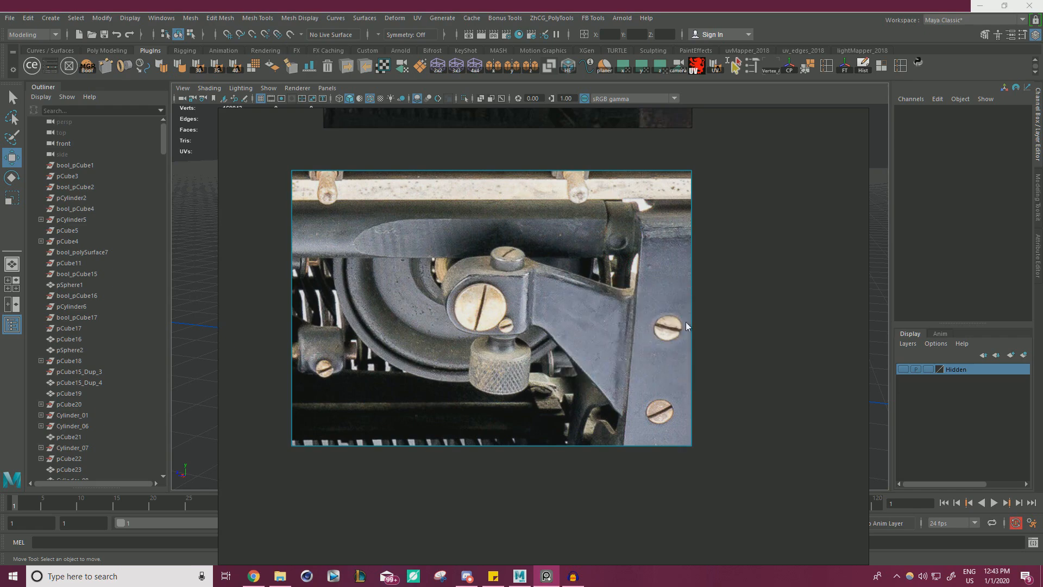
right_drag(686, 321, 519, 317)
scroll(478, 276, down, 3)
middle_drag(364, 297, 617, 226)
scroll(580, 222, up, 4)
right_drag(609, 231, 337, 425)
scroll(338, 410, down, 2)
middle_drag(338, 406, 364, 382)
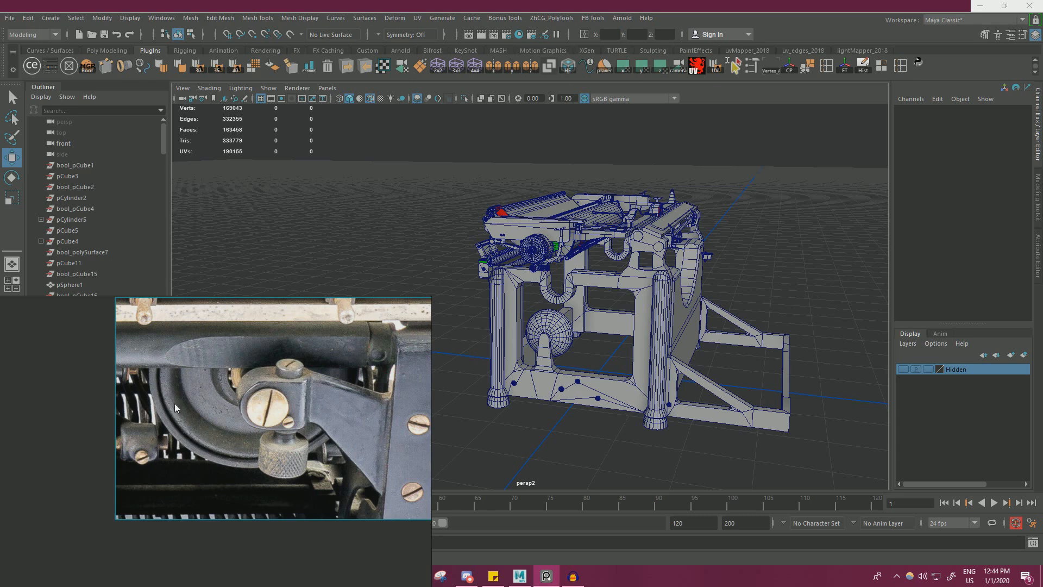
scroll(233, 392, up, 3)
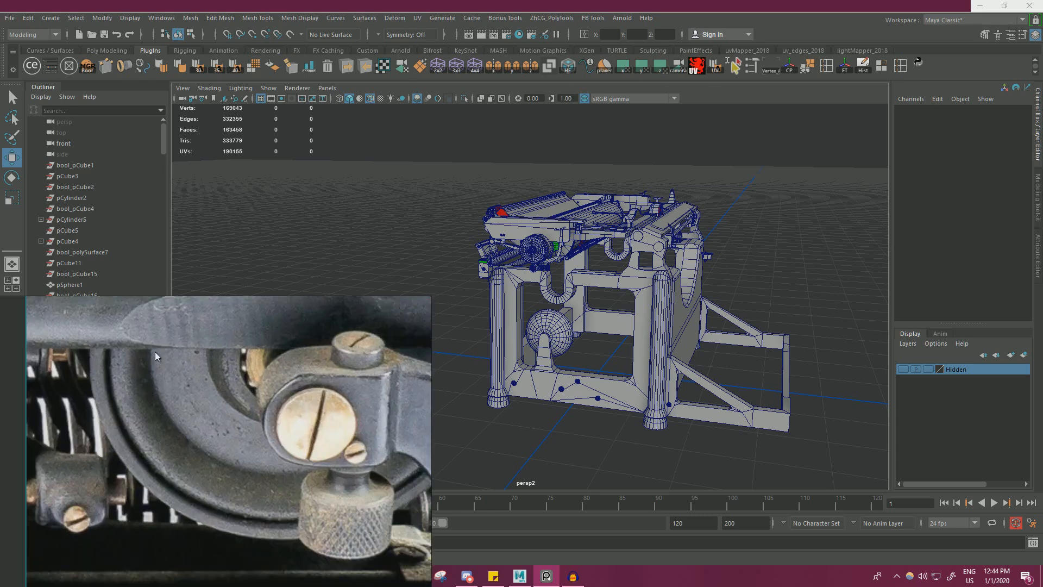
scroll(238, 374, down, 4)
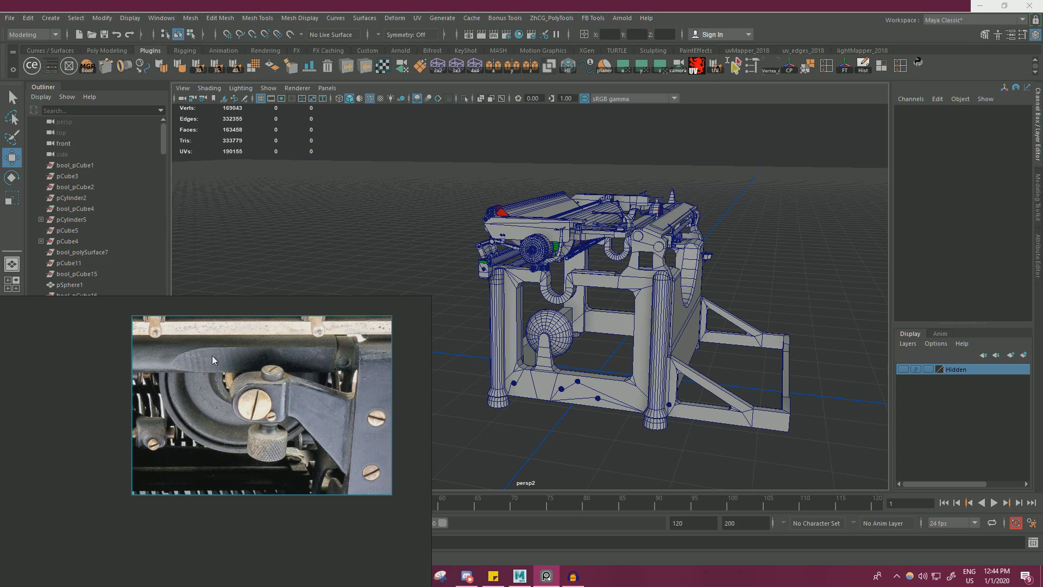
drag(259, 386, 161, 473)
In Maya, isolate the ring collar at the end of the roller, next to the typewriter frame's leg.
alt+drag(486, 423, 638, 341)
click(570, 301)
alt+right_drag(570, 326, 544, 329)
alt+middle_drag(543, 330, 592, 331)
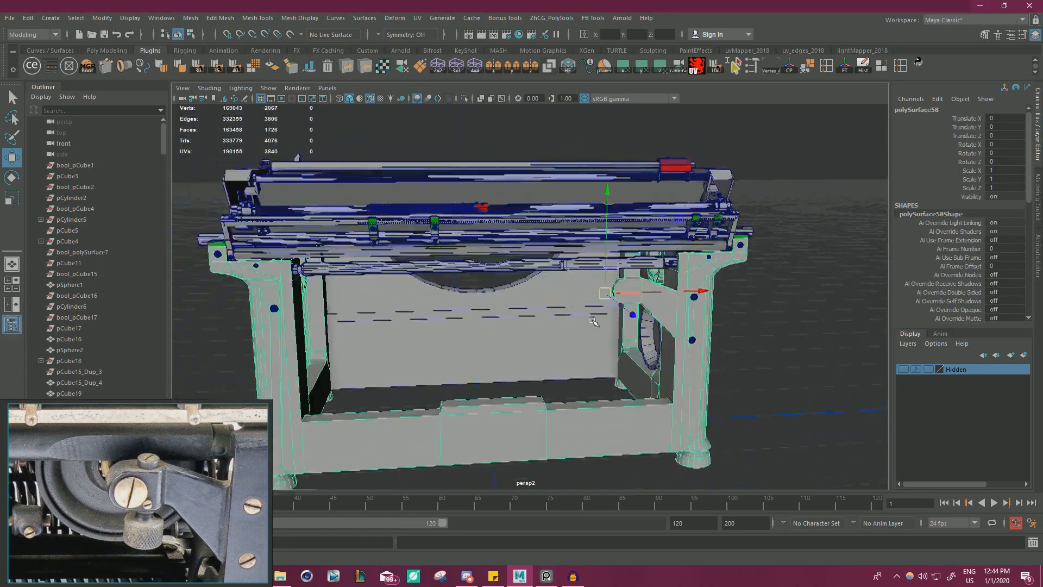
alt+right_drag(592, 331, 622, 334)
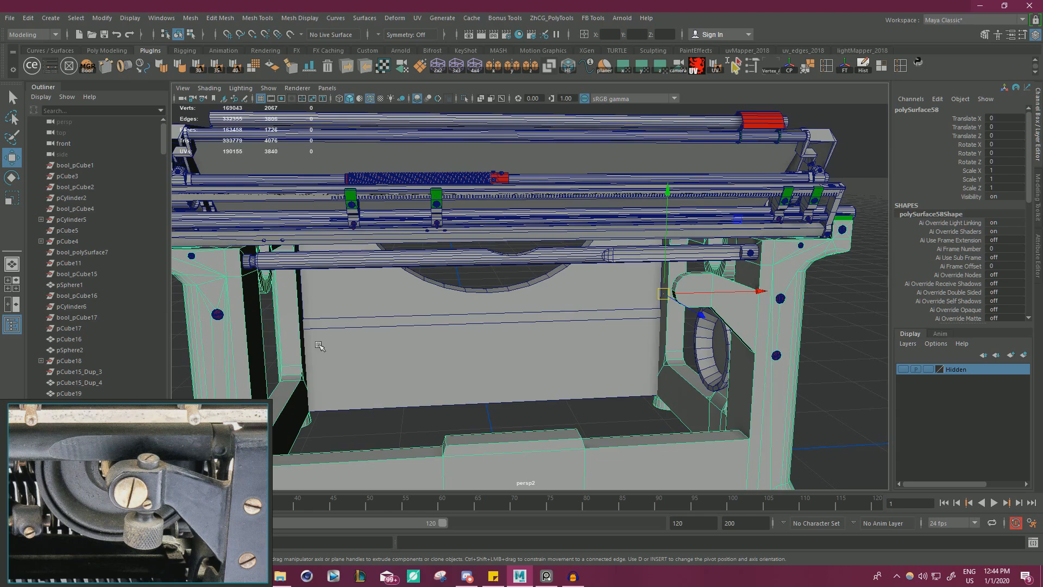
alt+drag(319, 346, 478, 348)
alt+middle_drag(478, 347, 543, 364)
alt+right_drag(544, 364, 594, 370)
alt+middle_drag(380, 304, 489, 301)
alt+right_drag(326, 304, 373, 299)
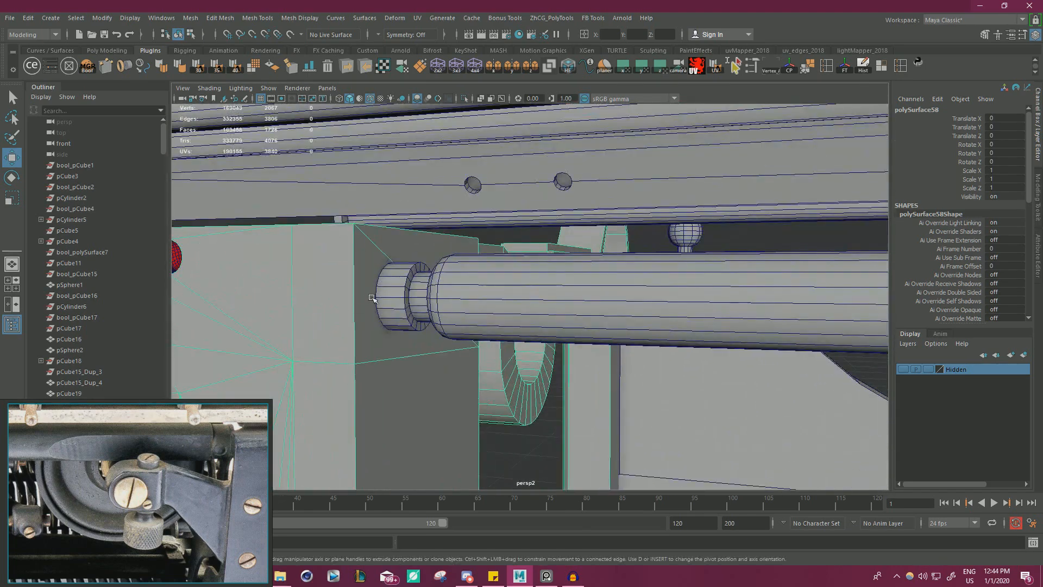
click(381, 295)
shift+click(372, 318)
alt+drag(353, 333, 401, 330)
alt+right_drag(400, 330, 448, 253)
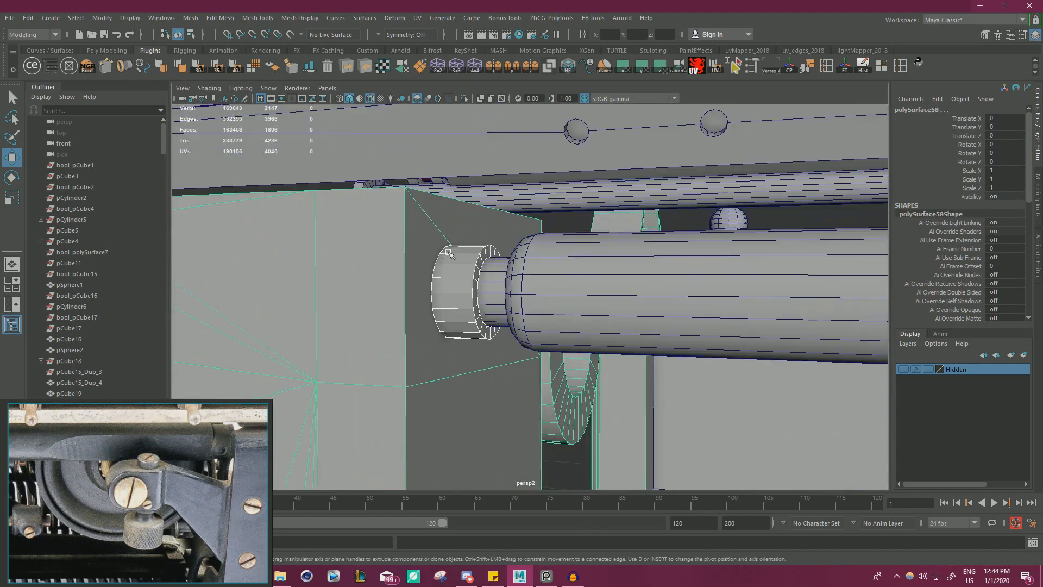
click(441, 296)
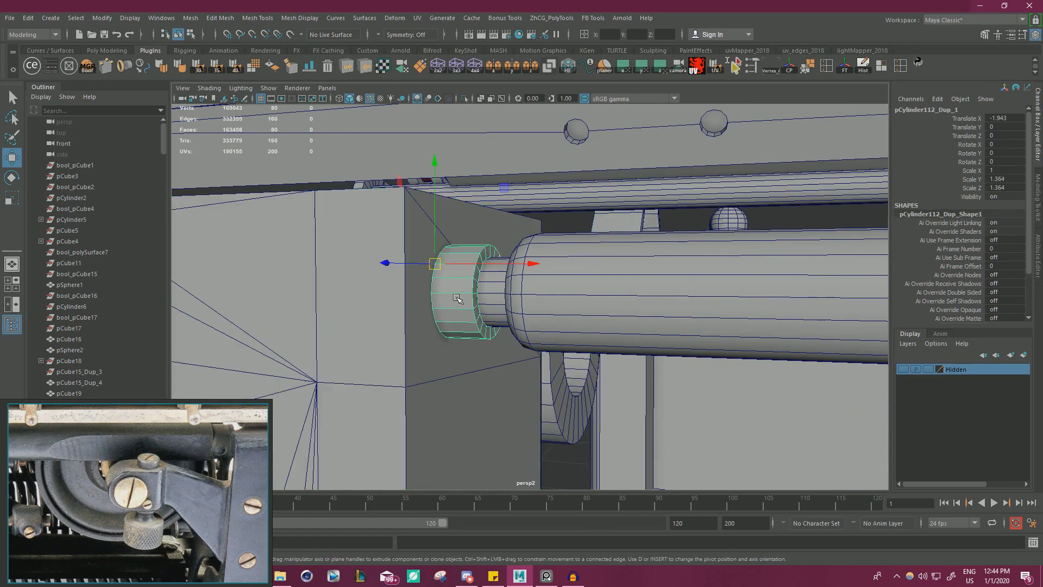
alt+right_drag(441, 296, 473, 326)
alt+drag(472, 326, 419, 345)
alt+right_drag(419, 345, 525, 361)
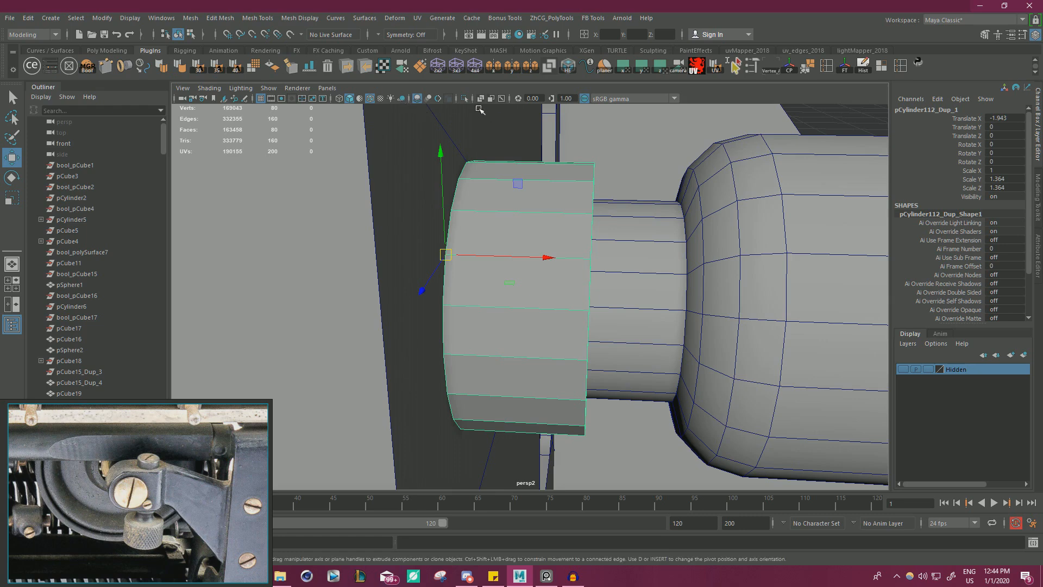
click(464, 99)
alt+drag(521, 163, 562, 207)
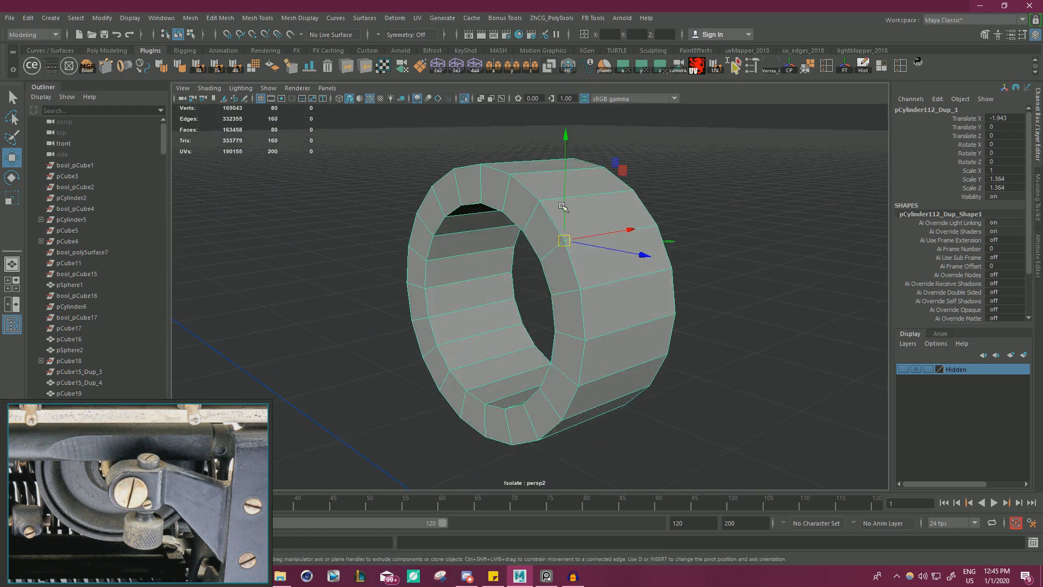
Move the collar's frame-side ring of end faces along X toward the frame leg, with isolation off, and return to object selection.
right_drag(533, 210, 530, 218)
click(526, 211)
shift+double_click(540, 227)
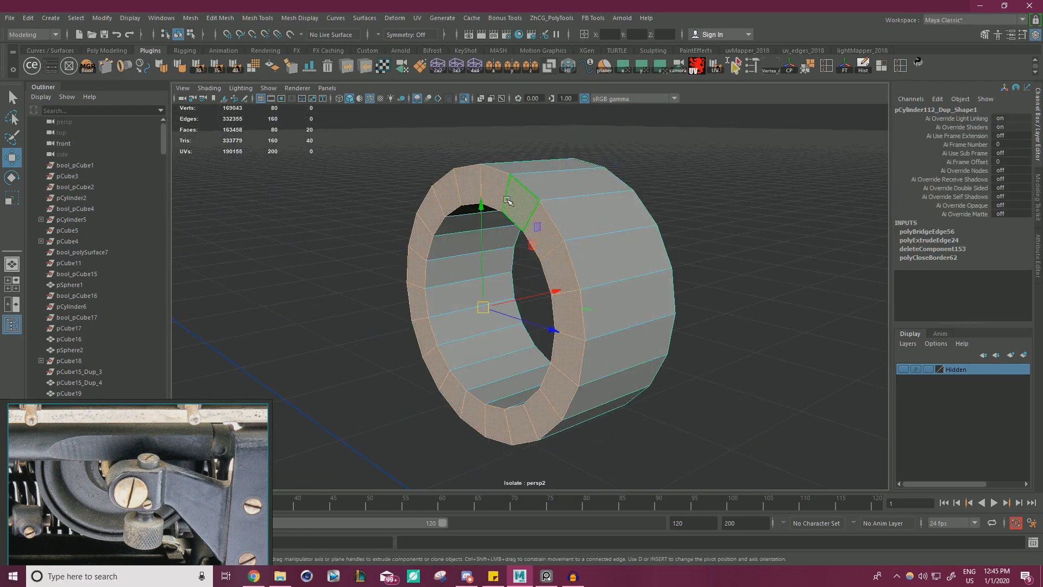
click(465, 99)
alt+drag(482, 187, 415, 189)
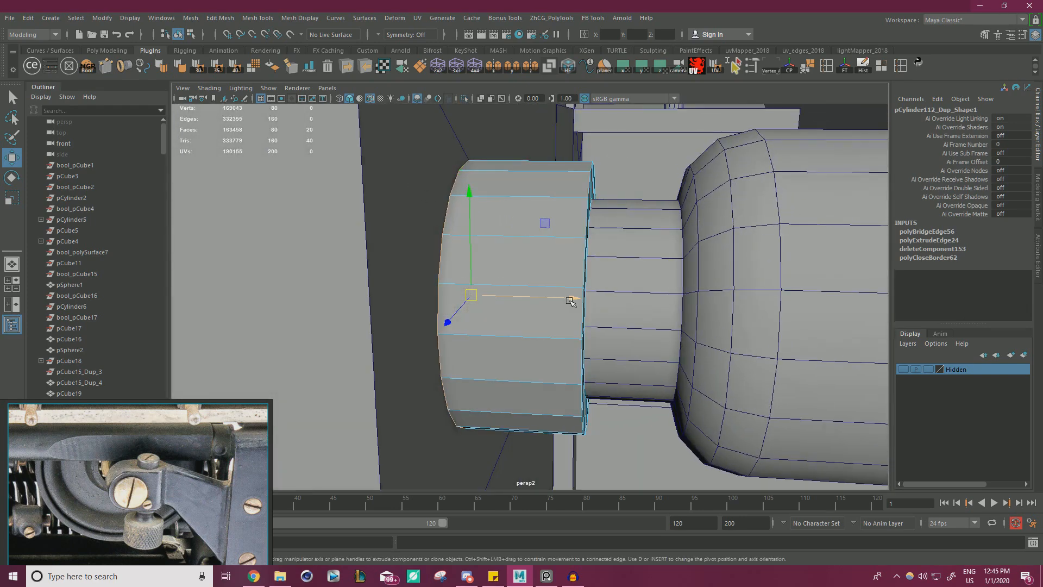
drag(571, 298, 566, 301)
right_drag(485, 210, 522, 194)
alt+right_drag(516, 199, 397, 209)
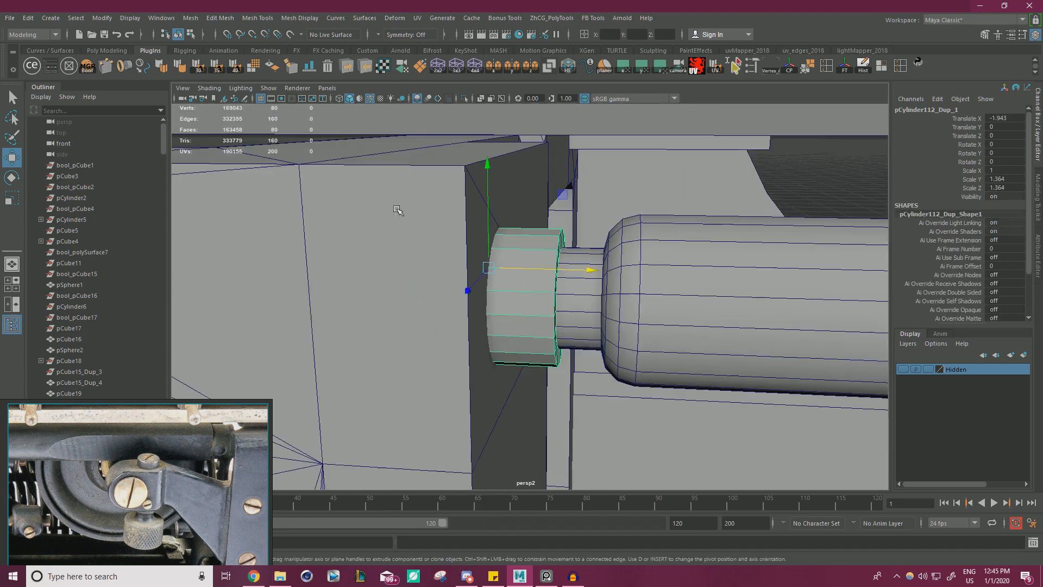
Merge the frame and the collar with a new Union operation in DcBoolManager, deleting history and base objects.
click(419, 227)
shift+click(509, 272)
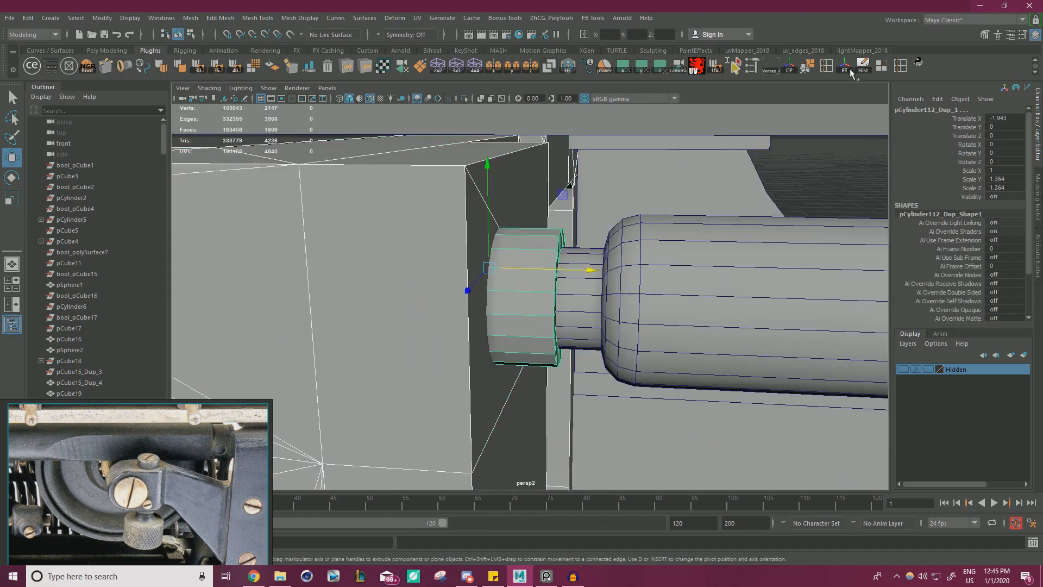
click(87, 65)
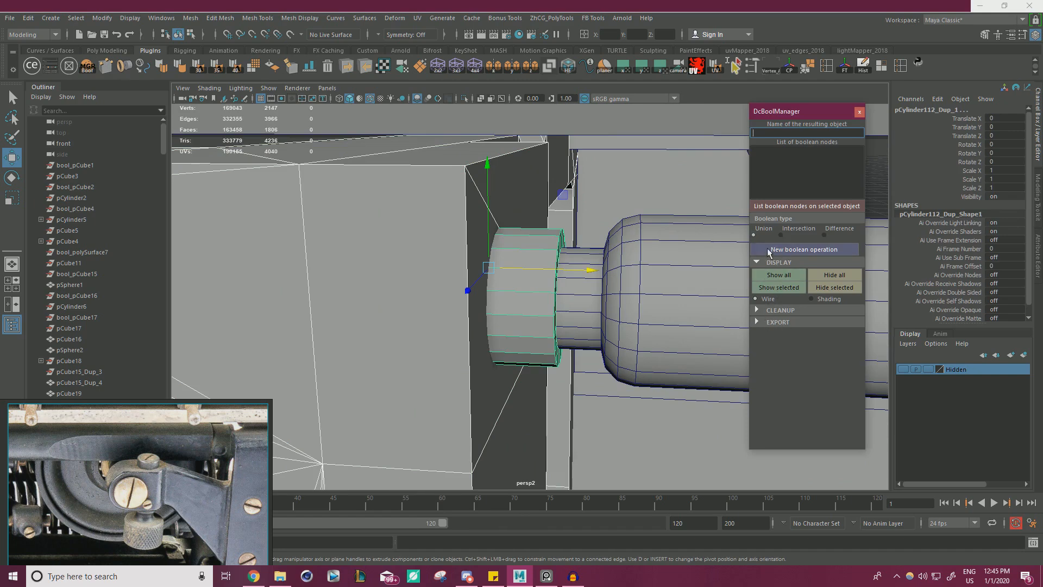
click(786, 251)
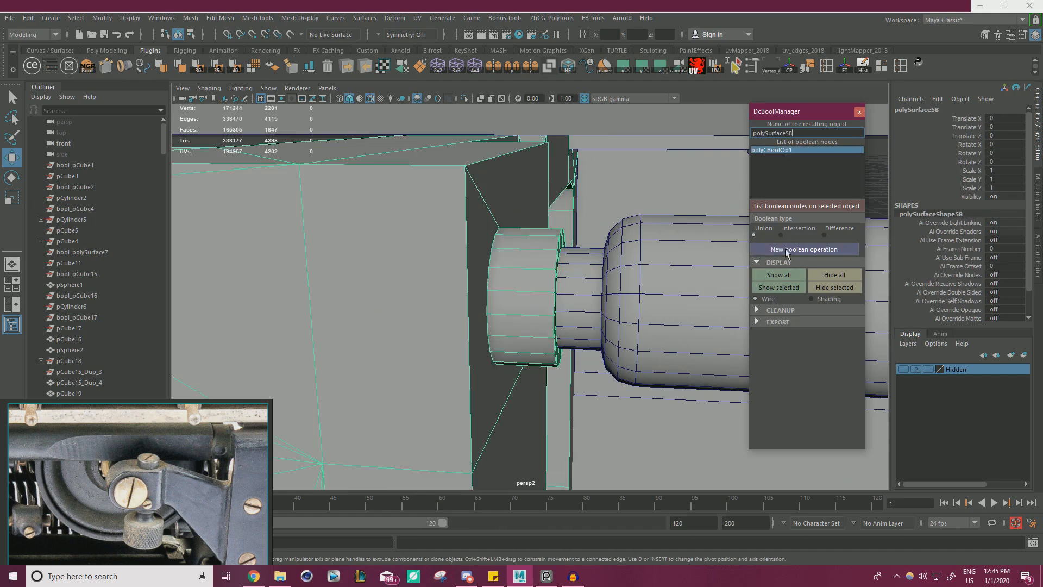
click(757, 311)
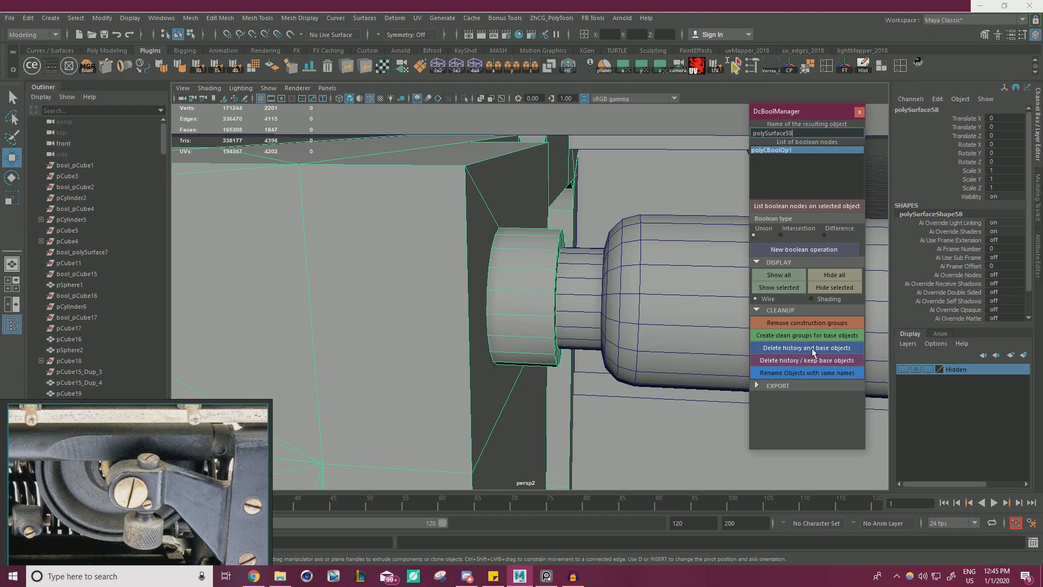
click(804, 348)
Isolate the merged frame mesh and try shifting a vertex on the collar's rim, undoing the trial move.
right_drag(492, 242, 538, 225)
click(469, 172)
click(465, 100)
alt+drag(478, 201, 445, 217)
right_drag(430, 206, 373, 172)
click(405, 229)
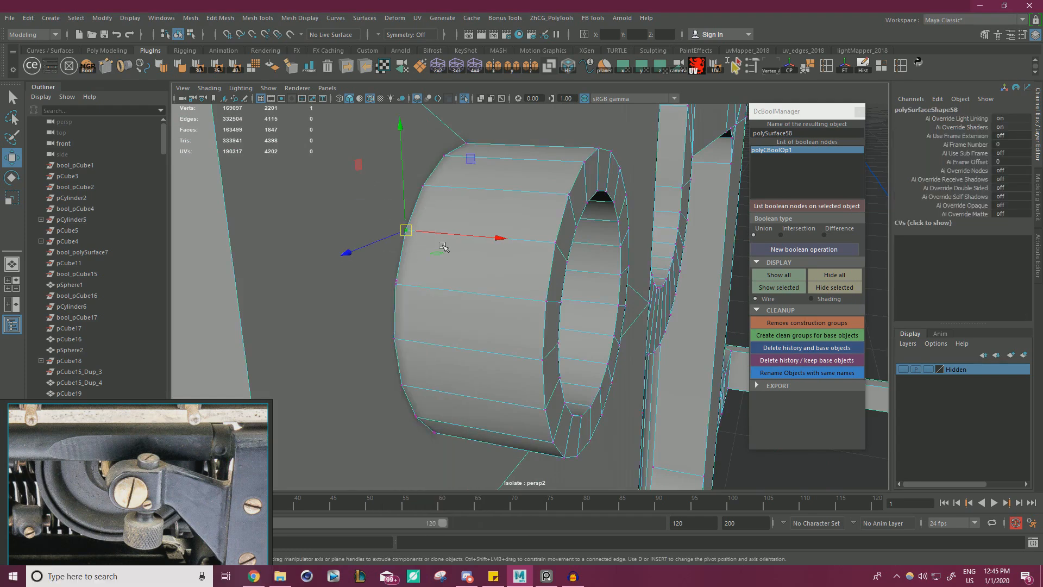
drag(492, 239, 655, 288)
key(ctrl+z)
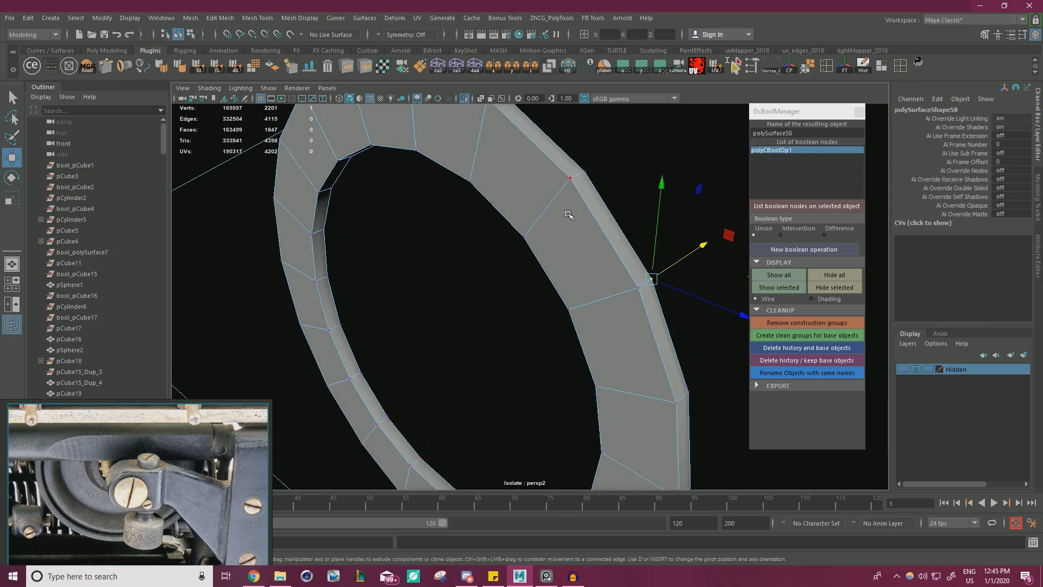
Delete the ring of leftover cap faces at the collar's end inside the frame.
right_click(566, 237)
click(567, 238)
shift+double_click(623, 313)
key(Delete)
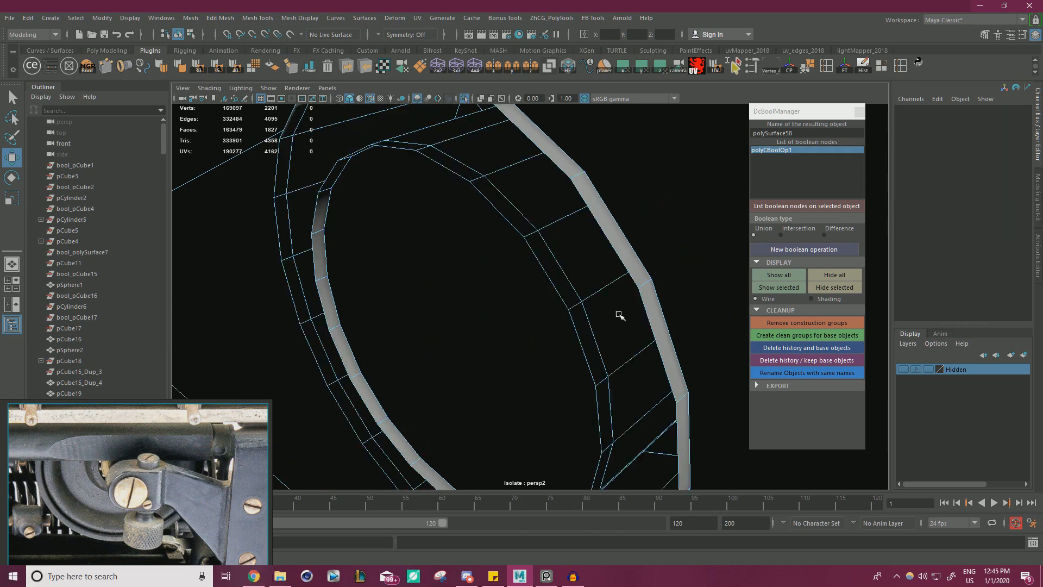
Delete part of the thin leftover face strips along the inner and outer rims of the collar's end.
click(569, 289)
shift+double_click(577, 319)
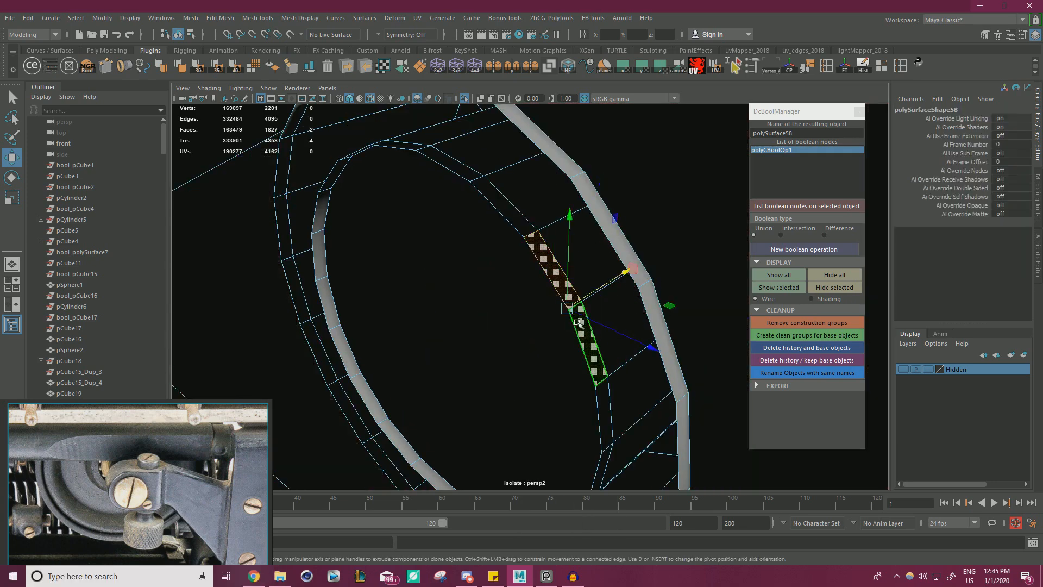
shift+click(633, 265)
shift+double_click(655, 304)
key(Delete)
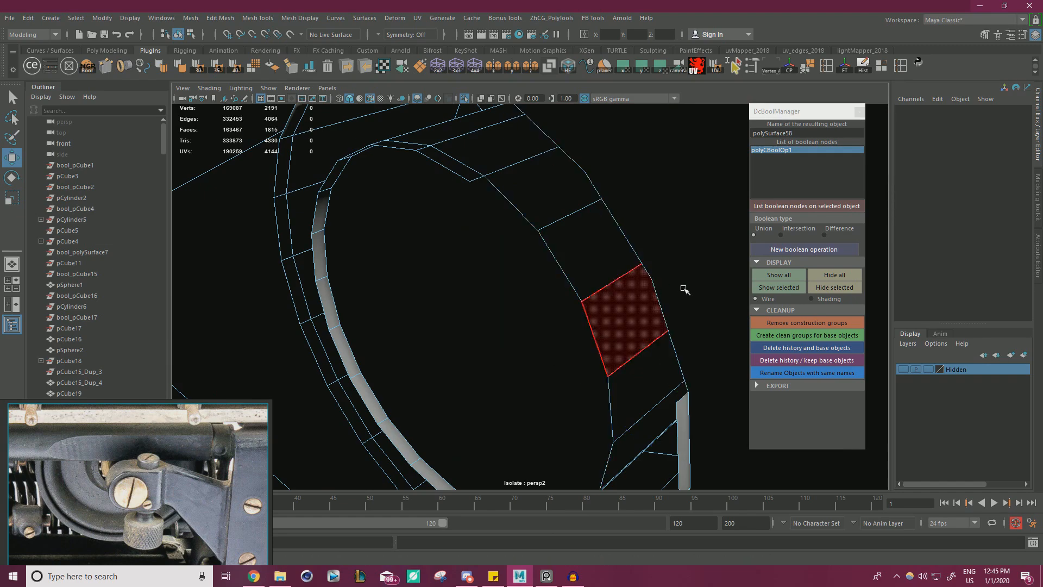
Select the remaining thin leftover faces around the collar's inner rim, undoing the stray whole-mesh selection, and delete them.
alt+drag(668, 257, 601, 240)
click(587, 215)
shift+click(519, 200)
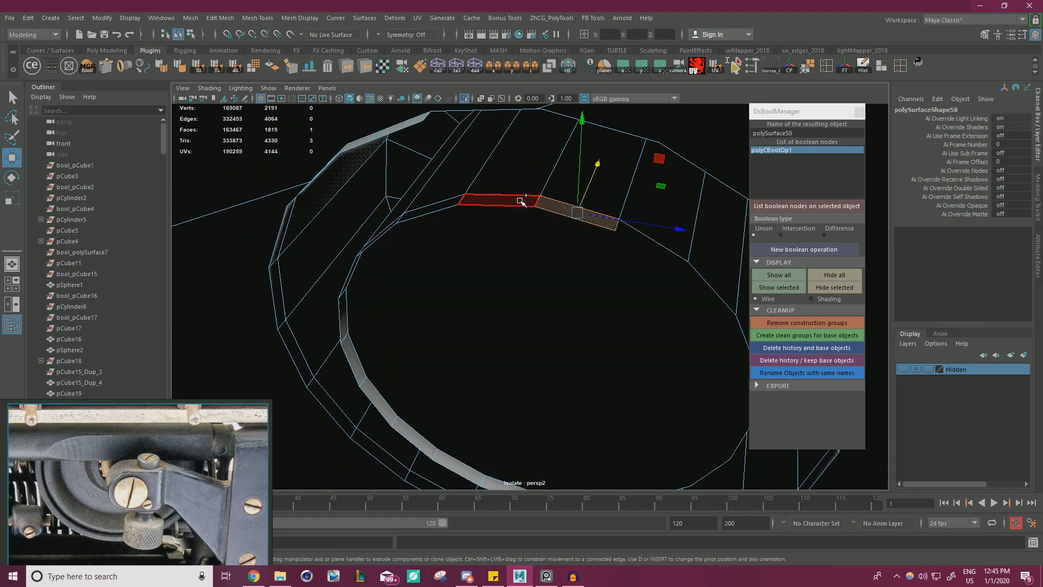
alt+drag(448, 217, 471, 199)
shift+click(457, 172)
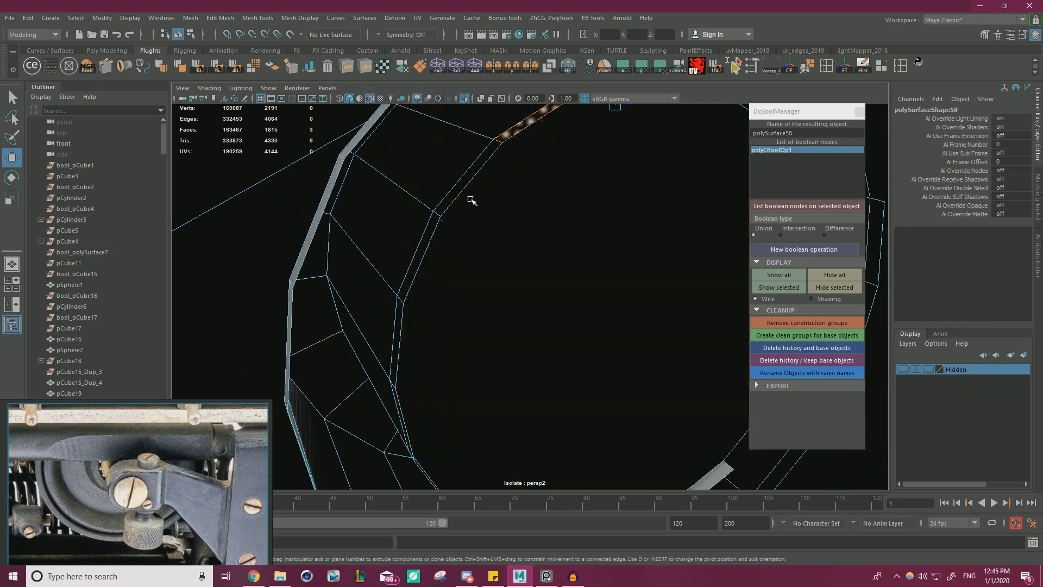
shift+click(460, 189)
shift+click(427, 234)
alt+drag(436, 250, 526, 233)
shift+click(454, 259)
shift+click(461, 333)
shift+click(489, 261)
shift+click(509, 305)
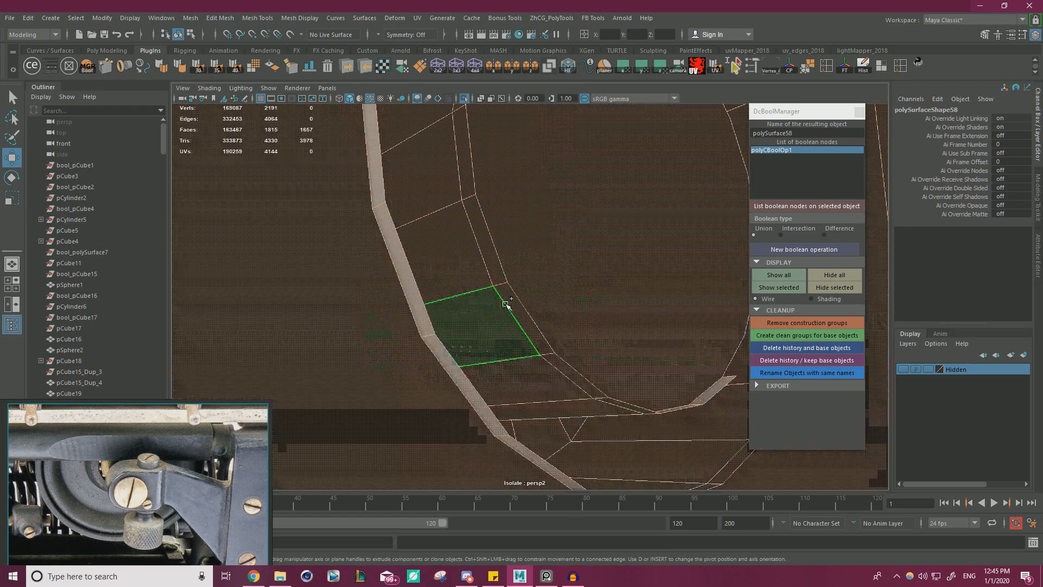
key(ctrl+z)
key(ctrl+z)
alt+drag(537, 307, 466, 277)
key(ctrl+z)
shift+click(452, 313)
shift+click(508, 356)
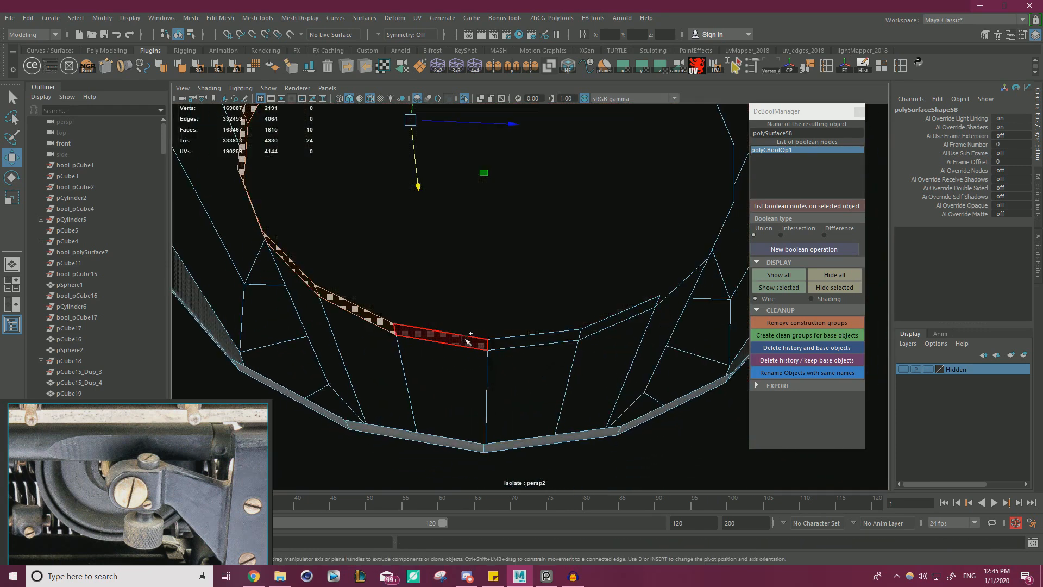
shift+click(465, 340)
shift+click(530, 339)
shift+click(601, 321)
key(Delete)
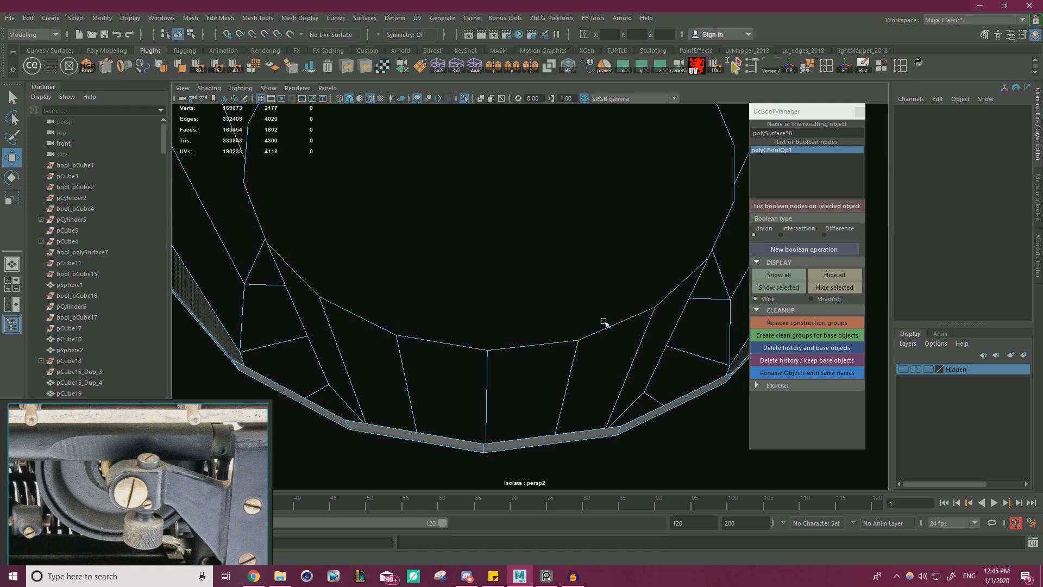
Select the remaining thin leftover faces around the collar's outer rim and delete them.
alt+drag(601, 321, 454, 350)
click(405, 365)
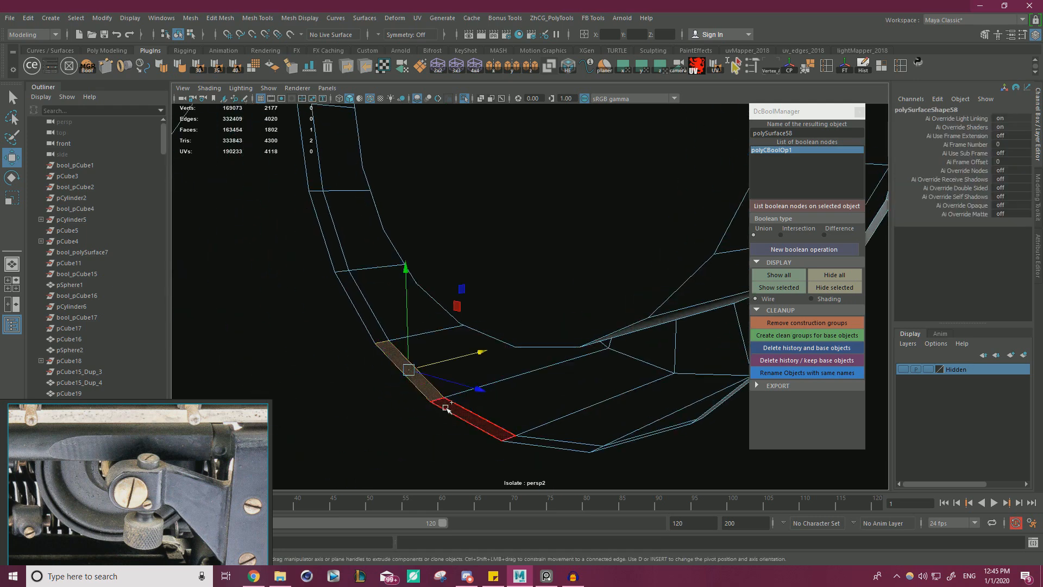
shift+double_click(448, 408)
alt+middle_drag(470, 381, 503, 432)
shift+click(359, 269)
shift+double_click(346, 216)
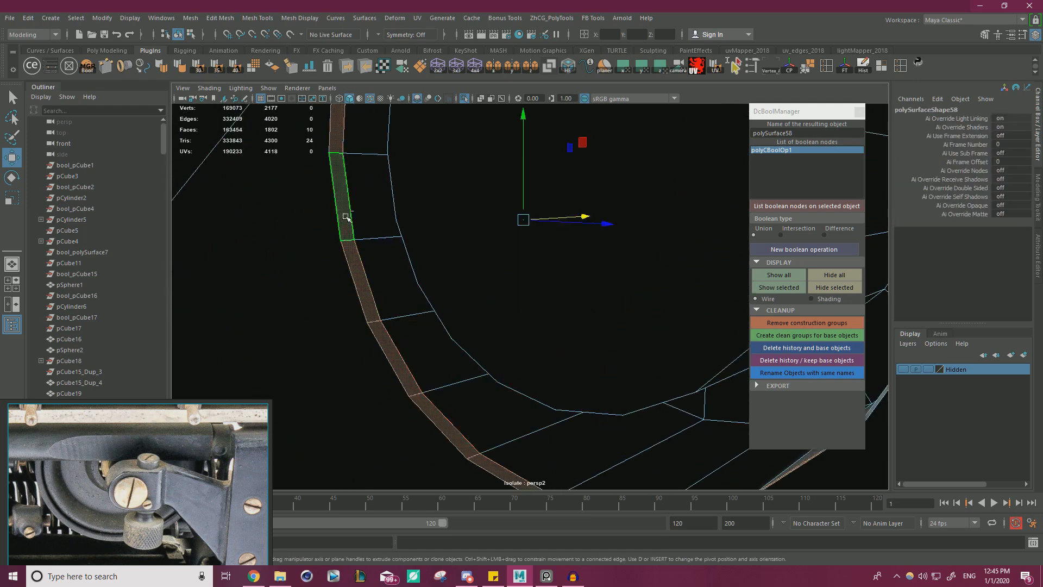
alt+drag(399, 290, 439, 282)
shift+click(396, 207)
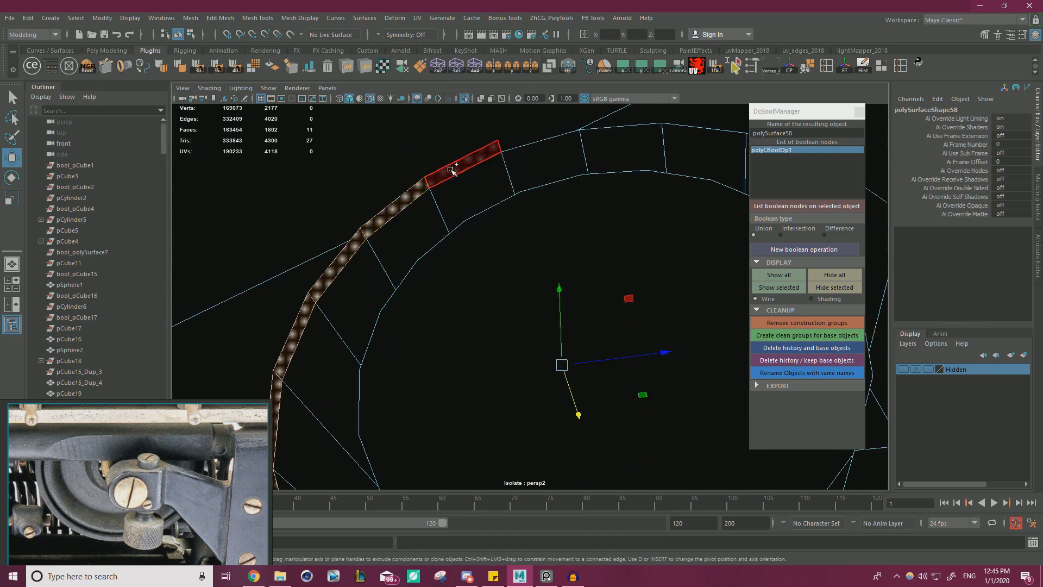
shift+click(451, 170)
alt+drag(462, 214, 571, 217)
shift+click(594, 229)
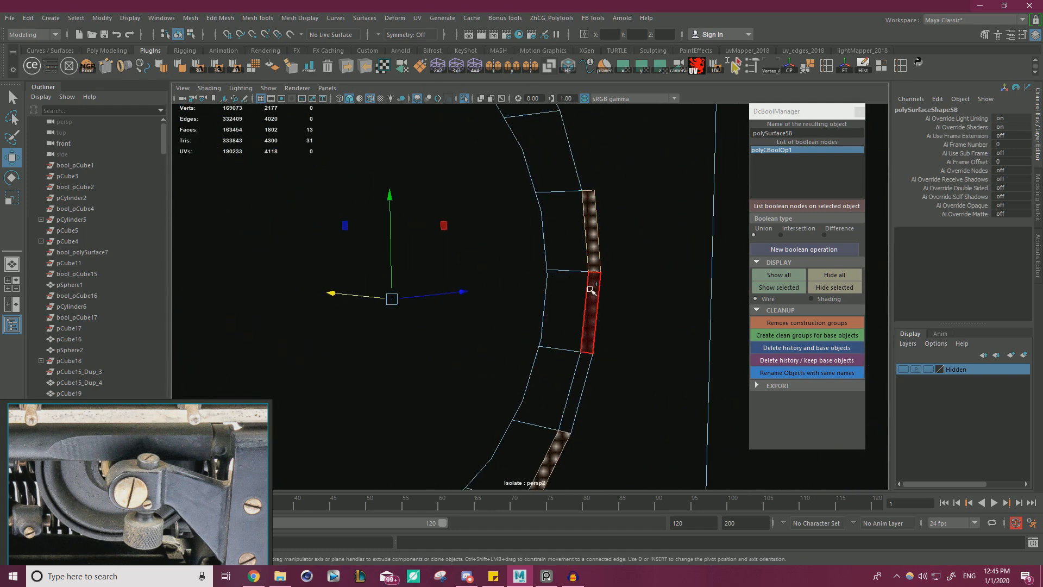
shift+click(591, 315)
shift+click(575, 383)
key(Delete)
Add the rest of the thin leftover face strip at the collar's end to the selection and delete it.
alt+drag(601, 391, 576, 250)
click(543, 276)
right_drag(358, 255, 364, 226)
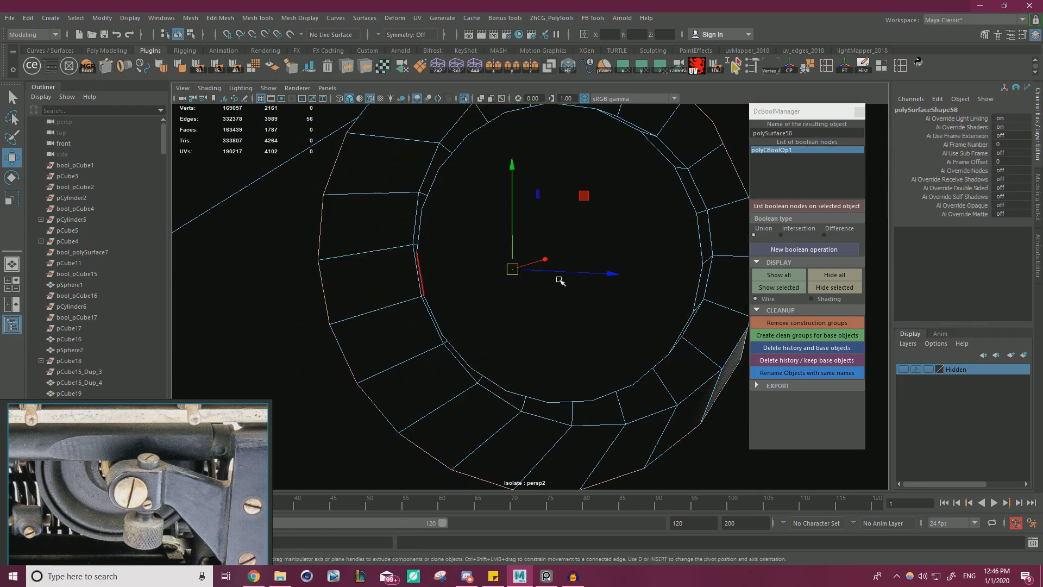
Try to close the open border around the collar's joint with Fill Hole.
alt+drag(558, 280, 586, 271)
shift+right_drag(683, 213, 673, 362)
alt+drag(662, 349, 682, 305)
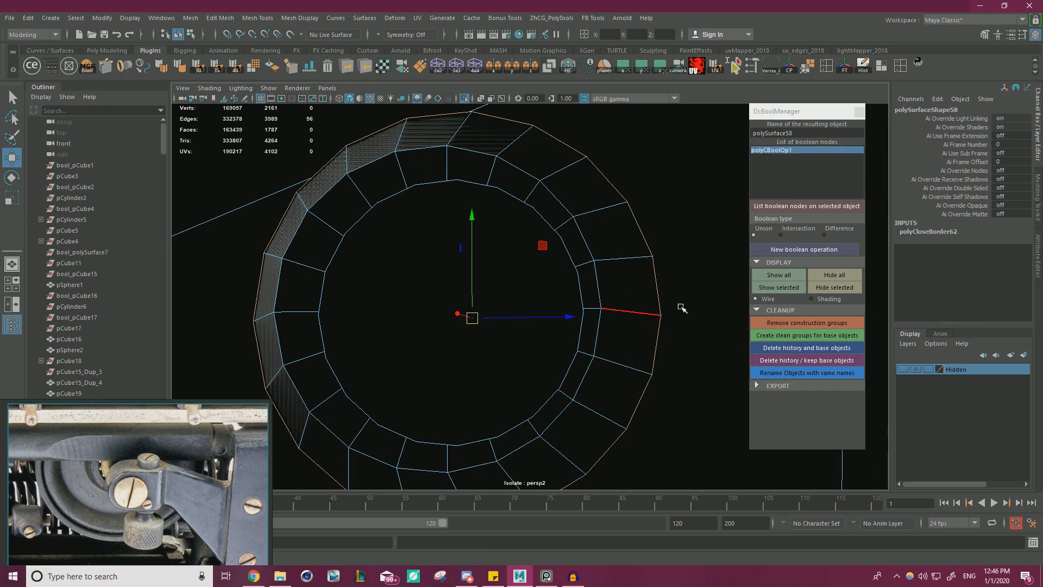
shift+right_drag(677, 250, 670, 395)
alt+drag(643, 342, 519, 337)
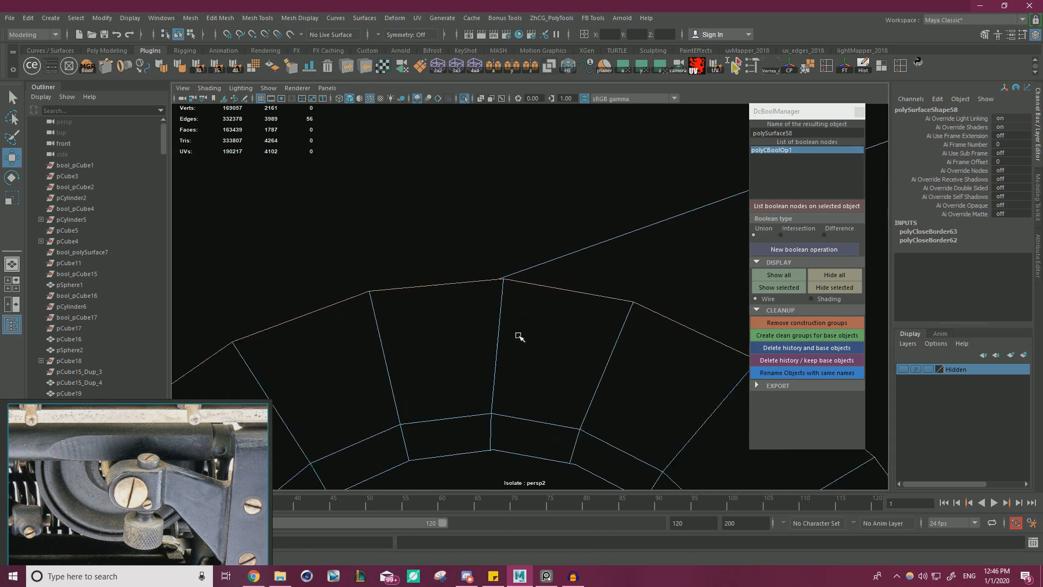
Snap the misaligned vertex at the top of the collar's outer rim onto the neighbouring frame vertex.
scroll(518, 337, up, 4)
right_drag(458, 263, 416, 272)
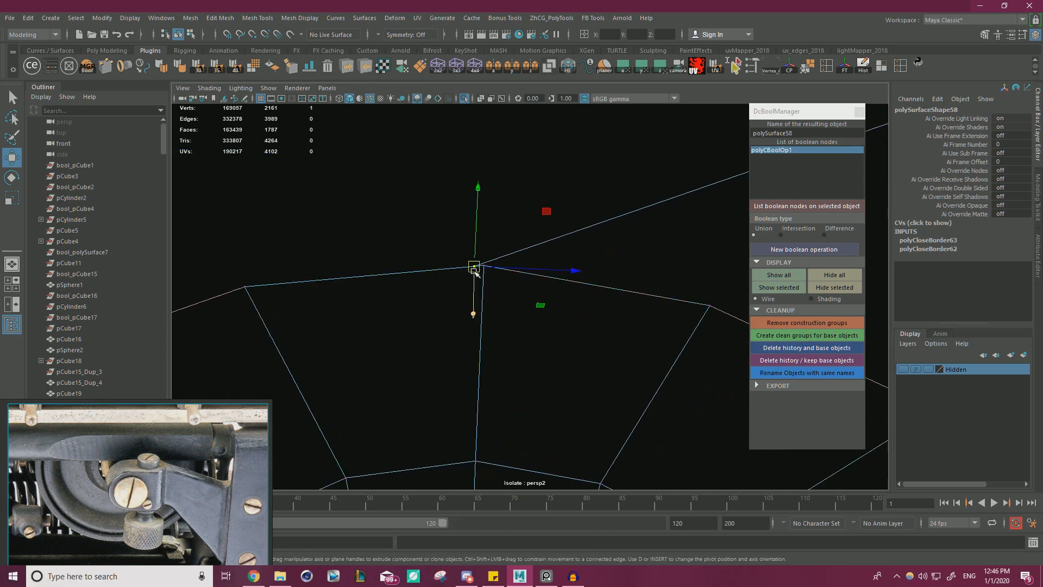
mouse_move(474, 272)
alt+mouse_down()
mouse_move(350, 345)
mouse_move(472, 303)
mouse_move(537, 334)
mouse_move(487, 295)
mouse_move(492, 277)
alt+mouse_up()
click(520, 251)
scroll(514, 338, down, 3)
alt+drag(513, 338, 472, 278)
Snap the stray vertices on the lower-left part of the collar's outer rim onto their matching vertices.
alt+drag(406, 343, 376, 297)
key(v)
click(435, 414)
key(v)
drag(435, 414, 436, 416)
alt+drag(482, 352, 529, 300)
key(f)
alt+right_drag(529, 301, 585, 331)
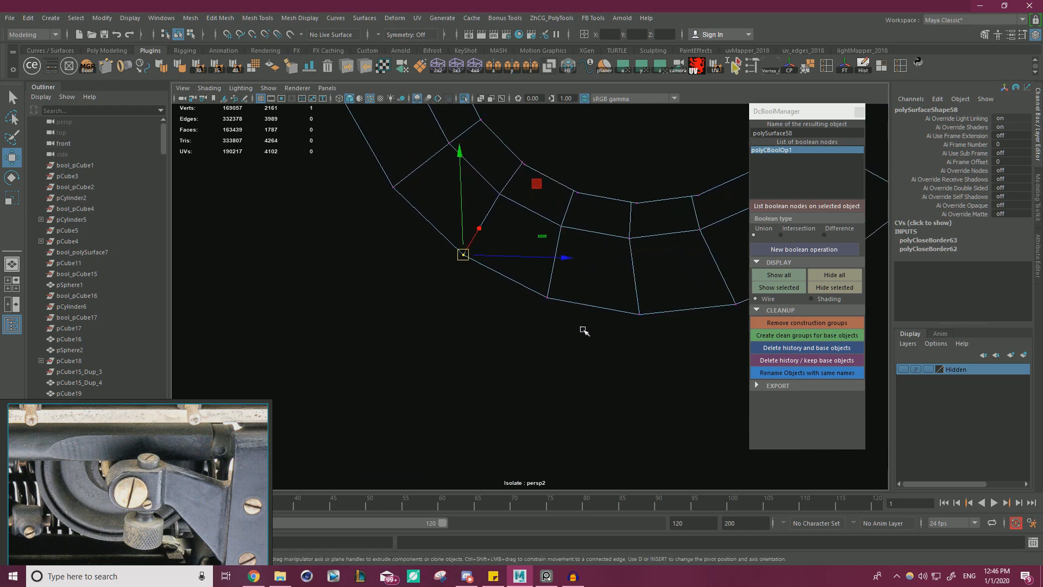
Snap the off-position vertex on the lower-right part of the collar's outer rim onto its matching vertex.
alt+middle_drag(609, 327, 512, 324)
alt+middle_drag(622, 310, 524, 321)
alt+right_drag(524, 320, 616, 306)
alt+middle_drag(619, 298, 583, 317)
click(597, 285)
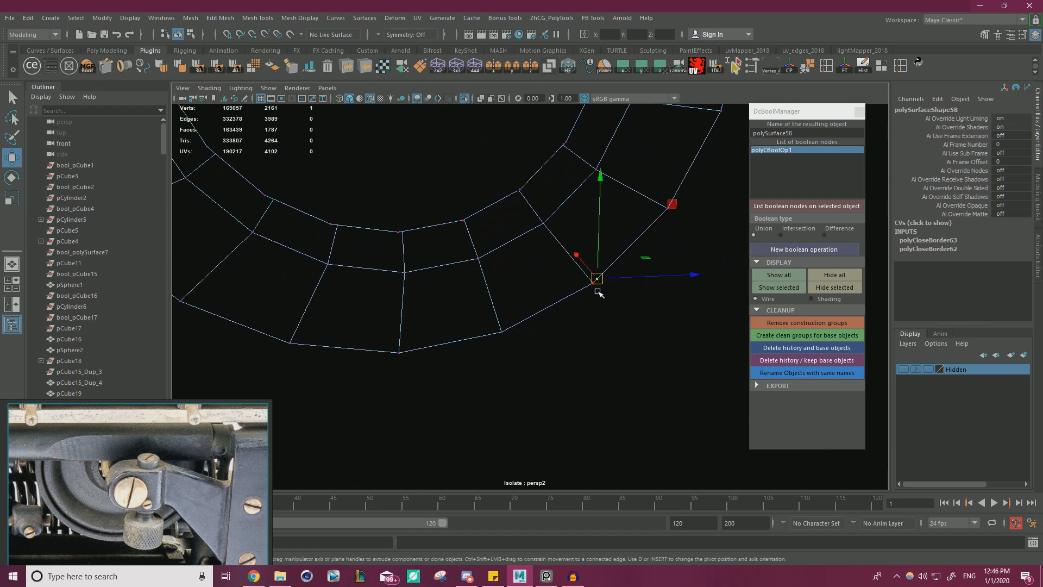
key(v)
drag(597, 283, 601, 279)
alt+middle_drag(658, 262, 603, 332)
alt+drag(603, 333, 654, 335)
alt+middle_drag(598, 263, 659, 328)
Select all vertices around the collar's joint and merge the overlapping ones.
alt+right_drag(658, 328, 337, 322)
alt+middle_drag(491, 298, 516, 212)
alt+right_drag(516, 212, 450, 294)
drag(350, 468, 676, 111)
shift+right_drag(621, 194, 667, 141)
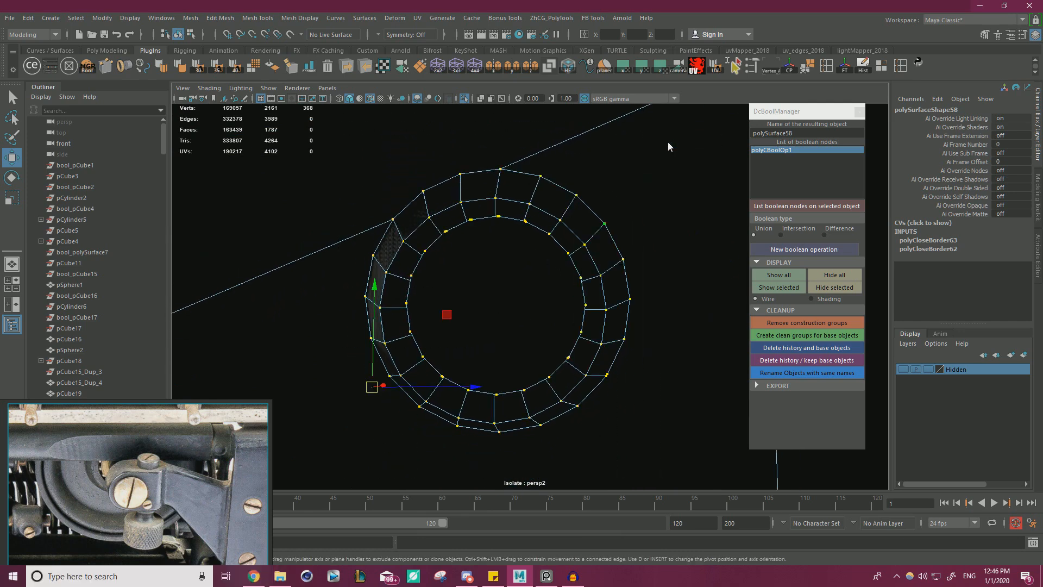
Try Fill Hole again on the collar's border edges after the vertex merge.
shift+right_drag(658, 222, 651, 364)
mouse_move(650, 361)
alt+mouse_down()
mouse_move(377, 349)
mouse_move(402, 332)
mouse_move(494, 370)
mouse_move(601, 353)
mouse_move(559, 340)
mouse_move(582, 352)
alt+mouse_up()
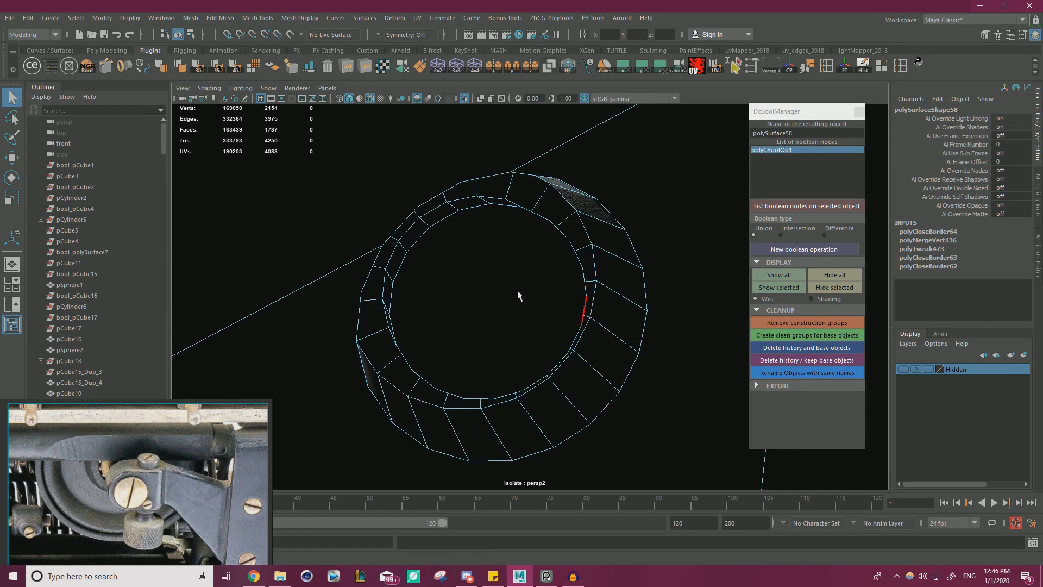
key(w)
click(435, 194)
shift+click(576, 430)
shift+right_drag(640, 374, 635, 483)
alt+drag(637, 439, 503, 334)
Try bridging the border edges at the collar's end and delete the resulting geometry.
double_click(600, 188)
shift+right_drag(667, 250, 666, 251)
alt+drag(543, 228, 488, 205)
mouse_move(466, 194)
right_down()
mouse_move(469, 223)
mouse_move(459, 194)
right_up()
click(483, 221)
key(Delete)
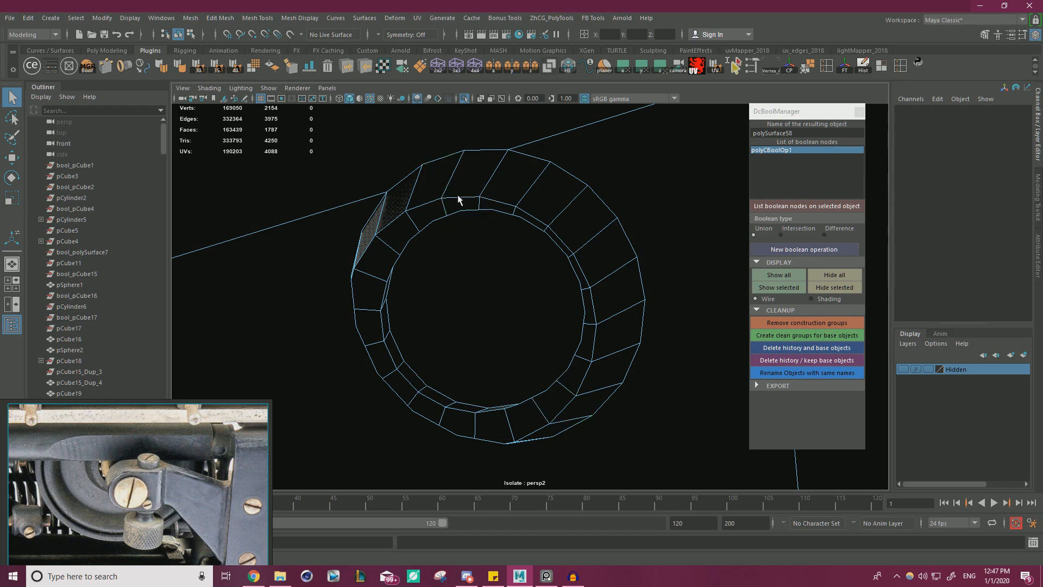
alt+drag(459, 200, 396, 228)
mouse_move(647, 250)
alt+mouse_down()
mouse_move(314, 279)
mouse_move(422, 250)
mouse_move(439, 266)
mouse_move(366, 280)
mouse_move(603, 275)
mouse_move(578, 226)
mouse_move(589, 215)
mouse_move(403, 263)
mouse_move(482, 251)
mouse_move(397, 133)
mouse_move(402, 269)
mouse_move(701, 260)
alt+mouse_up()
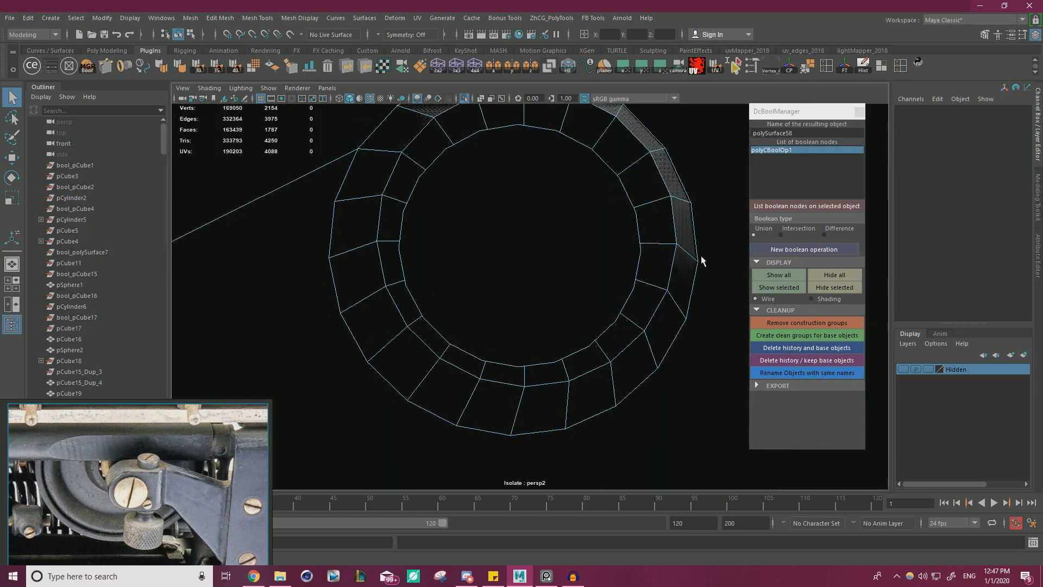
Return to shaded display and connect a vertex on the collar's base to the nearby lower corner vertex of the frame face.
mouse_move(515, 198)
alt+mouse_down()
mouse_move(292, 202)
mouse_move(471, 220)
alt+mouse_up()
mouse_move(580, 297)
alt+mouse_down()
mouse_move(571, 247)
mouse_move(581, 282)
alt+mouse_up()
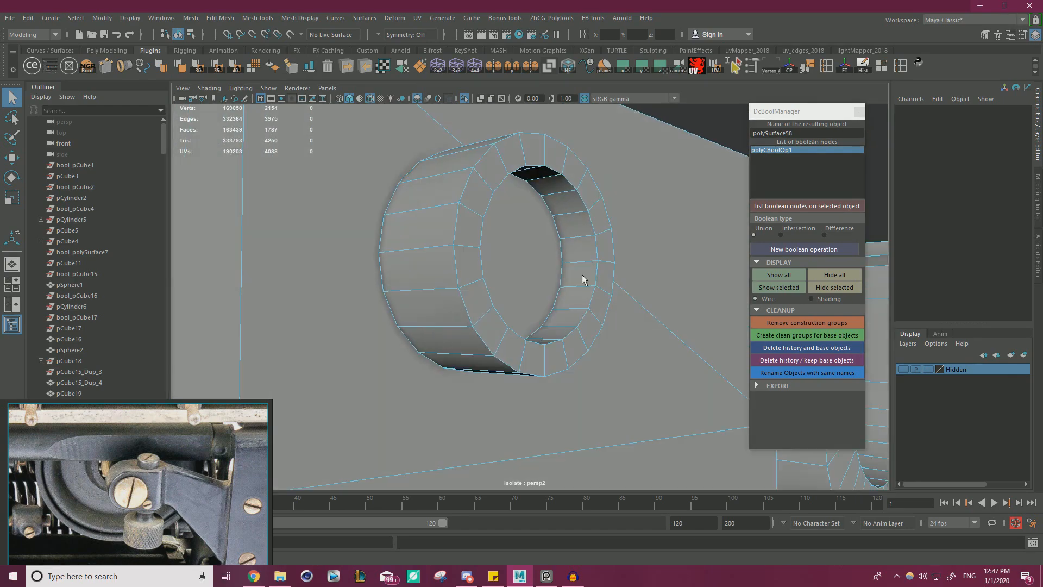
key(w)
click(517, 210)
alt+drag(518, 209, 537, 245)
right_drag(539, 246, 485, 246)
alt+drag(510, 256, 505, 252)
click(507, 260)
shift+click(427, 384)
shift+right_drag(480, 370, 591, 387)
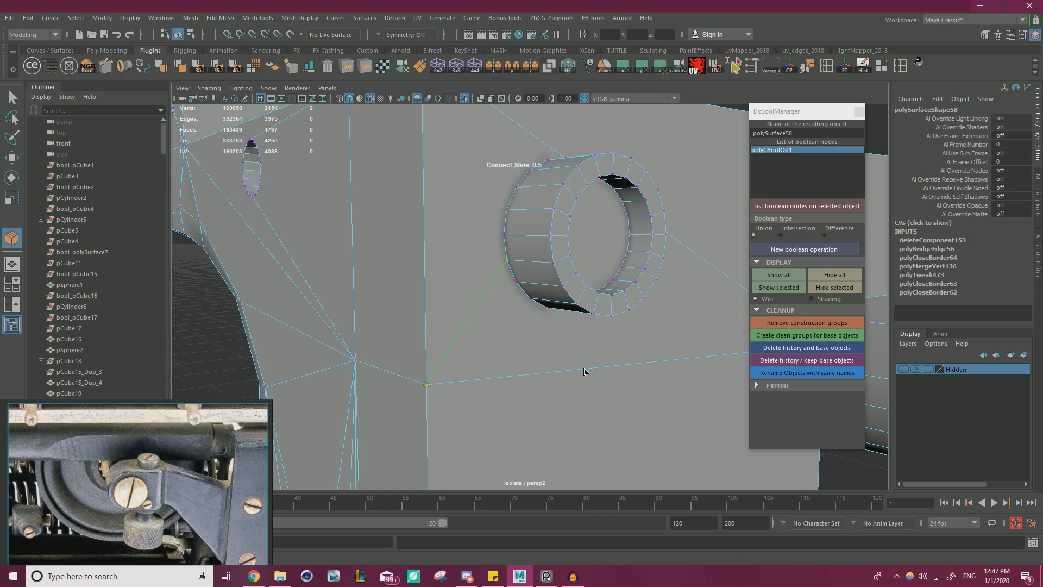
key(w)
Connect a vertex on the upper part of the collar's base to the nearby upper corner vertex of the frame face.
alt+drag(478, 190, 478, 231)
click(460, 183)
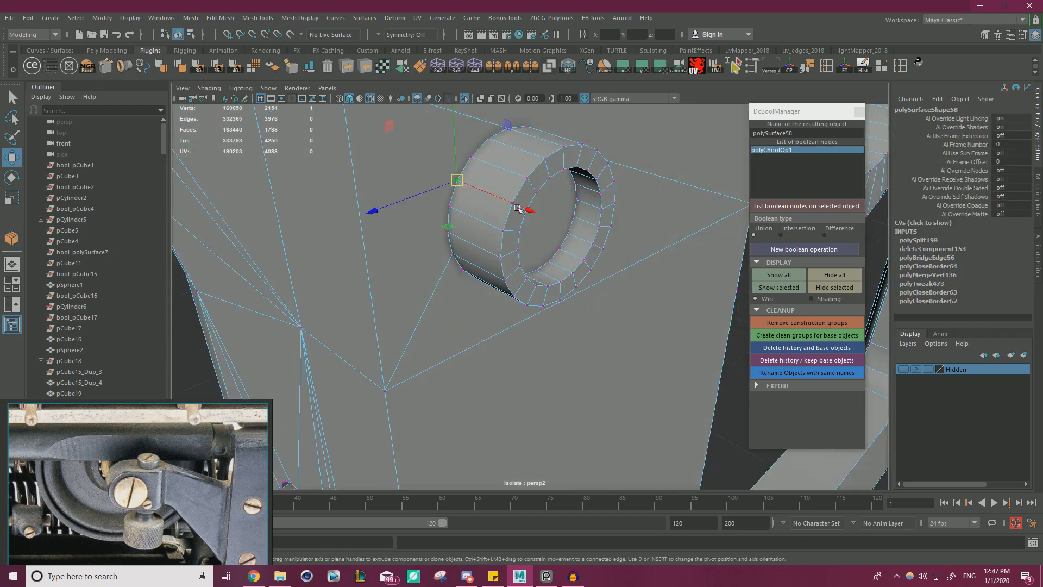
alt+drag(461, 188, 479, 237)
shift+click(364, 166)
shift+right_drag(435, 245, 591, 341)
key(w)
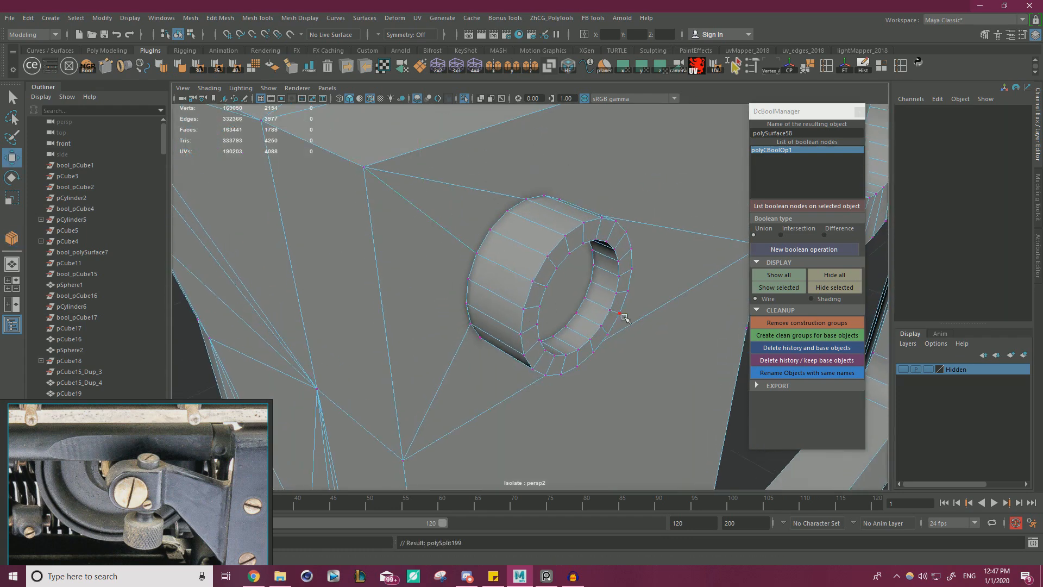
Connect a lower vertex of the collar's base to the lower corner vertex at the frame face's far side.
alt+drag(625, 321, 372, 214)
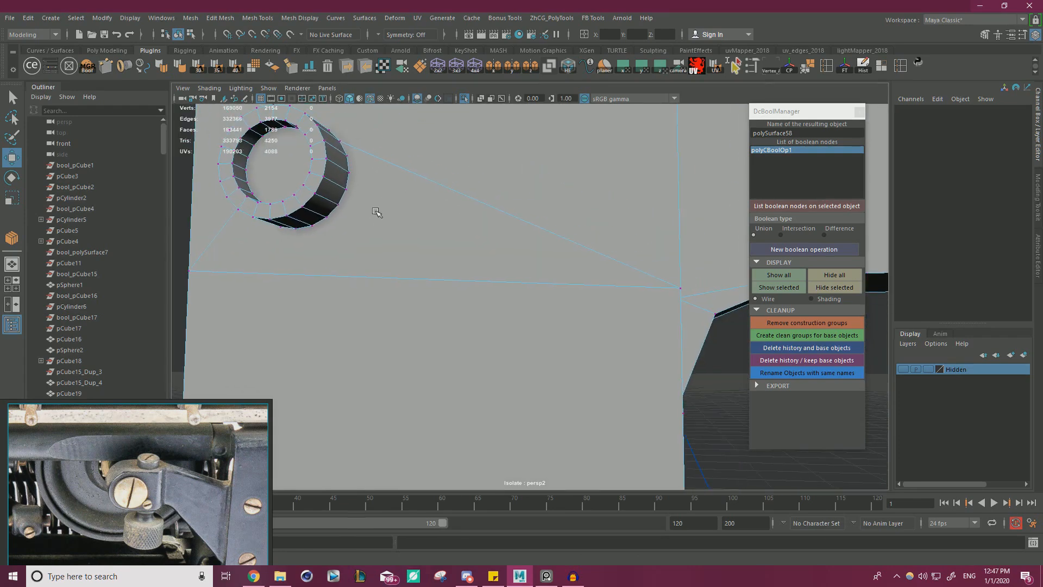
click(326, 217)
shift+click(679, 289)
shift+right_drag(688, 294, 764, 333)
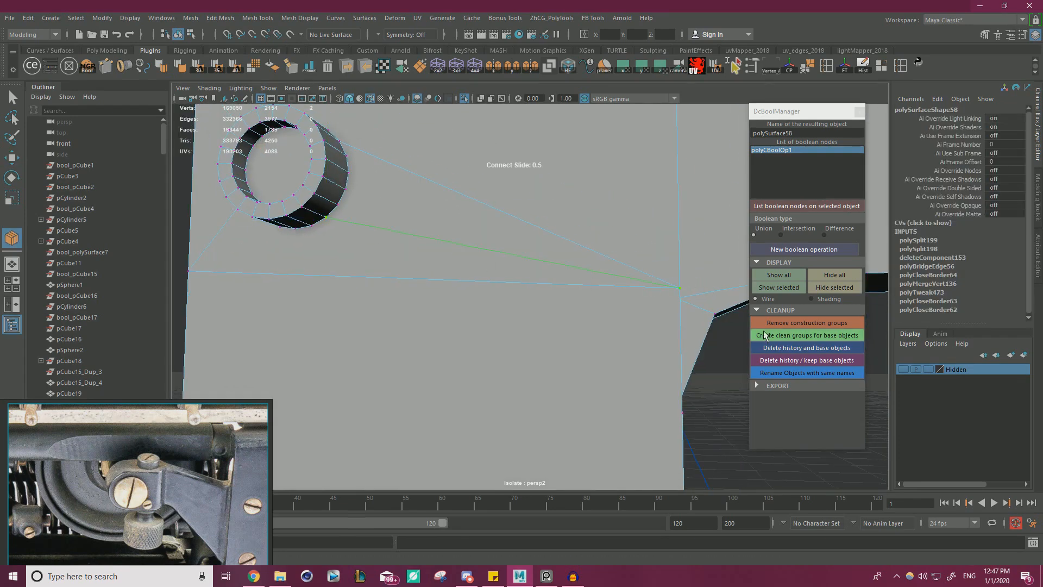
alt+middle_drag(487, 187, 520, 323)
key(w)
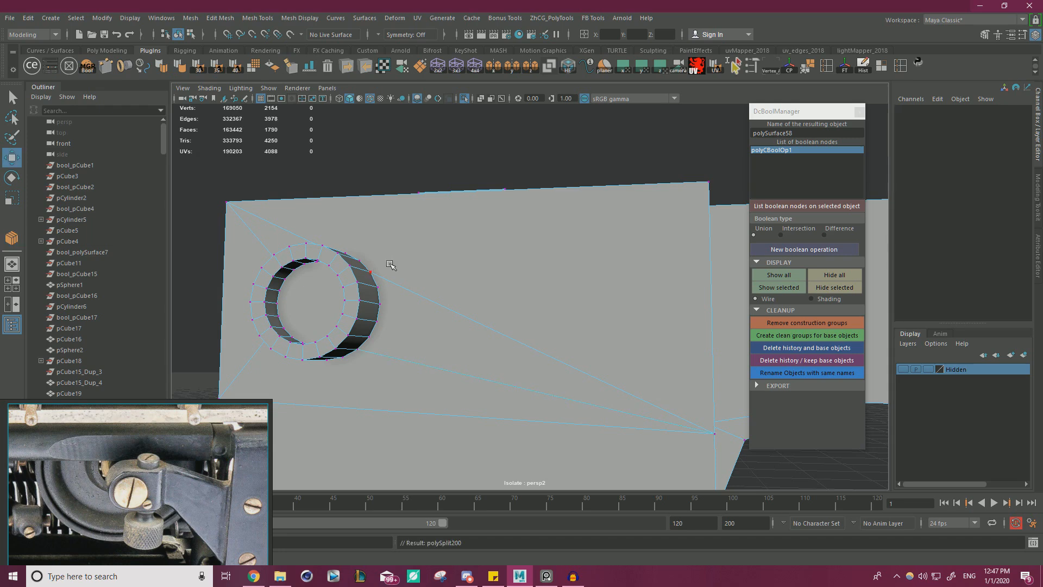
Connect an upper vertex of the collar's base to the upper corner vertex at the frame face's far side.
click(360, 260)
shift+click(708, 182)
shift+right_drag(729, 286, 761, 332)
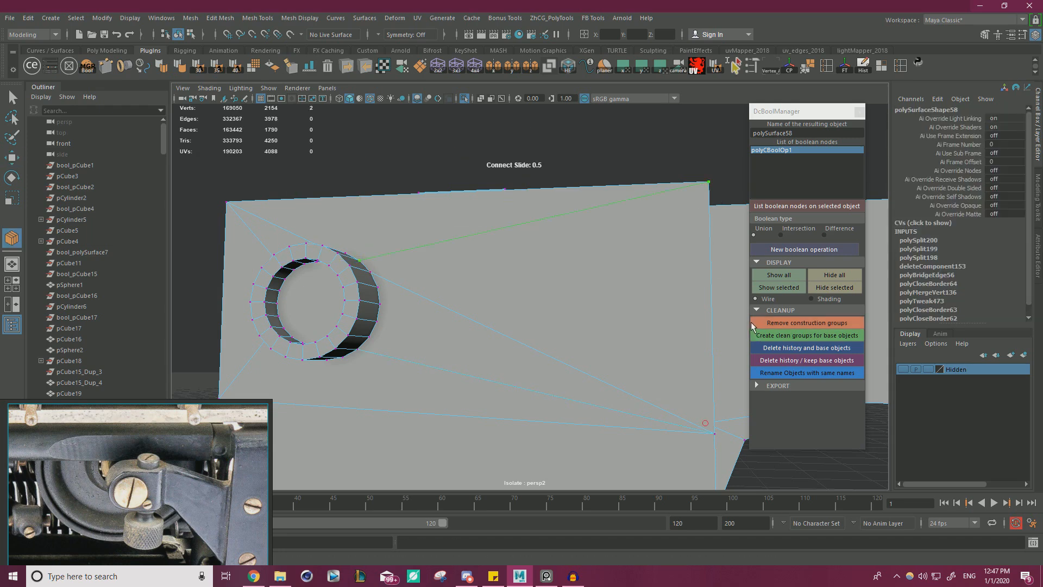
key(w)
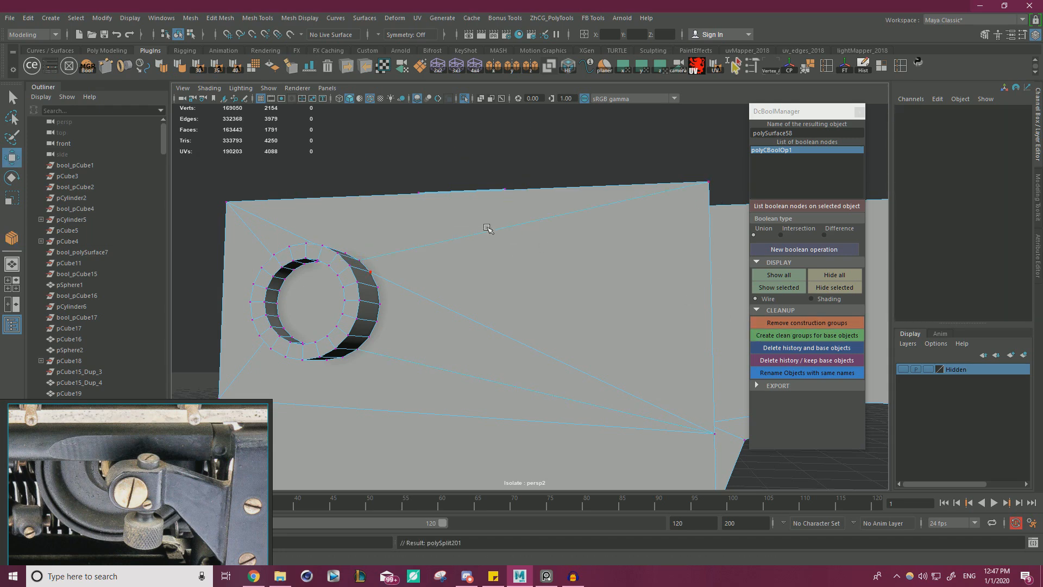
Turn off the isolated view so the frame shows together with the roller and the other parts.
scroll(486, 227, down, 5)
alt+drag(482, 219, 521, 204)
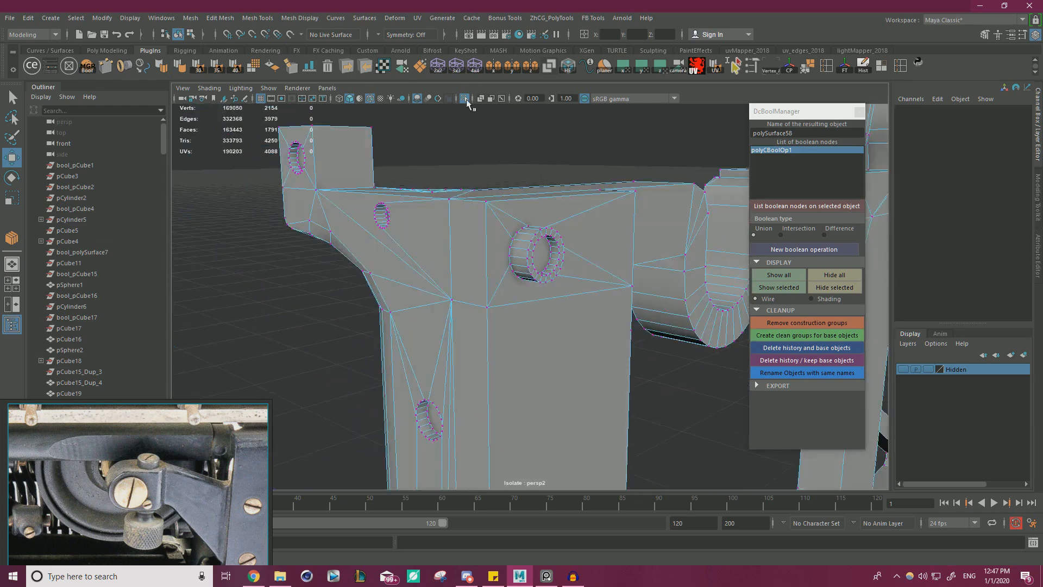
click(467, 101)
alt+drag(491, 260, 516, 245)
scroll(520, 247, up, 4)
click(520, 244)
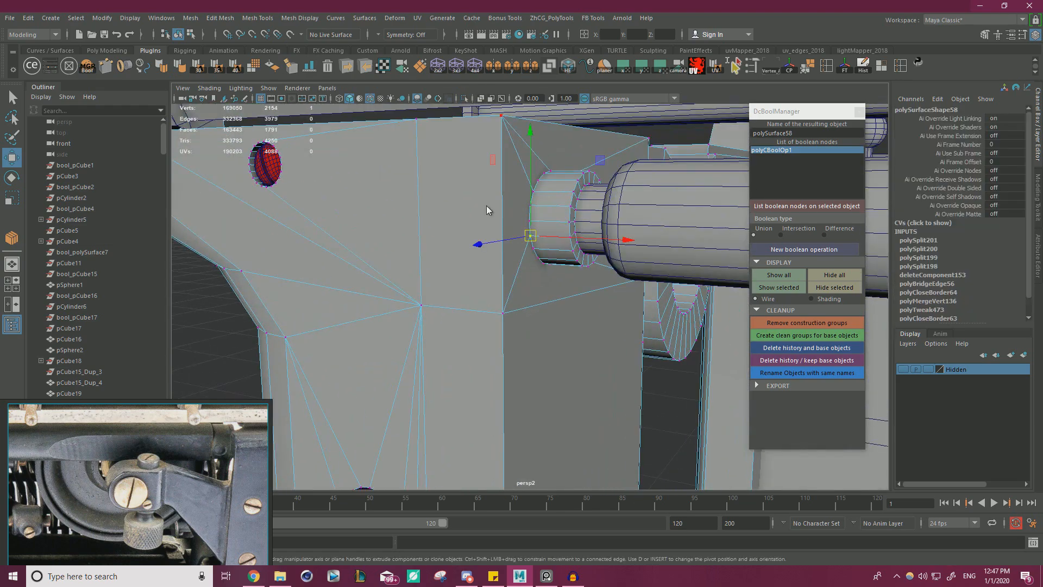
right_drag(487, 207, 518, 184)
Preview the frame smoothed with the wireframe overlay off and examine the shading around the collar's joint.
click(664, 396)
click(593, 365)
key(3)
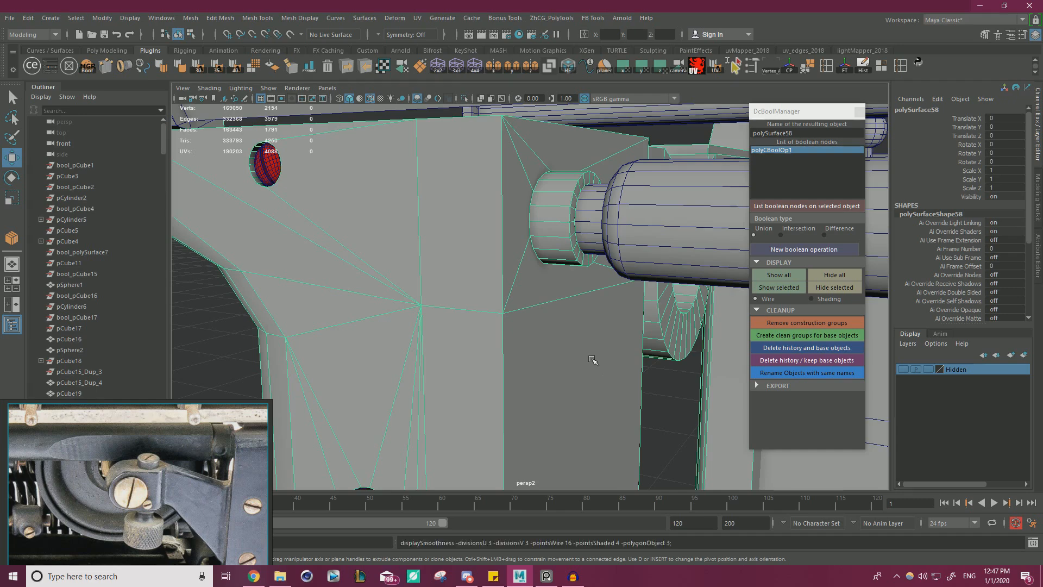
click(674, 396)
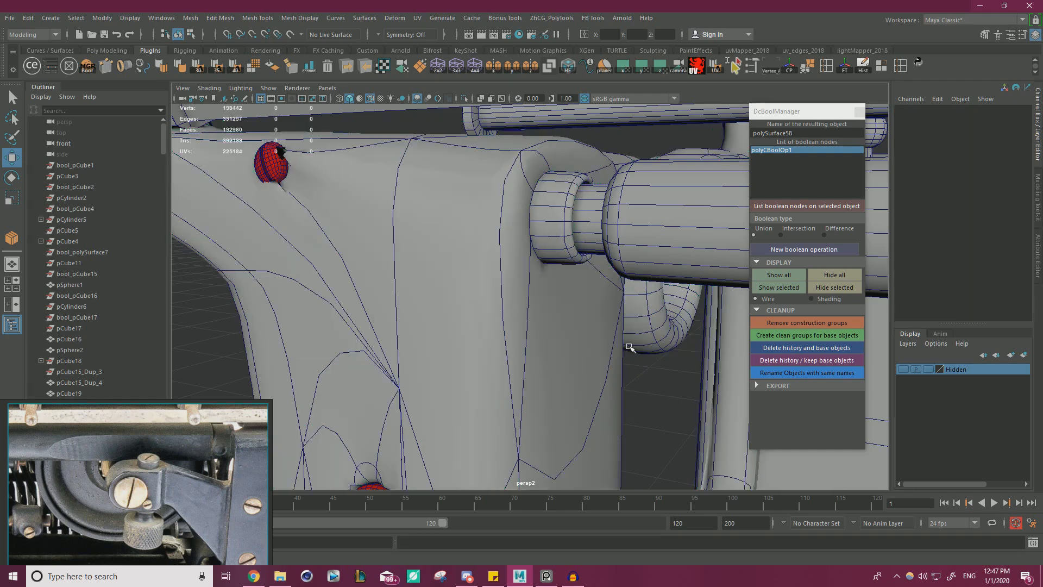
click(371, 99)
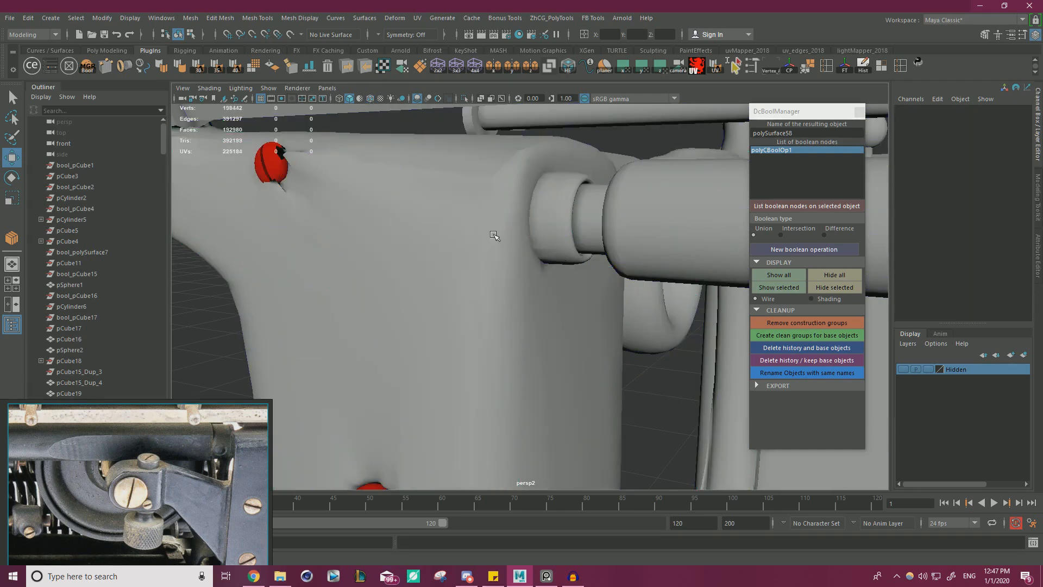
alt+drag(494, 235, 635, 302)
alt+middle_drag(410, 196, 461, 231)
alt+right_drag(462, 231, 592, 273)
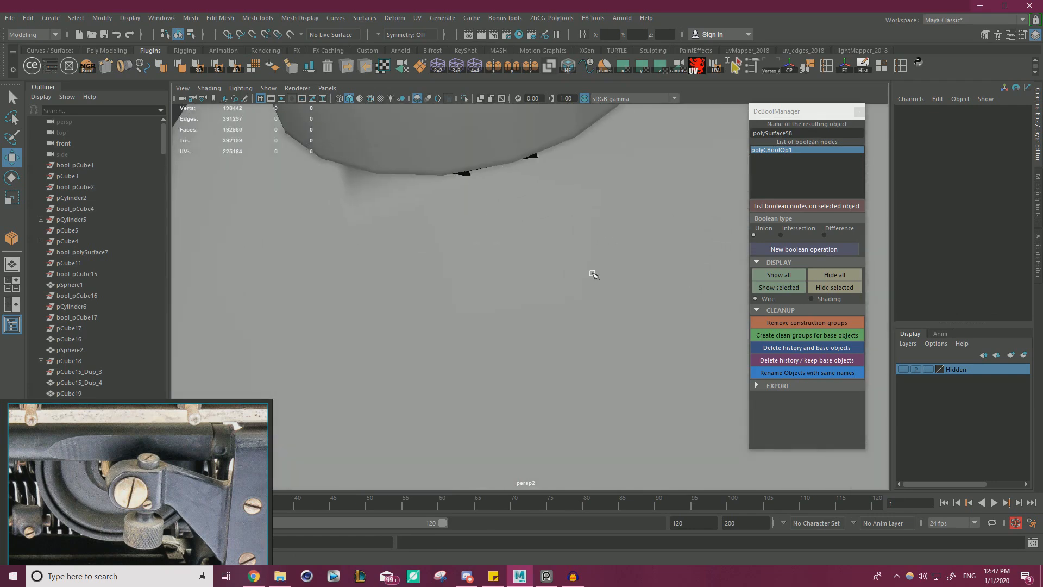
Compare the frame with and without smooth preview, leave it unsmoothed, and examine the collar's lower edge.
click(517, 157)
key(1)
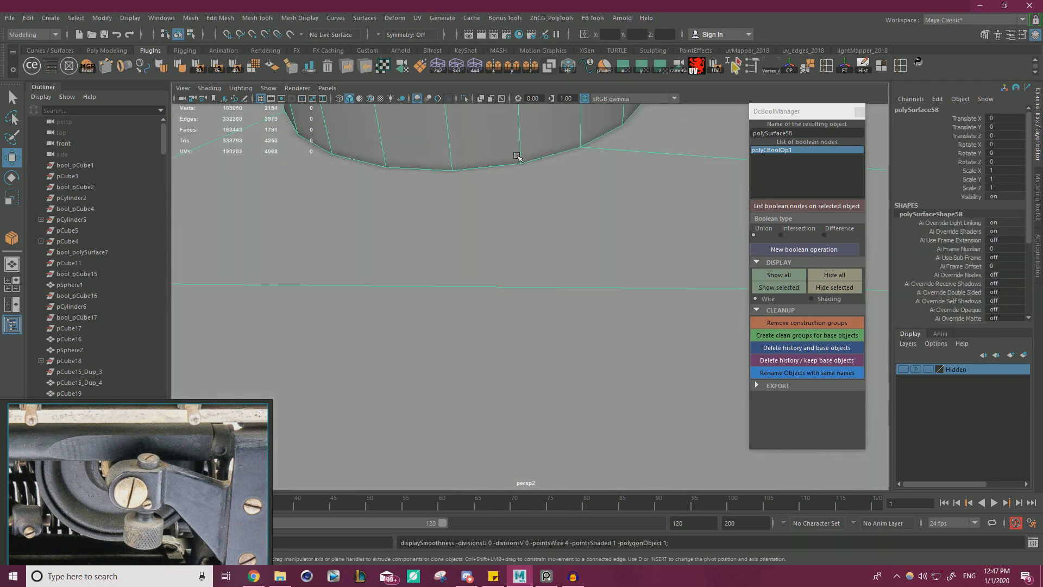
key(3)
key(1)
mouse_move(462, 122)
alt+mouse_down()
mouse_move(542, 230)
mouse_move(426, 221)
mouse_move(455, 115)
alt+mouse_up()
scroll(489, 191, down, 2)
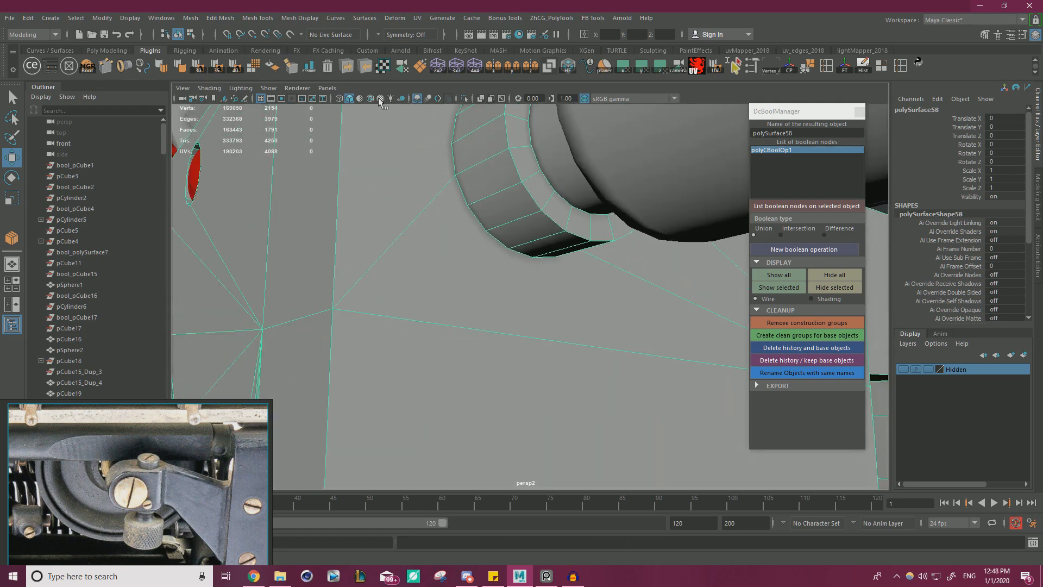
scroll(335, 212, down, 5)
click(233, 254)
alt+drag(489, 310, 563, 267)
scroll(563, 266, up, 2)
scroll(564, 266, up, 5)
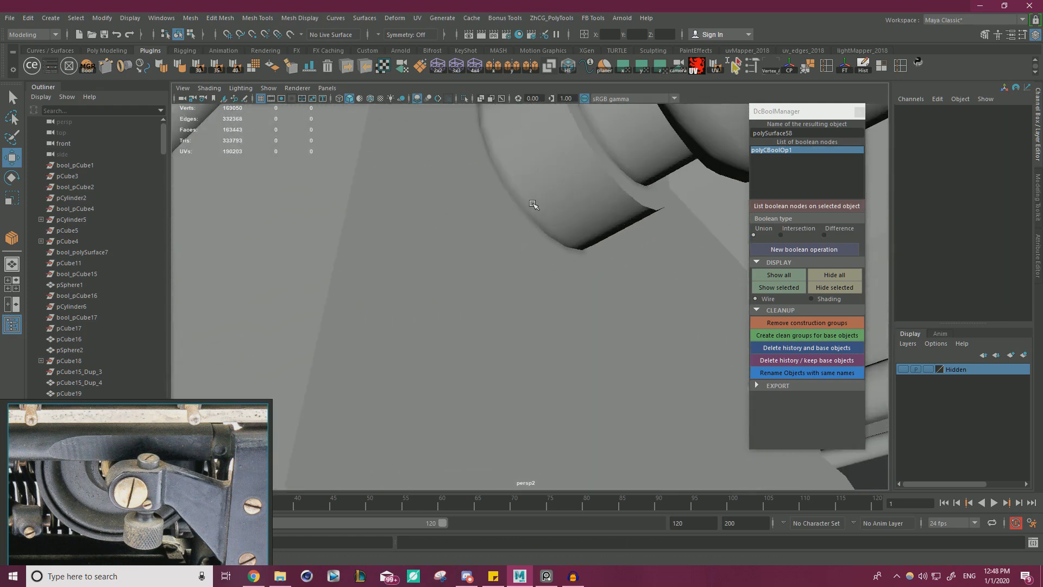
Snap the stray vertex on the lower edge of the collar's base onto the neighbouring rim vertex.
click(532, 204)
right_drag(516, 182, 472, 182)
click(505, 188)
alt+drag(506, 188, 506, 218)
scroll(516, 213, up, 3)
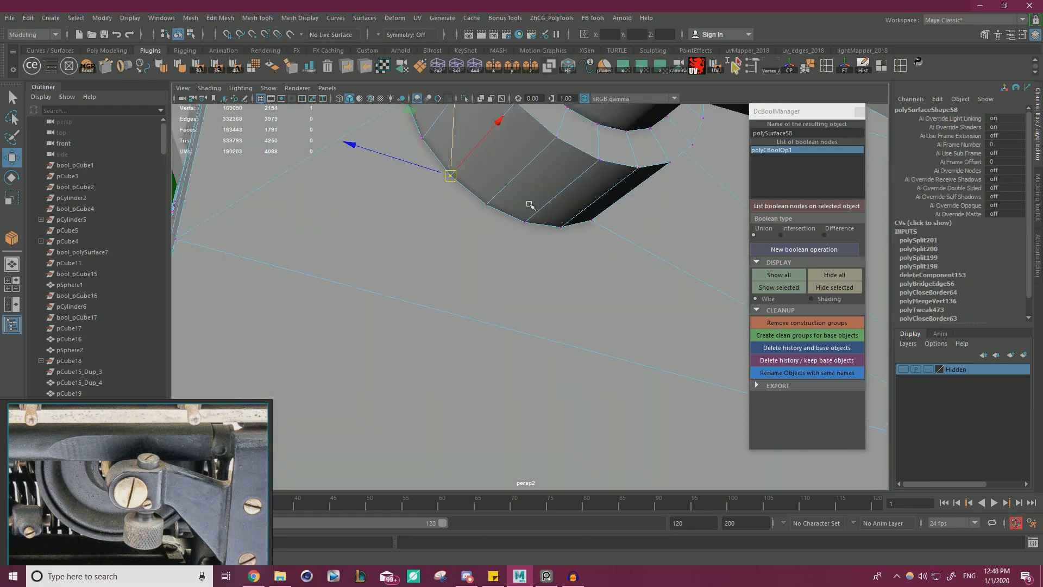
alt+middle_drag(500, 167, 649, 326)
scroll(529, 254, up, 2)
scroll(586, 296, up, 2)
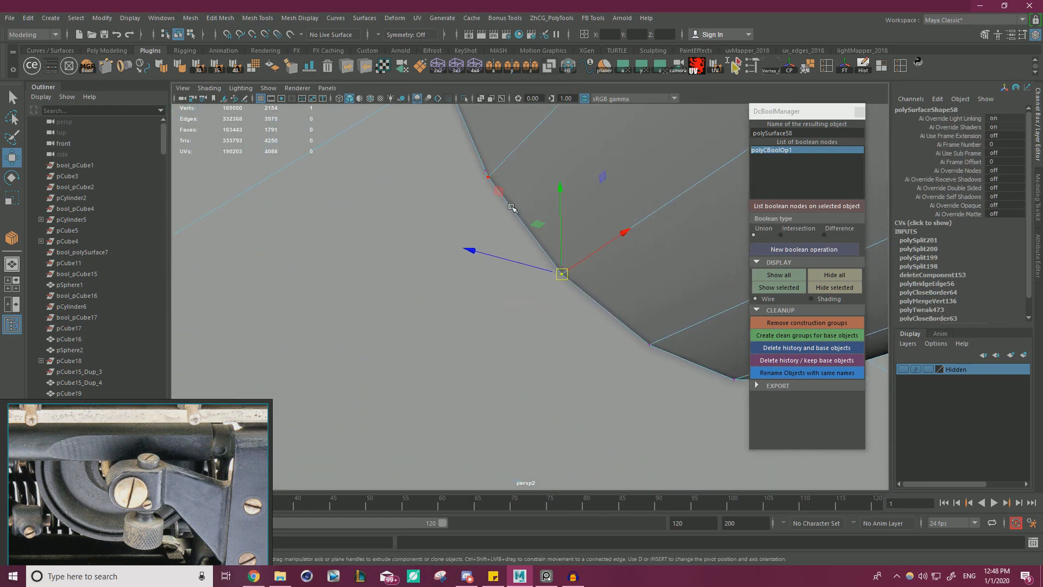
click(489, 176)
key(v)
drag(488, 176, 487, 172)
Examine the remaining vertices around the collar's base for other misplaced points.
scroll(513, 229, down, 2)
alt+drag(515, 230, 554, 267)
scroll(589, 307, up, 5)
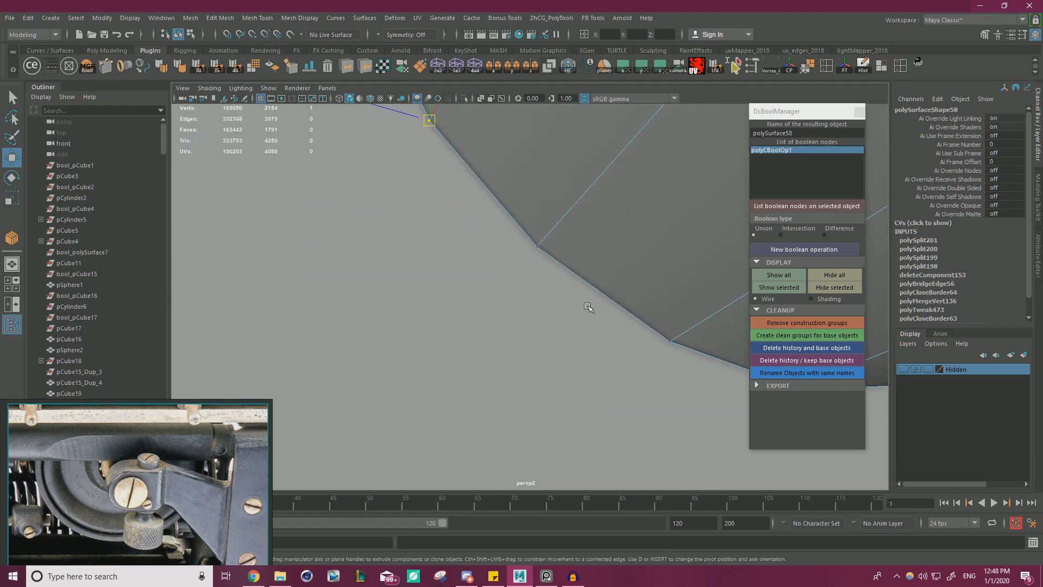
scroll(489, 297, down, 6)
alt+drag(508, 311, 433, 312)
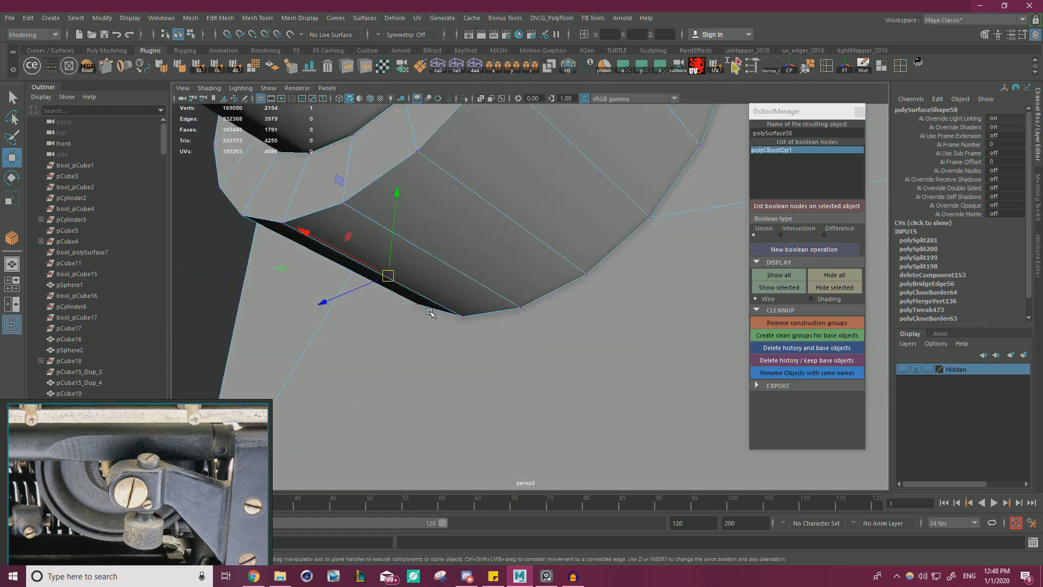
scroll(536, 328, up, 2)
mouse_move(536, 328)
alt+mouse_down()
mouse_move(489, 321)
mouse_move(484, 351)
mouse_move(524, 318)
mouse_move(535, 331)
mouse_move(547, 318)
mouse_move(603, 319)
mouse_move(542, 286)
mouse_move(500, 278)
alt+mouse_up()
scroll(490, 321, up, 2)
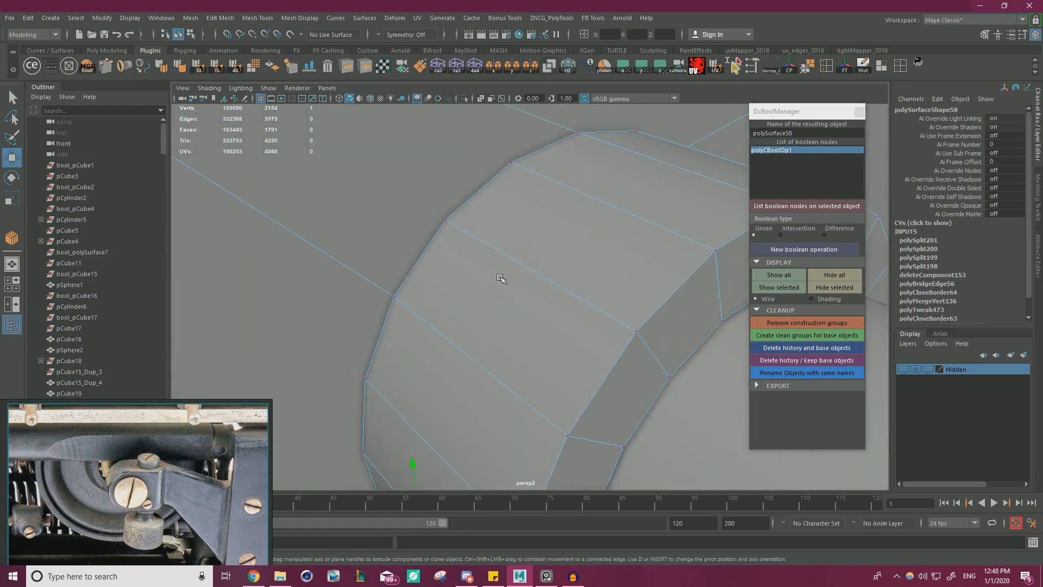
alt+right_drag(500, 278, 393, 256)
alt+drag(394, 256, 443, 225)
Select the vertices across the frame's upper section, including the collar, and merge the overlapping ones.
alt+right_drag(443, 226, 328, 340)
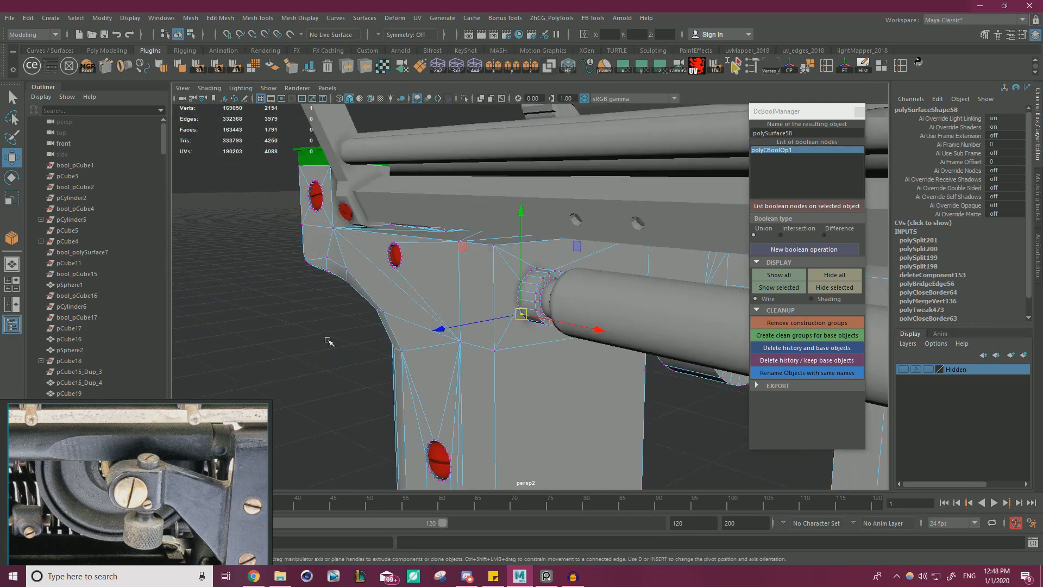
drag(356, 381, 724, 216)
shift+right_drag(460, 304, 497, 244)
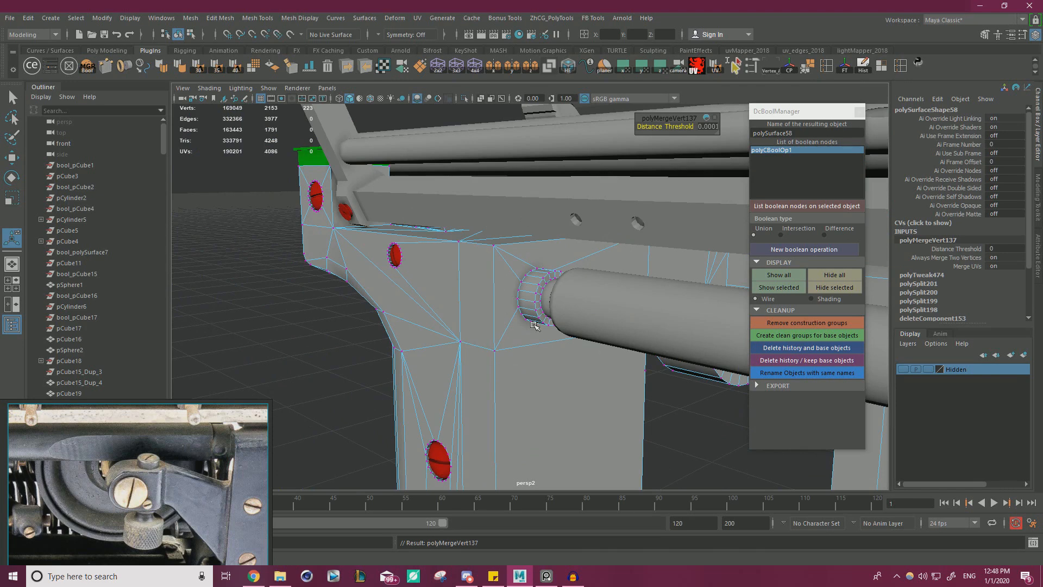
Examine the merged collar joint, the whole typewriter frame, and the bracket arm on the frame's opposite upright.
scroll(698, 291, up, 5)
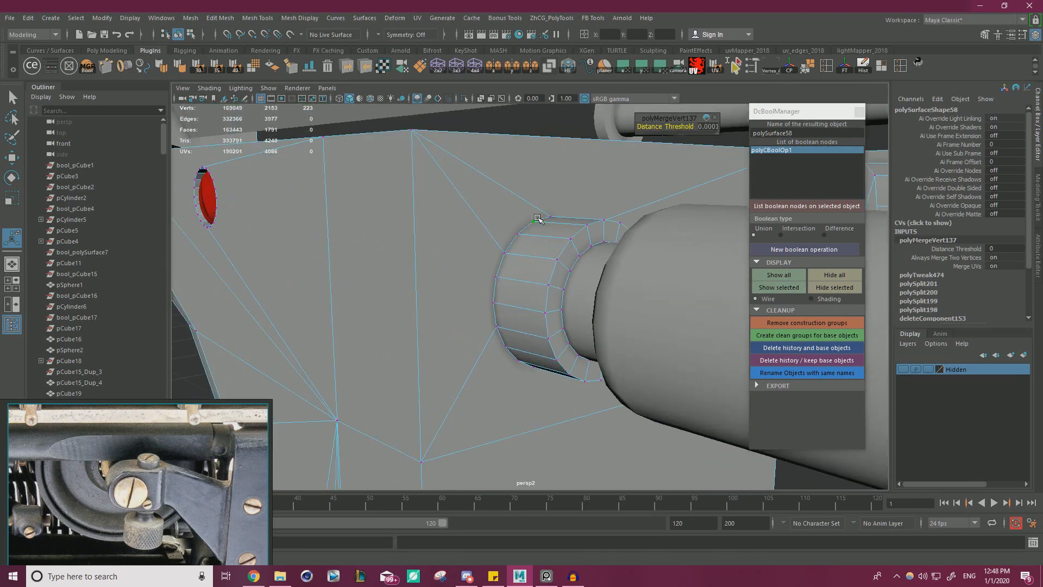
key(q)
right_drag(536, 240, 601, 214)
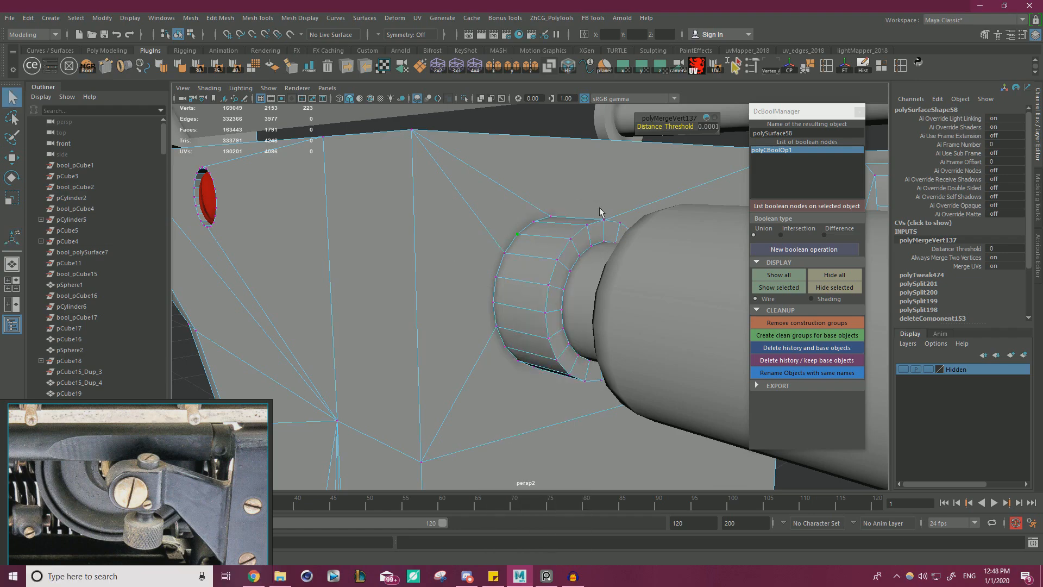
scroll(543, 239, down, 5)
click(321, 308)
scroll(435, 319, down, 1)
alt+drag(449, 320, 538, 256)
alt+drag(451, 257, 423, 253)
scroll(548, 286, down, 4)
alt+middle_drag(548, 286, 460, 249)
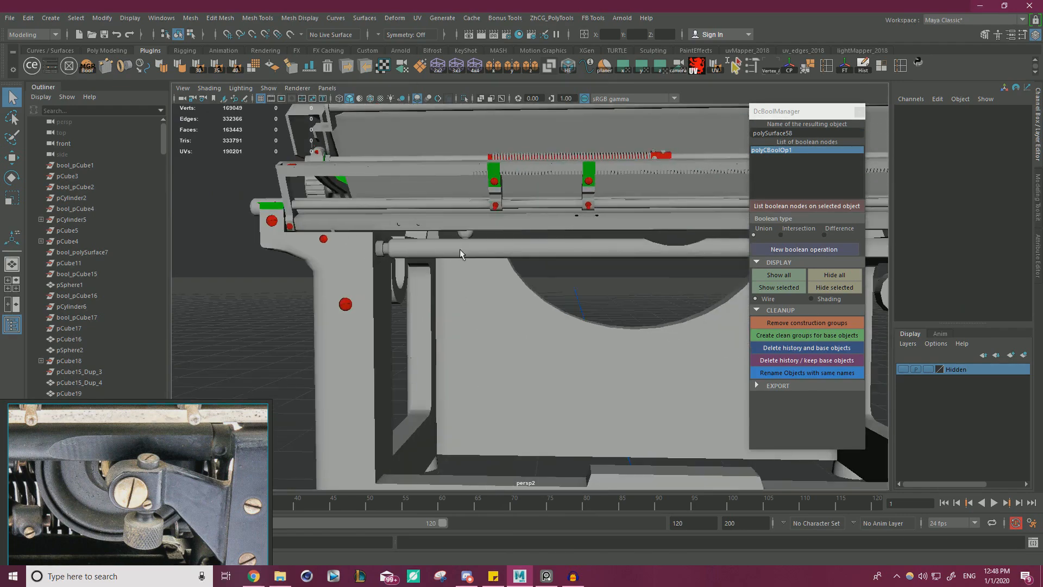
alt+drag(460, 248, 461, 266)
click(356, 296)
alt+middle_drag(528, 274, 396, 292)
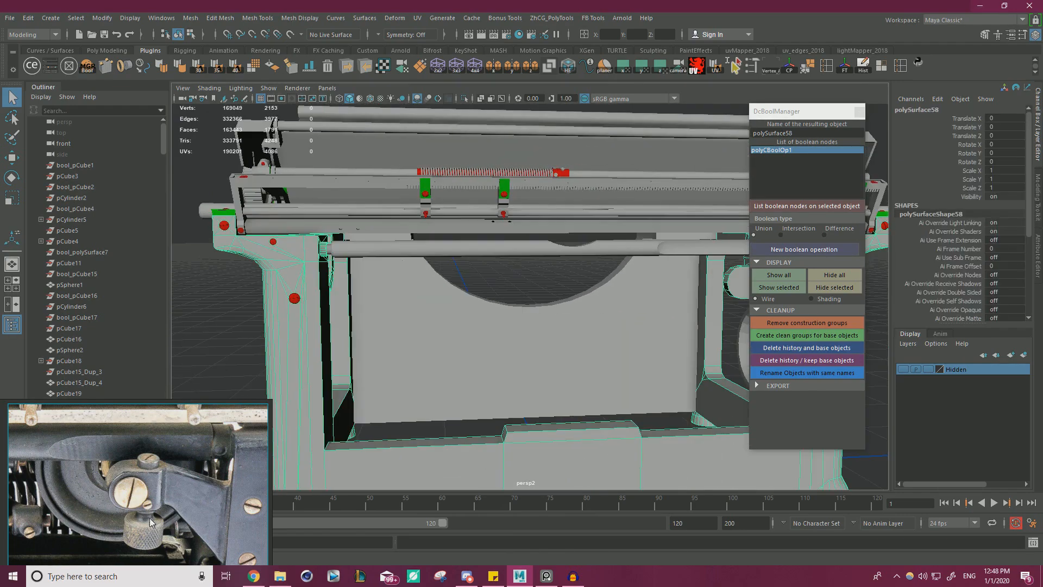
scroll(516, 326, down, 5)
scroll(505, 284, up, 6)
alt+middle_drag(723, 321, 605, 331)
alt+drag(605, 331, 607, 319)
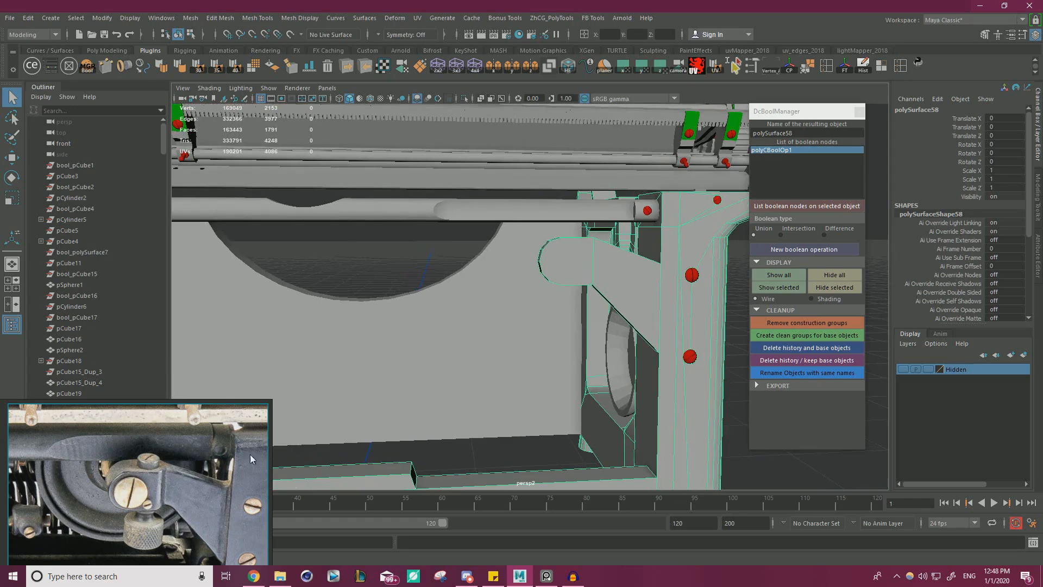
Switch to the PureRef reference board, enlarge it, and examine the close-up photo of the bracket.
middle_drag(194, 480, 168, 471)
right_drag(168, 471, 340, 354)
middle_drag(341, 353, 307, 486)
scroll(307, 472, down, 6)
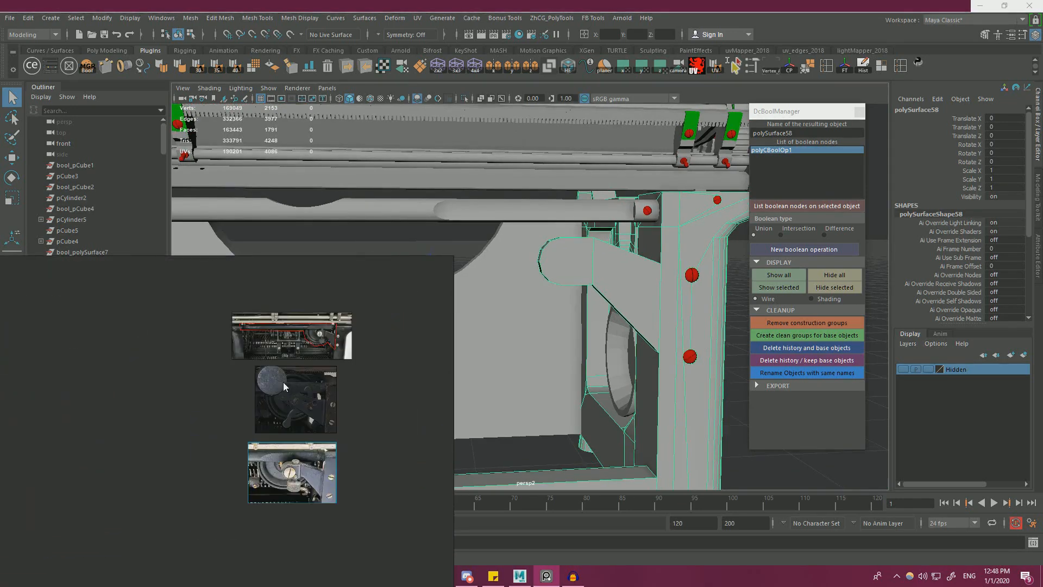
middle_drag(282, 382, 258, 450)
scroll(309, 375, up, 8)
middle_drag(287, 535, 297, 475)
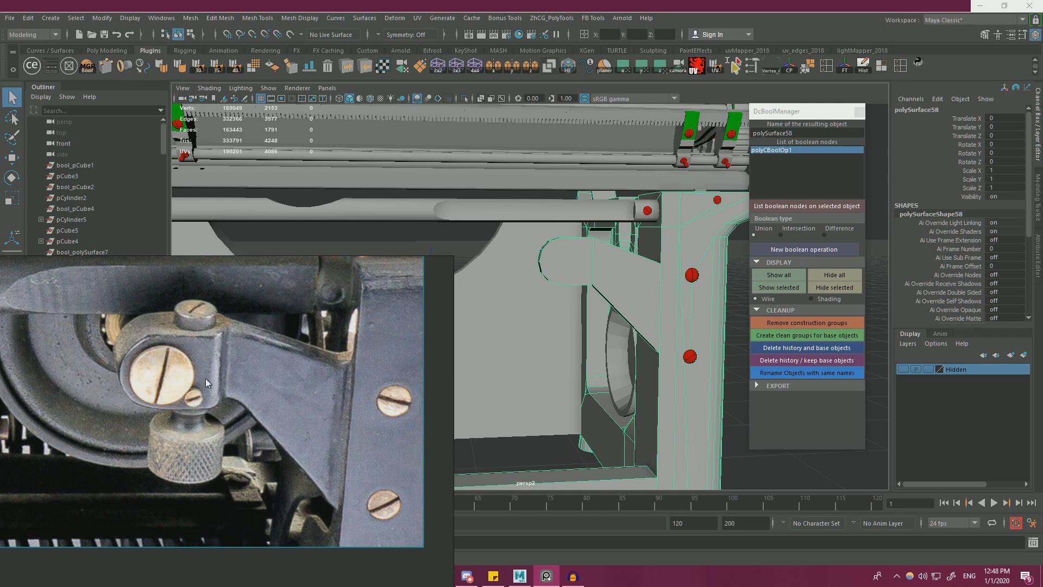
Compare the red-outlined photo of the whole mechanism with the close-up of the bracket arm.
scroll(227, 315, down, 5)
middle_drag(228, 320, 239, 484)
middle_drag(234, 271, 302, 442)
scroll(285, 361, up, 5)
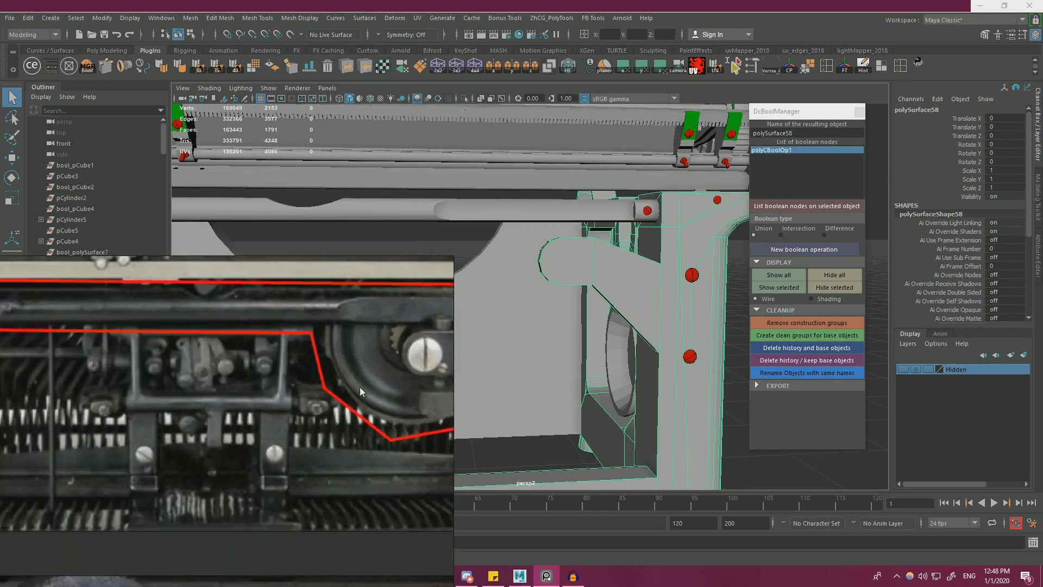
middle_drag(360, 386, 297, 357)
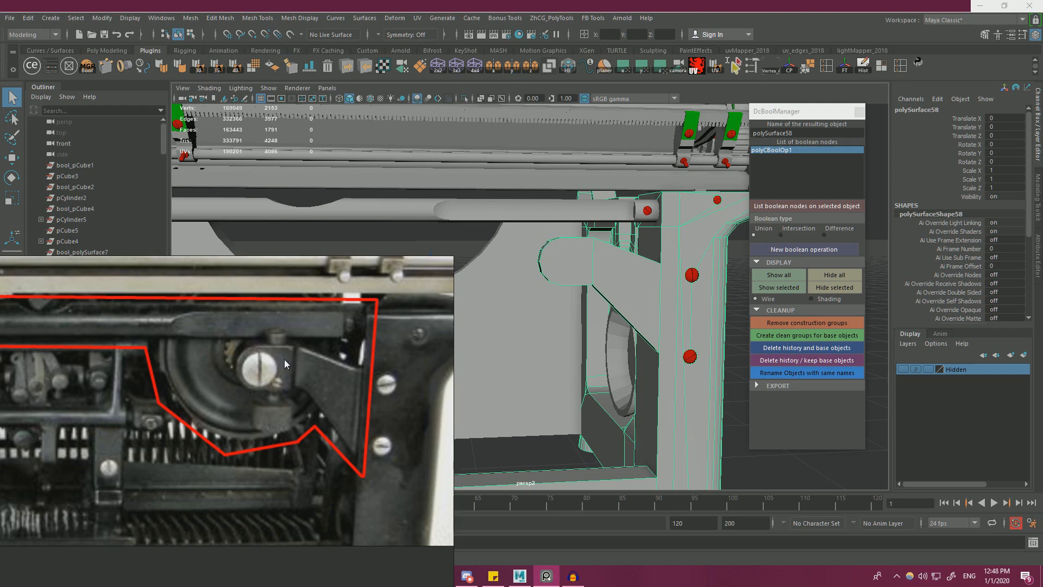
scroll(233, 383, down, 5)
middle_drag(220, 535, 212, 288)
scroll(197, 367, up, 6)
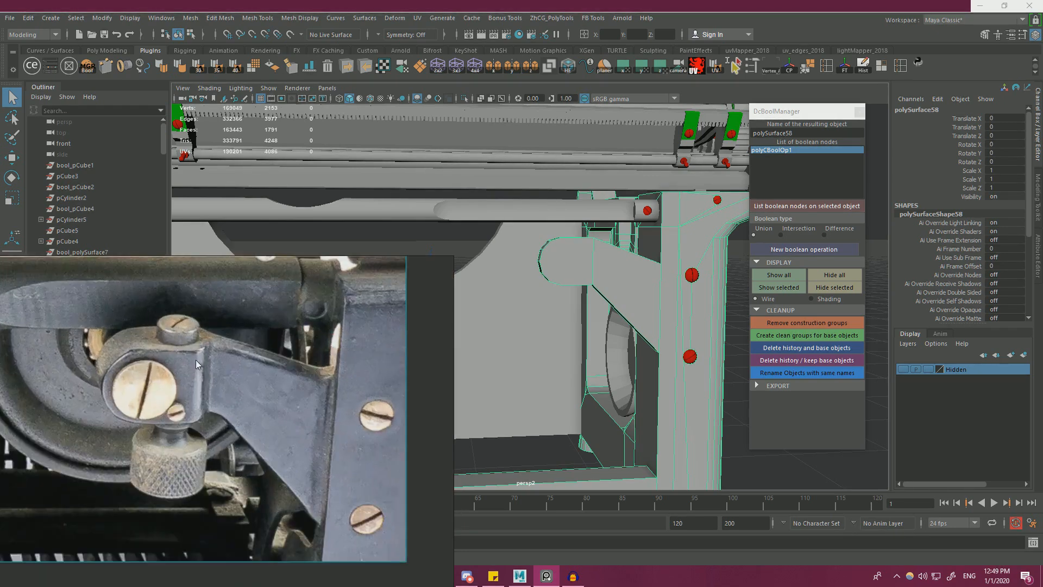
Examine the bracket's knurled knob, screws and arm in the close-up photo, and shrink the reference board back.
middle_drag(212, 367, 307, 340)
middle_drag(256, 384, 251, 434)
scroll(240, 495, down, 2)
middle_drag(243, 545, 243, 377)
scroll(260, 487, up, 4)
scroll(272, 420, down, 5)
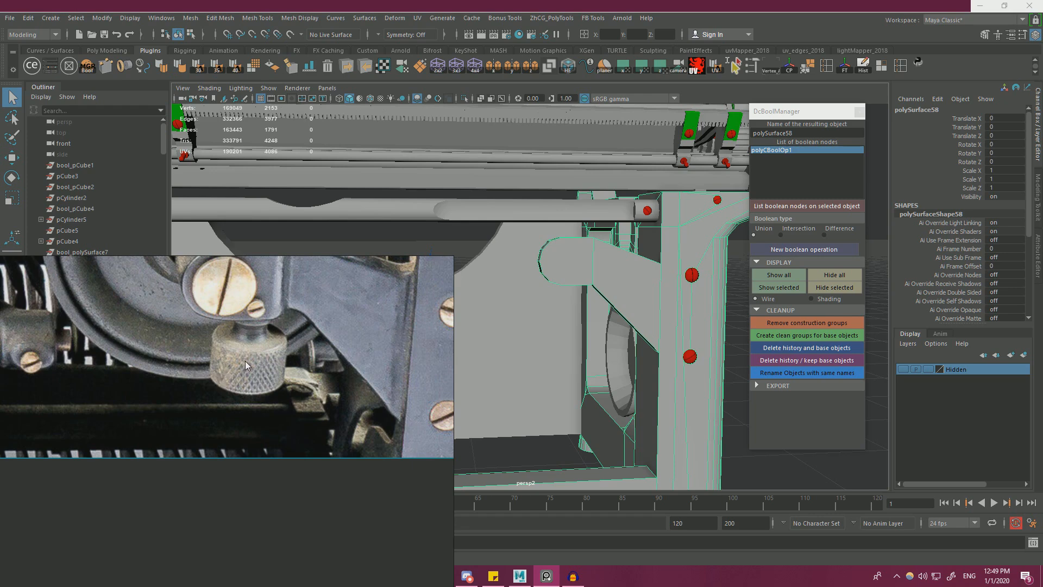
scroll(282, 298, down, 5)
scroll(286, 343, up, 6)
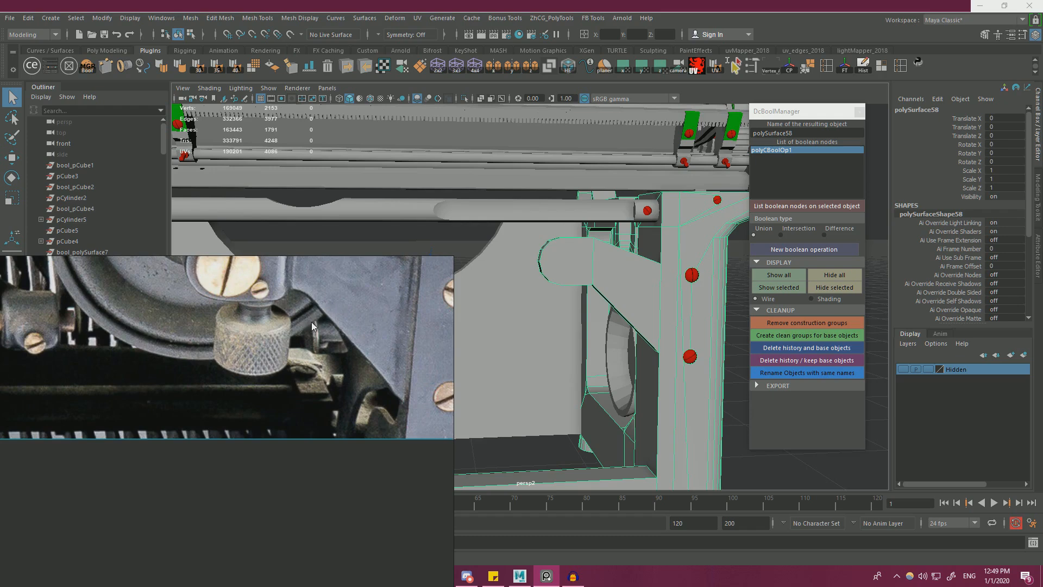
middle_drag(290, 304, 310, 446)
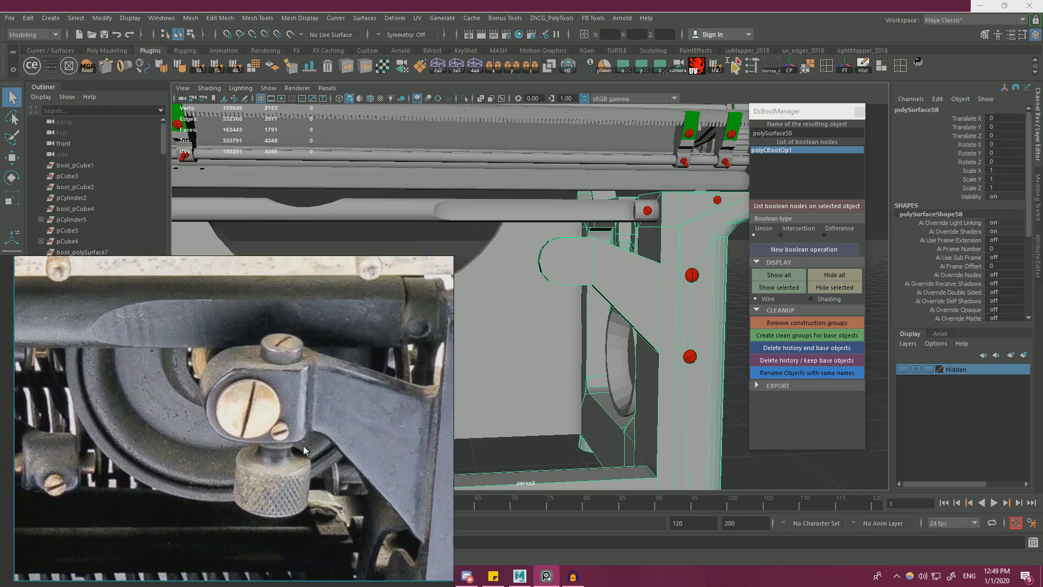
scroll(302, 339, down, 2)
middle_drag(302, 339, 335, 327)
scroll(283, 355, down, 1)
right_drag(334, 327, 162, 470)
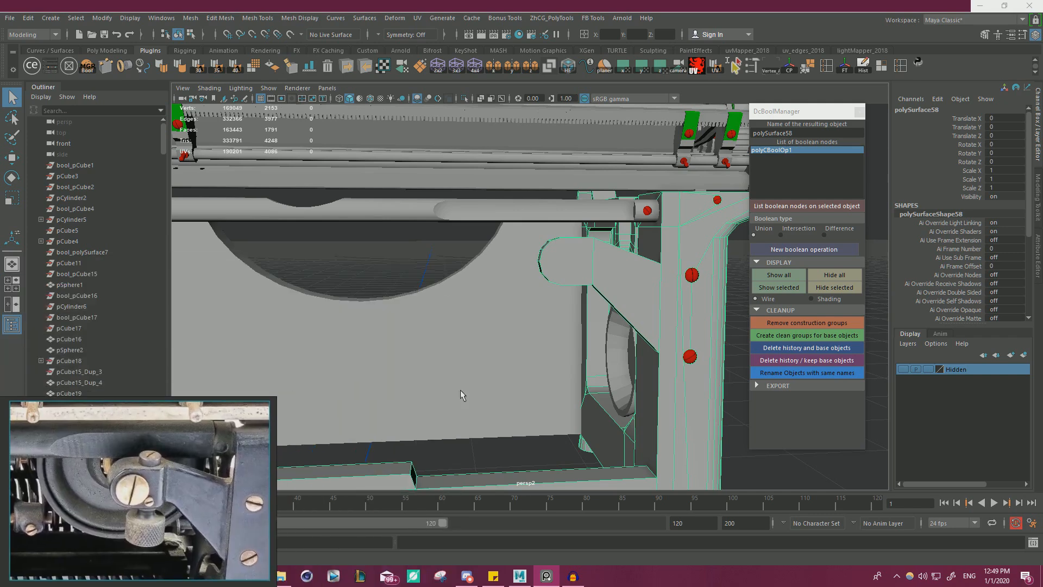
alt+right_drag(565, 355, 660, 310)
alt+middle_drag(660, 310, 546, 315)
key(w)
right_drag(528, 261, 529, 294)
double_click(536, 279)
alt+drag(582, 296, 628, 307)
key(ctrl+z)
key(ctrl+z)
Extract the bracket arm's faces from the frame as a separate object, center its pivot, and close the boolean manager.
double_click(559, 276)
shift+right_drag(636, 279, 644, 456)
right_drag(433, 251, 465, 239)
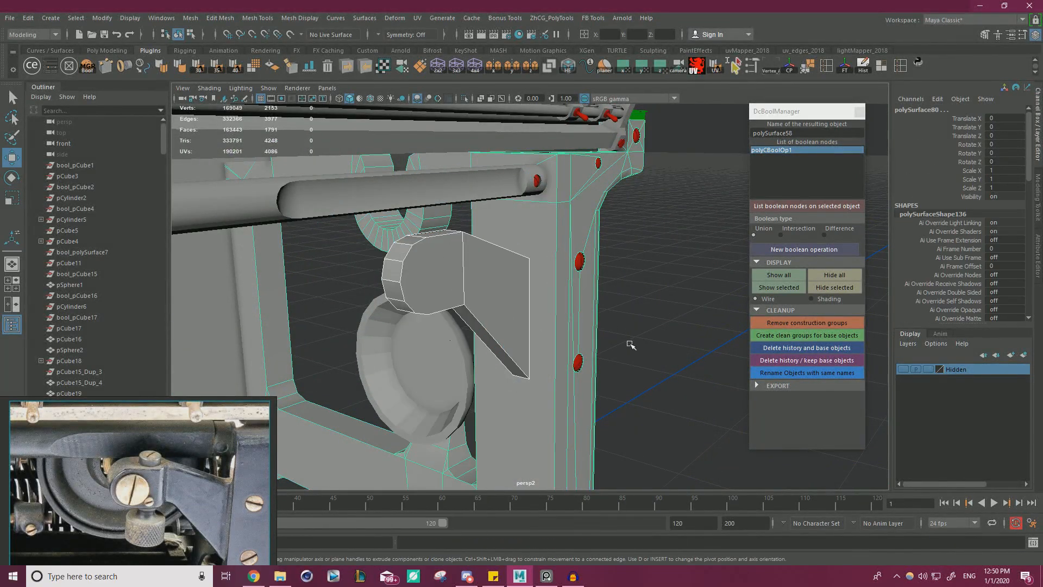
alt+drag(561, 319, 480, 327)
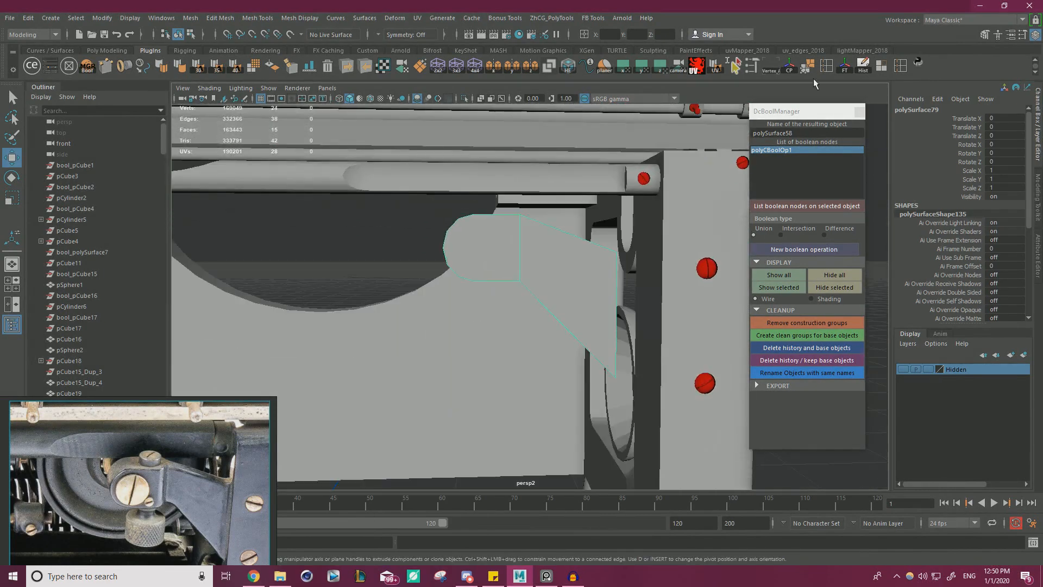
click(789, 66)
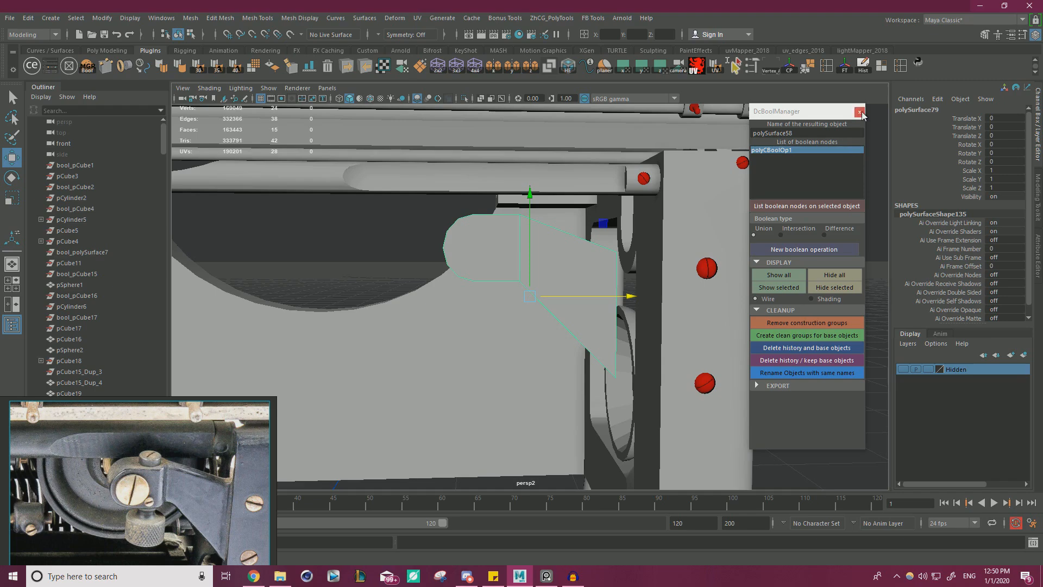
click(860, 113)
Extract the faces of the bracket's rounded end from the arm as a separate piece.
alt+right_drag(685, 209, 617, 244)
alt+drag(503, 234, 552, 263)
alt+right_drag(552, 263, 617, 305)
alt+drag(617, 305, 595, 306)
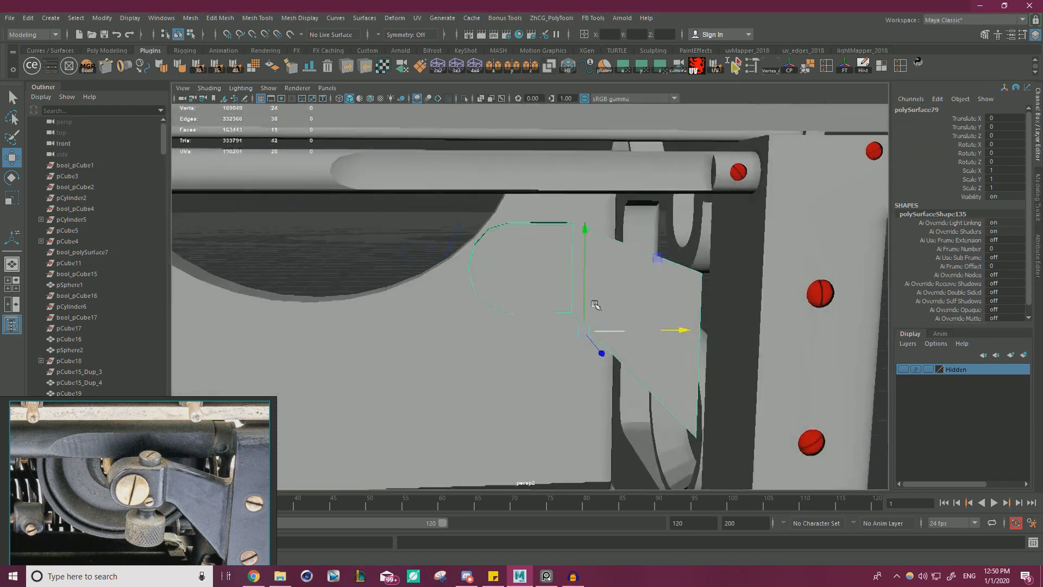
alt+right_drag(596, 305, 624, 318)
right_drag(528, 246, 528, 274)
alt+drag(528, 274, 508, 264)
drag(423, 386, 496, 306)
drag(538, 186, 541, 183)
alt+drag(545, 253, 559, 214)
drag(611, 260, 610, 261)
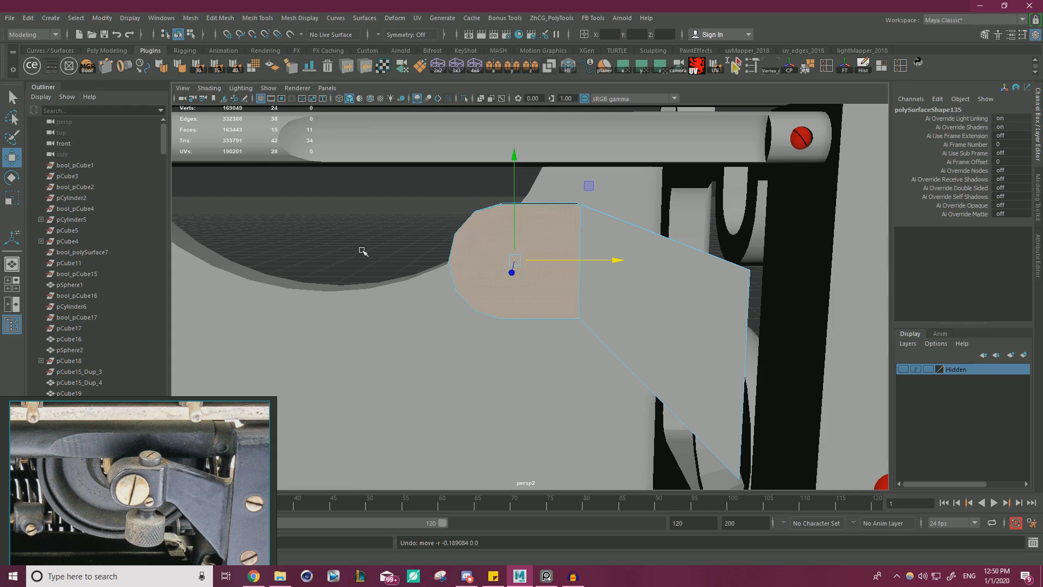
shift+right_drag(361, 248, 366, 254)
shift+right_drag(362, 426, 363, 425)
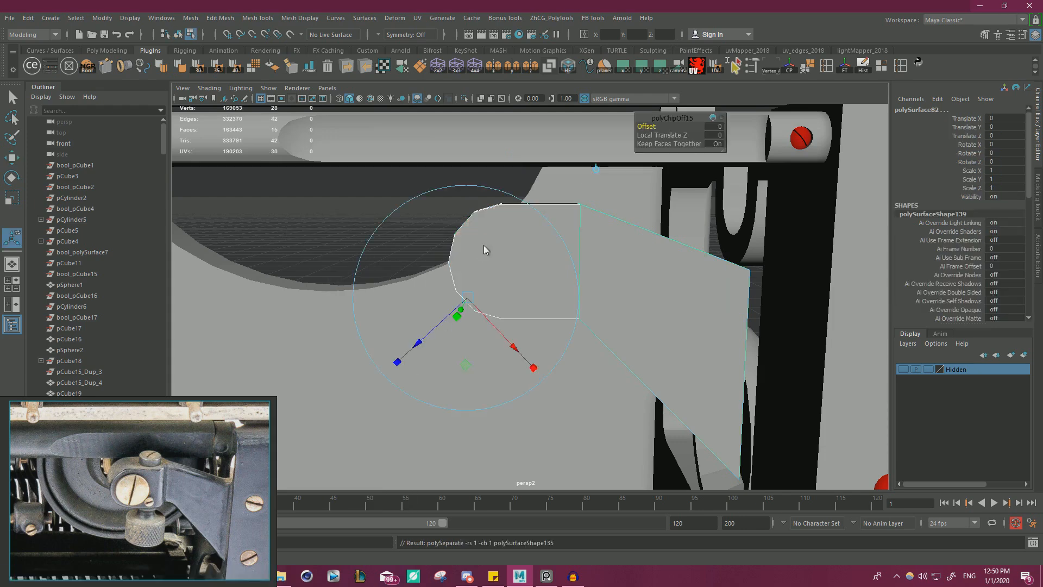
Show wireframe on shaded and move the rounded end piece about -0.137 along X.
right_drag(484, 245, 525, 228)
click(336, 195)
click(496, 257)
key(w)
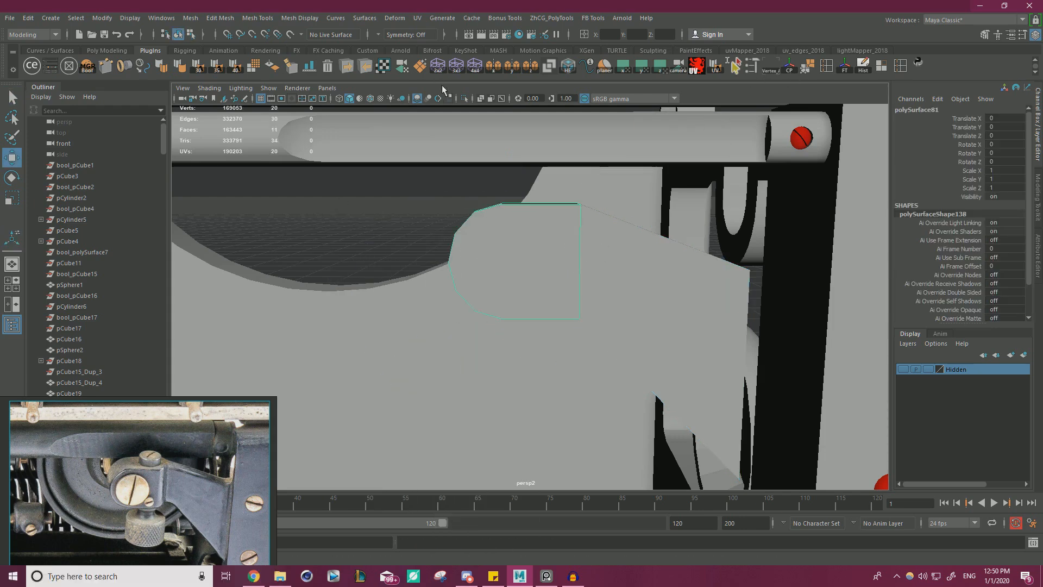
click(371, 98)
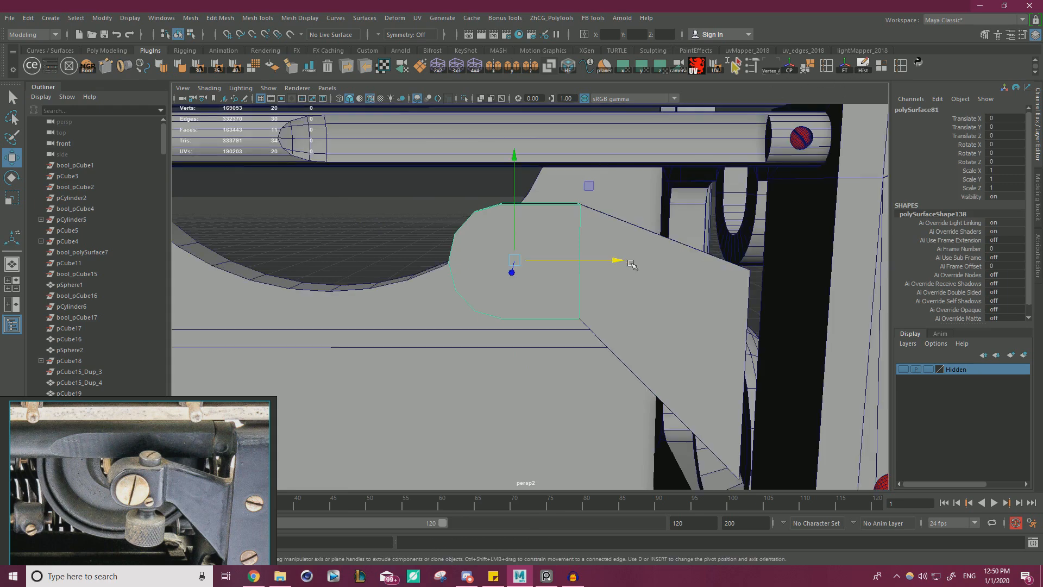
drag(631, 265, 534, 261)
Offset the arm piece about 1.881 along X and shift both bracket pieces about -0.438 along Z.
alt+drag(629, 282, 579, 245)
drag(477, 210, 545, 208)
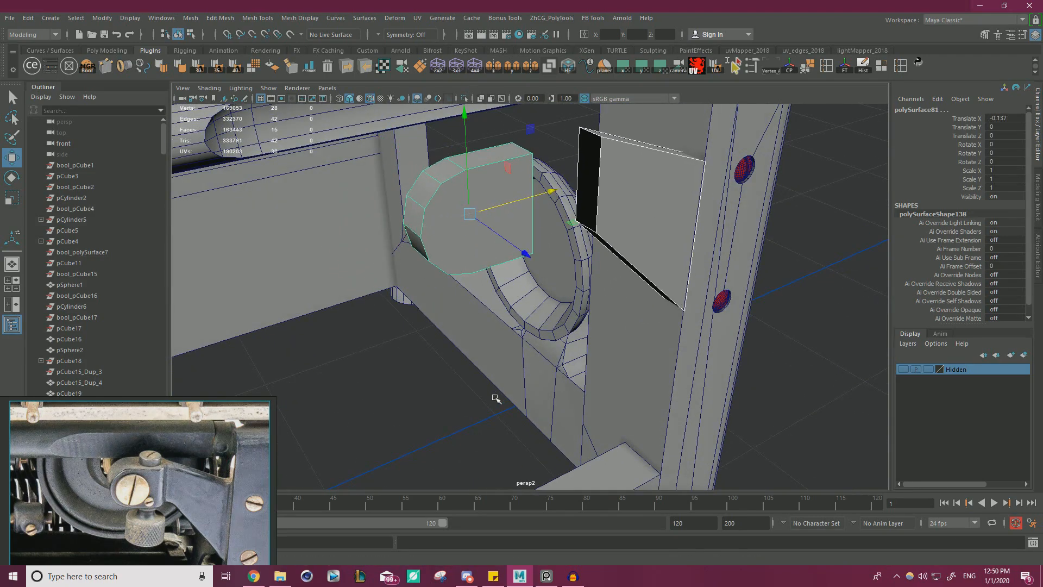
drag(523, 251, 510, 246)
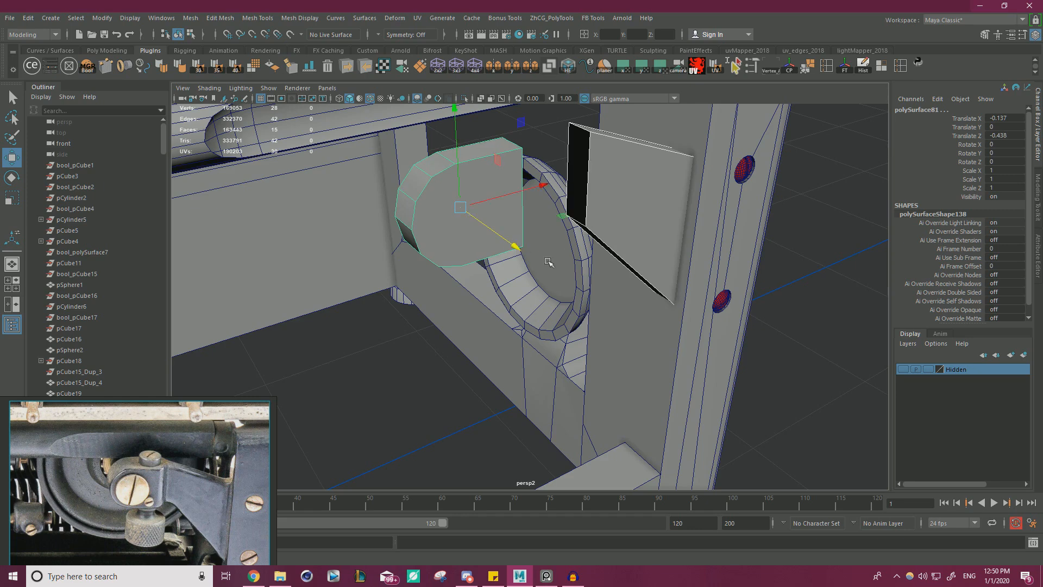
Freeze the arm piece's transformations and delete its construction history.
alt+middle_drag(548, 262, 528, 302)
click(638, 263)
alt+drag(638, 263, 618, 269)
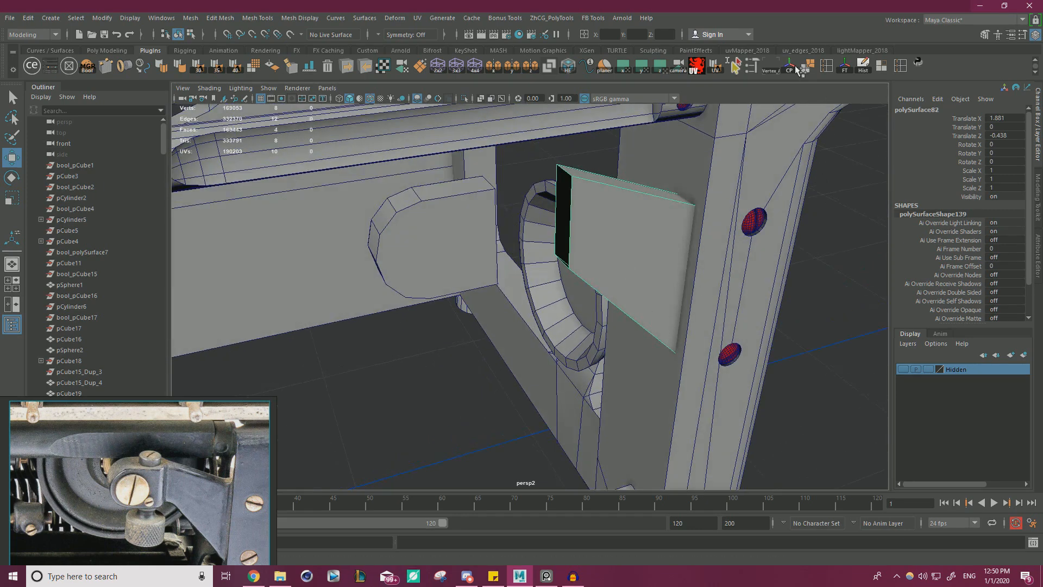
click(846, 69)
click(863, 67)
Place the arm piece's pivot on its upper outer corner and snap the piece along X against the frame's upright.
alt+drag(728, 222, 676, 277)
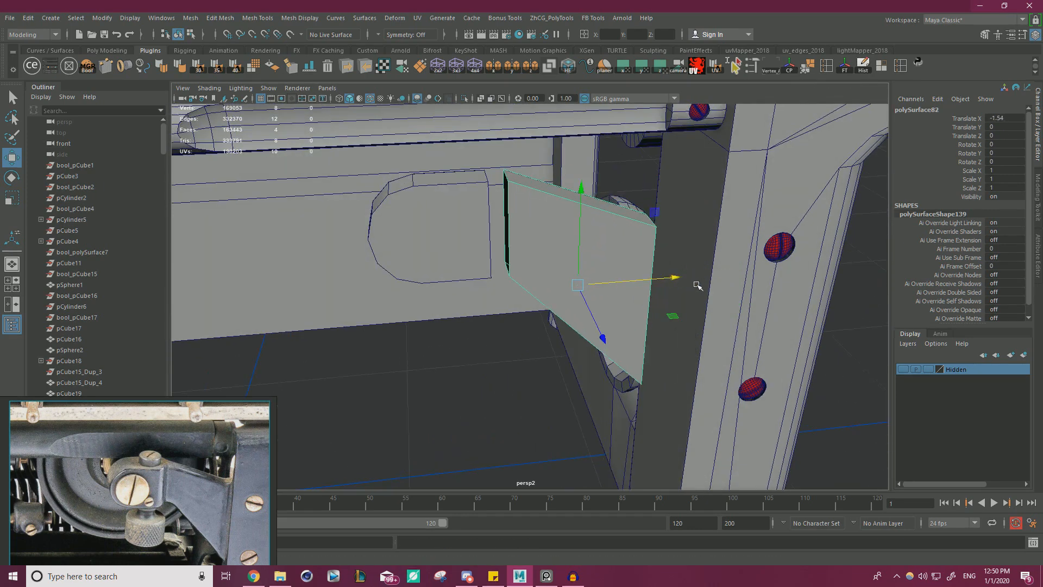
key(d)
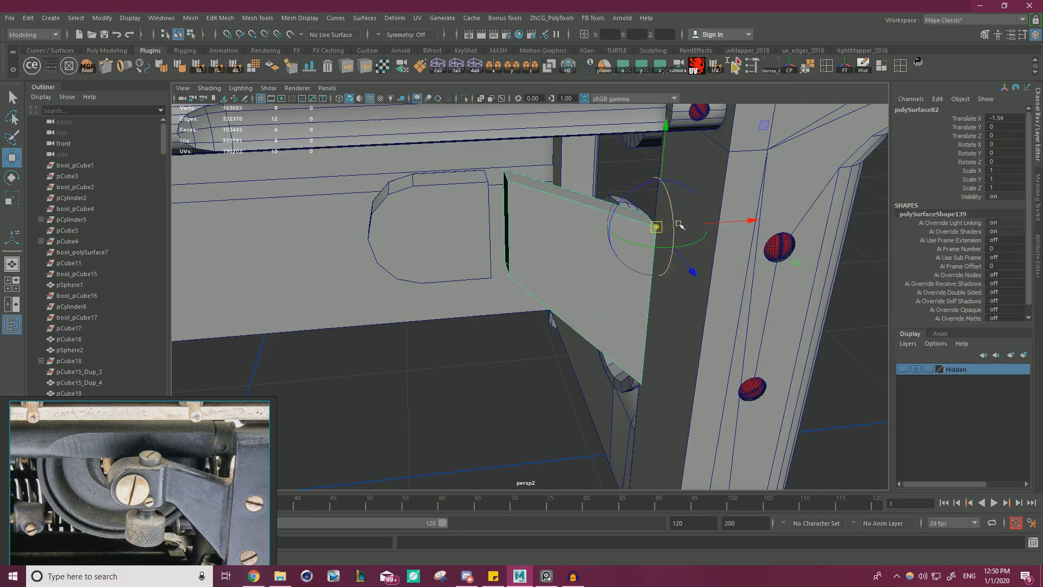
alt+drag(679, 224, 669, 151)
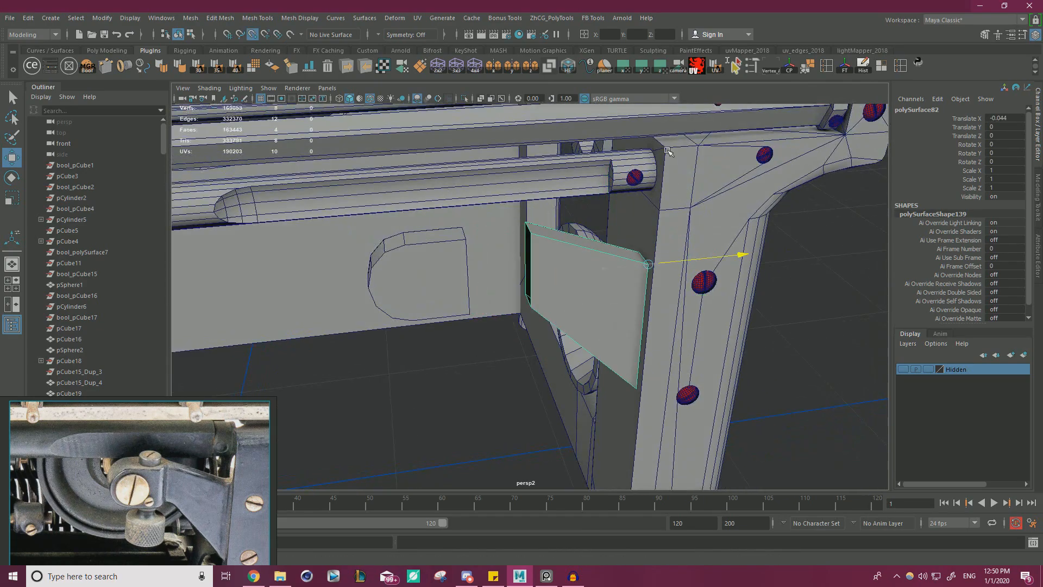
alt+drag(725, 222, 680, 266)
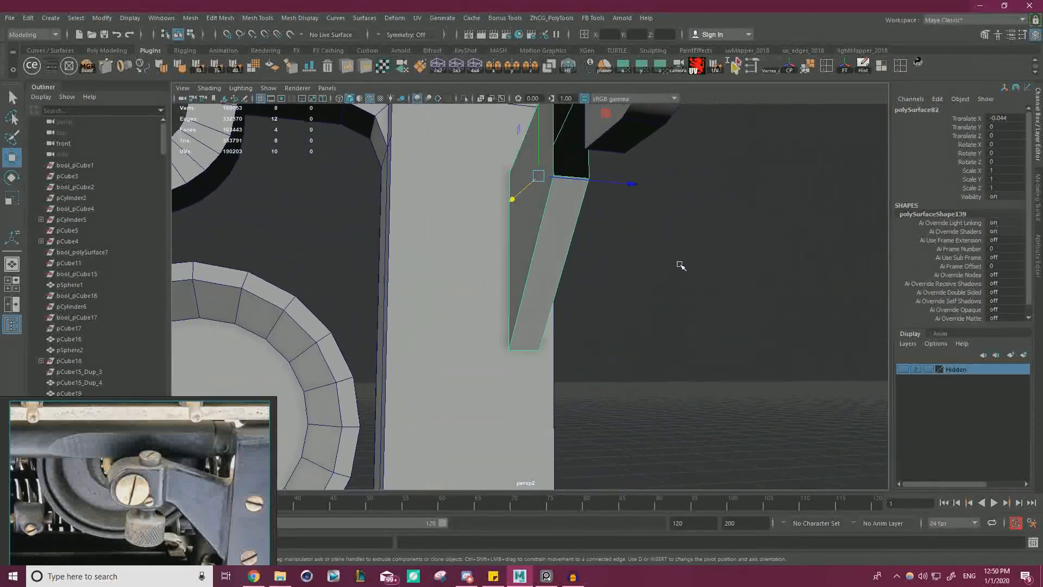
Start a Multi-Cut at the frame upright's edge vertex and trace the arm's end outline across the upright's inner face.
click(480, 280)
key(ctrl+shift+x)
click(391, 137)
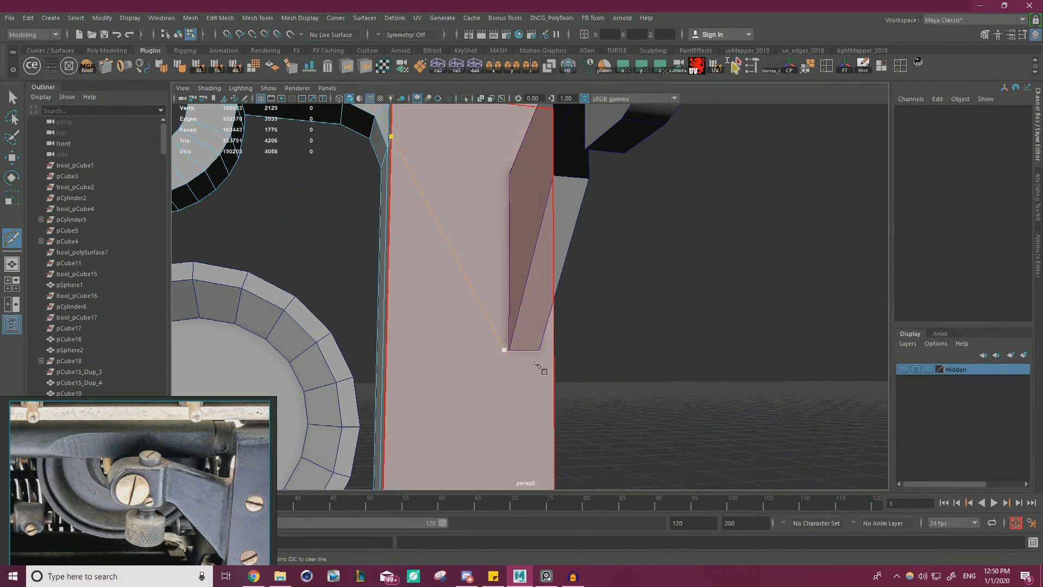
alt+drag(535, 362, 539, 365)
click(577, 362)
alt+drag(617, 321, 685, 261)
click(591, 291)
alt+middle_drag(685, 261, 621, 282)
click(504, 304)
alt+middle_drag(506, 308, 514, 270)
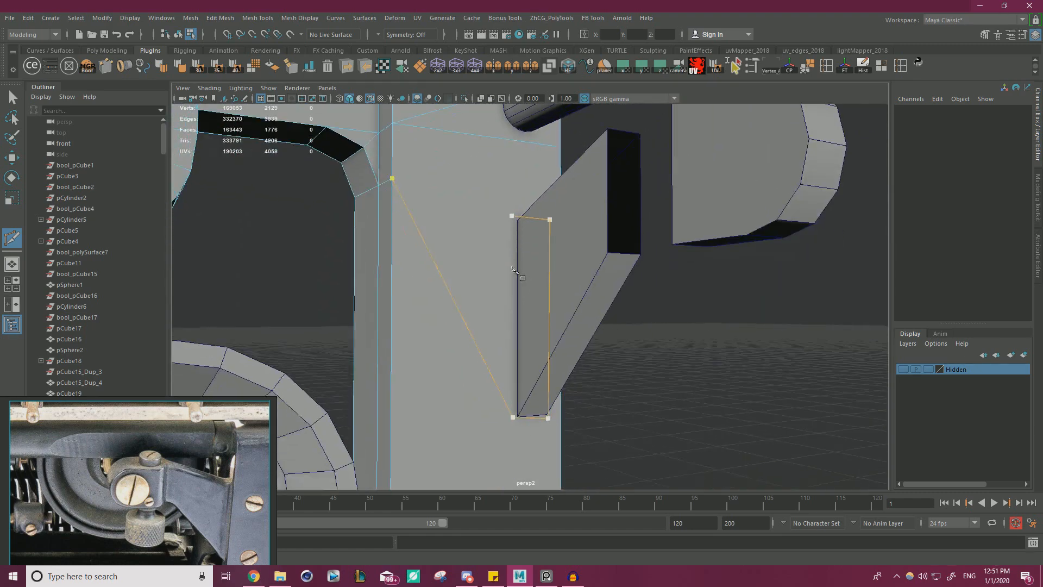
Run the cut down the outline's remaining side, connect it back to the upright's edge vertex, and complete the cut.
click(512, 417)
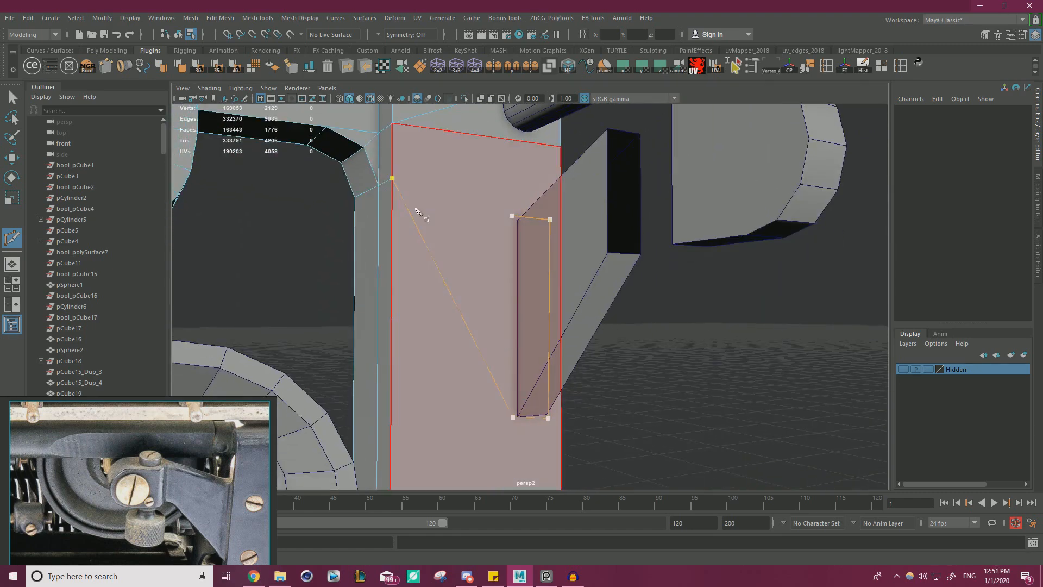
click(392, 178)
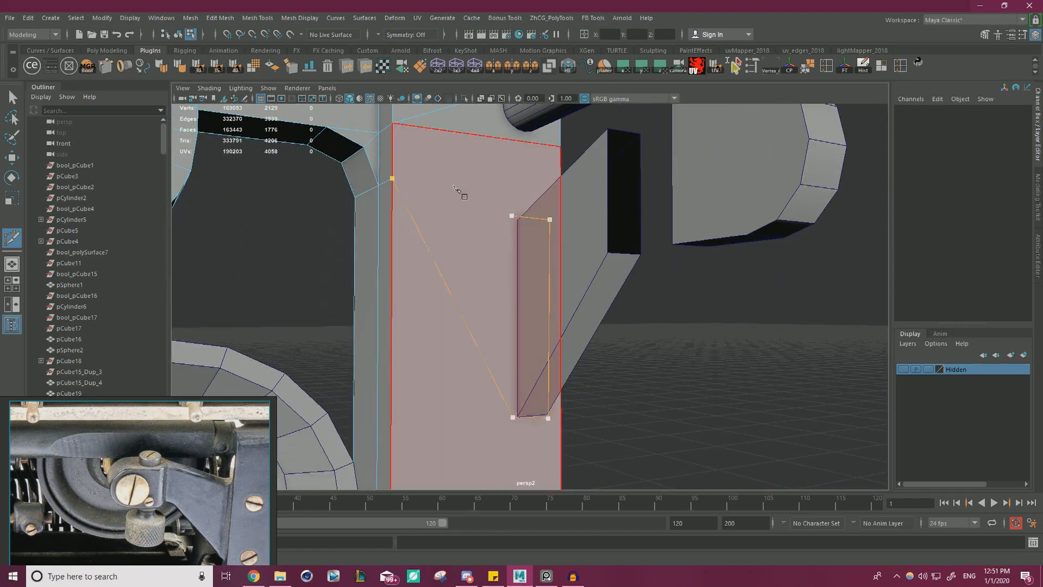
click(511, 392)
click(394, 179)
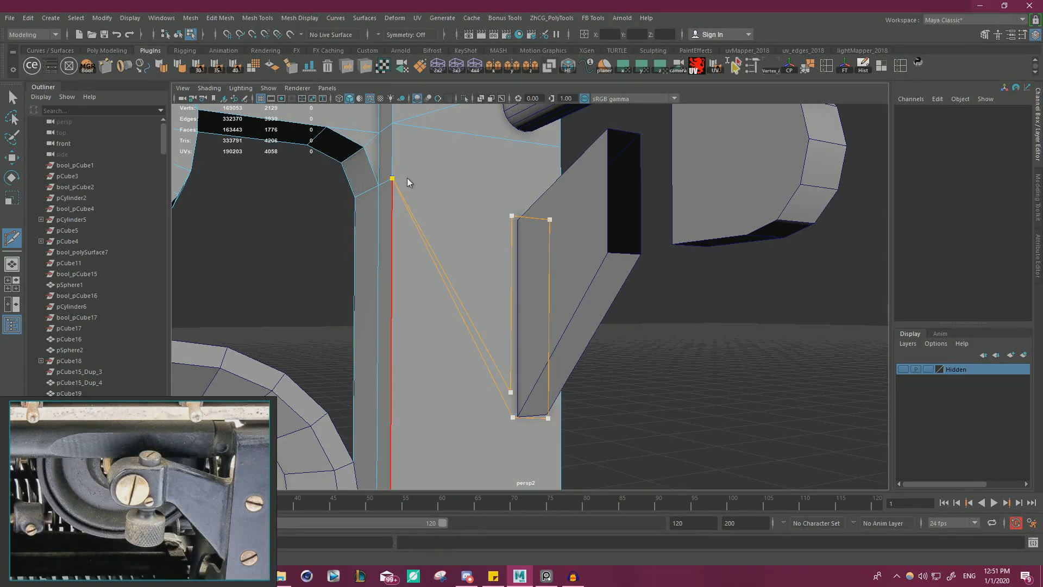
right_click(412, 177)
Close the outline cut on the upright's inner face and merge the frame's overlapping vertices around it.
click(512, 217)
key(w)
alt+drag(446, 230, 473, 303)
right_drag(473, 303, 424, 266)
alt+drag(446, 320, 537, 261)
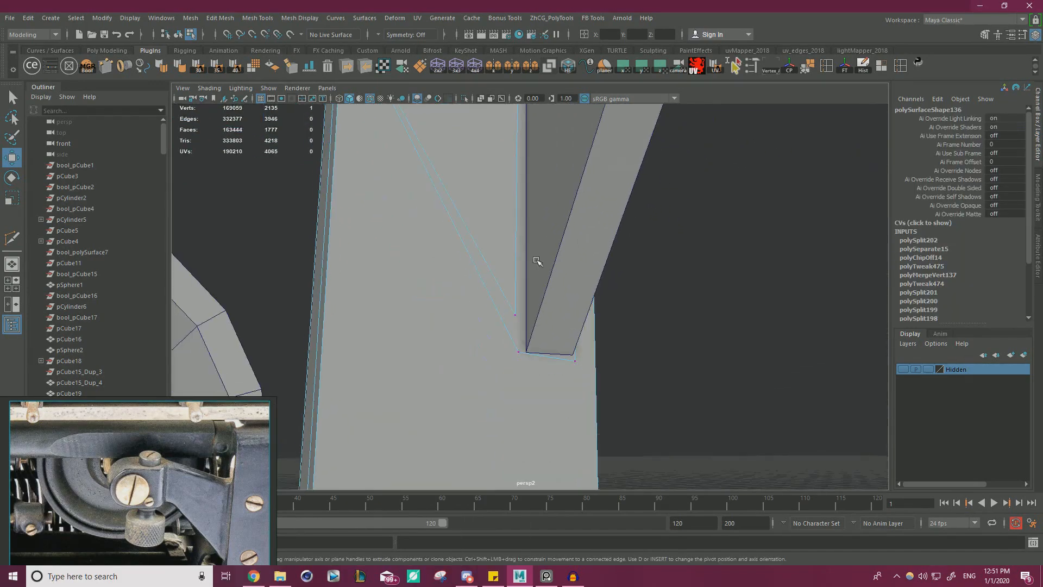
drag(514, 319, 584, 266)
alt+drag(431, 135, 522, 220)
shift+right_drag(674, 282, 714, 227)
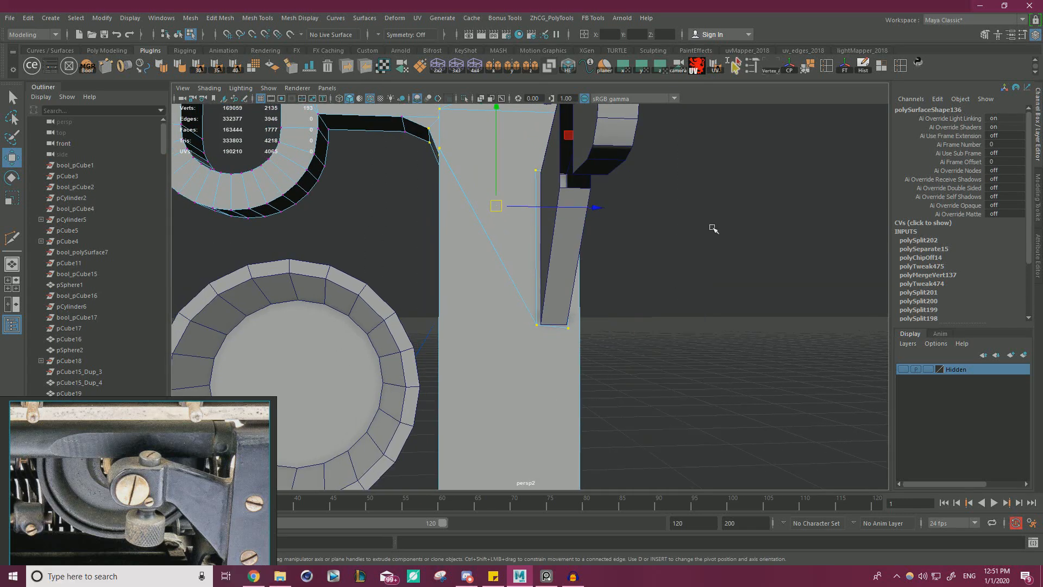
scroll(654, 258, up, 4)
alt+drag(646, 263, 523, 244)
scroll(524, 244, up, 4)
alt+middle_drag(523, 244, 557, 332)
scroll(501, 287, up, 2)
Snap the stray cut vertex onto the upright's edge vertex and merge the two.
click(494, 213)
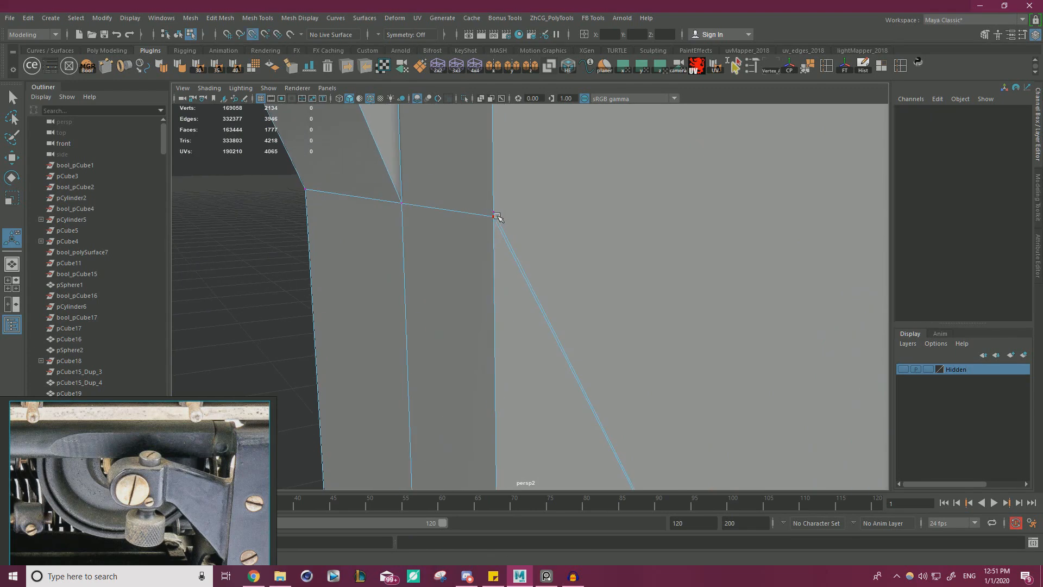
key(w)
drag(535, 273, 440, 171)
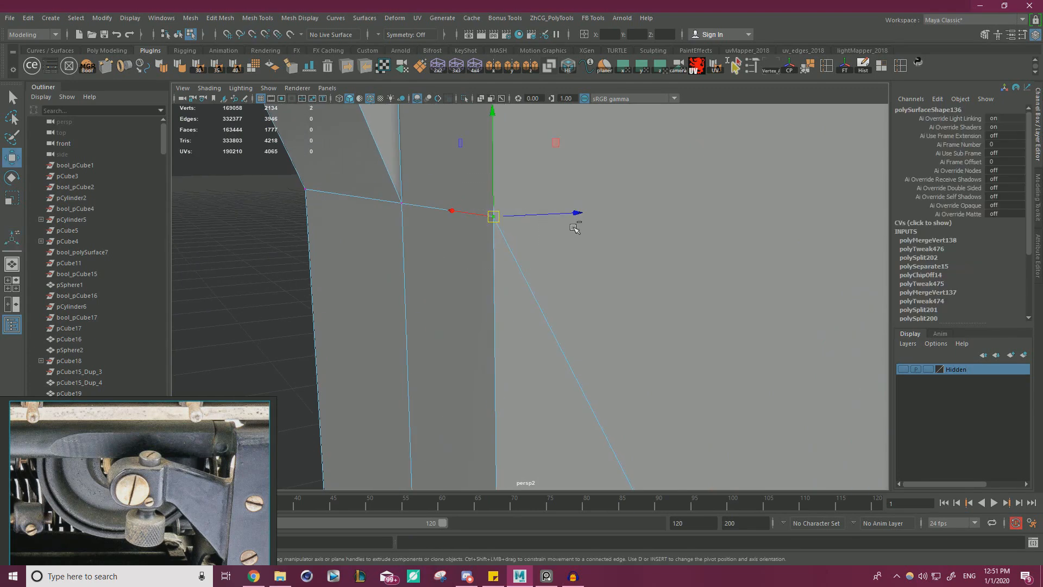
shift+right_drag(573, 225, 605, 181)
scroll(542, 368, down, 4)
alt+drag(542, 367, 603, 268)
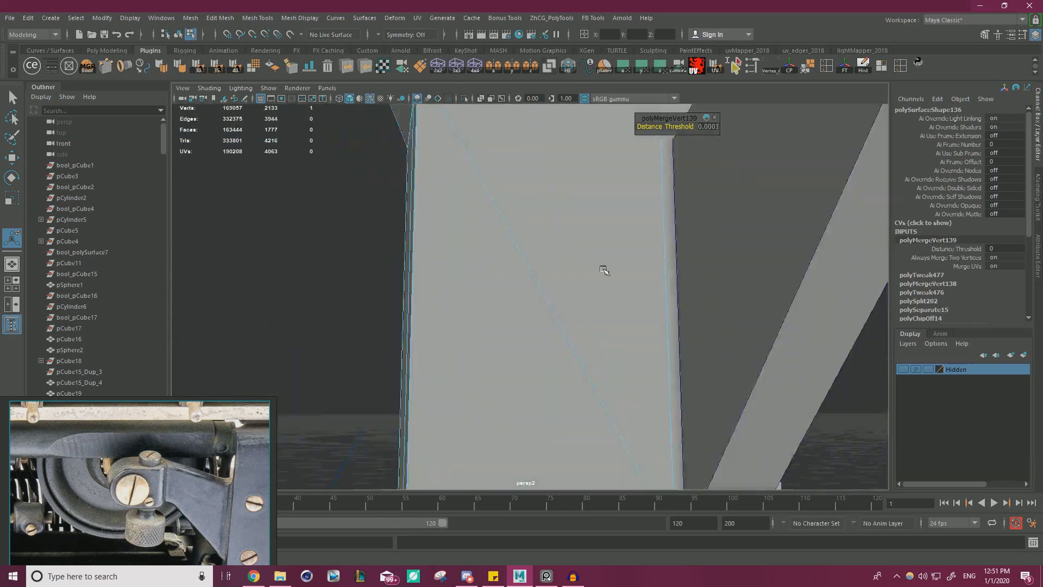
Snap the cut outline's two lower vertices onto the lower corners of the arm's end.
alt+middle_drag(603, 267, 573, 161)
click(558, 306)
key(w)
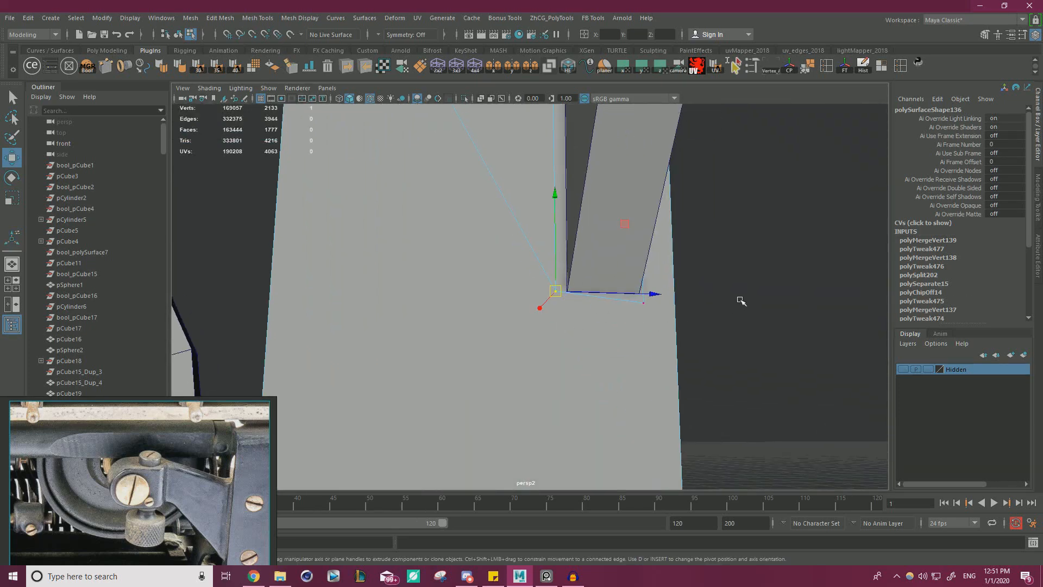
click(643, 303)
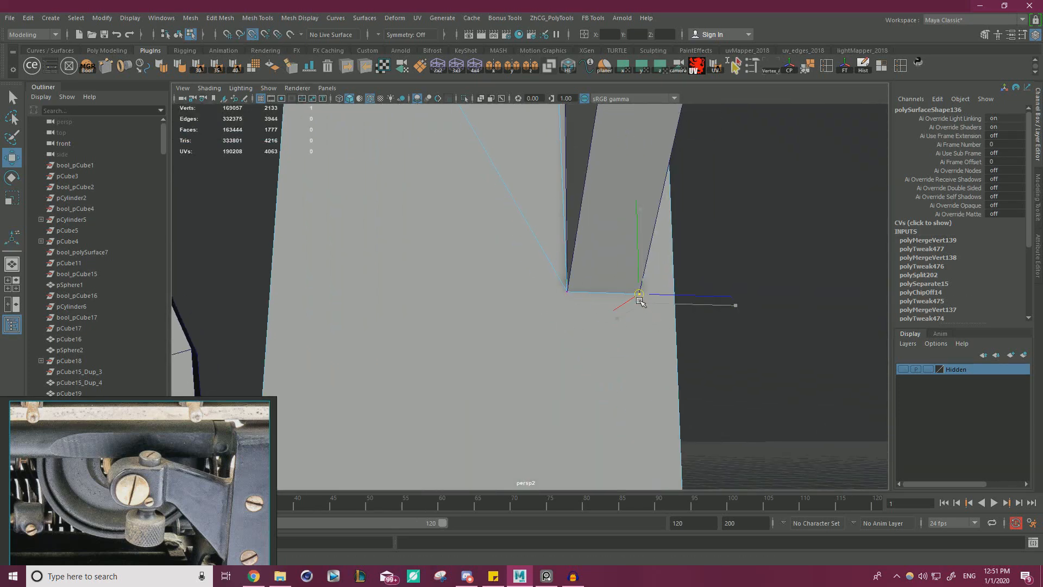
alt+drag(646, 300, 645, 228)
Snap the cut outline's two upper vertices onto the upper corners of the arm's end.
alt+middle_drag(645, 228, 634, 311)
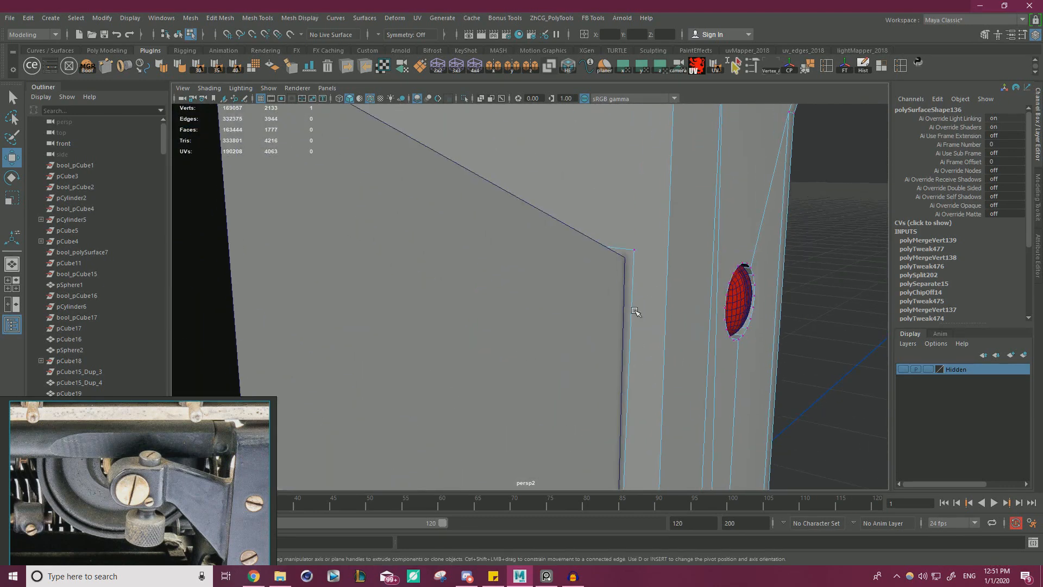
middle_drag(639, 265, 634, 255)
alt+drag(584, 293, 665, 302)
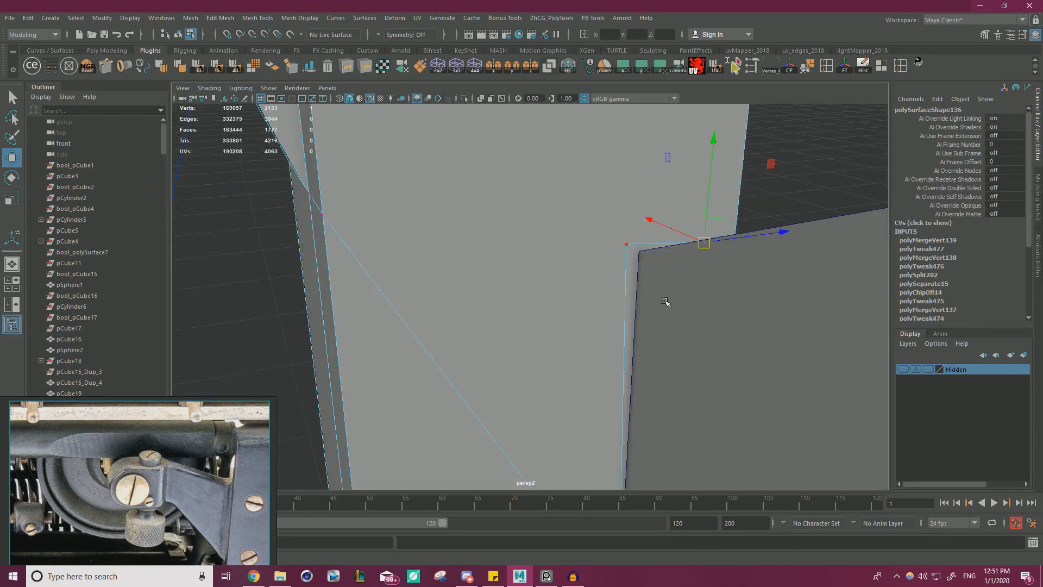
middle_drag(631, 255, 640, 252)
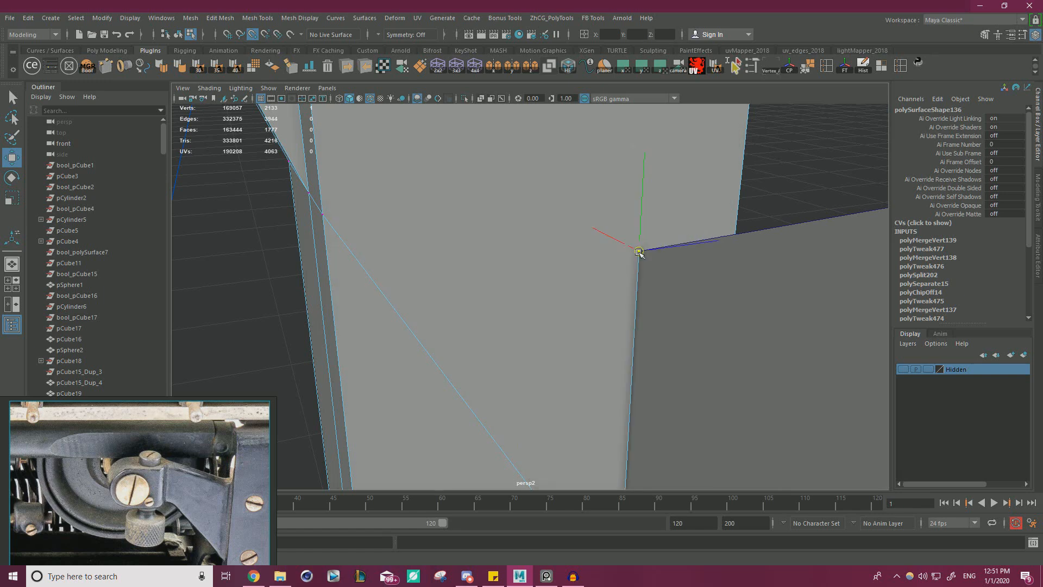
Delete the upright's face enclosed by the outline behind the arm's end.
right_drag(733, 229, 663, 286)
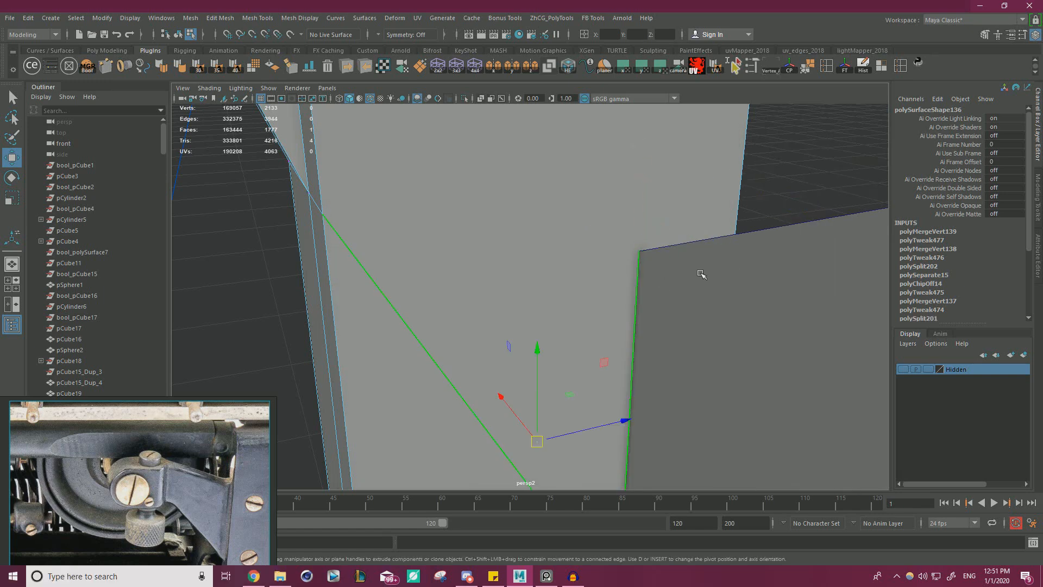
alt+drag(702, 275, 610, 233)
key(Delete)
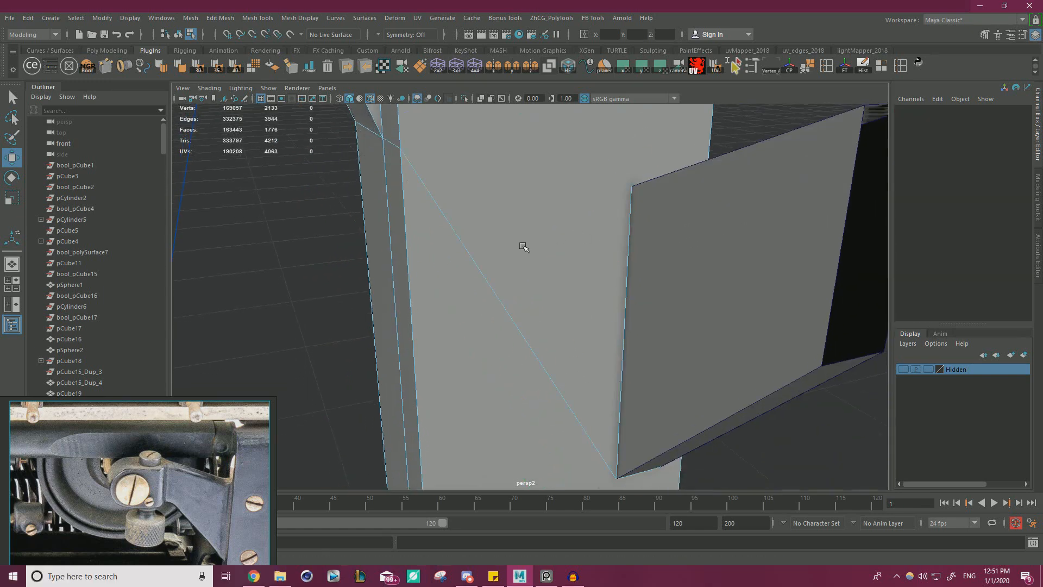
Select the frame and the arm piece and combine them into one mesh.
alt+drag(523, 246, 498, 234)
right_drag(558, 248, 625, 210)
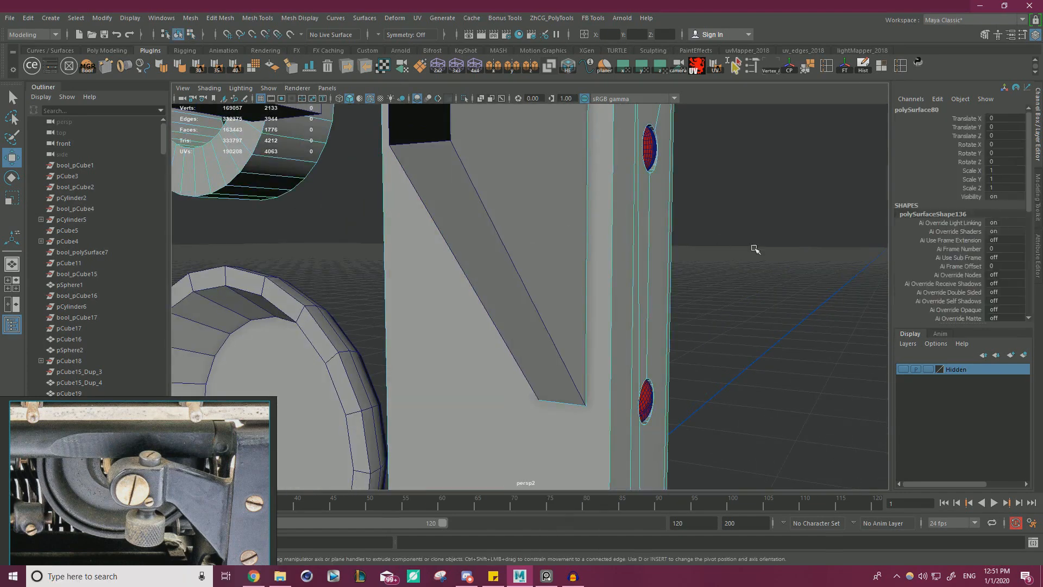
click(755, 250)
click(563, 254)
shift+click(604, 256)
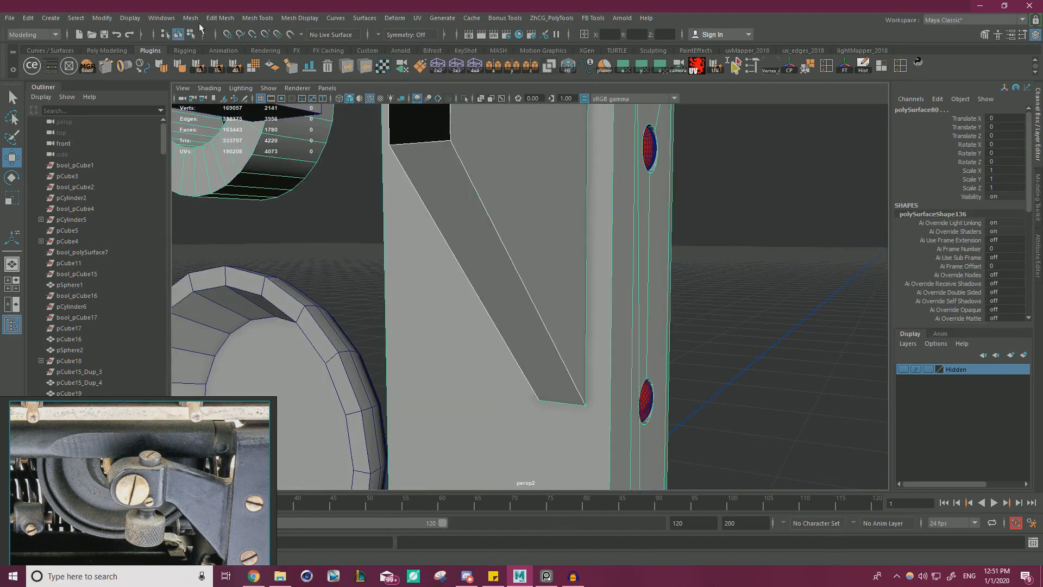
click(193, 17)
click(215, 58)
Merge the coincident vertices where the combined arm meets the upright.
right_drag(496, 230, 429, 222)
scroll(429, 223, down, 5)
drag(749, 454, 462, 143)
shift+right_drag(679, 260, 727, 210)
scroll(723, 213, up, 3)
alt+drag(817, 340, 666, 331)
alt+middle_drag(666, 332, 684, 205)
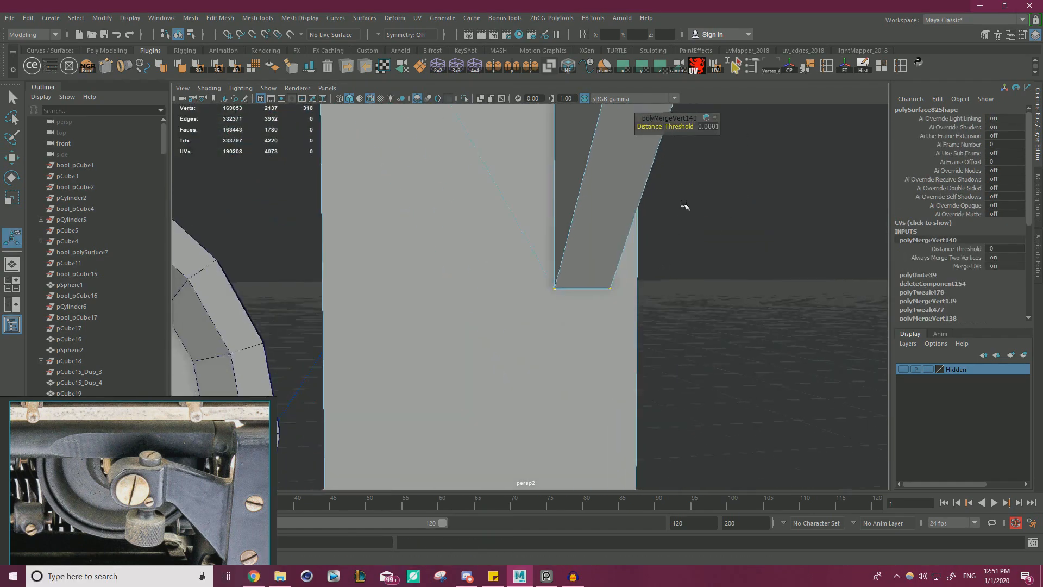
alt+drag(685, 205, 671, 250)
Try to connect the arm's lower corner vertex to the upright's lower vertex near the base bar, and undo the last changes.
click(550, 276)
key(w)
alt+drag(540, 303, 552, 329)
alt+drag(509, 248, 565, 363)
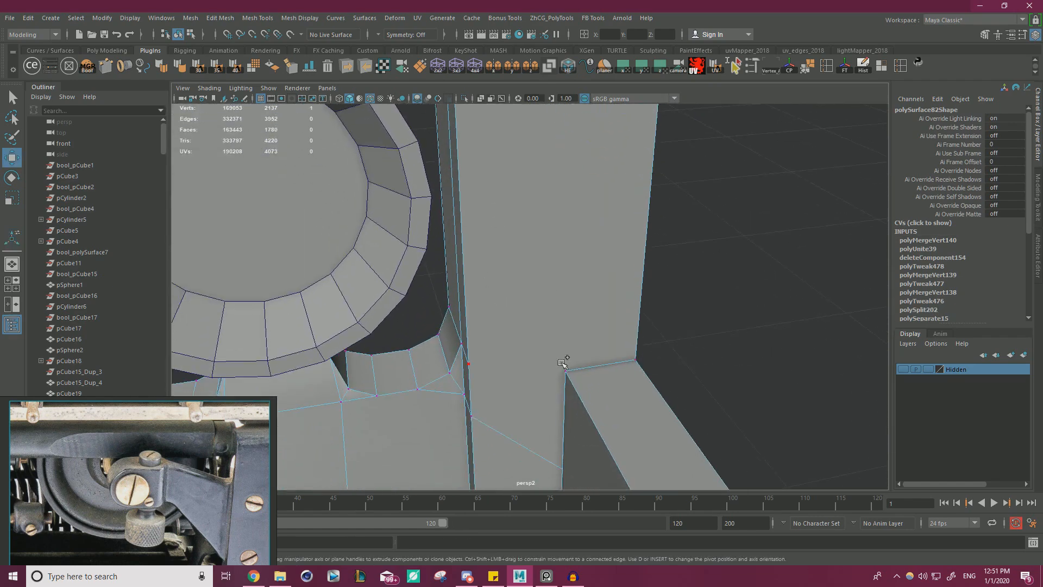
alt+drag(514, 394, 472, 382)
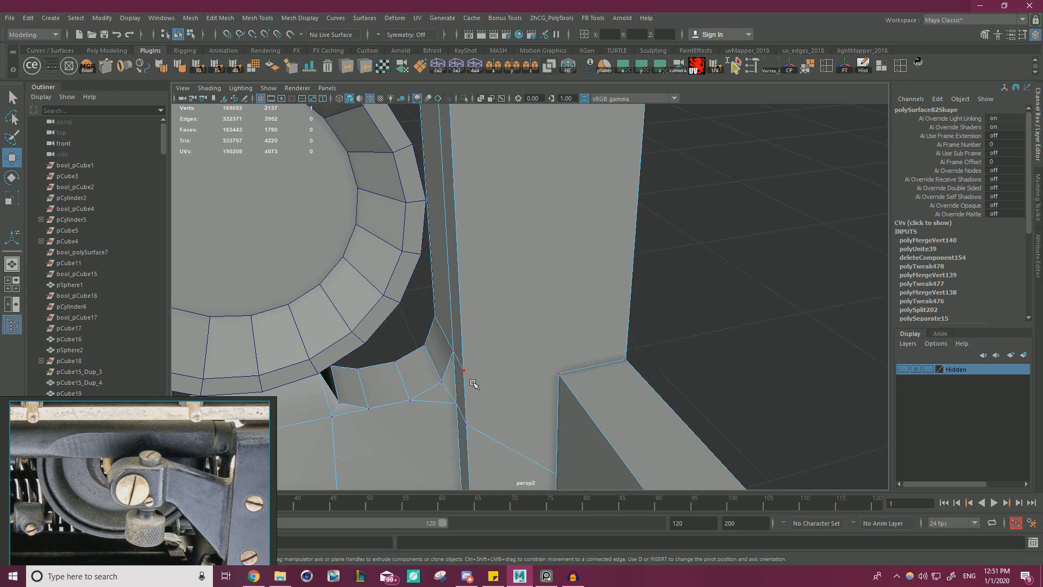
click(476, 419)
key(w)
alt+drag(597, 312, 596, 239)
key(ctrl+z)
Connect the upright's inner edge vertex to the arm's upper corner vertex.
key(ctrl+z)
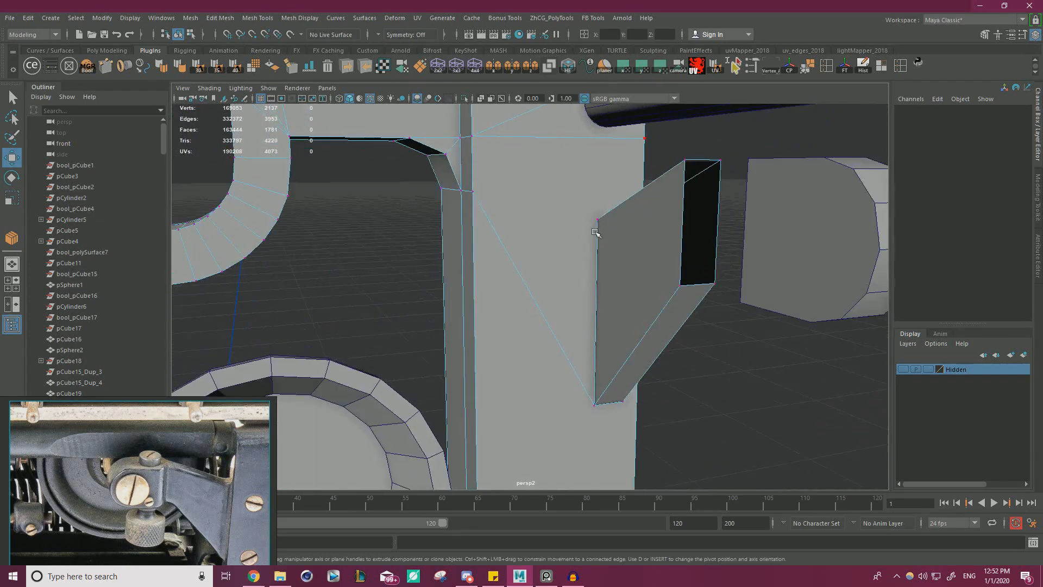
key(ctrl+z)
shift+right_drag(587, 273, 613, 322)
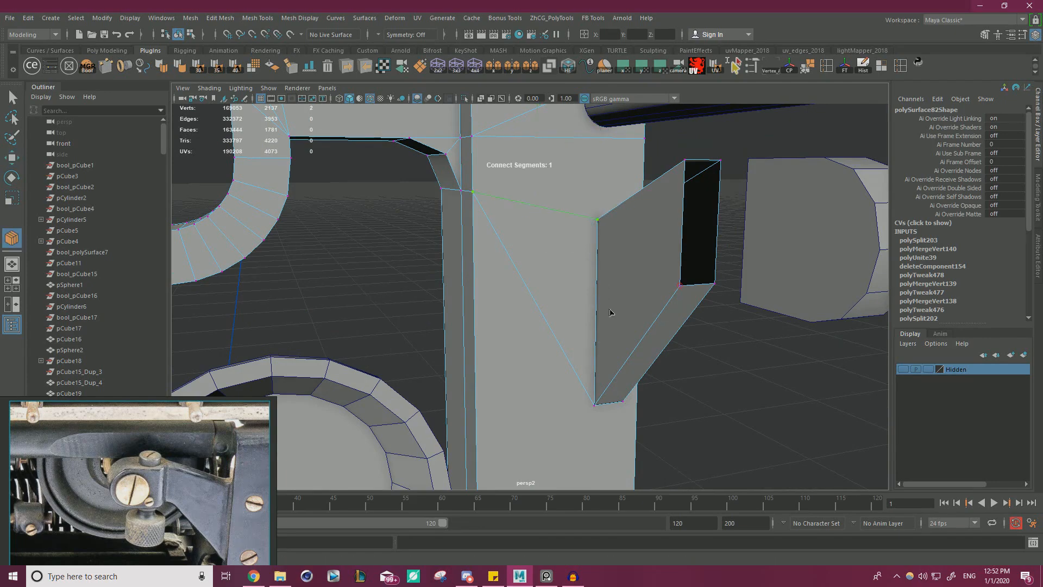
key(w)
Delete the overlapping triangular faces and the leftover inner faces of the upright beside the arm.
alt+drag(601, 281, 560, 266)
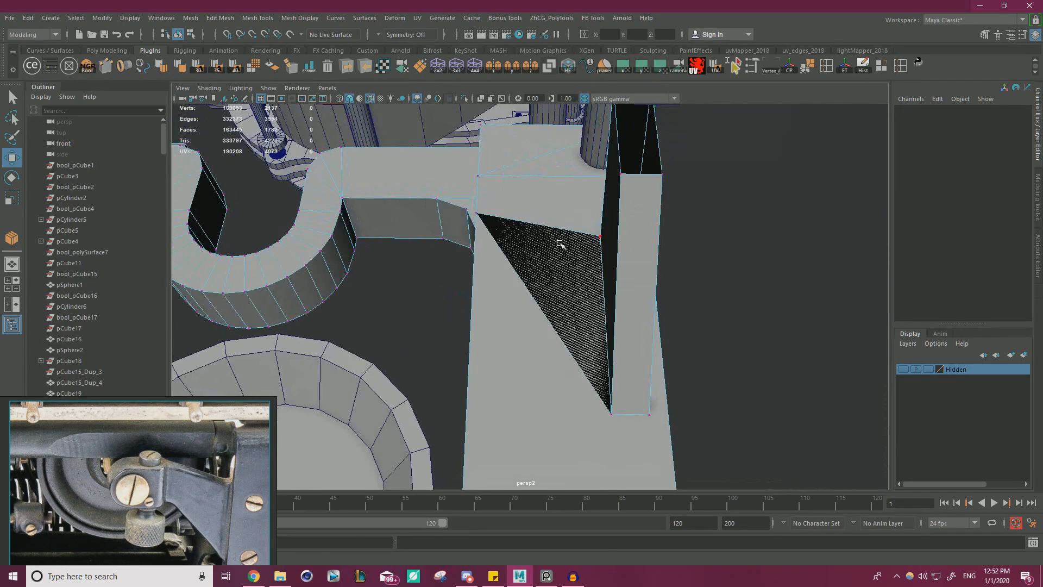
click(560, 266)
key(Delete)
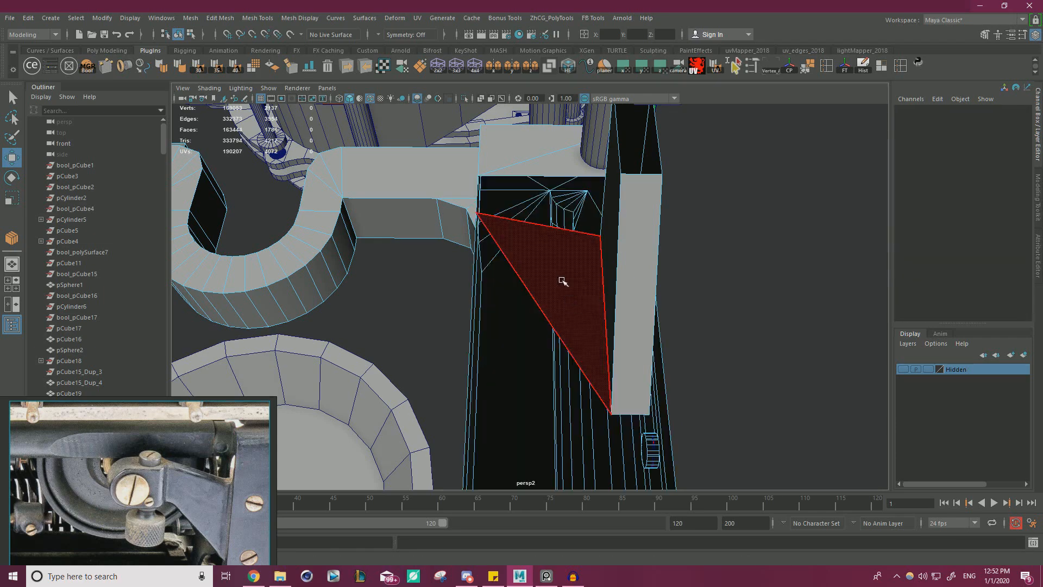
click(563, 280)
key(Delete)
click(564, 284)
key(Delete)
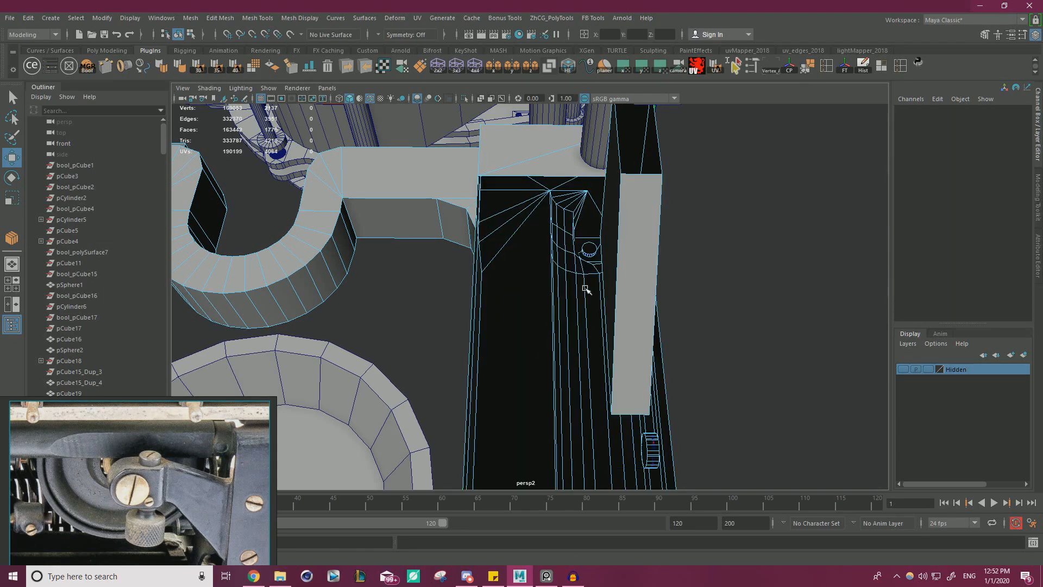
Bridge the upright's long inner edge to the adjoining vertical edge of the arm's end.
alt+drag(652, 288, 683, 319)
right_drag(624, 261, 631, 226)
alt+drag(631, 217, 656, 283)
click(615, 252)
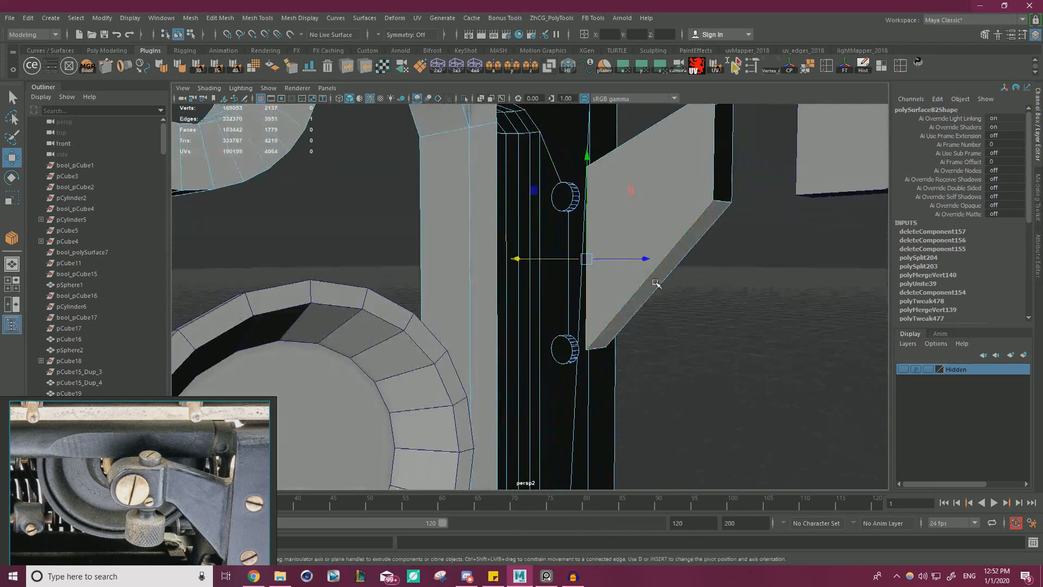
alt+drag(612, 316, 485, 308)
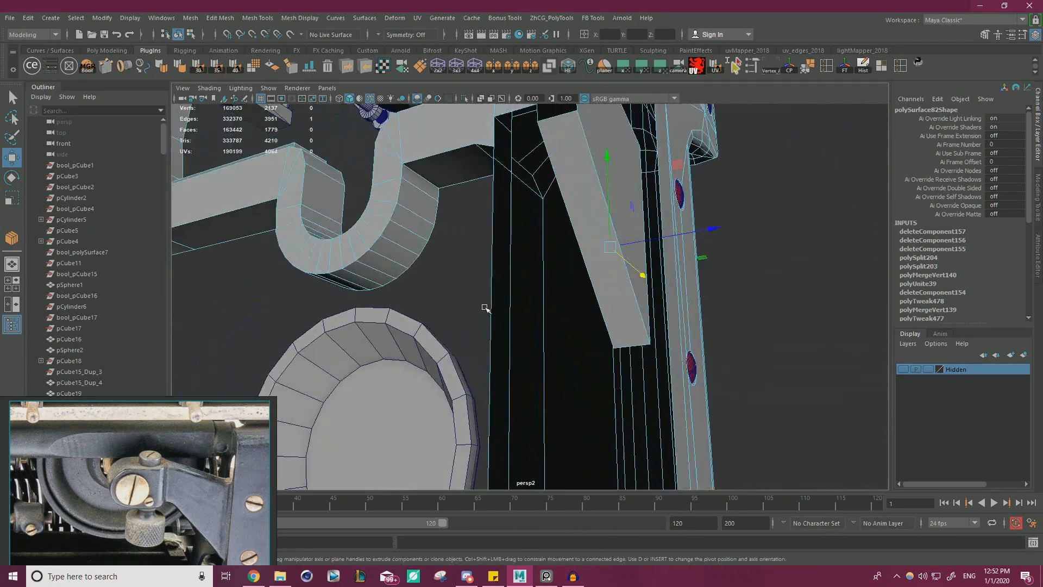
shift+right_drag(448, 283, 441, 405)
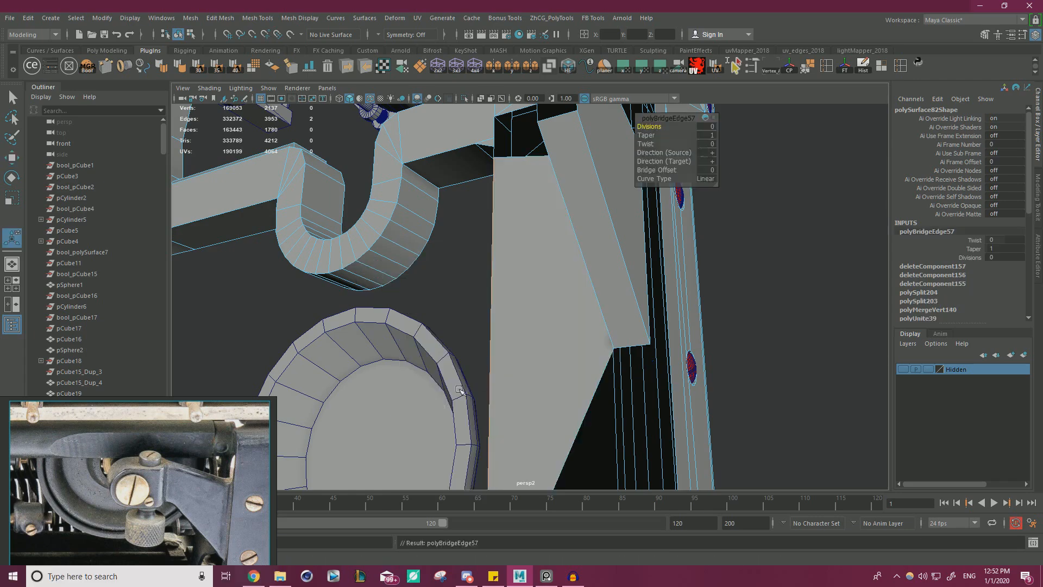
Bridge the arm's other vertical end edge to the upright's outer edge, and its upper end edge to the opening's top edge.
alt+drag(442, 406, 591, 221)
click(650, 311)
key(g)
click(576, 347)
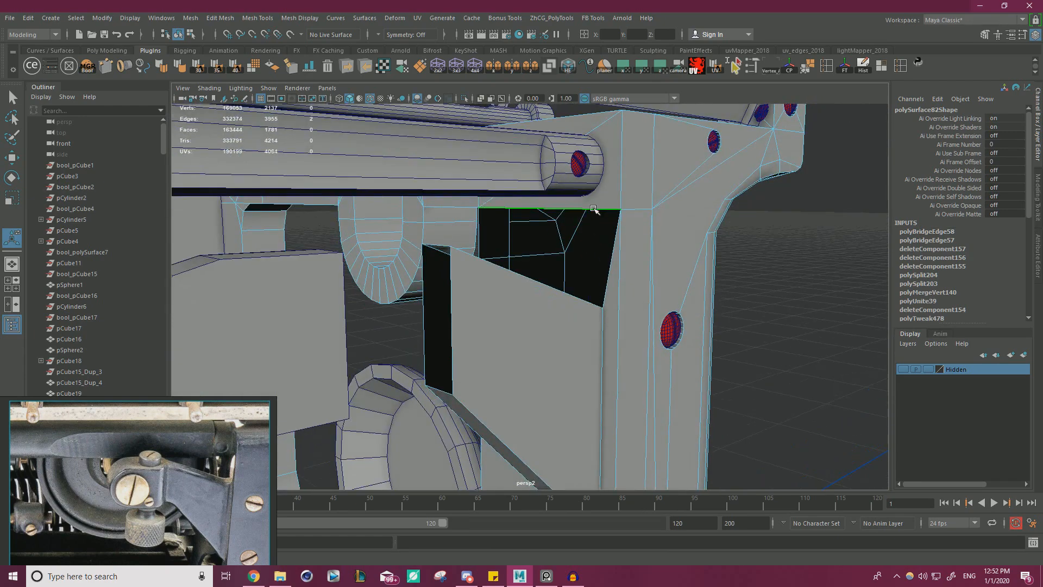
key(g)
alt+drag(560, 277, 608, 203)
alt+drag(567, 245, 543, 185)
Bridge the arm's lower end edge to the base bar's edge at the foot of the upright.
click(555, 167)
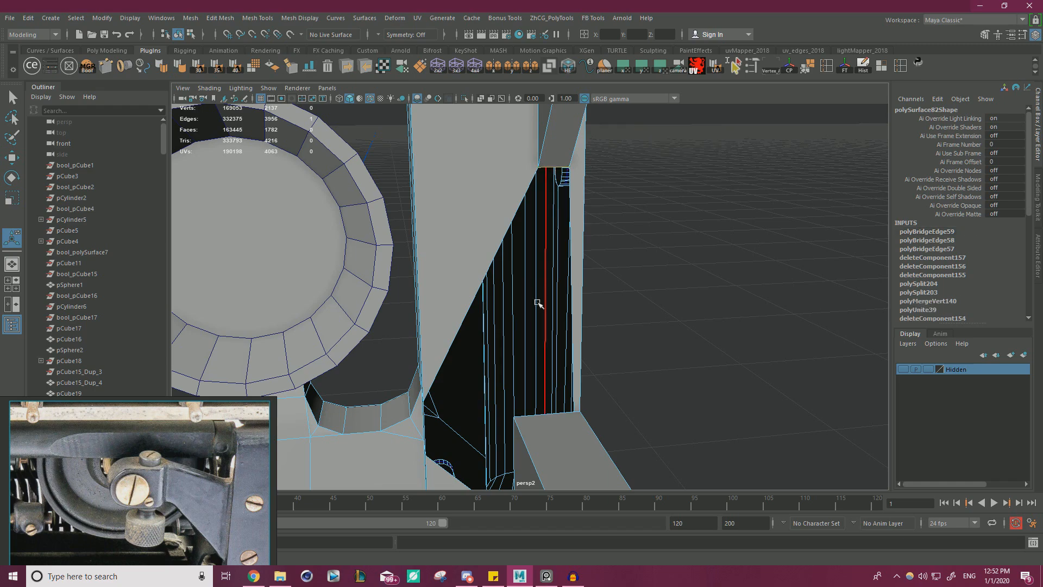
key(g)
alt+drag(546, 414, 548, 344)
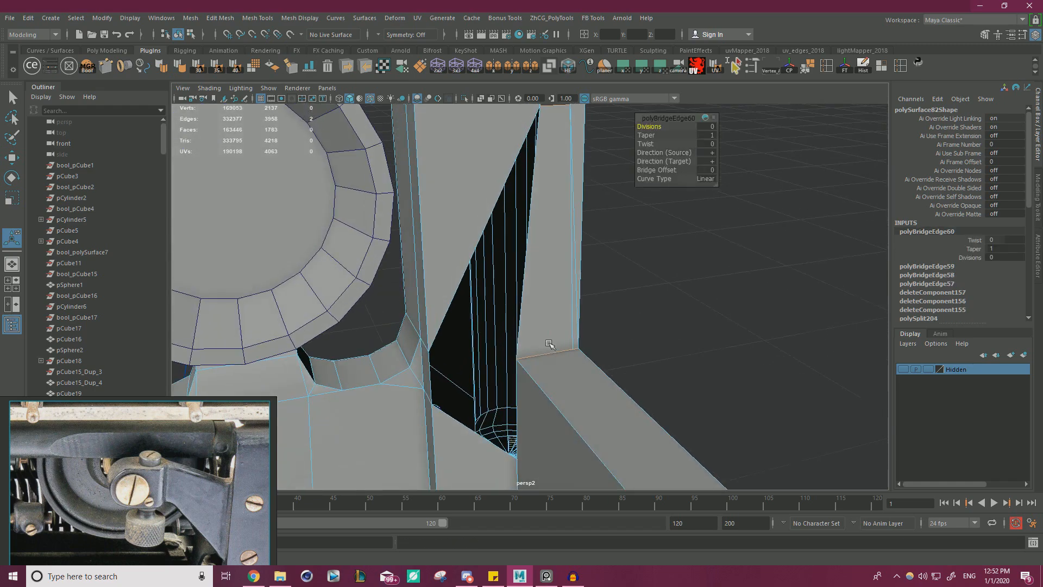
Delete the leftover triangular face at the upright's lower inner end beside the base bar.
double_click(532, 307)
alt+drag(531, 307, 517, 266)
alt+right_drag(517, 266, 456, 262)
click(557, 296)
alt+drag(554, 296, 528, 274)
alt+middle_drag(574, 291, 591, 141)
alt+drag(589, 141, 581, 202)
right_drag(485, 271, 490, 301)
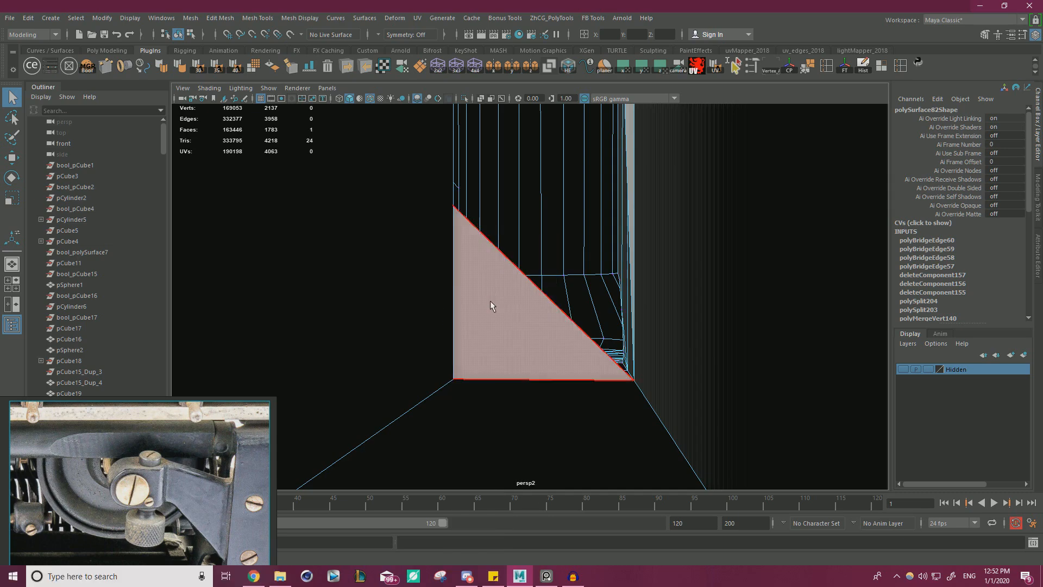
click(519, 317)
alt+drag(519, 318, 444, 328)
click(444, 329)
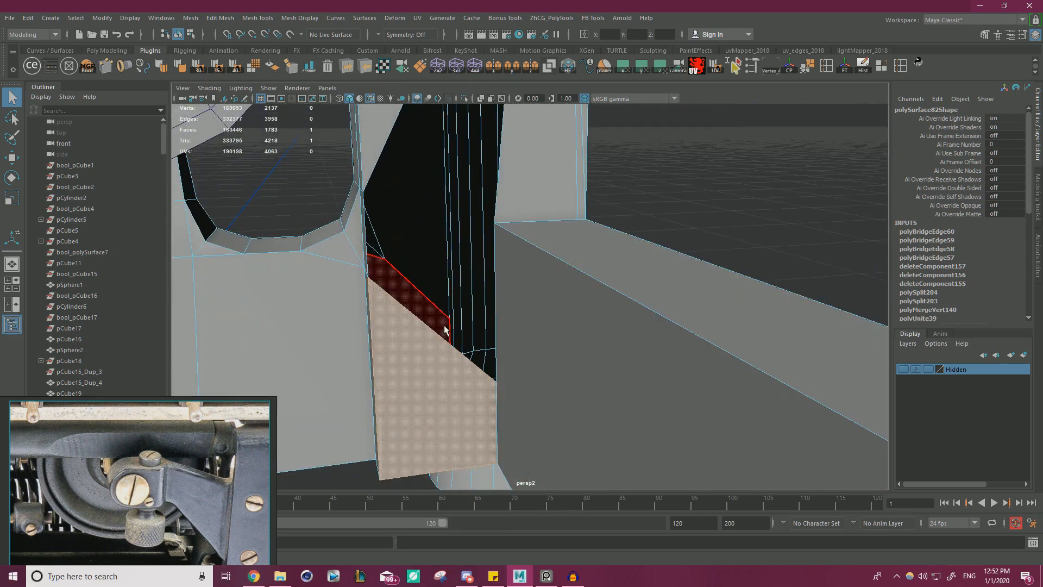
key(Delete)
Delete two more unwanted faces around the upright's opening, including the bridge below the arm.
click(540, 170)
alt+drag(540, 171, 593, 250)
key(Delete)
click(548, 274)
key(Delete)
Select the border of the triangular gap above the arm and fill the hole.
double_click(496, 169)
key(w)
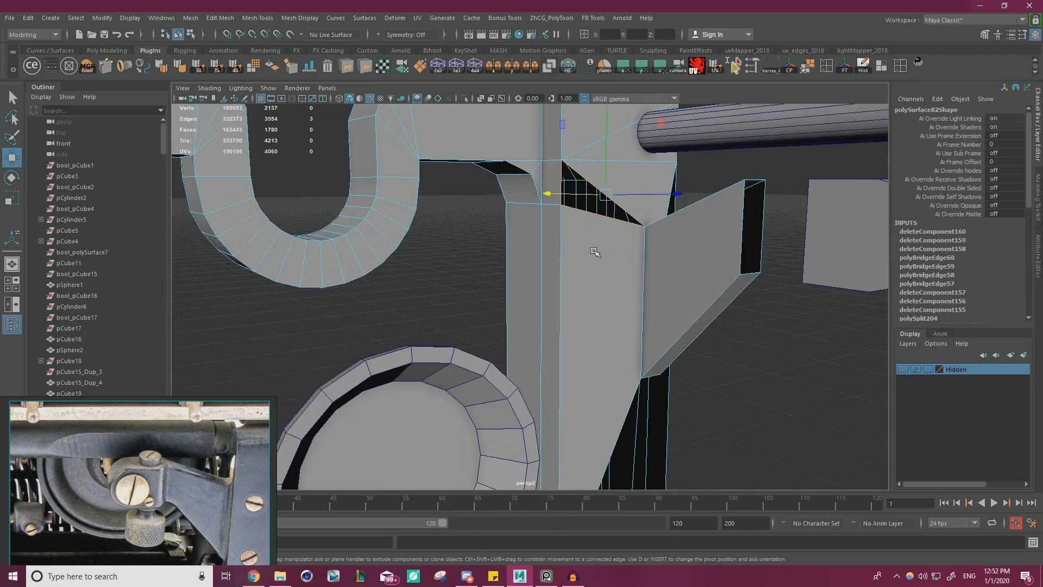
shift+right_click(586, 252)
click(584, 392)
Examine the open border around the upright's foot, where the side base bar and the scalloped plate meet.
alt+drag(584, 392, 576, 220)
alt+middle_drag(554, 353, 563, 200)
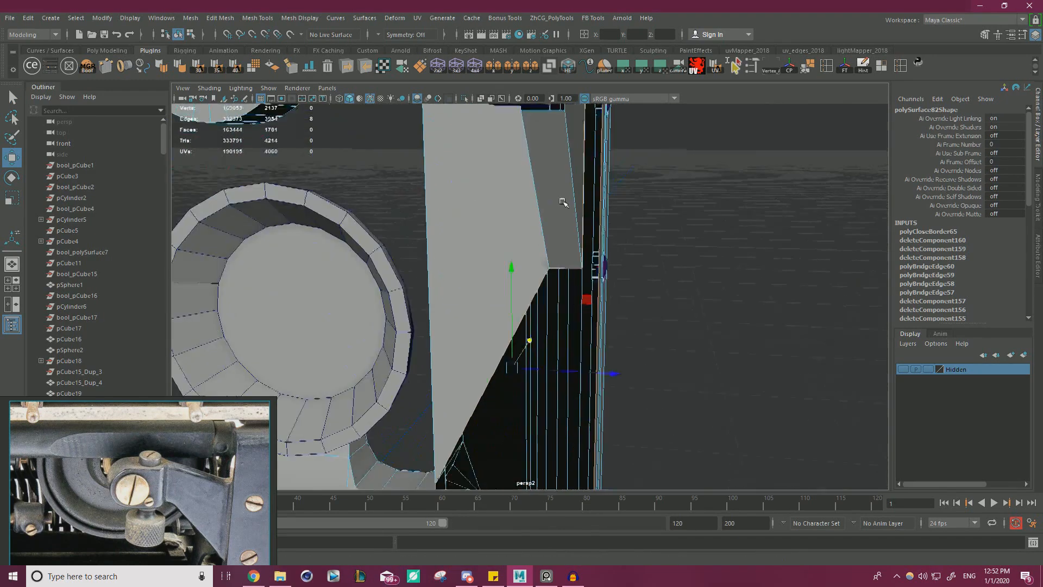
alt+drag(563, 201, 589, 225)
alt+middle_drag(505, 415, 582, 278)
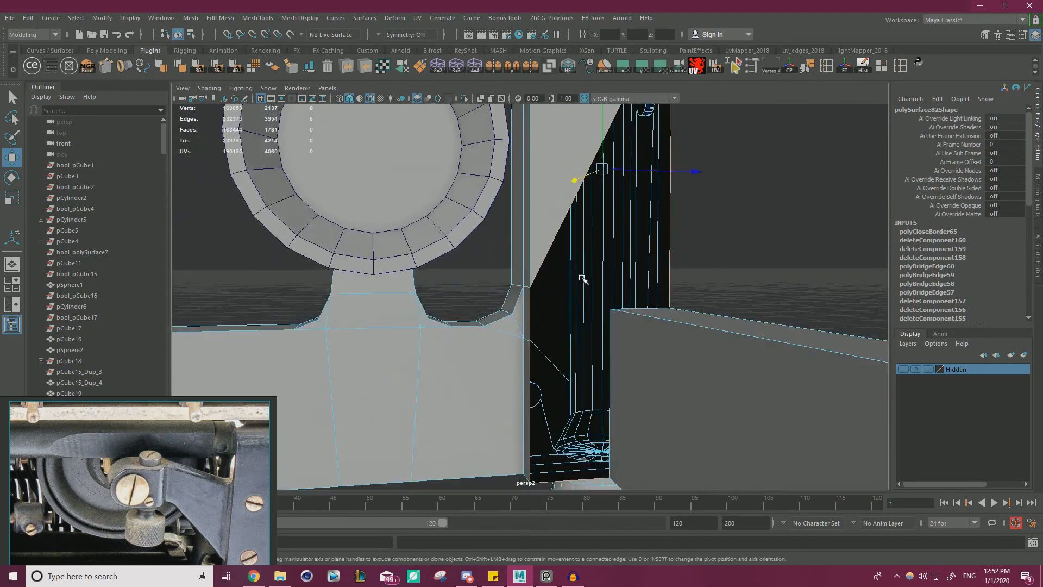
alt+drag(582, 278, 624, 328)
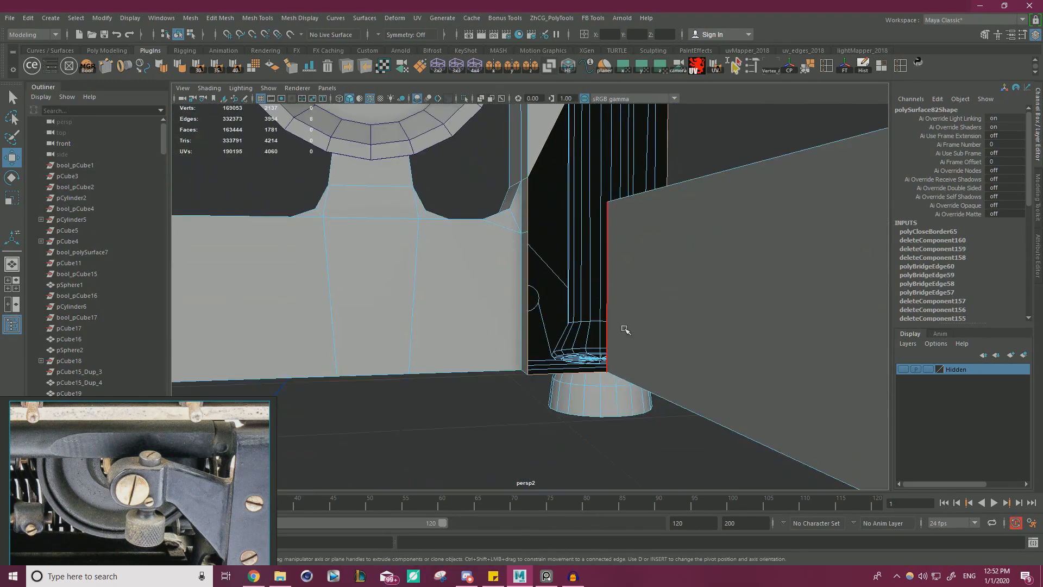
alt+drag(657, 279, 671, 350)
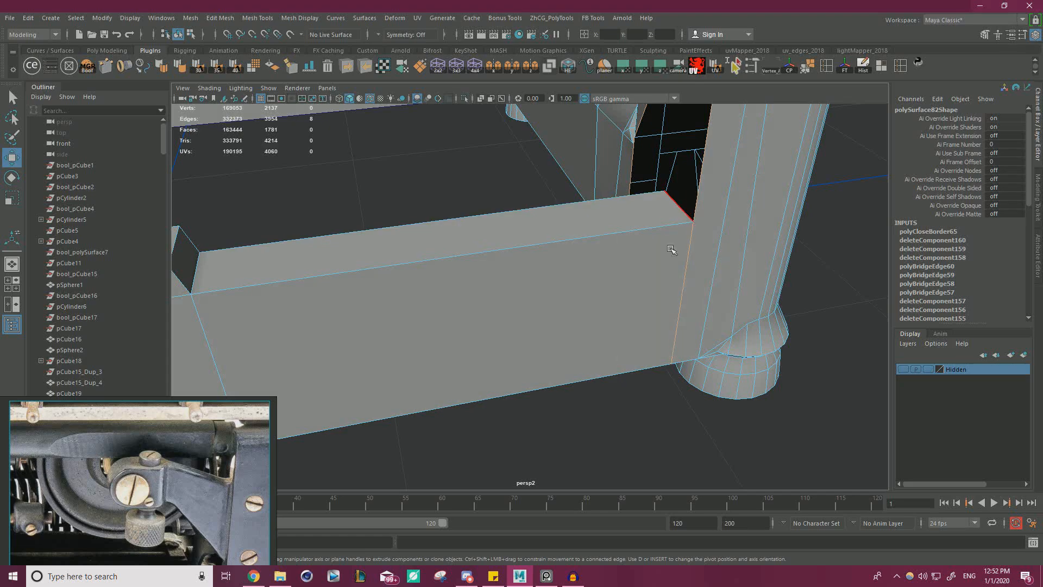
alt+drag(618, 317, 808, 293)
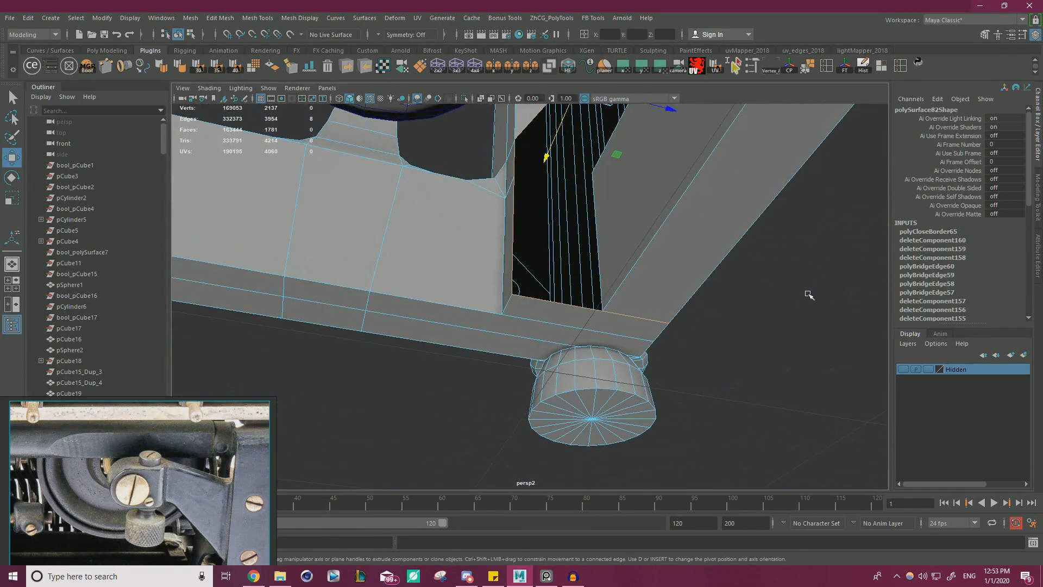
right_drag(808, 263, 810, 233)
click(567, 305)
alt+drag(567, 305, 620, 321)
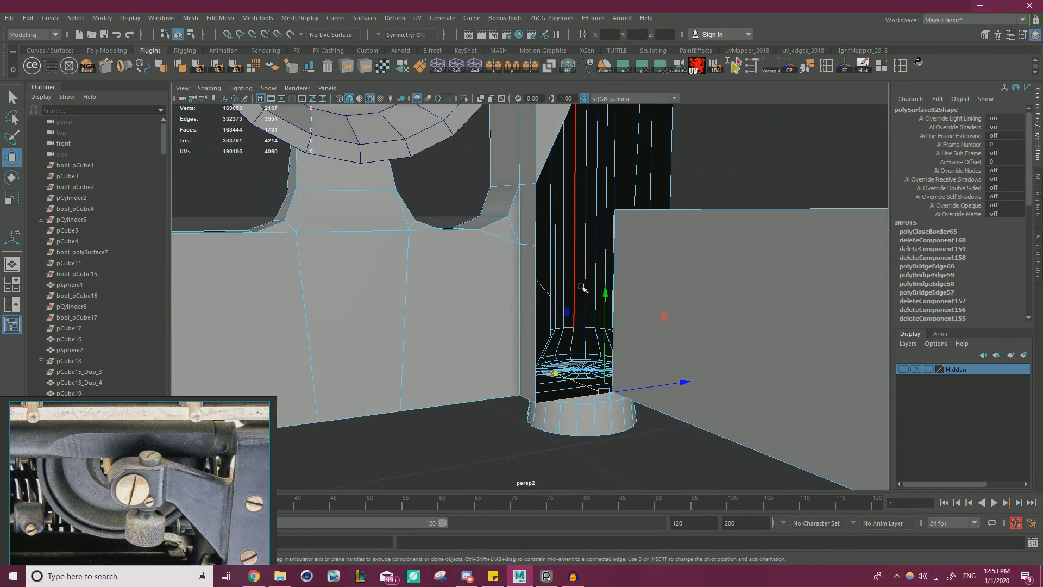
Snap the loose vertex on the scalloped plate's inner edge onto the vertex directly above and merge the two.
right_drag(510, 251, 467, 243)
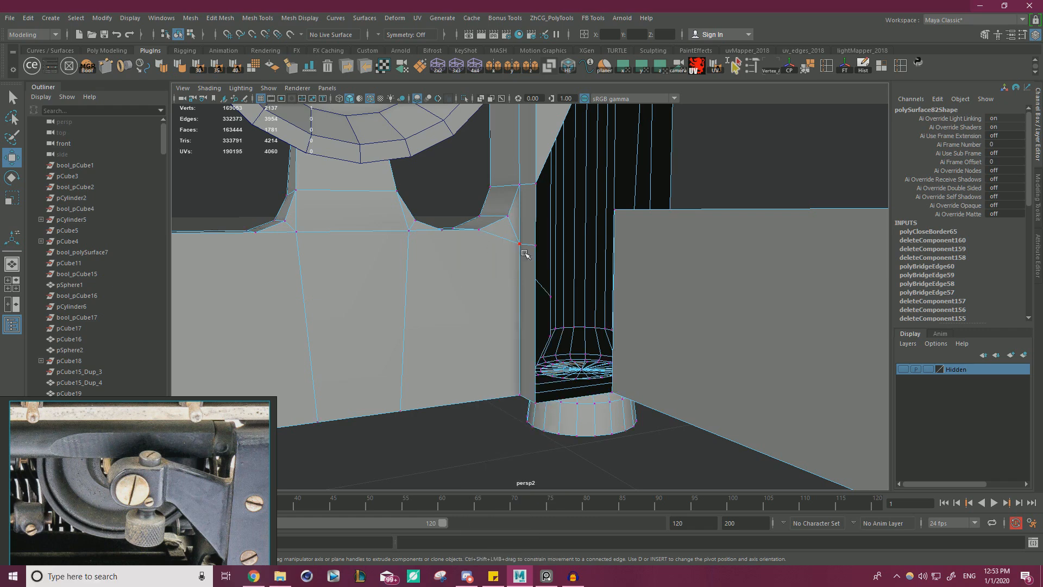
drag(535, 246, 534, 182)
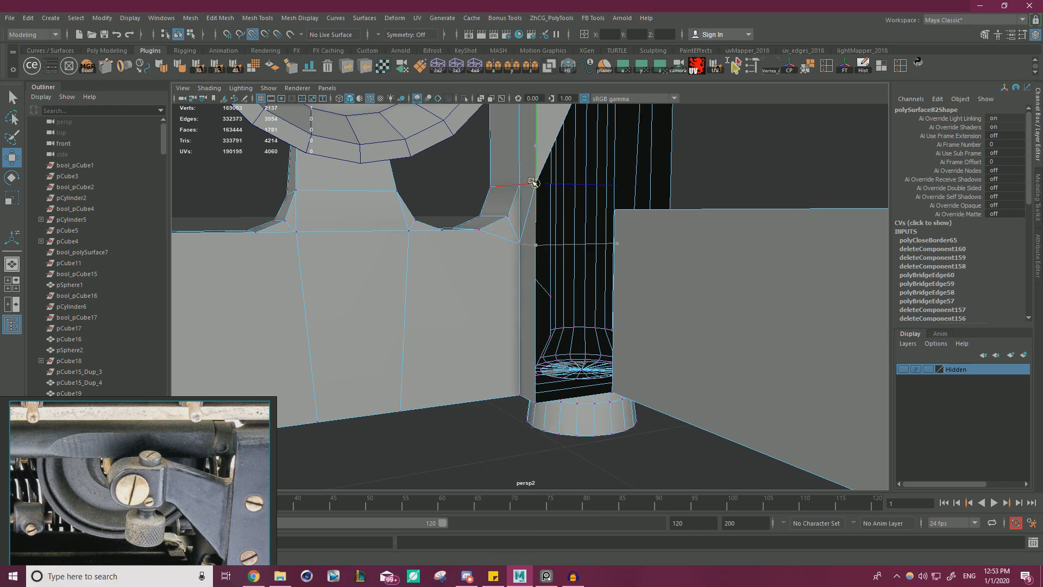
shift+right_drag(513, 233, 515, 194)
Extrude the opening's bottom edge upward to the height of the side base bar's top, forming a panel.
key(q)
alt+drag(565, 378, 626, 114)
click(580, 321)
key(w)
alt+drag(639, 176, 673, 244)
mouse_move(618, 214)
alt+mouse_down()
mouse_move(605, 214)
mouse_move(638, 179)
mouse_move(623, 210)
alt+mouse_up()
Cut a diagonal edge across the new panel from the side bar's top corner to the panel's lower inner corner.
key(ctrl+shift+x)
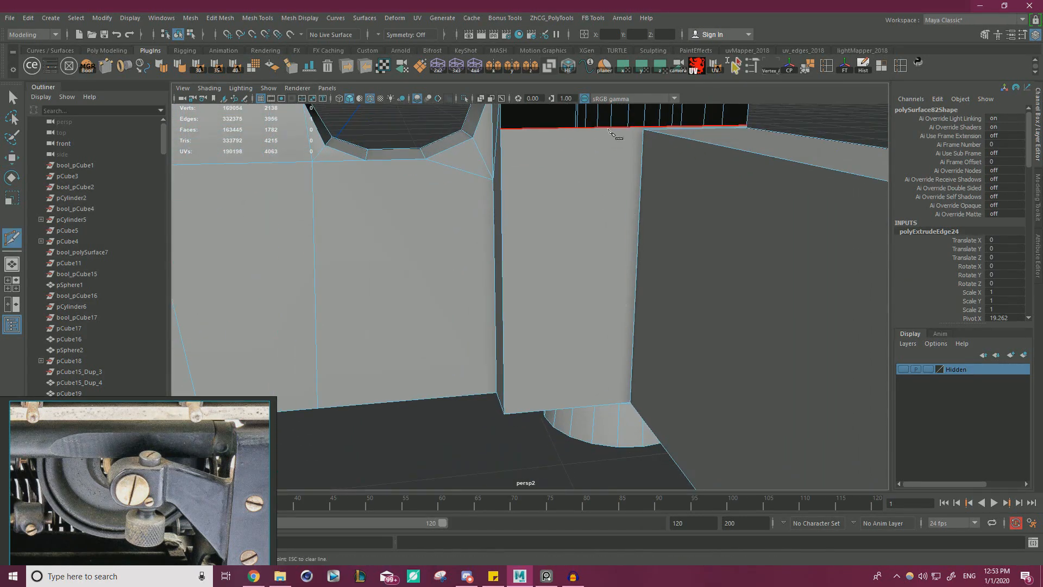
alt+drag(535, 278, 552, 321)
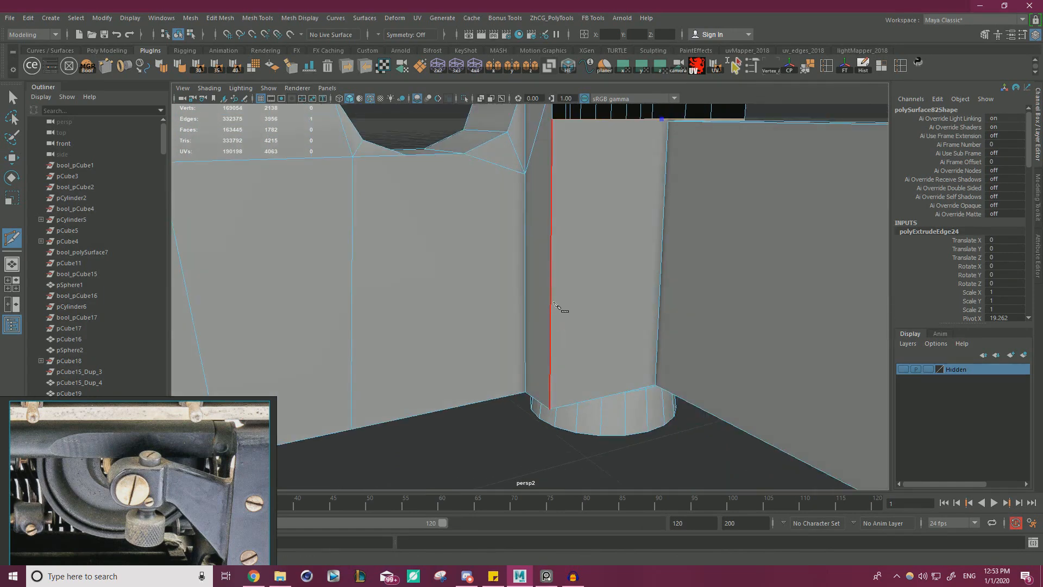
key(w)
Snap the panel's upper vertices onto the side base bar's top corners and merge all overlapping vertices.
right_click(650, 210)
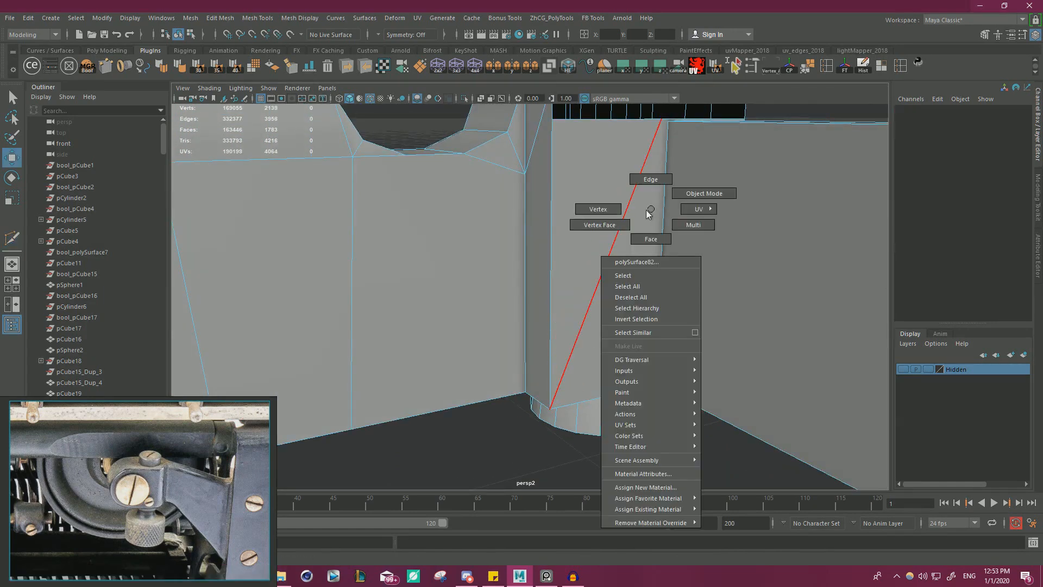
right_drag(651, 209, 598, 210)
alt+drag(598, 211, 587, 203)
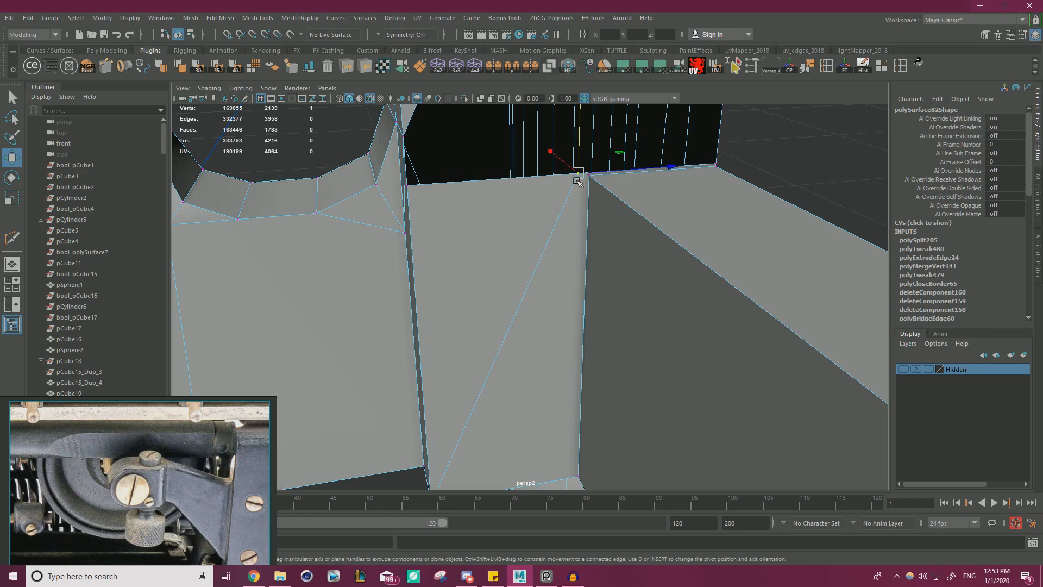
drag(577, 181, 585, 181)
alt+drag(539, 222, 619, 220)
click(621, 210)
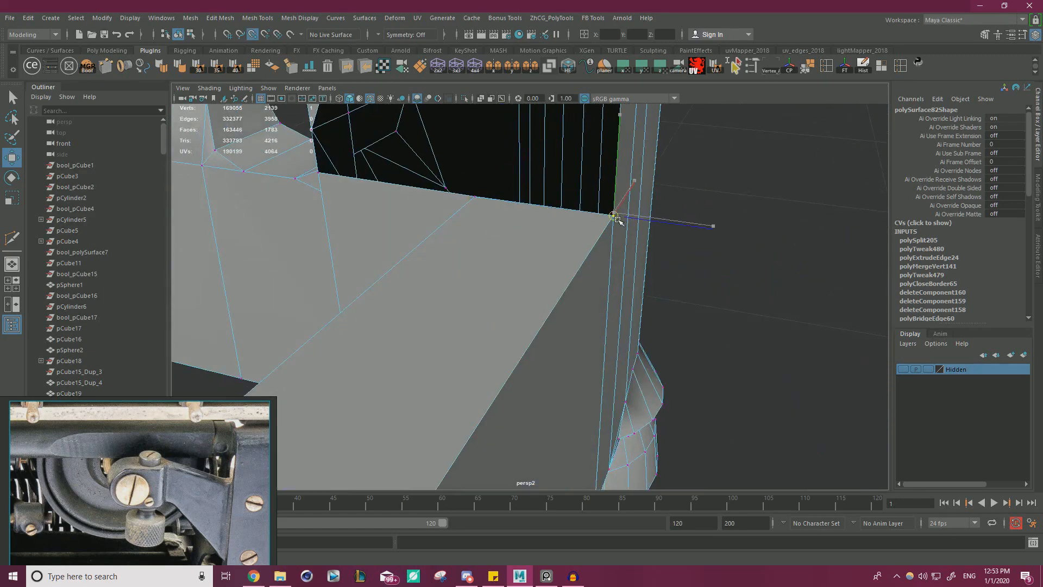
scroll(589, 272, down, 5)
alt+drag(647, 274, 369, 173)
shift+right_drag(679, 239, 728, 206)
alt+drag(570, 275, 626, 222)
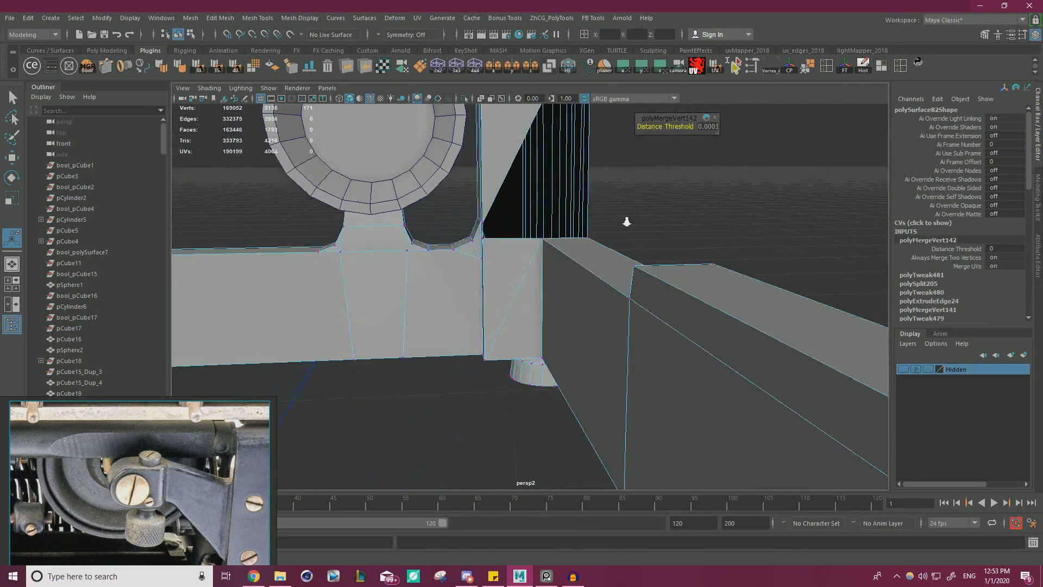
Inspect the border loop along the new panel and the upright's opening for unmerged edges.
scroll(625, 220, up, 4)
click(550, 196)
drag(627, 117, 604, 127)
key(ctrl+z)
alt+drag(652, 186, 584, 263)
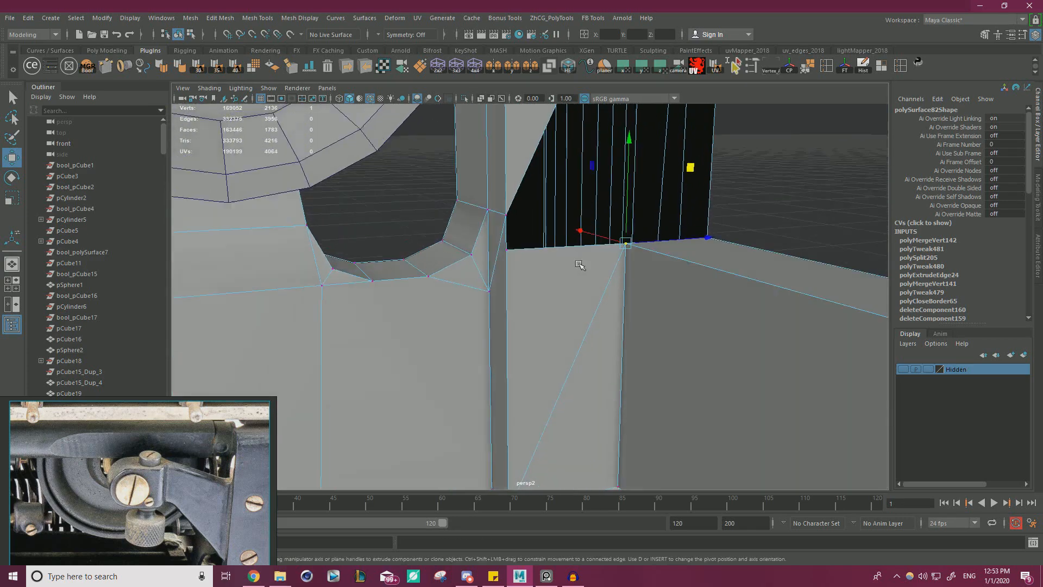
scroll(584, 263, down, 2)
alt+middle_drag(584, 263, 570, 380)
right_drag(535, 210, 538, 185)
double_click(655, 229)
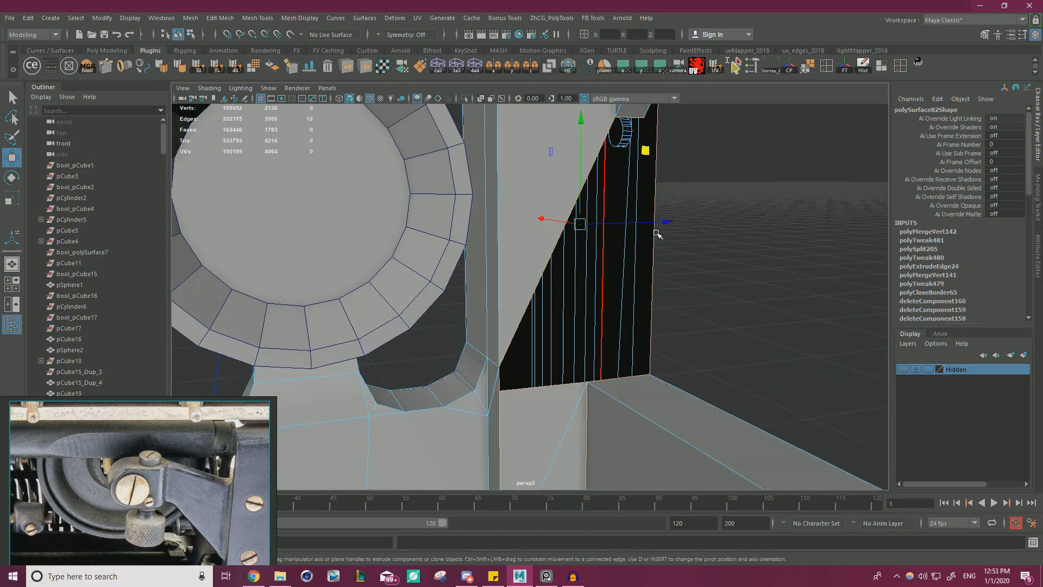
scroll(654, 230, down, 3)
alt+drag(646, 231, 624, 201)
scroll(657, 255, up, 2)
right_drag(599, 234, 548, 232)
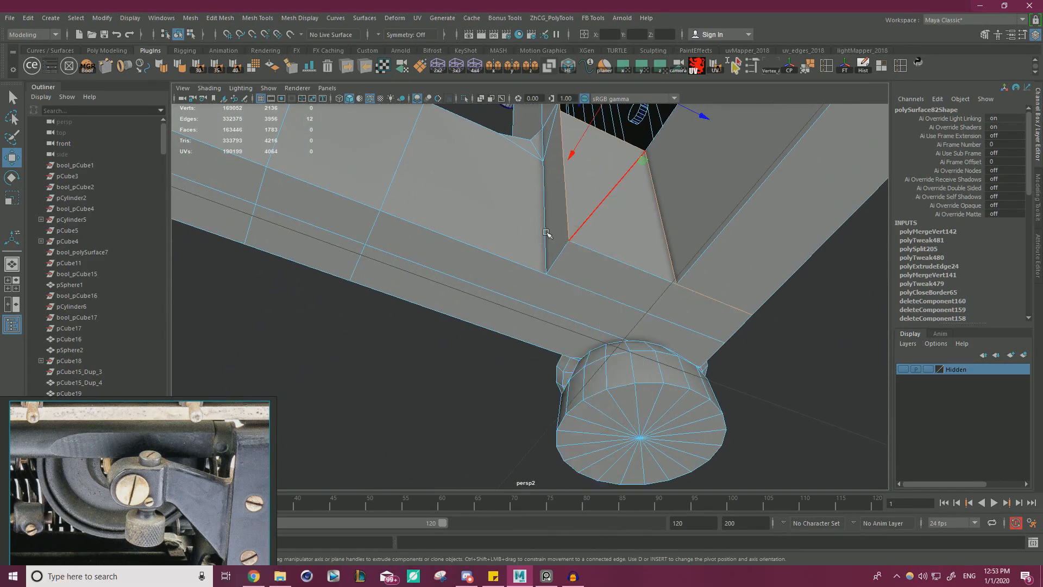
Try moving the panel's lower inner corner vertex and undo the moves.
click(570, 241)
alt+drag(577, 247, 614, 272)
key(ctrl+z)
drag(545, 289, 648, 294)
key(ctrl+z)
Delete the diagonal edge crossing the panel at the upright's foot.
right_click(593, 226)
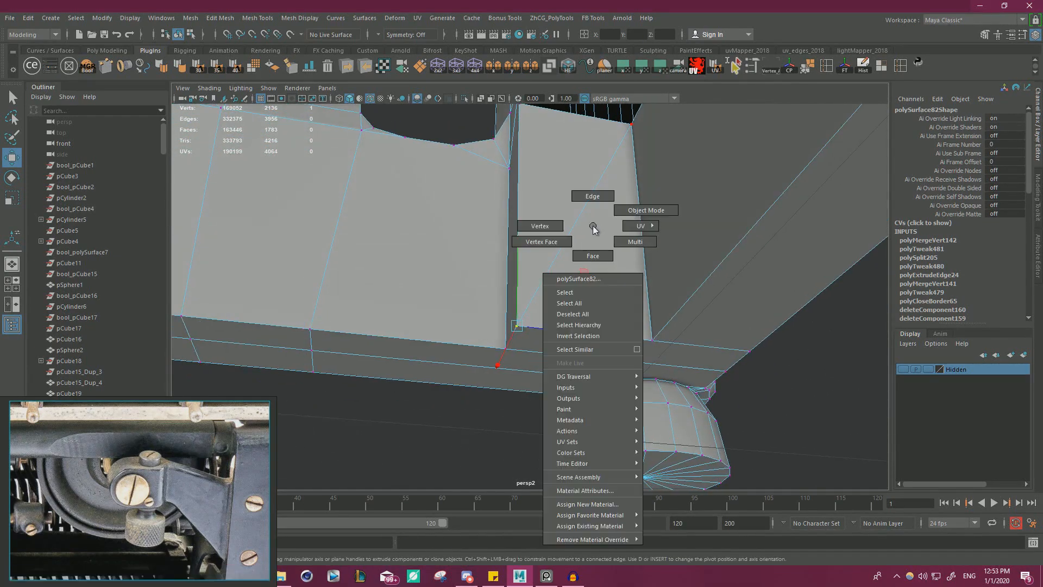
click(593, 195)
click(646, 233)
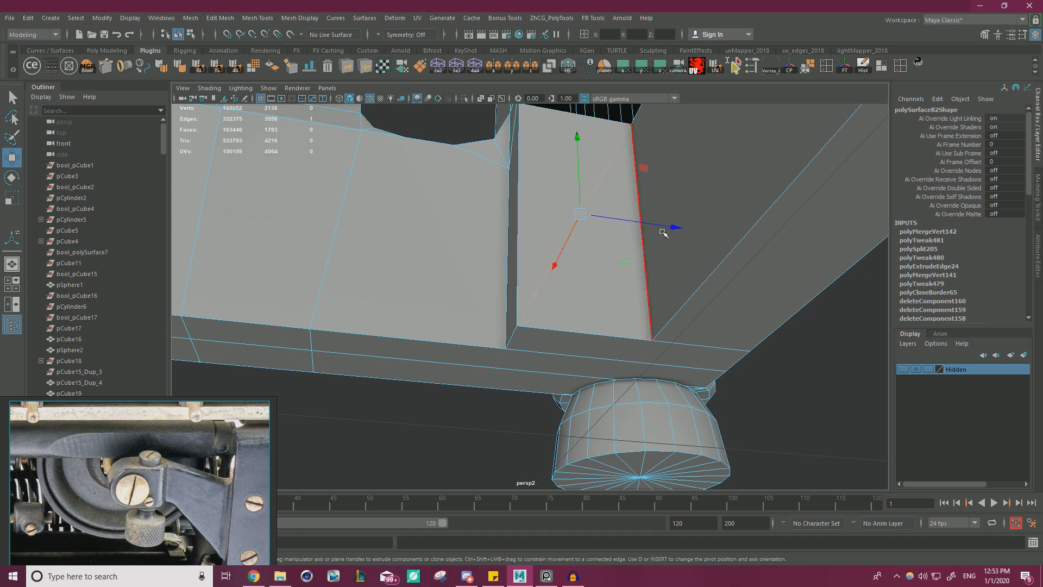
key(Delete)
Cut the panel along its edge at the side base bar and delete the thin sliver face there.
shift+right_drag(663, 226, 690, 197)
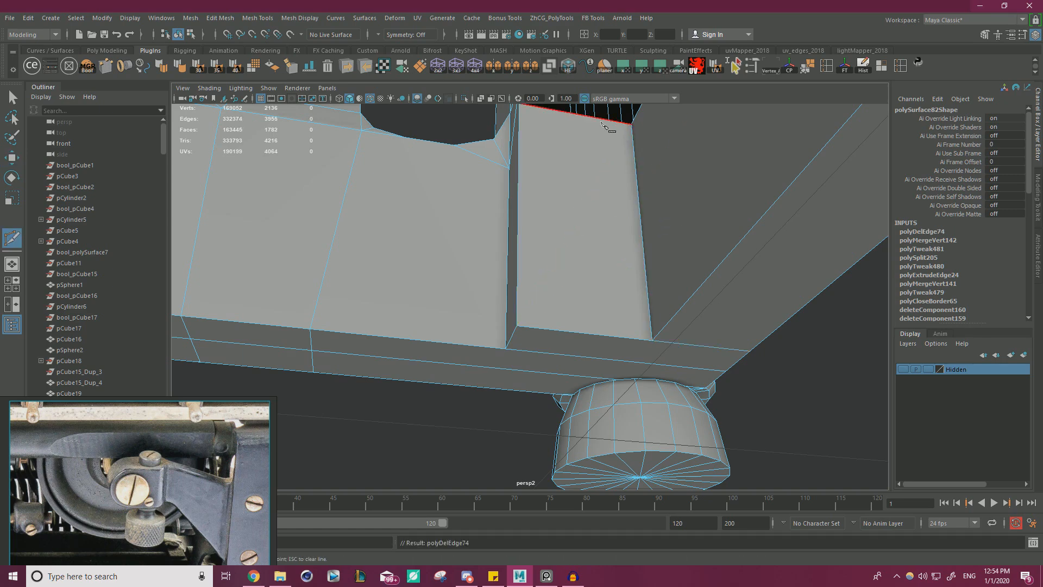
click(647, 349)
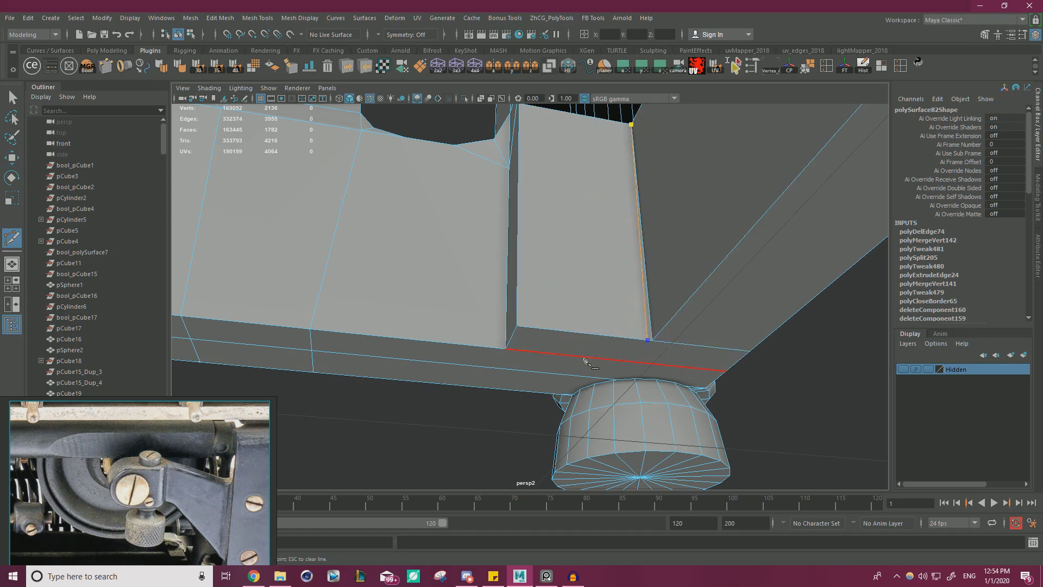
key(w)
mouse_move(594, 262)
right_down()
mouse_move(594, 289)
mouse_move(547, 257)
mouse_move(594, 292)
mouse_move(608, 264)
mouse_move(573, 262)
right_up()
click(652, 336)
key(Delete)
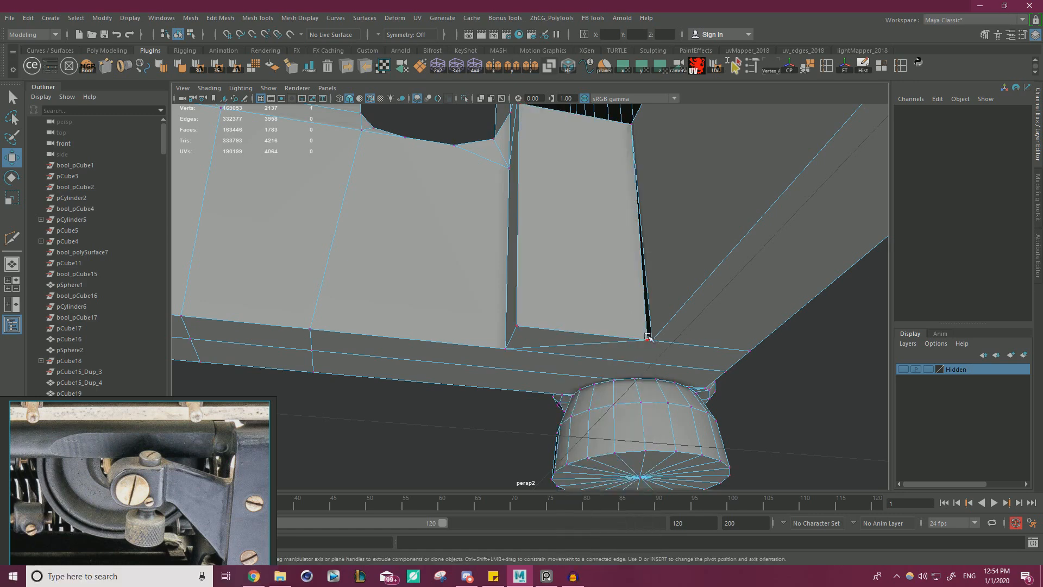
Snap the panel's loose lower vertex onto the side base bar's bottom corner and merge the overlapping vertices.
click(646, 339)
drag(648, 340, 669, 354)
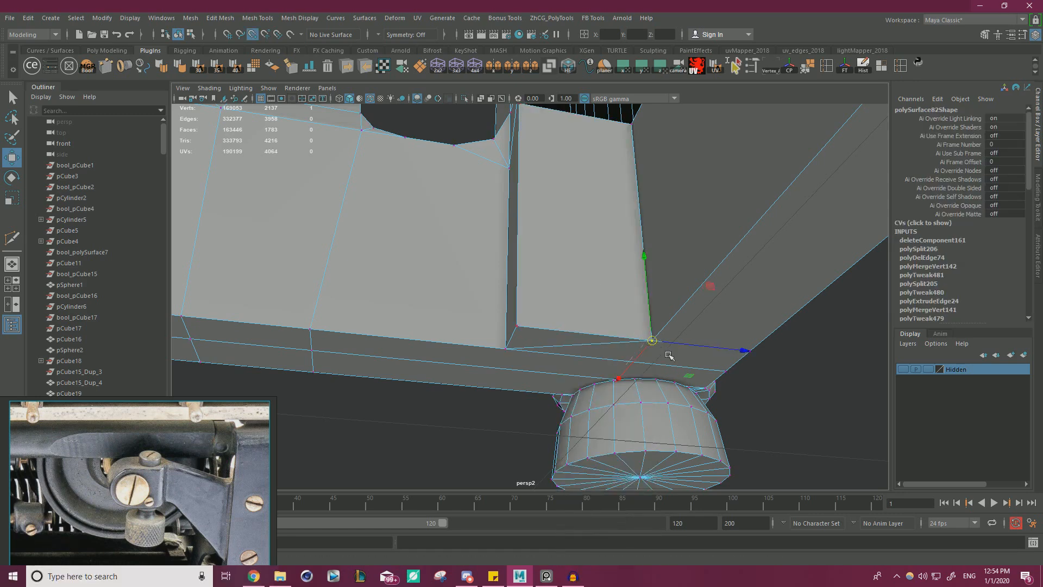
drag(876, 443, 585, 325)
shift+right_drag(742, 325, 789, 272)
alt+drag(795, 276, 640, 285)
Pull the panel's upper inner corner vertex aside to expose the unmerged edge of the scalloped plate behind it.
right_drag(554, 186, 558, 163)
key(q)
double_click(564, 178)
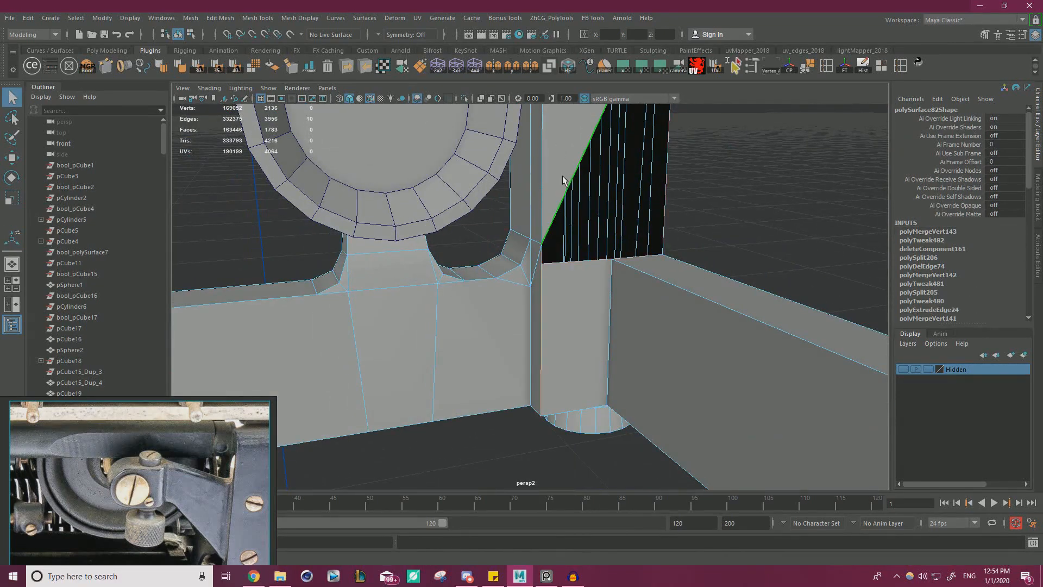
alt+drag(618, 286, 607, 264)
right_drag(585, 245, 557, 237)
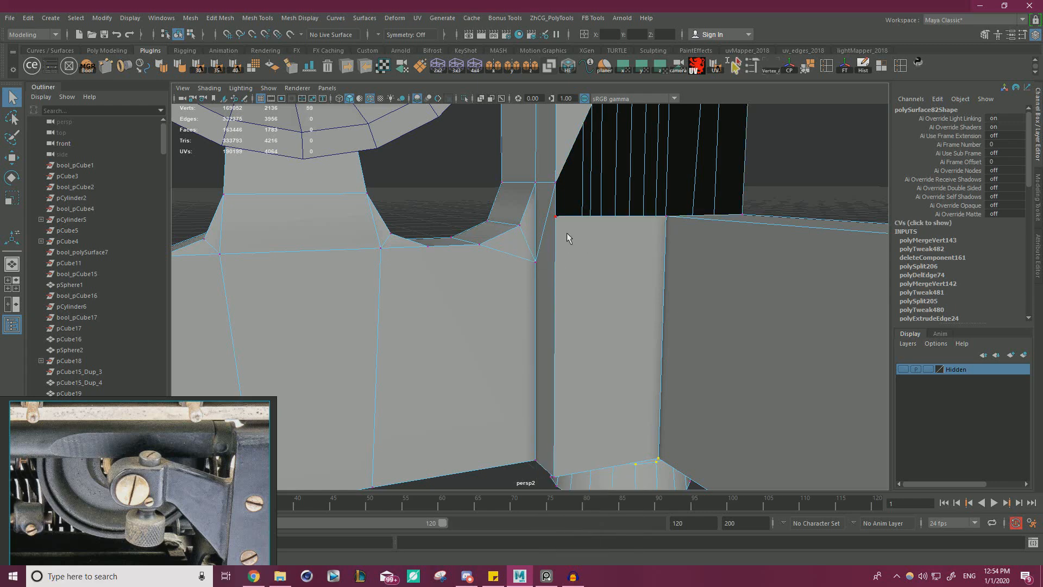
key(w)
alt+drag(592, 245, 598, 287)
ctrl+shift+drag(645, 233, 662, 234)
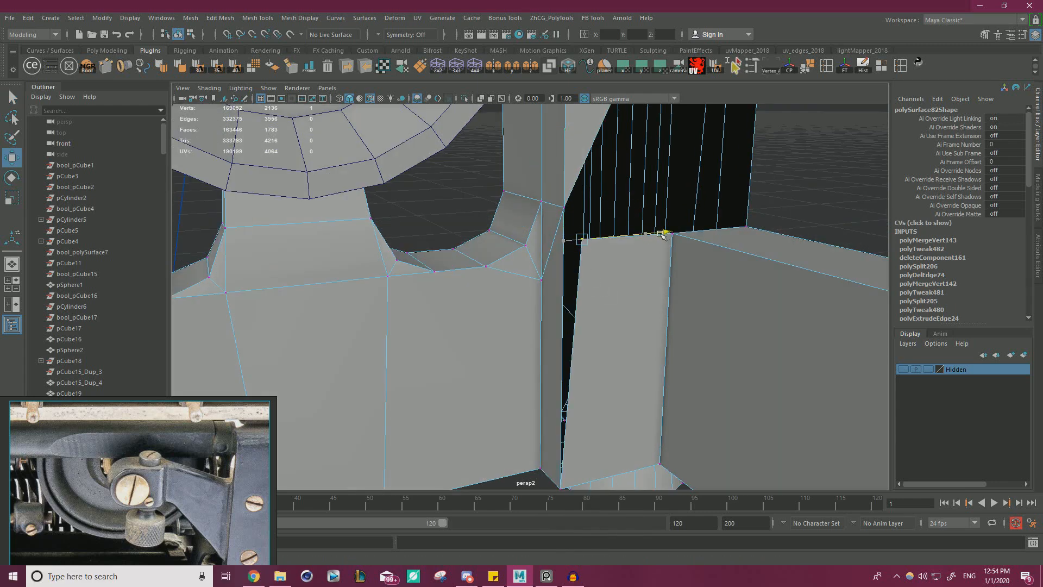
Cut an edge across the scalloped plate's narrow side face, from a new point on its border to the plate's corner vertex.
key(ctrl+shift+x)
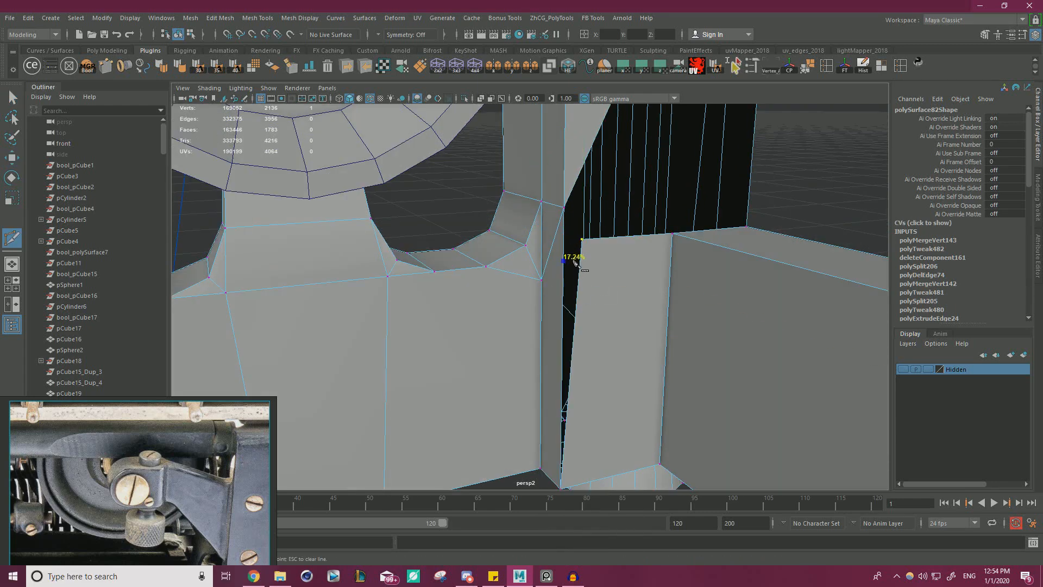
click(543, 278)
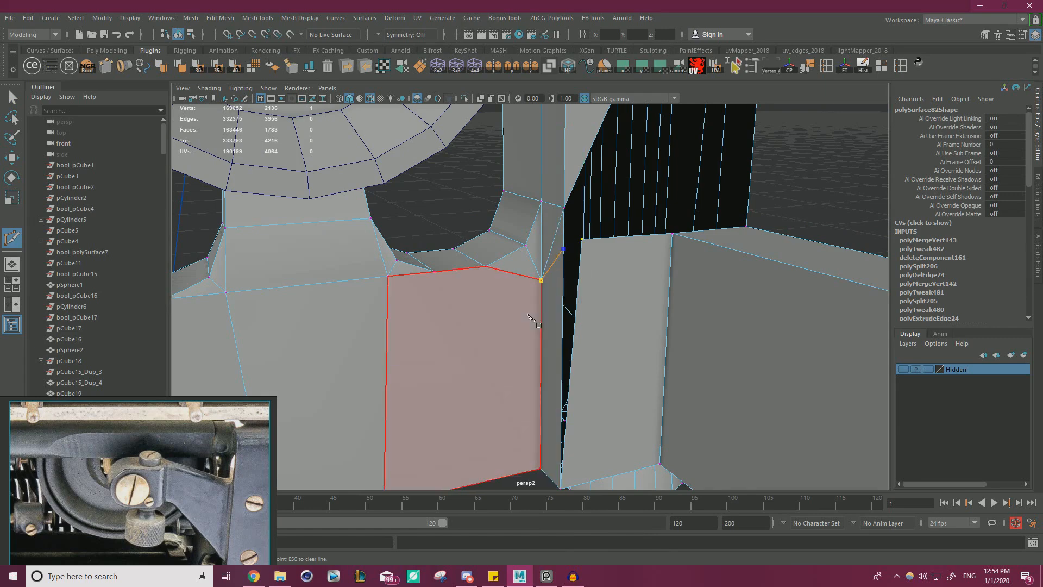
right_click(532, 313)
key(w)
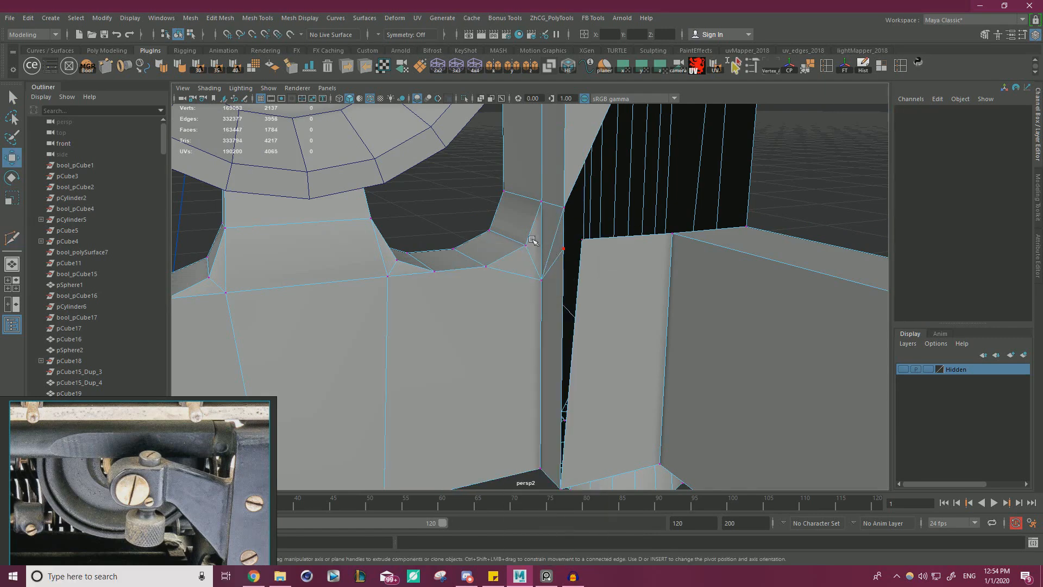
Snap the panel's upper inner corner back onto the new cut vertex and merge the overlapping vertices.
click(561, 249)
drag(592, 303, 516, 235)
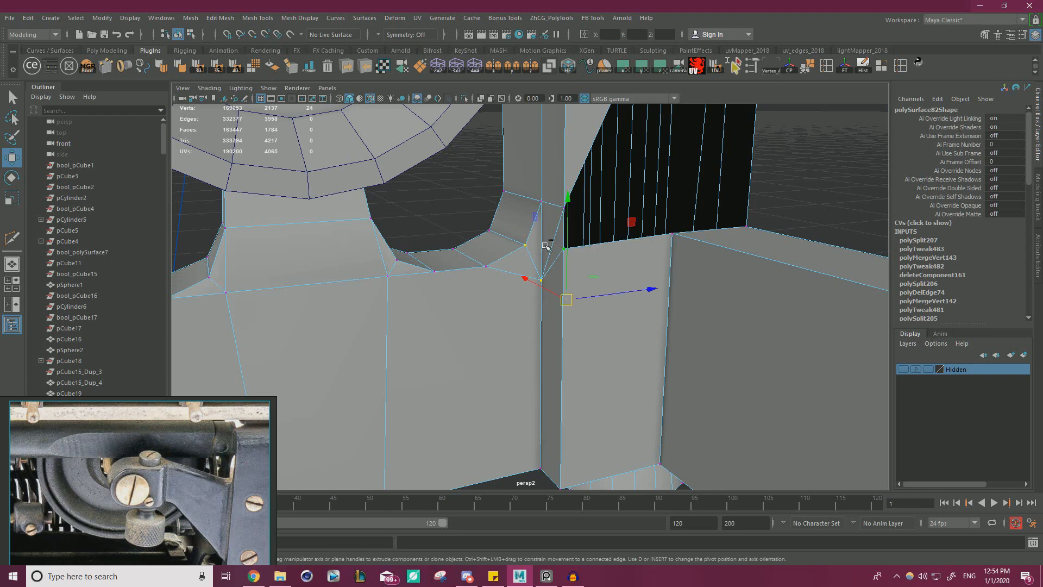
shift+right_drag(541, 242, 578, 192)
right_drag(621, 263, 622, 247)
Check the opening's border and pull the side bar's outer top corner vertex away from the upright's unmerged edge.
double_click(621, 246)
alt+drag(621, 246, 521, 196)
alt+middle_drag(522, 195, 459, 271)
alt+drag(459, 271, 466, 296)
alt+middle_drag(516, 348, 522, 266)
alt+drag(521, 266, 558, 272)
scroll(548, 268, up, 3)
right_drag(506, 251, 469, 247)
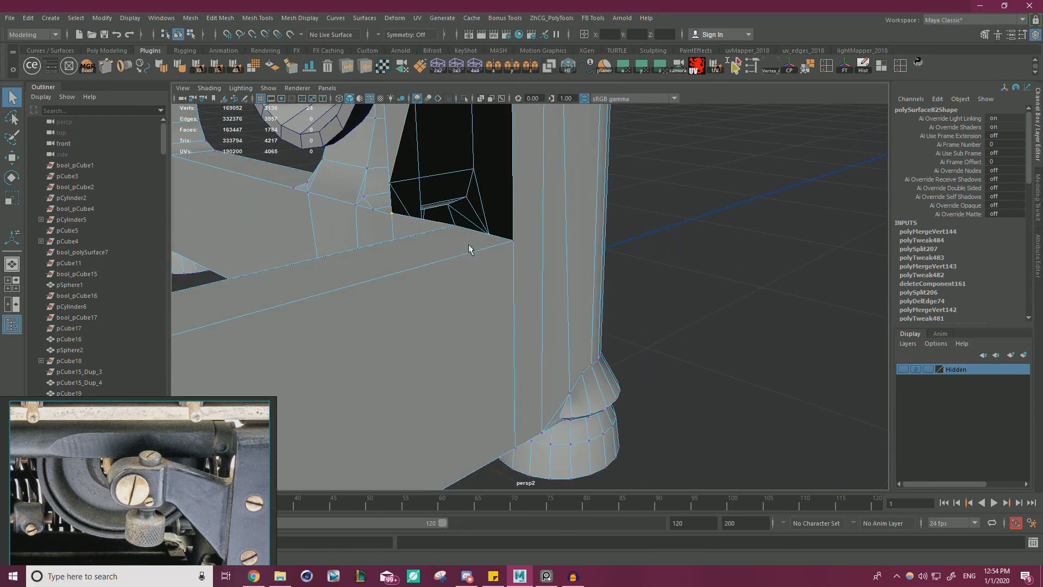
click(514, 241)
key(w)
alt+drag(544, 269, 566, 317)
Cut an edge on the upright's outer face from its border, level with the bar's top, down to the foot vertex.
key(ctrl+shift+x)
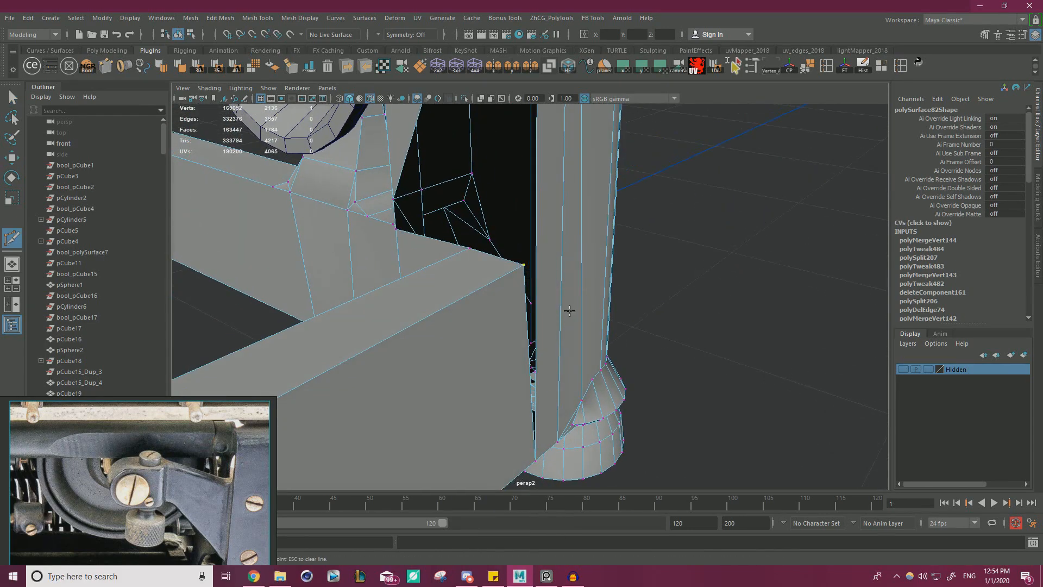
click(537, 270)
right_click(754, 386)
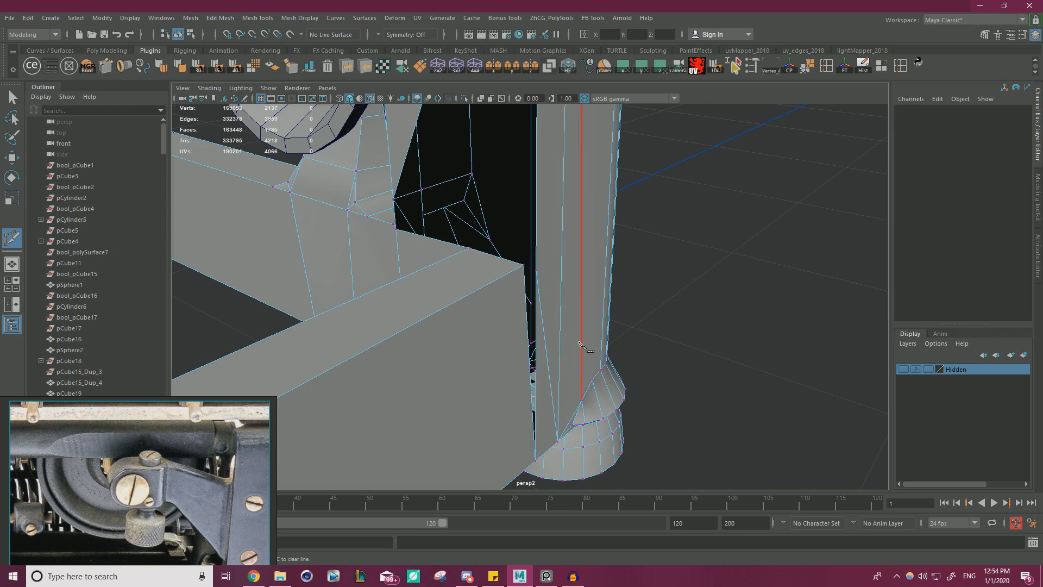
key(w)
Snap the side bar's top corner vertex onto the upright's new cut vertex and merge the overlapping vertices.
right_drag(506, 264, 467, 253)
click(467, 253)
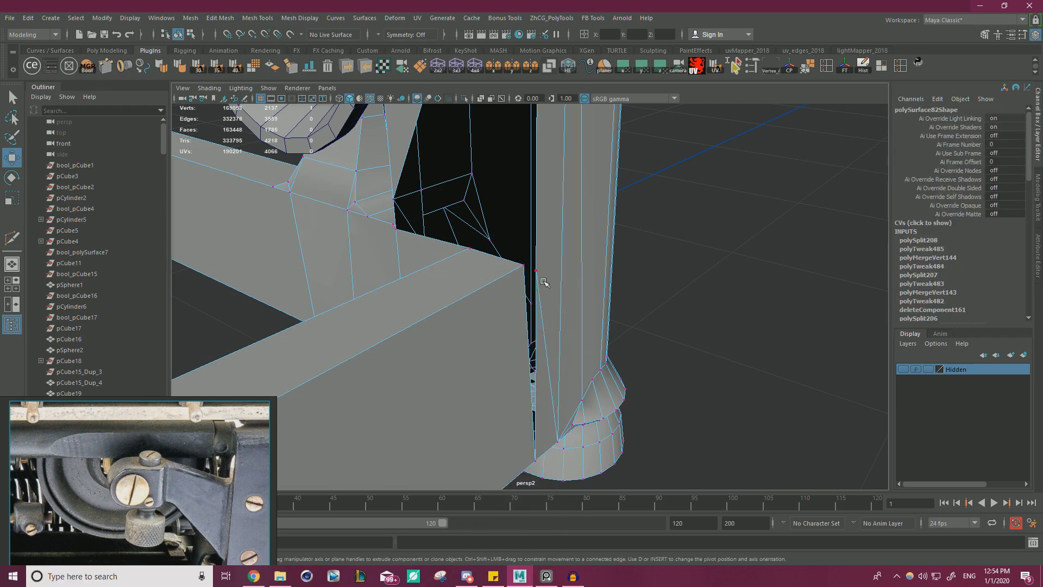
alt+drag(543, 282, 547, 263)
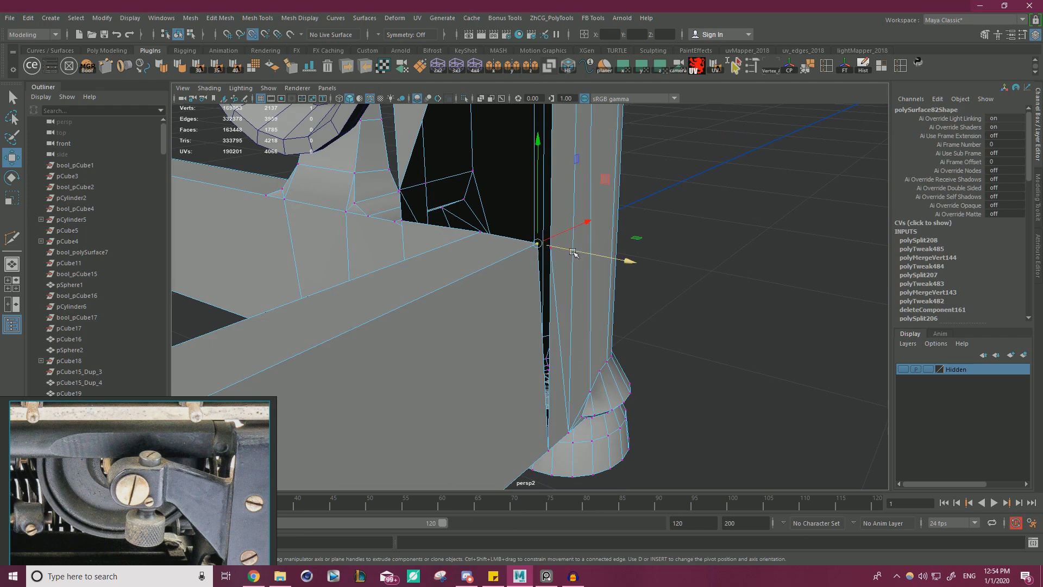
scroll(499, 212, up, 5)
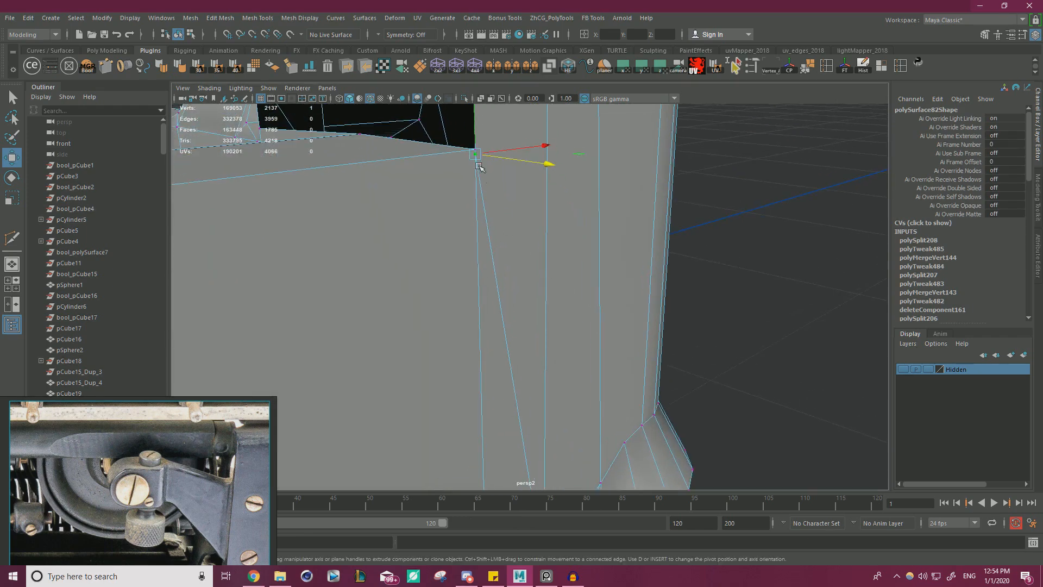
key(v)
drag(476, 155, 474, 153)
scroll(573, 225, down, 4)
drag(266, 110, 586, 285)
shift+right_drag(566, 239, 561, 157)
key(q)
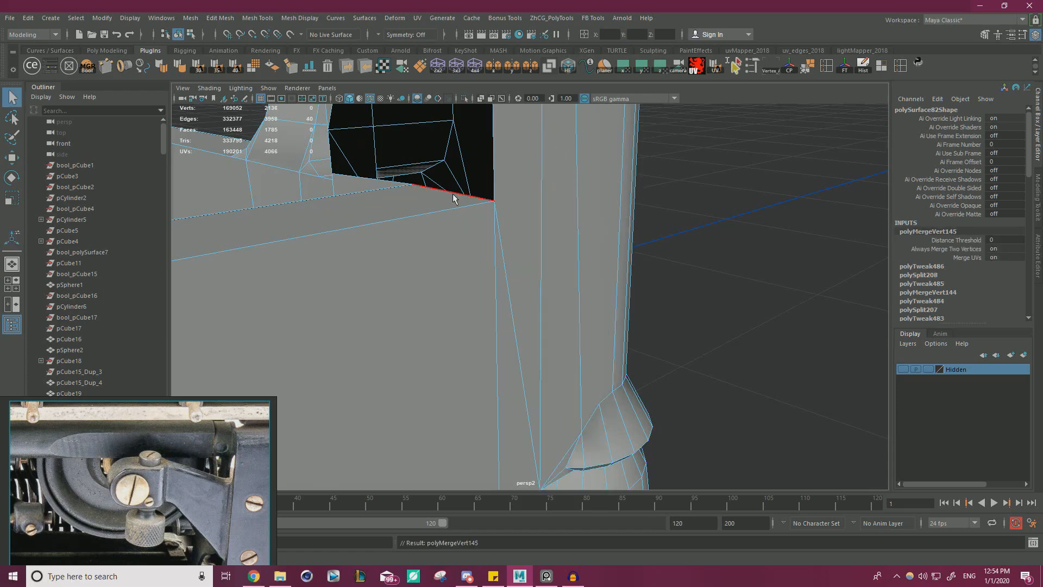
Select the open border along the upright's inner side and fill the hole, checking the closed face from the front.
double_click(454, 194)
alt+right_drag(491, 211, 434, 225)
alt+middle_drag(434, 225, 432, 311)
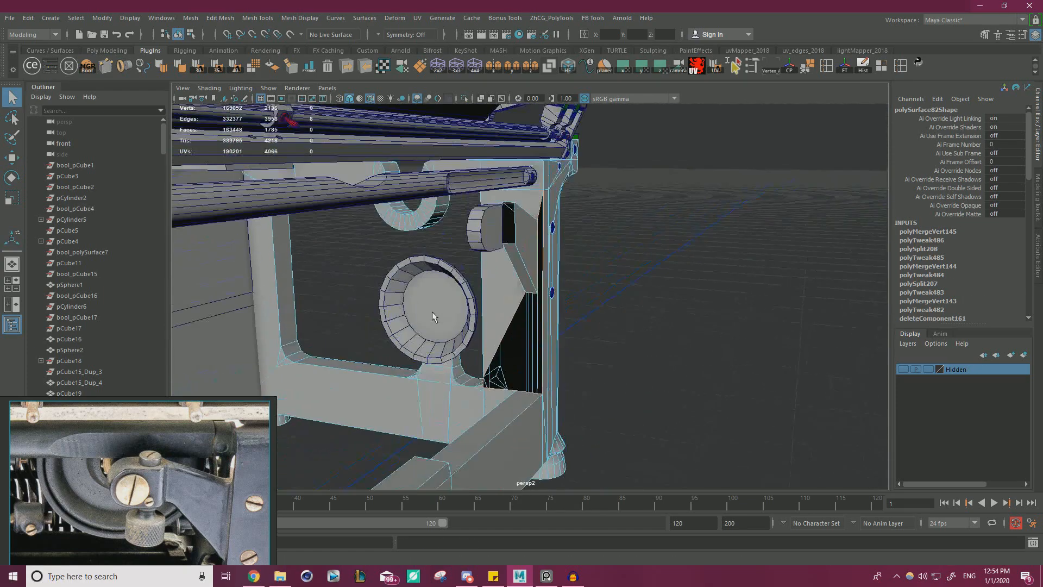
shift+right_drag(619, 265, 613, 409)
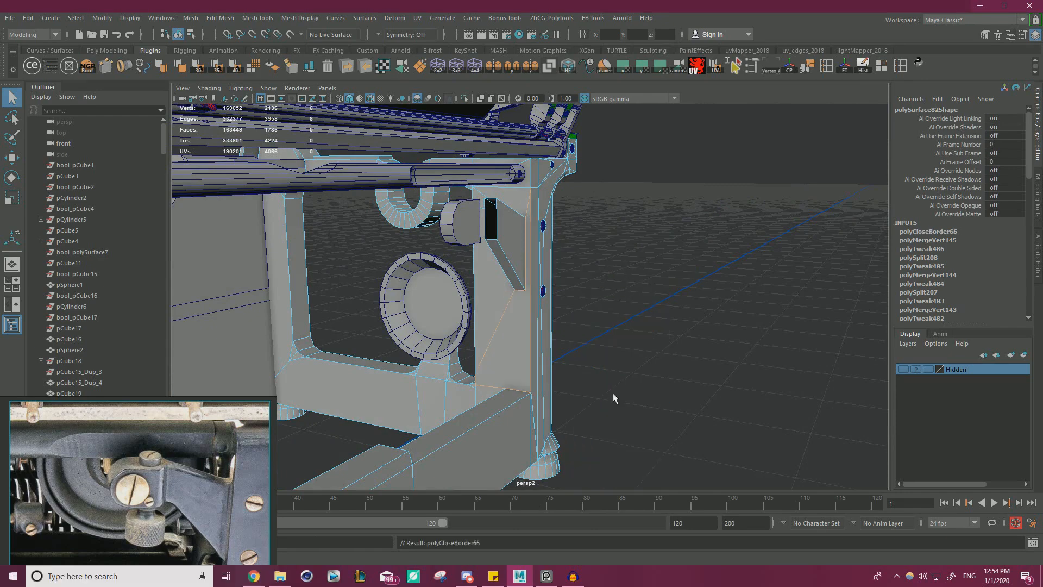
key(w)
right_drag(497, 263, 545, 239)
click(557, 311)
alt+drag(557, 310, 565, 268)
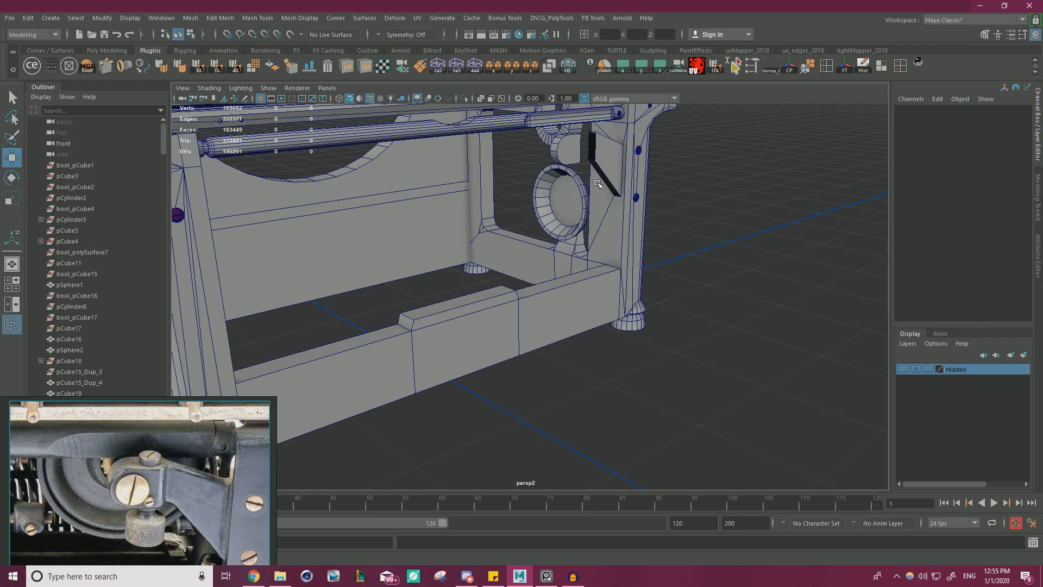
Test whether the bar's inner top corner vertex is welded at the opposite upright by pulling it, and undo the move.
alt+drag(307, 307, 521, 400)
alt+right_drag(521, 400, 514, 361)
click(487, 348)
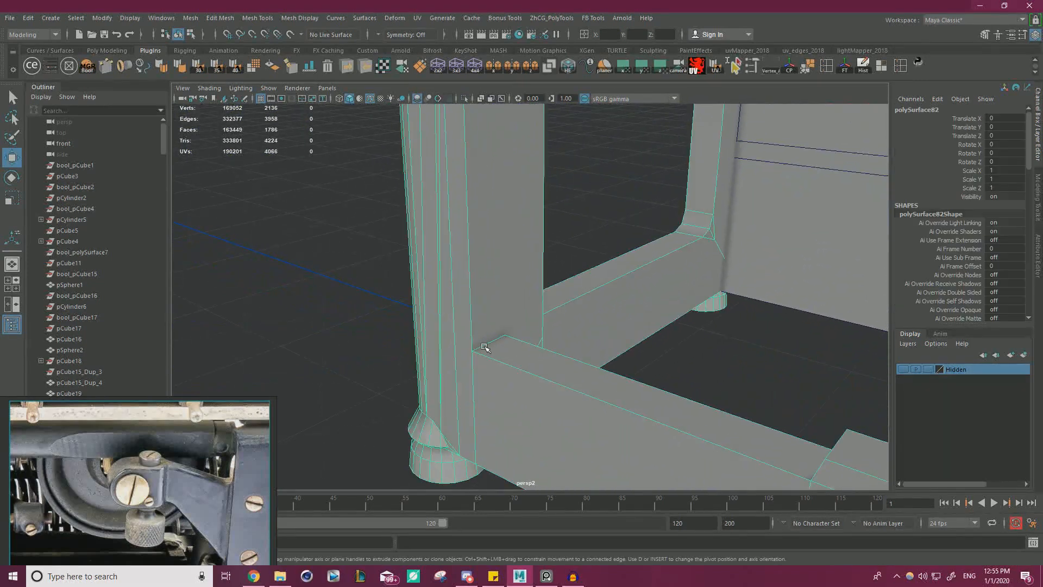
alt+drag(487, 347, 463, 283)
right_drag(460, 264, 417, 265)
click(484, 262)
drag(429, 281, 376, 311)
key(ctrl+z)
alt+drag(486, 276, 577, 285)
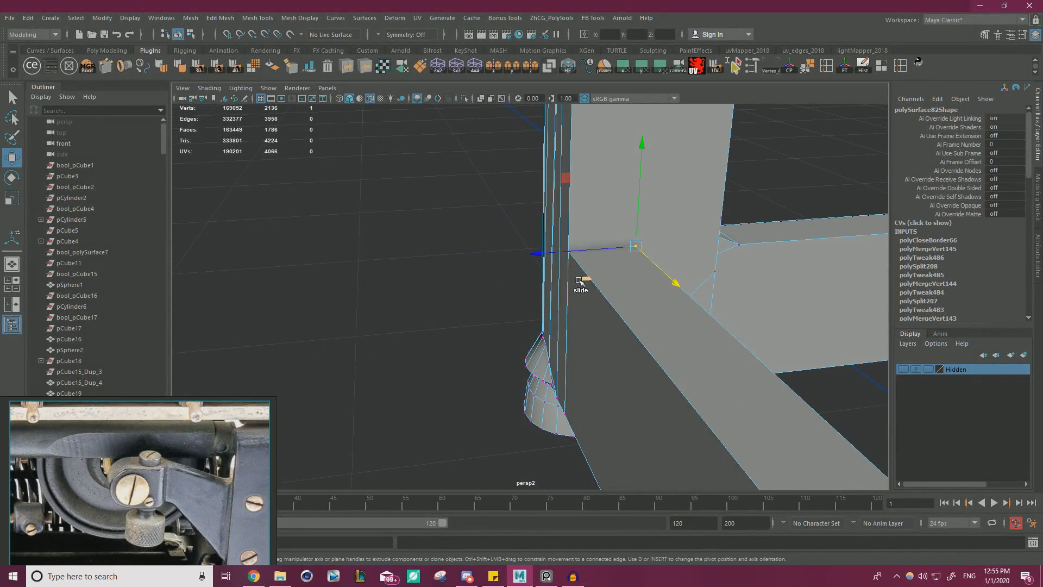
Cut edges on the opposite upright from the foot vertex to the bar's top level and delete the leftover faces at its inner base corner.
key(ctrl+shift+x)
click(721, 218)
key(Escape)
alt+drag(597, 239, 612, 339)
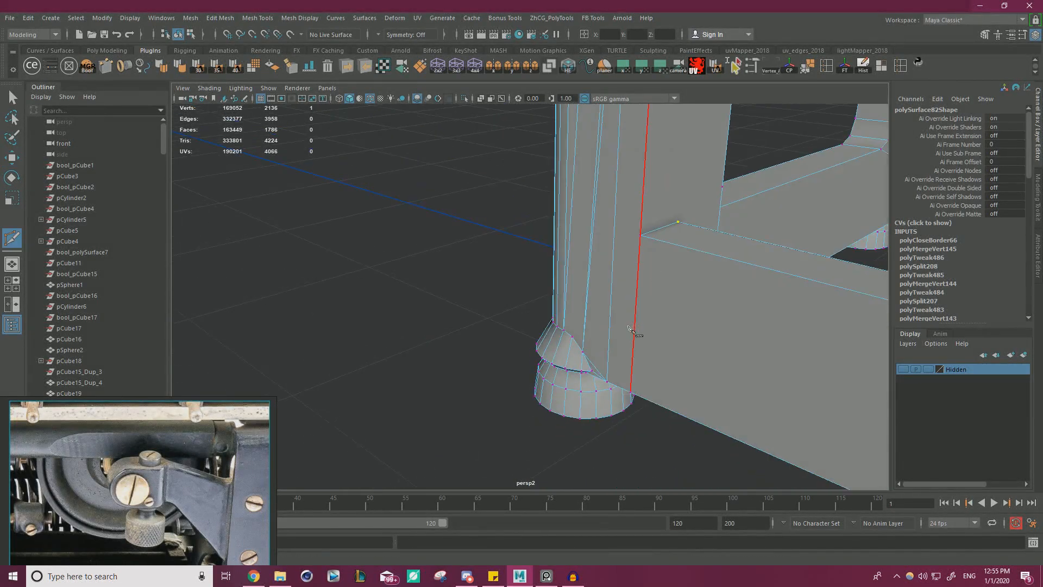
click(642, 220)
alt+drag(642, 220, 674, 220)
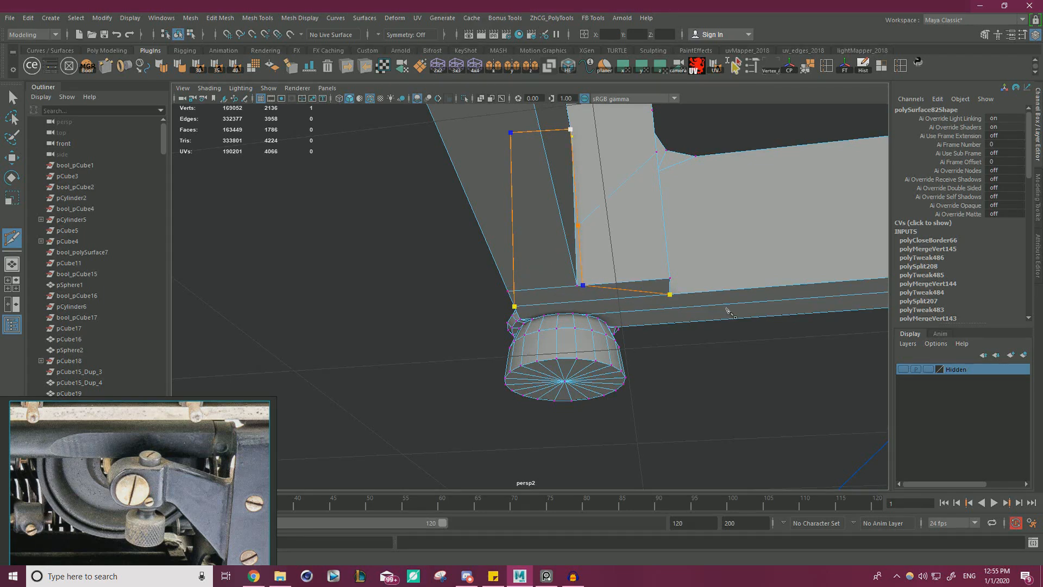
key(w)
right_drag(622, 240, 622, 268)
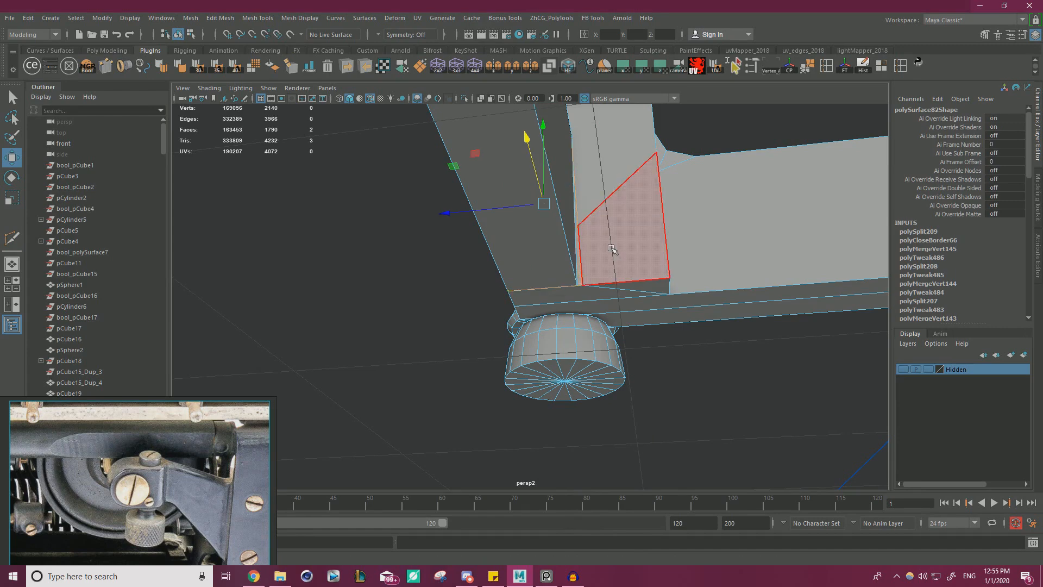
key(Delete)
Snap the upright's loose inner edge vertex down onto the base corner and merge the overlapping vertices.
right_drag(608, 244, 581, 222)
click(585, 228)
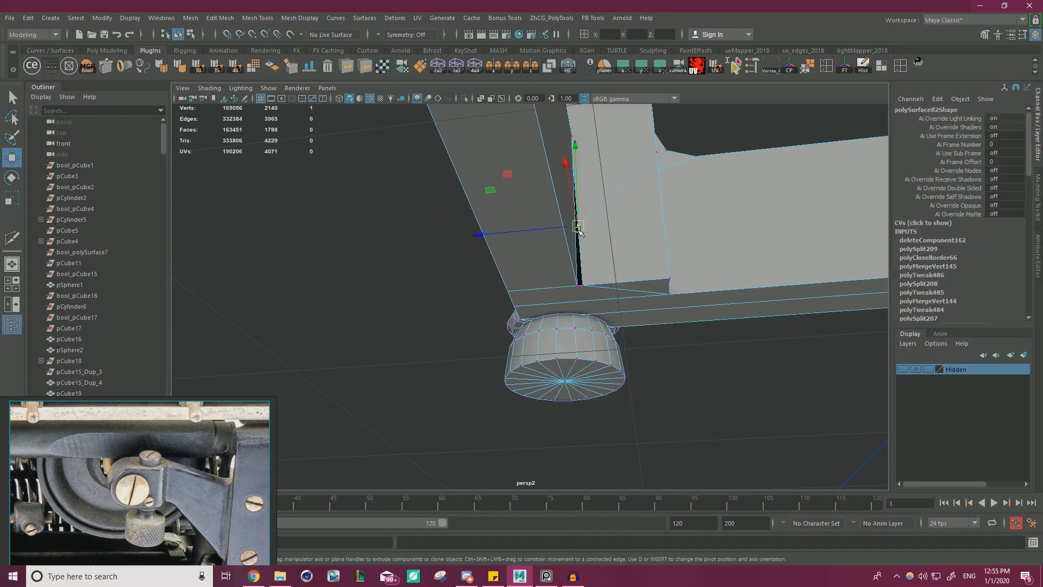
drag(579, 231, 585, 288)
scroll(672, 332, down, 3)
drag(698, 438, 371, 90)
shift+right_drag(593, 246, 646, 196)
scroll(664, 293, up, 4)
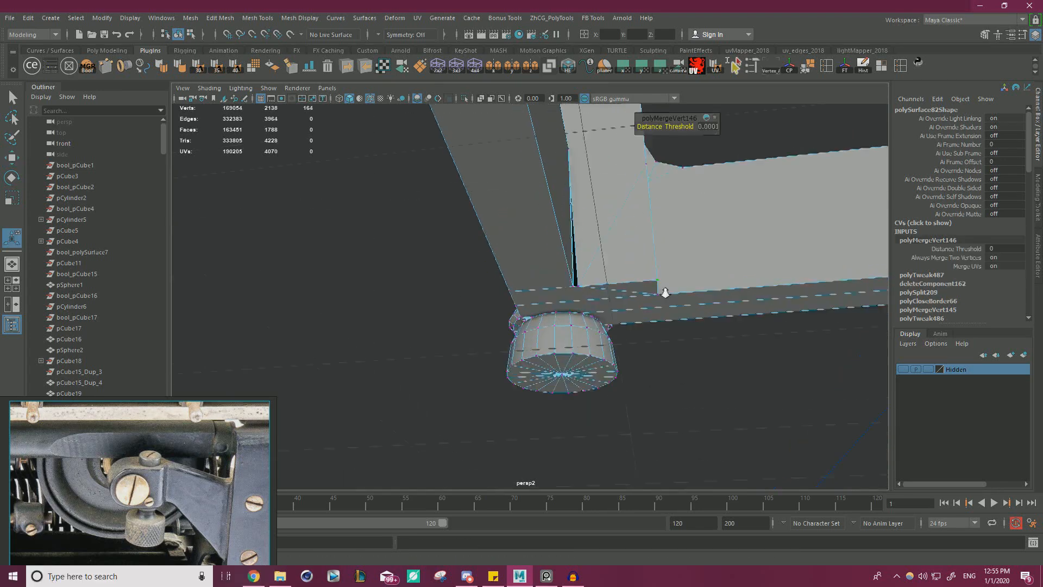
Snap the remaining open vertices at the upright's base onto the bar's matching corner vertices and merge the overlapping vertices.
click(601, 283)
key(v)
drag(601, 283, 659, 354)
scroll(659, 354, up, 4)
drag(630, 238, 462, 326)
click(657, 210)
key(v)
scroll(654, 242, down, 5)
drag(411, 433, 752, 182)
shift+right_click(598, 170)
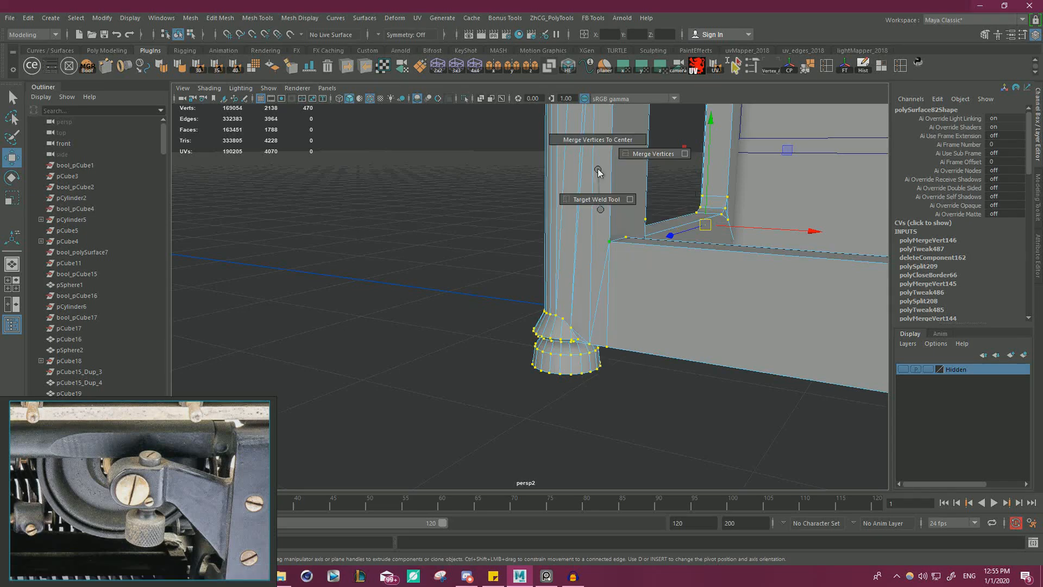
shift+right_drag(646, 159, 648, 156)
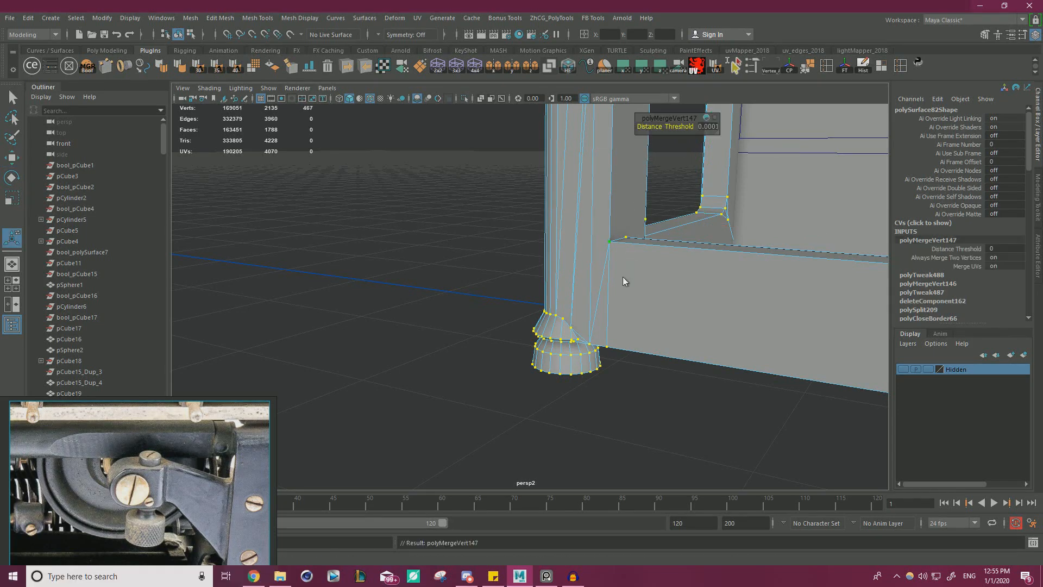
Inspect the border edges where the bar meets the upright's base for remaining gaps, and look over the whole frame.
key(q)
right_drag(623, 281, 619, 239)
click(602, 289)
key(w)
alt+drag(619, 301, 630, 240)
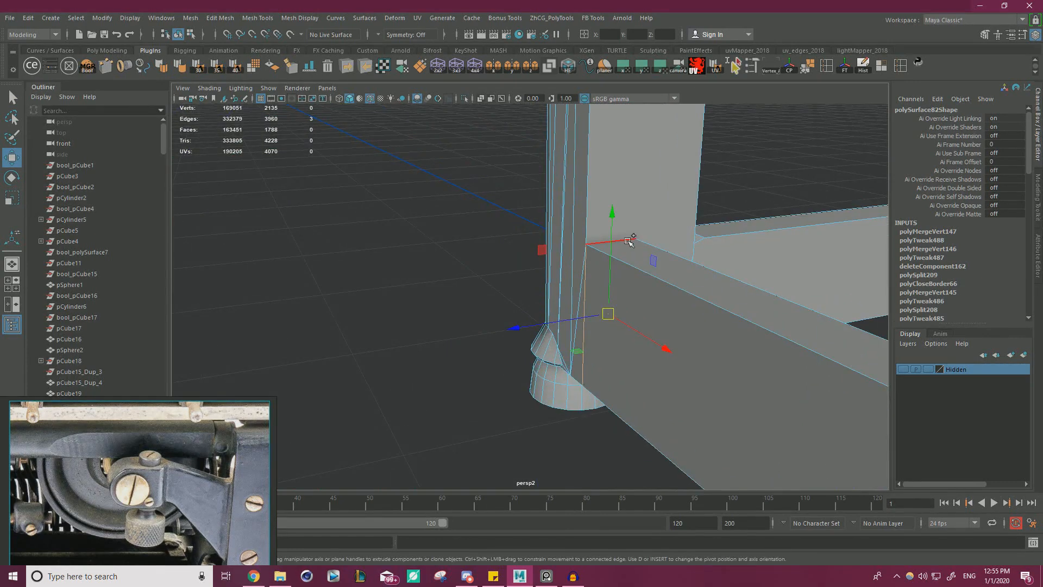
drag(657, 343, 568, 304)
alt+right_drag(568, 303, 424, 303)
scroll(424, 302, down, 5)
alt+drag(424, 303, 522, 288)
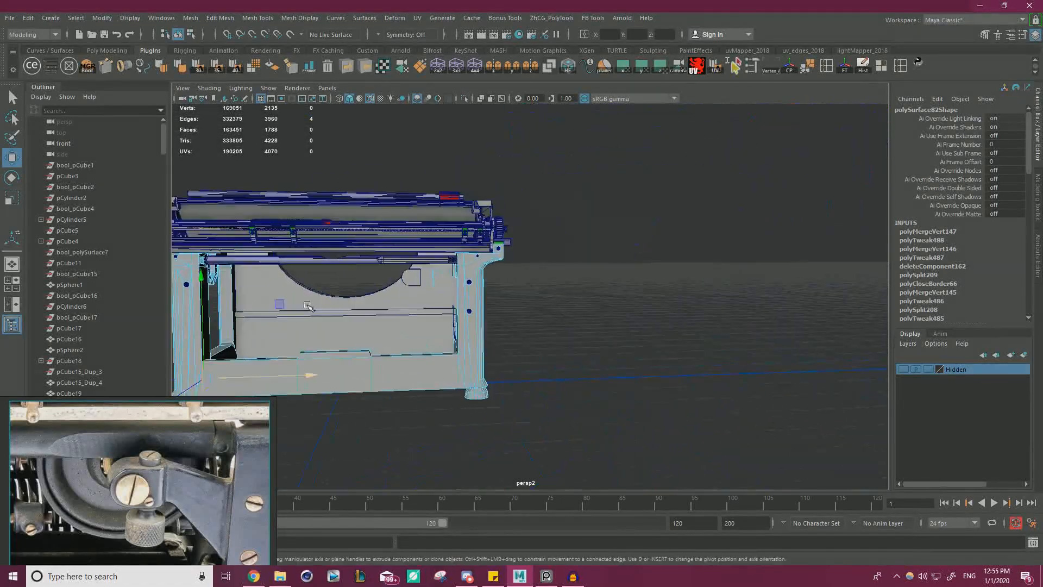
alt+right_drag(521, 288, 666, 279)
right_drag(544, 263, 564, 271)
click(717, 316)
click(546, 298)
Insert a vertical edge loop around the bracket arm near its free end.
scroll(549, 296, down, 3)
alt+middle_drag(559, 296, 576, 253)
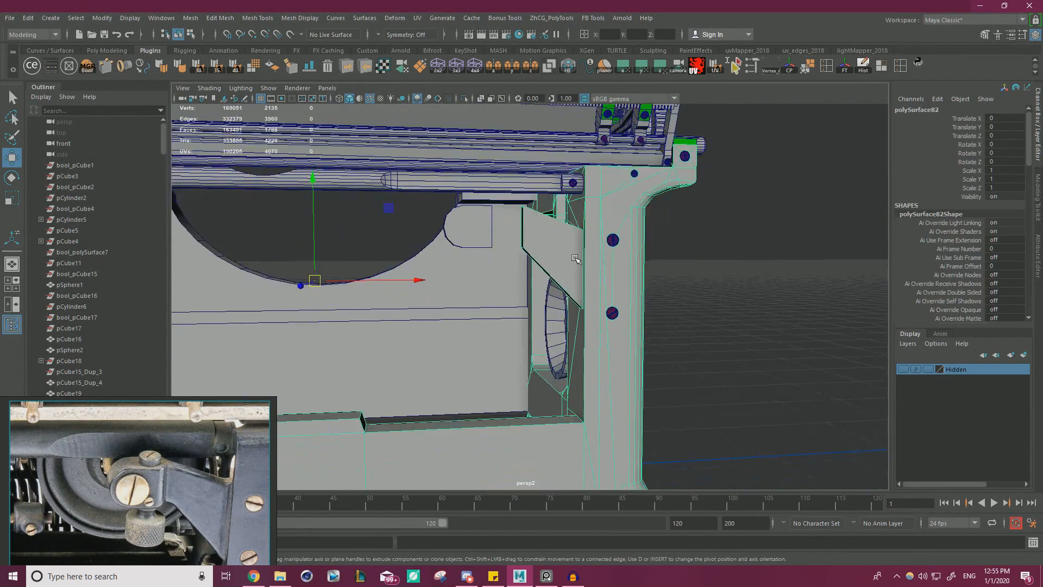
alt+drag(575, 253, 572, 280)
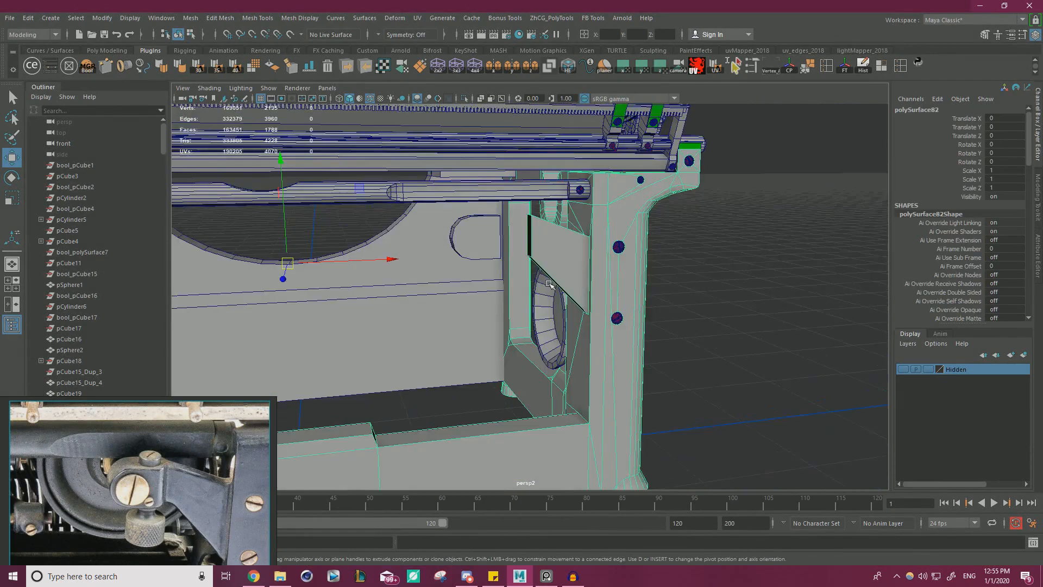
alt+right_drag(572, 280, 625, 302)
alt+drag(625, 302, 600, 352)
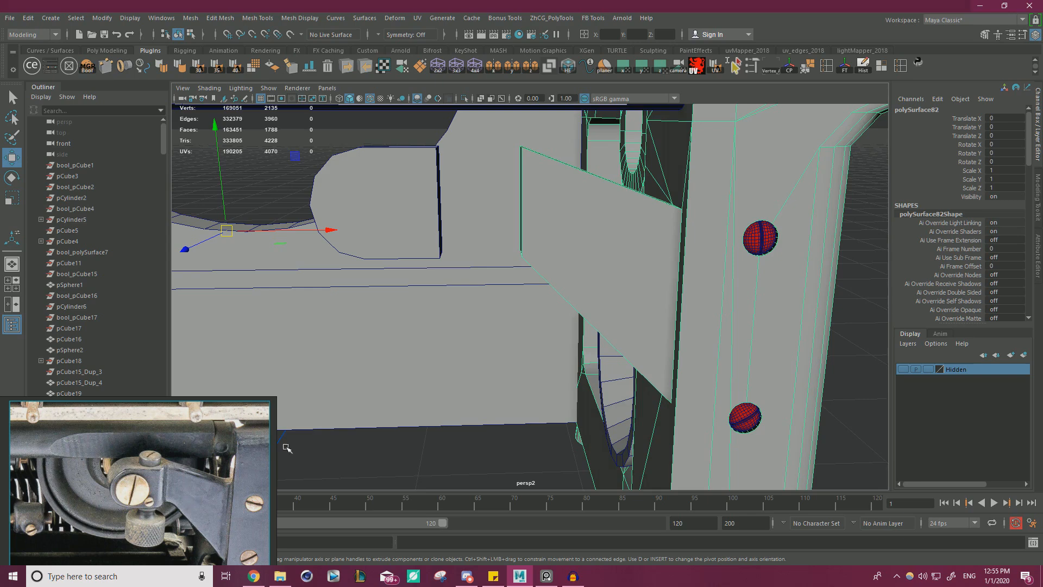
alt+drag(492, 266, 574, 240)
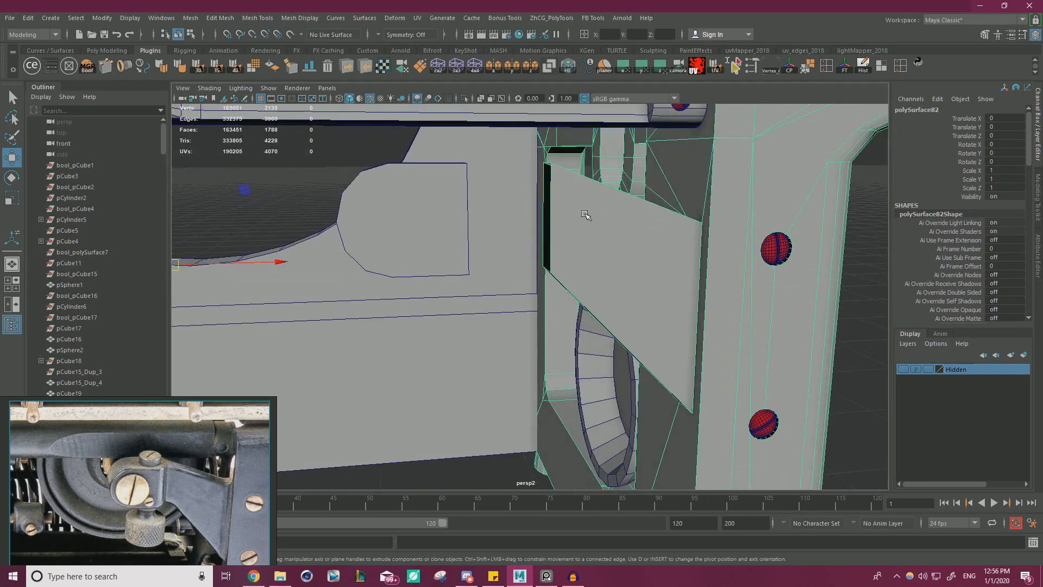
right_drag(584, 214, 581, 180)
double_click(560, 238)
alt+drag(560, 238, 580, 260)
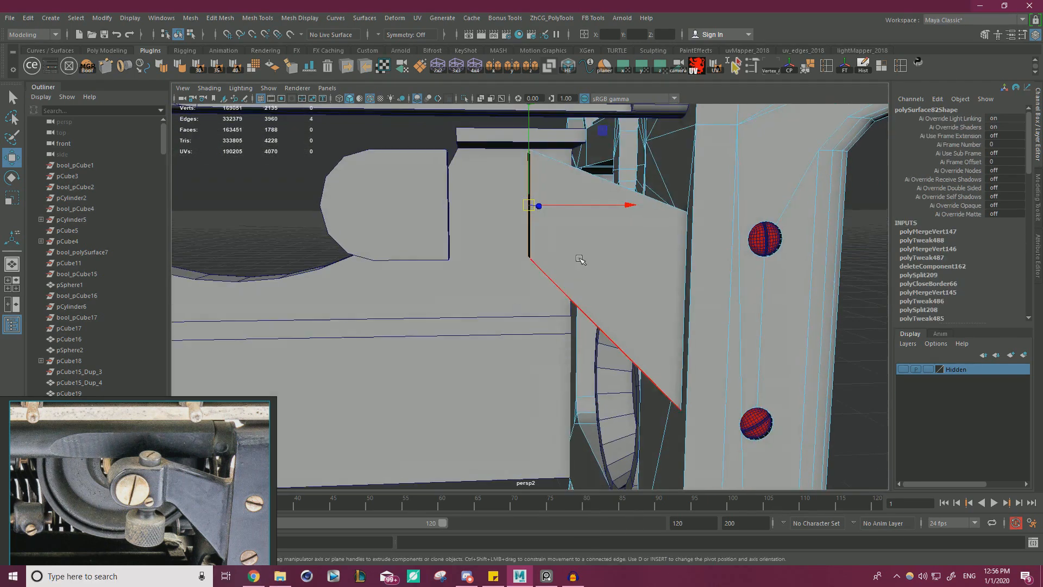
key(ctrl+shift+x)
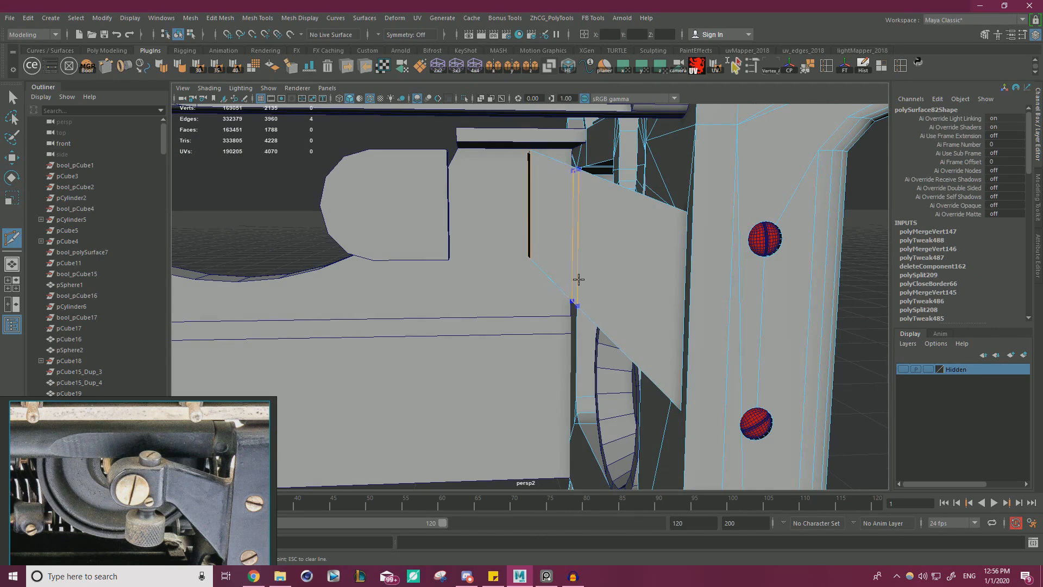
key(w)
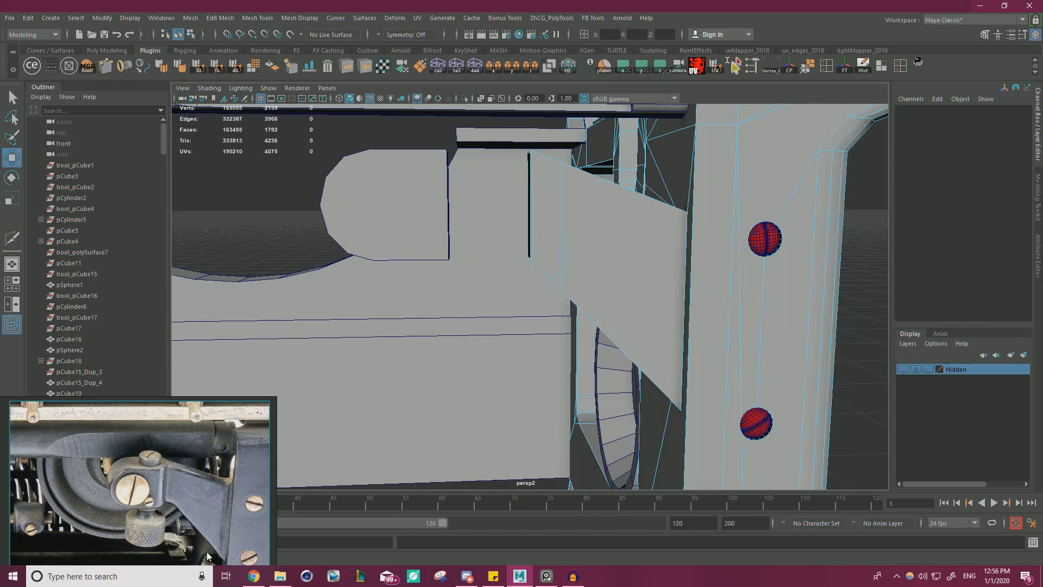
Raise the new loop's bottom edge on the bracket arm so the underside of the free end runs nearly level.
alt+drag(498, 309, 559, 206)
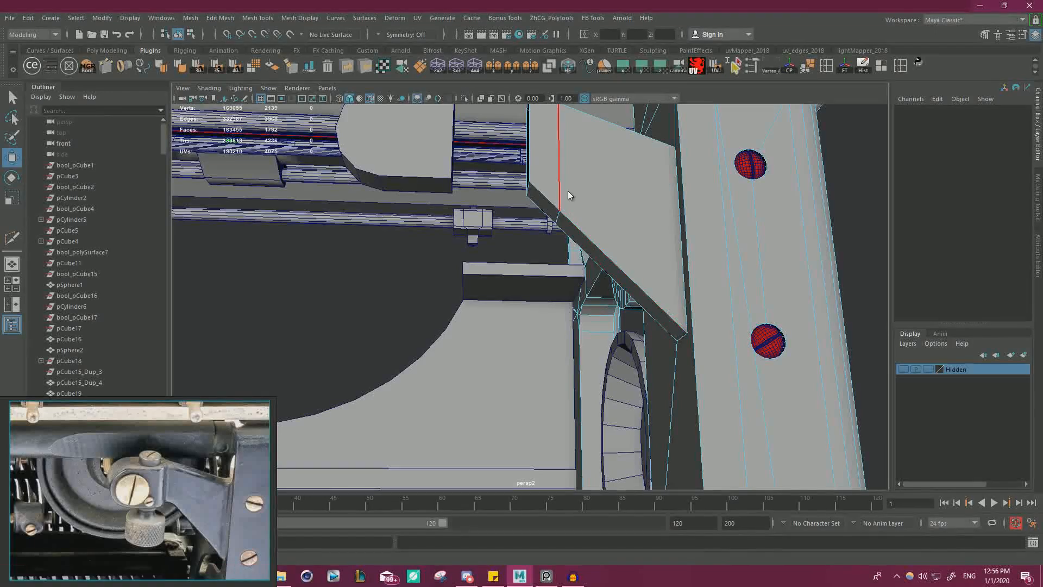
click(558, 215)
alt+drag(574, 169, 528, 184)
shift+click(513, 214)
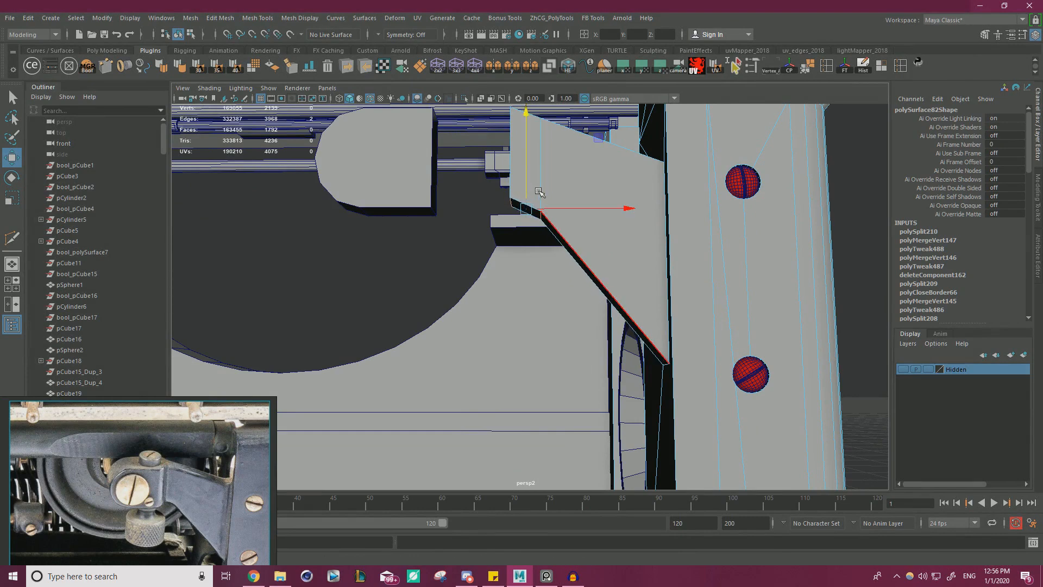
click(540, 215)
drag(541, 202, 542, 189)
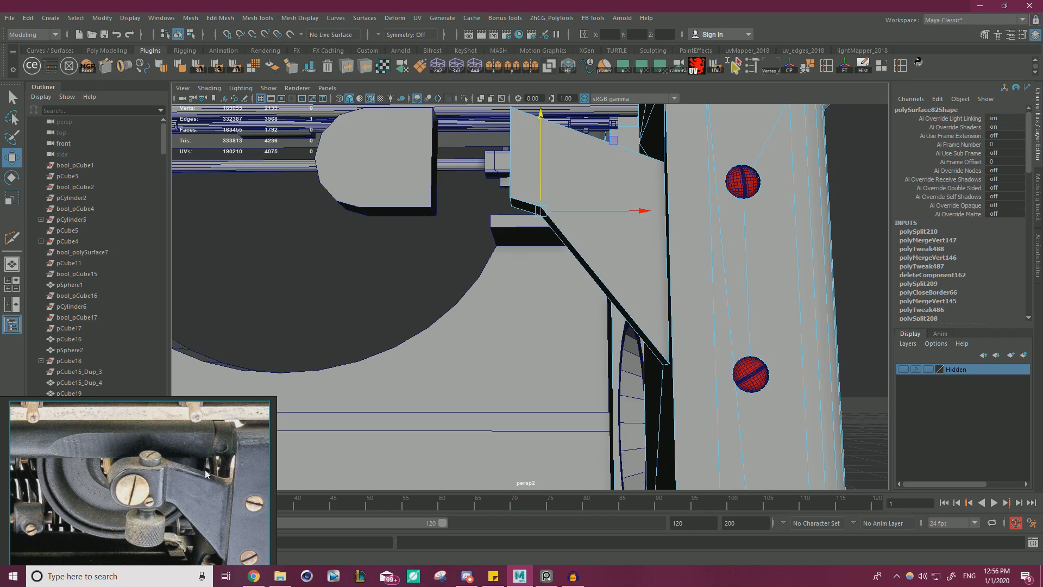
alt+drag(577, 283, 572, 304)
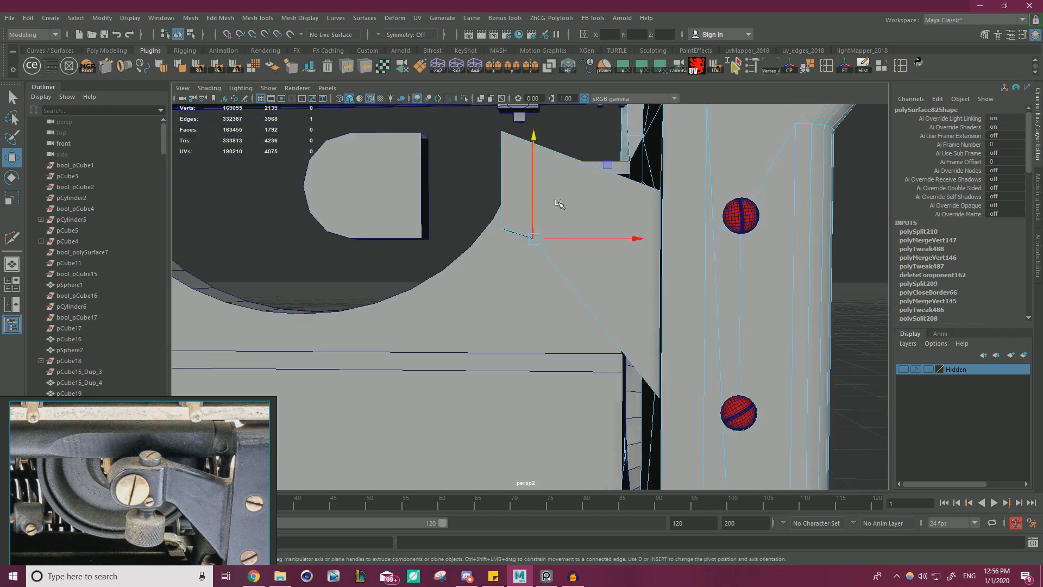
drag(536, 200, 534, 198)
Shift the bracket arm's new edge loop slightly toward the upright and bevel it with a fraction of 0.3.
double_click(531, 223)
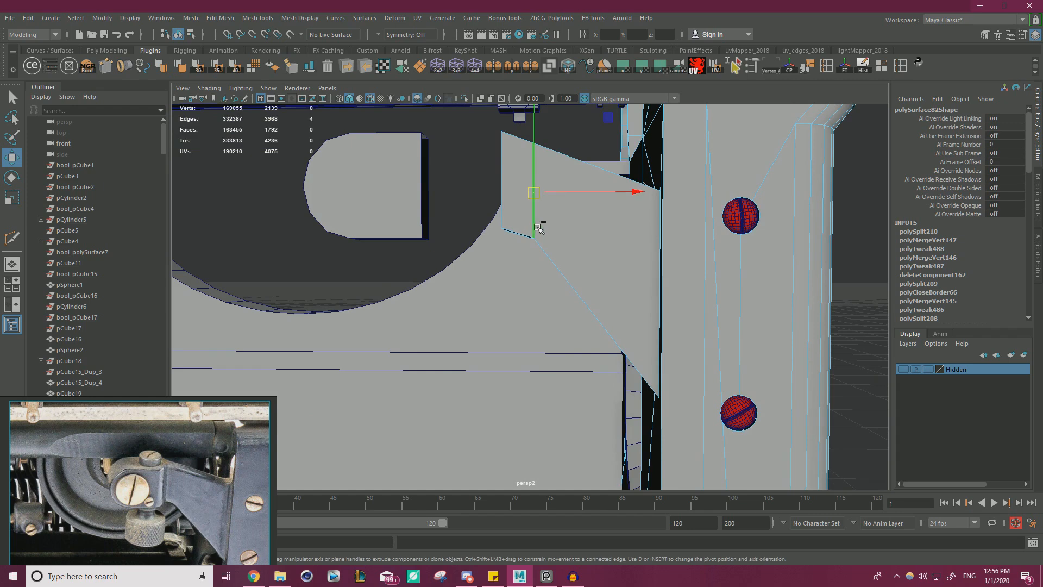
drag(565, 194, 569, 194)
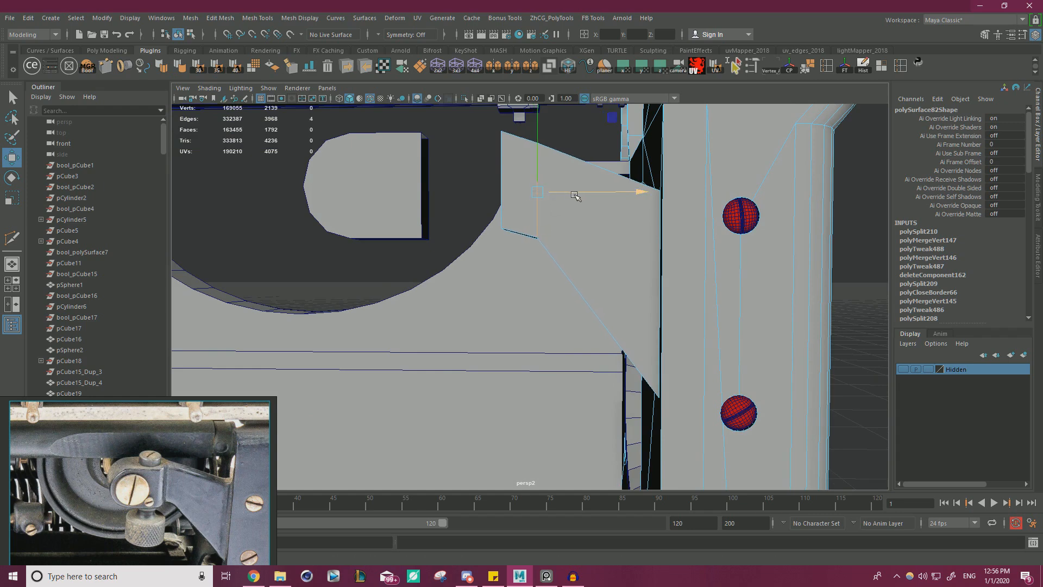
key(ctrl+b)
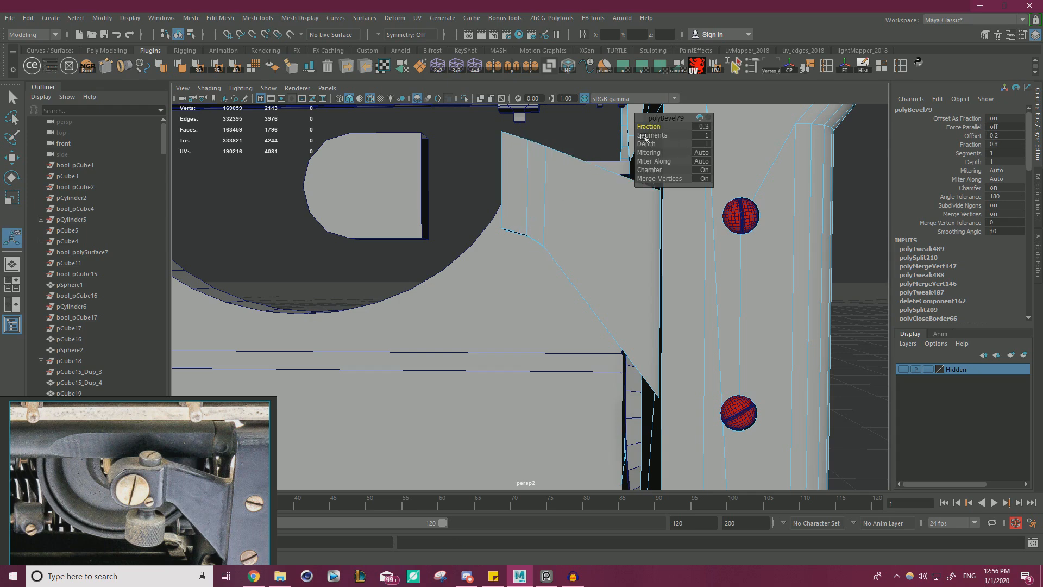
alt+drag(644, 137, 549, 228)
Snap the beveled loops' top vertices onto the arm's top end corners and merge the overlapping vertices.
alt+drag(299, 356, 511, 210)
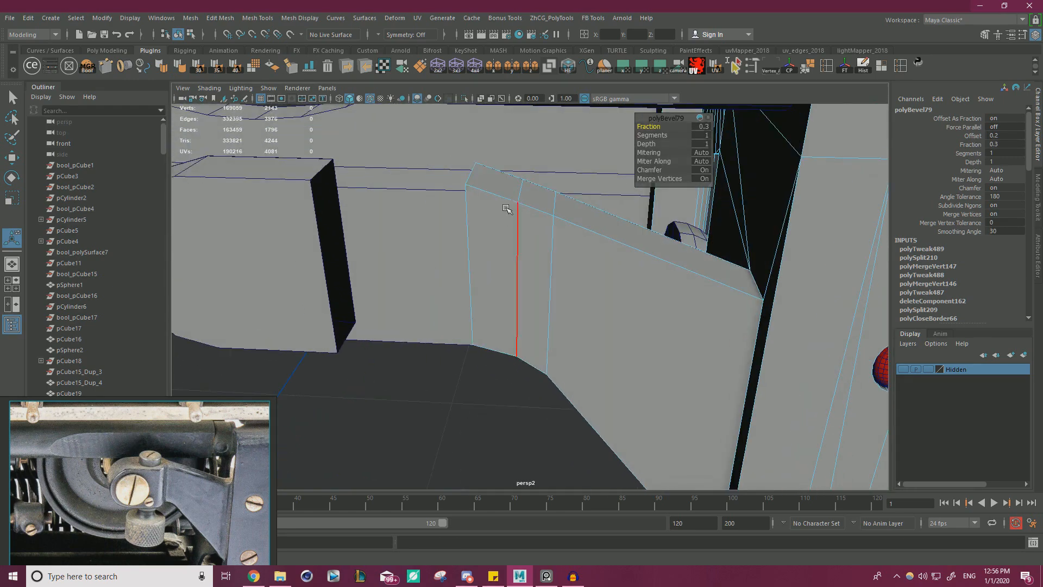
right_drag(510, 200, 463, 189)
key(q)
click(524, 182)
key(w)
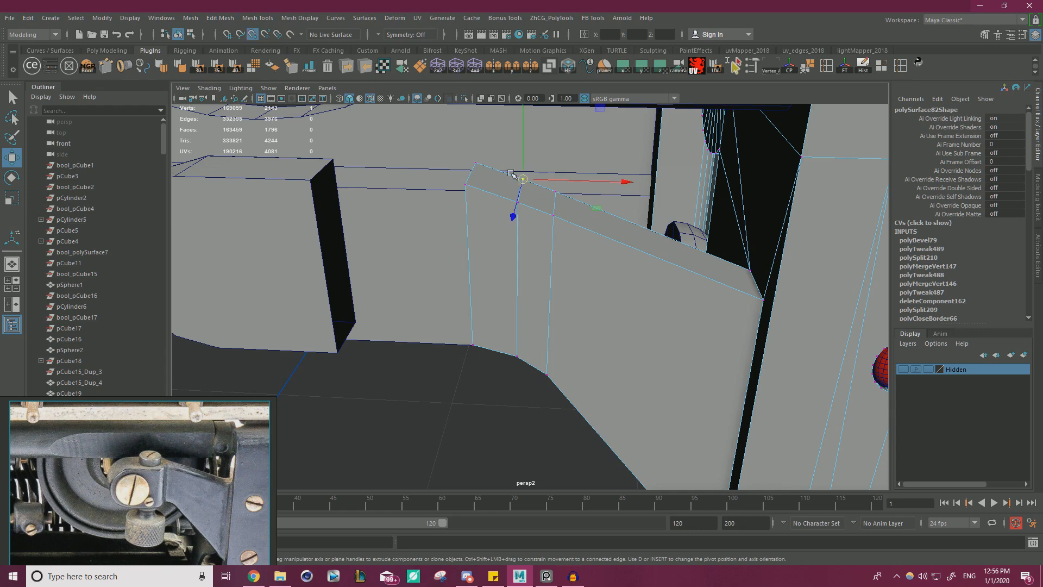
drag(511, 172, 473, 194)
drag(576, 208, 473, 161)
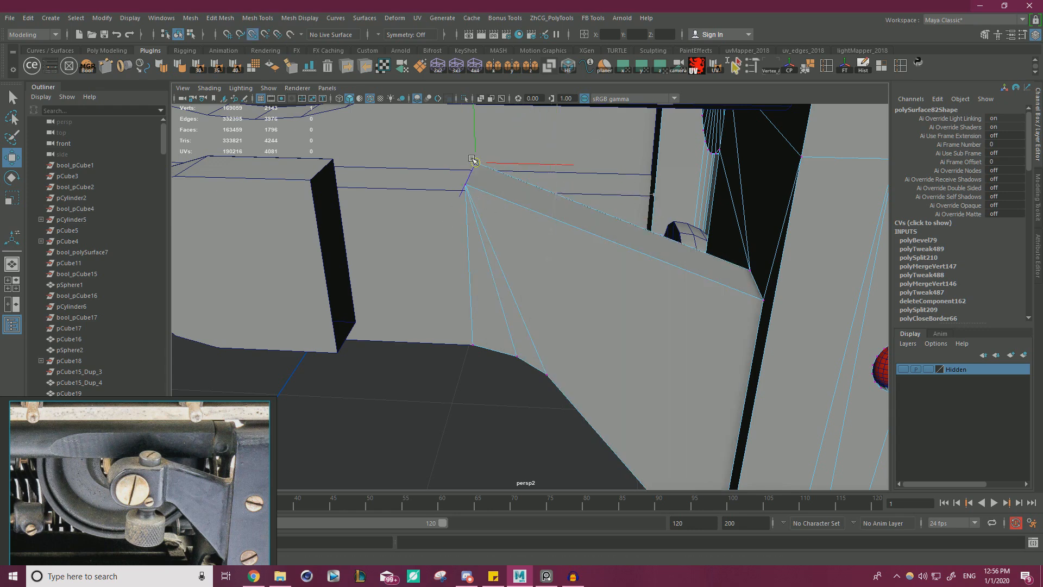
alt+drag(473, 352, 619, 328)
alt+right_drag(631, 394, 526, 319)
alt+drag(526, 319, 581, 162)
shift+right_drag(787, 298, 830, 242)
right_drag(540, 246, 565, 229)
key(q)
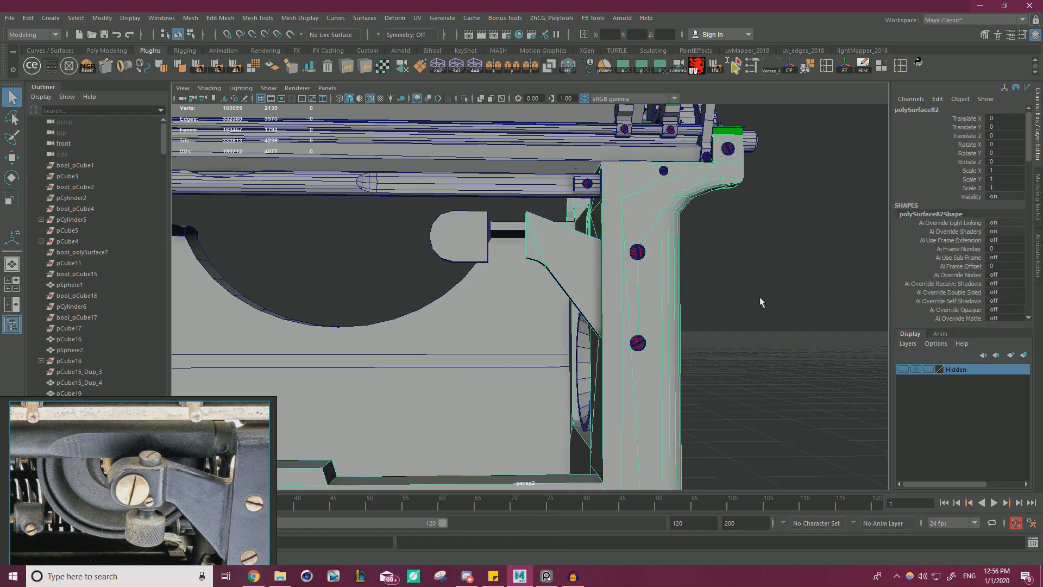
Lower the top corner vertices at the bracket arm's free end to slim the tip.
click(759, 297)
alt+drag(706, 305, 587, 321)
alt+right_drag(587, 321, 614, 277)
alt+drag(615, 277, 588, 272)
click(586, 272)
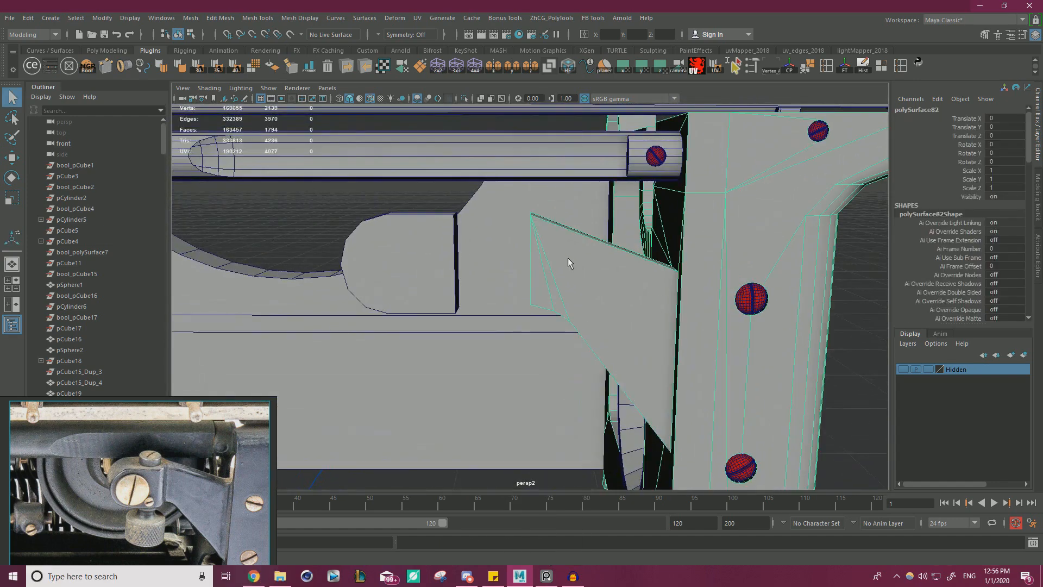
right_drag(568, 257, 509, 256)
drag(551, 227, 517, 201)
key(w)
alt+drag(542, 222, 530, 174)
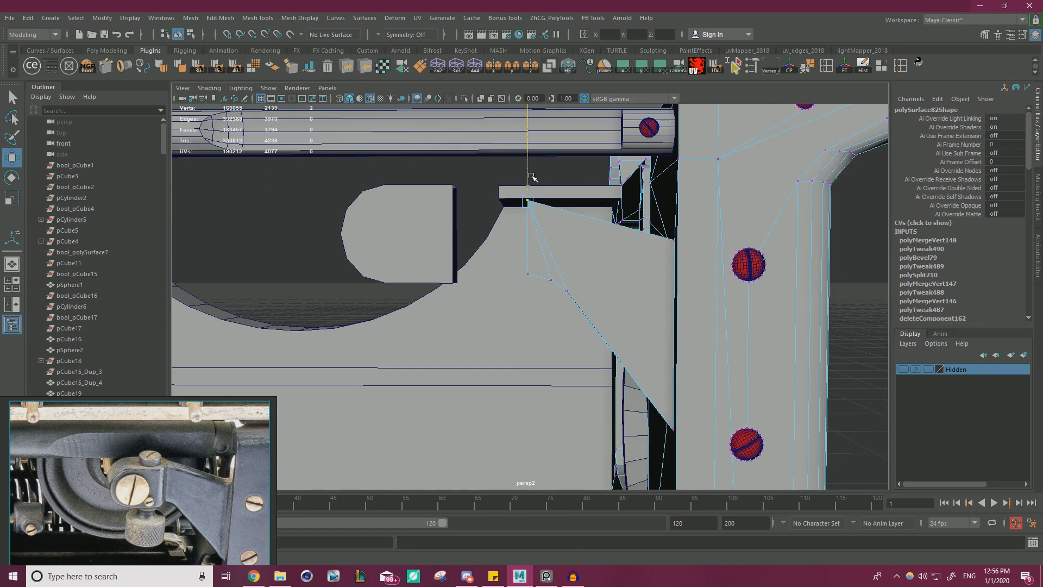
alt+right_drag(526, 202, 576, 296)
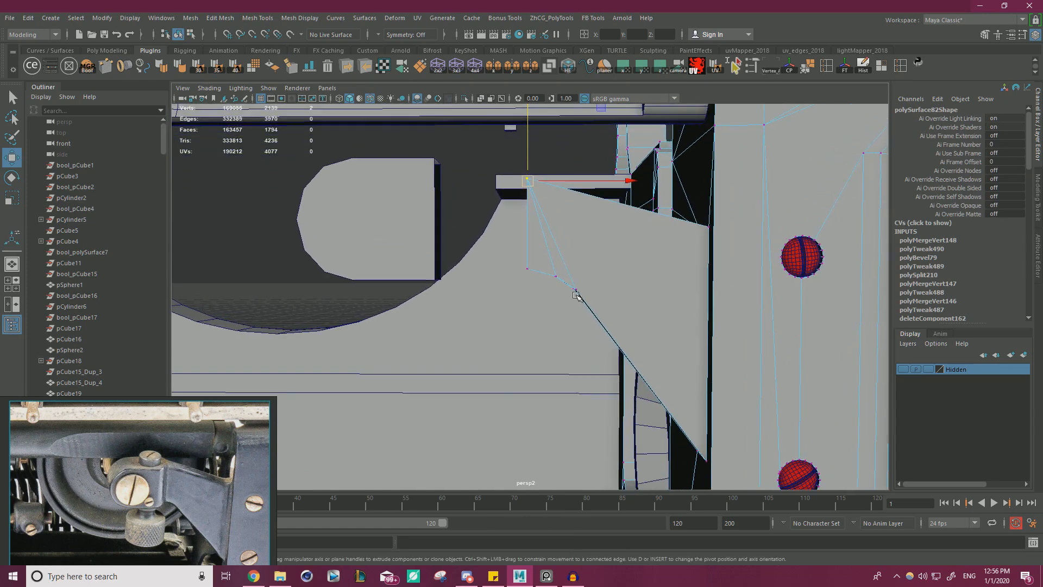
Shift the two beveled corner vertices on the bracket arm's underside toward the free end, nudging each one into place.
click(576, 291)
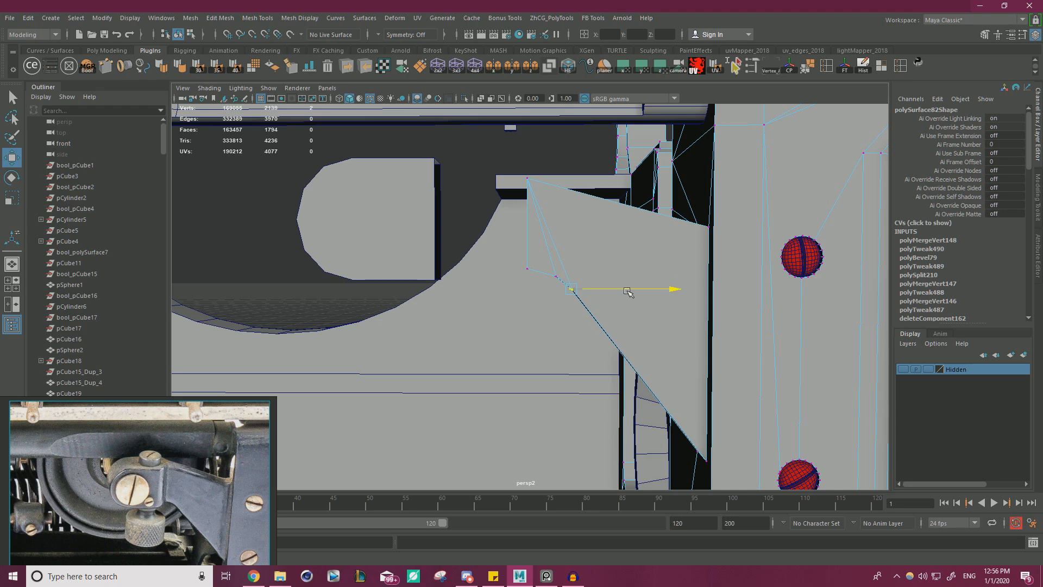
drag(542, 303, 590, 266)
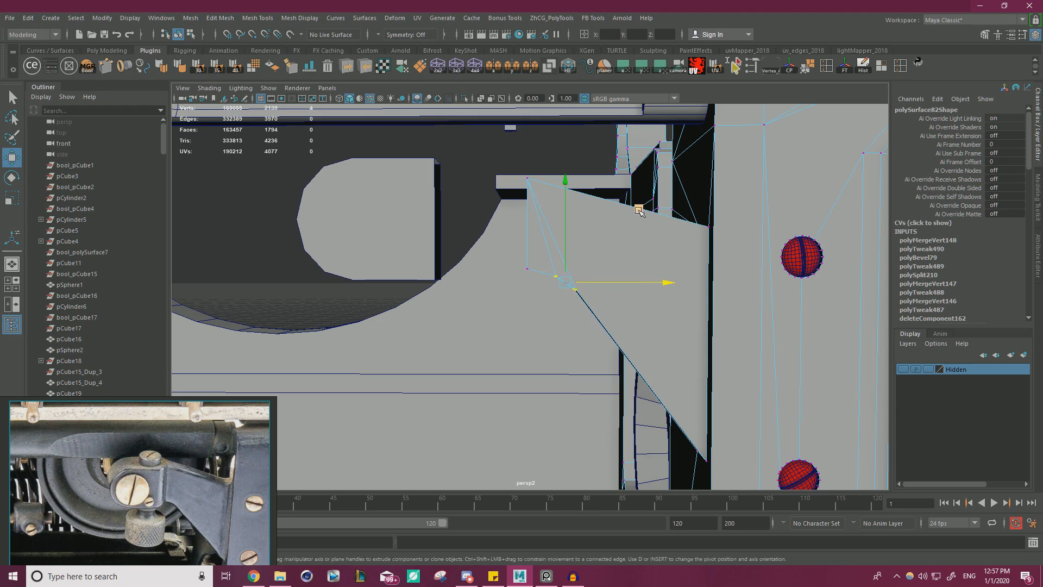
drag(638, 210, 628, 209)
drag(548, 304, 580, 281)
drag(639, 213, 639, 213)
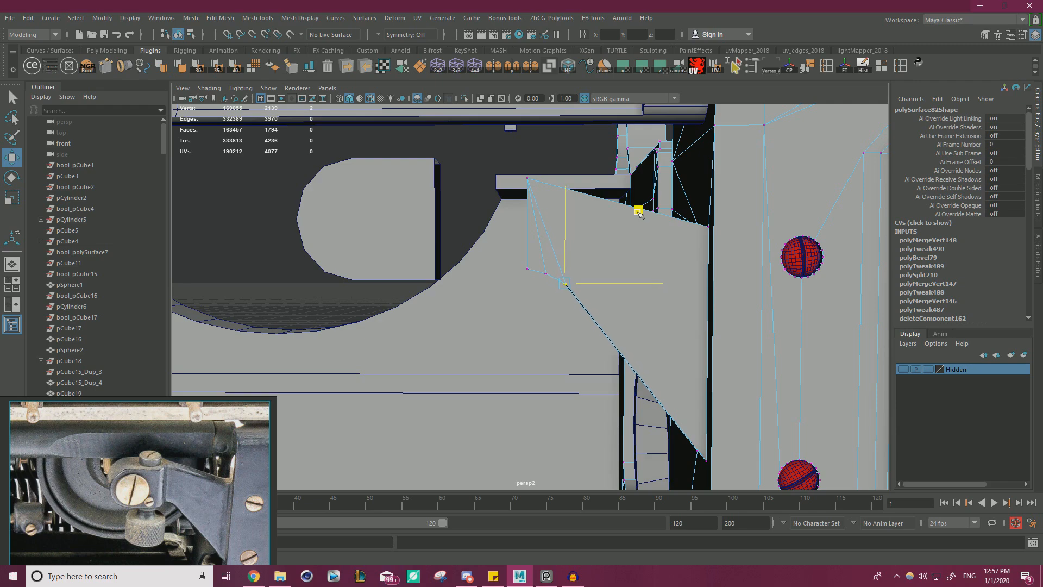
alt+right_drag(639, 213, 496, 277)
Raise the bracket arm's lower edge where it meets the upright to shorten the sloping underside.
alt+middle_drag(535, 307, 494, 226)
alt+drag(493, 226, 549, 233)
alt+right_drag(548, 234, 649, 283)
right_click(624, 208)
right_drag(623, 208, 623, 178)
click(642, 243)
alt+right_drag(642, 243, 527, 249)
alt+drag(527, 250, 484, 248)
drag(571, 242, 570, 242)
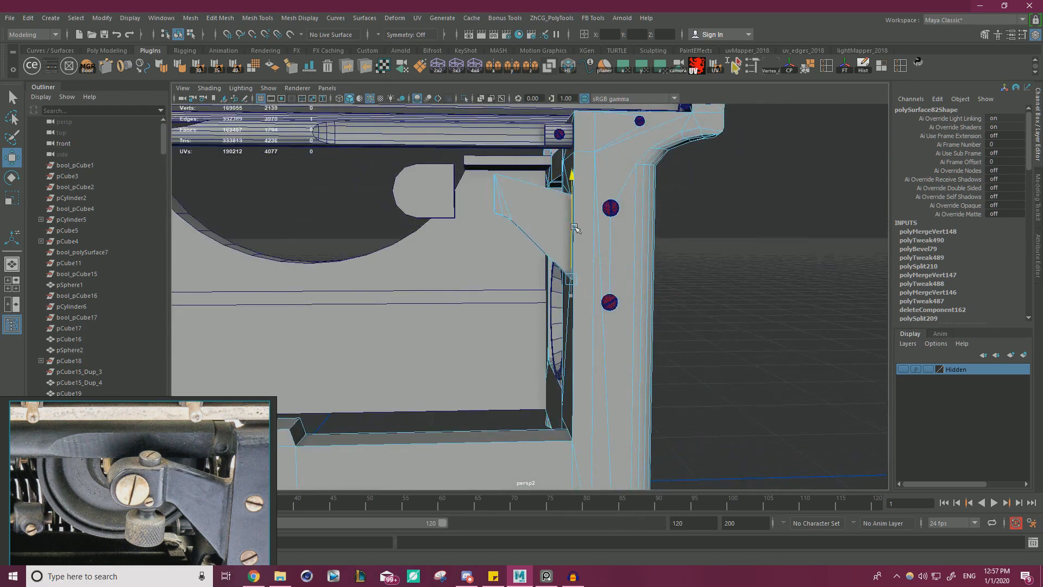
Adjust the height of the bracket arm's top edge where it joins the upright.
right_drag(511, 194, 463, 195)
drag(482, 237, 534, 165)
drag(571, 120, 563, 217)
right_drag(565, 216, 565, 189)
alt+drag(565, 190, 510, 271)
click(617, 246)
scroll(557, 185, down, 4)
scroll(516, 284, up, 2)
scroll(516, 284, up, 1)
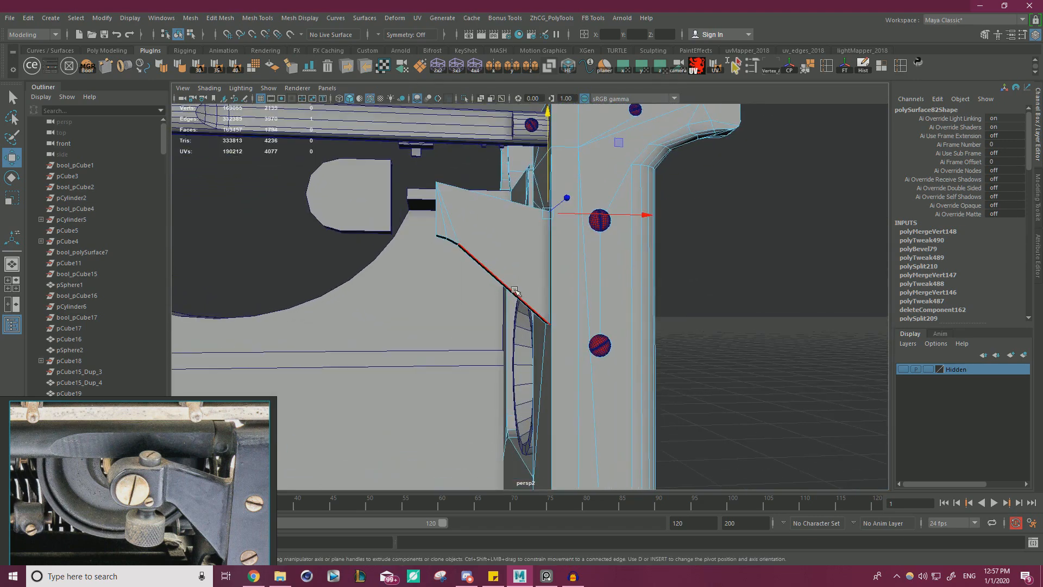
Shift the two bevel edges on the bracket arm's underside toward the free end to soften the curve.
right_drag(472, 244, 472, 215)
scroll(514, 255, up, 4)
click(406, 208)
scroll(467, 223, down, 2)
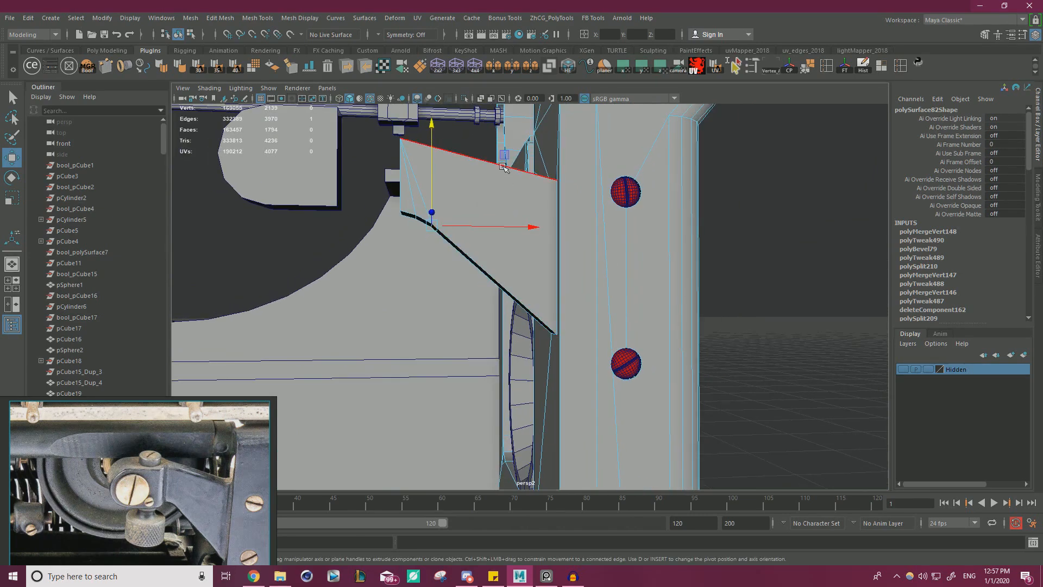
mouse_move(507, 152)
mouse_down()
mouse_move(525, 159)
mouse_move(492, 150)
mouse_up()
click(416, 217)
scroll(464, 227, up, 4)
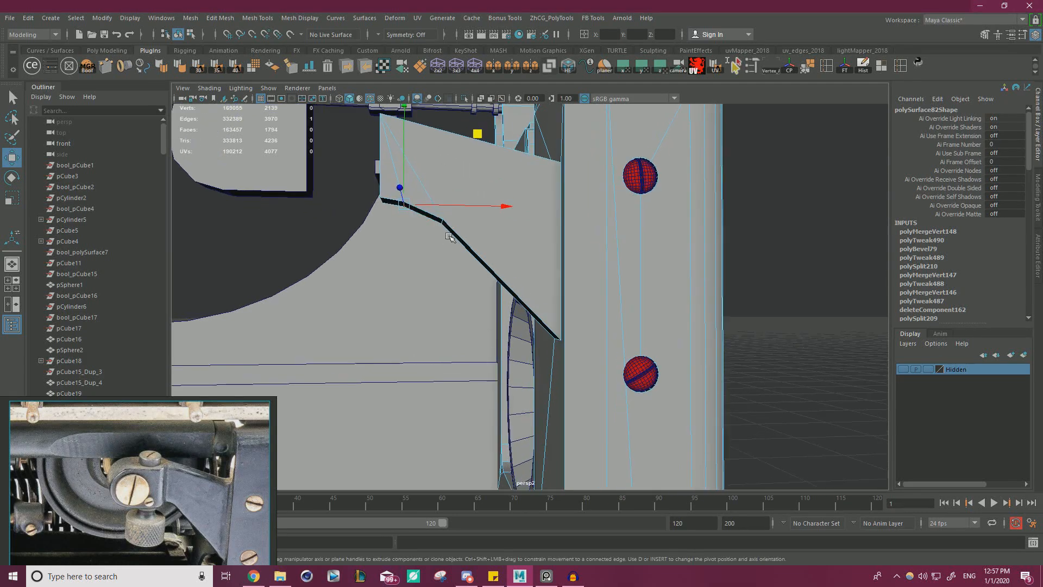
Nudge the underside's inner bevel edge slightly up and outward, checking the arm's profile from the front.
click(516, 246)
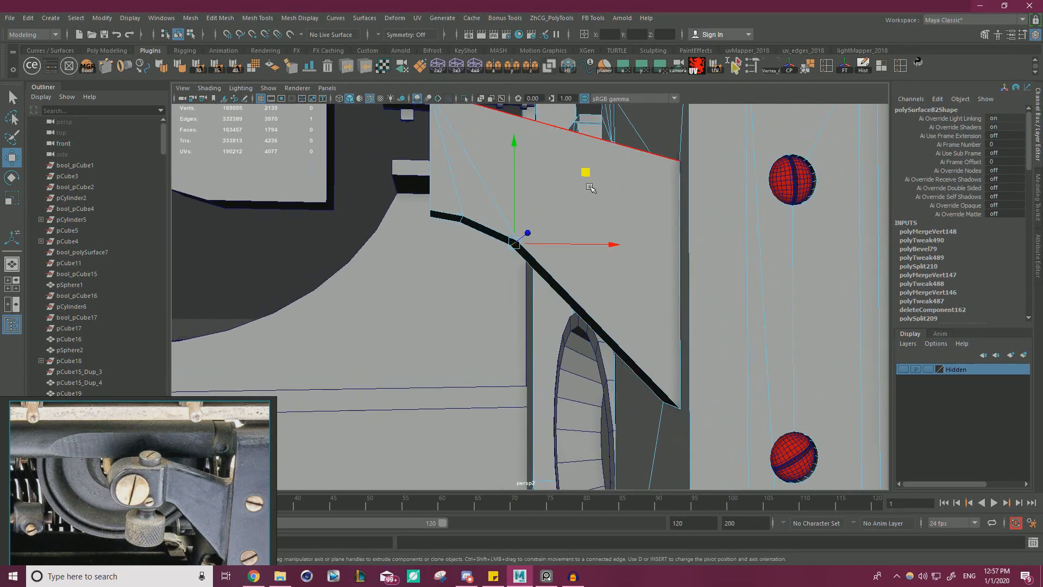
drag(587, 172, 581, 169)
scroll(543, 191, down, 6)
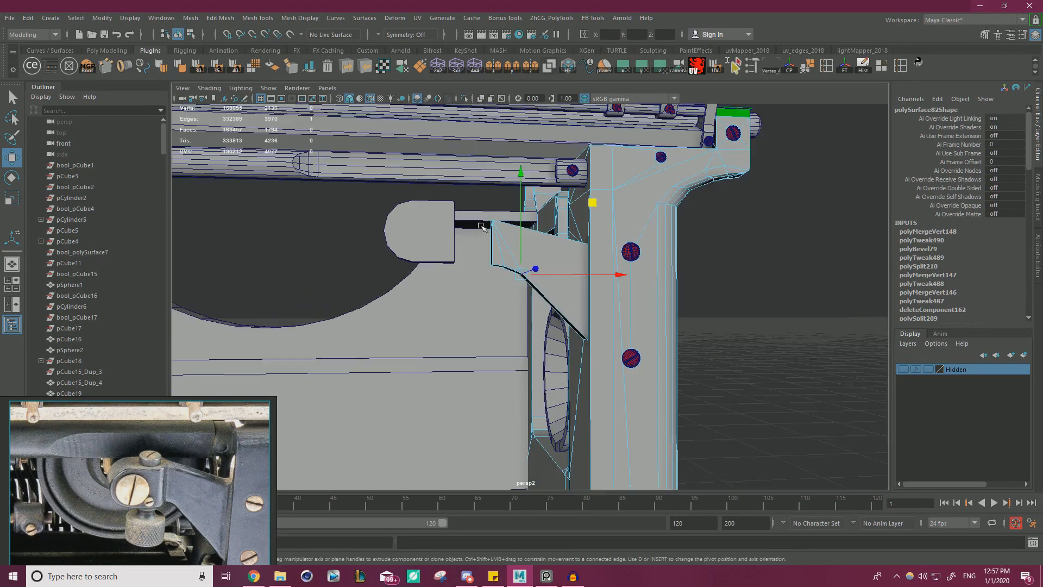
alt+drag(484, 226, 428, 231)
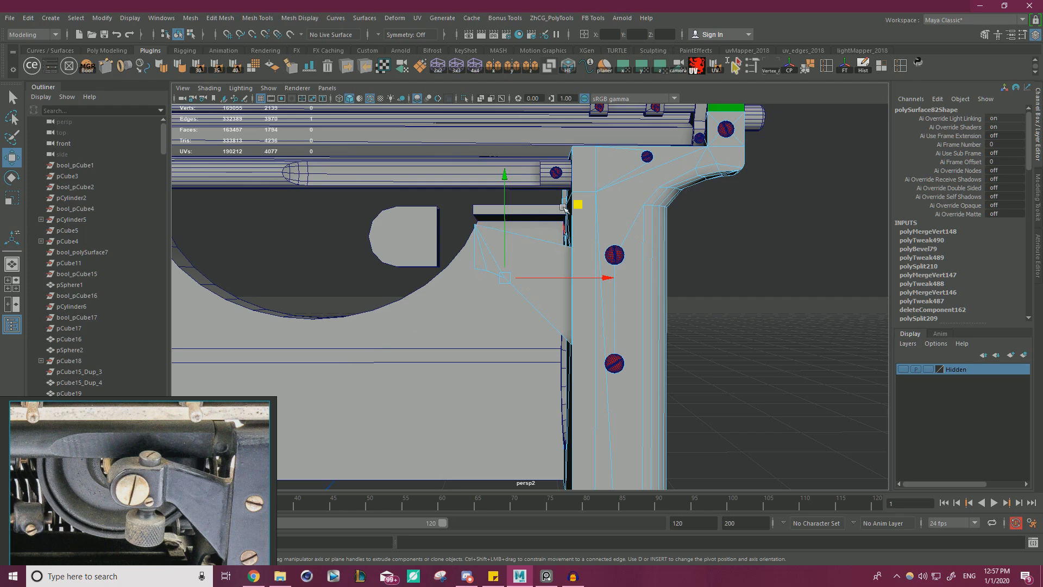
drag(577, 203, 575, 203)
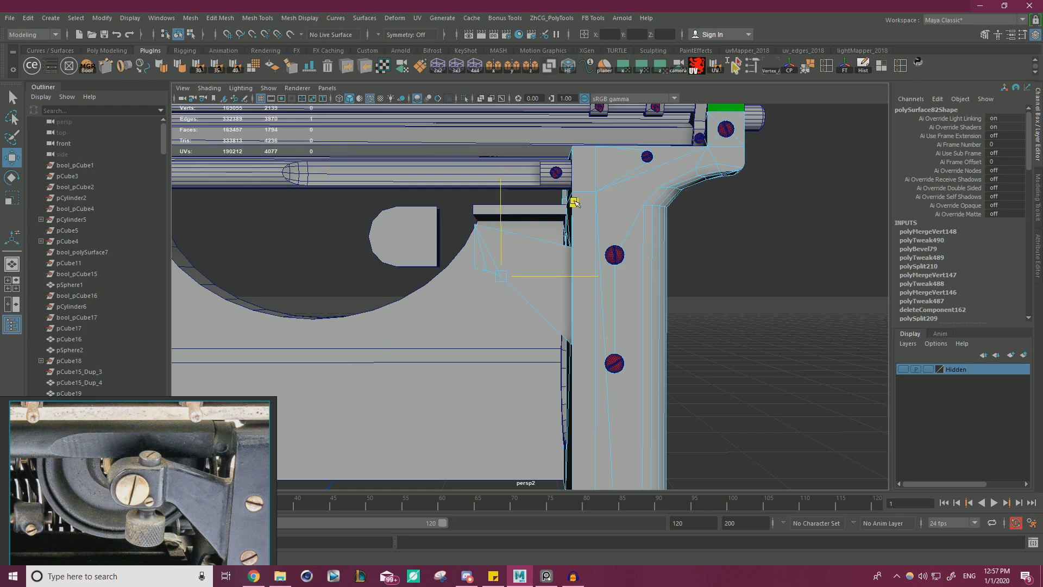
Move all the bracket arm's free-end vertices slightly up and away from the upright.
ctrl+right_drag(485, 255, 449, 321)
drag(492, 175, 492, 175)
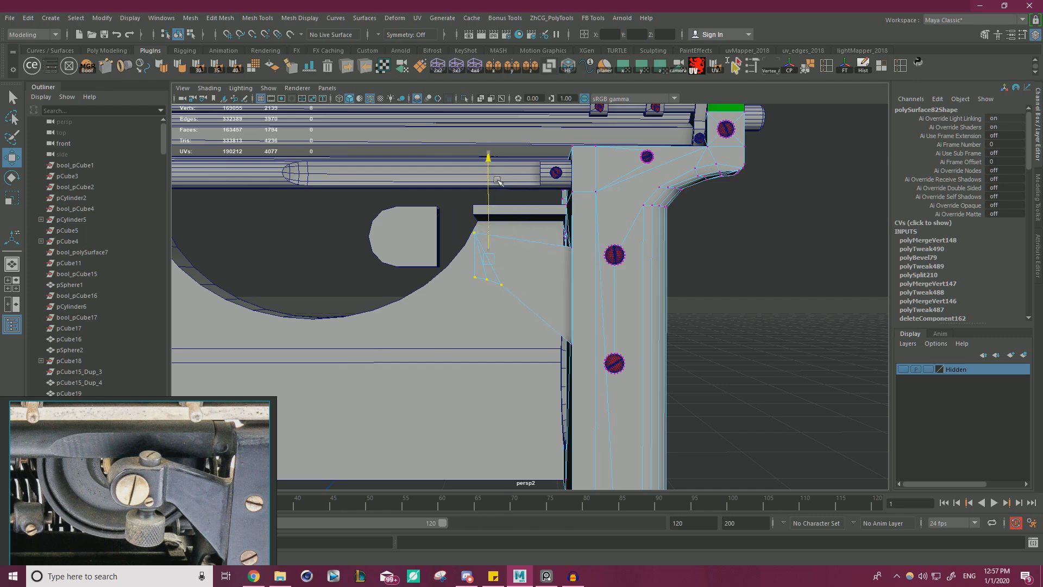
drag(561, 181, 556, 179)
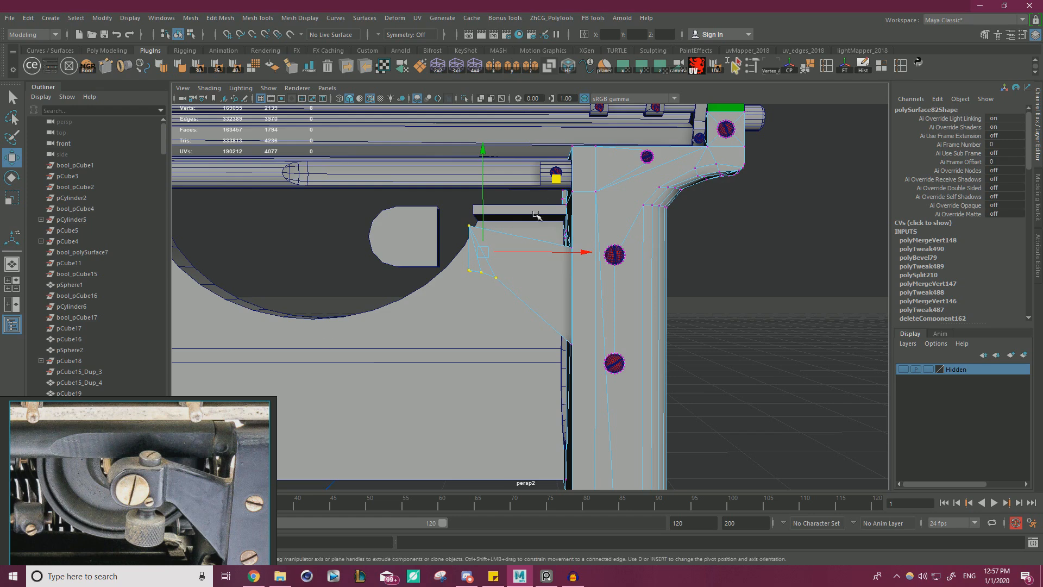
middle_drag(555, 179, 558, 180)
Scale the free-end vertices down slightly in height and shift them a little further away from the upright.
key(r)
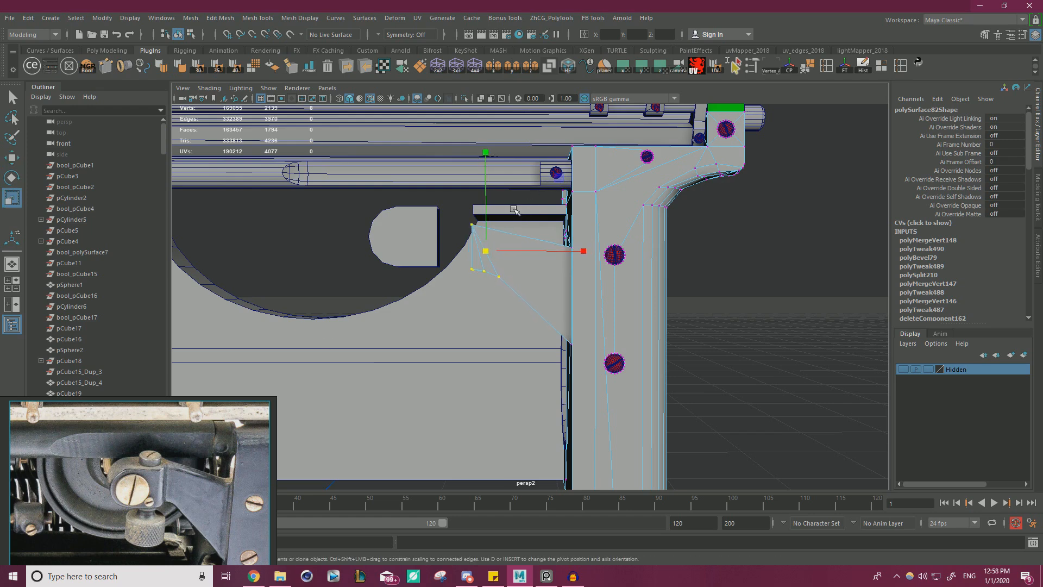
click(489, 210)
key(ctrl+z)
drag(487, 208, 488, 210)
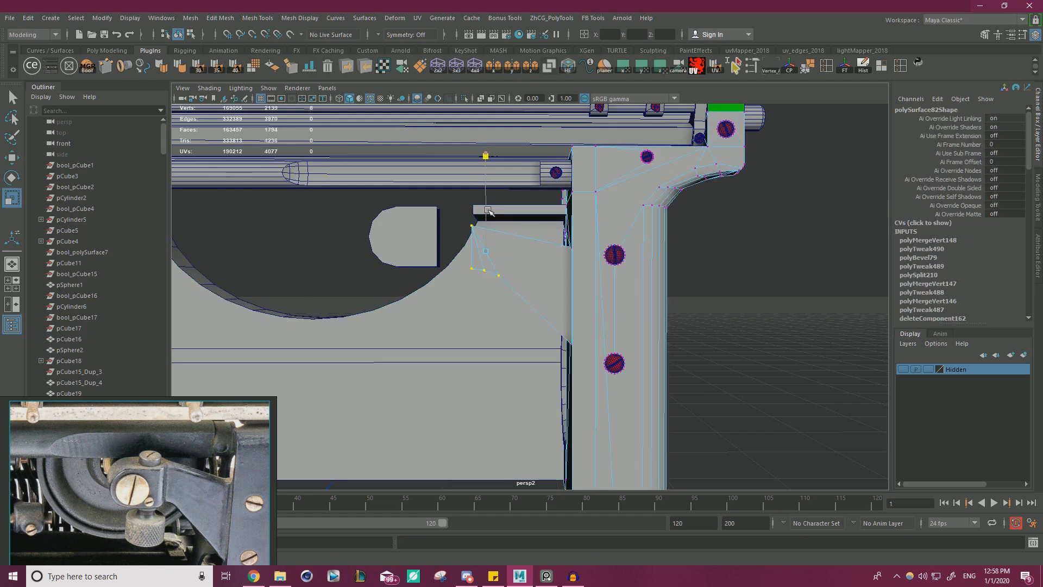
key(w)
middle_drag(559, 178, 556, 180)
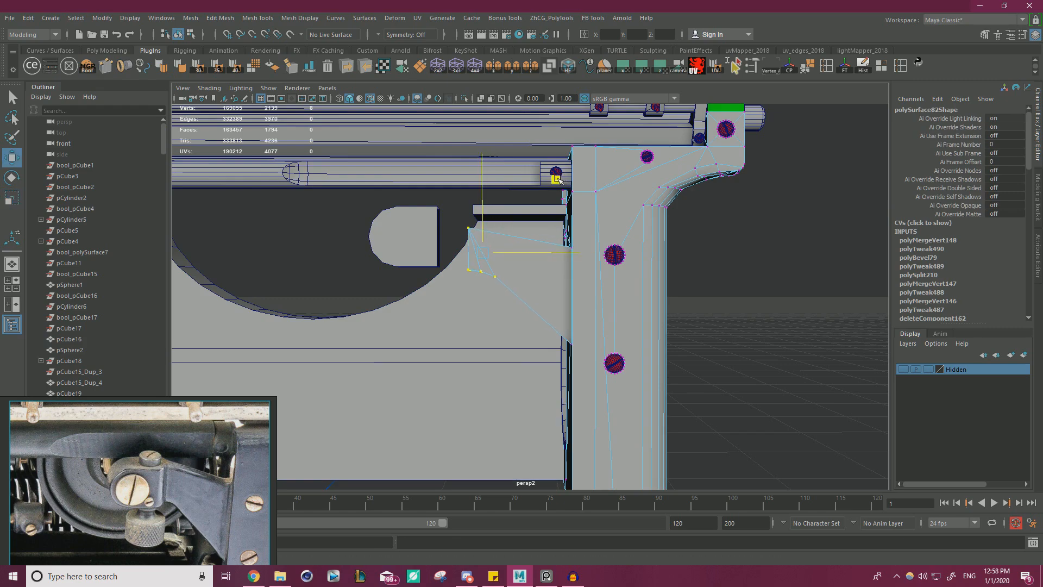
Examine the bracket arm's front and underside faces from behind, below and the front.
alt+drag(528, 293, 640, 296)
alt+middle_drag(639, 295, 526, 274)
alt+drag(526, 275, 631, 294)
right_drag(563, 220, 564, 248)
click(605, 211)
shift+click(655, 190)
shift+click(670, 183)
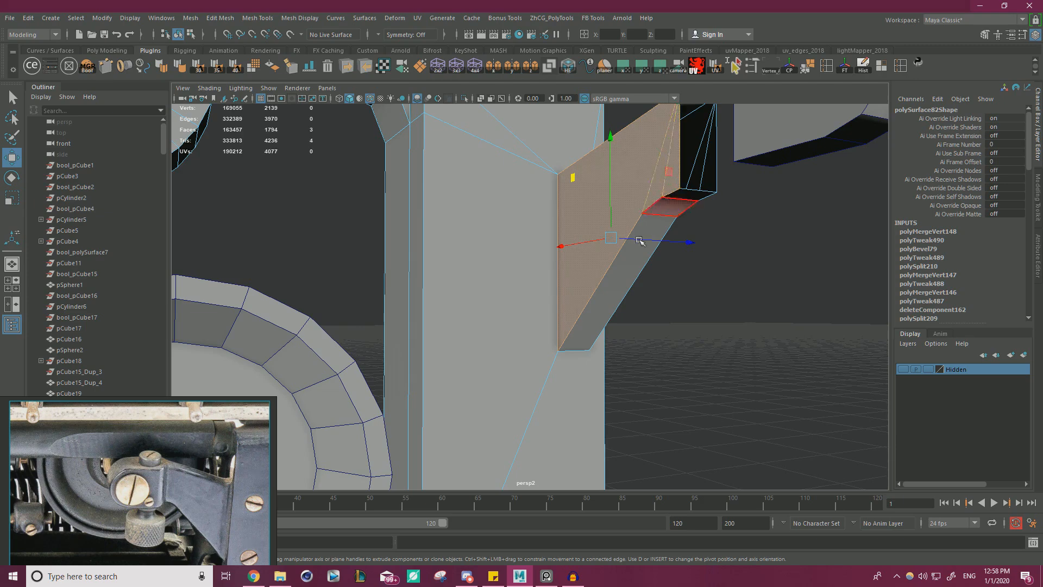
alt+drag(583, 277, 533, 273)
scroll(634, 226, down, 8)
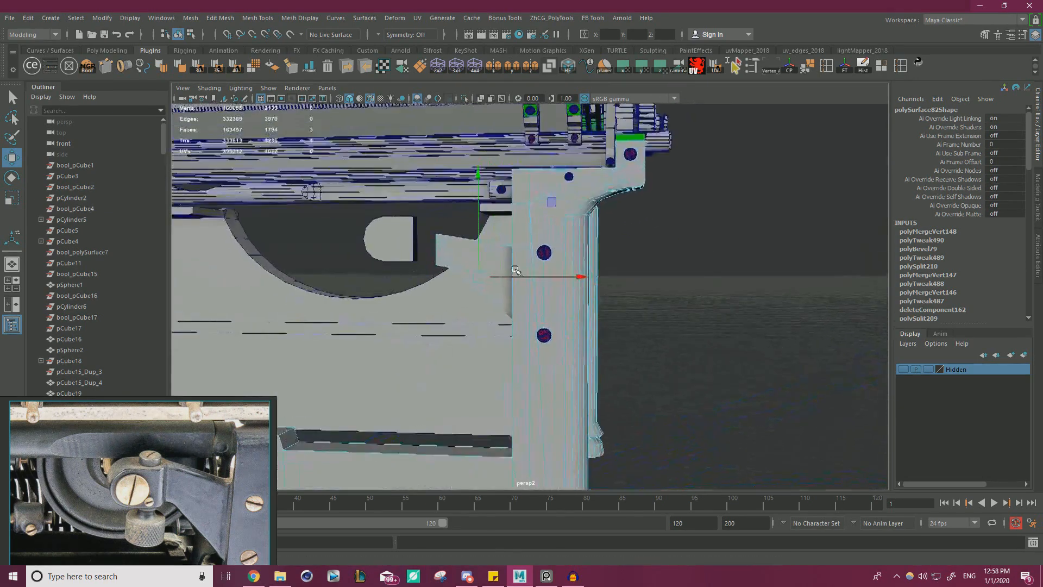
scroll(533, 273, up, 2)
scroll(533, 274, up, 4)
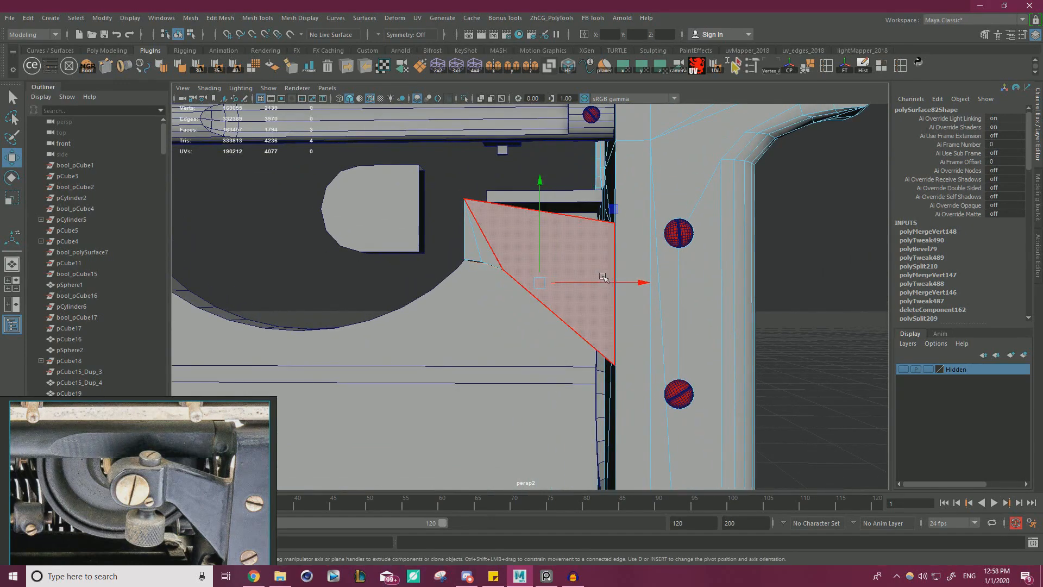
Lower the bracket arm's bottom edge at the upright slightly and check the profile from the front.
alt+middle_drag(604, 278, 612, 244)
alt+drag(612, 244, 634, 263)
right_drag(634, 263, 624, 223)
click(638, 348)
drag(631, 256, 633, 267)
scroll(519, 297, down, 3)
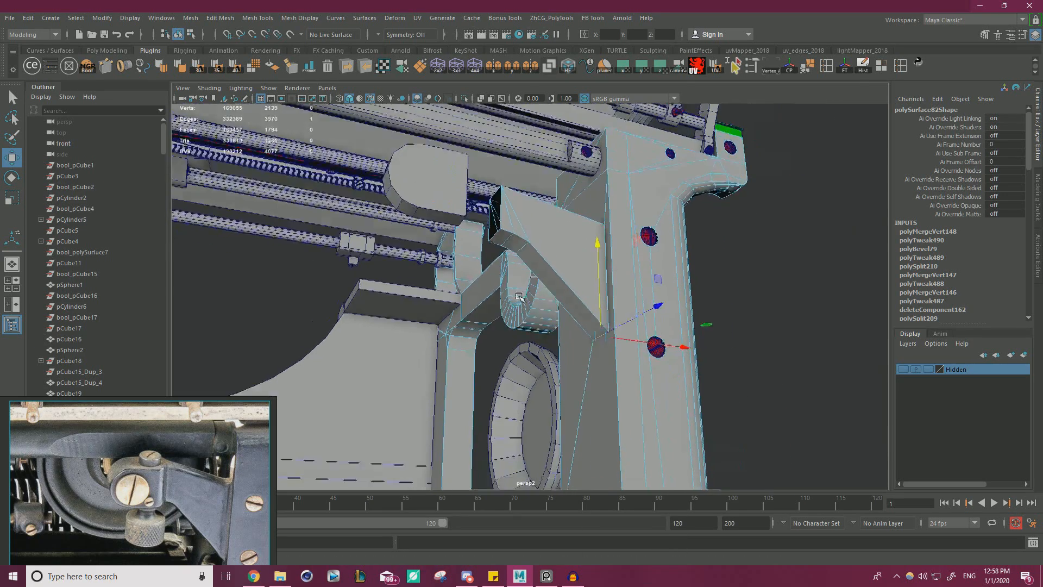
alt+drag(519, 297, 480, 298)
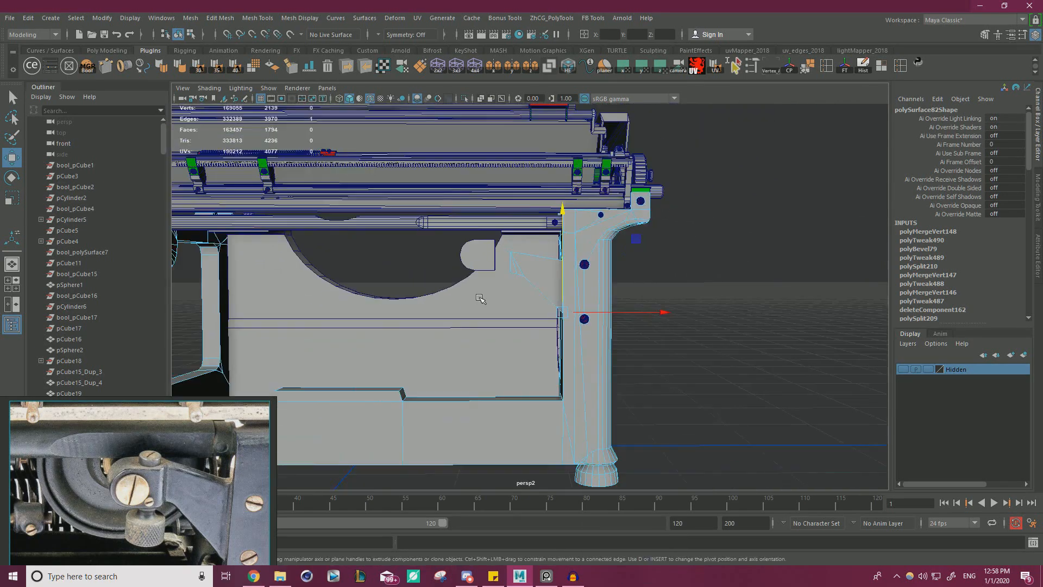
scroll(480, 299, up, 3)
drag(589, 267, 589, 268)
scroll(536, 261, up, 3)
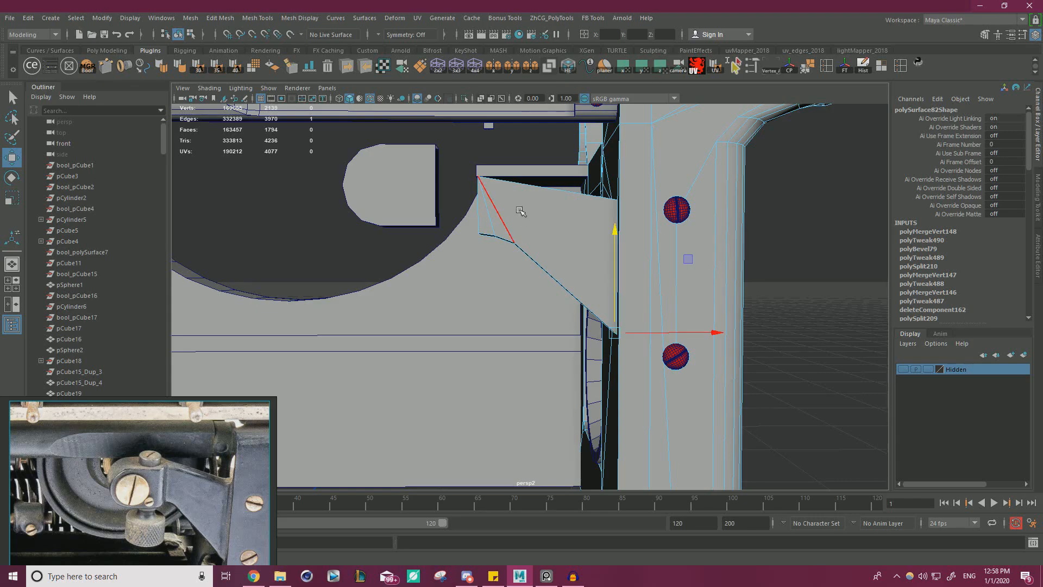
Place the reference photo beside the bracket arm and nudge the outer bevel edge on the underside to match it.
alt+drag(517, 211, 590, 174)
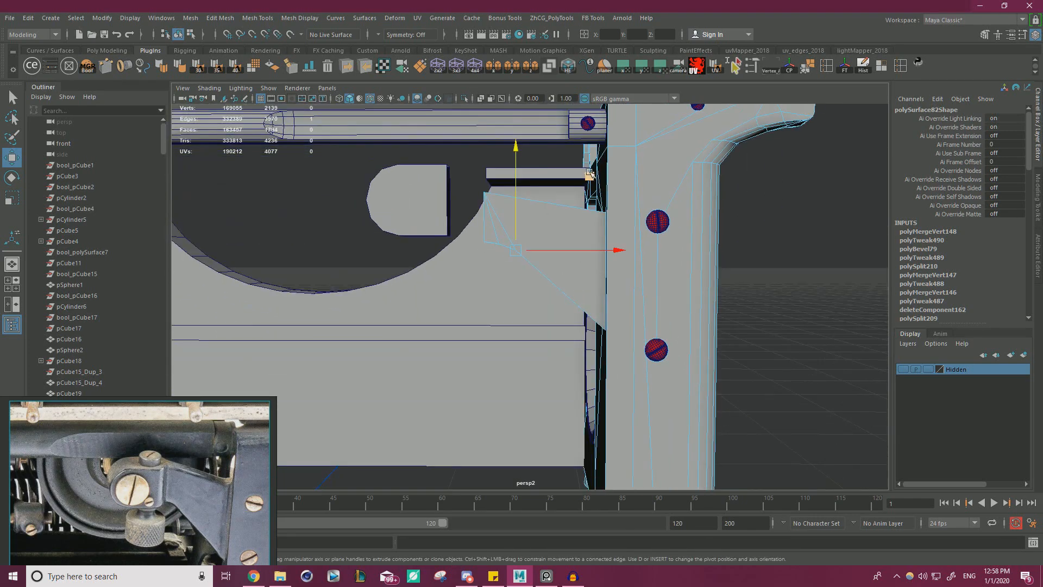
right_drag(230, 500, 356, 235)
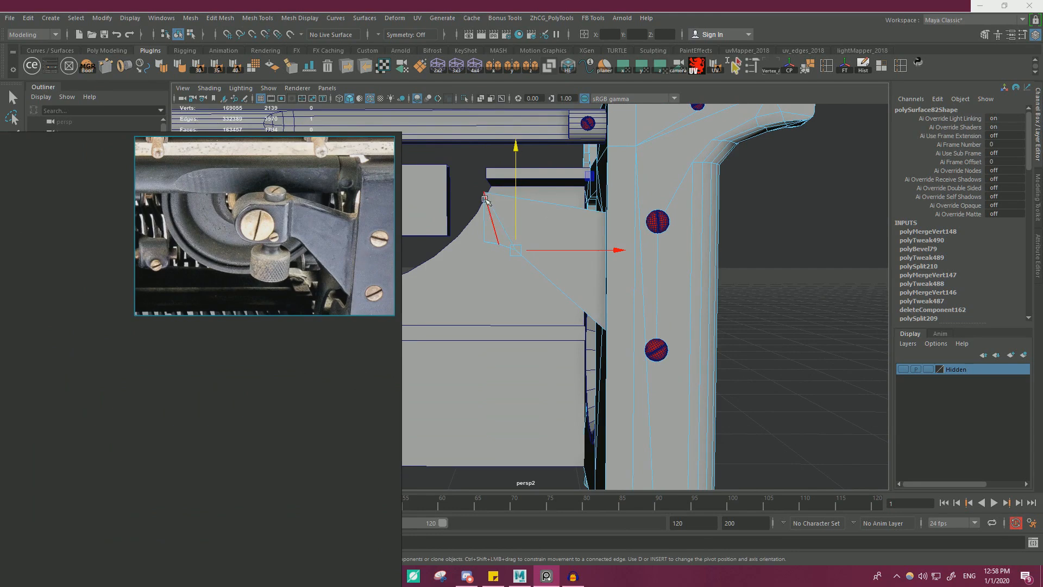
click(515, 206)
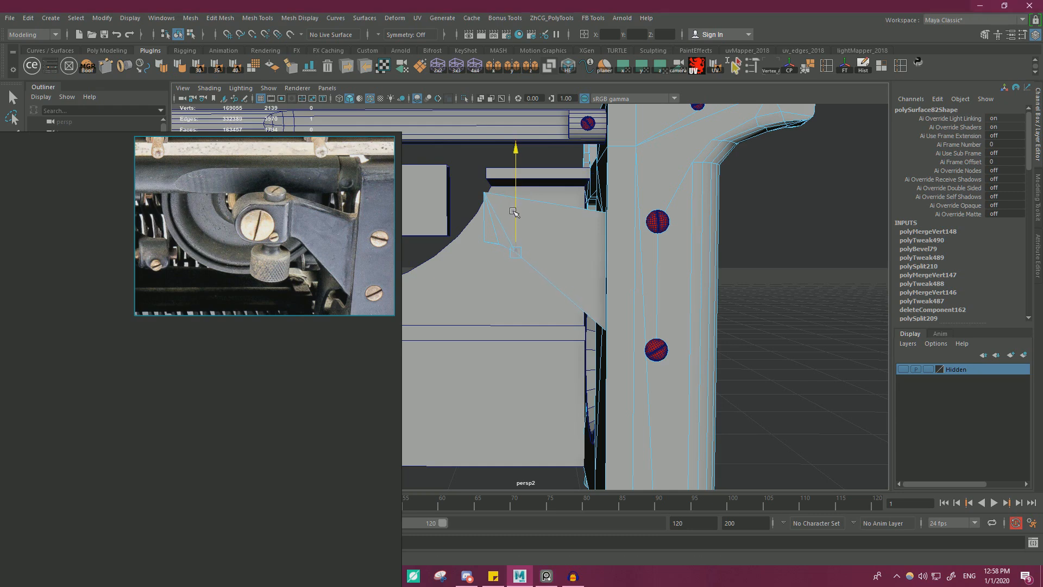
alt+drag(515, 206, 560, 152)
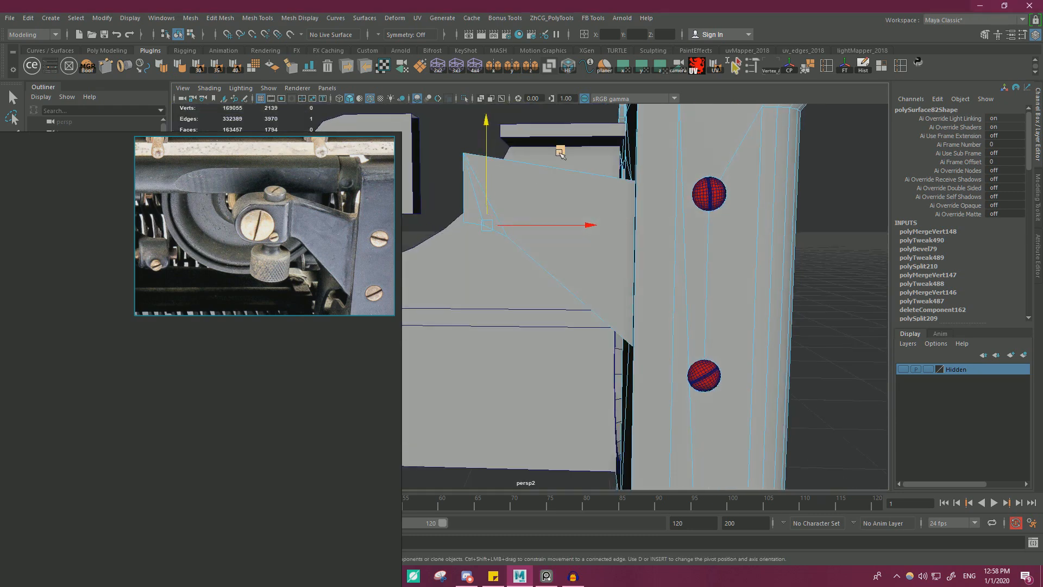
middle_drag(560, 152, 561, 150)
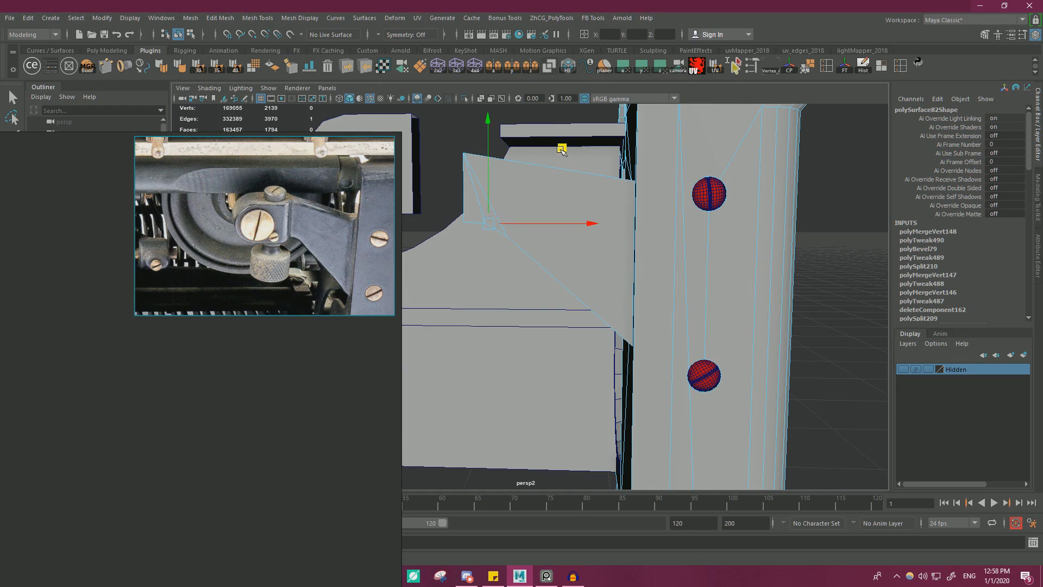
alt+drag(479, 204, 510, 240)
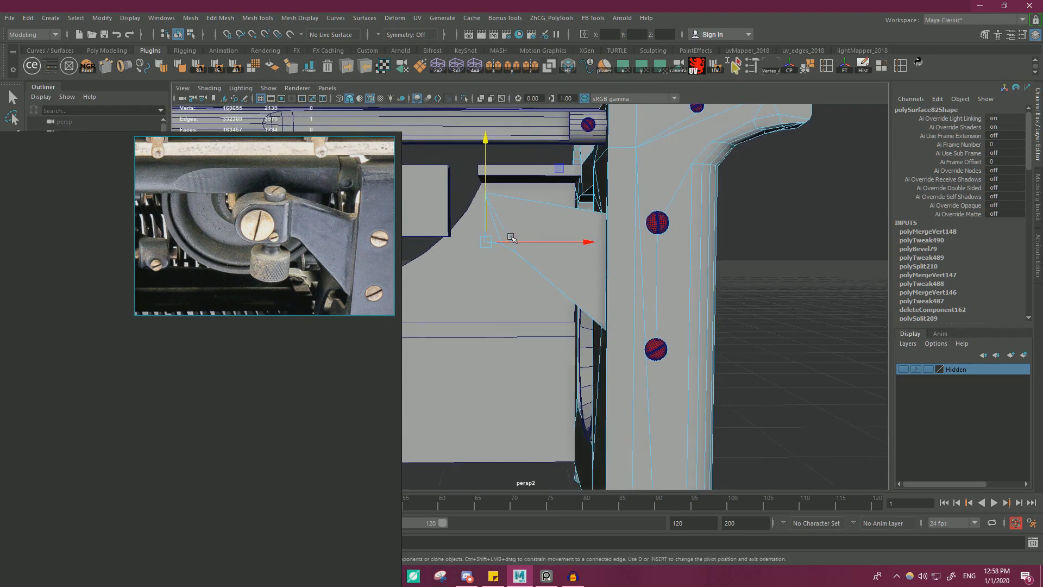
Move the free-end vertices slightly toward the upright and put the reference photo back in the lower corner.
right_drag(517, 226, 468, 230)
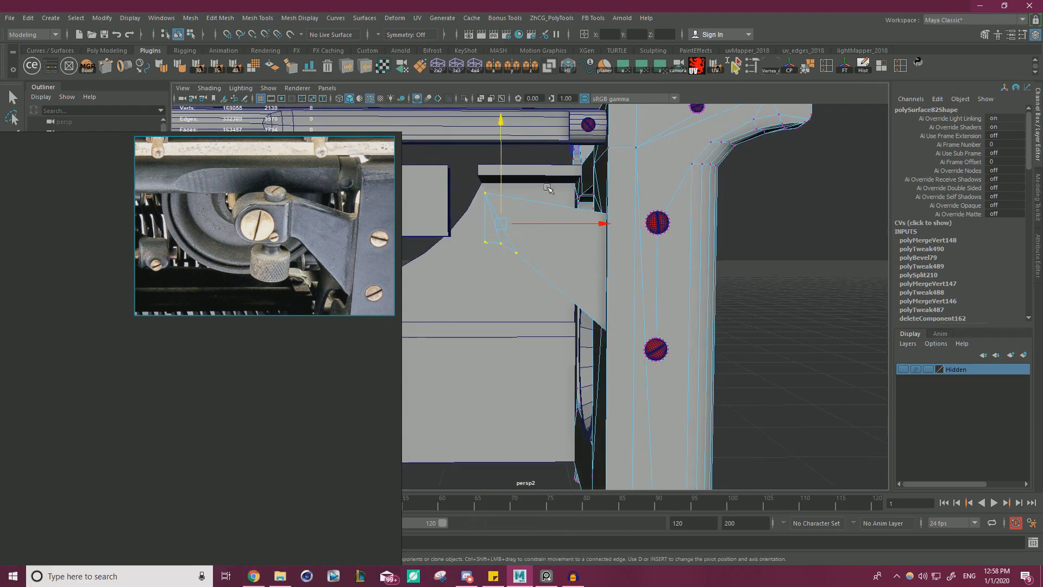
drag(568, 224, 597, 234)
right_drag(259, 272, 138, 505)
alt+drag(485, 341, 477, 311)
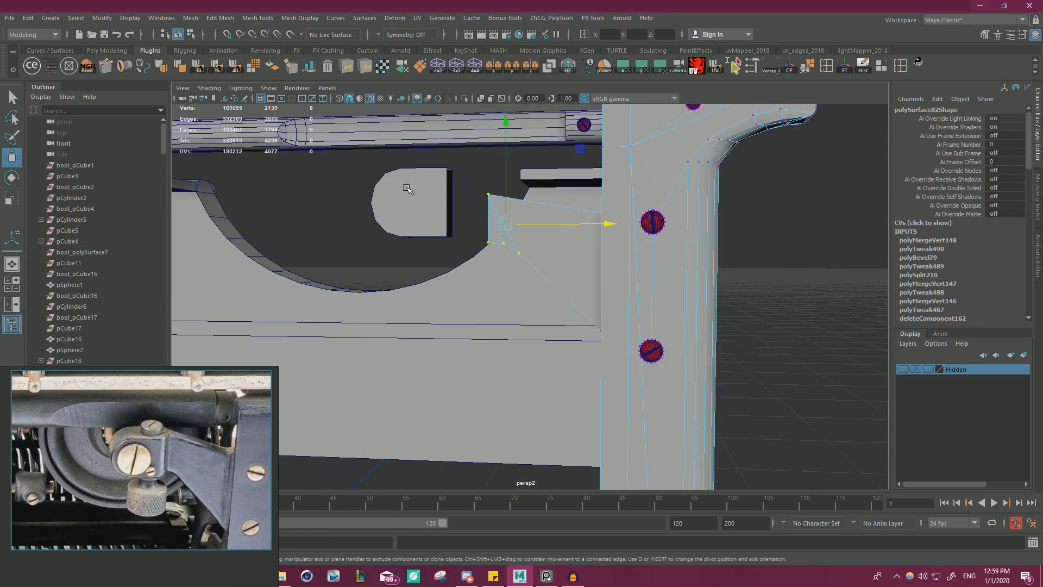
Delete the separate rounded plate beside the bracket arm's free end.
right_drag(408, 188, 446, 210)
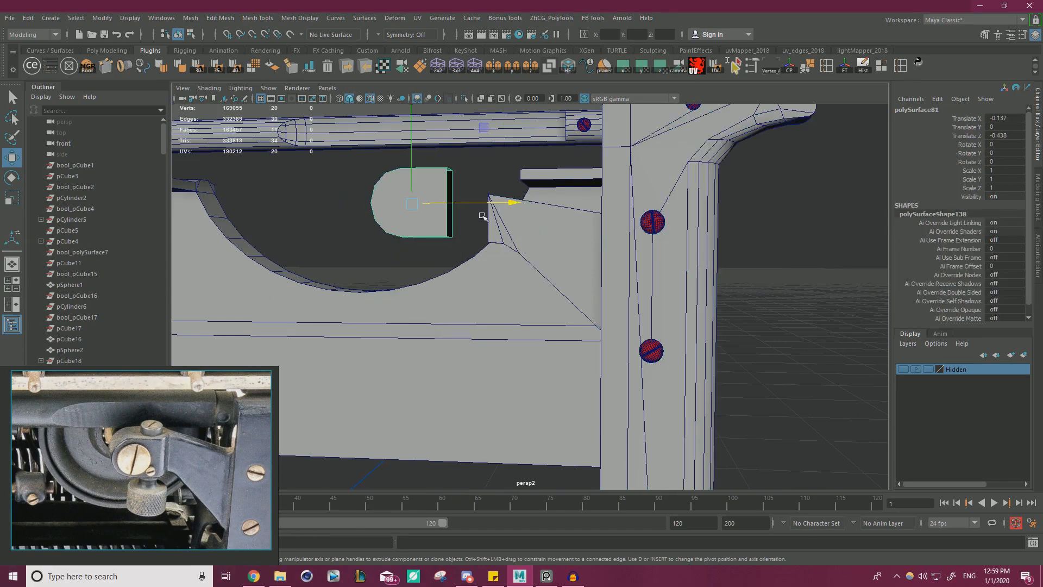
mouse_move(482, 216)
alt+mouse_down()
mouse_move(468, 223)
mouse_move(489, 211)
mouse_move(480, 203)
alt+mouse_up()
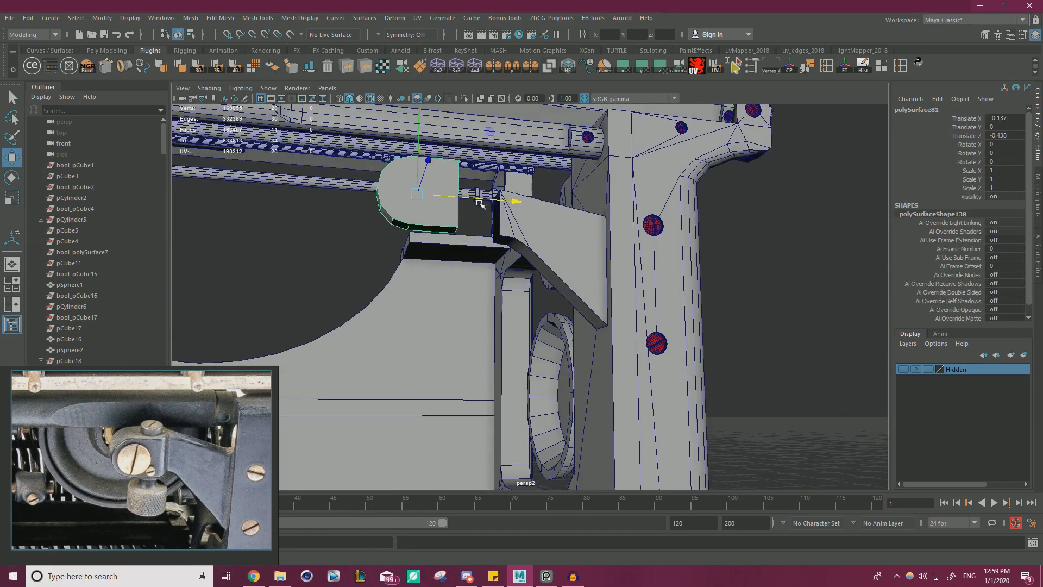
key(Delete)
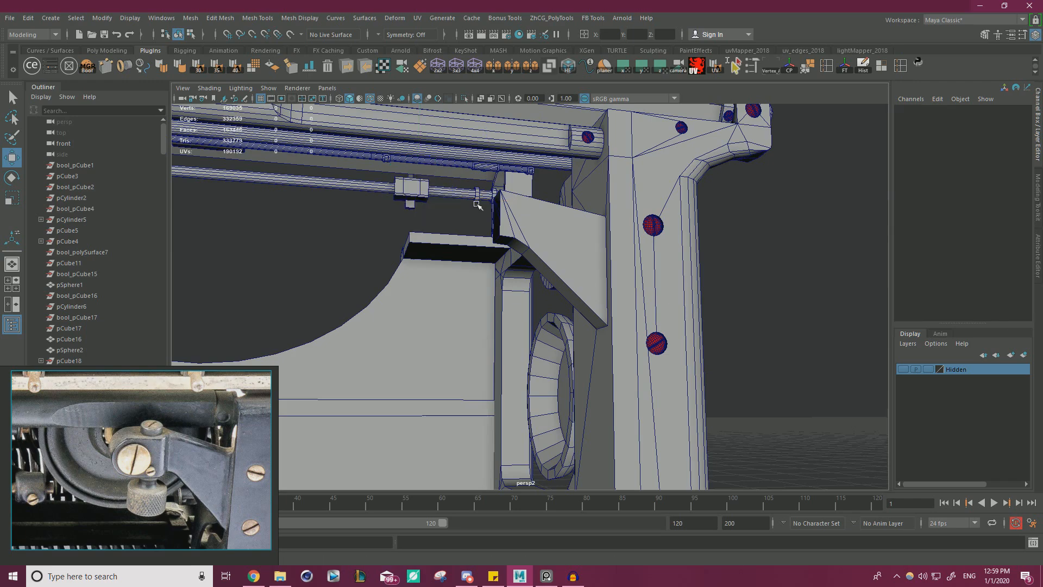
Extrude the open border edges at the bracket arm's free end outward to start the clamp block, using the enlarged reference photo.
alt+drag(514, 220, 531, 237)
alt+right_drag(531, 237, 581, 237)
click(490, 165)
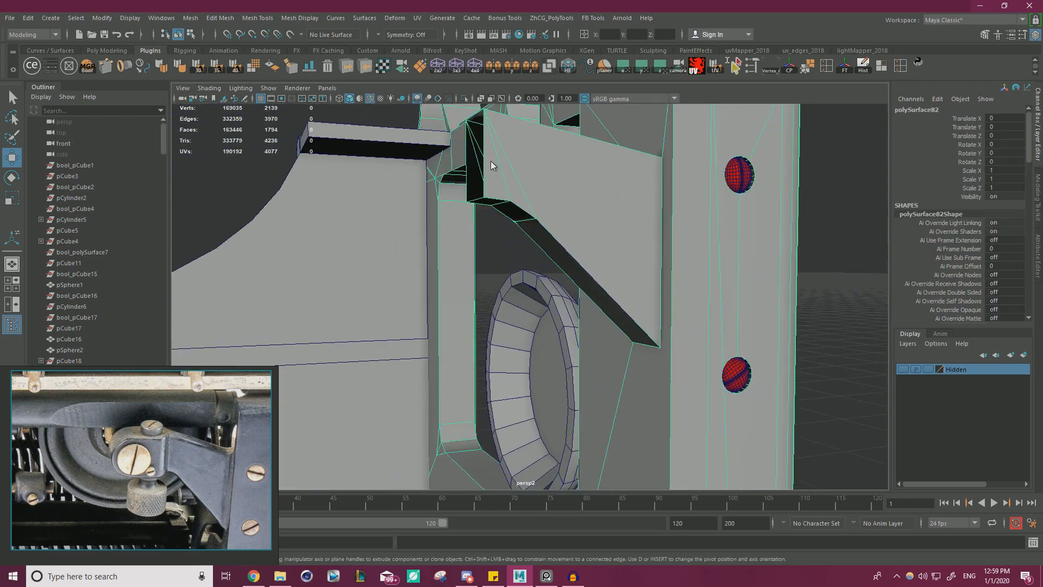
right_drag(490, 165, 491, 142)
click(491, 168)
double_click(490, 168)
alt+drag(490, 168, 534, 163)
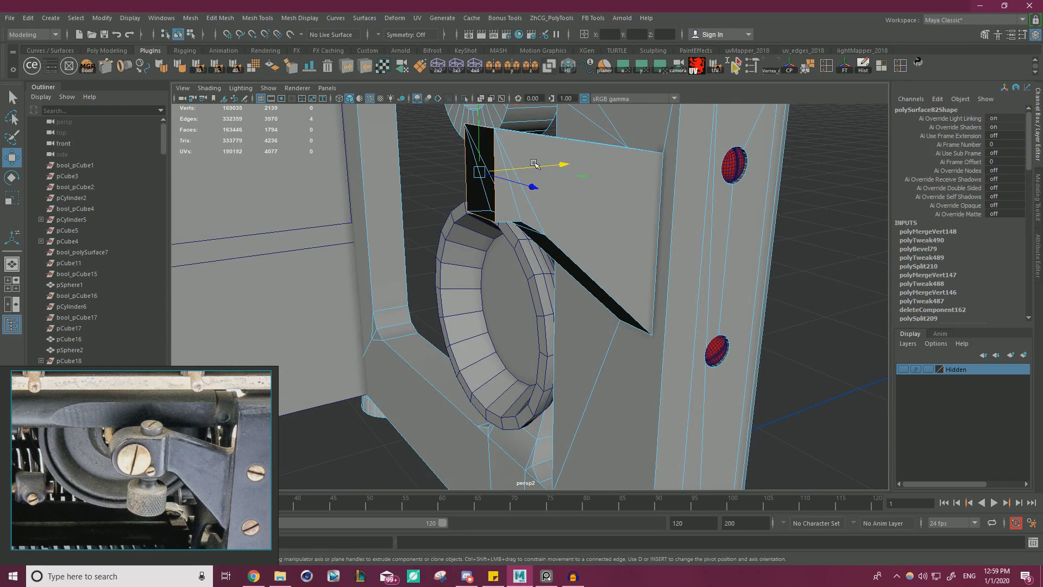
alt+drag(534, 164, 623, 247)
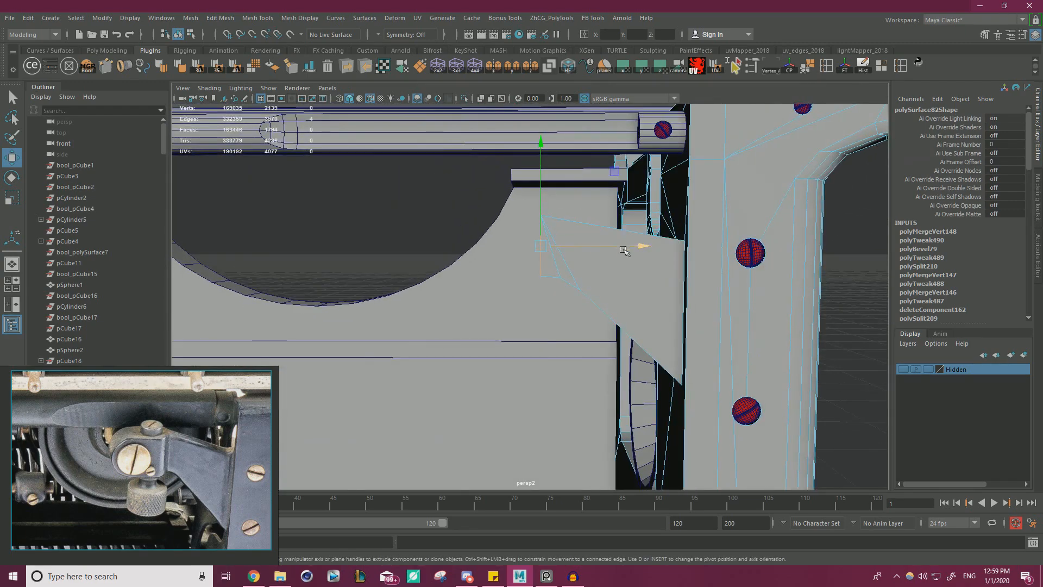
scroll(164, 475, up, 5)
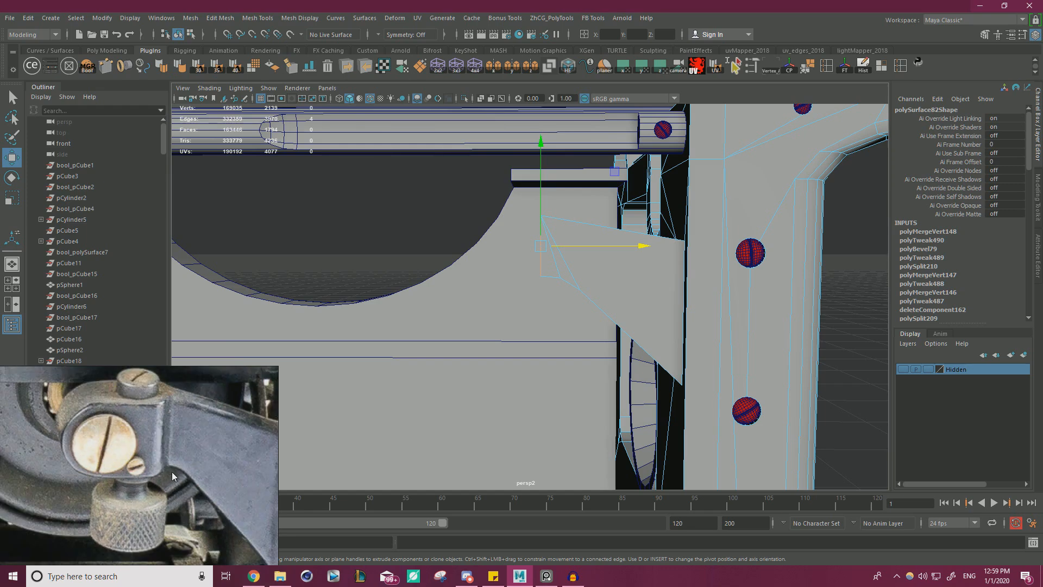
alt+right_drag(672, 308, 558, 286)
alt+drag(558, 286, 538, 280)
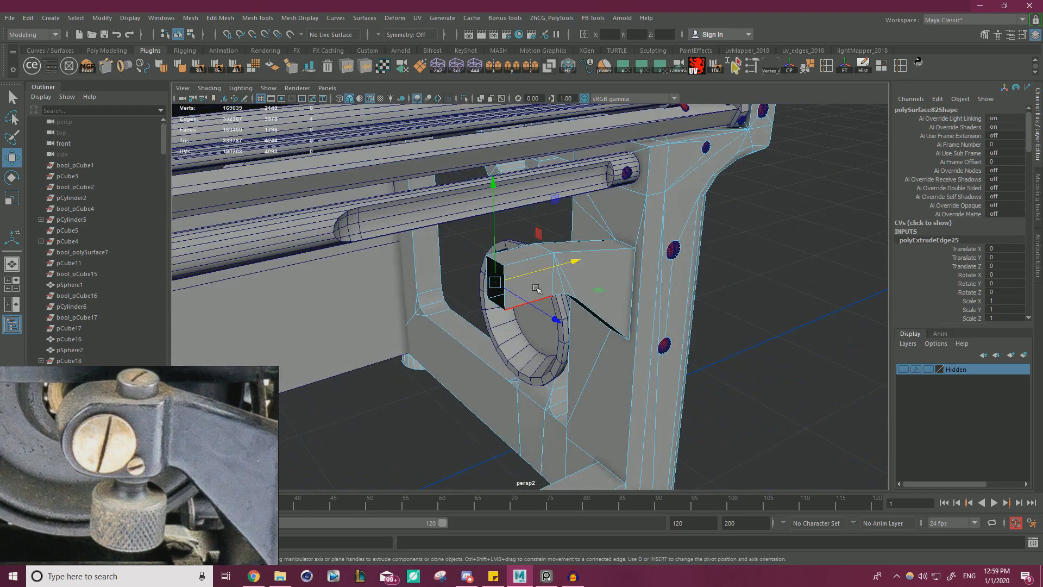
Extrude the faces around the arm's new end section with a thickness of 0.4 to thicken the clamp block.
right_drag(524, 263, 525, 290)
drag(532, 284, 522, 275)
alt+drag(503, 274, 573, 340)
key(ctrl+e)
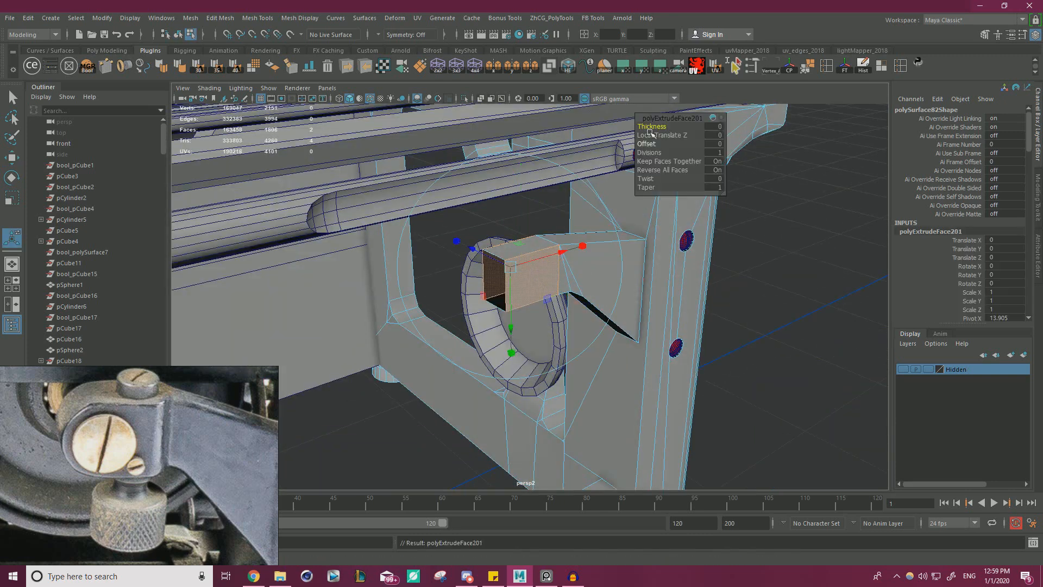
drag(652, 126, 654, 127)
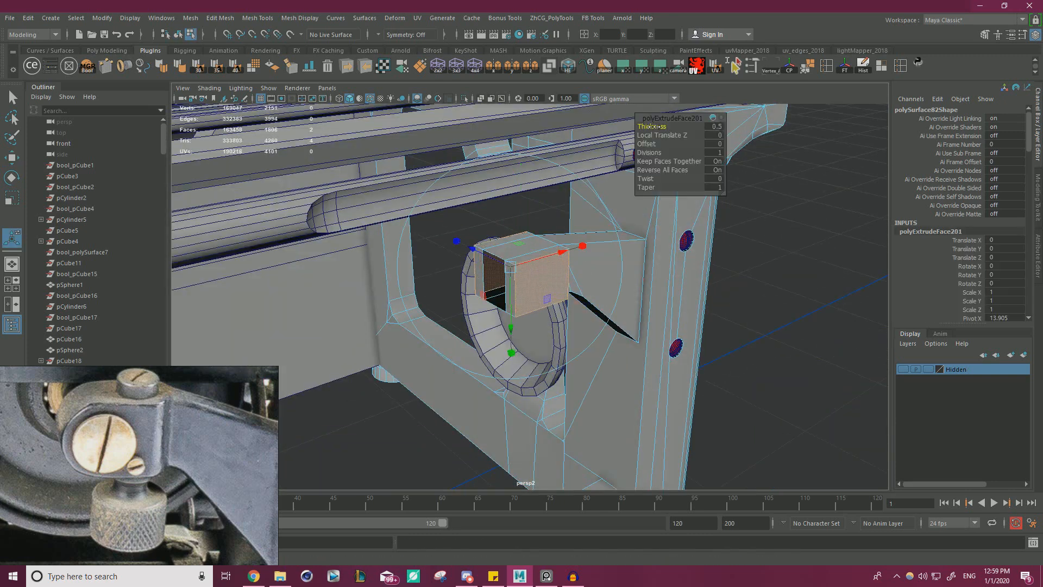
drag(652, 126, 651, 126)
alt+drag(577, 228, 531, 200)
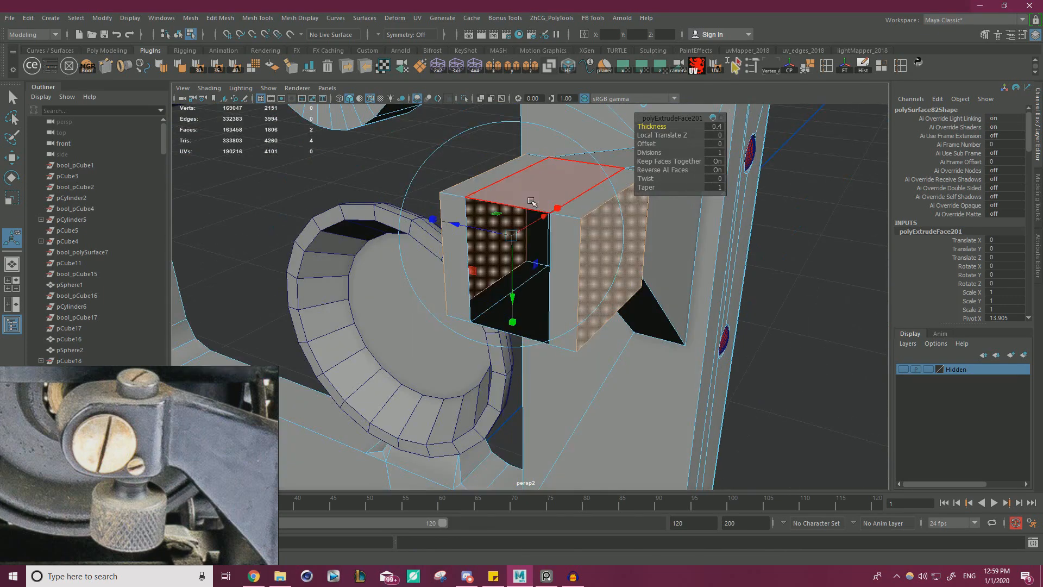
Fill the open border at the clamp block's free end with a face.
right_drag(531, 200, 506, 340)
double_click(547, 213)
key(w)
right_drag(566, 225, 522, 226)
Snap the inner vertices on the block's end face to its outer corners and merge the overlapping vertices.
click(553, 218)
drag(555, 222, 574, 221)
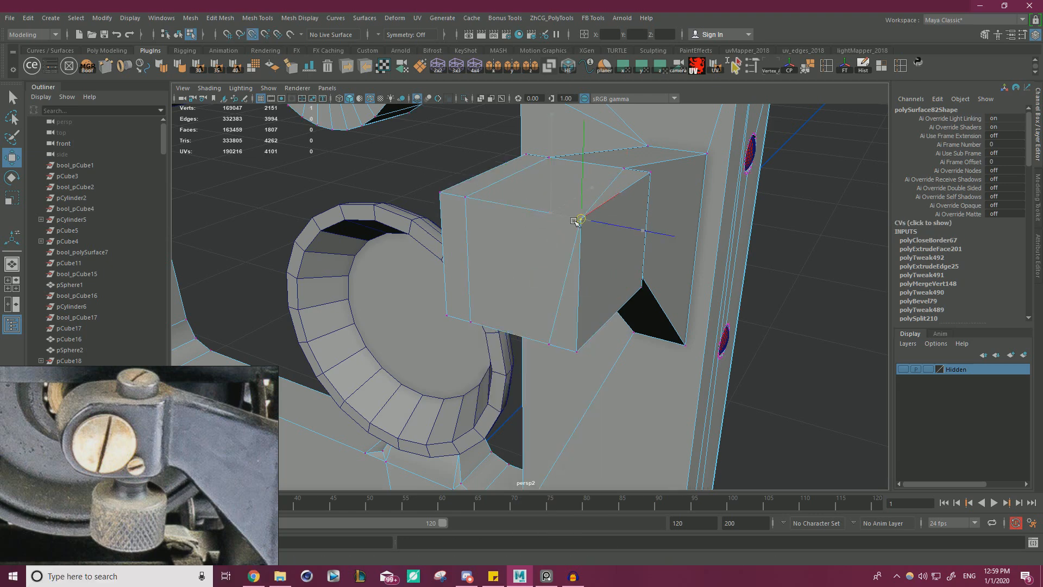
click(551, 344)
drag(551, 345, 575, 351)
click(465, 198)
drag(465, 198, 459, 198)
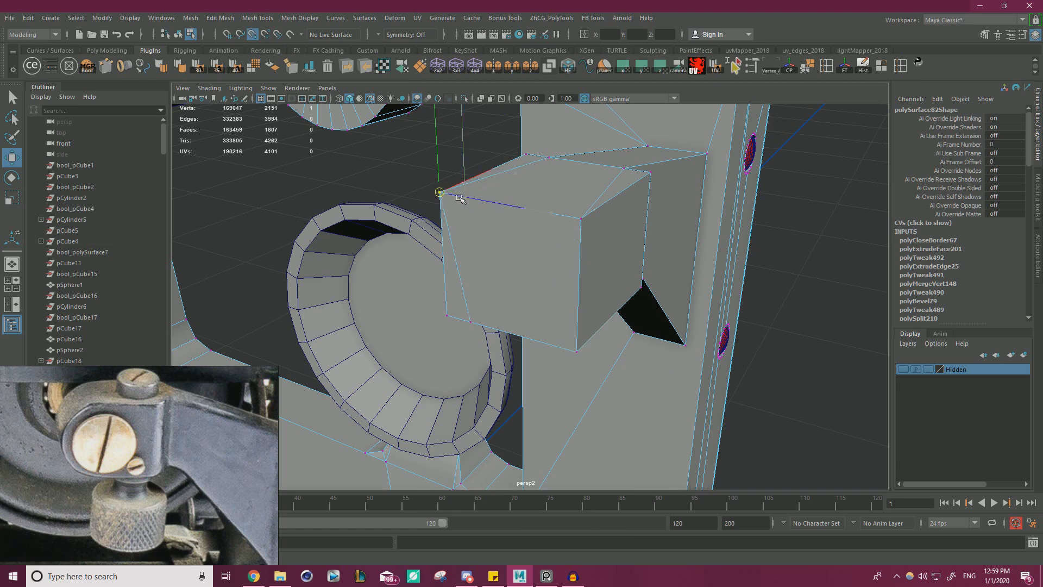
click(476, 325)
drag(472, 324, 684, 191)
shift+right_drag(550, 248, 604, 199)
alt+drag(581, 263, 601, 287)
Scale the clamp block's front and back faces together to adjust the block's depth.
right_click(511, 263)
click(500, 293)
key(r)
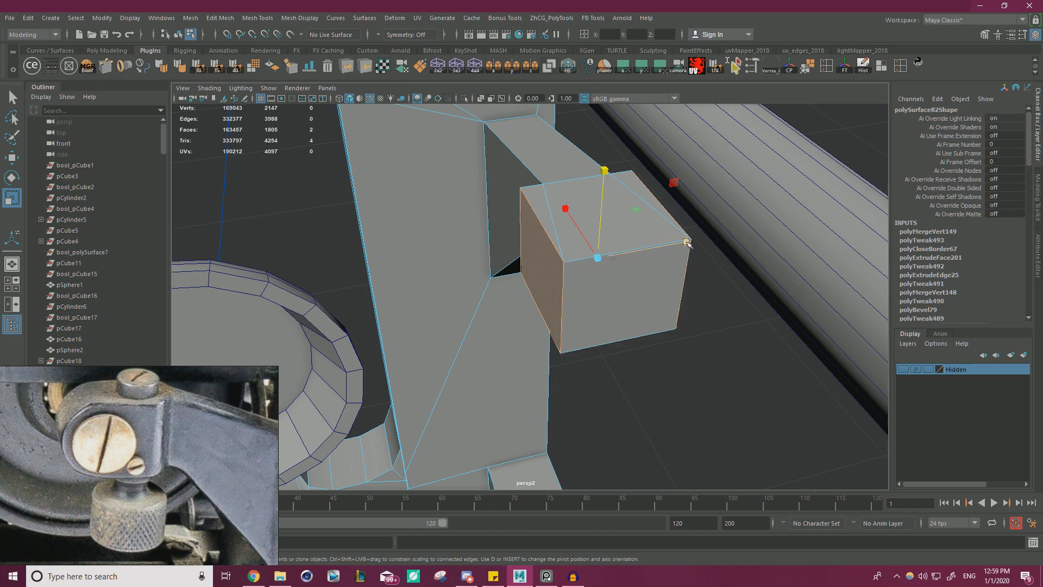
drag(685, 241, 505, 196)
Extrude the clamp block's top and bottom faces by a thickness of about 0.1.
shift+click(532, 275)
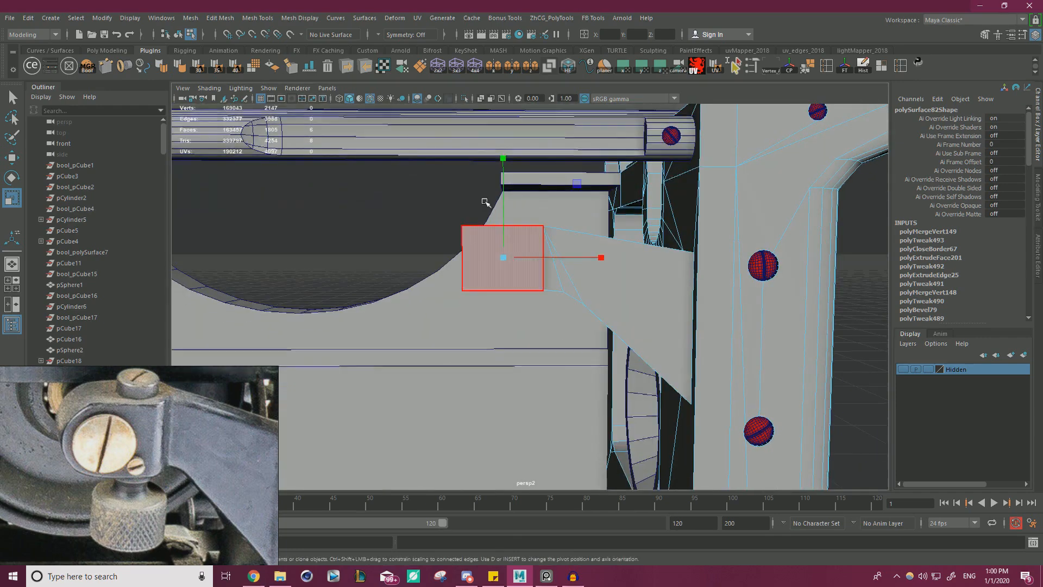
alt+drag(514, 195, 561, 248)
key(ctrl+e)
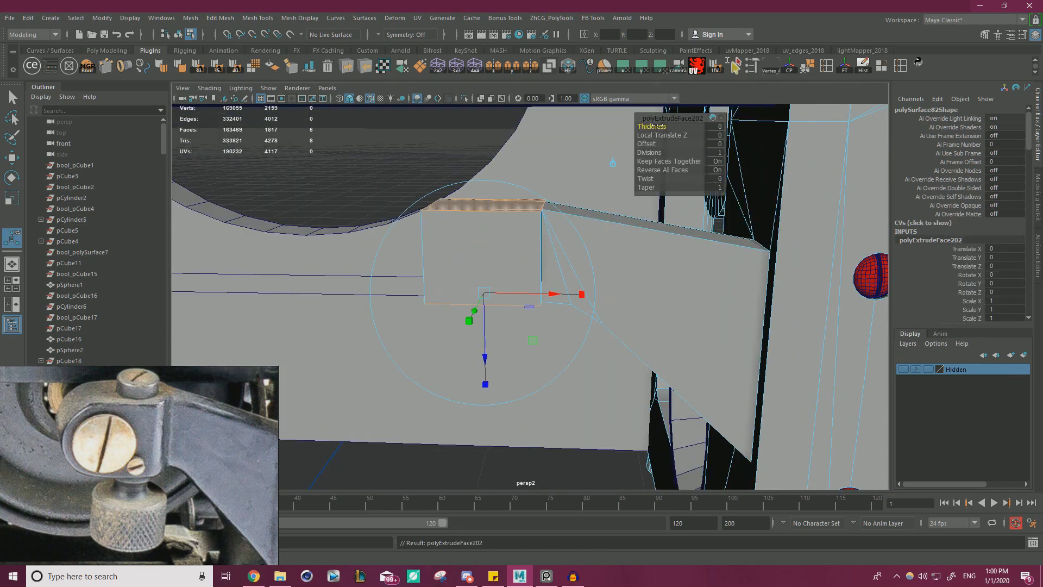
drag(652, 126, 660, 126)
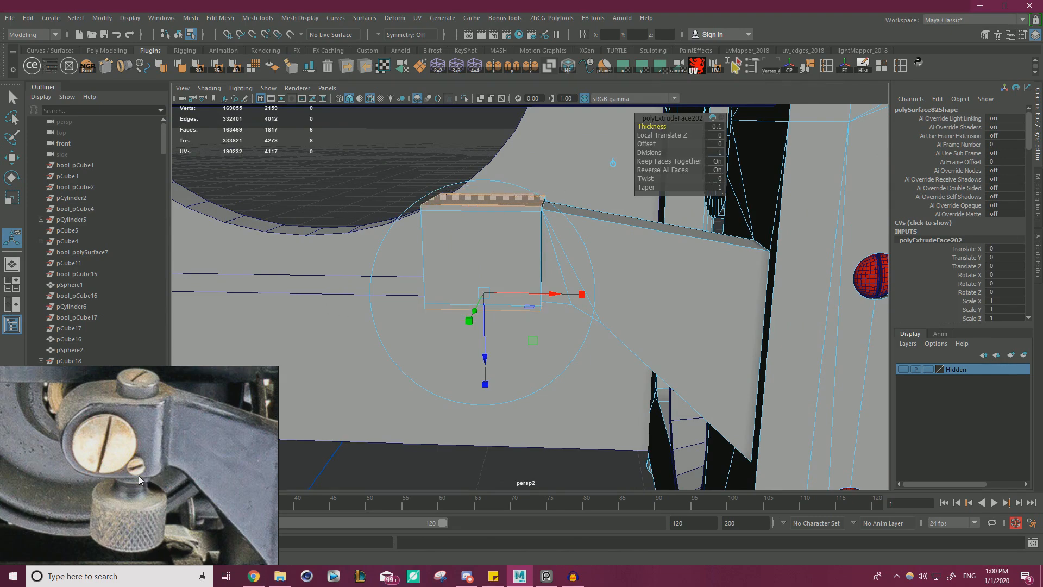
alt+drag(635, 274, 525, 238)
drag(674, 128, 660, 126)
alt+drag(501, 208, 527, 225)
Snap the leftover vertices at the block's front free-end corners to the extruded upper and lower corners.
scroll(530, 247, up, 3)
right_drag(480, 170, 434, 169)
click(501, 159)
key(w)
drag(500, 158, 500, 132)
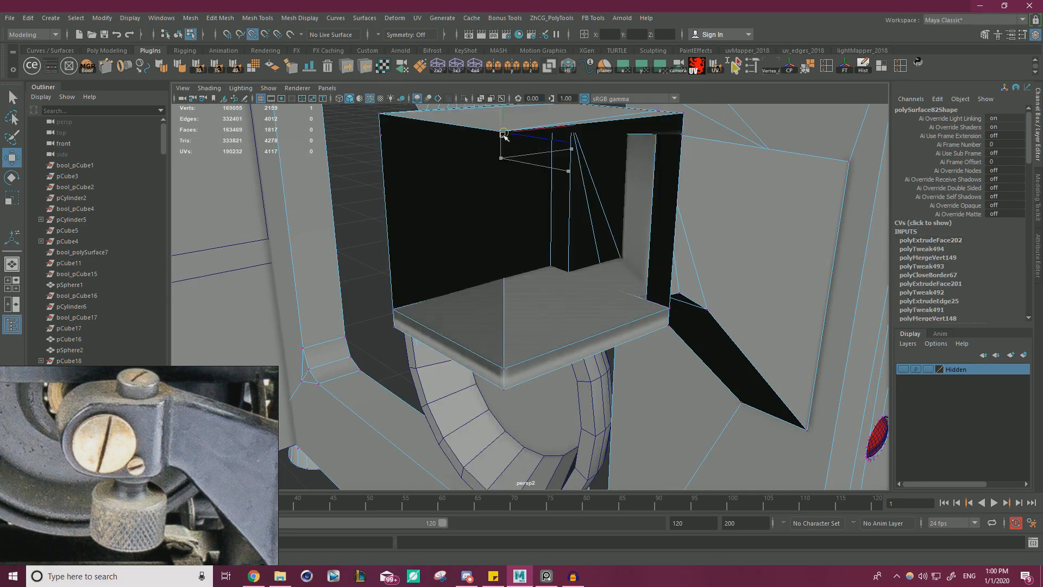
click(505, 367)
drag(504, 368, 505, 390)
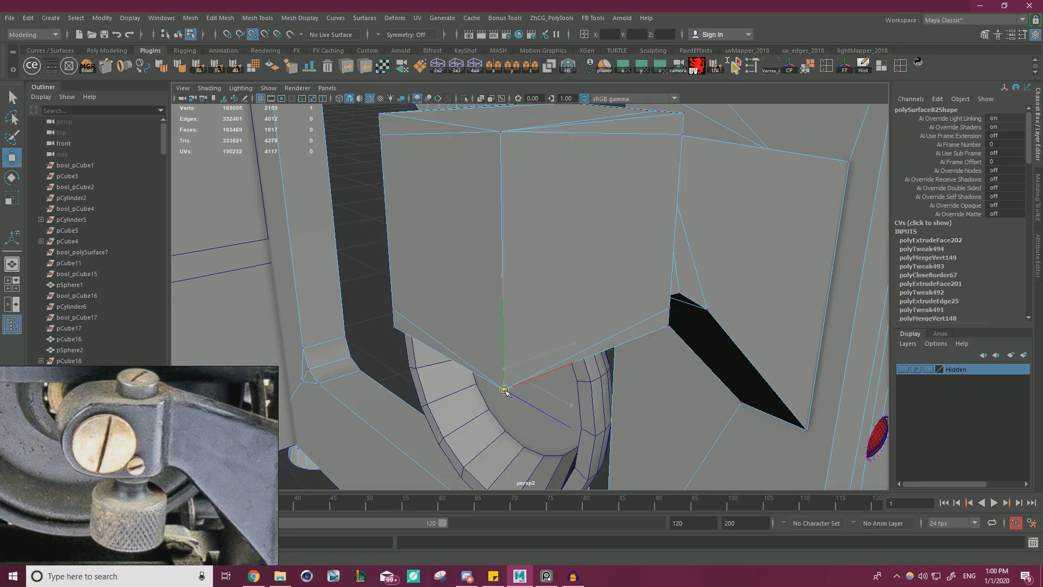
Snap the leftover vertices at the block's rear free-end corners to the extruded corners and merge the overlapping vertices.
click(391, 309)
key(v)
drag(393, 309, 382, 127)
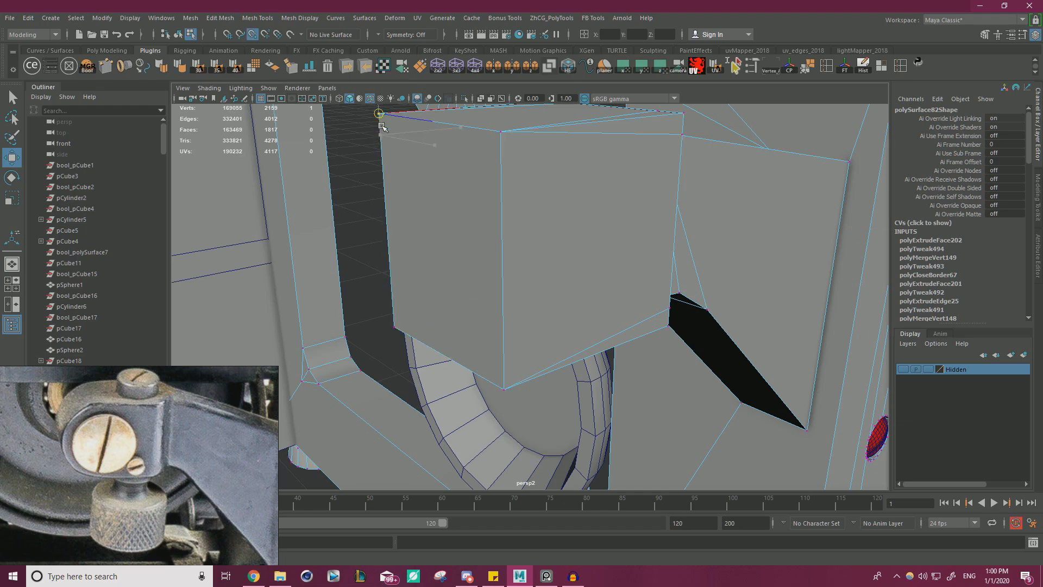
alt+drag(504, 190, 433, 212)
alt+right_drag(433, 212, 408, 210)
alt+drag(407, 210, 429, 217)
drag(397, 369, 557, 205)
shift+right_drag(508, 263, 539, 213)
alt+drag(499, 272, 536, 265)
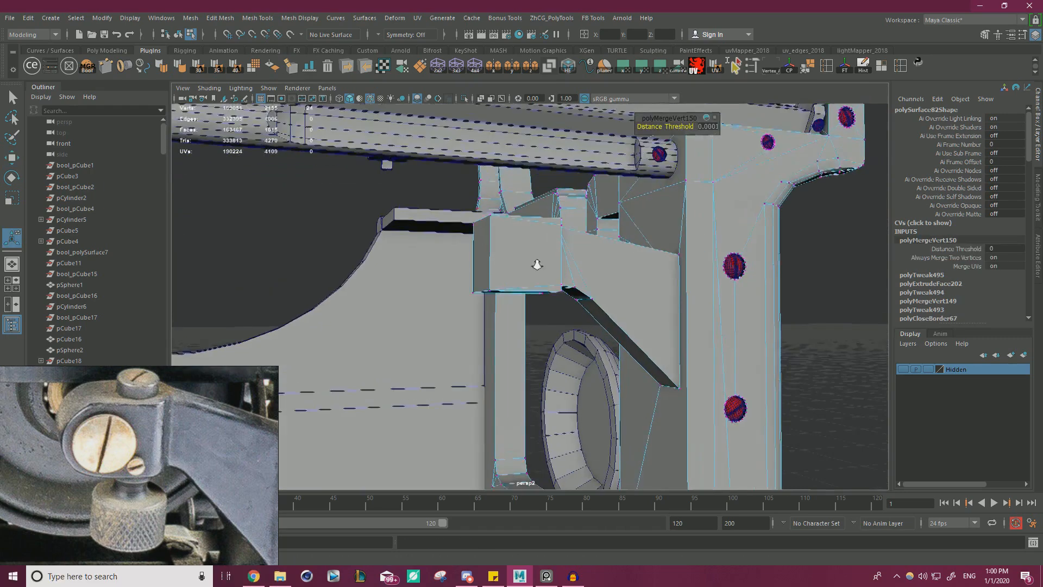
Move the clamp block's end face outward to lengthen the block away from the arm.
alt+right_drag(537, 264, 553, 261)
right_drag(509, 236, 509, 260)
click(477, 251)
alt+drag(516, 255, 472, 273)
alt+right_drag(535, 270, 508, 267)
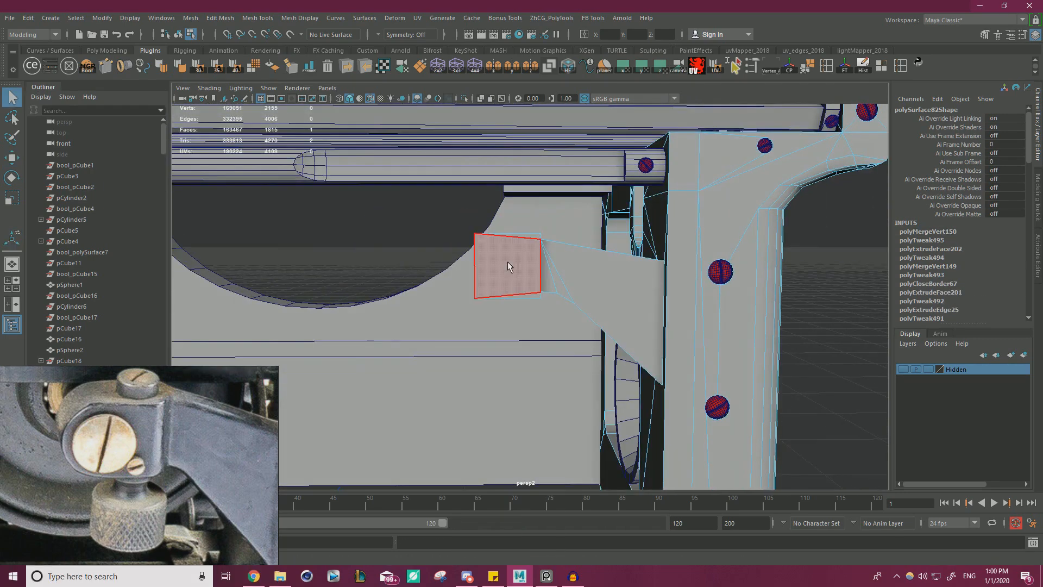
key(w)
drag(574, 265, 543, 304)
Try to round the block's free end by beveling its upper and lower edges with fraction 1 and 4 segments.
right_drag(538, 259, 536, 230)
click(521, 236)
alt+drag(521, 275, 547, 203)
shift+click(528, 287)
key(ctrl+b)
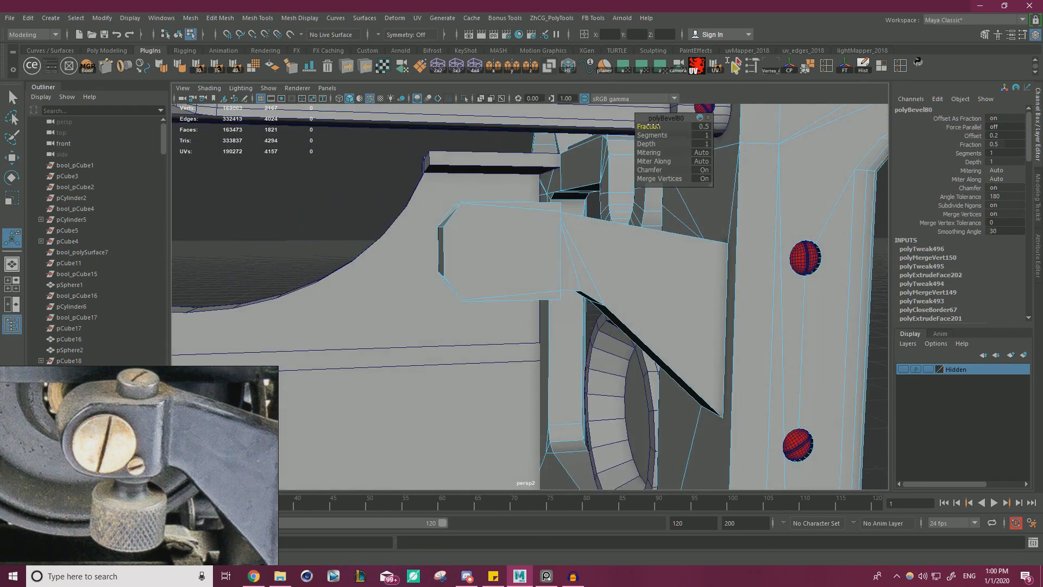
mouse_move(667, 126)
alt+mouse_down()
mouse_move(643, 169)
mouse_move(667, 135)
alt+mouse_up()
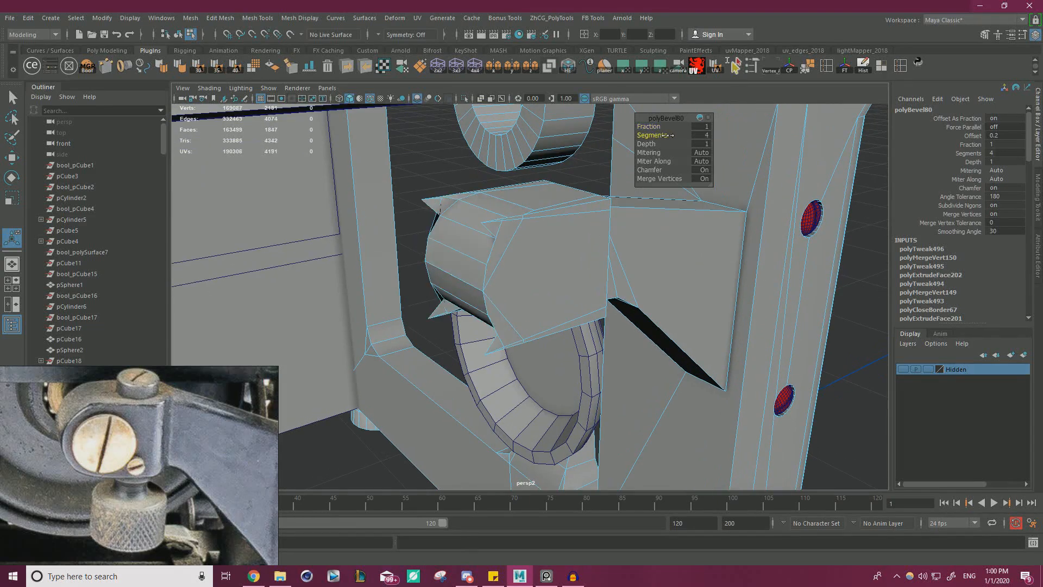
key(ctrl+z)
key(ctrl+z)
key(ctrl+z)
key(ctrl+z)
key(ctrl+z)
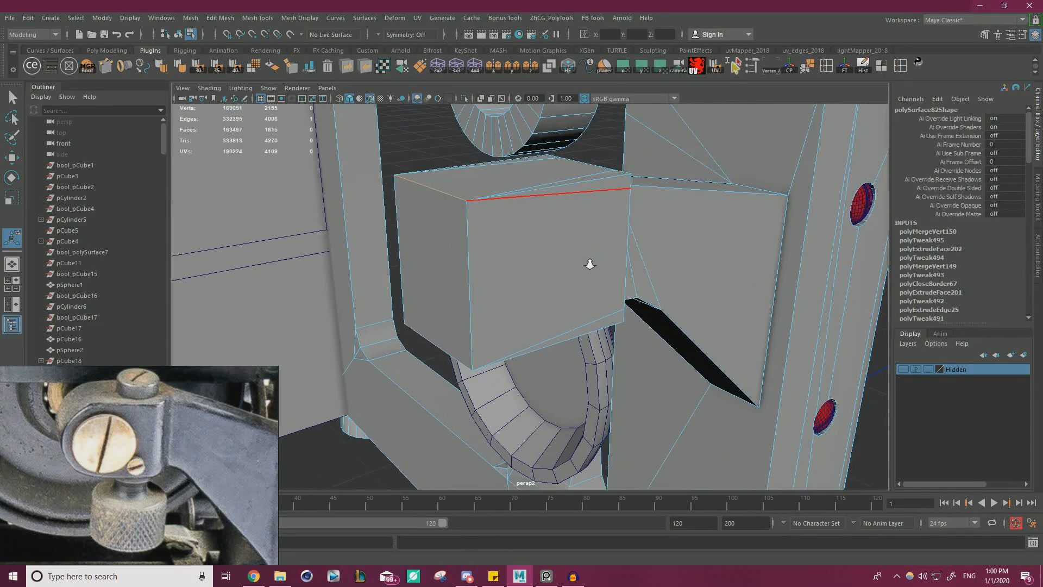
Inspect the block's upper edges and clean up the stray vertices at the upper front corner beside the arm.
scroll(590, 264, up, 2)
alt+middle_drag(590, 264, 593, 331)
scroll(593, 331, up, 3)
right_drag(468, 263, 426, 257)
click(459, 280)
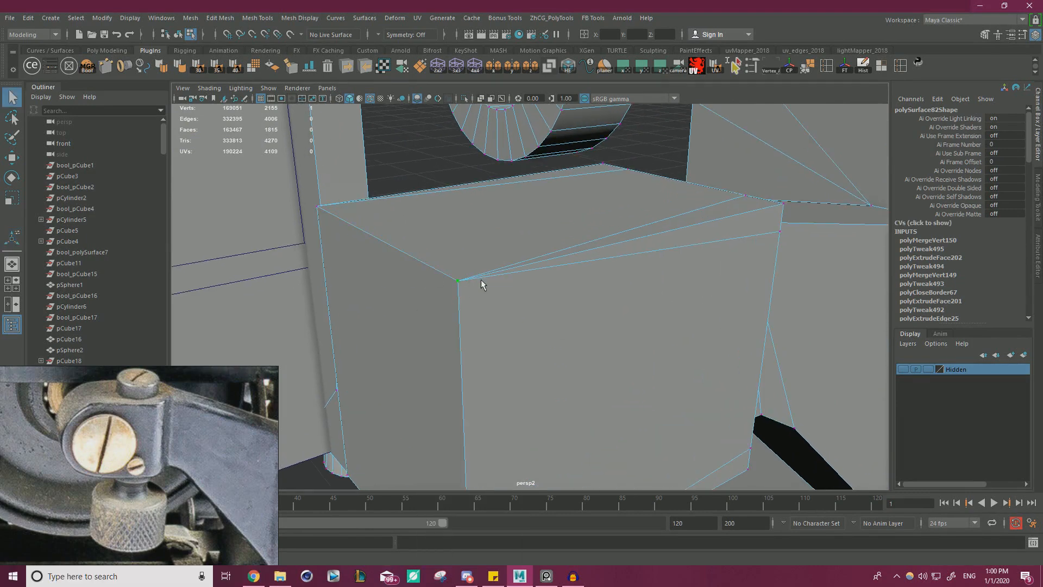
key(w)
drag(532, 265, 534, 265)
alt+drag(614, 293, 491, 299)
click(491, 253)
click(530, 267)
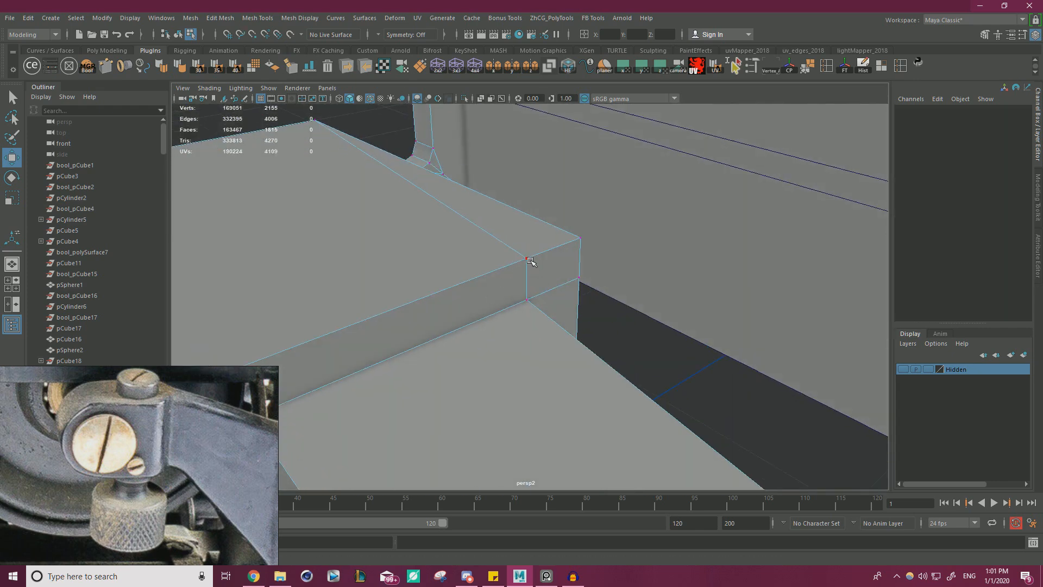
Snap the stray vertices at the block's upper rear corner beside the arm onto the outer corner.
click(529, 259)
middle_drag(505, 256, 575, 288)
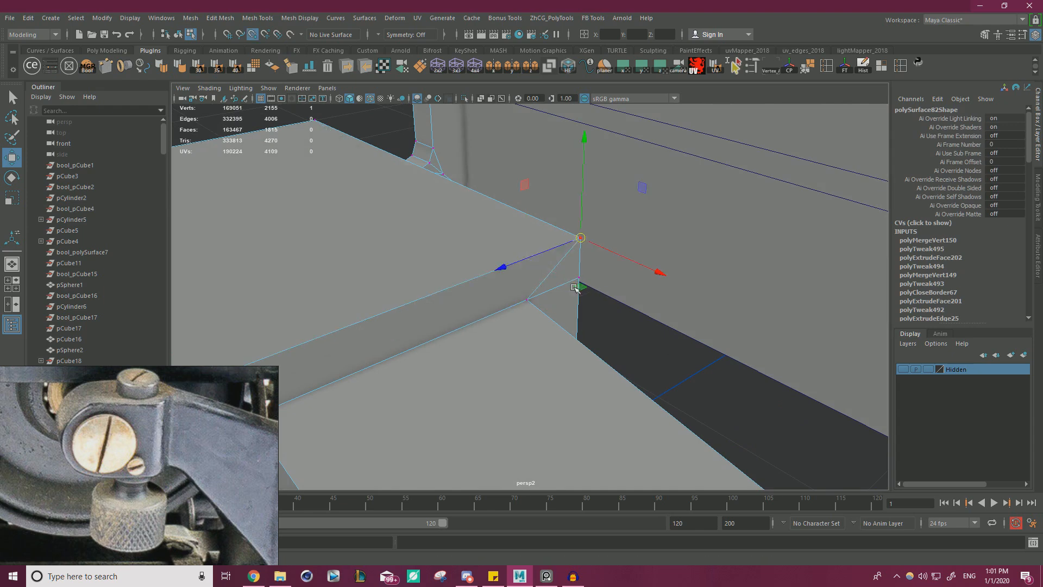
click(576, 277)
drag(580, 277, 580, 240)
alt+right_drag(616, 273, 538, 282)
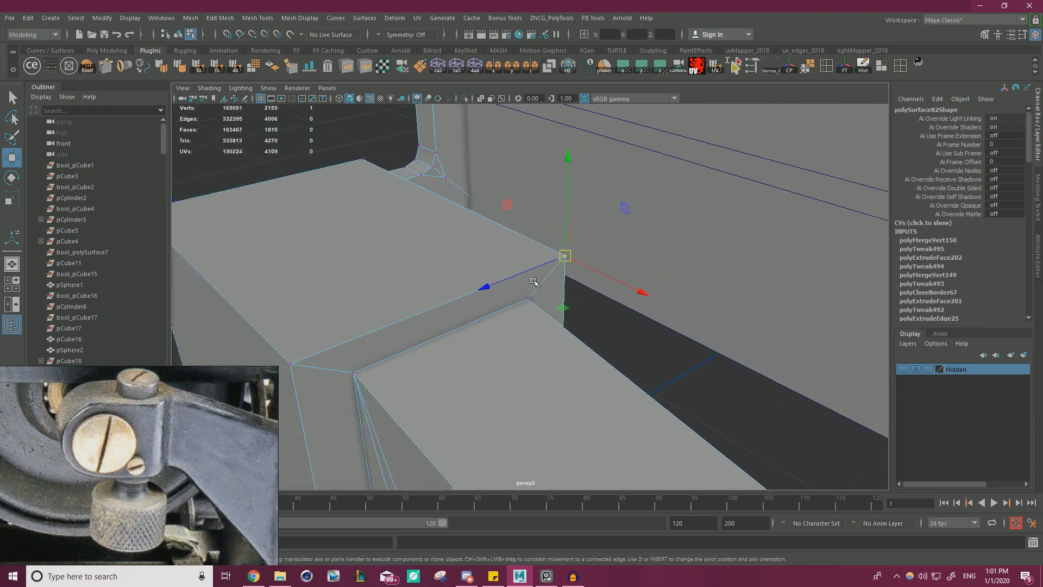
Snap the stray vertices at the block's lower front and rear corners beside the arm onto the outer corners.
alt+drag(538, 282, 497, 223)
click(437, 210)
key(v)
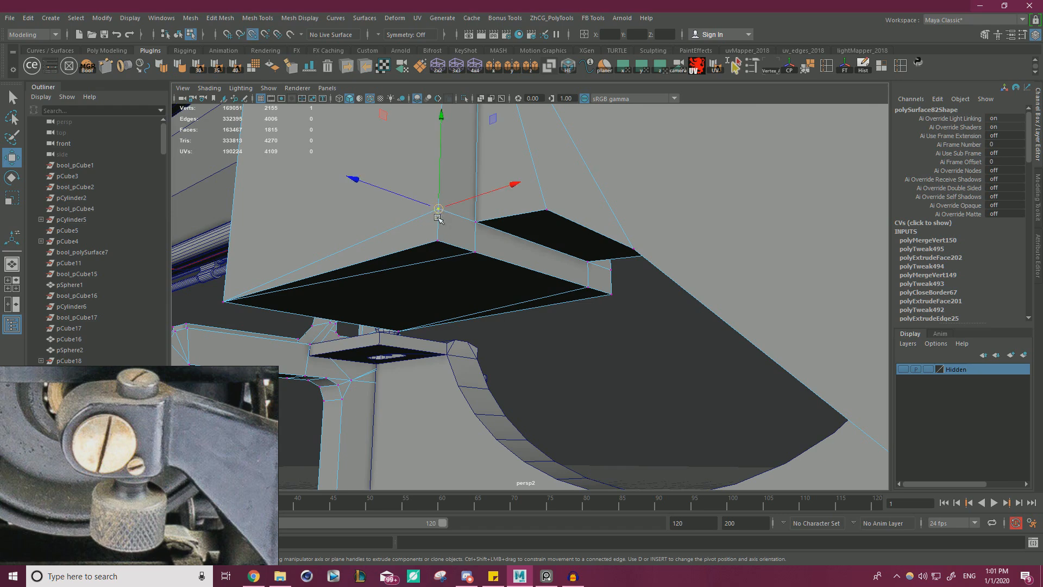
drag(437, 209, 433, 241)
click(476, 253)
key(v)
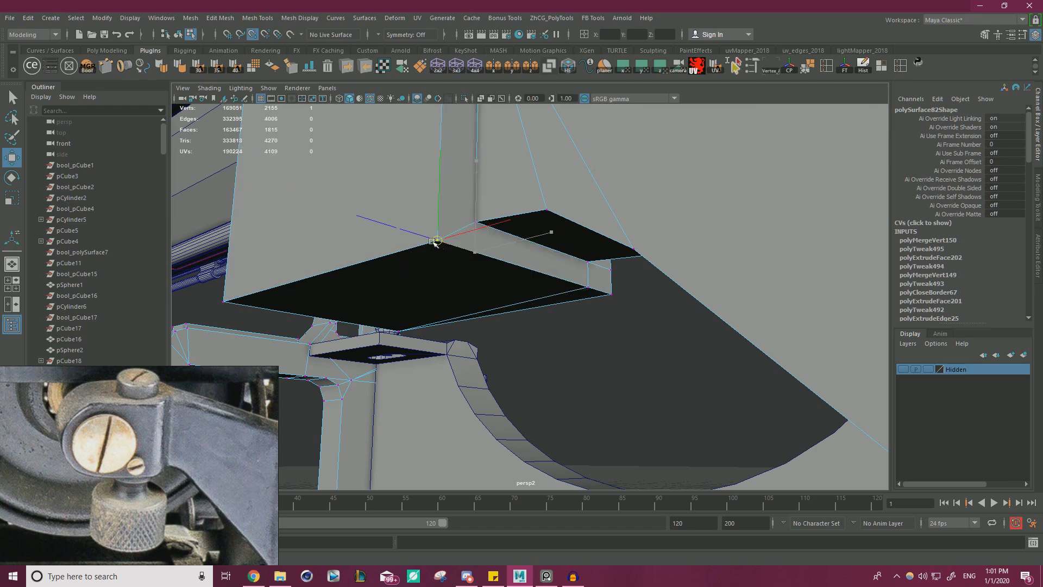
click(609, 270)
key(v)
drag(610, 268, 540, 346)
click(587, 287)
key(v)
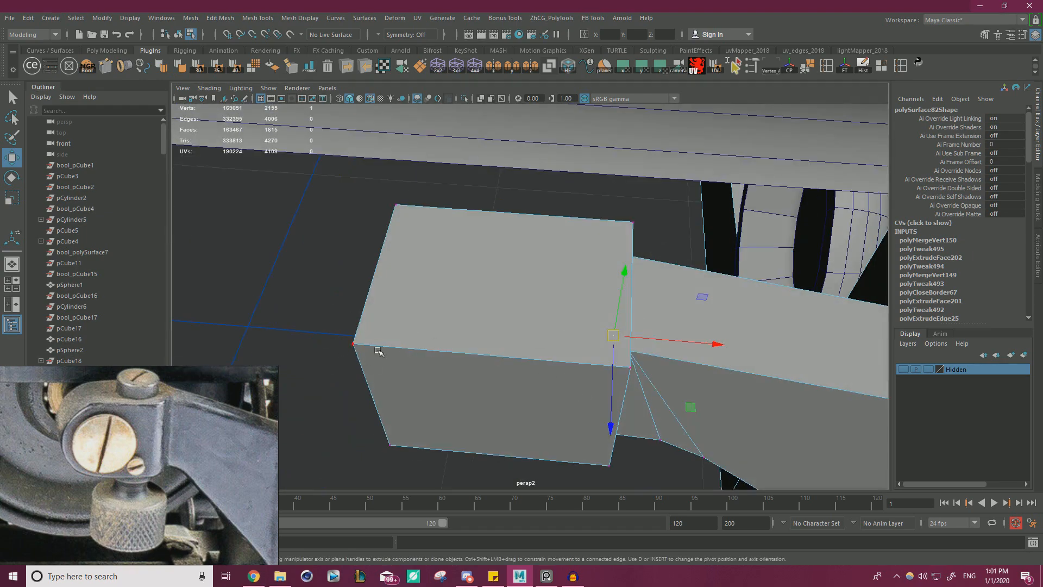
Select all the clamp block's vertices and merge the overlapping ones with a distance threshold of 0.0001.
alt+right_drag(434, 350, 380, 342)
alt+drag(380, 342, 407, 296)
drag(396, 421, 696, 171)
shift+right_click(525, 251)
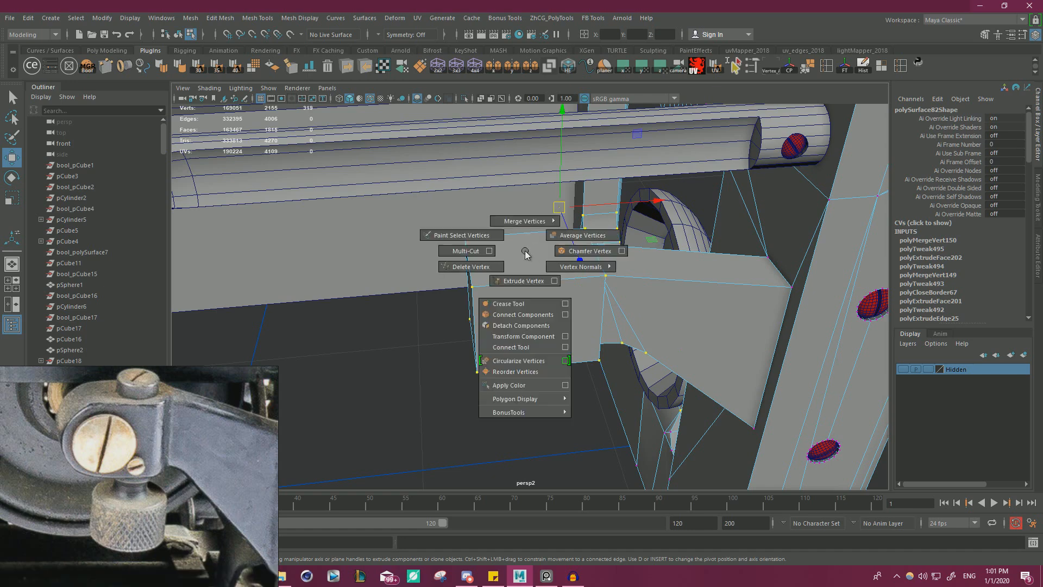
shift+right_drag(526, 254, 572, 199)
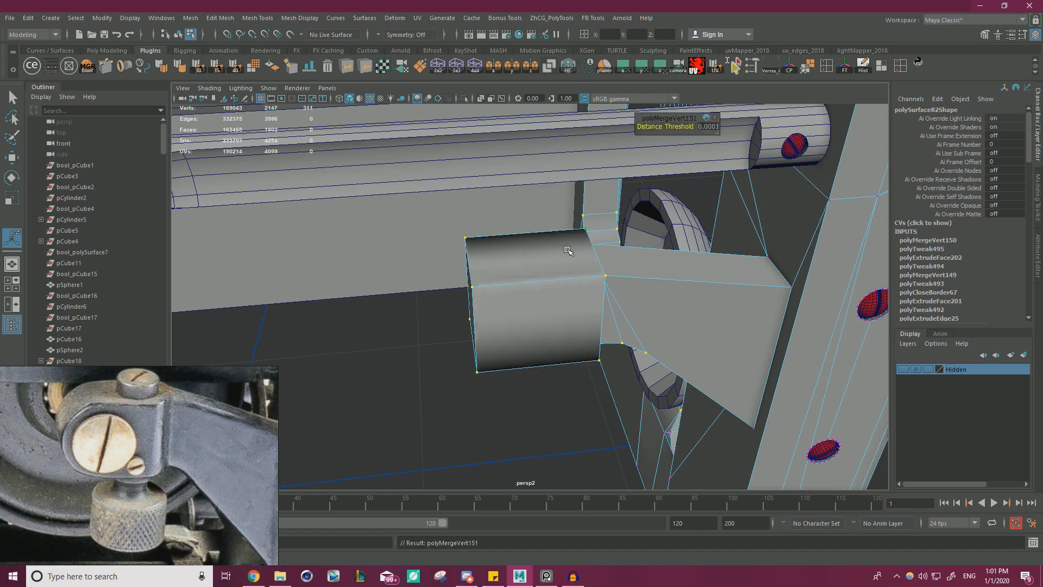
alt+drag(570, 250, 556, 246)
alt+right_drag(555, 246, 629, 261)
Soften the frame mesh's edges at a 40-degree angle to correct the shading on the clamp block.
right_drag(538, 244, 576, 218)
key(q)
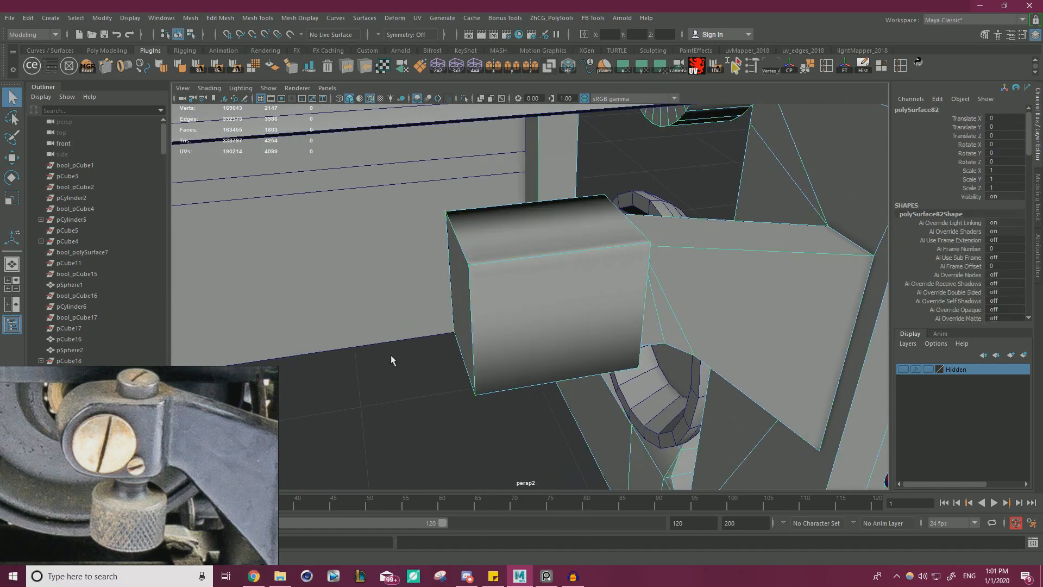
click(390, 354)
click(524, 268)
click(234, 66)
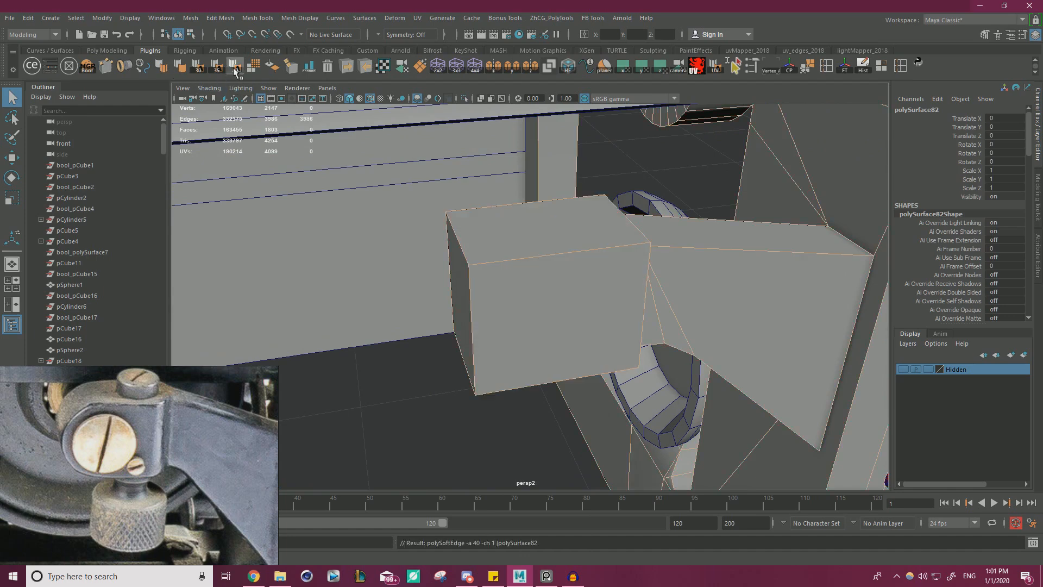
click(354, 365)
Round the clamp block's free end by beveling its upper and lower end edges with fraction 1 and 4 segments.
click(540, 286)
alt+drag(510, 266, 528, 248)
right_drag(529, 248, 529, 213)
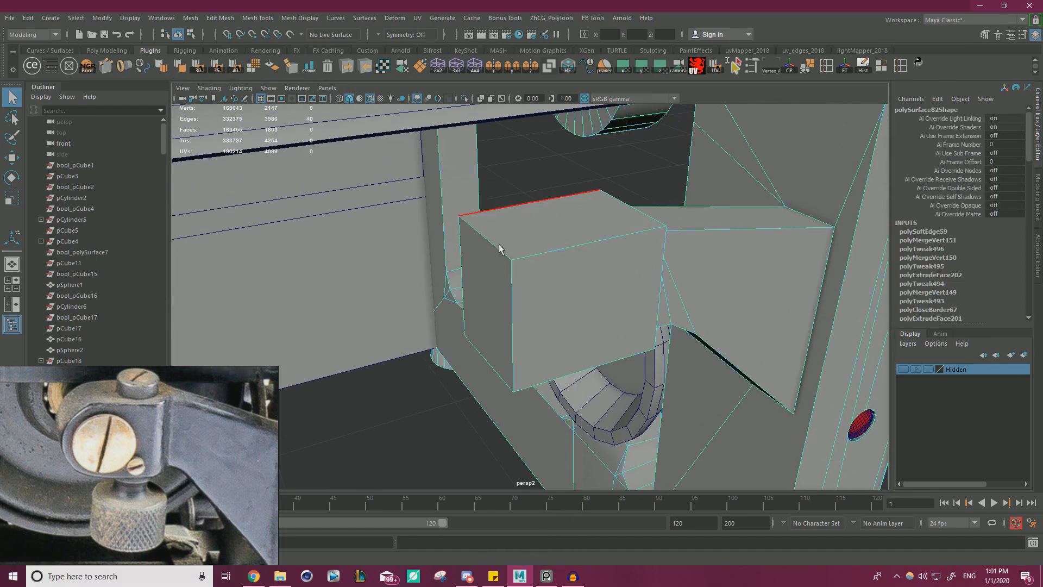
key(w)
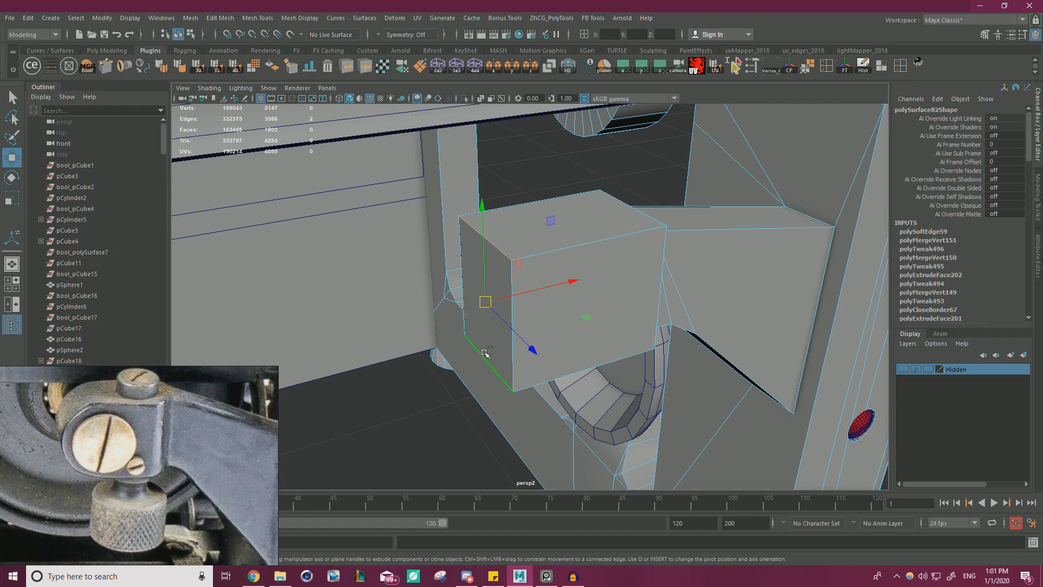
key(ctrl+b)
alt+drag(550, 353, 559, 184)
drag(650, 133, 675, 127)
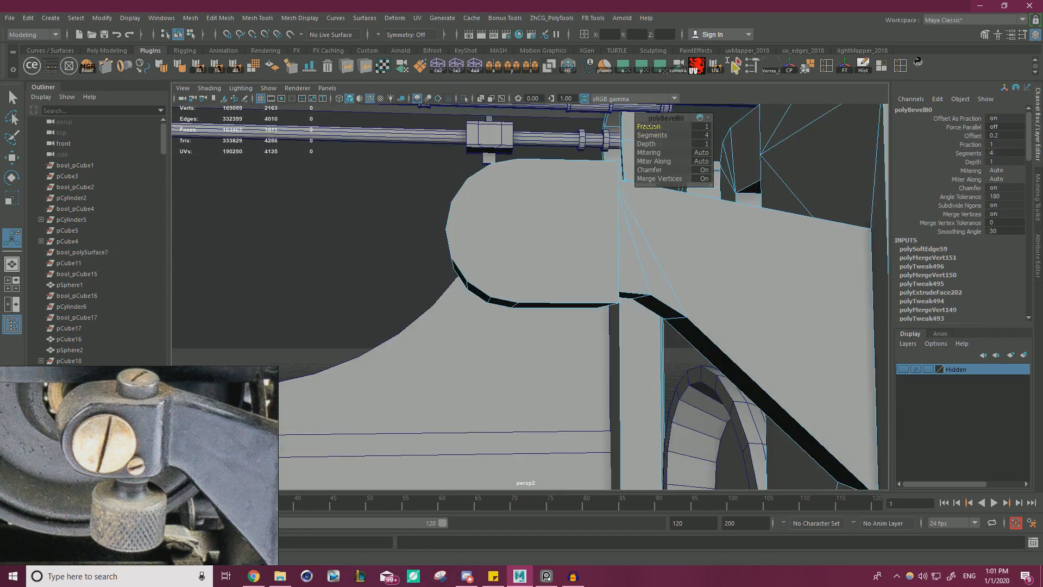
alt+drag(436, 231, 451, 223)
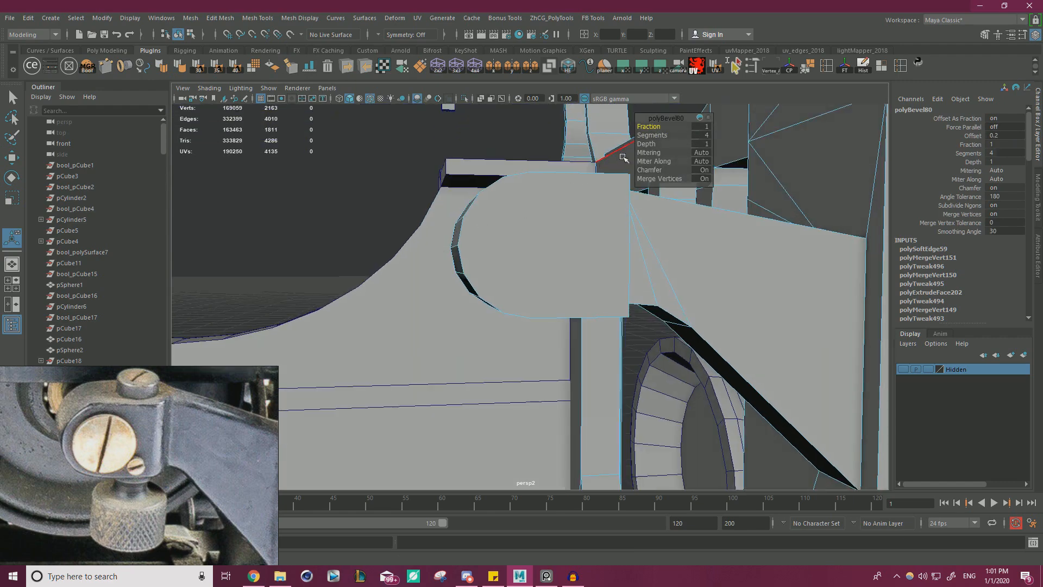
click(654, 135)
Examine the rounded clamp block from several sides and compare the bracket's shape with the reference photo.
alt+drag(567, 180, 582, 288)
scroll(580, 287, up, 5)
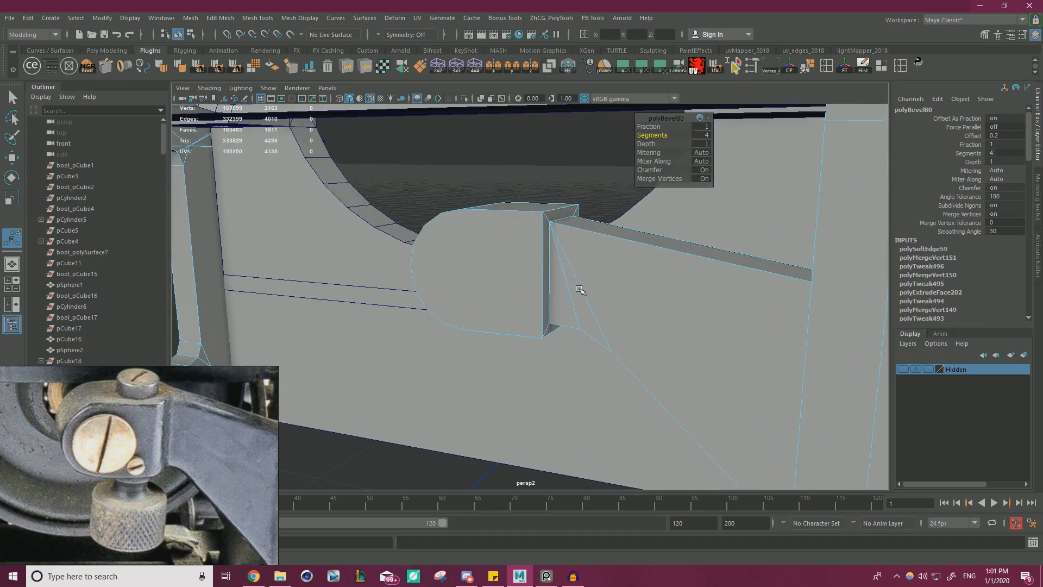
alt+drag(517, 246, 540, 237)
right_drag(540, 229, 397, 277)
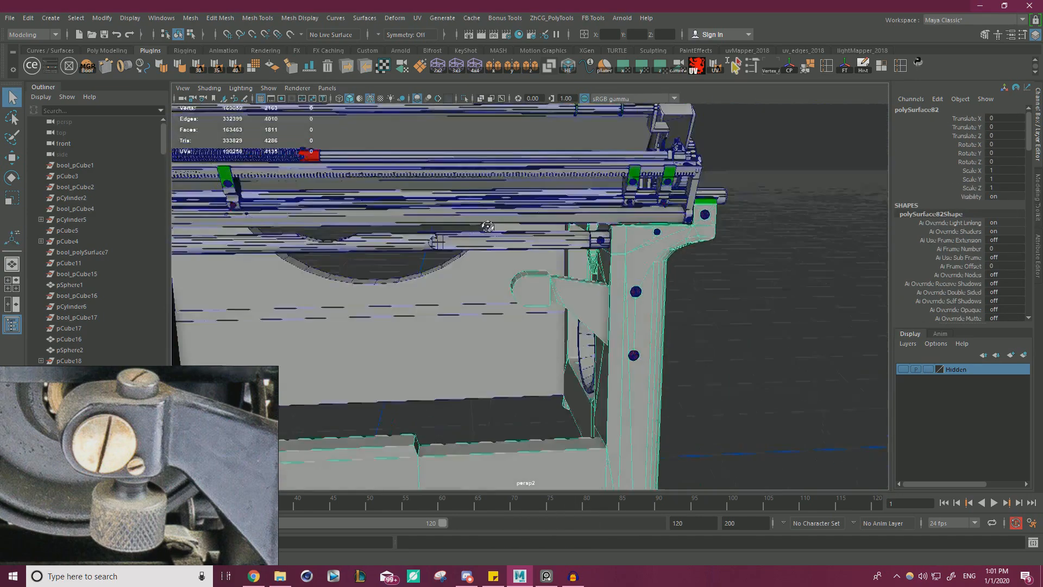
alt+drag(397, 277, 376, 243)
click(770, 340)
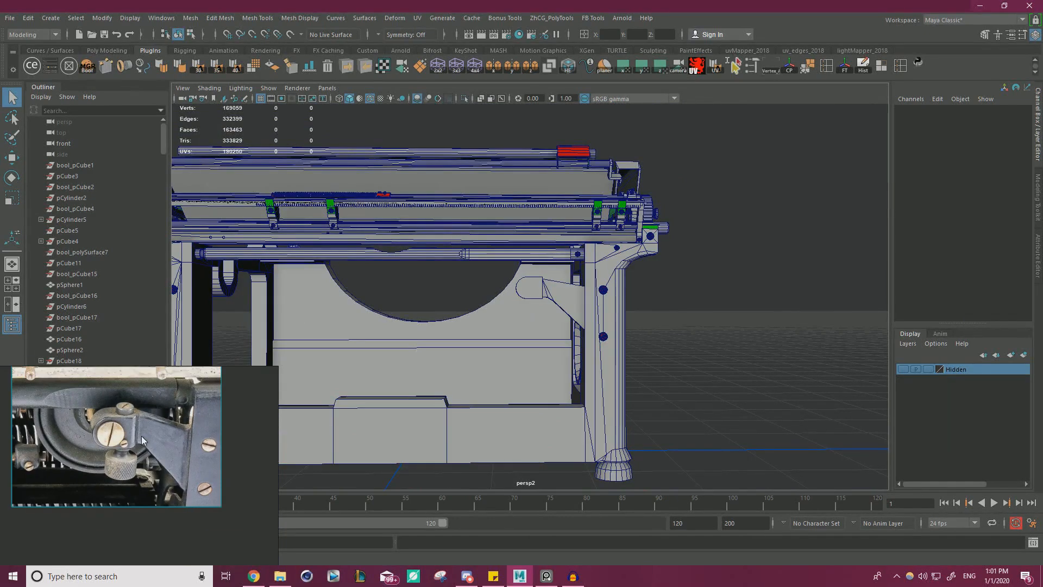
scroll(679, 356, up, 10)
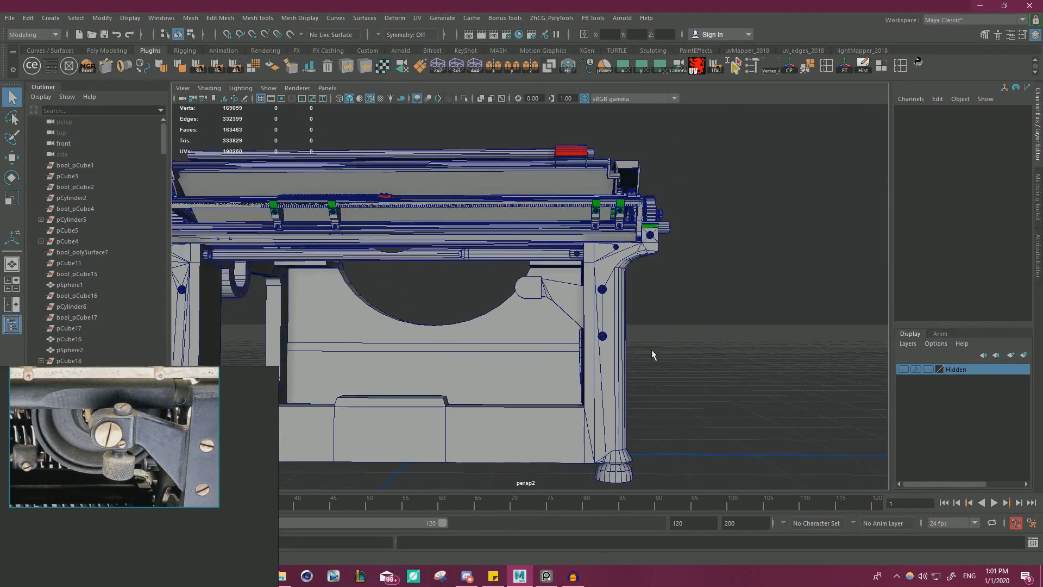
Lower the edges at the bend in the bracket arm's underside slightly to smooth the curve beside the clamp block.
click(628, 287)
alt+middle_drag(628, 287, 569, 270)
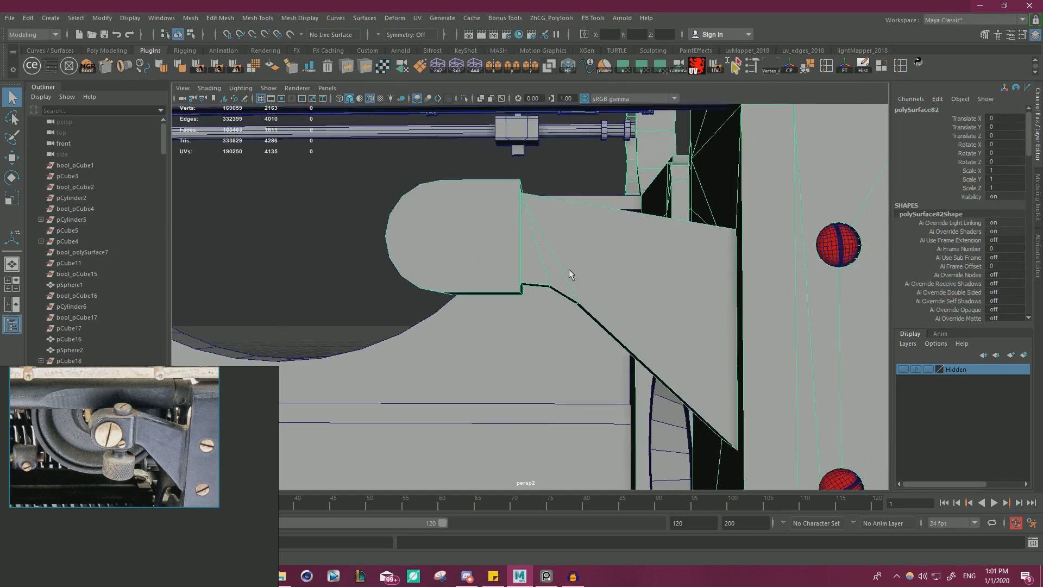
alt+drag(569, 270, 553, 252)
right_drag(553, 252, 553, 220)
click(548, 273)
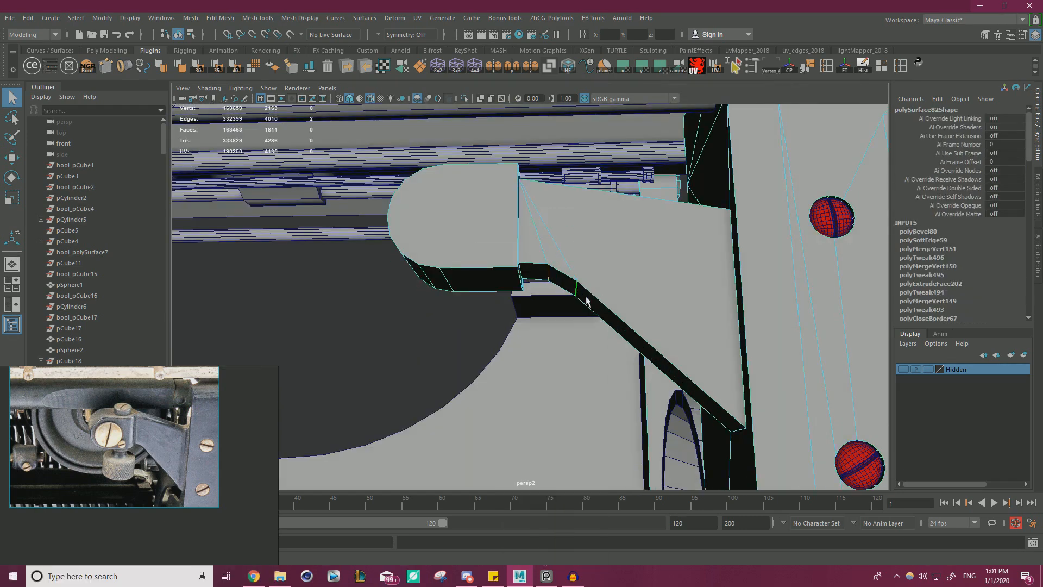
alt+drag(587, 302, 587, 322)
key(w)
alt+drag(569, 242, 560, 256)
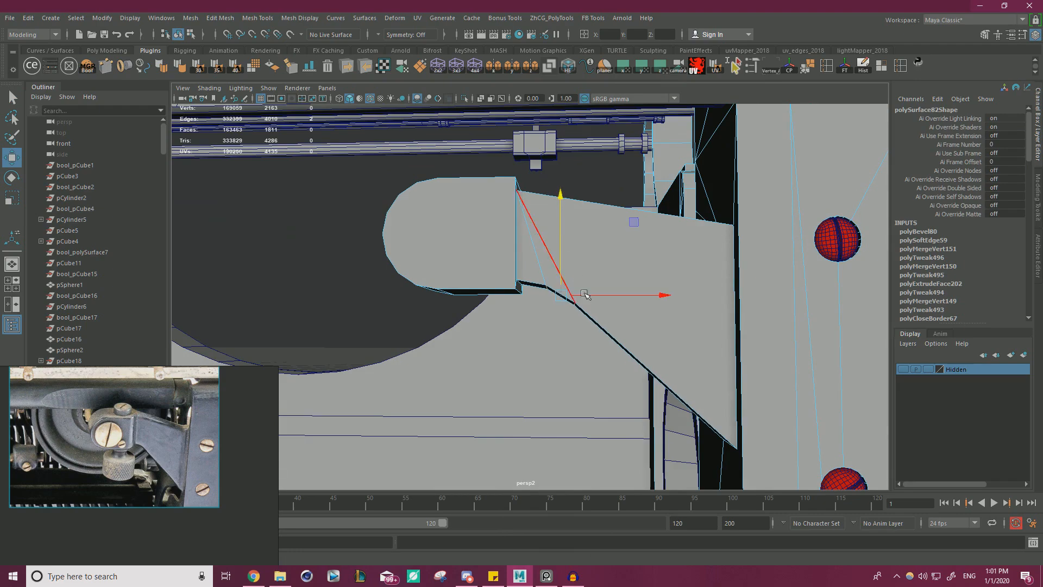
Raise the bracket arm's upper edge slightly where it meets the frame post.
click(617, 321)
alt+right_drag(617, 320, 375, 279)
alt+drag(517, 298, 589, 335)
scroll(593, 329, up, 10)
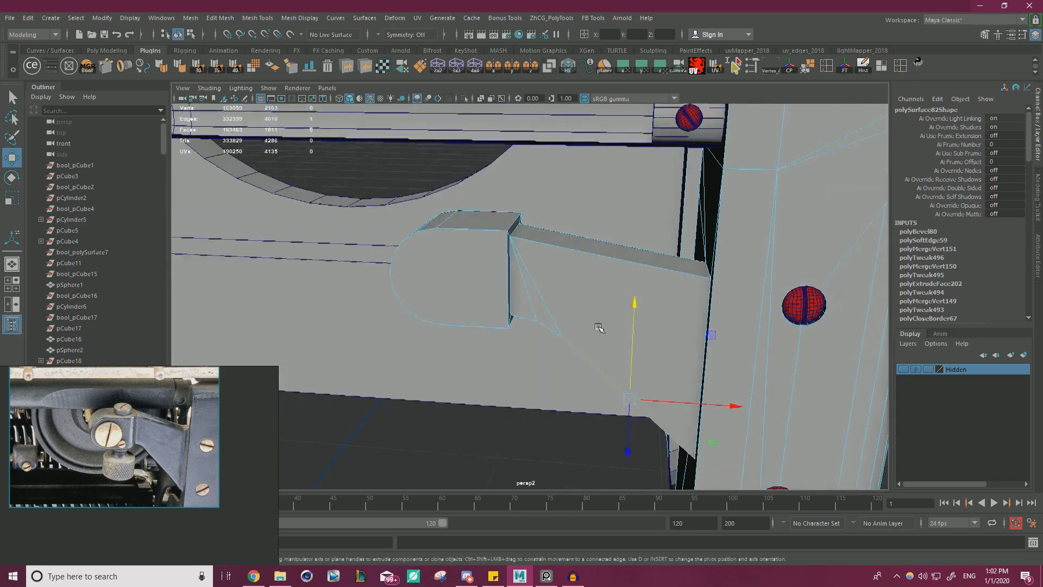
click(745, 254)
drag(751, 231, 752, 226)
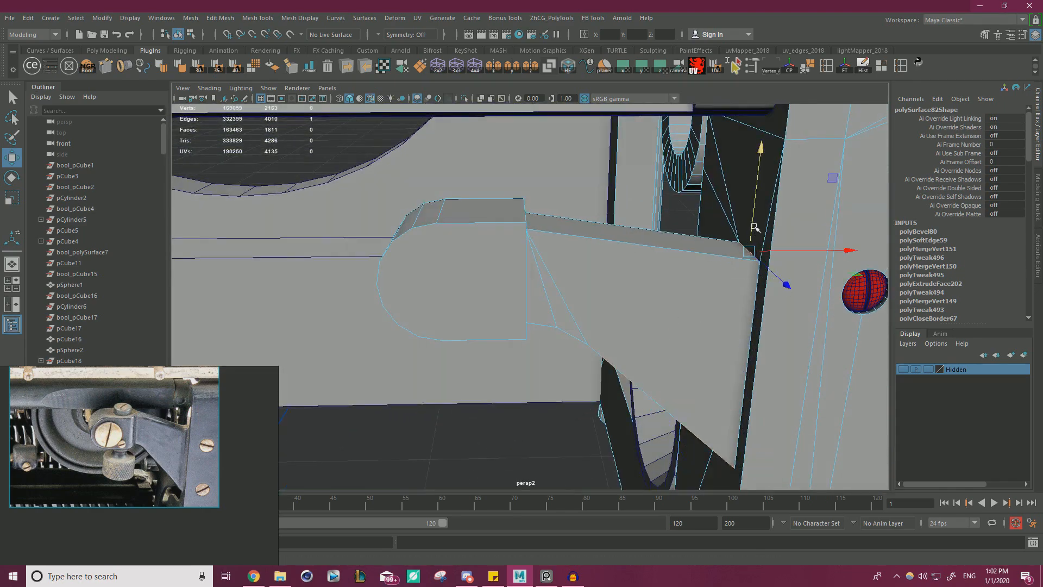
Select the clamp block's front and rear faces and scale them closer together to make the block thinner.
alt+right_drag(752, 225, 421, 244)
alt+drag(421, 245, 412, 224)
alt+right_drag(414, 225, 803, 350)
alt+drag(803, 350, 455, 275)
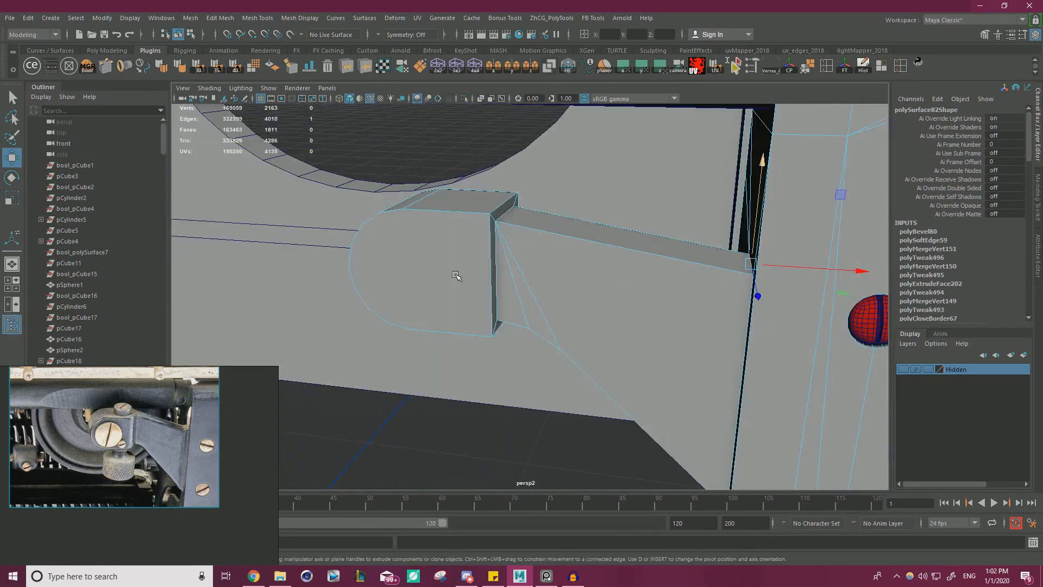
right_drag(414, 254, 421, 278)
click(423, 278)
alt+drag(423, 278, 712, 288)
shift+click(611, 255)
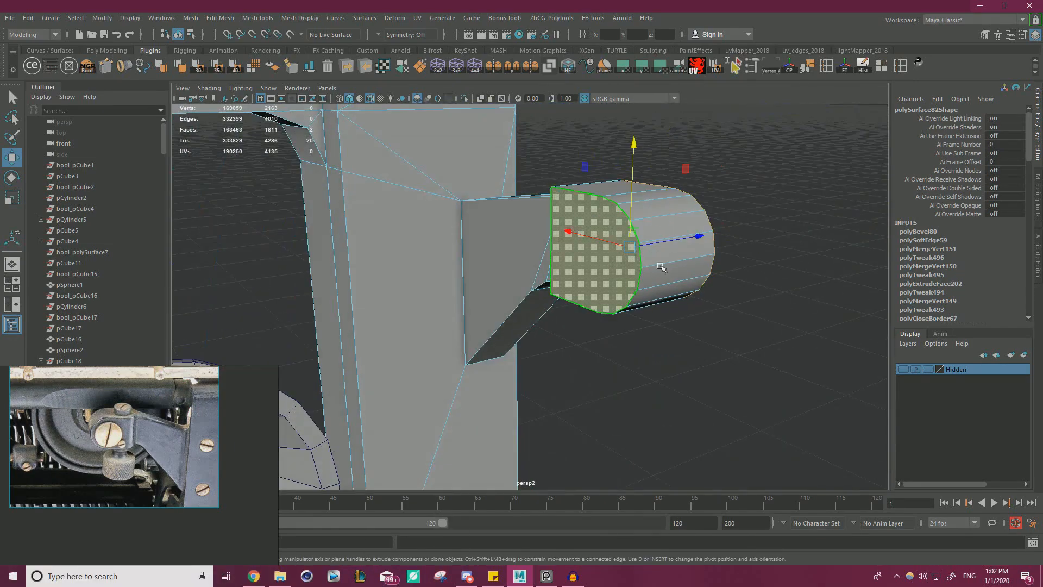
alt+drag(661, 265, 639, 200)
key(r)
alt+drag(715, 244, 684, 237)
alt+drag(664, 251, 470, 375)
key(w)
click(760, 293)
Examine the thinned clamp block and enlarge the reference photo to study its screws and knurled knob.
alt+drag(758, 294, 816, 294)
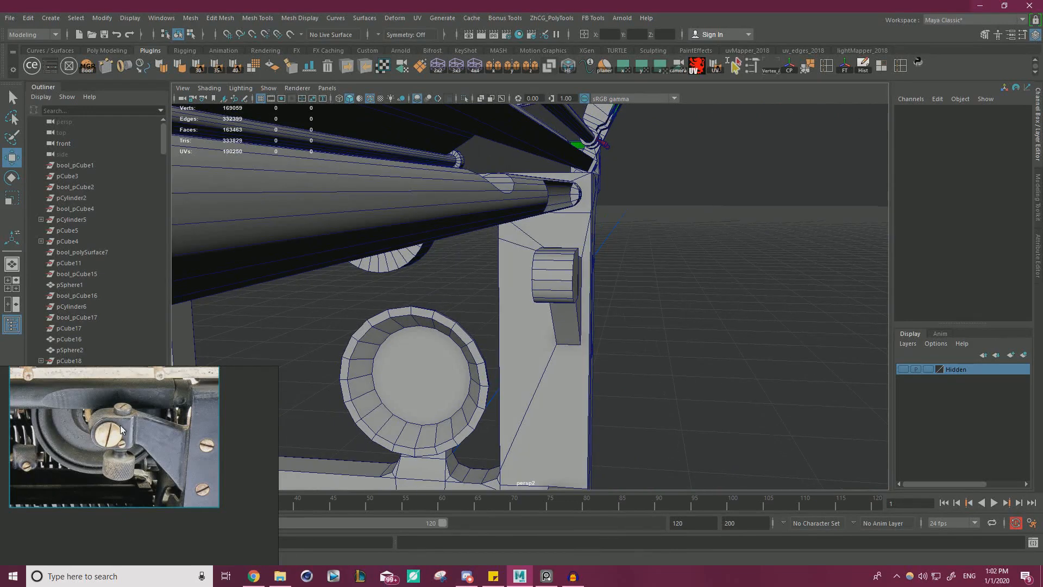
scroll(119, 424, up, 2)
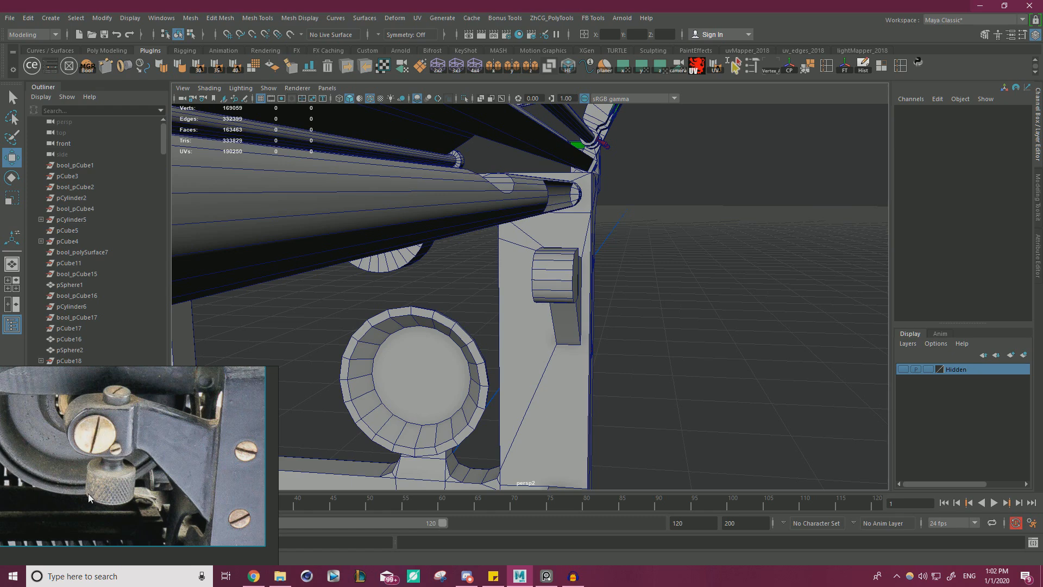
alt+drag(570, 282, 462, 288)
alt+right_drag(505, 294, 565, 310)
alt+drag(576, 315, 547, 344)
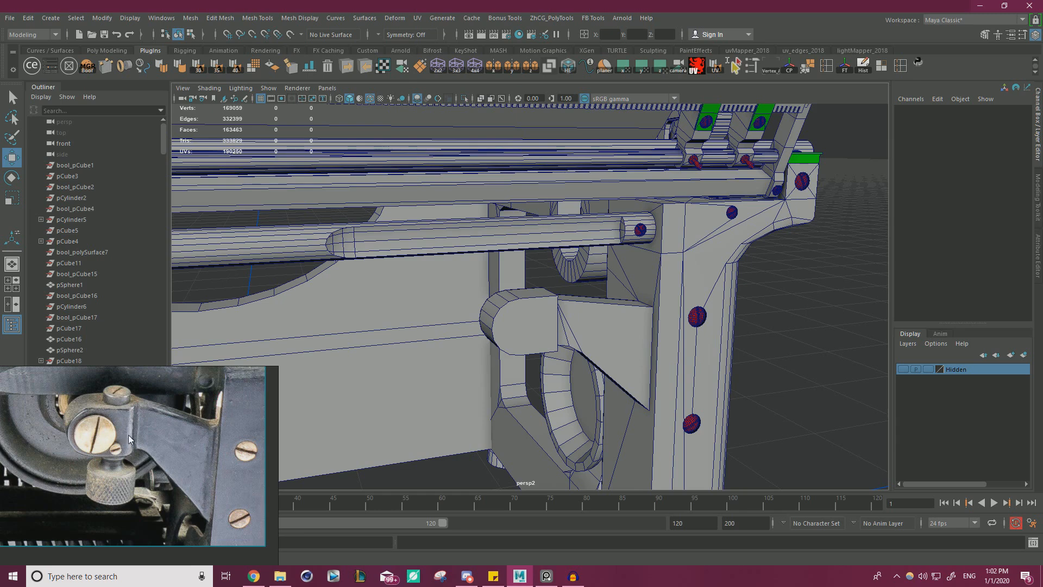
middle_drag(122, 445, 145, 443)
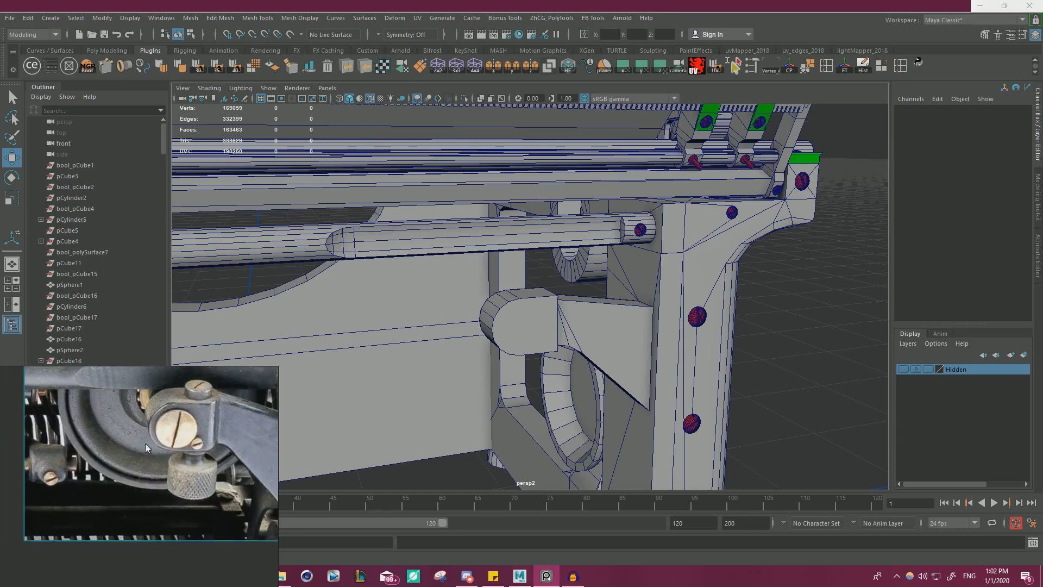
right_drag(145, 443, 308, 420)
scroll(310, 420, down, 3)
scroll(343, 402, up, 5)
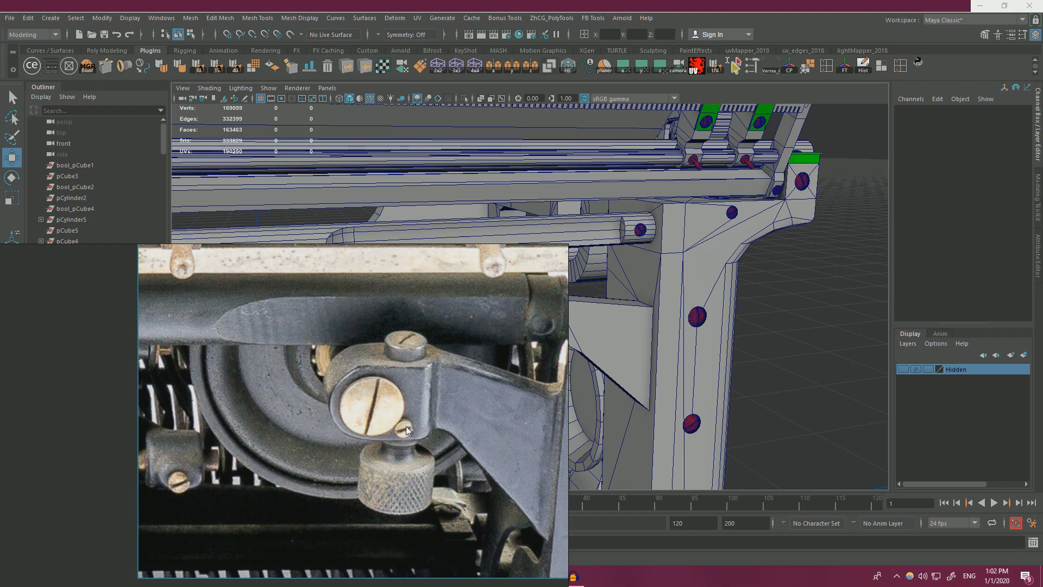
Shrink the enlarged reference photo and park it clear of the clamp block.
right_drag(446, 396, 324, 410)
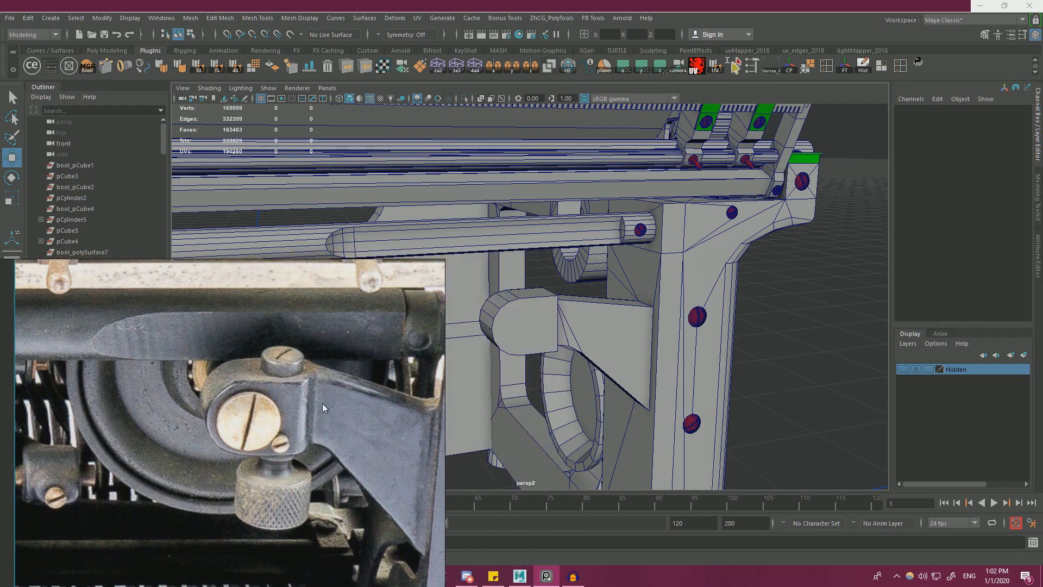
scroll(322, 403, down, 4)
middle_drag(322, 387, 337, 318)
right_drag(337, 318, 168, 468)
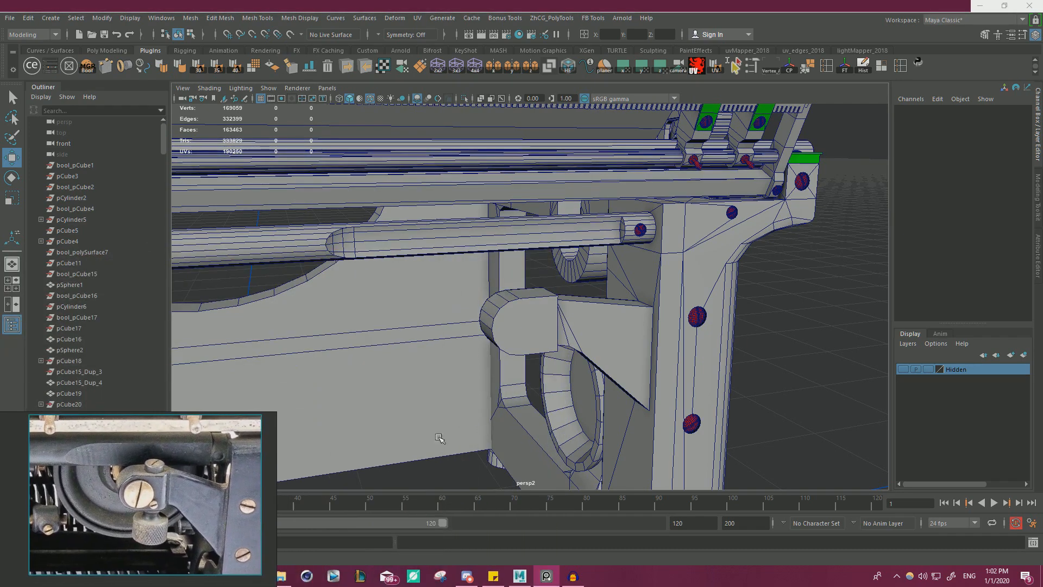
Create a polygon cylinder and move it beside the clamp block on the bracket arm, near X 15.498, Y 18.32, Z 14.07.
alt+drag(510, 358, 495, 332)
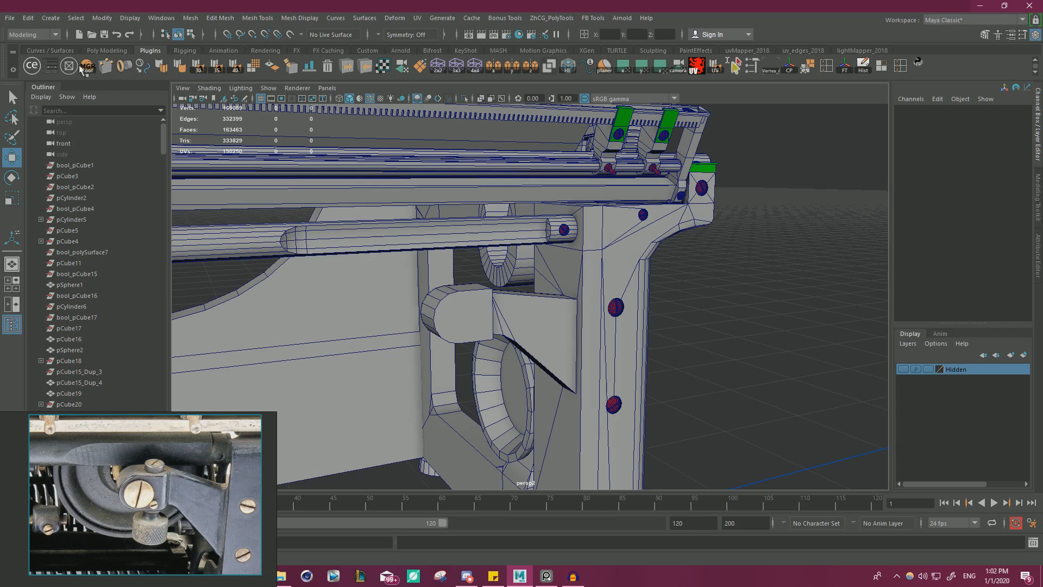
click(53, 18)
mouse_move(129, 58)
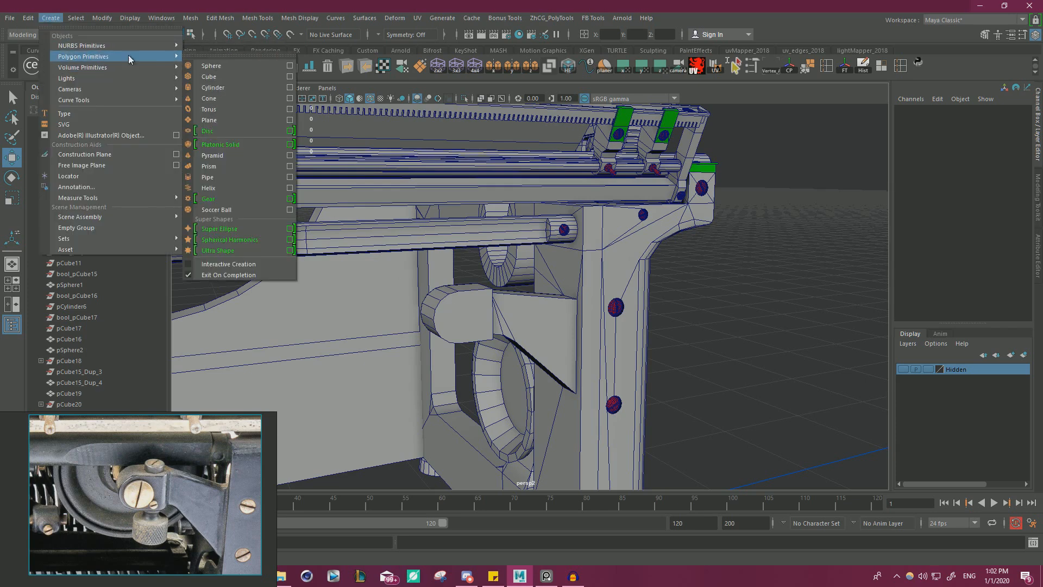
click(228, 89)
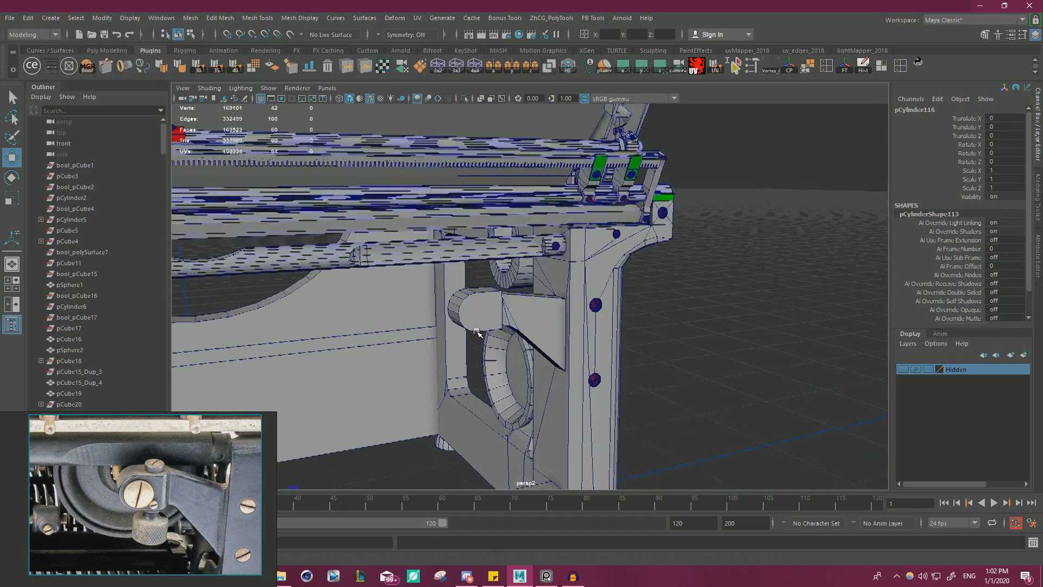
scroll(476, 332, down, 4)
alt+drag(477, 332, 564, 299)
drag(444, 333, 601, 159)
alt+drag(586, 206, 557, 245)
drag(424, 233, 670, 279)
Rotate the cylinder 90 degrees about X and snap its height to the clamp block's rounded-end centre at Y 19.066.
key(e)
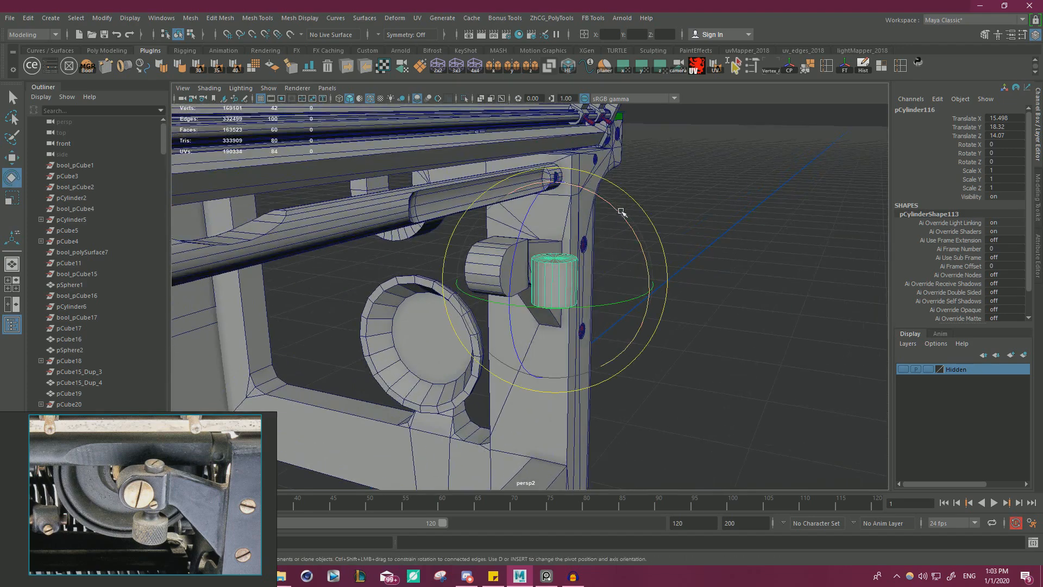
drag(620, 212, 654, 267)
key(w)
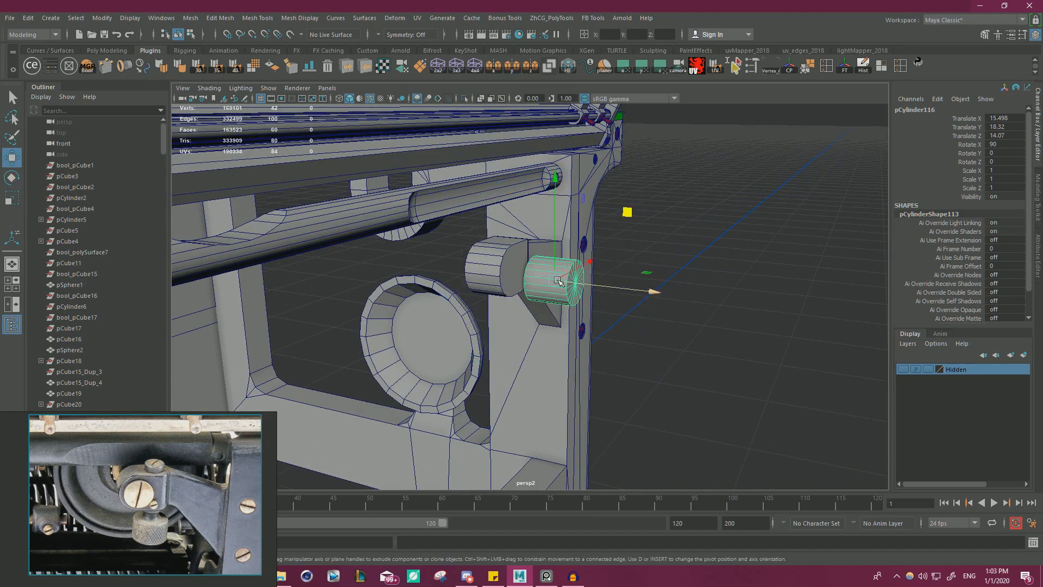
alt+drag(557, 280, 492, 276)
alt+drag(625, 321, 460, 262)
key(v)
alt+drag(558, 262, 608, 272)
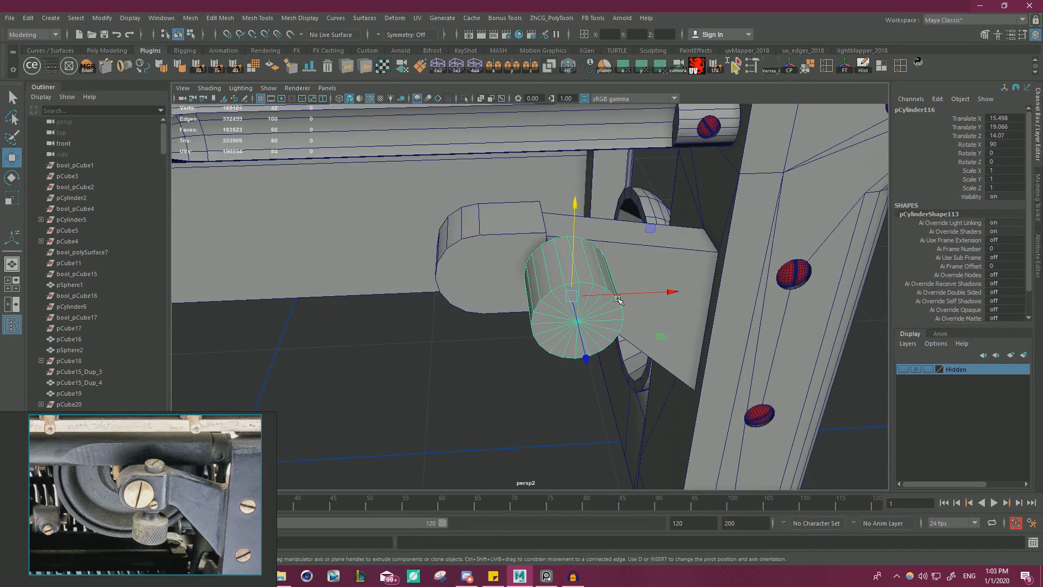
Scale the cylinder to 0.488 in radius and 1.052 in length, and slide it through the clamp block at X 13.438, Z 12.171.
key(r)
drag(574, 307, 531, 316)
key(w)
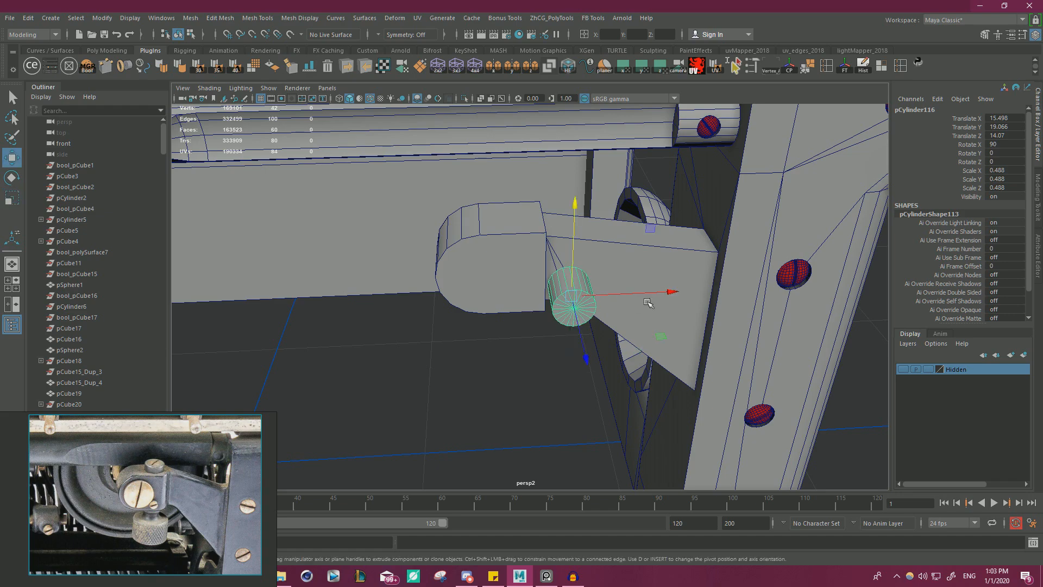
drag(666, 296, 663, 366)
key(r)
key(w)
alt+drag(609, 320, 673, 306)
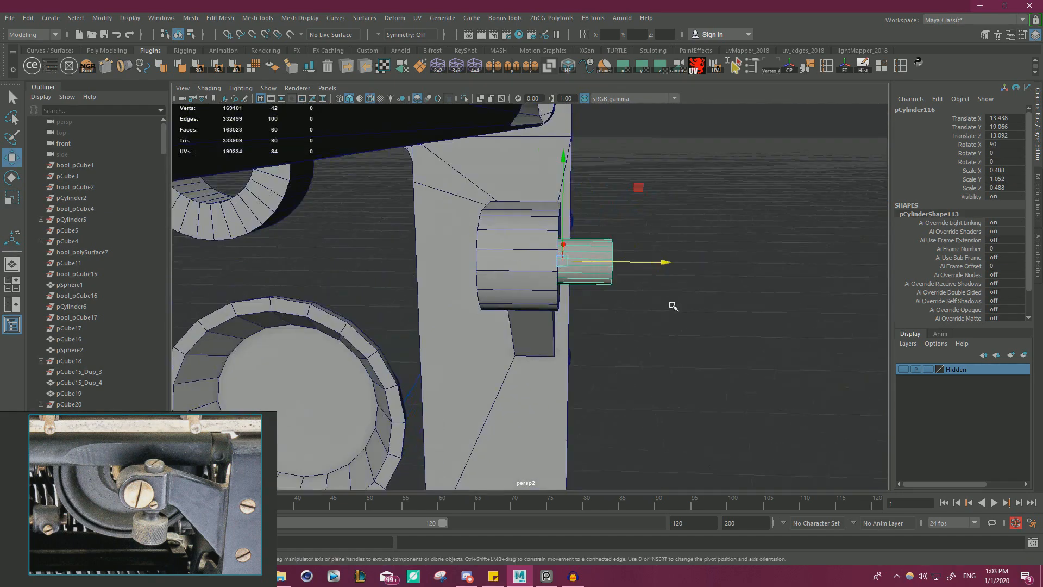
drag(669, 263, 546, 245)
Shift the cylinder toward the clamp block's rounded end at X 13.166 and enlarge its radius scale to 0.518.
key(f)
scroll(589, 285, down, 5)
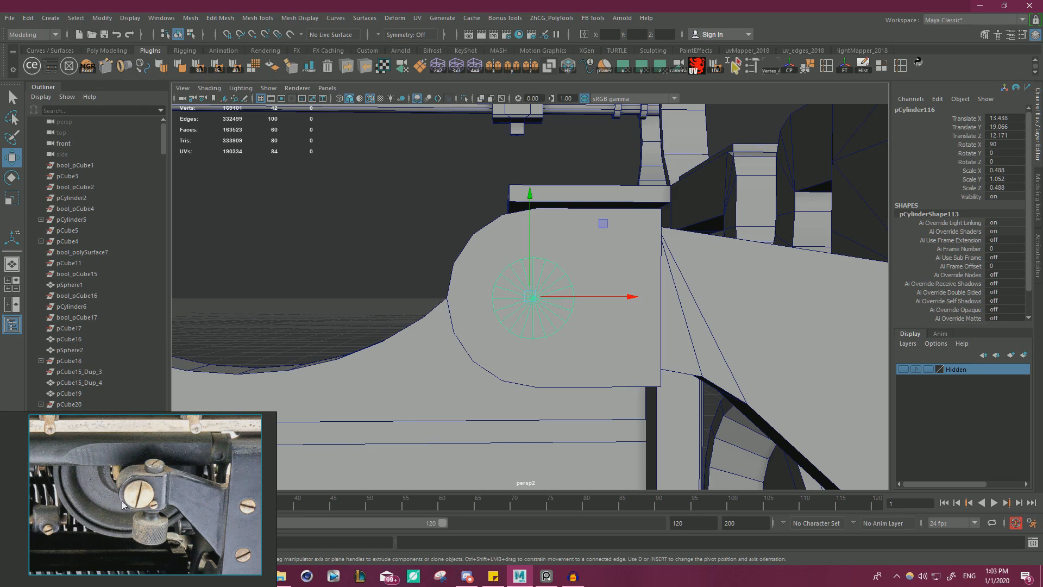
drag(616, 295, 600, 296)
key(r)
drag(584, 370, 587, 372)
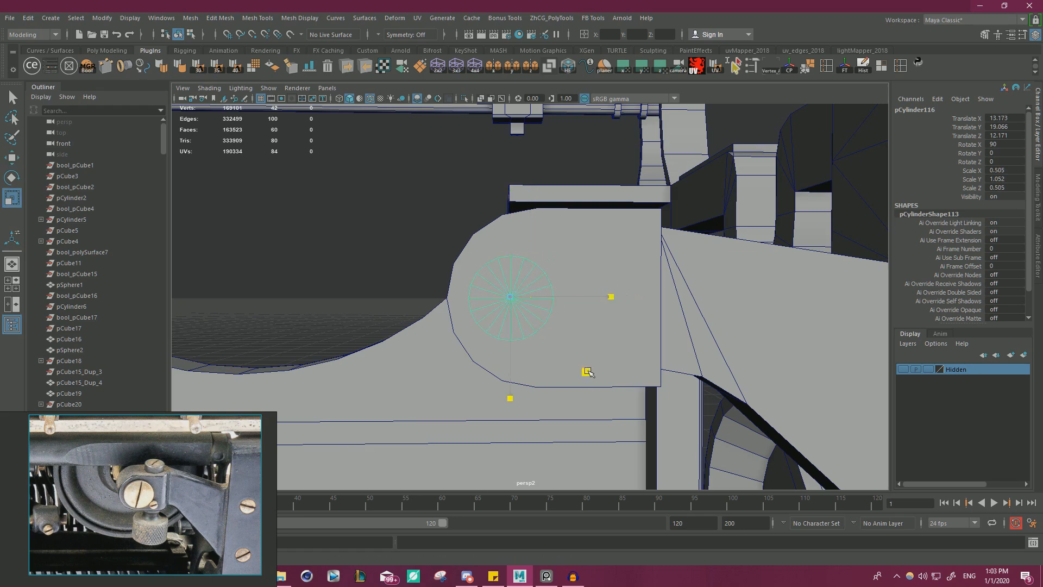
key(w)
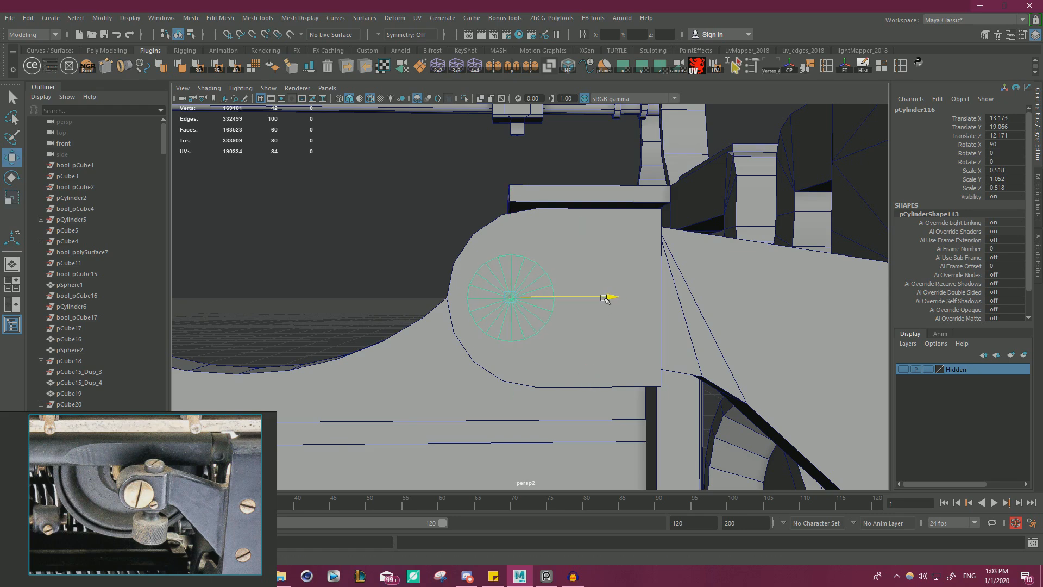
drag(605, 298, 603, 299)
click(1024, 426)
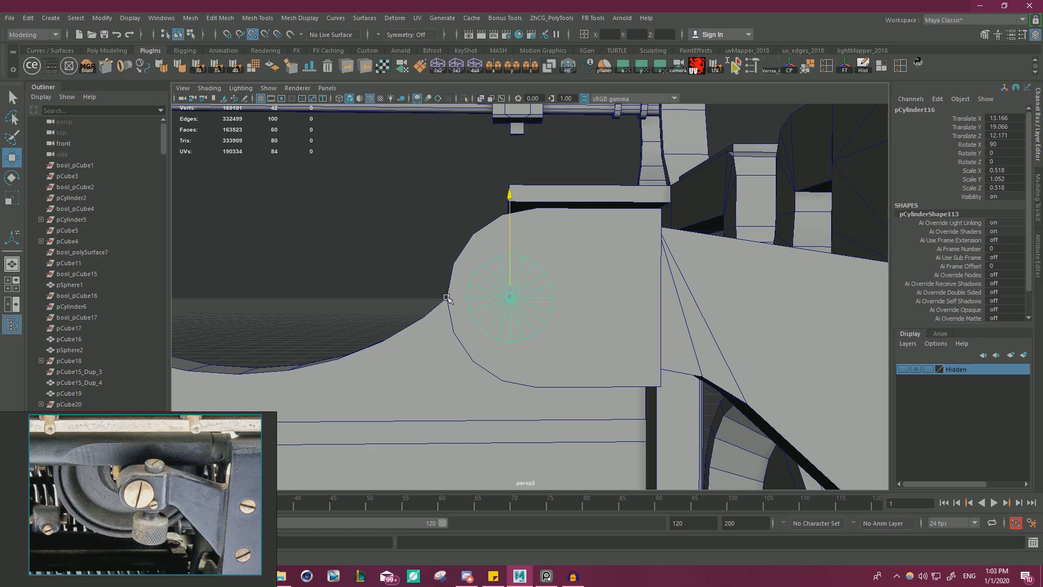
Refine the cylinder's position to X 13.225, Z 12.21 and enlarge its radius scale to 0.555 to match the large screw head.
scroll(574, 313, down, 1)
mouse_move(574, 313)
alt+mouse_down()
mouse_move(736, 311)
mouse_move(633, 298)
mouse_move(568, 309)
alt+mouse_up()
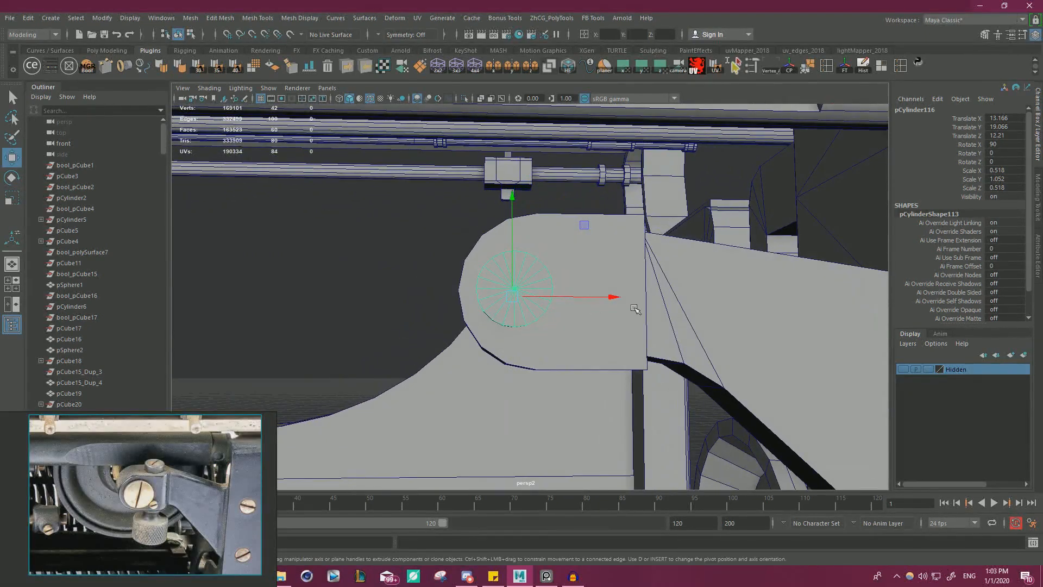
alt+drag(635, 309, 559, 260)
key(r)
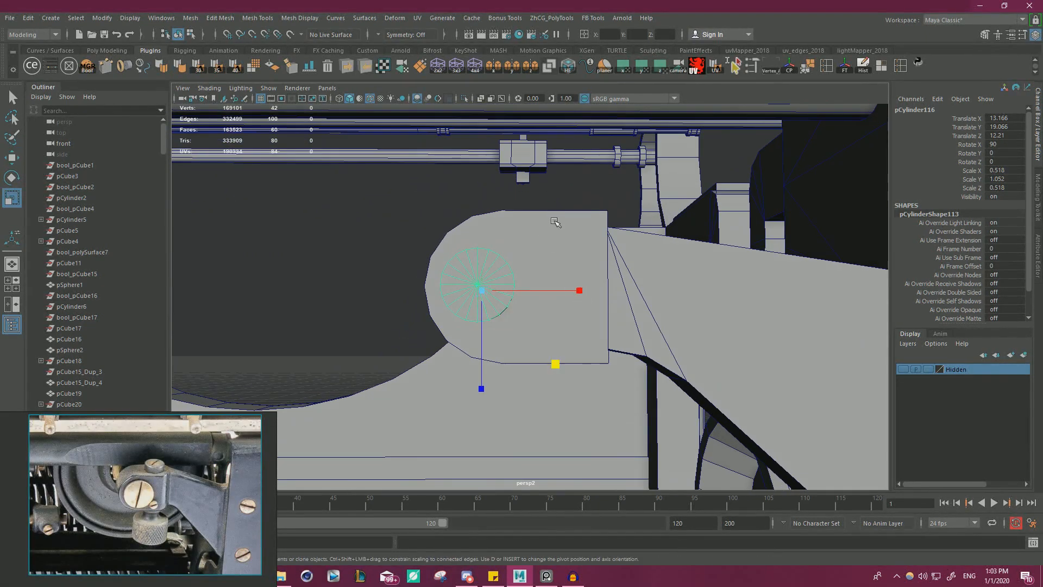
drag(560, 368, 561, 367)
key(w)
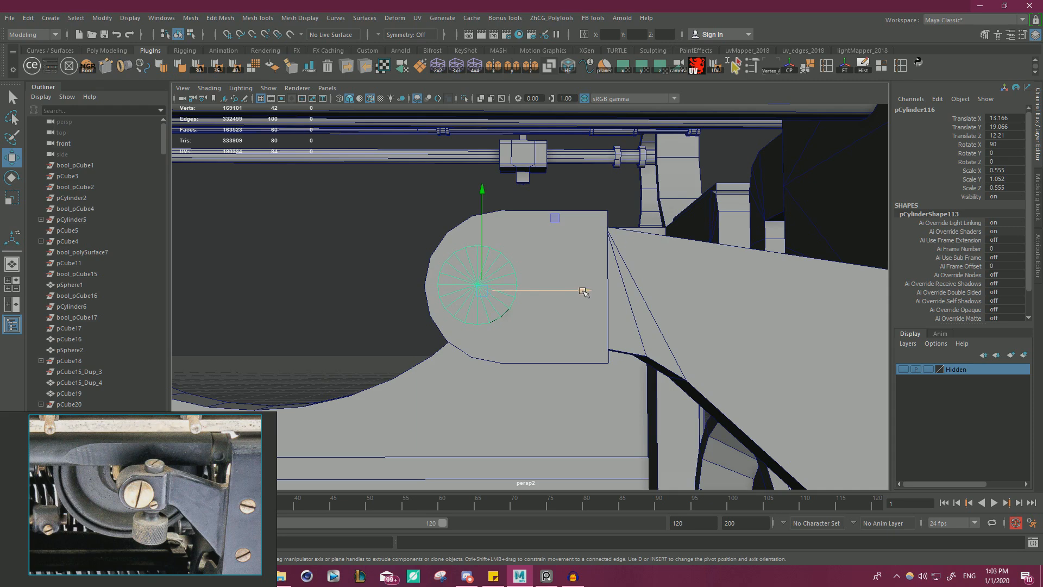
drag(584, 291, 529, 249)
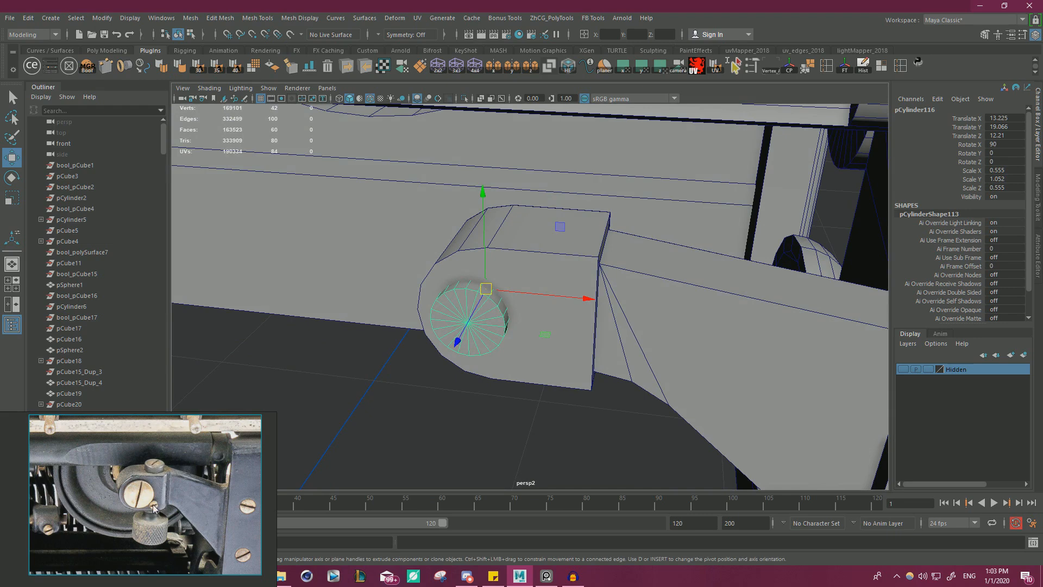
Select the clamp block's flat top face and poke it to create a centre vertex.
alt+drag(550, 342, 561, 350)
click(529, 255)
right_drag(514, 229, 549, 240)
click(548, 244)
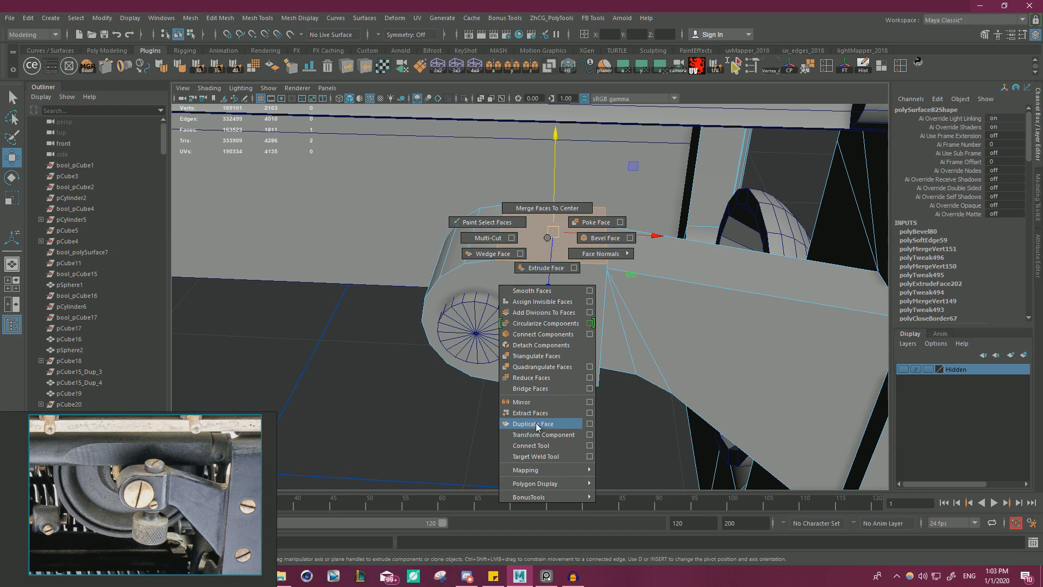
shift+right_drag(535, 423, 598, 225)
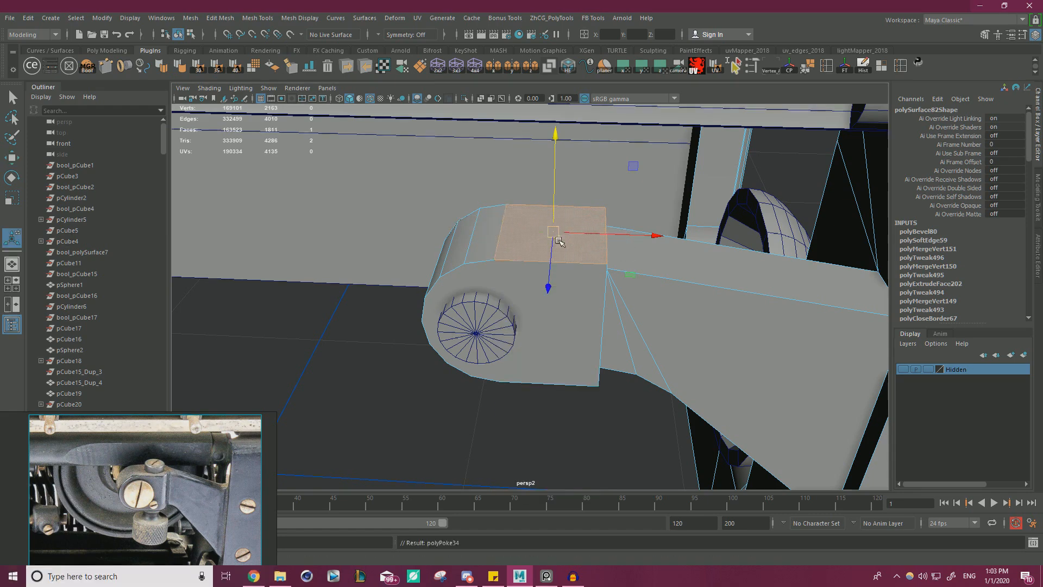
Duplicate the screw cylinder, snap the copy to the poked top face's centre, and rotate it upright to 0 degrees in X.
click(475, 344)
key(w)
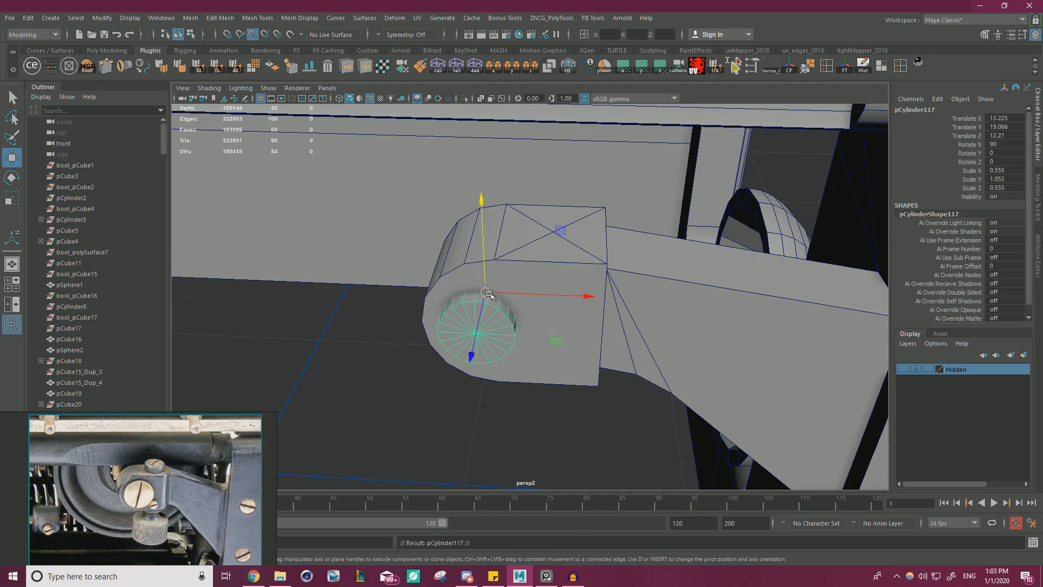
drag(489, 294, 558, 177)
key(e)
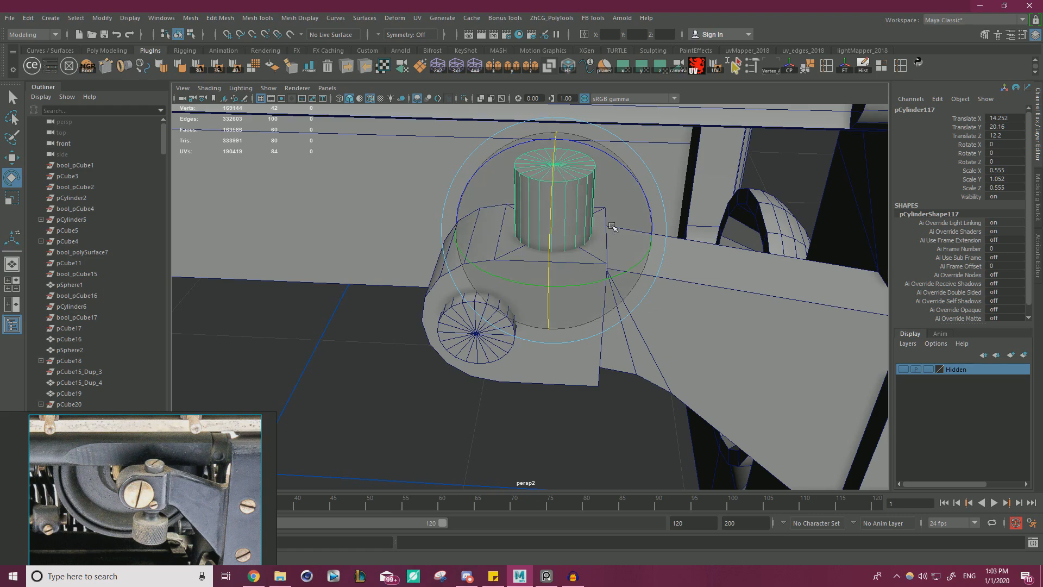
alt+drag(611, 227, 554, 244)
Lower the upright cylinder through the block to Y 19.094 and scale it to 0.379 in radius and 1.598 in length.
key(r)
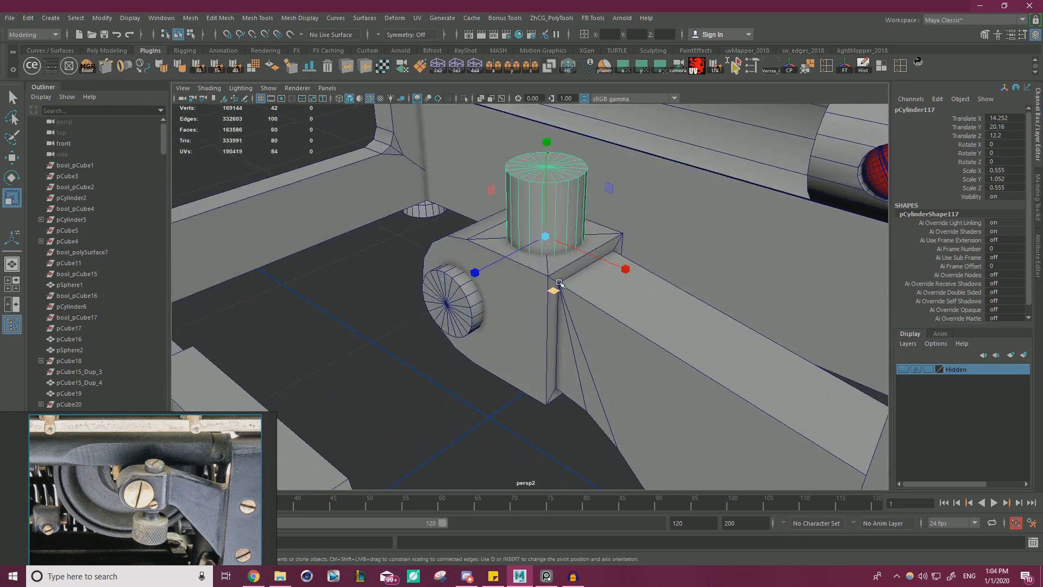
drag(554, 290, 593, 265)
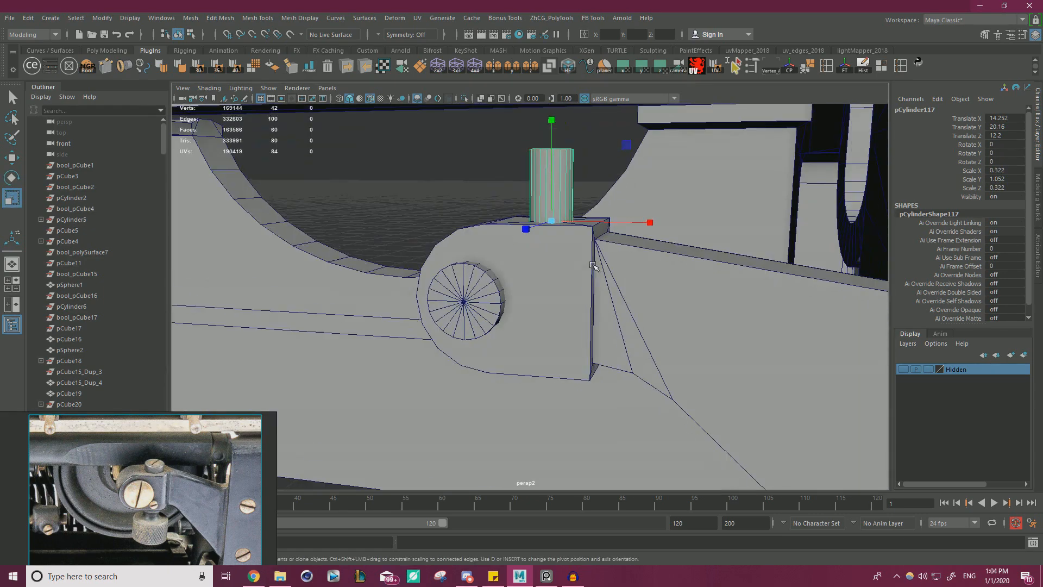
key(w)
drag(552, 138, 557, 159)
key(r)
alt+drag(575, 224, 581, 274)
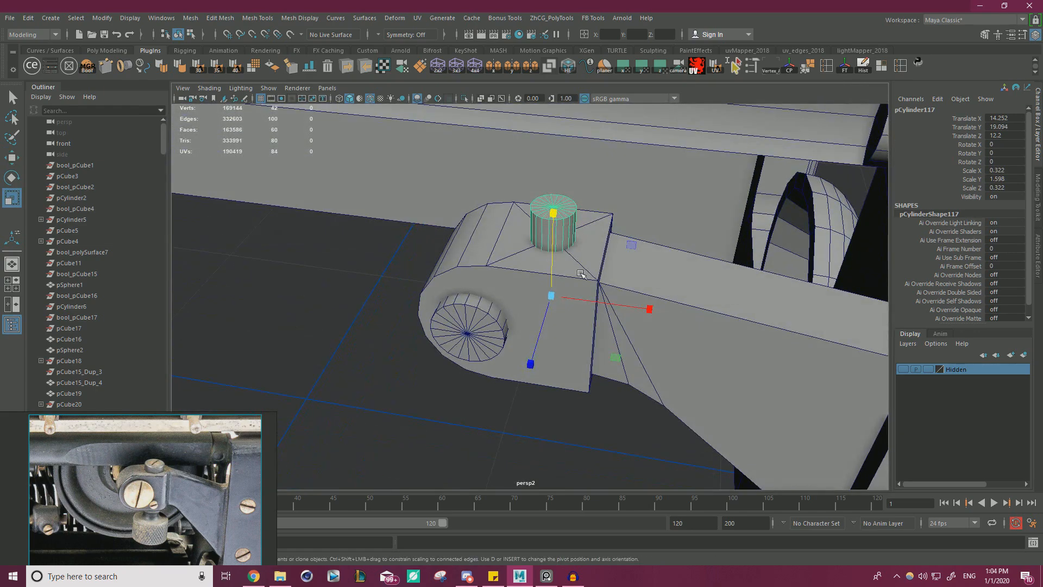
drag(618, 362, 623, 361)
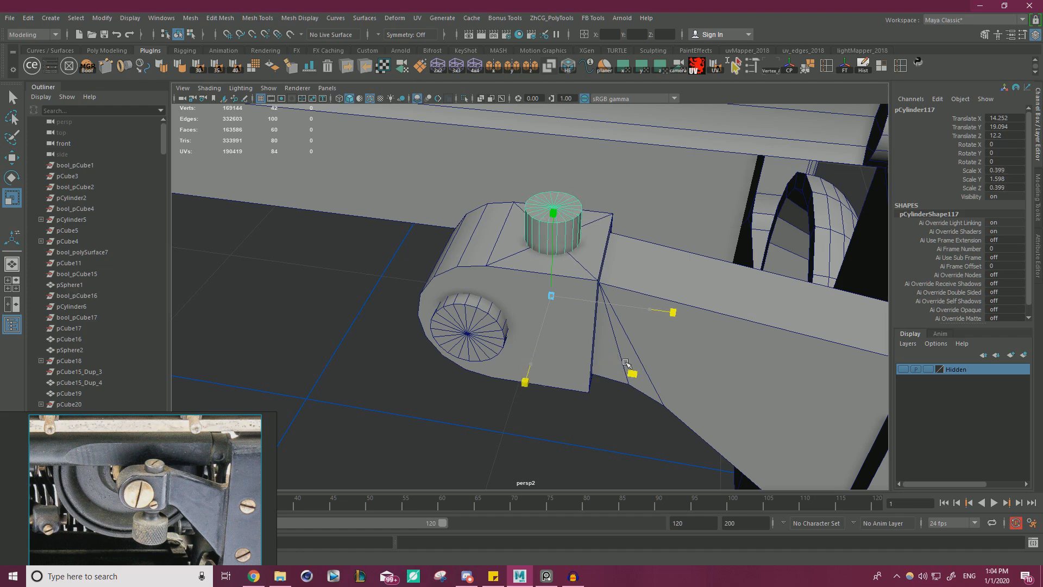
Duplicate the upright cylinder and rotate the copy 90 degrees about X.
key(w)
alt+drag(535, 334, 522, 311)
key(ctrl+d)
key(e)
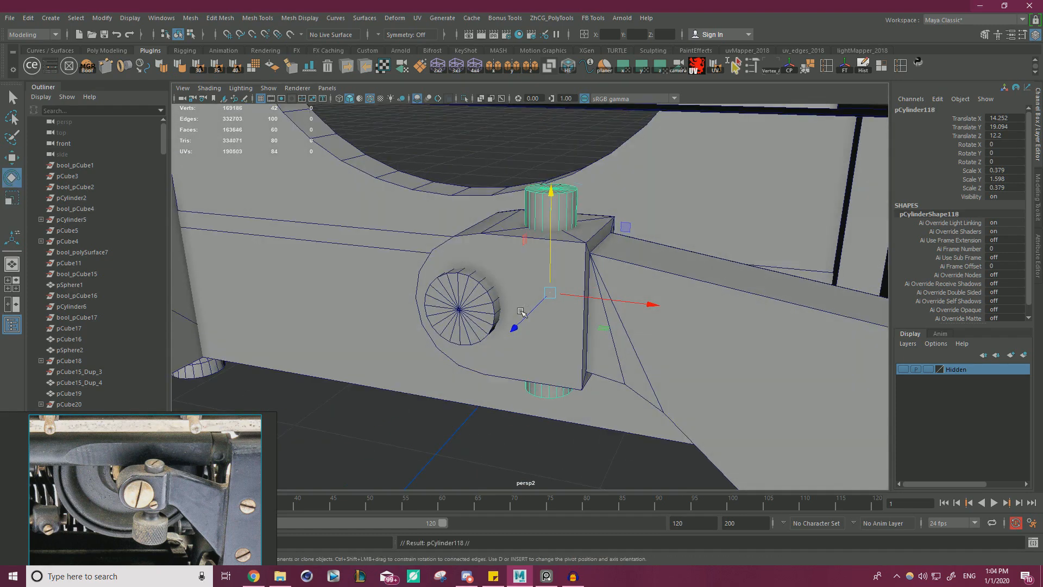
drag(523, 269, 558, 227)
Scale the copied cylinder's radius to 0.234 and lower it to Y 18.315 near the clamp block's lower edge.
key(w)
key(r)
alt+drag(608, 297, 615, 355)
alt+drag(538, 359, 568, 374)
key(w)
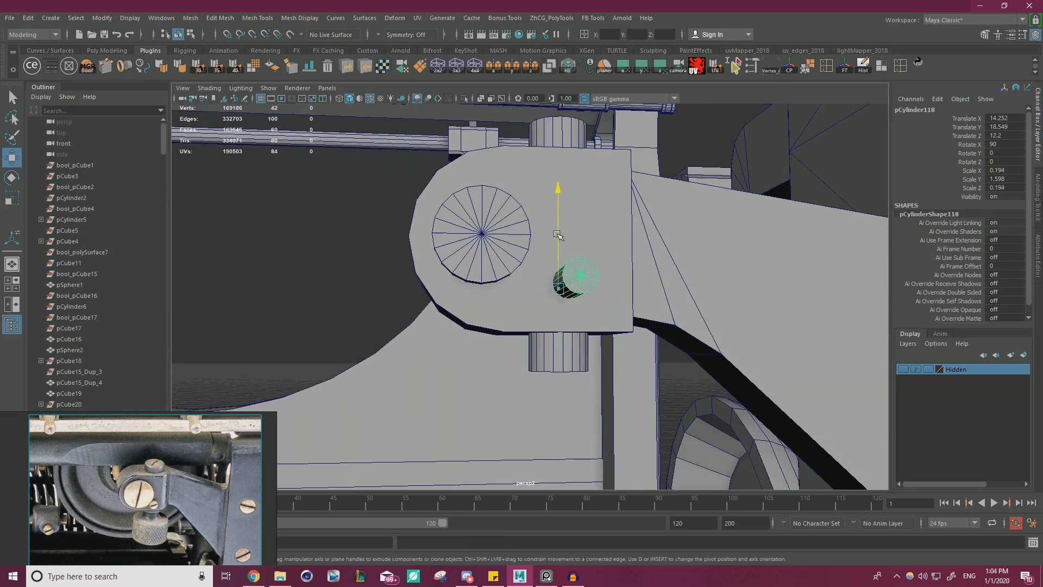
drag(557, 235, 588, 256)
drag(629, 378, 636, 383)
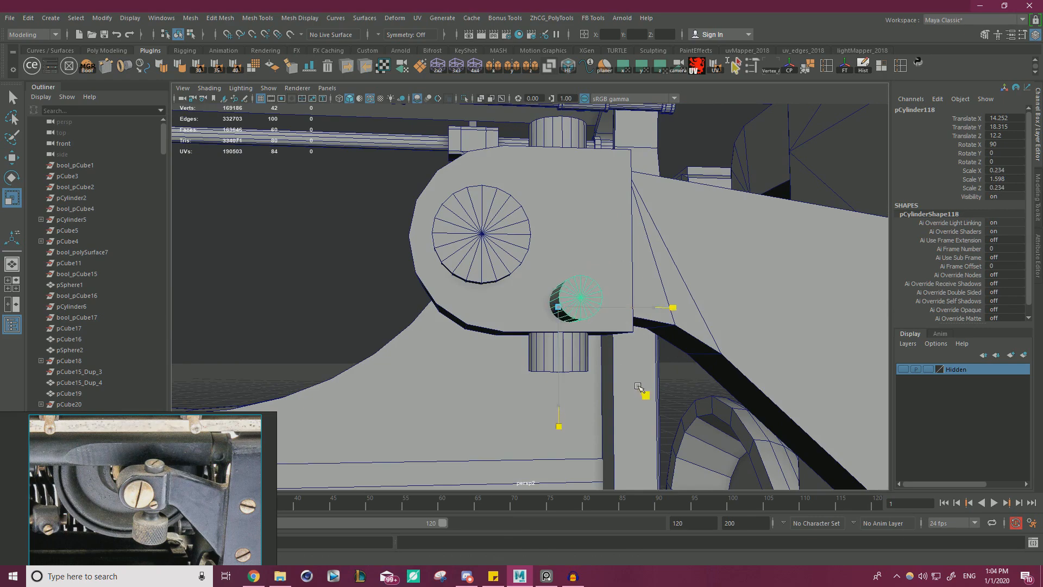
Shorten the small cylinder by moving its rear-end vertices forward to just inside the clamp block's front face.
key(f)
alt+drag(598, 340, 744, 294)
scroll(627, 319, down, 4)
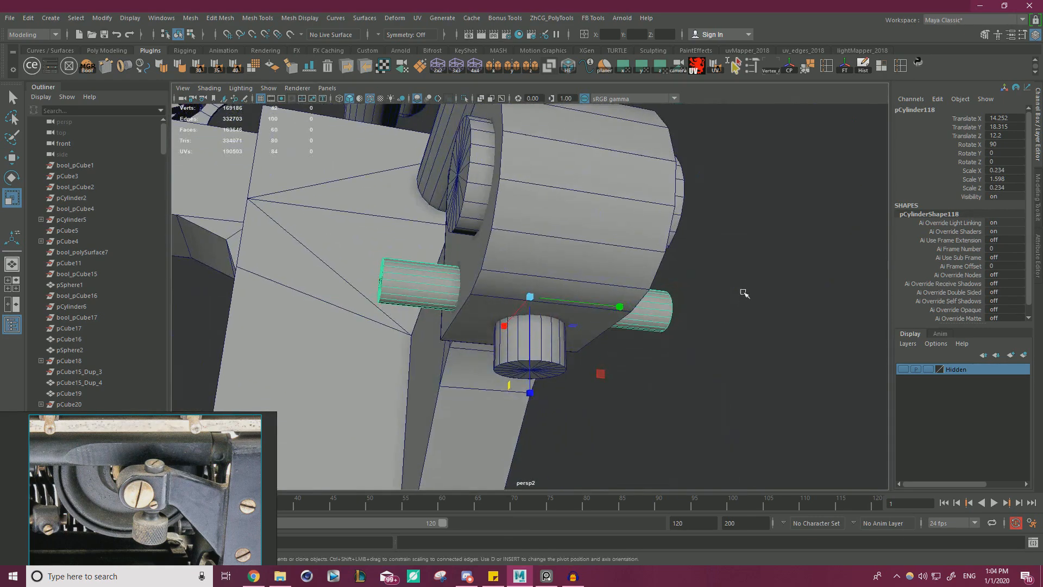
right_drag(740, 245, 691, 242)
drag(330, 212, 422, 314)
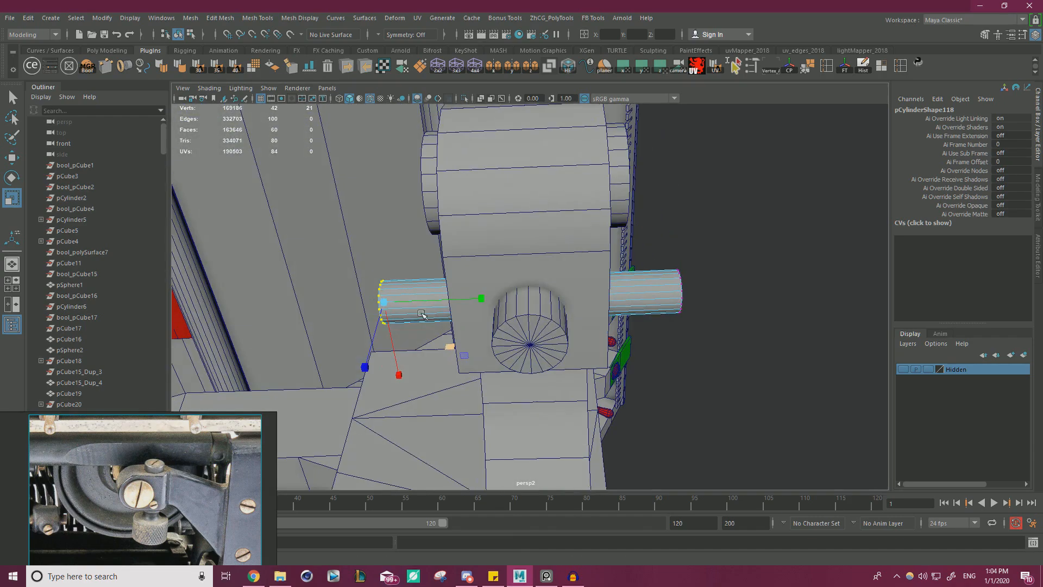
key(w)
drag(492, 302, 555, 307)
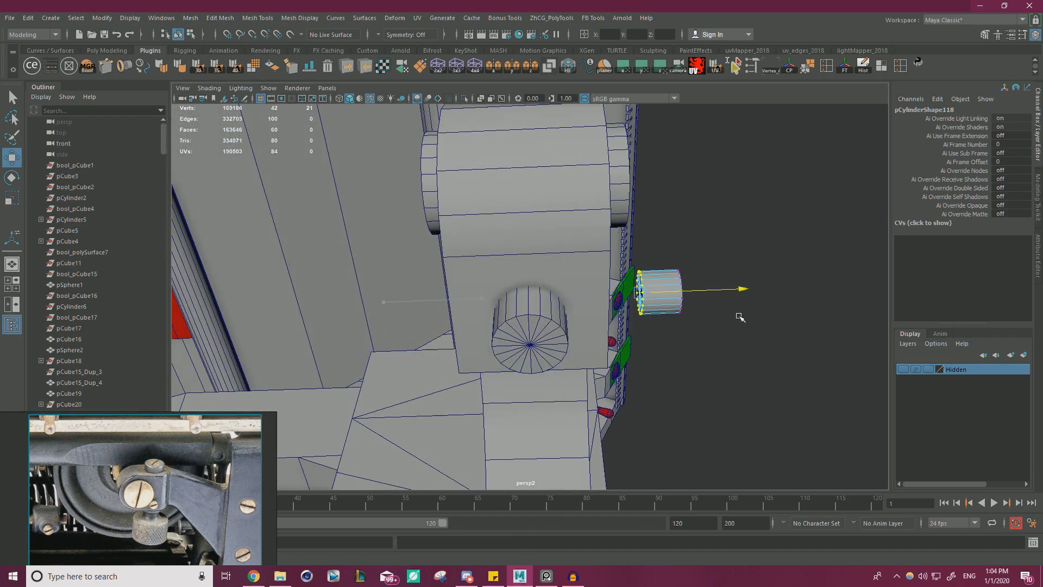
scroll(712, 322, down, 2)
mouse_move(712, 323)
alt+mouse_down()
mouse_move(647, 348)
mouse_move(706, 320)
alt+mouse_up()
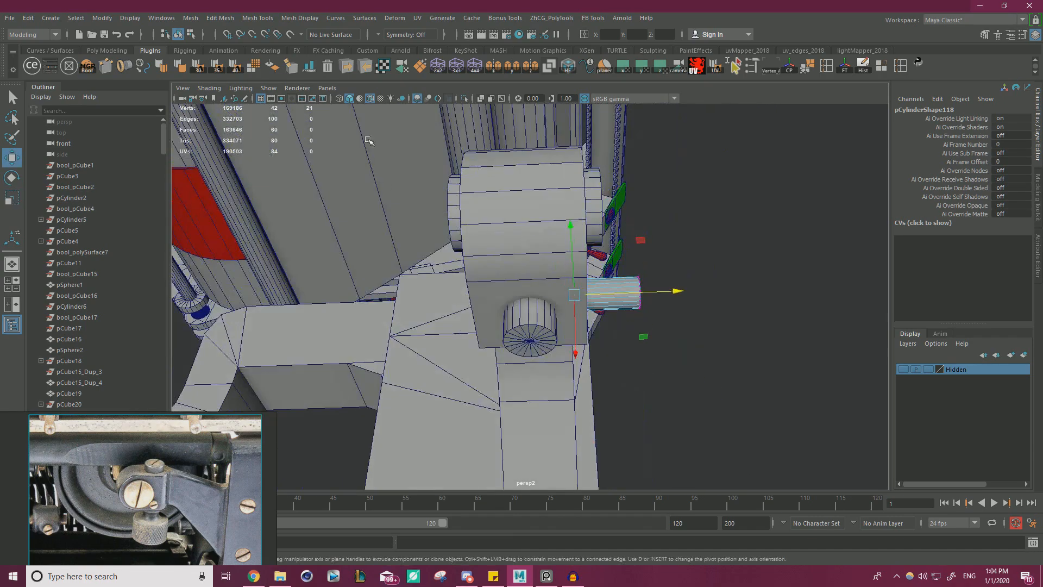
Switch to wireframe display and nudge the small cylinder's rear-end vertices slightly deeper into the block.
click(341, 100)
alt+drag(472, 187, 588, 365)
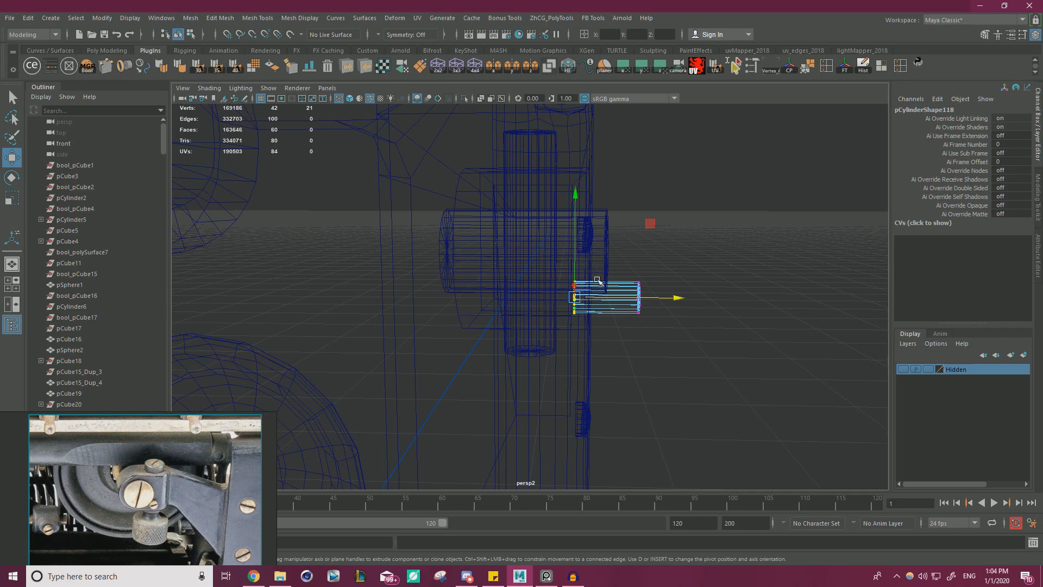
drag(672, 299, 674, 298)
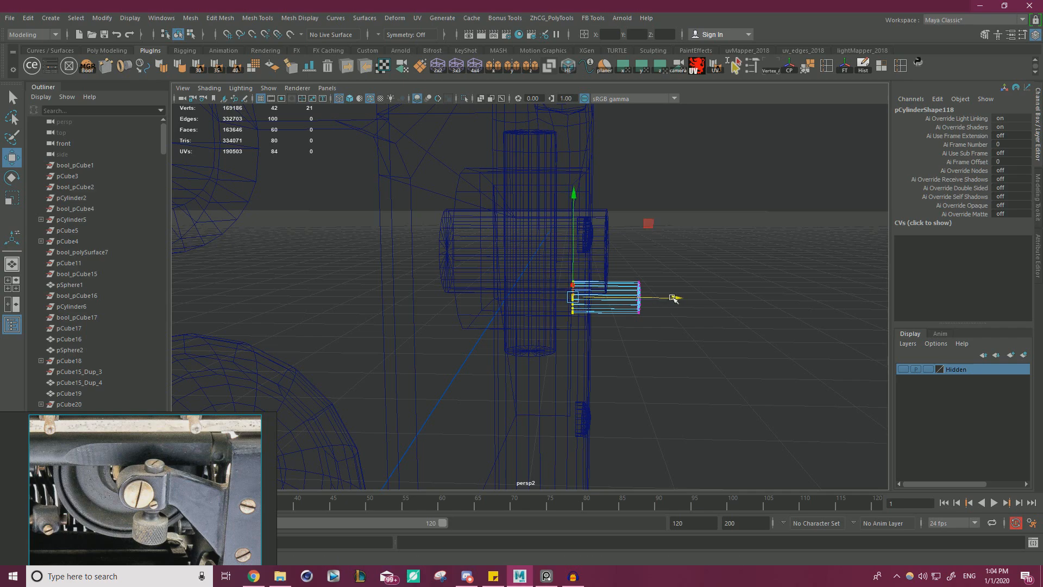
Return to shaded display, combine the clamp block's three cylinders into one mesh, and freeze the frame mesh's transformations.
click(342, 101)
scroll(529, 230, down, 3)
alt+drag(652, 274, 571, 262)
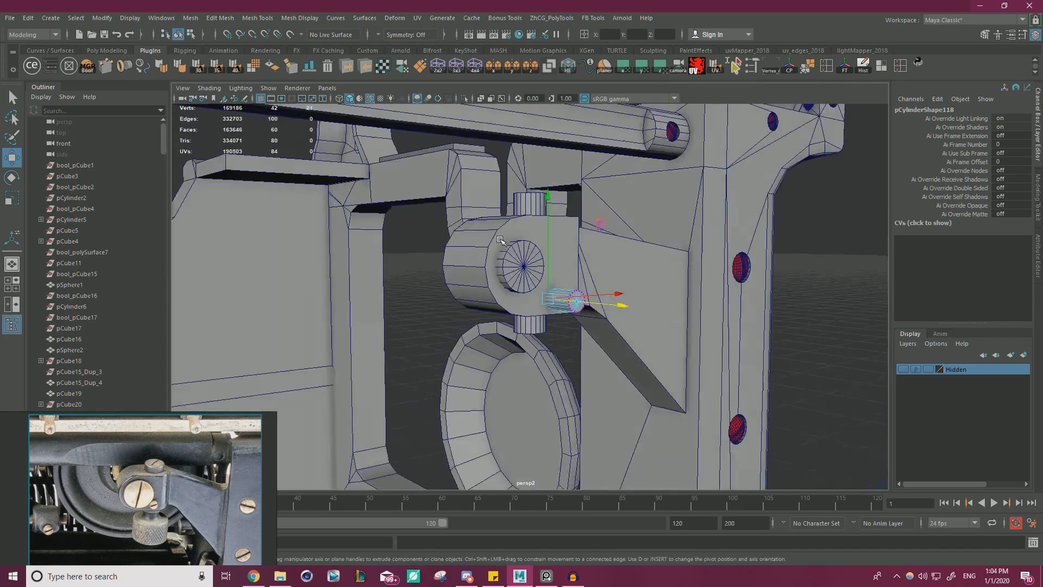
scroll(572, 263, up, 1)
right_drag(520, 232, 565, 218)
scroll(565, 218, down, 3)
alt+drag(609, 201, 525, 223)
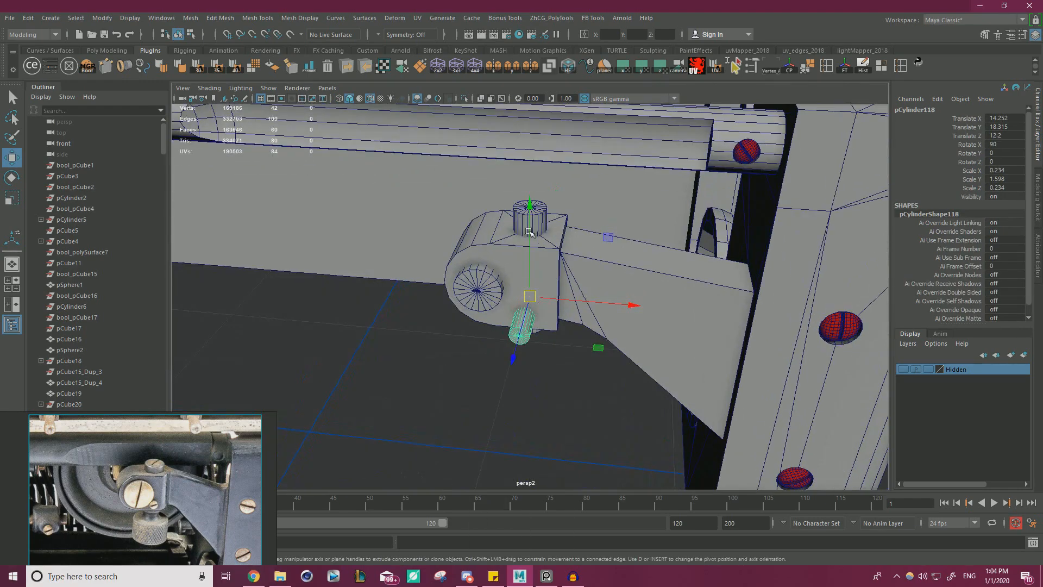
click(520, 225)
shift+click(479, 282)
shift+click(523, 326)
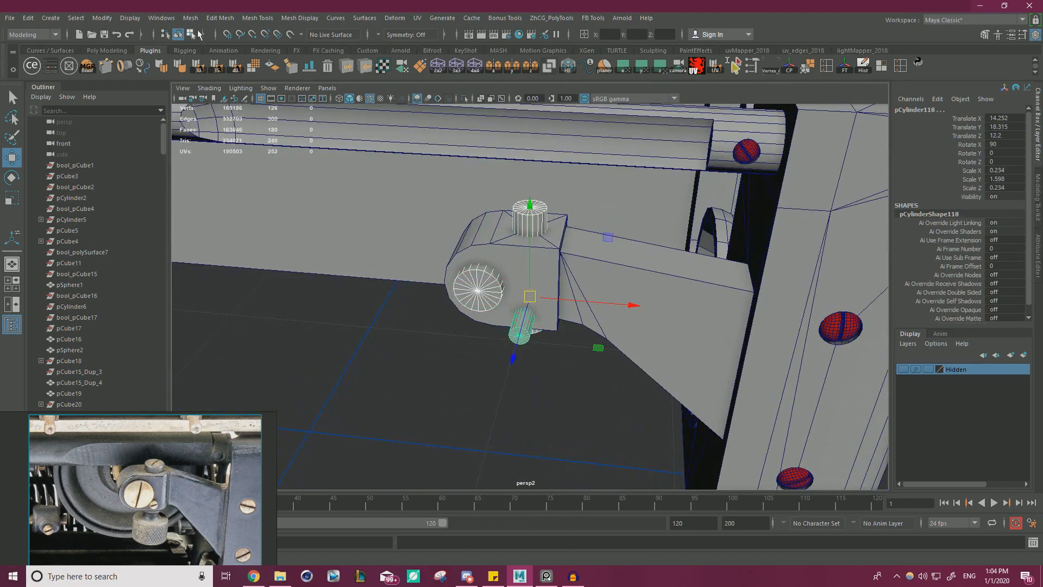
click(190, 18)
click(206, 52)
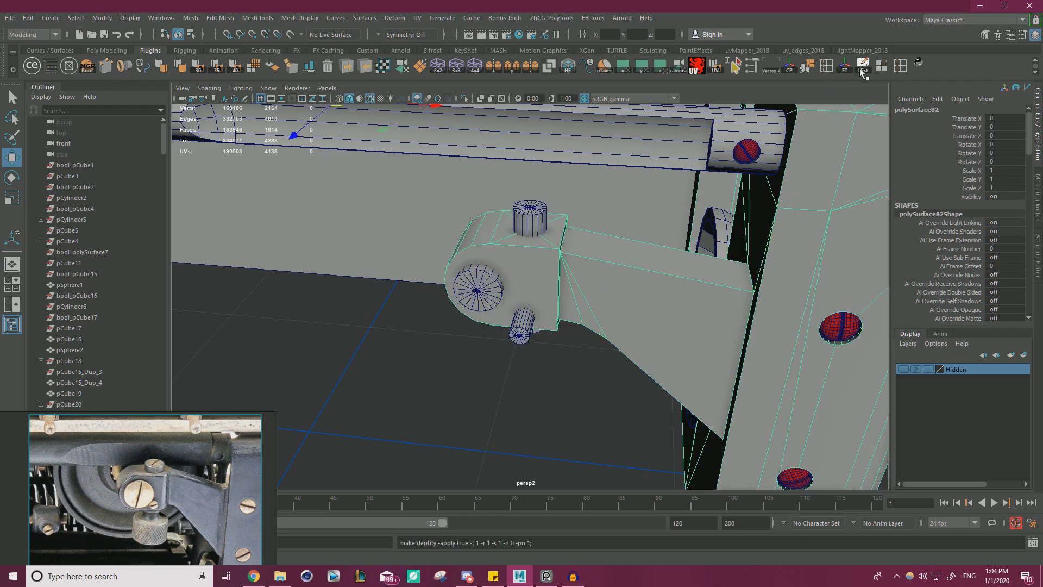
Open DcBoolManager and select the clamp block mesh together with the combined cylinders.
click(373, 310)
alt+drag(606, 290, 378, 188)
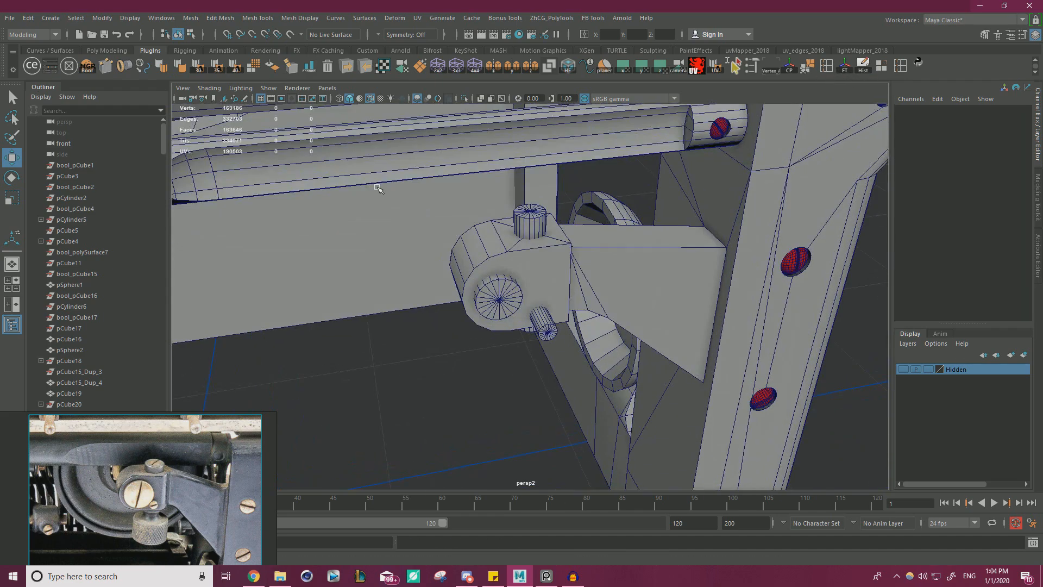
click(87, 67)
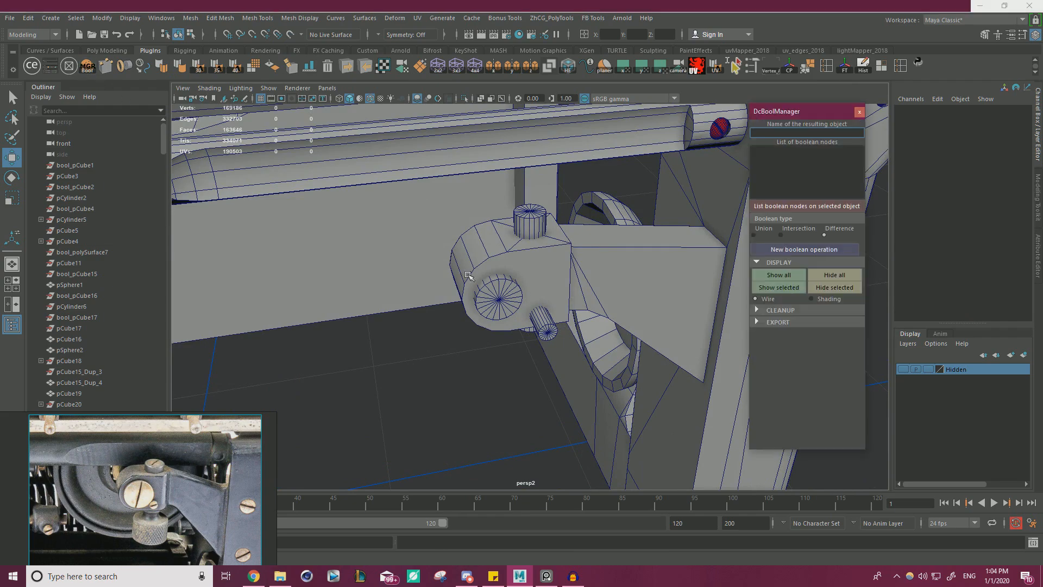
click(492, 247)
shift+click(511, 299)
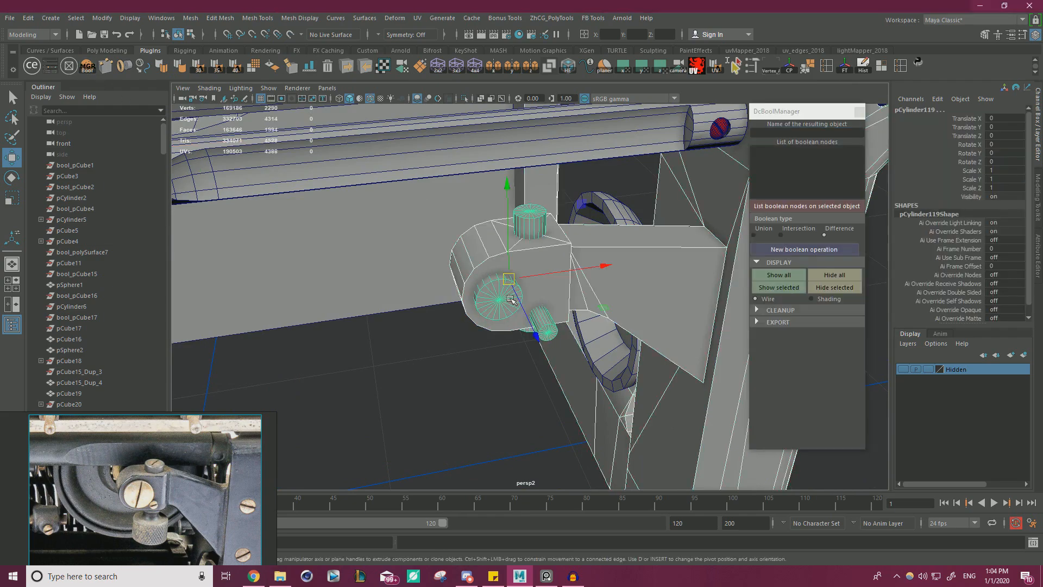
Delete the surplus edges crossing the clamp block's top face around the upright cylinder.
alt+drag(512, 299, 518, 315)
scroll(529, 272, up, 5)
right_drag(537, 229, 540, 199)
click(573, 196)
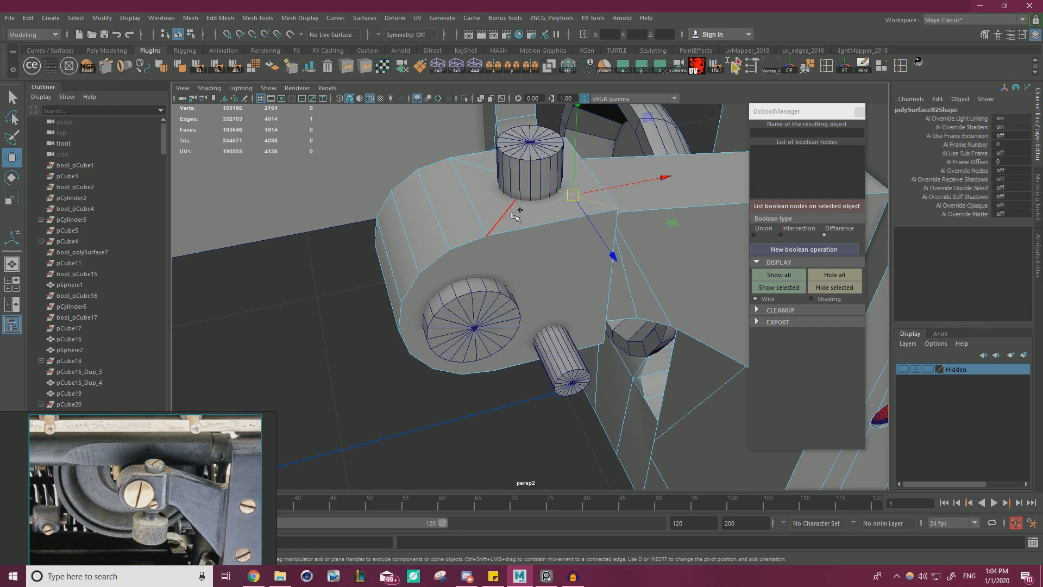
shift+click(474, 171)
alt+drag(474, 172, 540, 199)
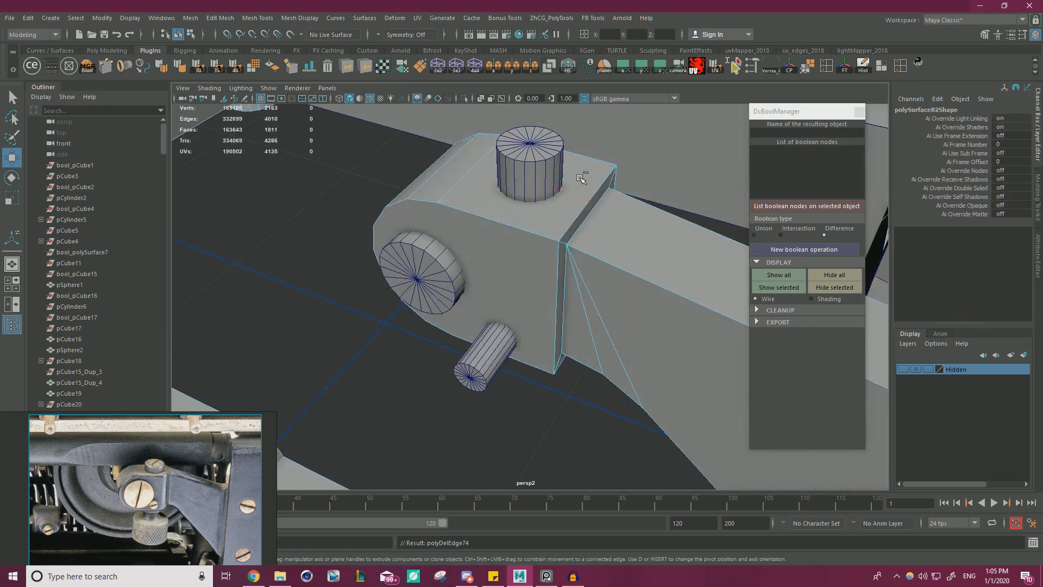
Subtract the combined cylinders from the clamp block with a Difference boolean and delete its history and base objects.
right_drag(489, 217, 519, 179)
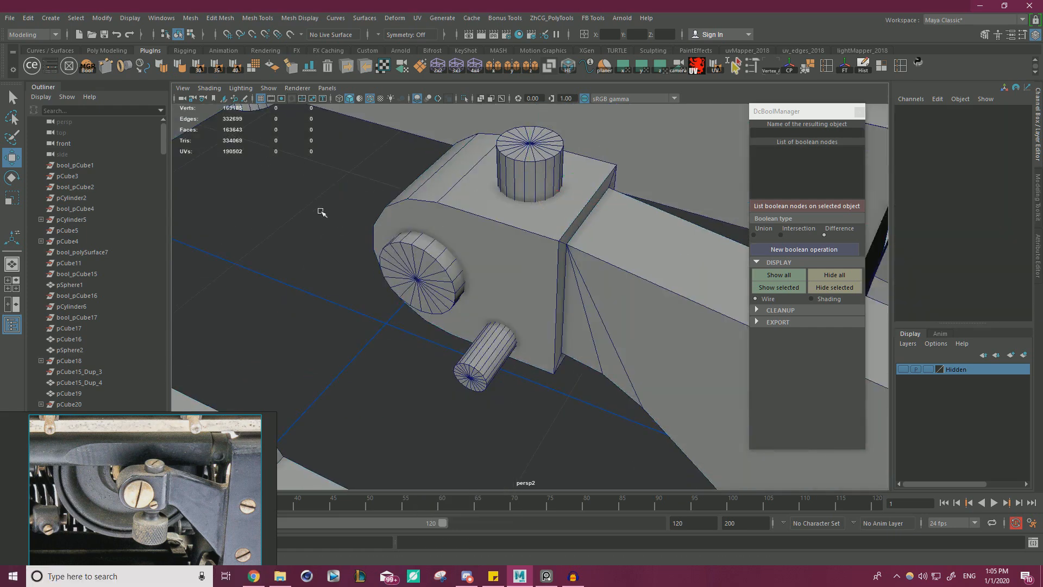
click(518, 177)
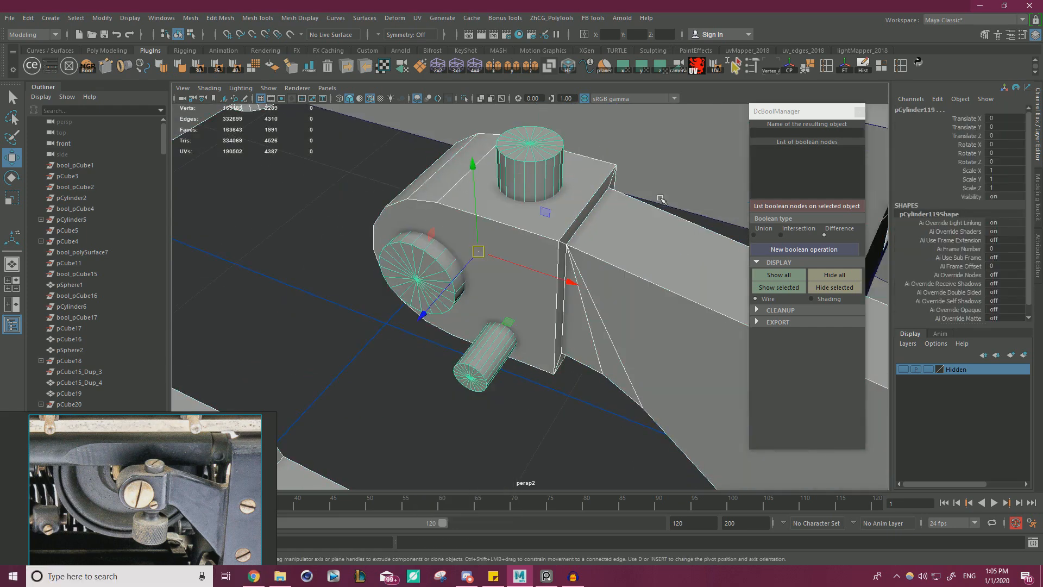
click(807, 251)
alt+drag(525, 261, 608, 233)
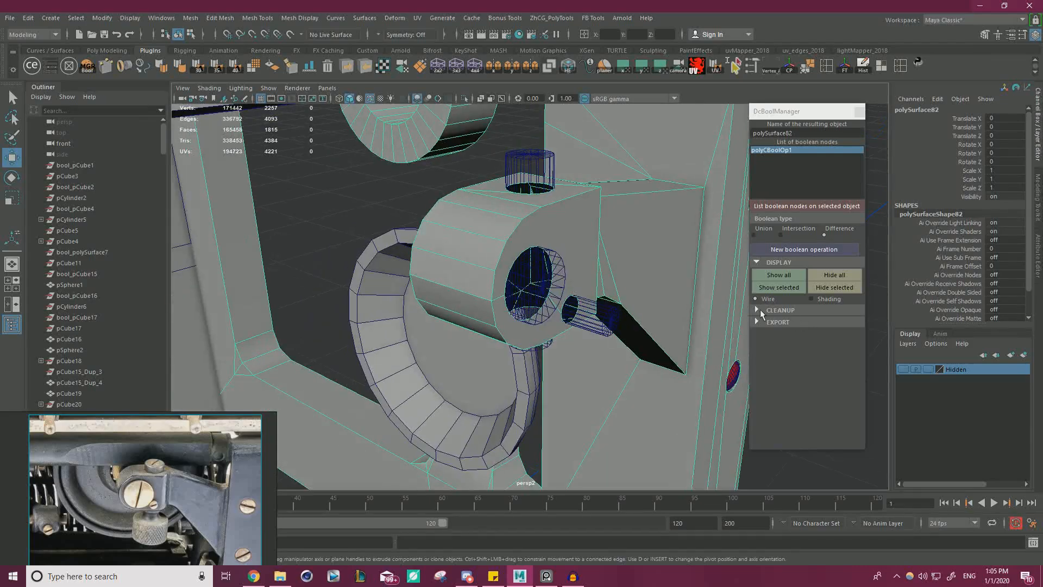
click(760, 309)
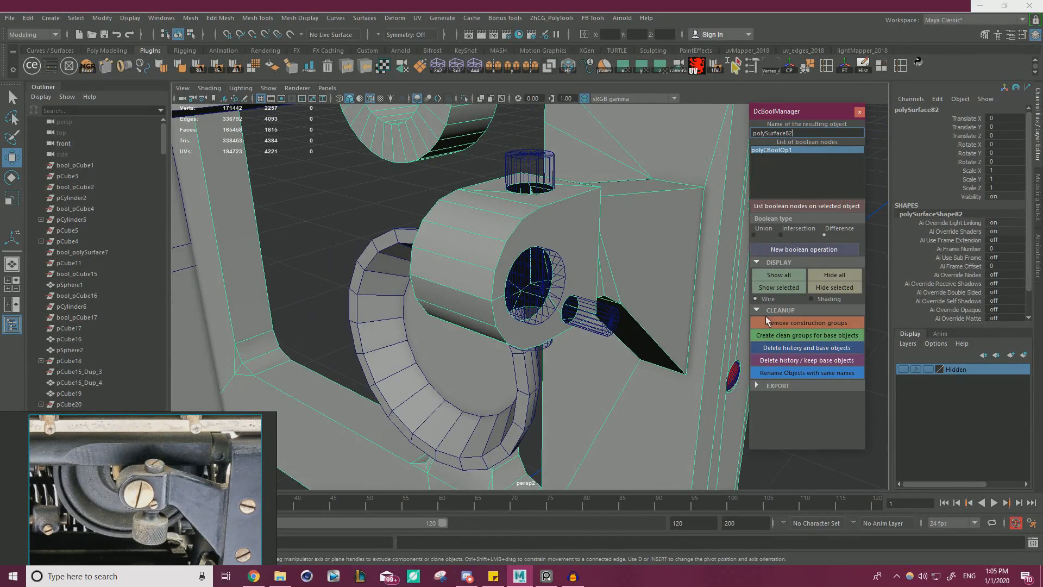
click(814, 347)
Isolate the frame mesh and bridge the front and rear border edges of the clamp block's large hole.
alt+drag(619, 304, 399, 205)
click(498, 213)
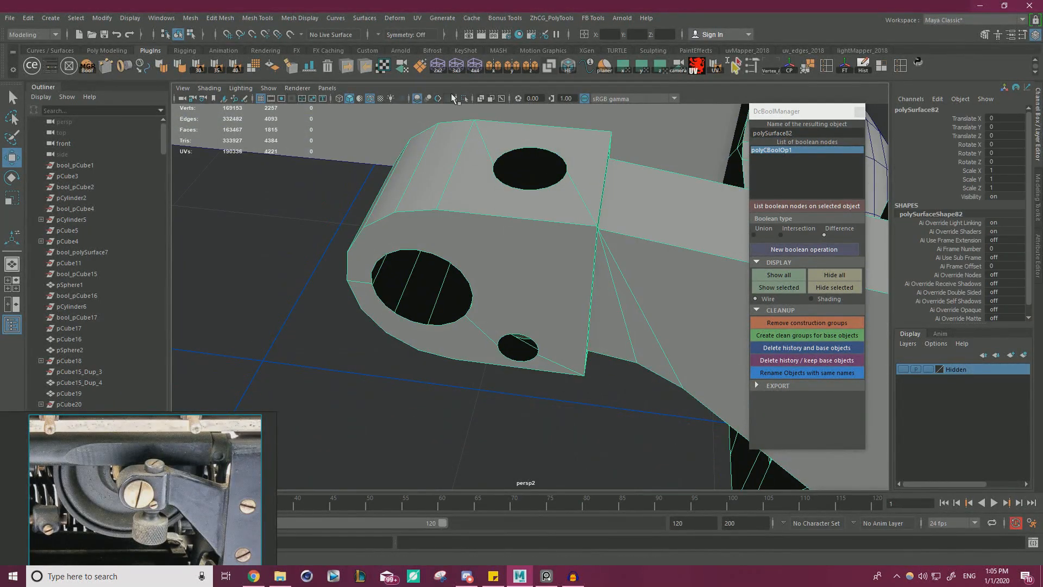
click(464, 98)
alt+drag(494, 222, 530, 190)
alt+right_drag(530, 190, 543, 214)
double_click(456, 316)
alt+drag(421, 312, 409, 261)
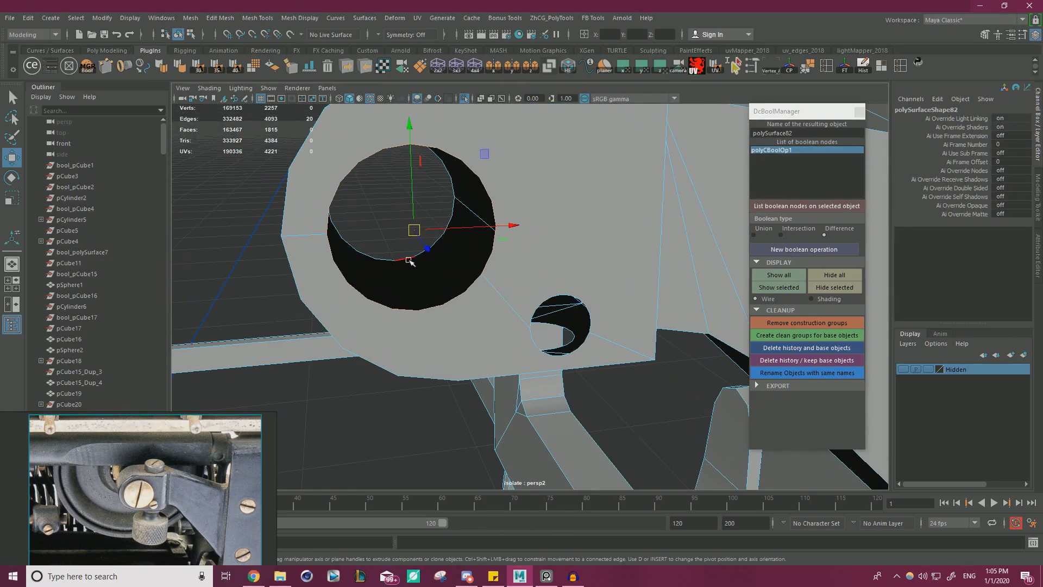
shift+right_click(395, 249)
shift+right_drag(402, 390, 396, 379)
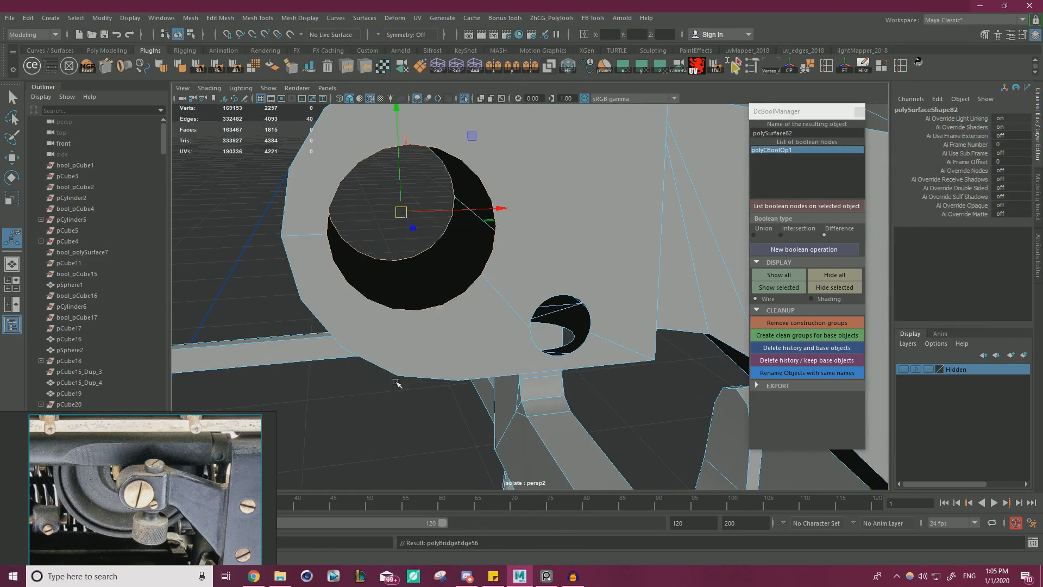
Extrude the small front hole's border edges into the clamp block and cap the inner end.
alt+drag(396, 378, 538, 381)
double_click(472, 348)
key(w)
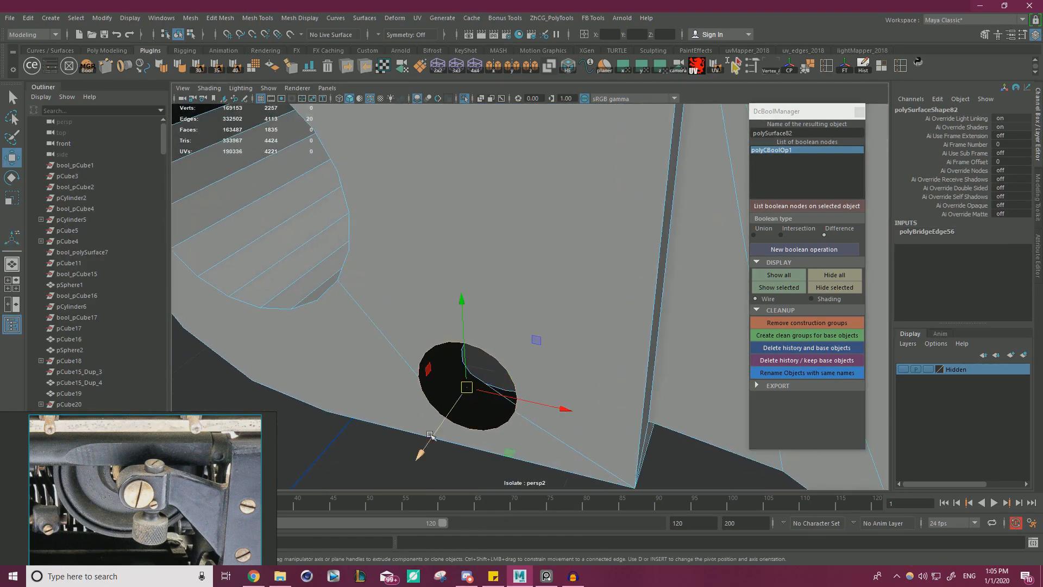
alt+drag(428, 441, 453, 413)
shift+right_drag(368, 447, 361, 503)
Bridge the upper and lower border edges of the vertical hole through the clamp block.
alt+drag(383, 416, 531, 363)
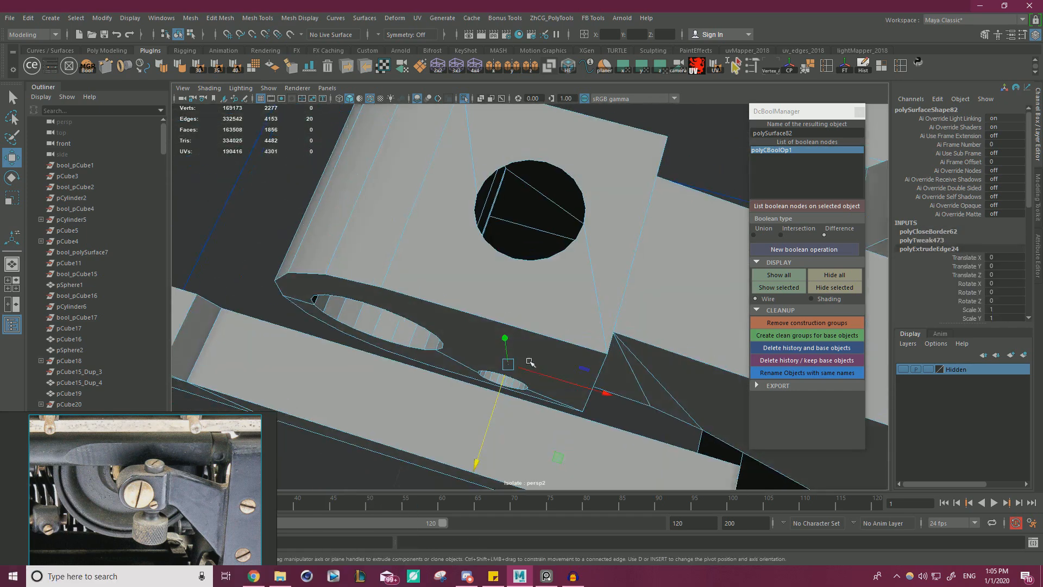
double_click(506, 270)
alt+drag(507, 271, 598, 337)
scroll(592, 337, up, 3)
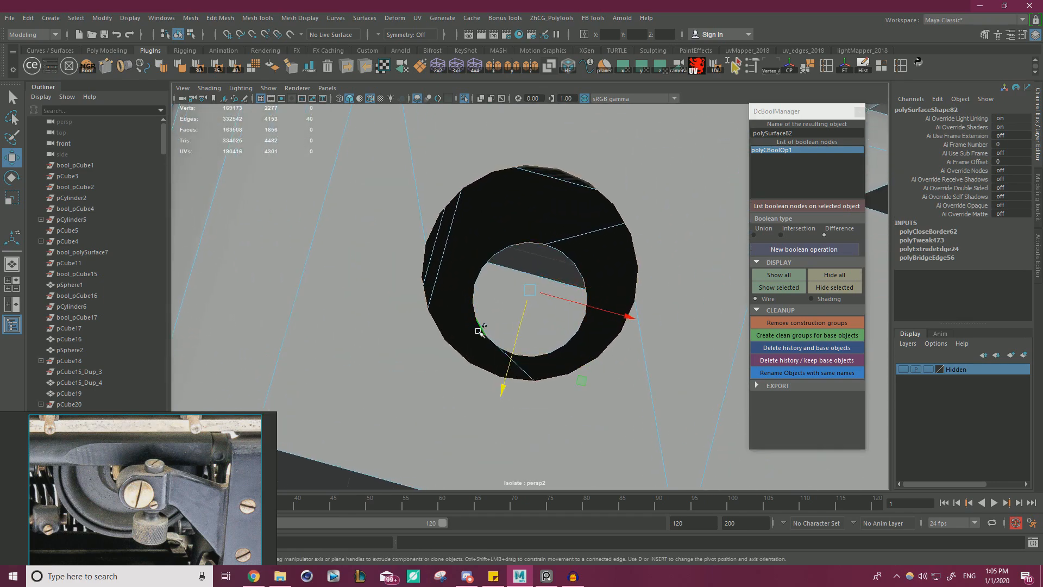
shift+right_drag(480, 331, 466, 461)
alt+drag(465, 462, 402, 306)
alt+right_drag(403, 306, 378, 286)
Return to object mode, check the drilled clamp block from several sides, and end the isolated display.
right_drag(474, 238, 513, 220)
key(q)
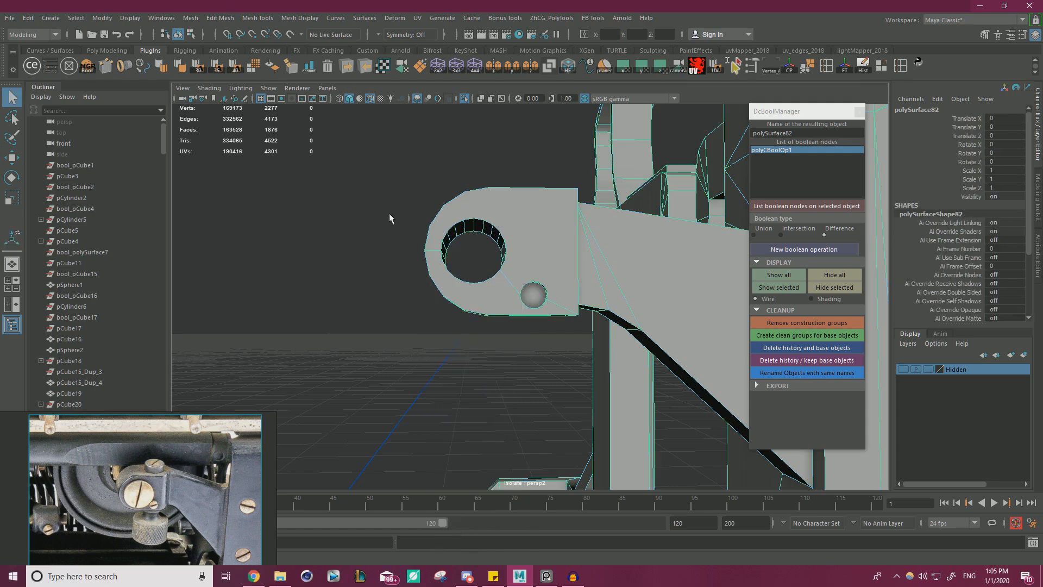
alt+drag(389, 219, 506, 241)
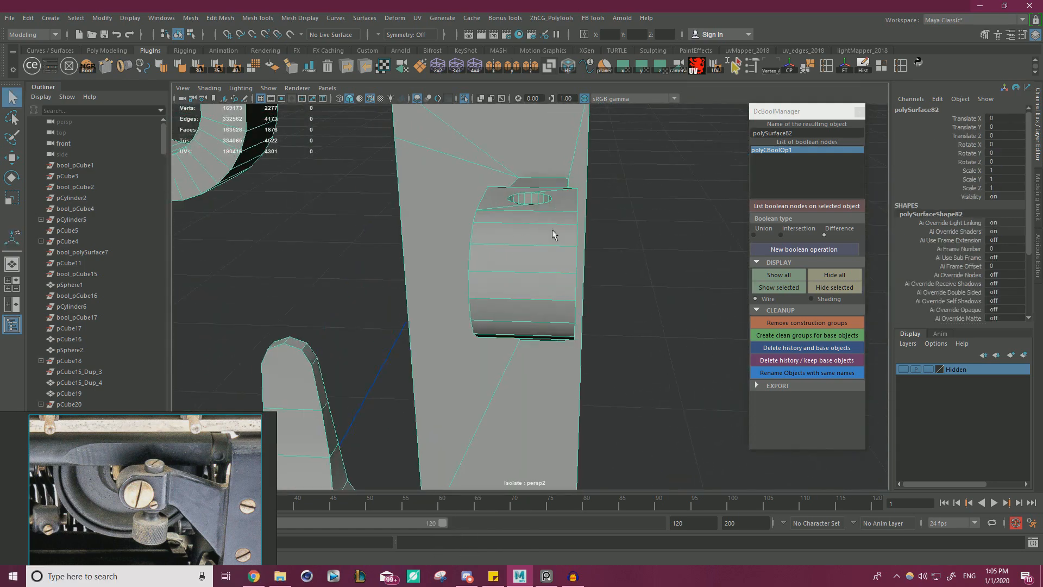
alt+drag(552, 232, 482, 226)
alt+right_drag(481, 226, 401, 236)
click(464, 98)
Duplicate the upper of the two screws on the frame's upright and move the copy along X to 8.665.
alt+drag(464, 231, 380, 234)
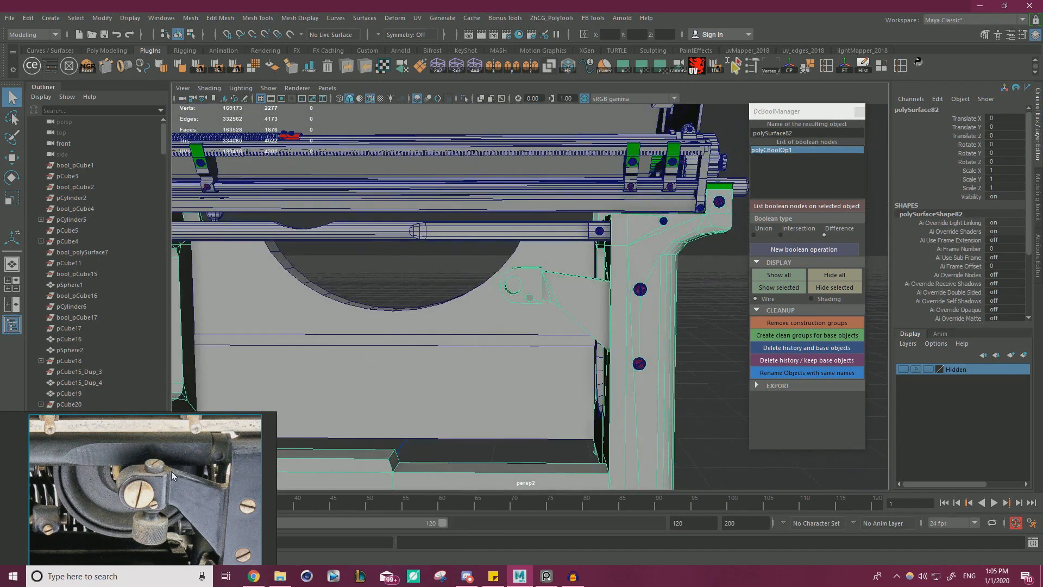
alt+drag(390, 350, 508, 334)
alt+right_drag(508, 334, 559, 323)
alt+middle_drag(559, 323, 478, 327)
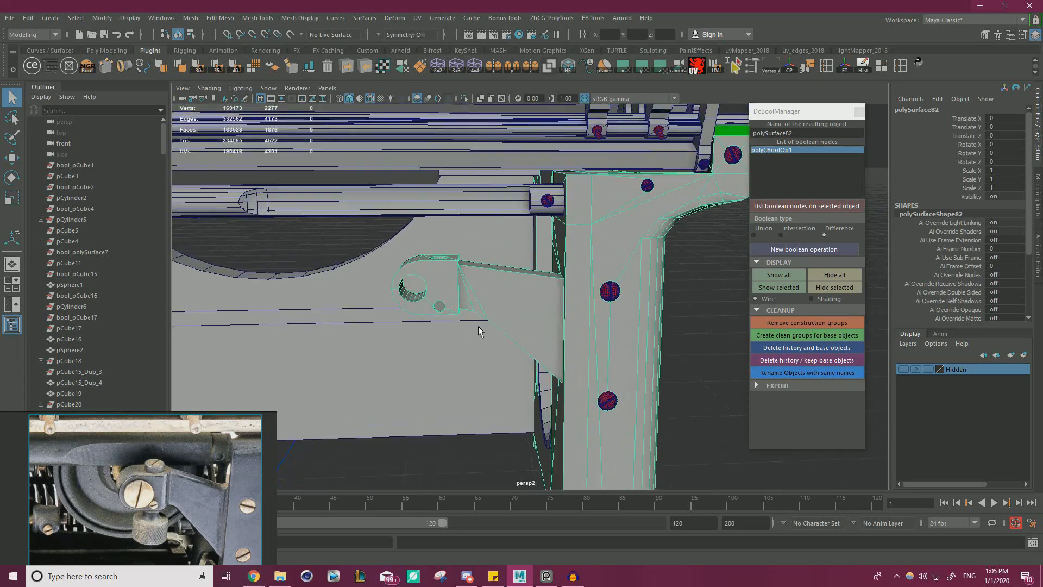
alt+right_drag(478, 326, 537, 337)
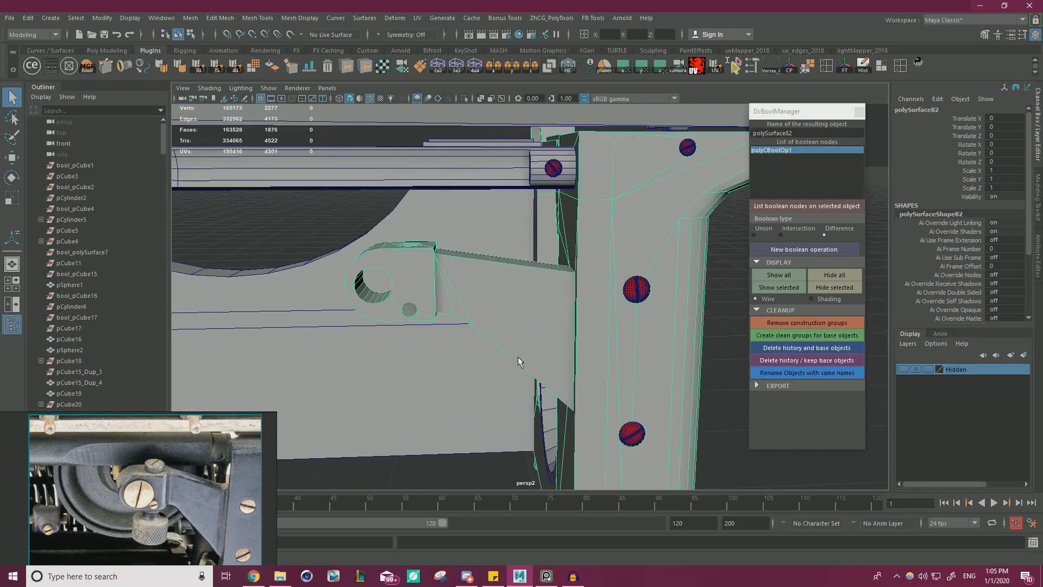
click(634, 295)
key(w)
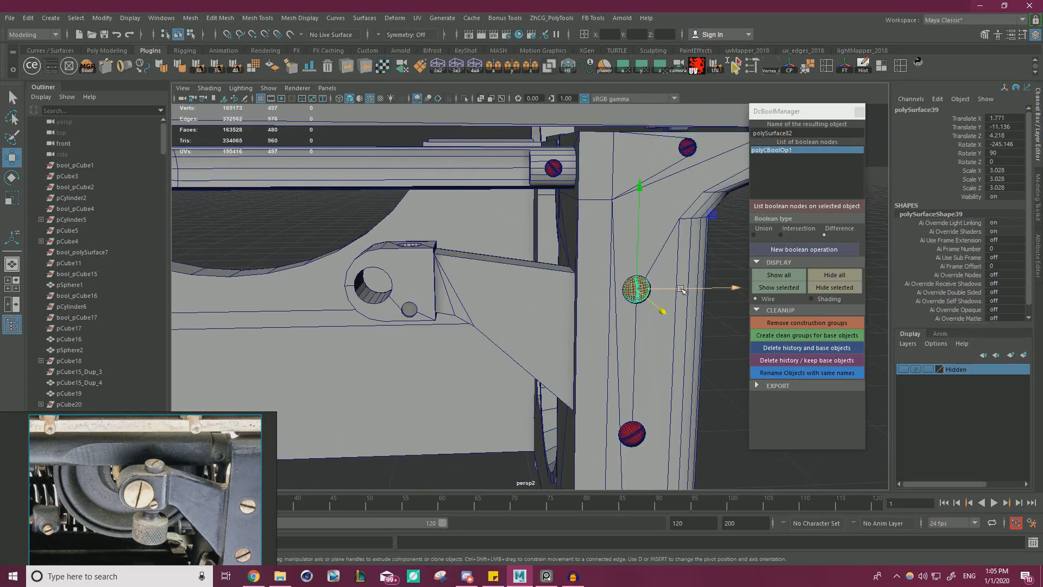
drag(710, 287, 554, 262)
Place the screw copy over the small hole at Y -11.694, Z 4.077 and scale it uniformly to 2.442.
key(f)
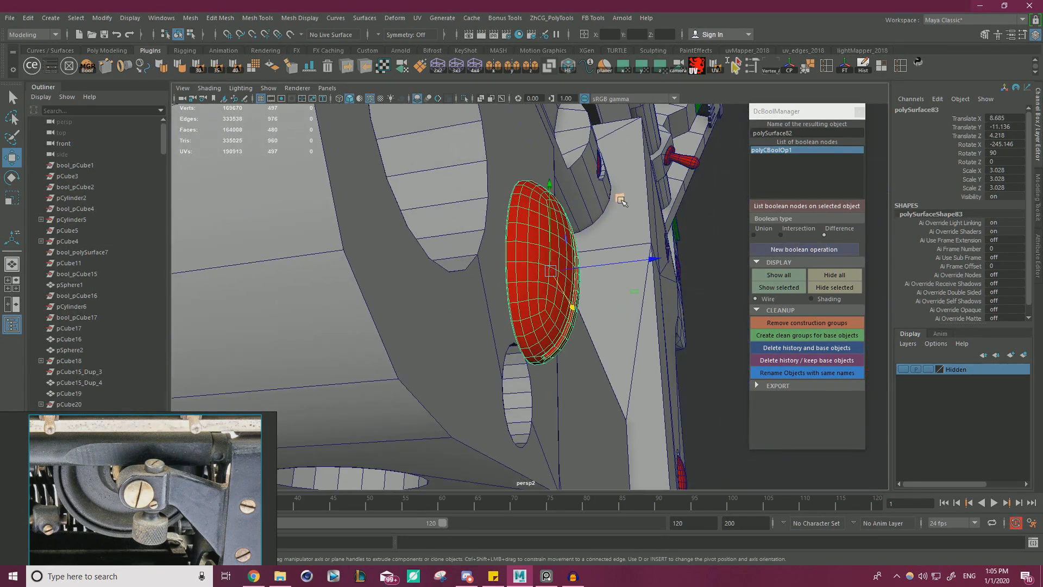
drag(621, 200, 590, 318)
key(r)
drag(519, 390, 459, 390)
alt+drag(441, 322, 503, 421)
Set the Scale tool's axis orientation to World and scale the screw copy uniformly to 1.354.
double_click(12, 197)
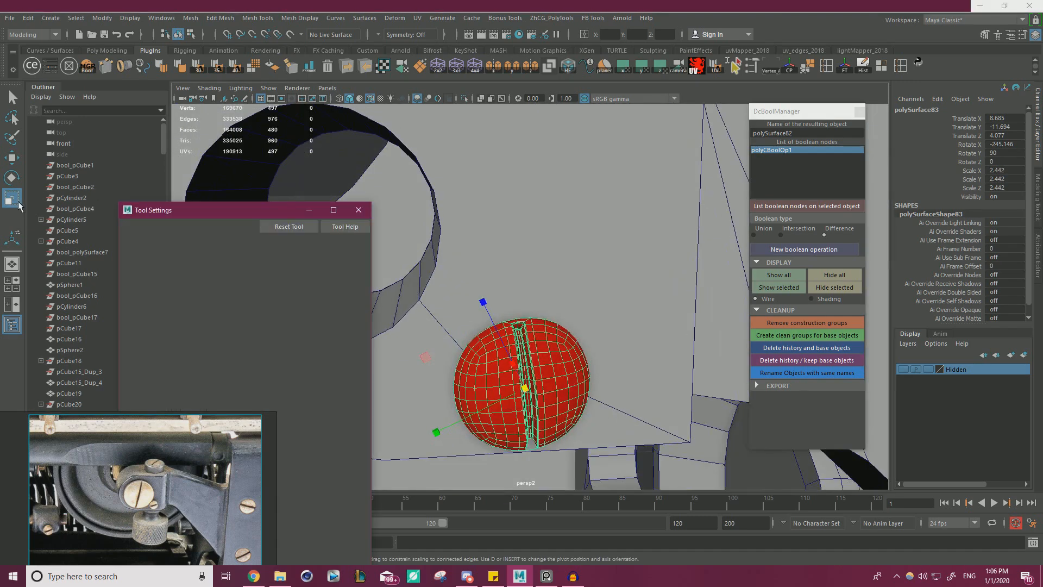
click(205, 259)
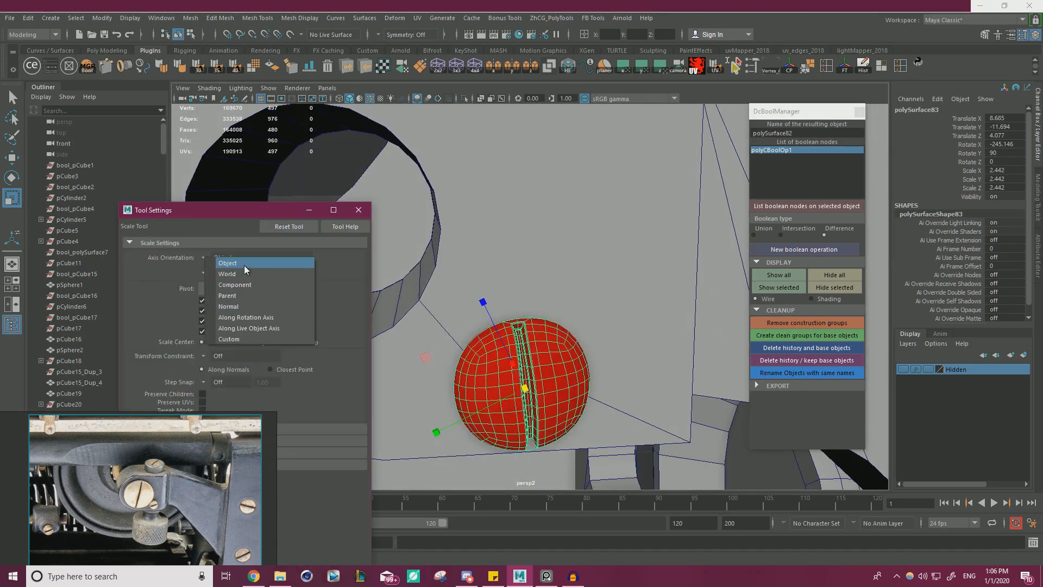
click(243, 275)
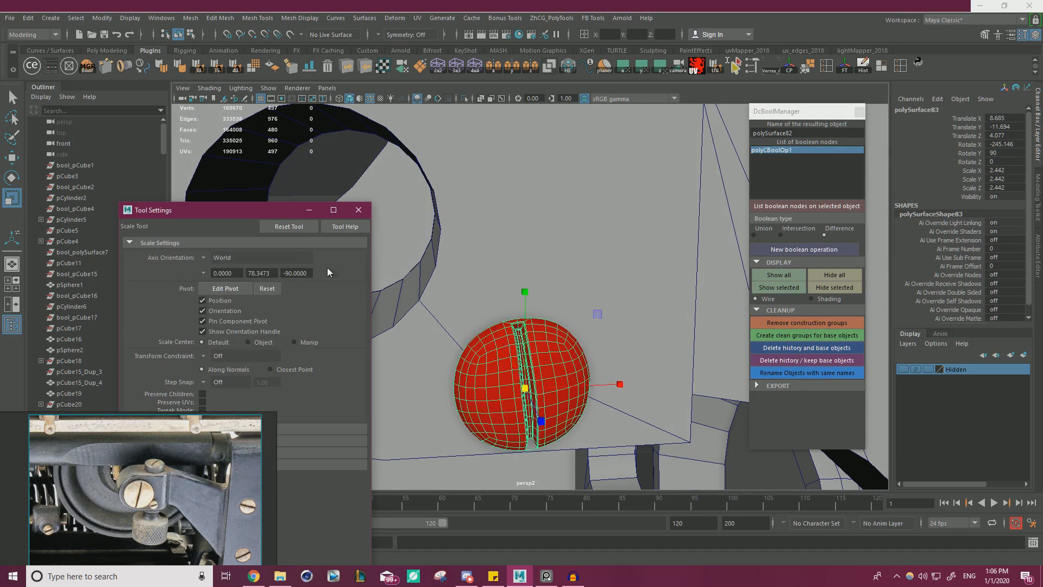
click(359, 212)
drag(524, 388, 459, 401)
Center the screw in the small hole at X 8.594, Y -11.606, Z 4.007 and scale it uniformly to 1.637.
key(w)
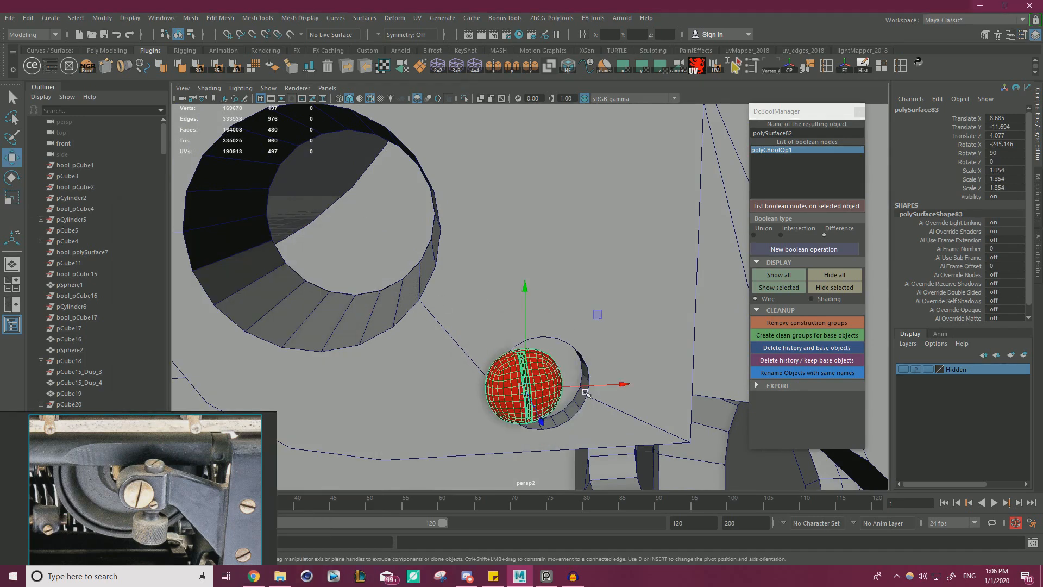
alt+drag(585, 392, 523, 306)
key(v)
drag(575, 327, 503, 375)
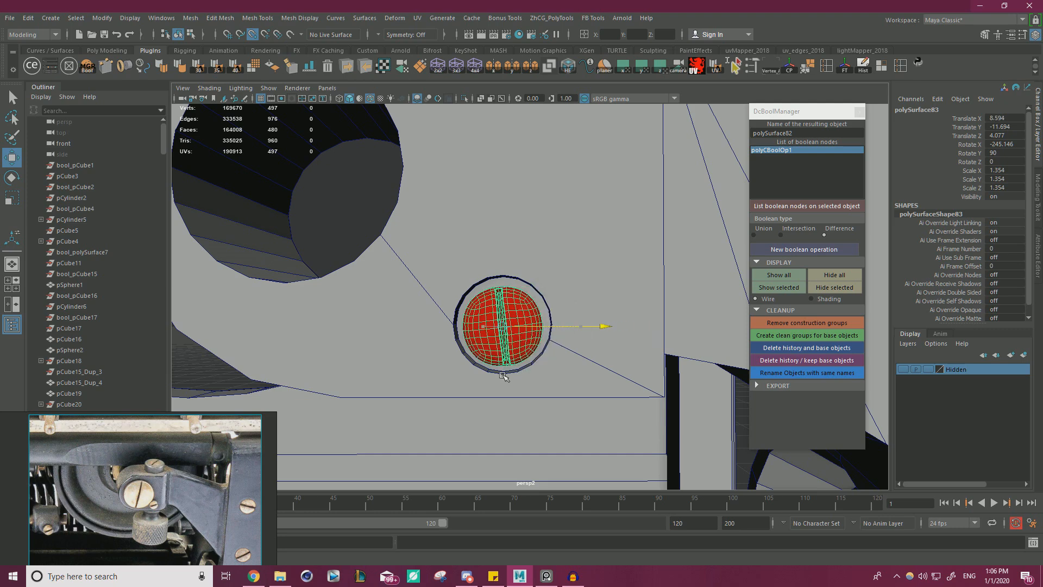
key(v)
drag(504, 300, 454, 326)
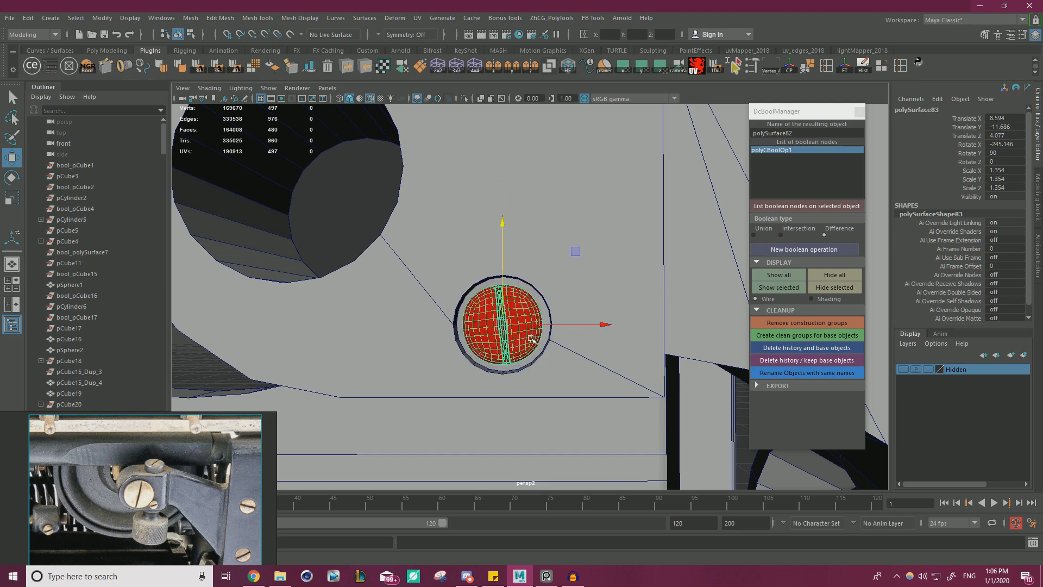
alt+drag(531, 339, 468, 352)
key(r)
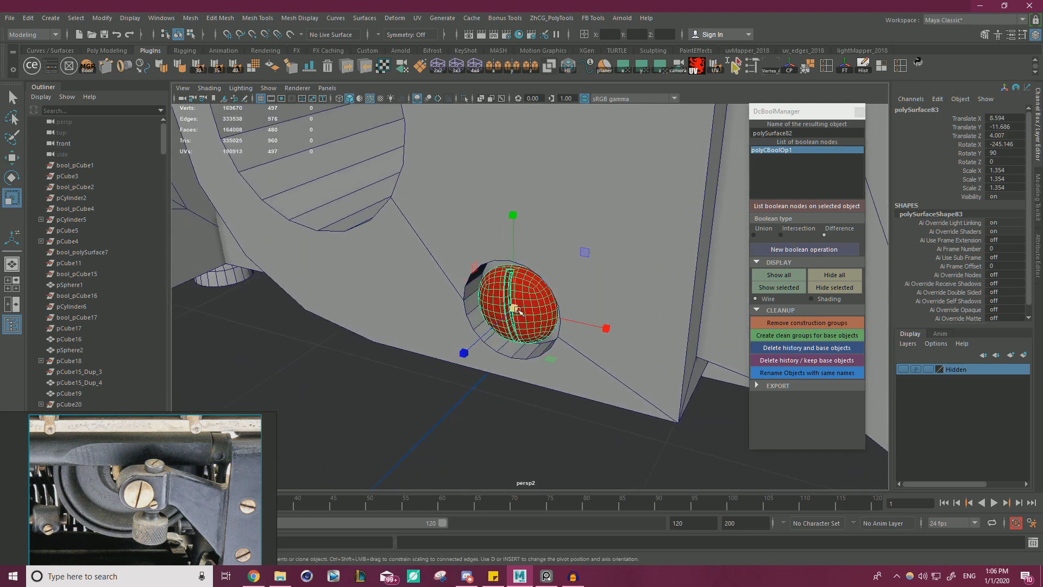
alt+drag(514, 321, 510, 327)
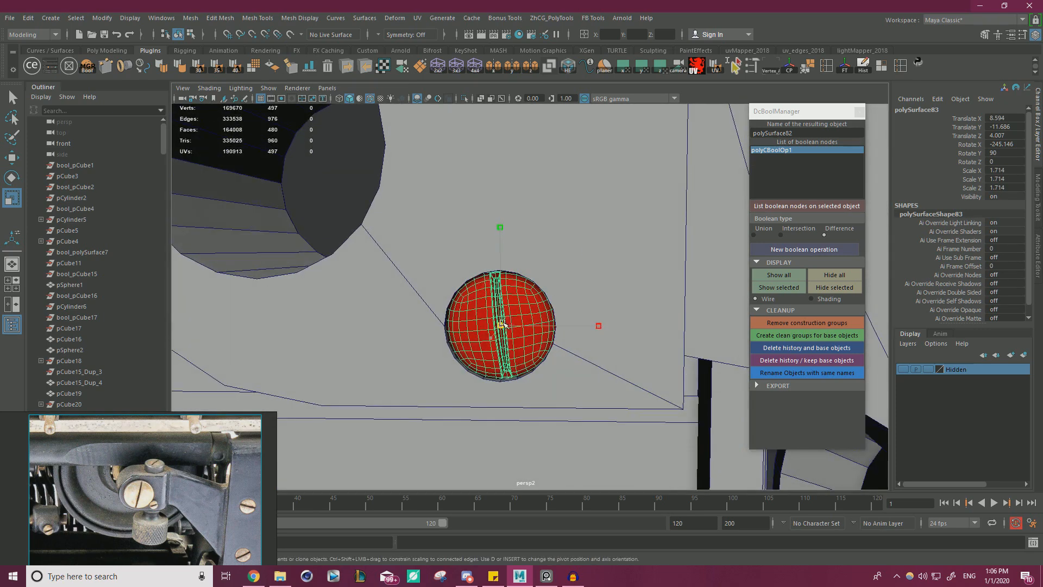
Rotate the small screw on the clamp block's front face until its slot runs horizontally.
key(e)
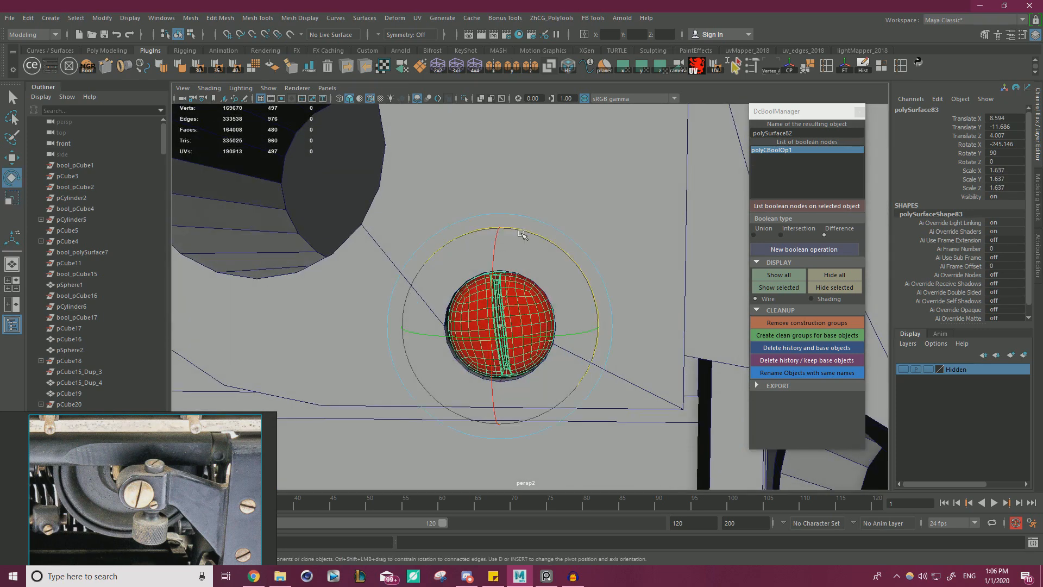
drag(643, 389, 641, 389)
key(w)
click(528, 304)
scroll(518, 299, down, 8)
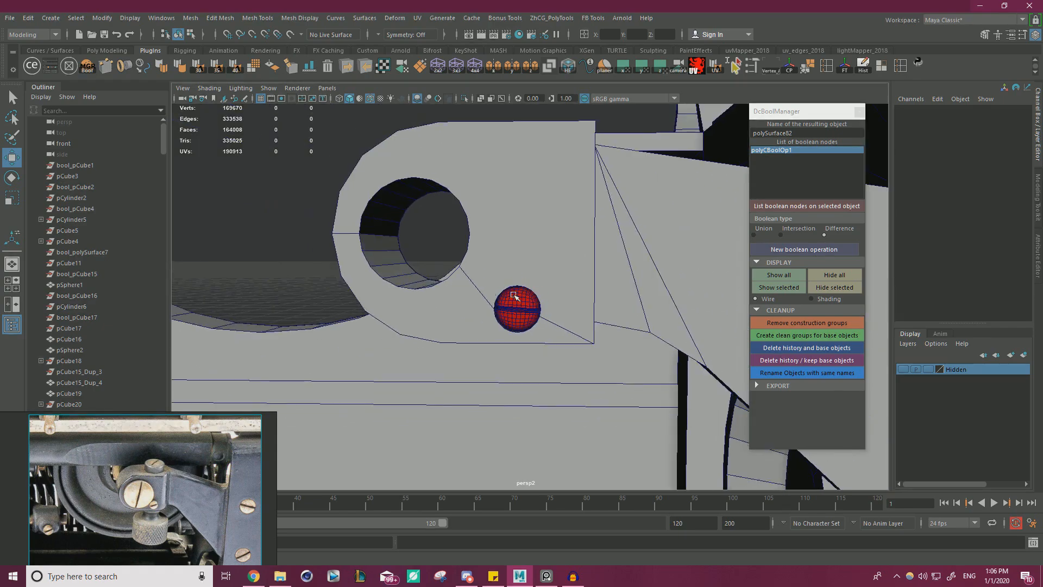
Close the DcBoolManager tool and open the ModIt v1.1 tool for adding screws to the clamp block.
alt+drag(517, 298, 471, 322)
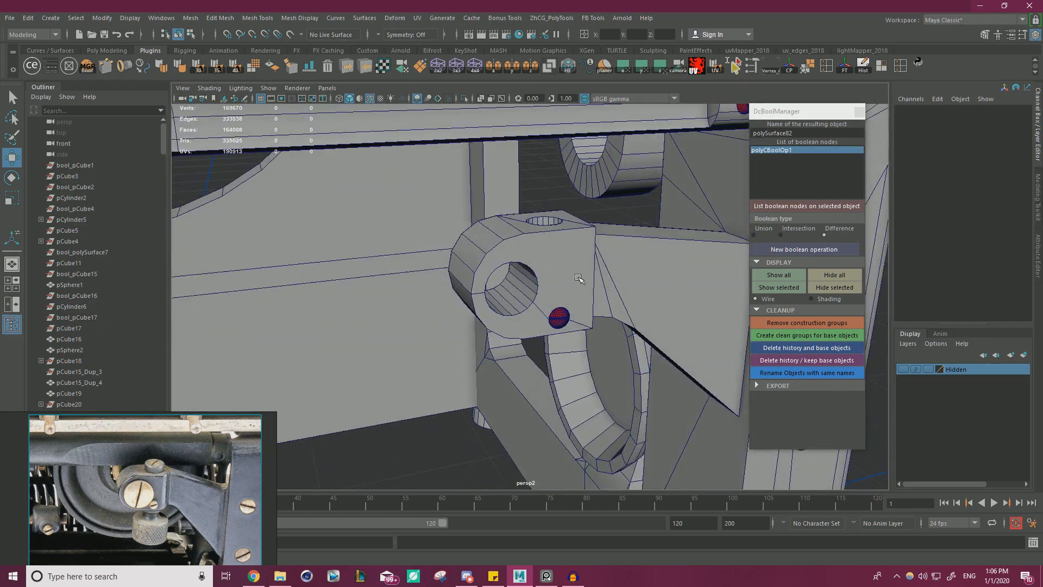
alt+right_drag(610, 282, 349, 263)
alt+drag(350, 263, 380, 291)
alt+right_drag(381, 290, 522, 326)
alt+drag(521, 326, 614, 318)
alt+middle_drag(613, 317, 728, 299)
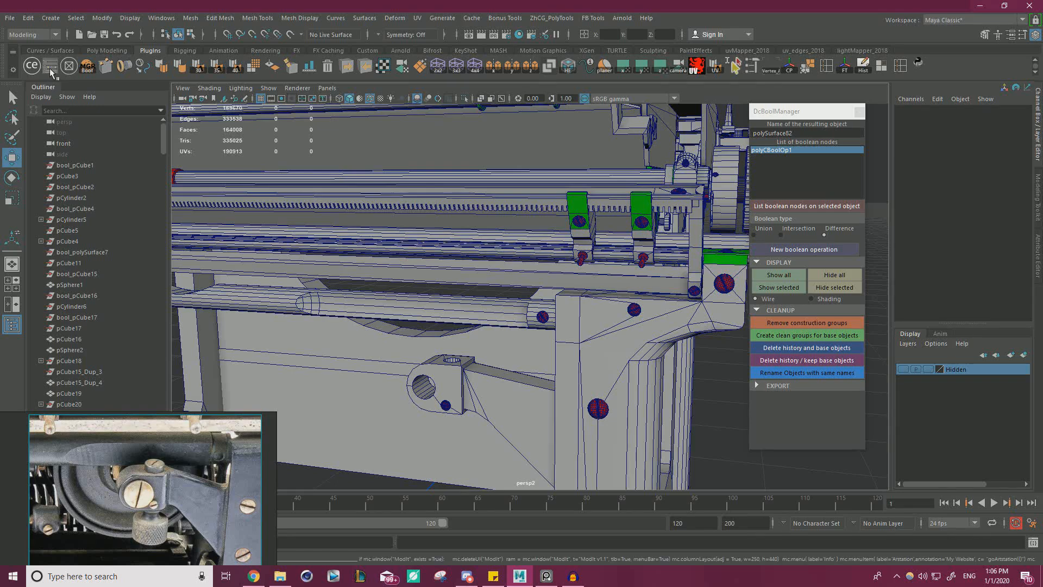
click(858, 112)
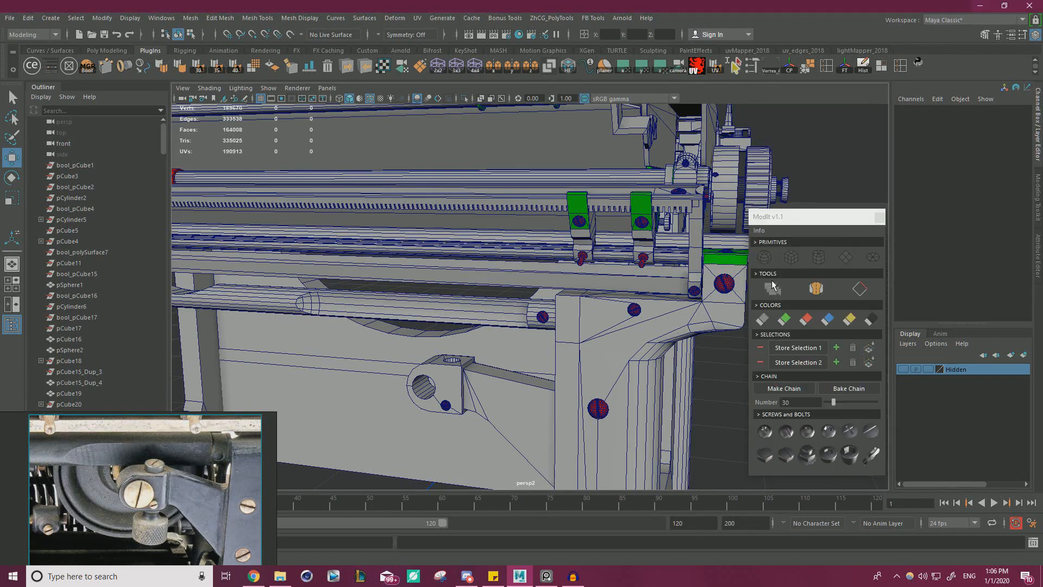
scroll(341, 331, up, 6)
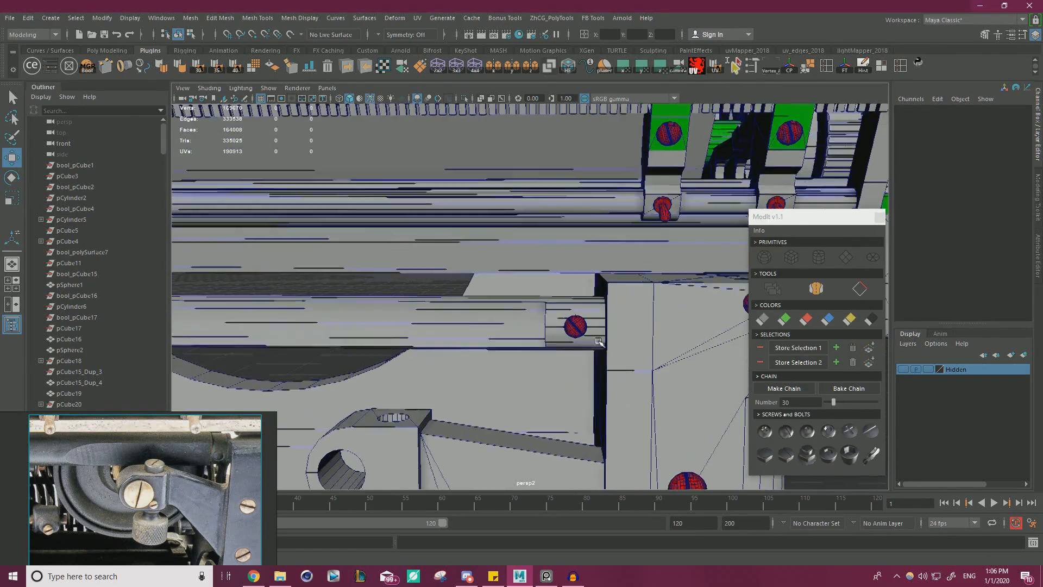
scroll(341, 332, down, 4)
alt+middle_drag(473, 291, 494, 212)
alt+drag(494, 212, 424, 272)
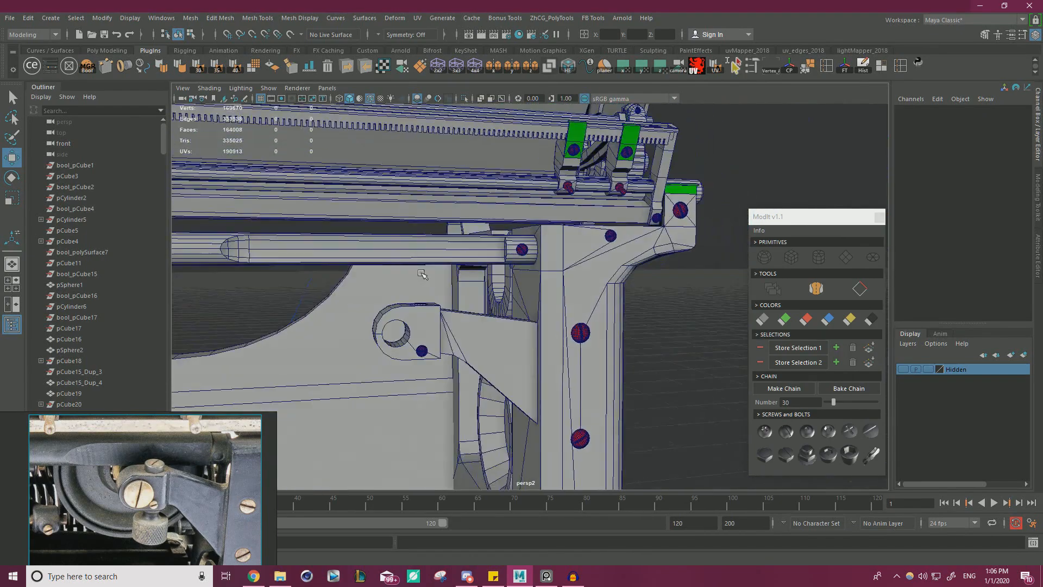
alt+middle_drag(423, 272, 498, 239)
alt+right_drag(499, 239, 655, 401)
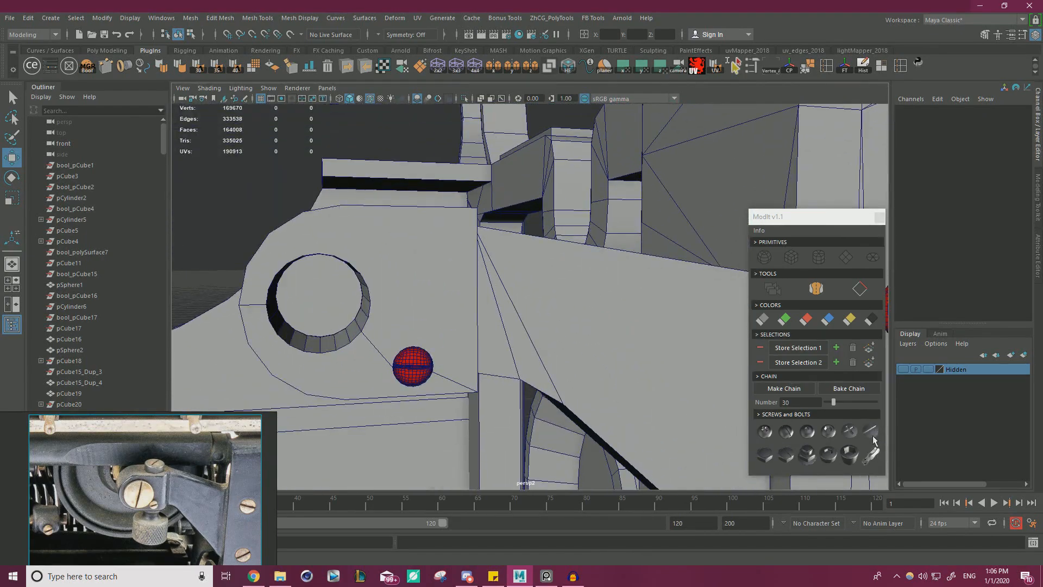
Select the clamp block's front face around the large hole and insert ModIt's wide slotted screw on it.
alt+middle_drag(374, 328, 432, 309)
click(468, 255)
right_drag(468, 249, 470, 268)
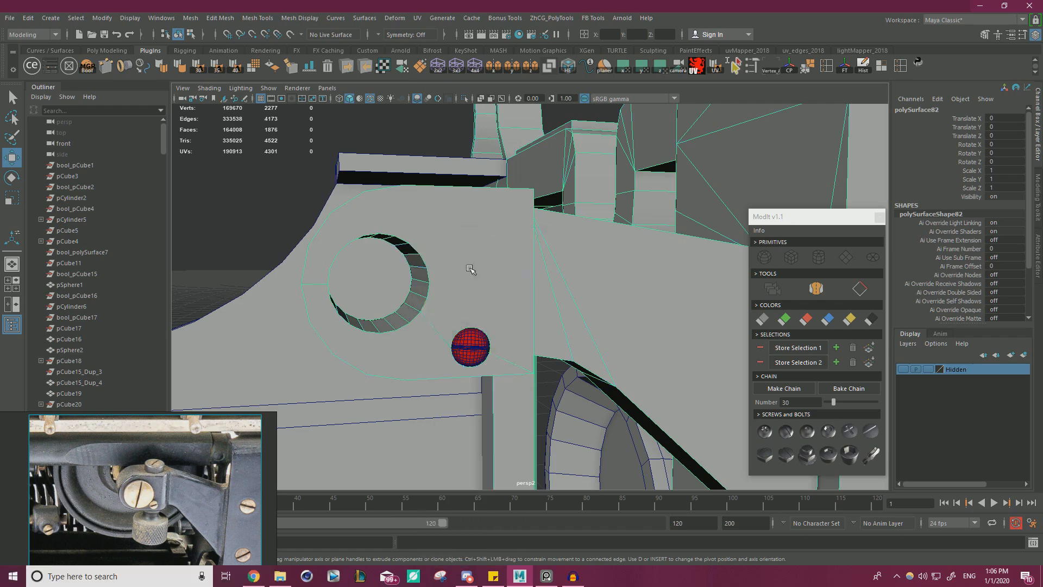
click(471, 268)
click(870, 431)
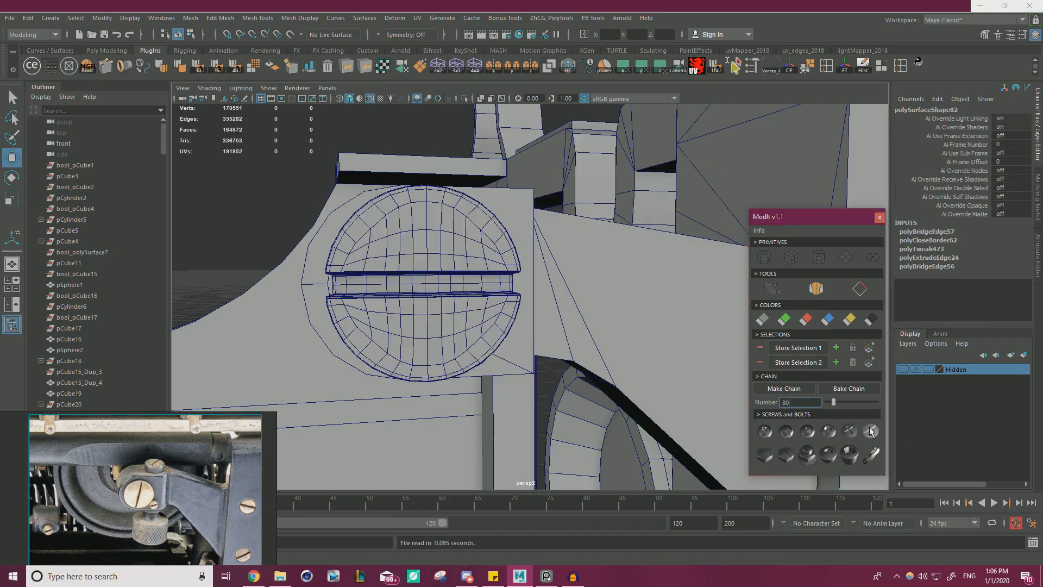
Scale the new slotted screw uniformly to 0.538 to suit the clamp block's large hole.
click(419, 238)
key(r)
drag(423, 282, 381, 286)
alt+drag(382, 288, 516, 327)
alt+middle_drag(516, 327, 418, 298)
alt+right_drag(419, 298, 581, 333)
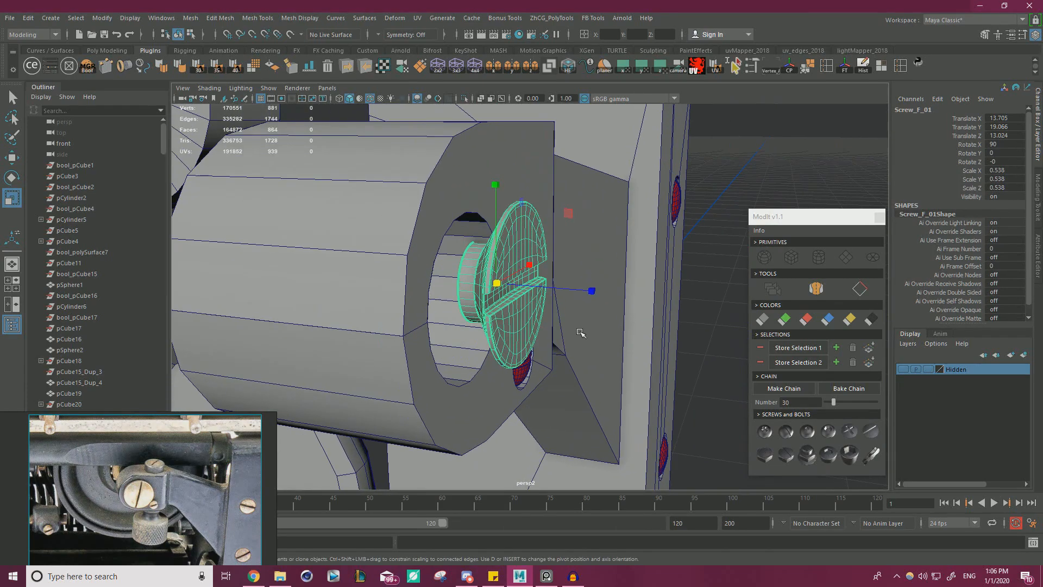
key(f)
alt+drag(580, 333, 472, 340)
Colour the slotted screw red and seat it in the large hole at X 13.225, Z 12.9.
key(w)
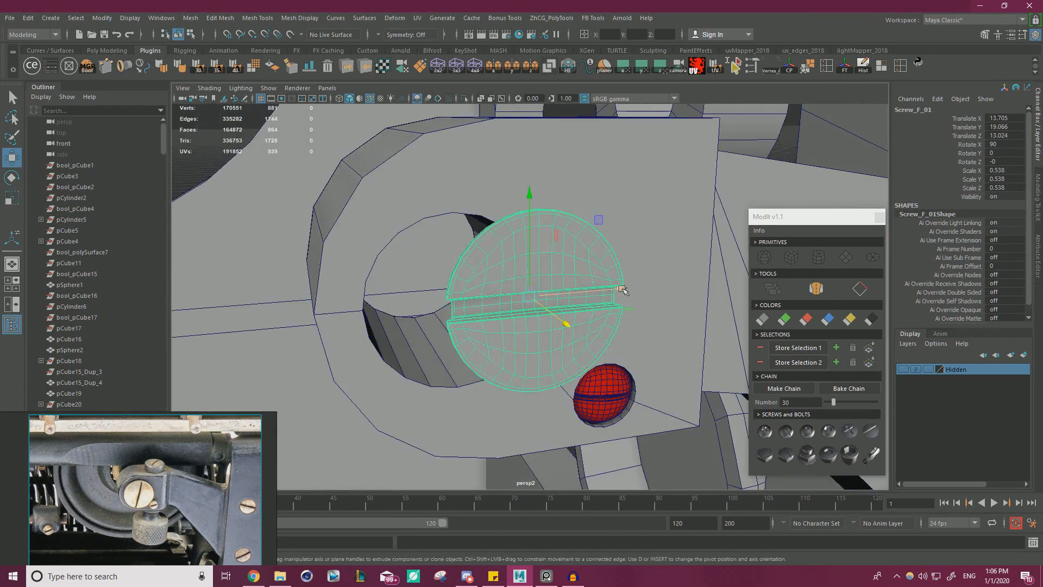
drag(623, 289, 558, 296)
click(802, 317)
alt+right_drag(501, 294, 525, 294)
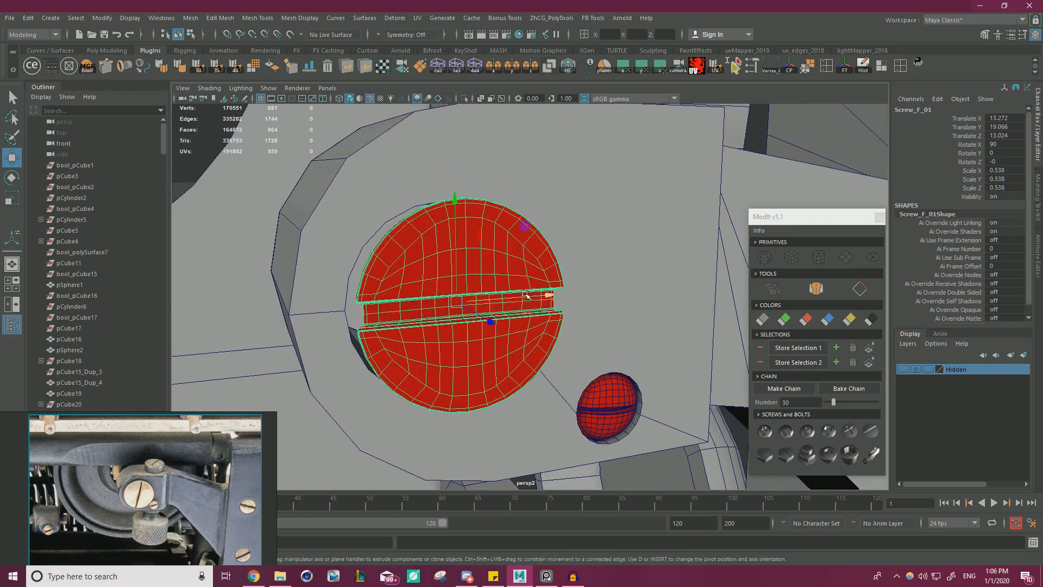
key(v)
drag(554, 295, 445, 200)
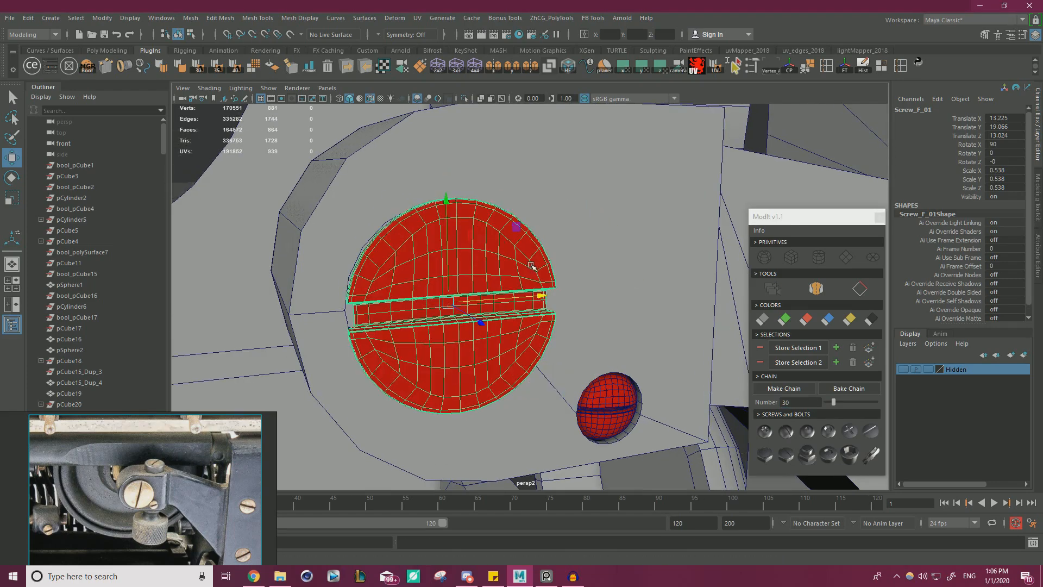
alt+drag(532, 265, 618, 269)
drag(587, 317, 535, 259)
Rotate the large slotted screw to 112.731 about Z so its slot matches the reference photo.
key(e)
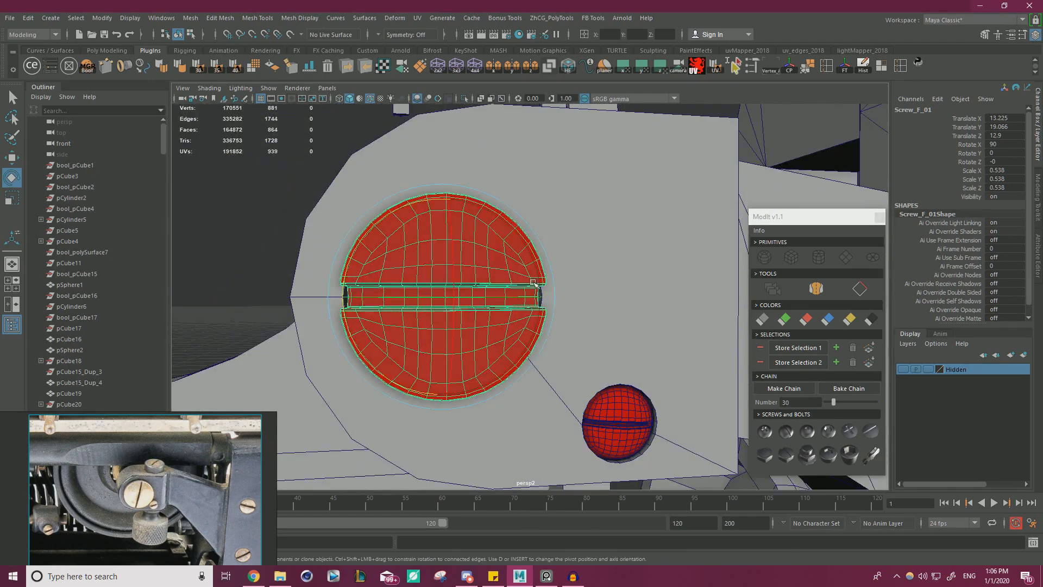
drag(373, 225, 407, 399)
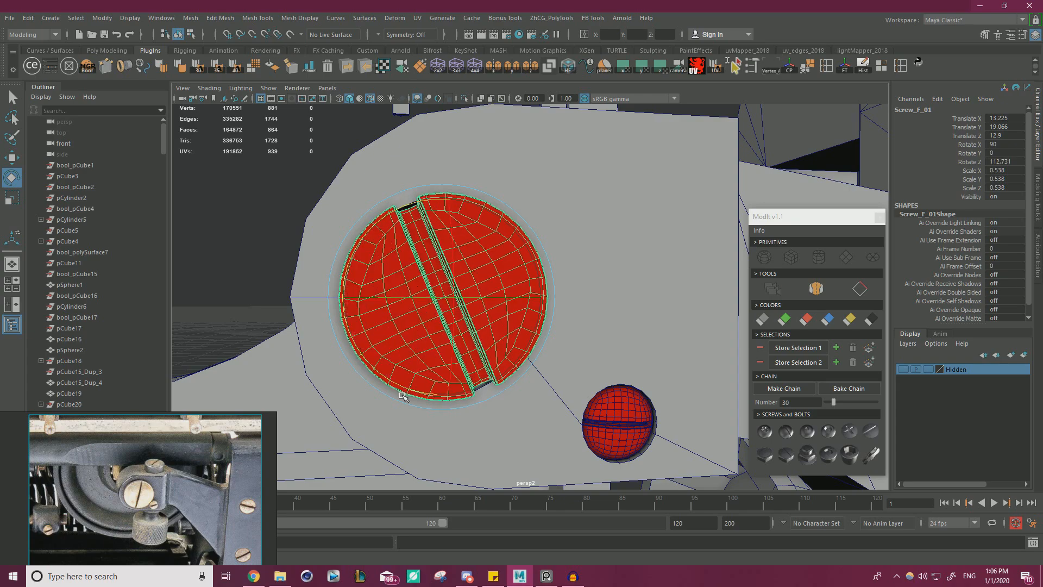
key(w)
click(208, 278)
scroll(208, 278, down, 5)
scroll(208, 278, down, 10)
mouse_move(340, 307)
alt+mouse_down()
mouse_move(412, 312)
mouse_move(348, 297)
alt+mouse_up()
Select the clamp block's top face around its hole and insert ModIt's round hex-socket bolt on it.
alt+right_drag(318, 408, 592, 404)
alt+drag(592, 405, 610, 329)
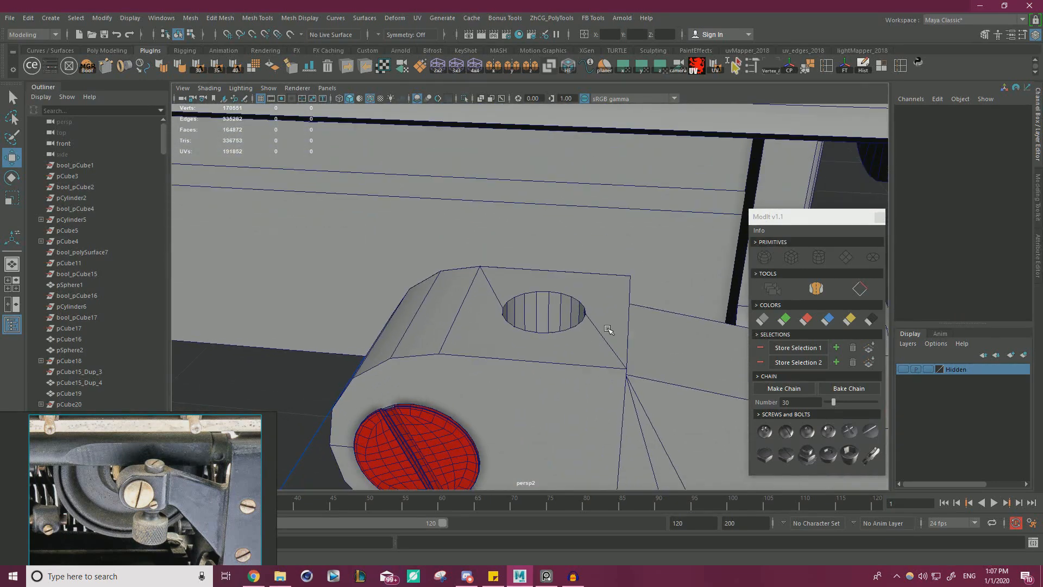
click(610, 327)
right_drag(610, 326, 610, 296)
click(610, 289)
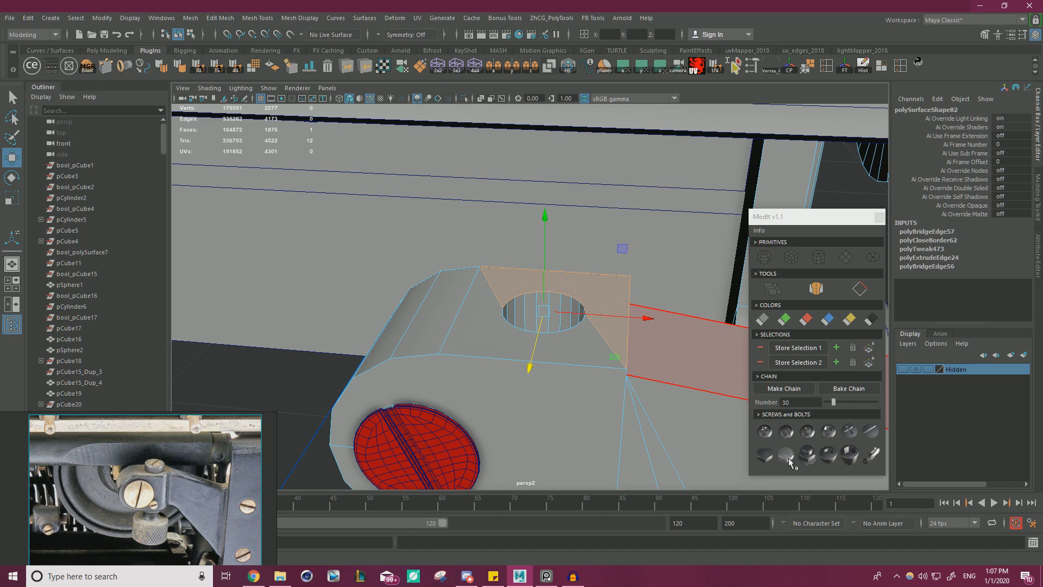
click(835, 461)
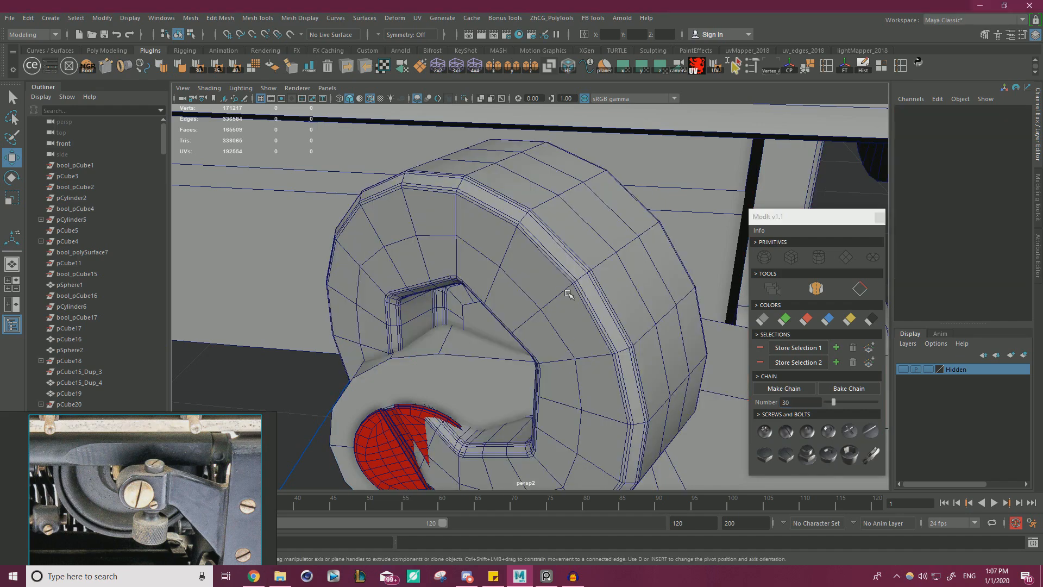
key(e)
drag(544, 320, 550, 233)
key(ctrl+z)
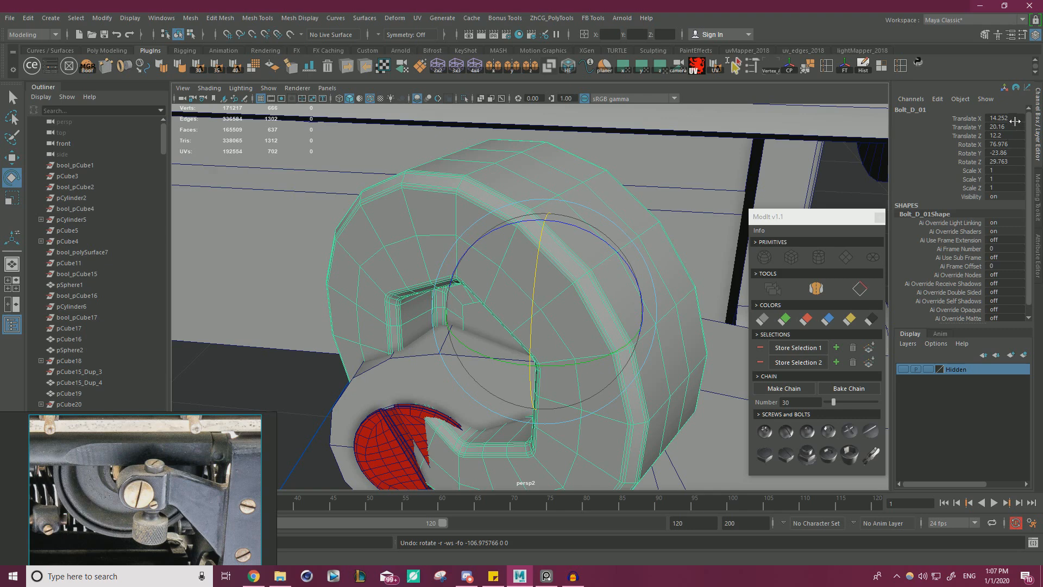
Set the bolt's X, Y and Z rotation to 0 and scale it uniformly to 0.209.
drag(1014, 121, 1012, 142)
key(Return)
key(w)
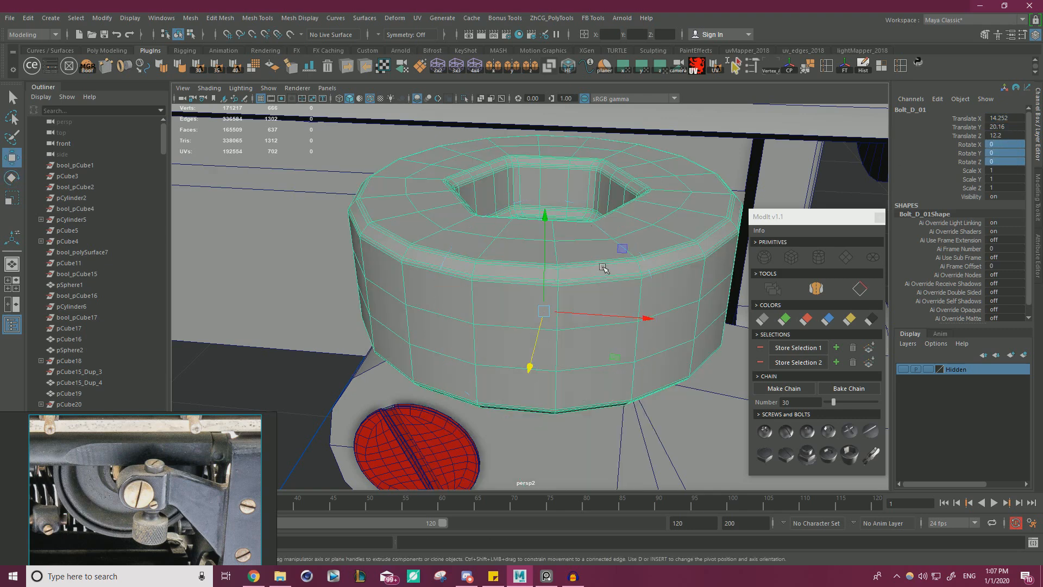
key(r)
drag(544, 311, 319, 314)
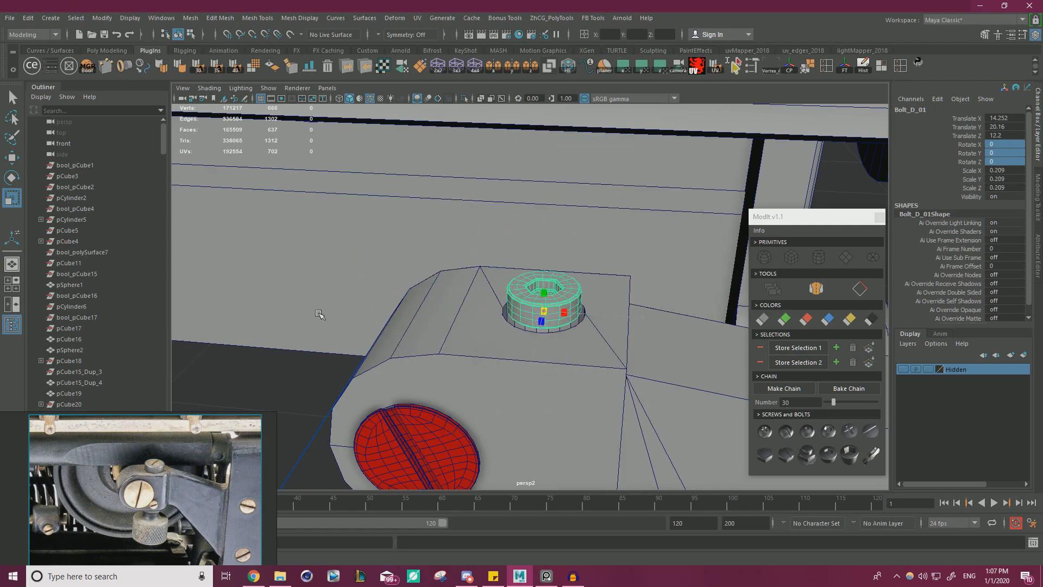
Colour the hex-socket bolt red and lower it into the block's top hole to Y 20.03.
key(w)
click(808, 320)
alt+drag(592, 331, 575, 354)
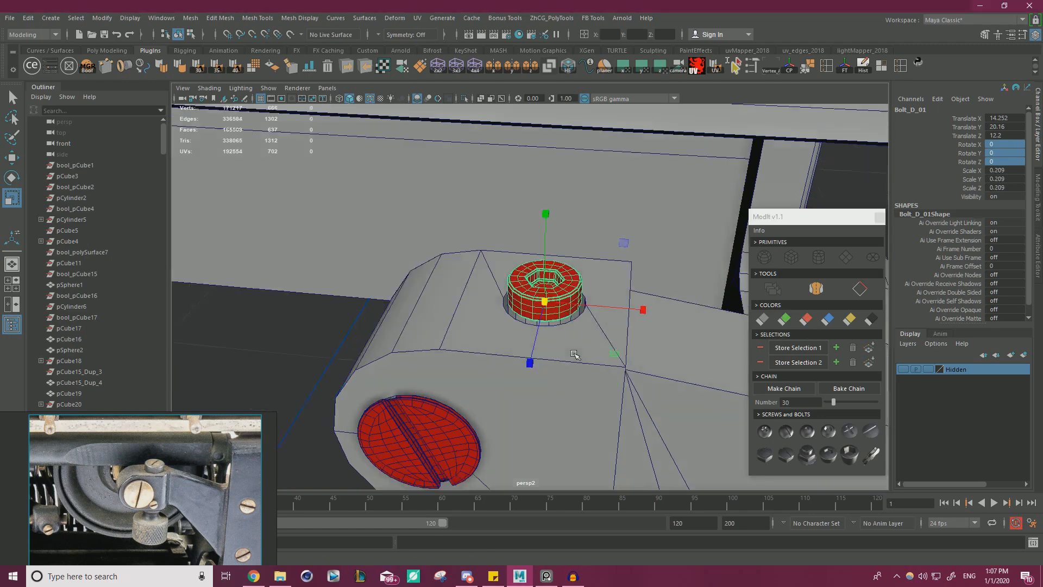
alt+right_drag(575, 355, 698, 380)
key(w)
mouse_move(671, 300)
mouse_down()
mouse_move(728, 295)
mouse_move(664, 296)
mouse_move(662, 279)
mouse_move(677, 290)
mouse_up()
alt+drag(676, 291, 567, 297)
Scale the hex-socket bolt uniformly to 0.235 and raise it to Y 20.074.
key(r)
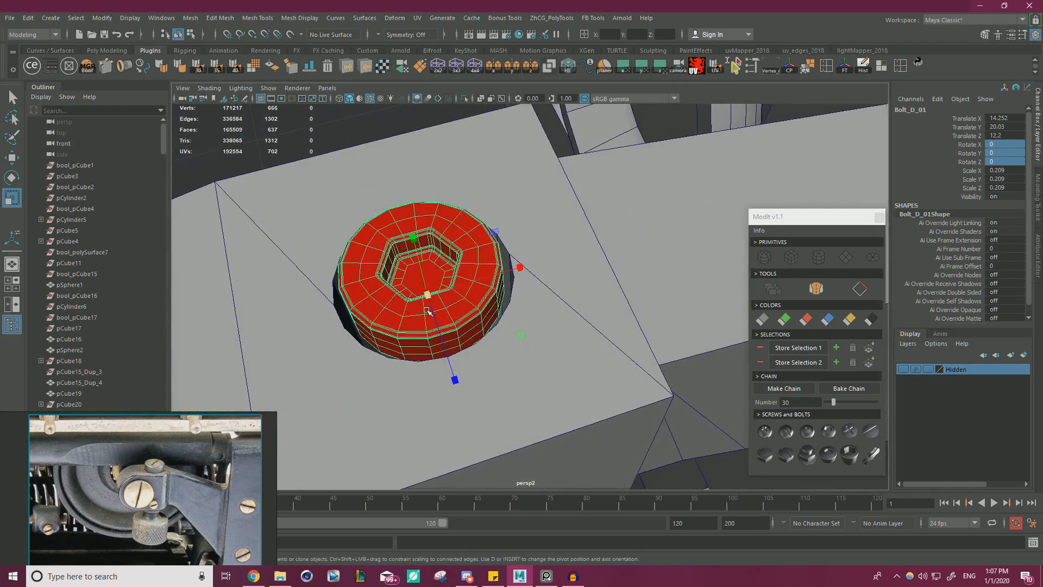
drag(428, 296, 544, 328)
key(w)
scroll(516, 276, down, 5)
scroll(545, 328, up, 2)
click(396, 326)
scroll(396, 326, down, 5)
alt+drag(396, 326, 438, 339)
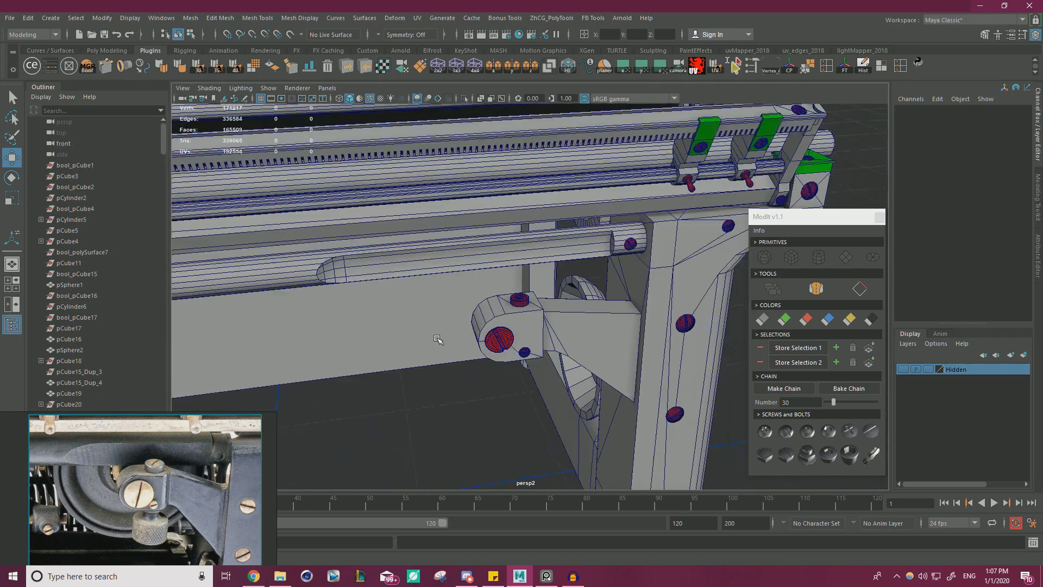
Lower the hex-socket bolt slightly deeper into the clamp block's top hole.
scroll(438, 339, up, 5)
click(494, 296)
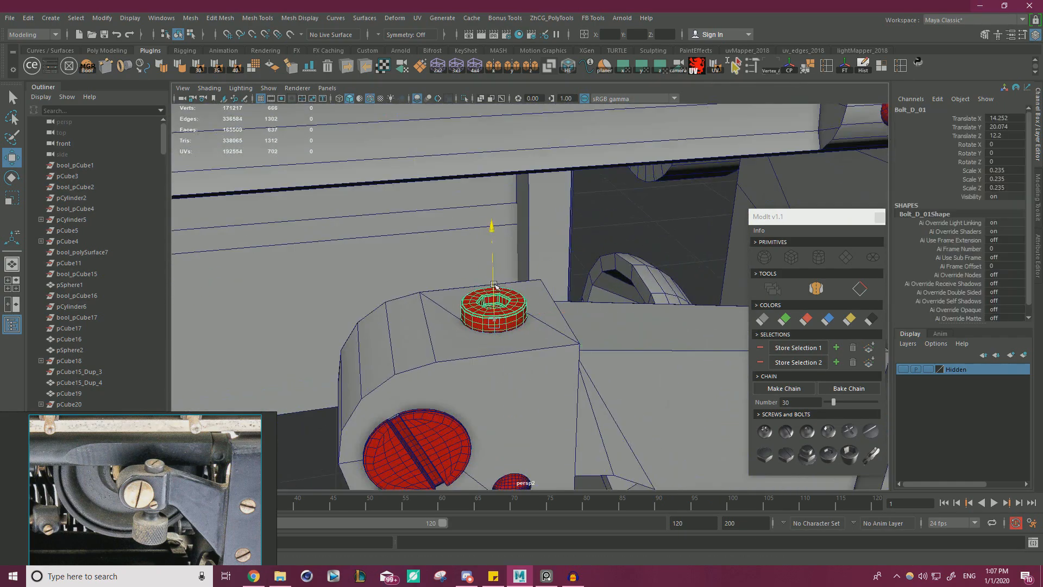
drag(494, 284, 493, 299)
click(451, 311)
scroll(451, 311, down, 4)
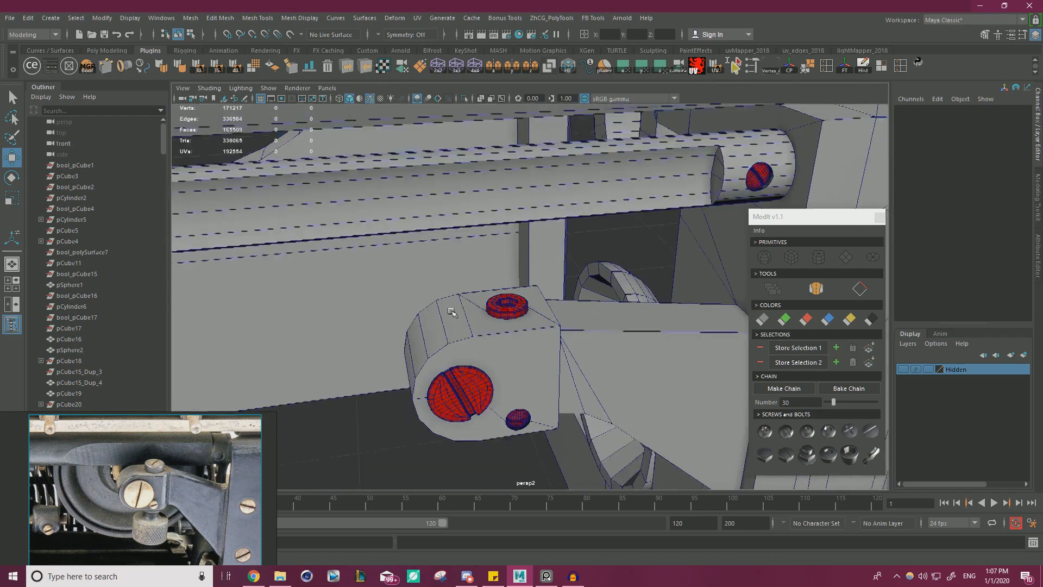
scroll(450, 311, down, 5)
alt+drag(521, 343, 561, 281)
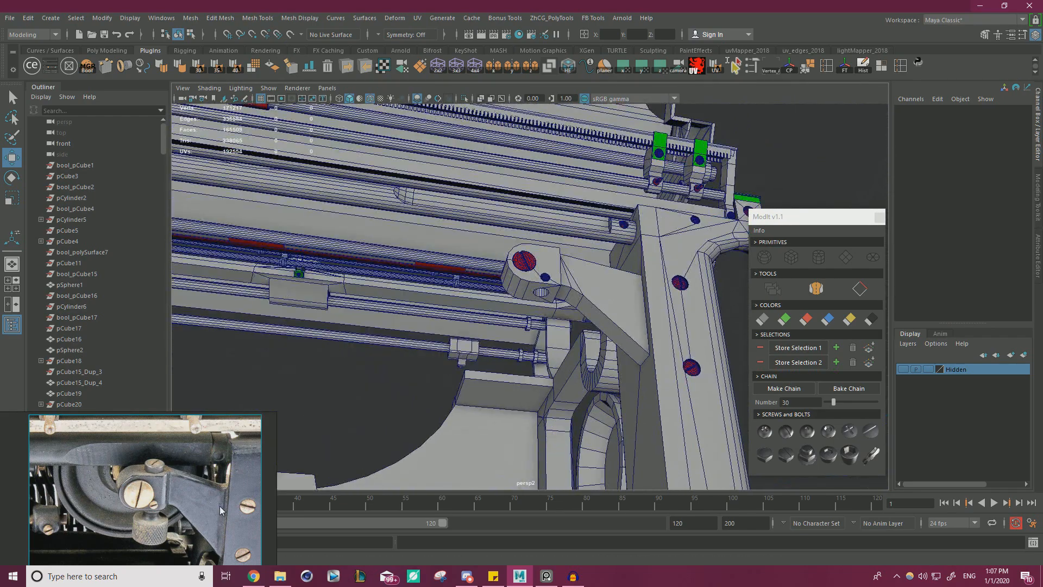
Close the ModIt tool and examine the knurled knob beneath the clamp block in the reference photo up close.
scroll(156, 497, up, 2)
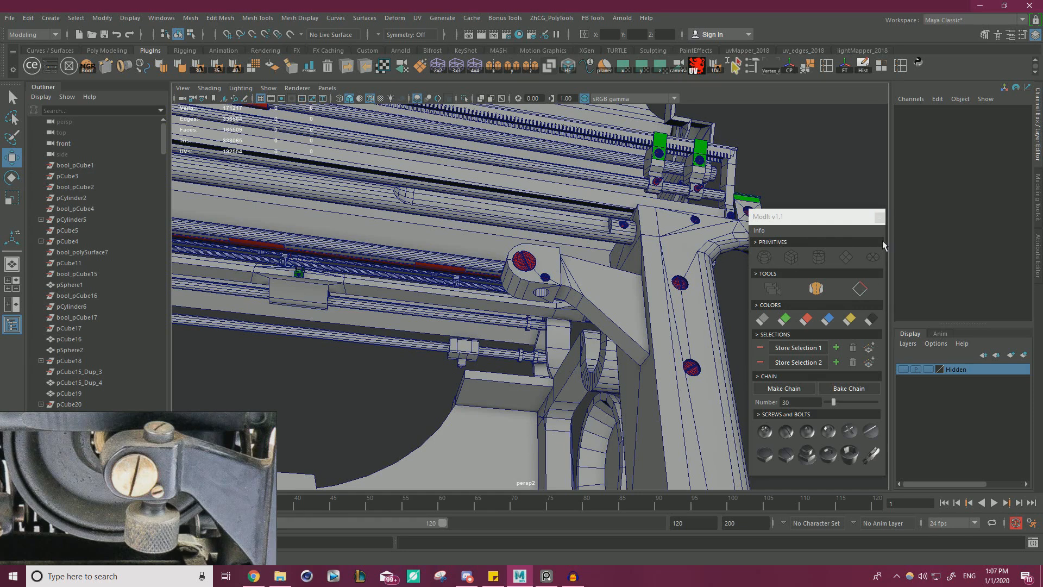
click(879, 217)
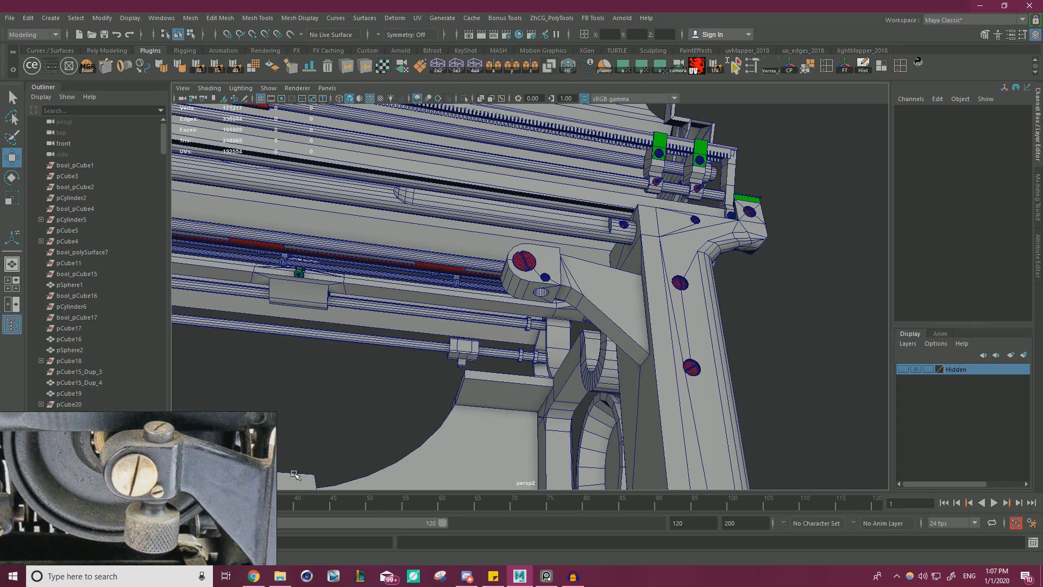
scroll(152, 503, up, 5)
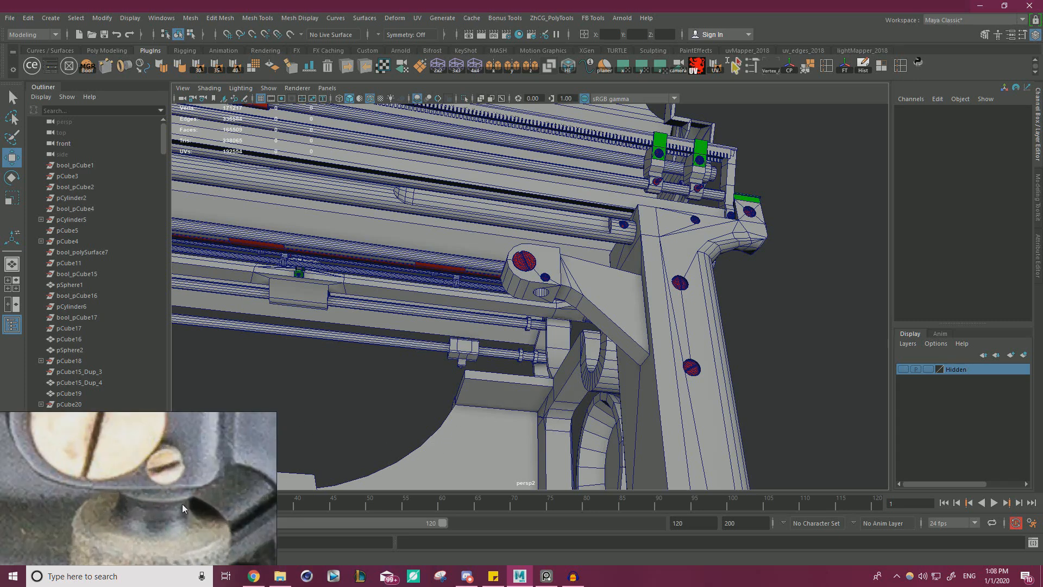
scroll(181, 504, down, 3)
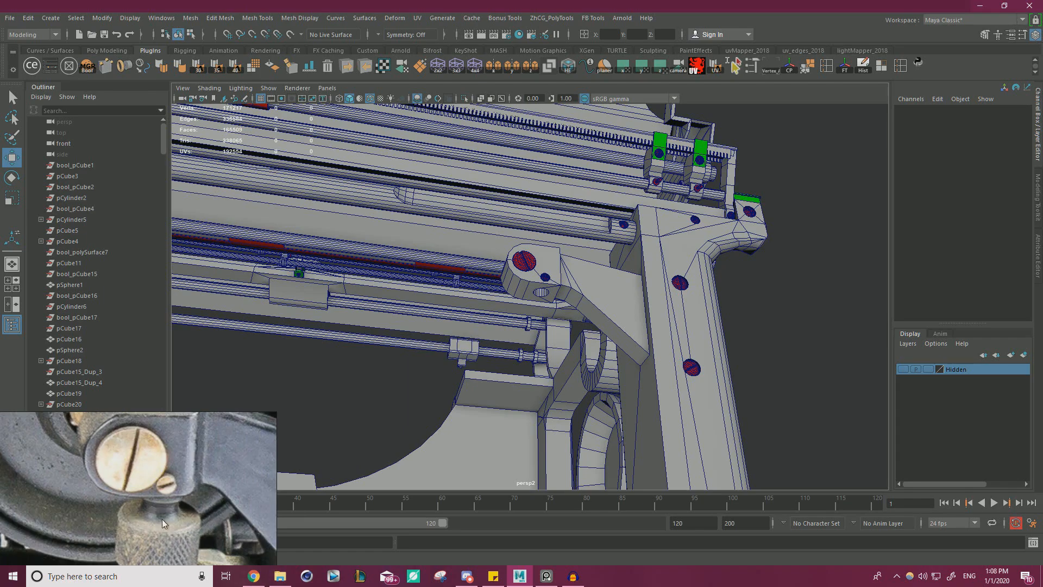
alt+drag(527, 351, 508, 377)
alt+right_drag(507, 377, 473, 343)
alt+drag(473, 344, 487, 353)
alt+right_drag(488, 354, 195, 149)
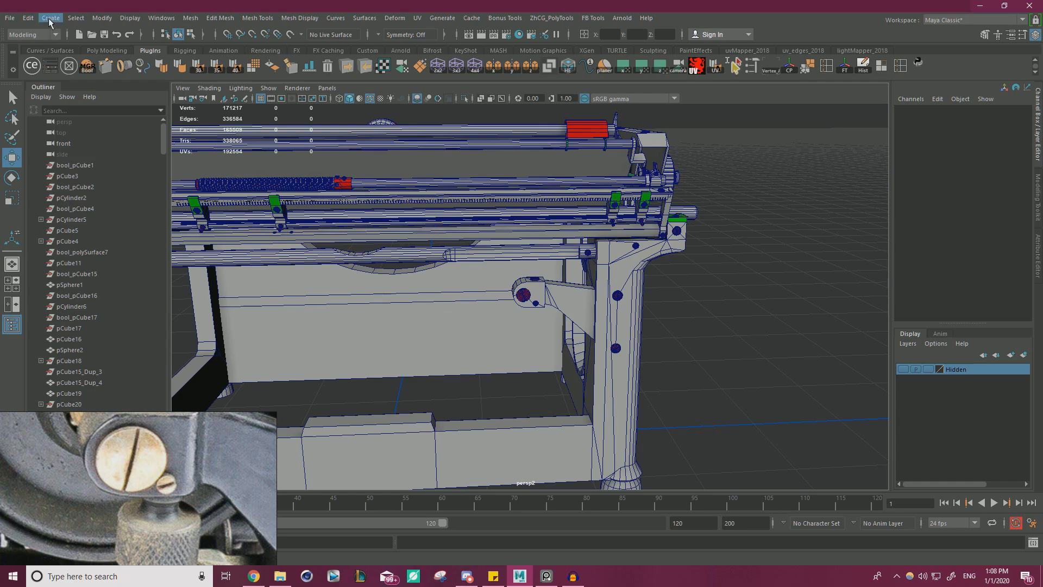
Create a polygon cylinder and move it beneath the clamp block at Y 16.995, Z 11.094.
click(50, 19)
mouse_move(99, 57)
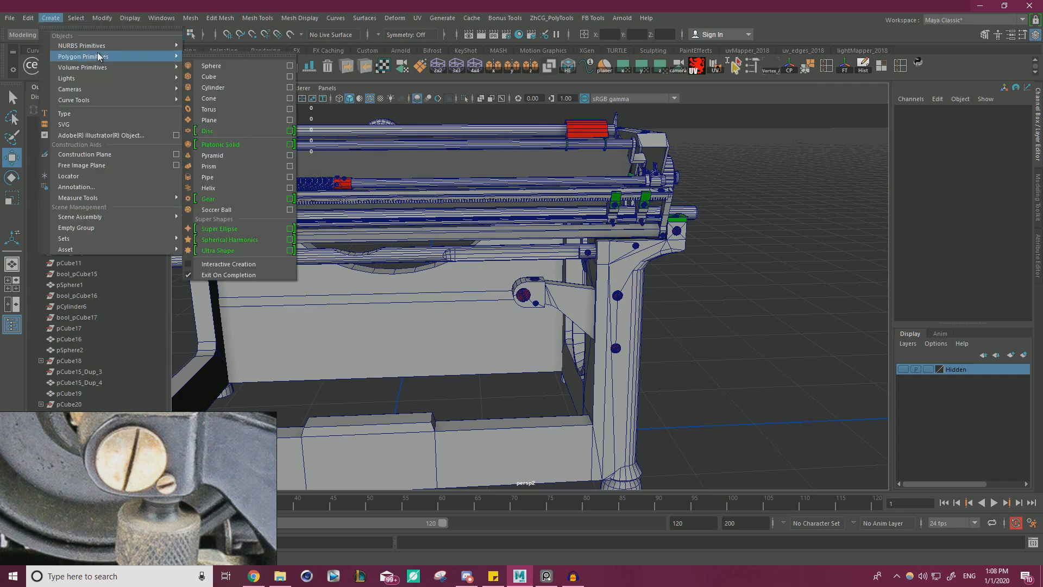
click(224, 87)
scroll(496, 334, down, 3)
drag(497, 334, 596, 231)
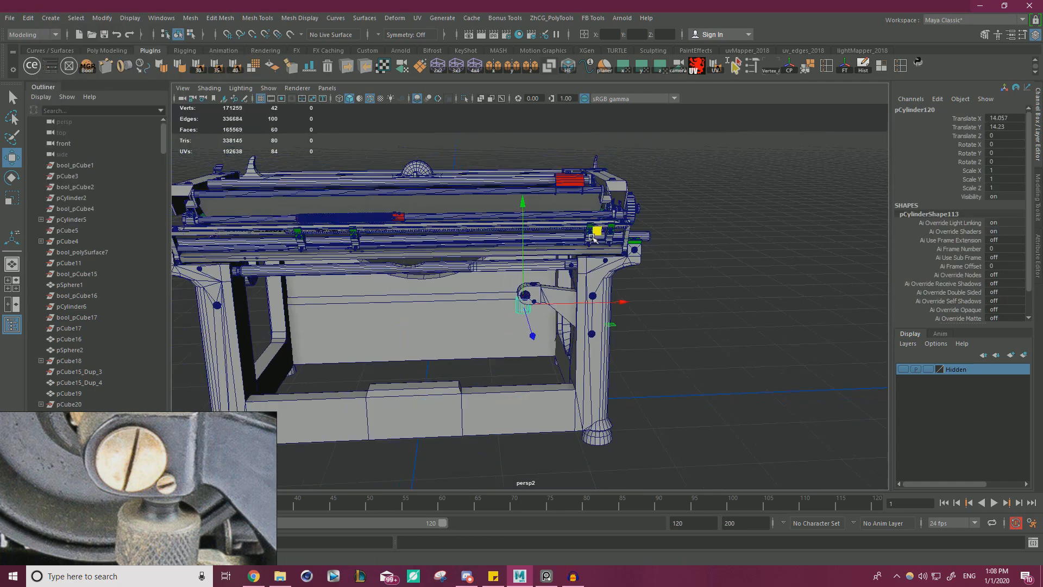
alt+drag(605, 336, 475, 336)
drag(430, 297, 600, 252)
alt+right_drag(641, 271, 706, 287)
alt+drag(706, 286, 662, 239)
alt+right_drag(663, 239, 696, 345)
Scale the cylinder uniformly to 0.379 and align it with the block's bottom hole at X 14.252, Y 17.919, Z 12.2.
key(r)
mouse_move(531, 349)
mouse_down()
mouse_move(497, 351)
mouse_move(526, 338)
mouse_move(519, 341)
mouse_up()
key(w)
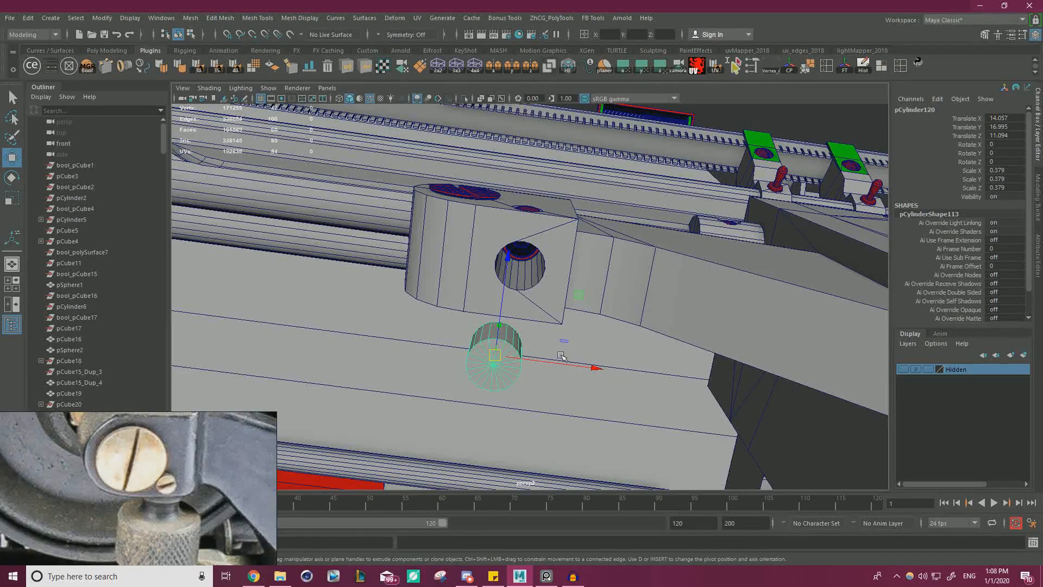
key(v)
drag(594, 367, 520, 294)
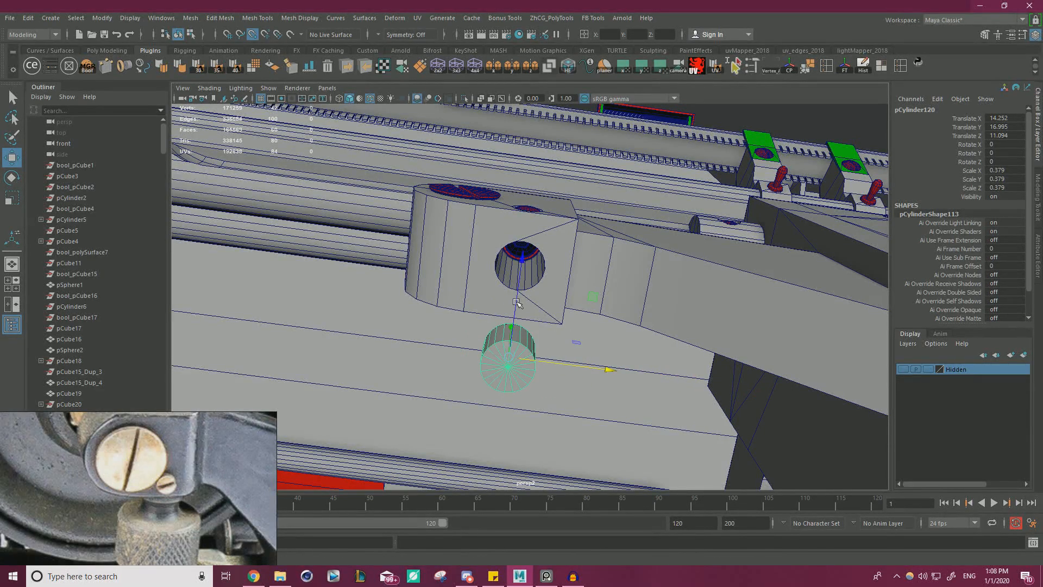
mouse_move(493, 266)
alt+mouse_down()
mouse_move(467, 329)
mouse_move(501, 258)
alt+mouse_up()
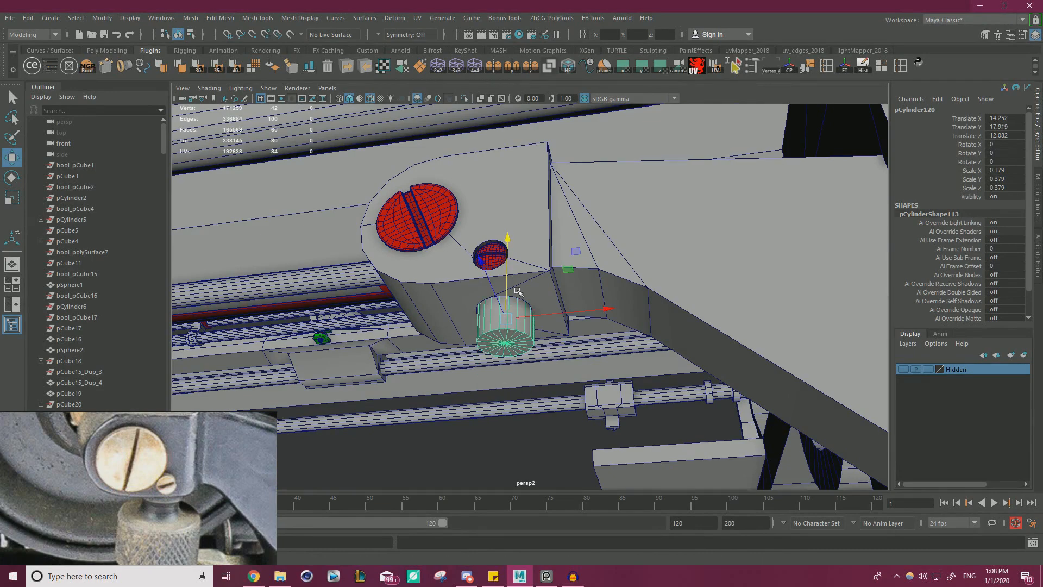
key(f)
alt+drag(505, 342, 588, 312)
Raise the cylinder into the clamp block's bottom hole to Y 18.004, leaving a short collar protruding.
key(r)
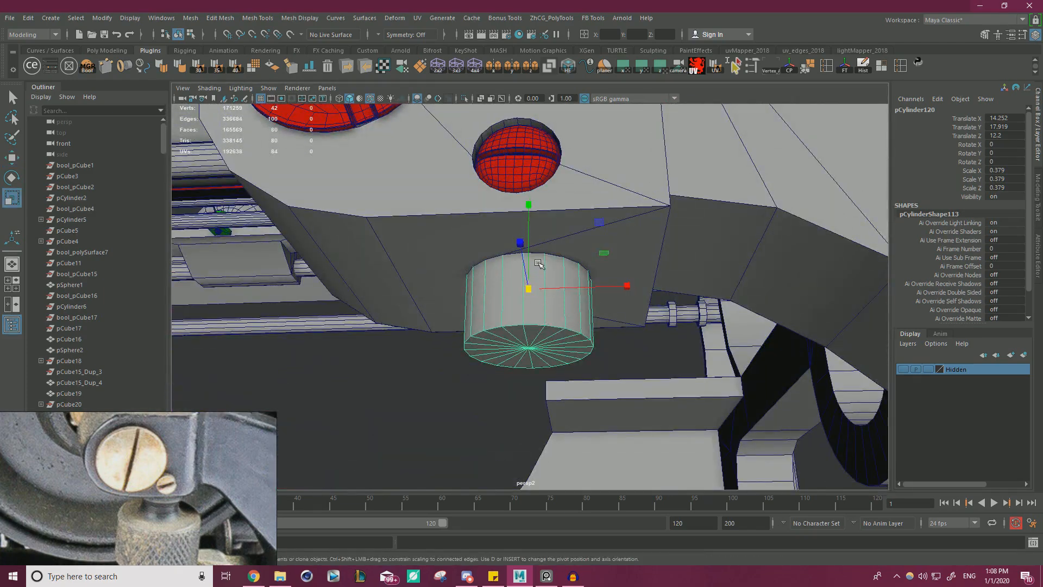
drag(528, 205, 535, 231)
key(w)
alt+drag(525, 286, 511, 306)
scroll(511, 306, up, 2)
drag(534, 245, 534, 229)
alt+drag(554, 367, 560, 333)
scroll(559, 333, up, 2)
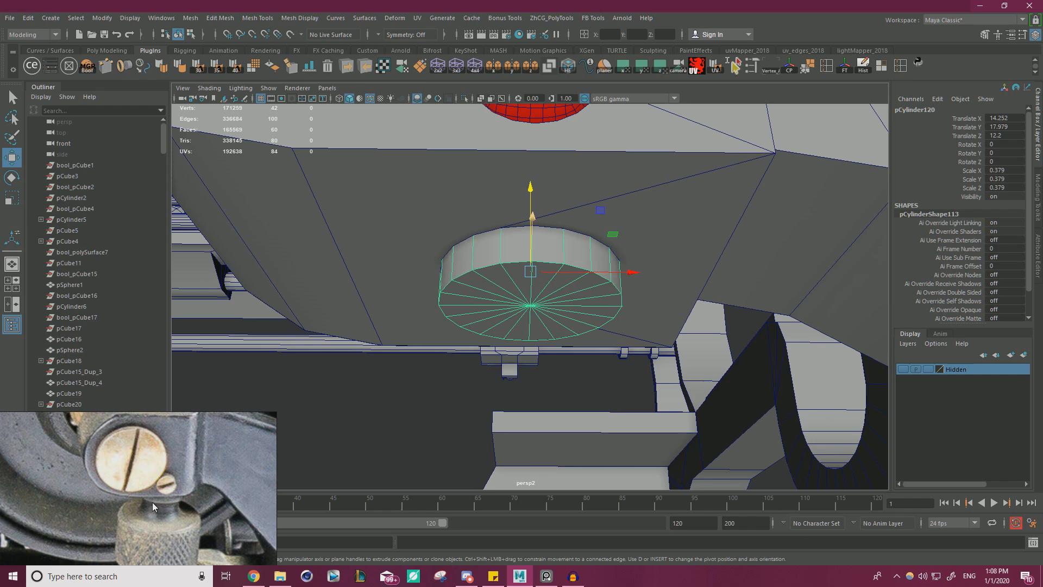
alt+drag(520, 300, 520, 322)
drag(532, 241, 531, 225)
alt+drag(522, 304, 515, 263)
right_drag(513, 263, 514, 288)
Extrude all of the cylinder's bottom cap faces and scale them inward into a narrower circle.
click(490, 275)
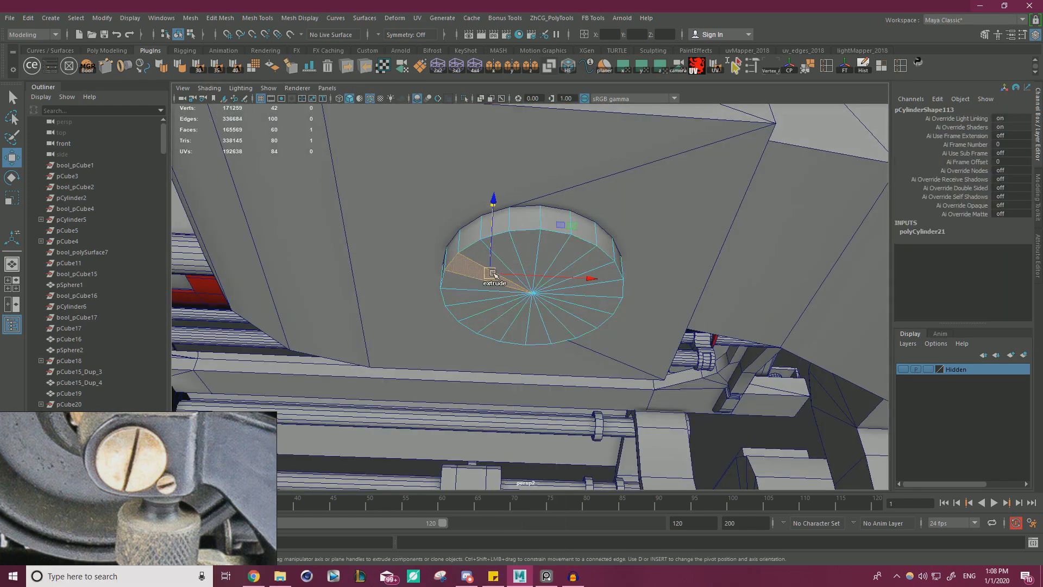
key(shift+period)
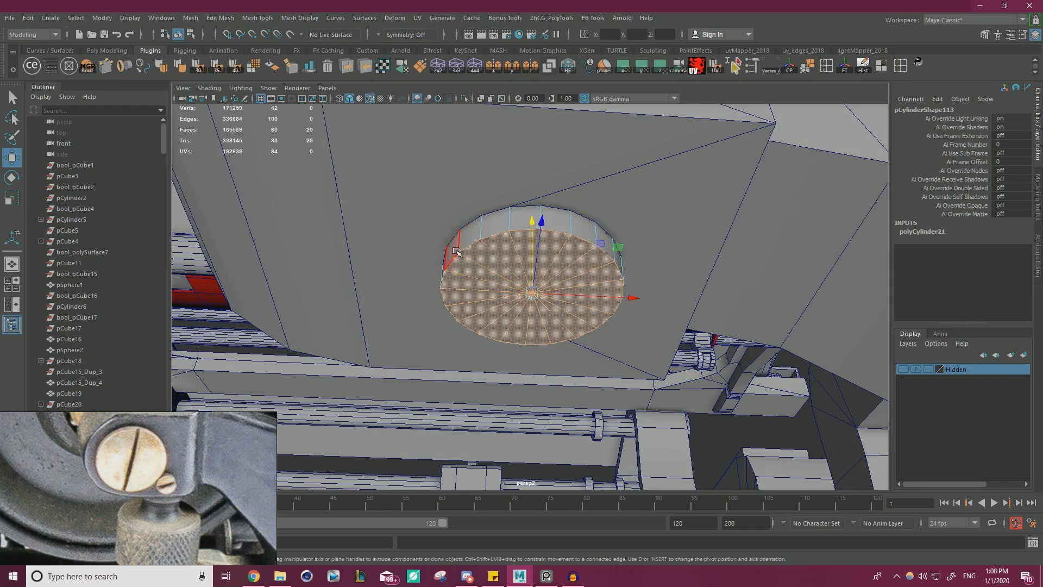
key(ctrl+e)
key(r)
alt+drag(613, 278, 613, 238)
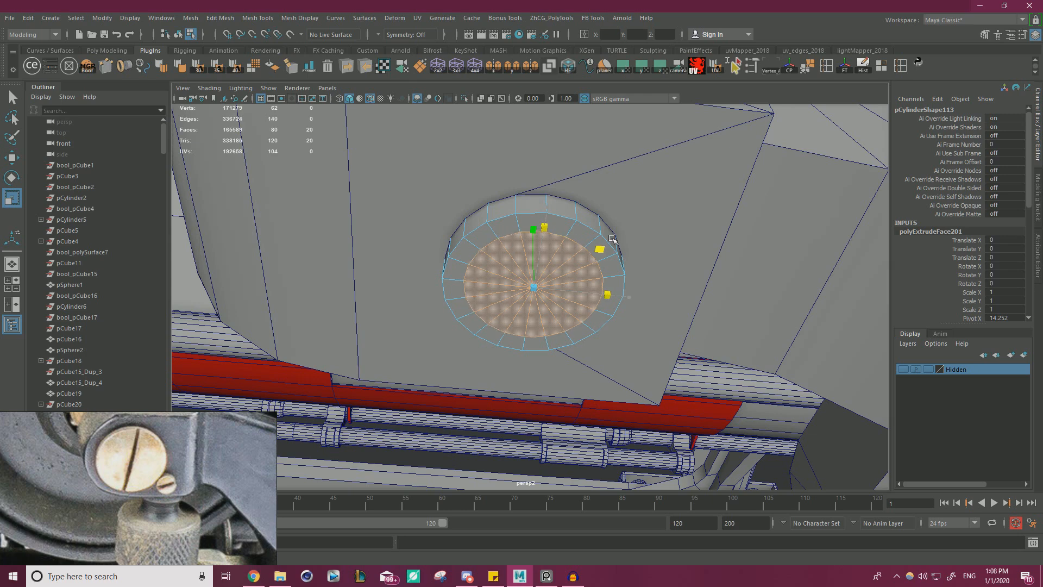
Extrude the inset cap down into a short neck, then extrude it again and flare the lower end outward.
key(w)
alt+drag(649, 250, 642, 291)
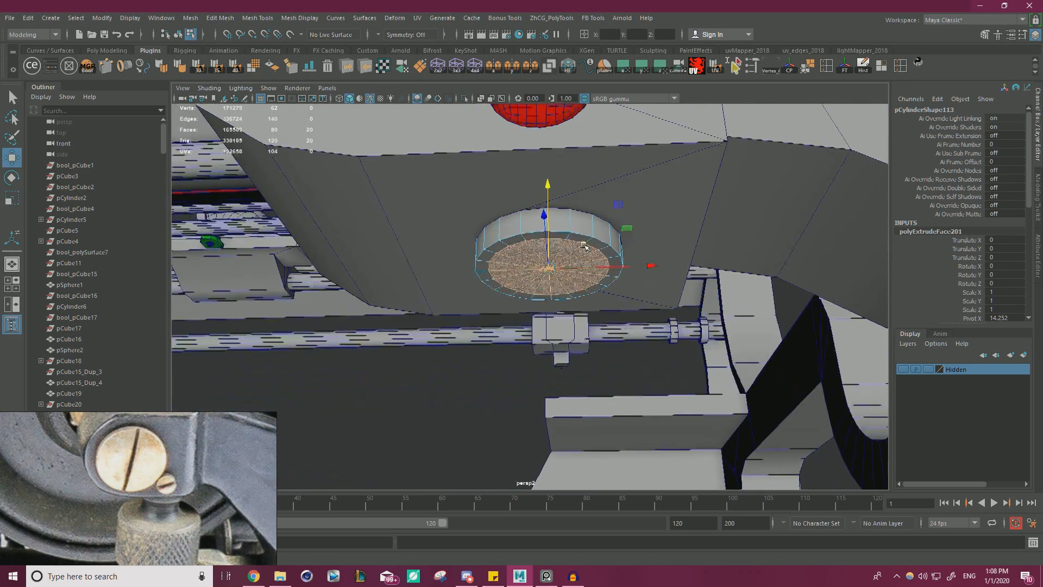
shift+drag(550, 187, 553, 197)
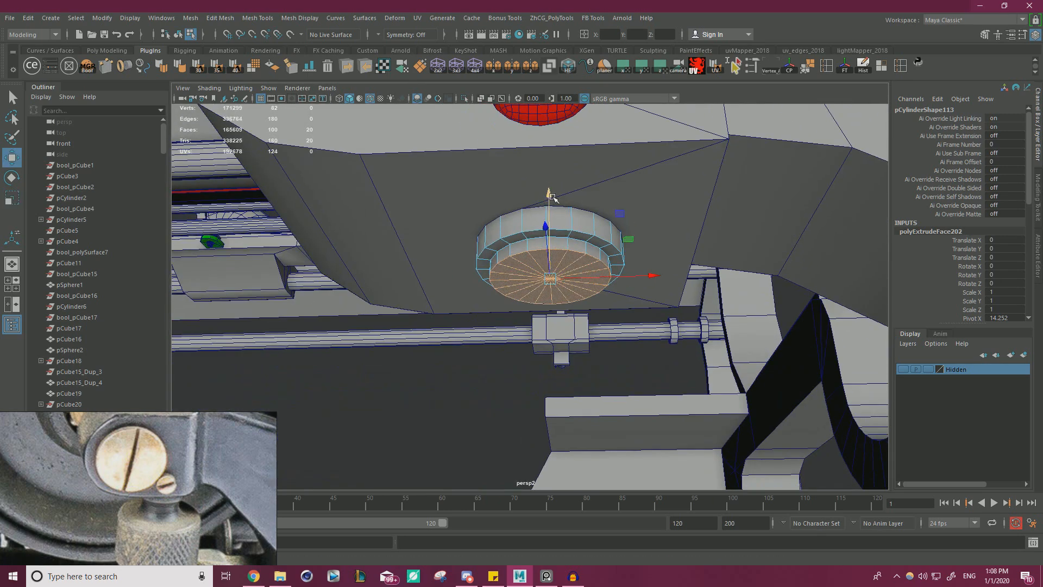
alt+drag(582, 243, 581, 260)
shift+drag(550, 214, 546, 237)
key(r)
drag(554, 315, 587, 314)
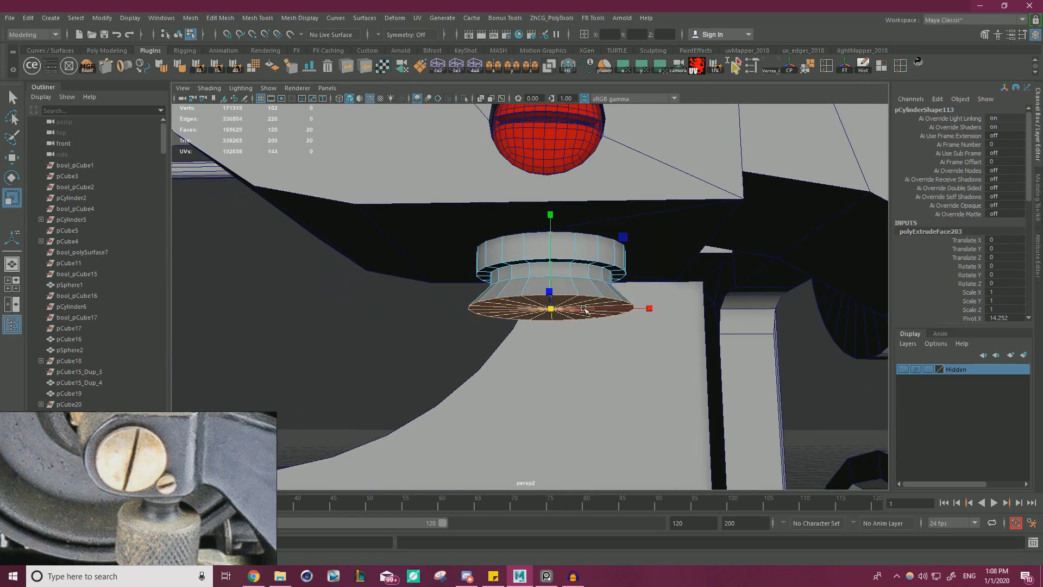
key(w)
drag(550, 245, 550, 250)
Adjust the edge loop between the neck and the flared part, and bevel it.
right_drag(531, 290, 531, 274)
double_click(539, 276)
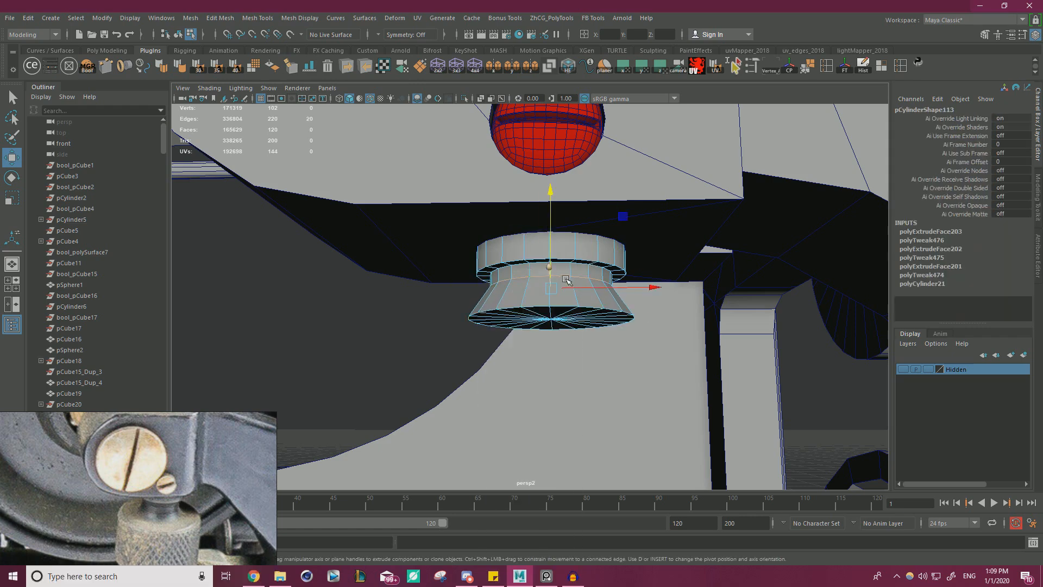
alt+drag(549, 250, 548, 224)
key(ctrl+b)
right_drag(548, 224, 548, 247)
Extrude the flared part's bottom cap faces outward and lower them slightly into a wide, sloping shoulder.
click(546, 247)
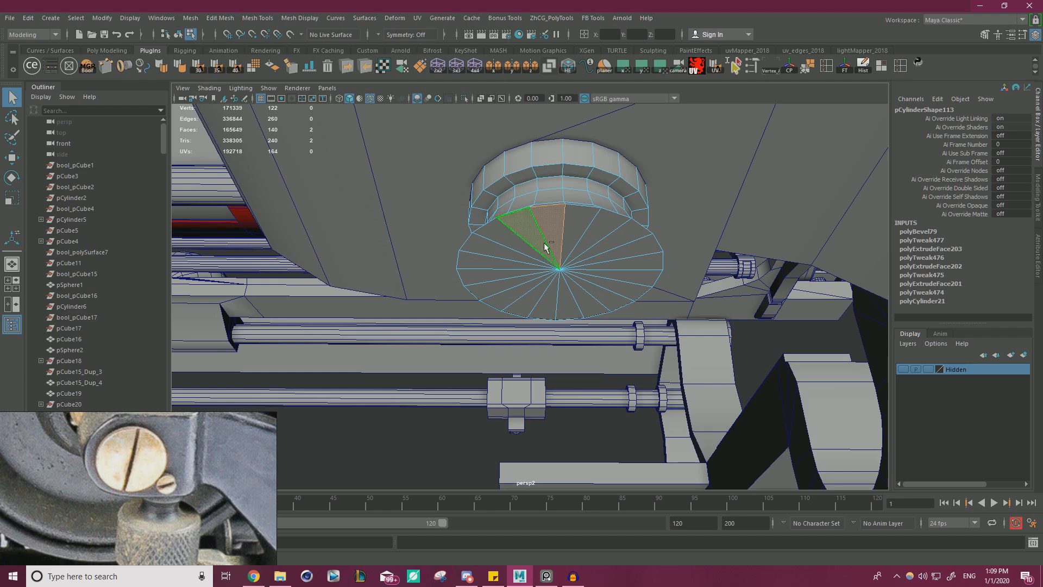
double_click(561, 253)
alt+drag(561, 253, 575, 274)
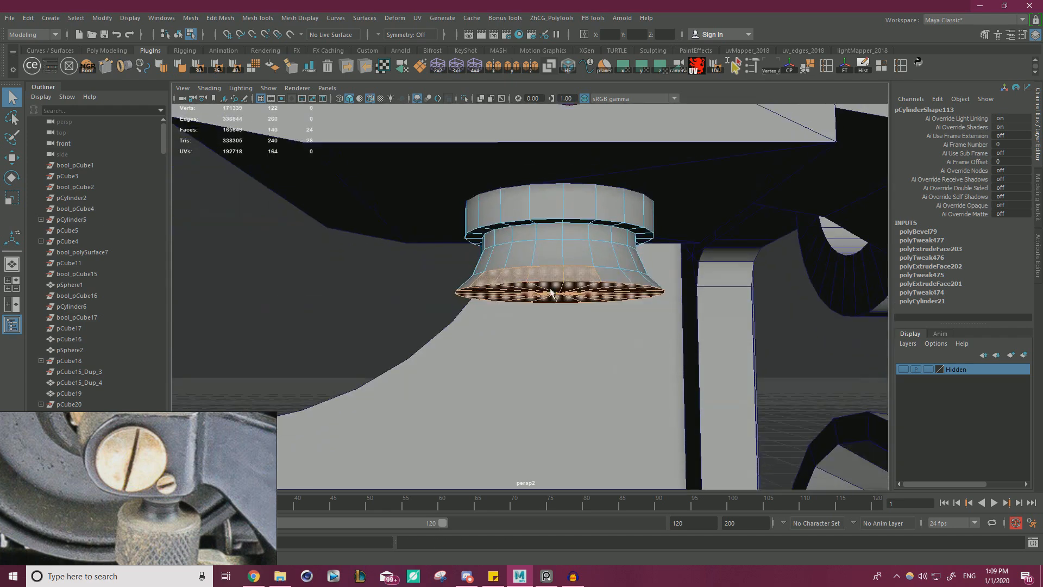
alt+right_drag(568, 281, 327, 322)
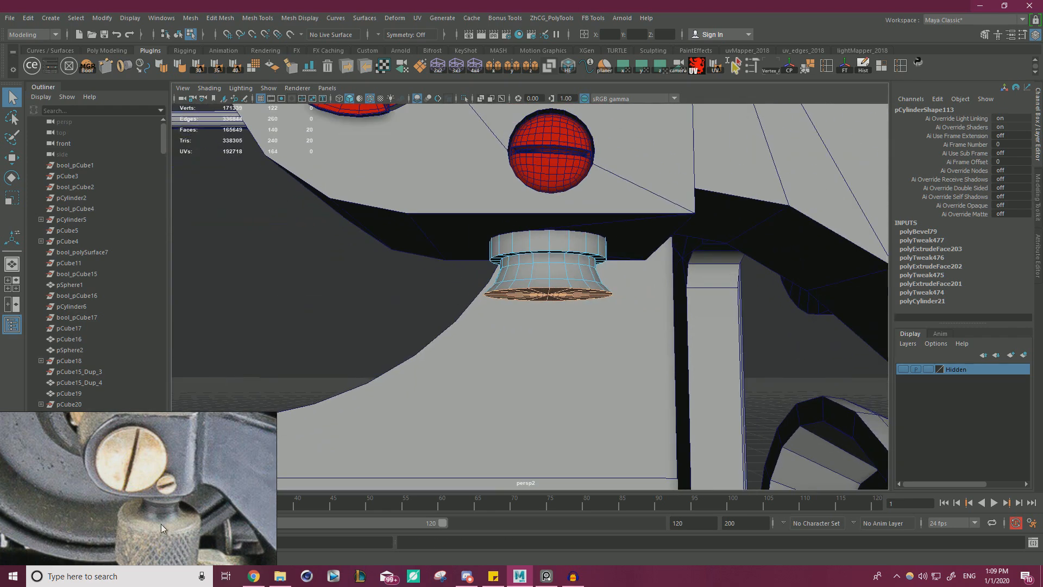
alt+drag(510, 320, 526, 360)
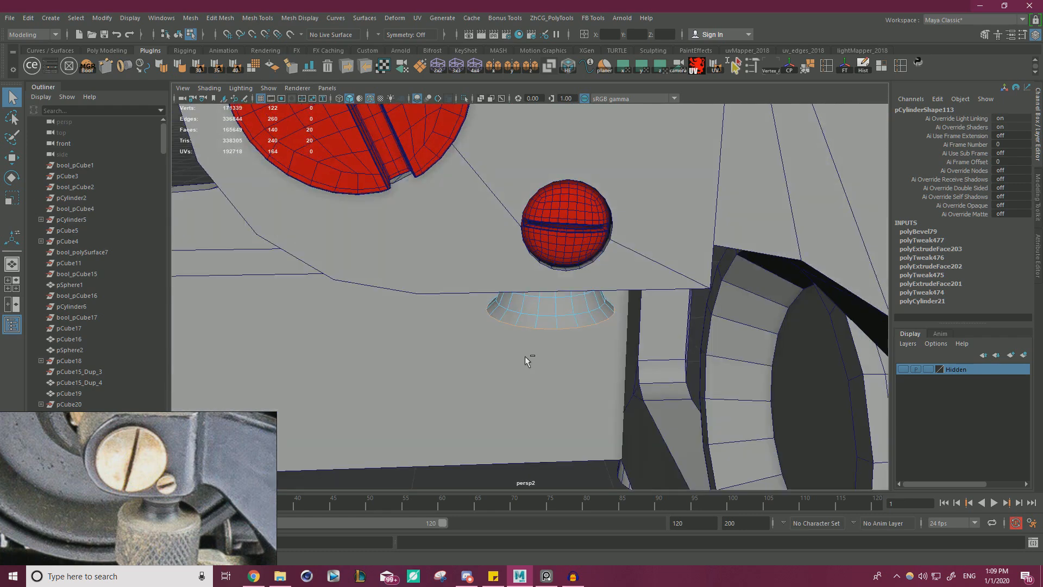
key(ctrl+e)
drag(635, 333, 650, 340)
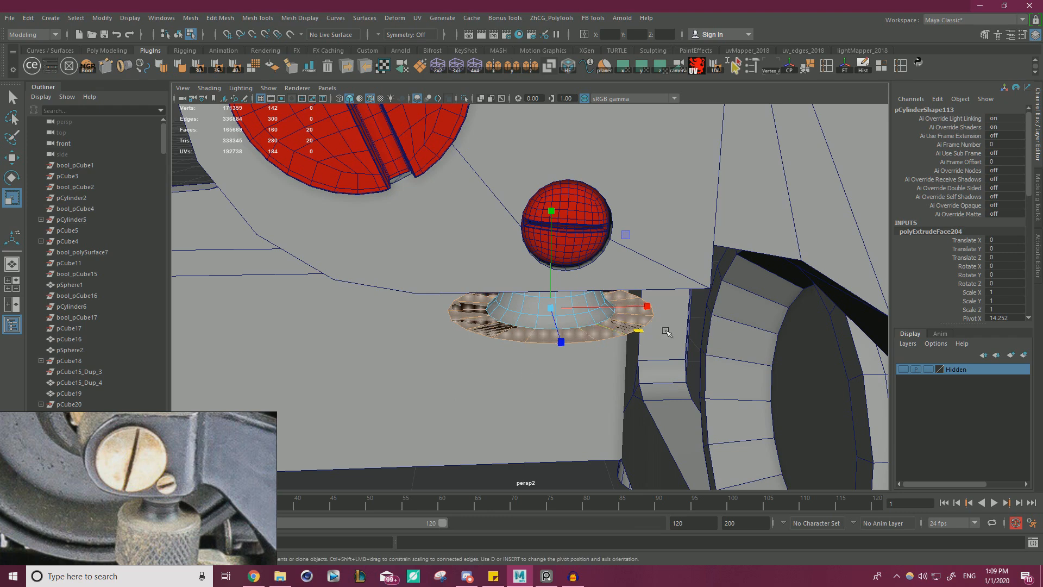
key(w)
drag(549, 282, 551, 288)
key(r)
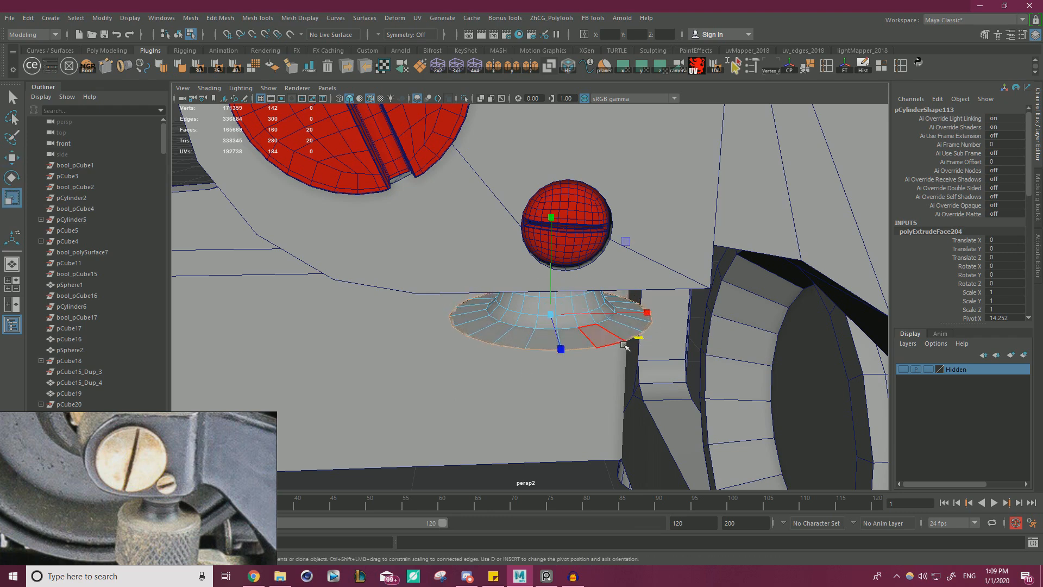
mouse_move(576, 326)
alt+mouse_down()
mouse_move(491, 310)
mouse_move(590, 328)
alt+mouse_up()
Extrude the shoulder's bottom faces straight down as the knob's body and reposition the reference photo to show the whole knob.
key(ctrl+e)
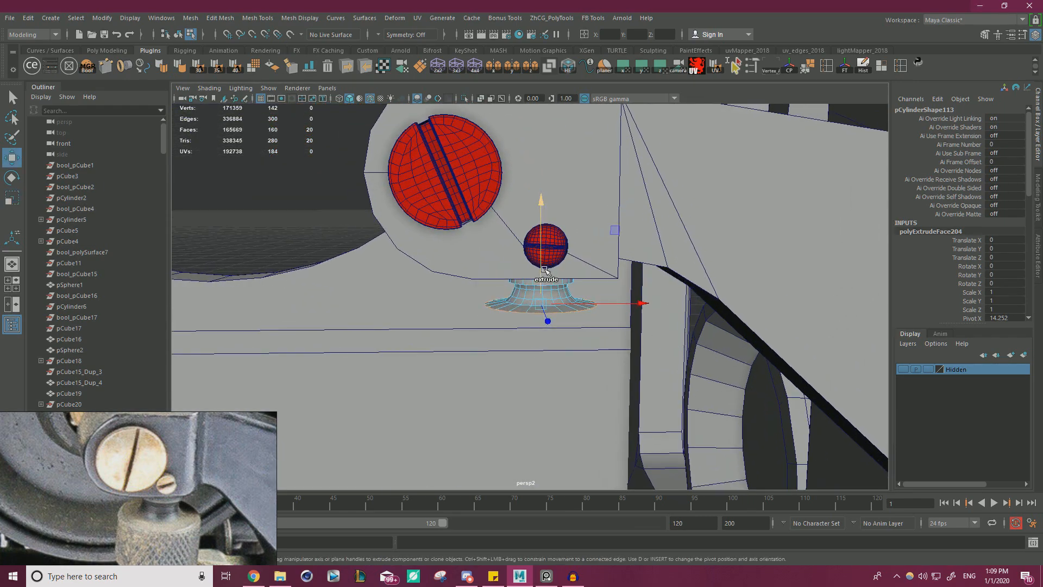
drag(541, 299, 543, 325)
middle_drag(184, 489, 194, 464)
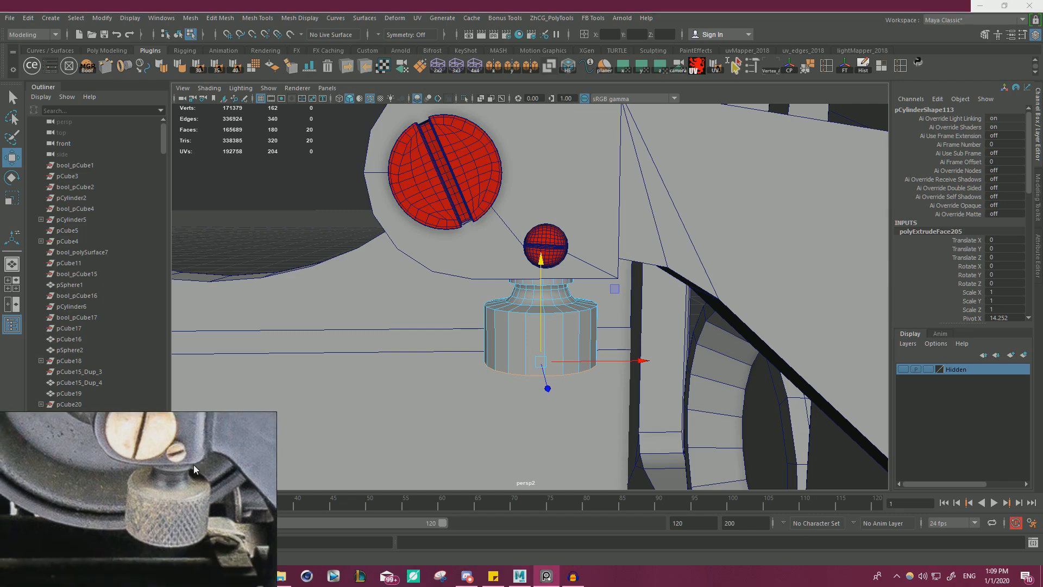
right_drag(192, 484, 187, 401)
Fine-tune the height of the knob's body to match the proportions in the reference photo.
alt+right_drag(604, 321, 368, 298)
alt+drag(367, 297, 462, 300)
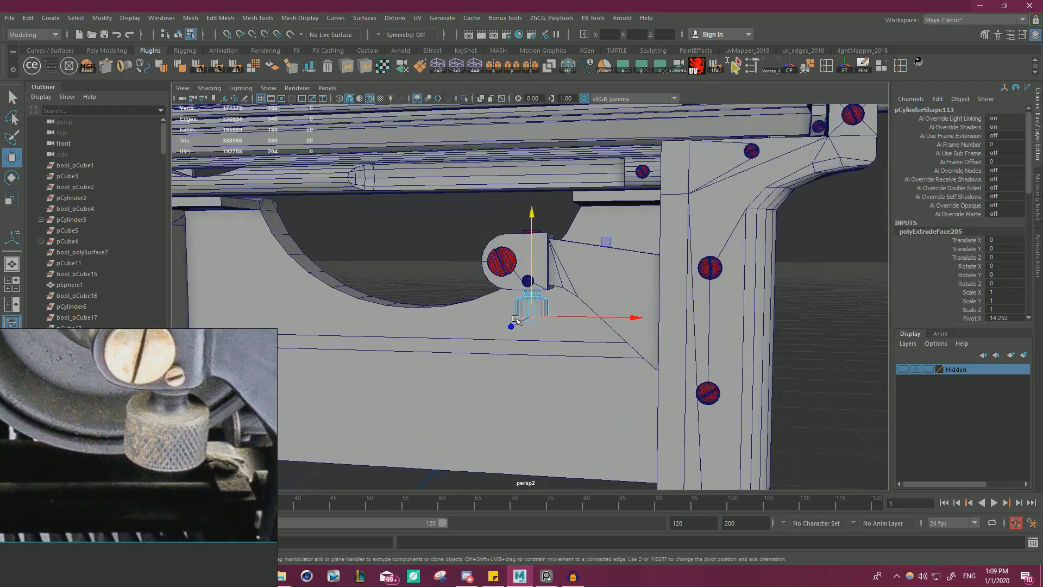
alt+right_drag(462, 300, 560, 302)
drag(534, 284, 533, 289)
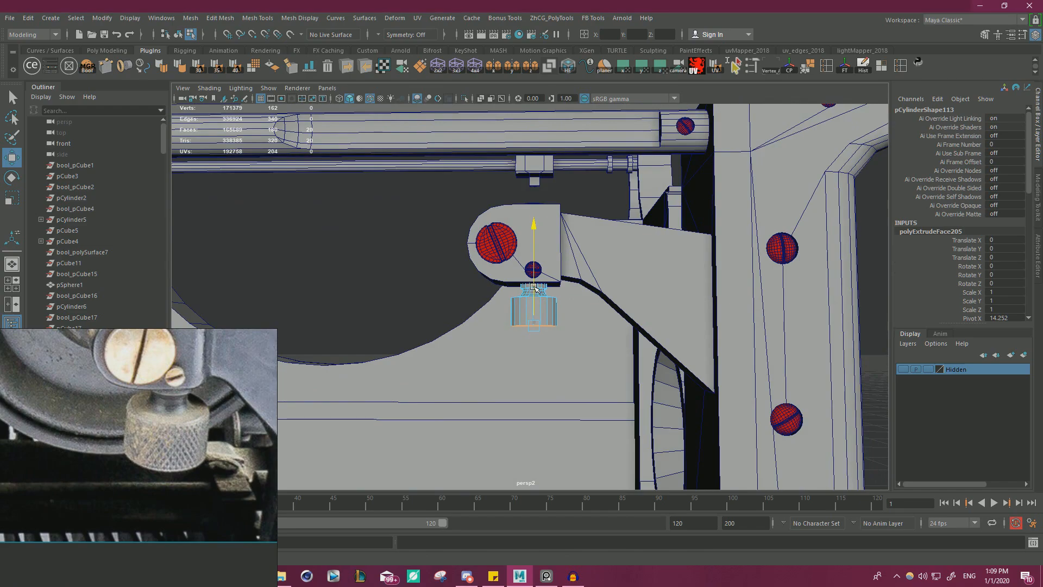
alt+drag(597, 310, 604, 267)
alt+right_drag(604, 267, 631, 315)
alt+drag(597, 325, 596, 363)
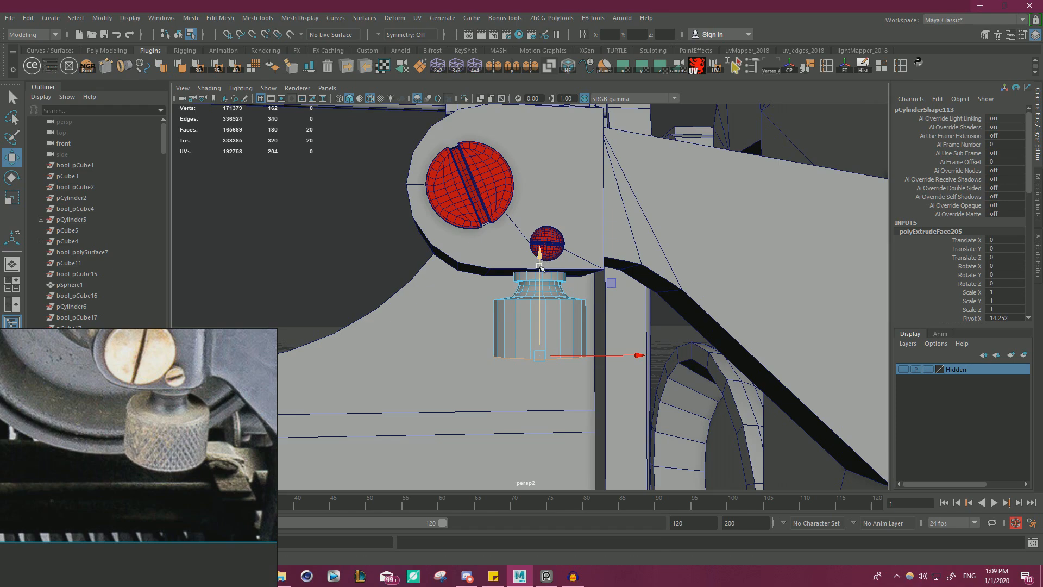
drag(543, 296, 544, 298)
right_drag(302, 224, 329, 207)
click(329, 207)
Check the knob against the whole typewriter, then soften its edges with a 40-degree angle.
scroll(313, 255, down, 8)
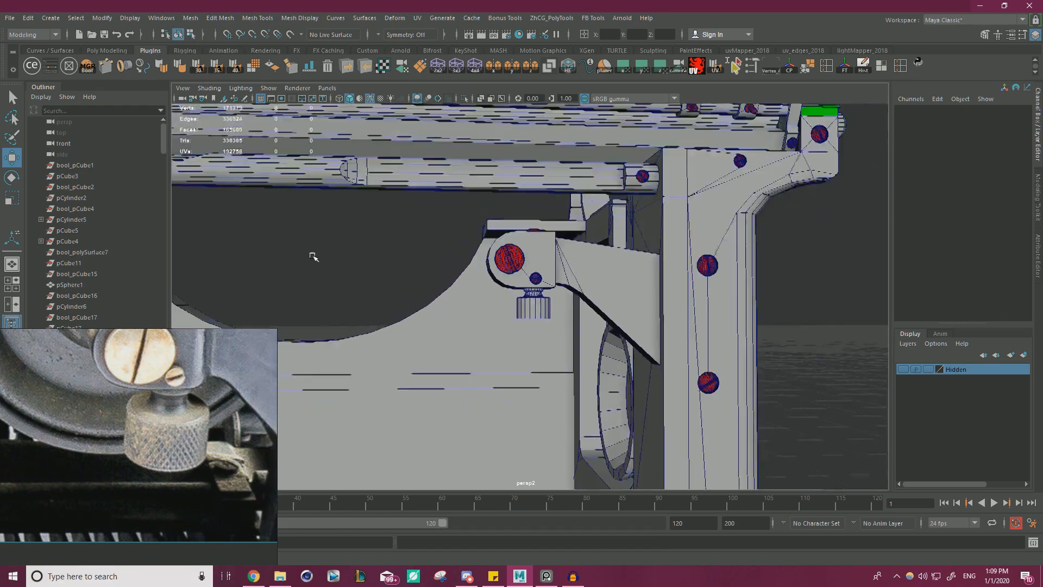
alt+drag(312, 256, 417, 263)
alt+right_drag(419, 263, 489, 269)
alt+drag(489, 268, 592, 277)
alt+right_drag(591, 277, 479, 284)
alt+drag(480, 285, 445, 303)
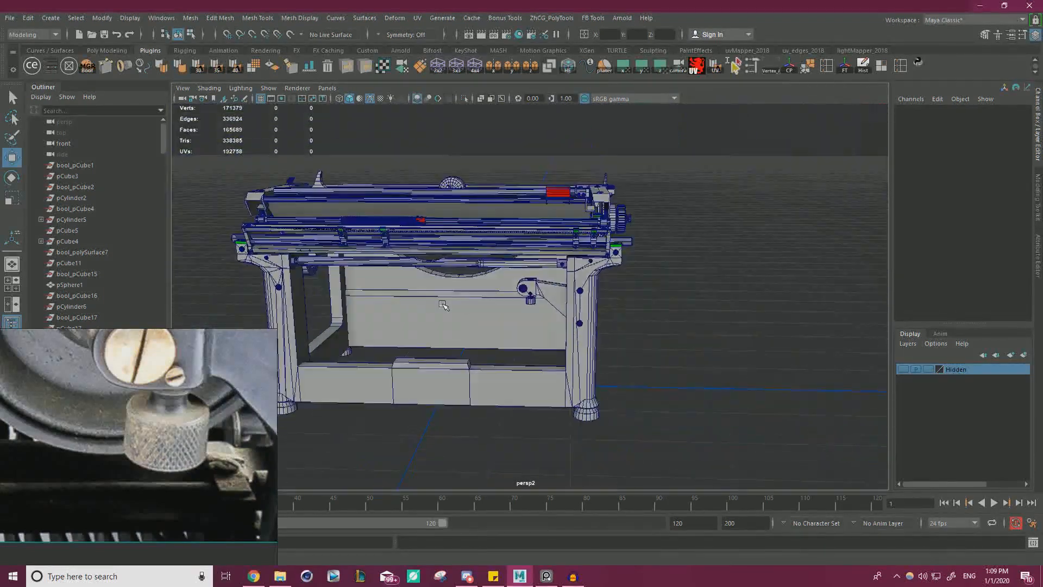
alt+right_drag(445, 302, 539, 310)
click(538, 310)
key(f)
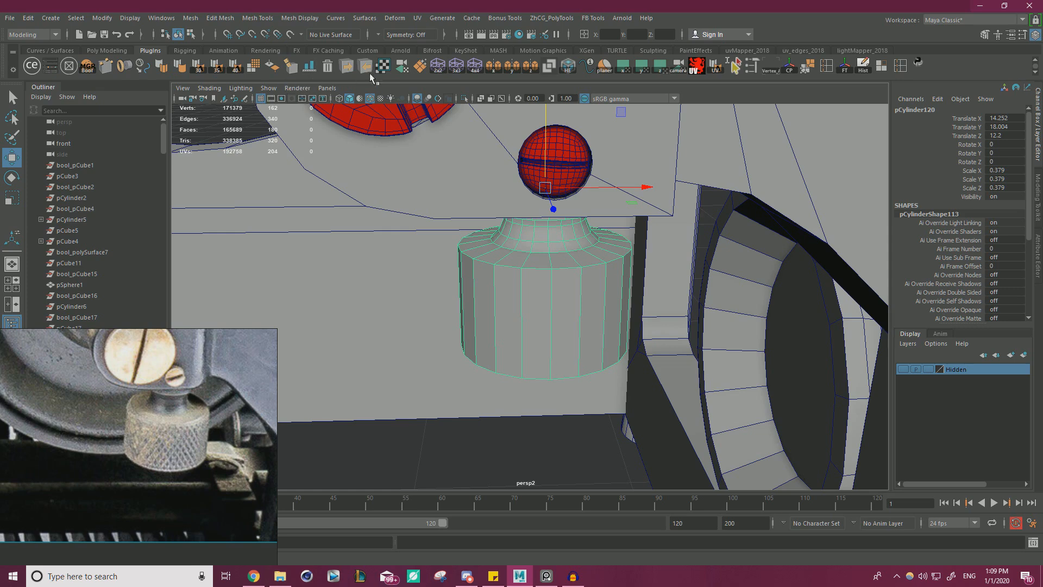
click(273, 70)
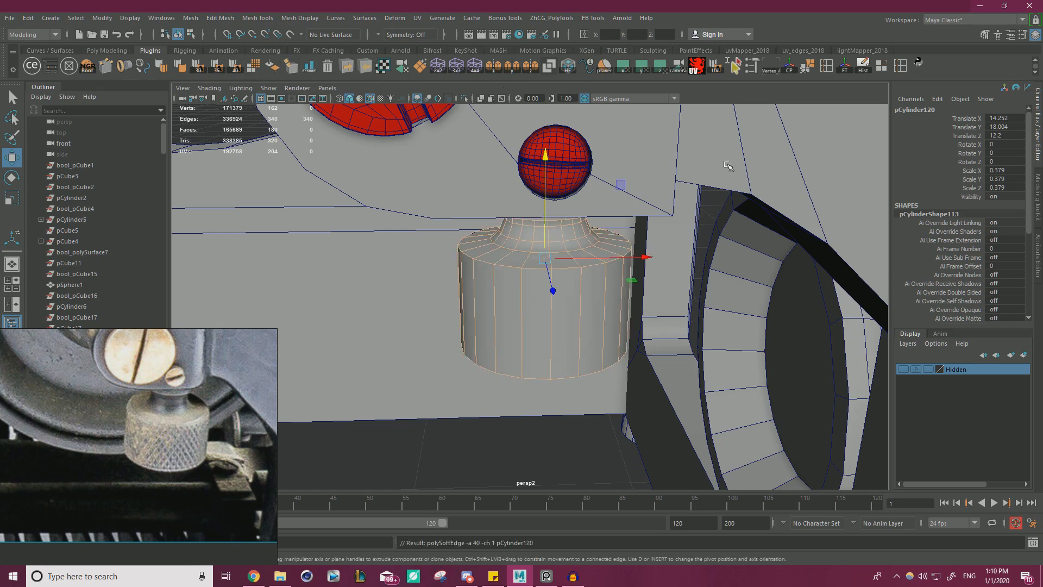
click(590, 410)
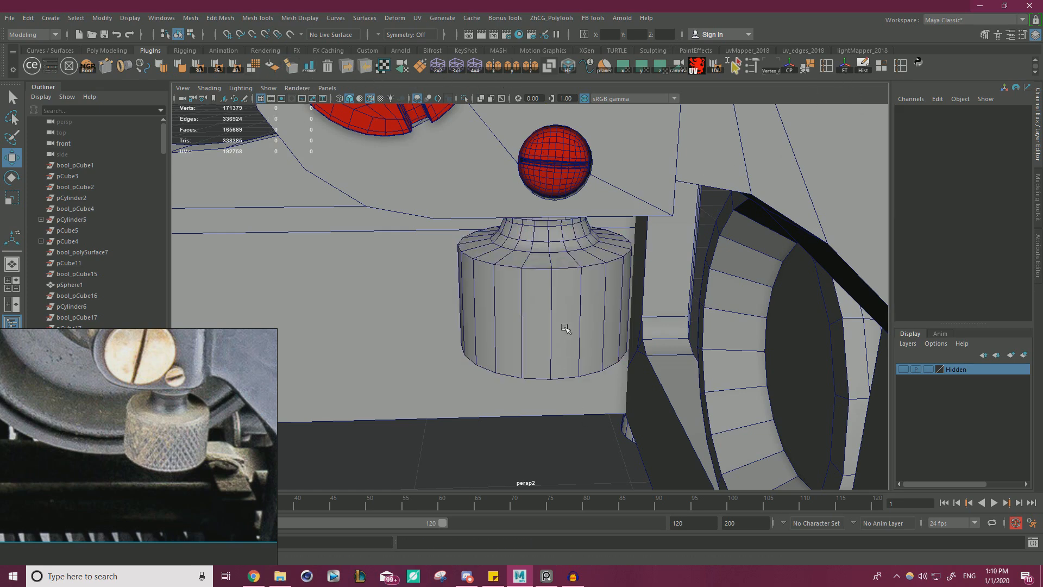
Convert the edge loop around the knob body's upper rim to a curve and centre the curve's pivot.
click(554, 324)
right_drag(514, 263, 510, 221)
double_click(548, 267)
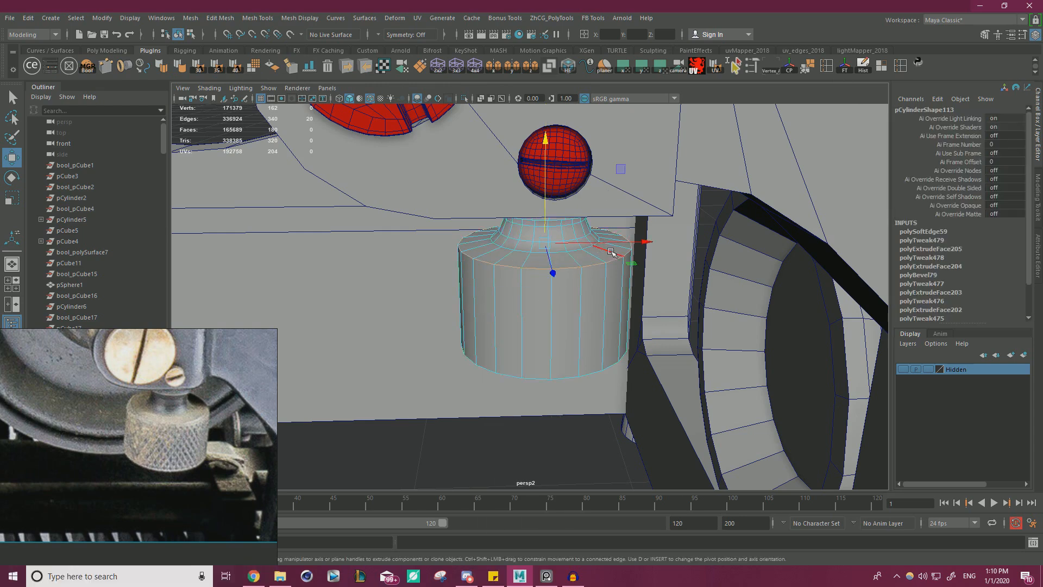
click(143, 72)
alt+drag(377, 245, 457, 263)
scroll(458, 263, down, 5)
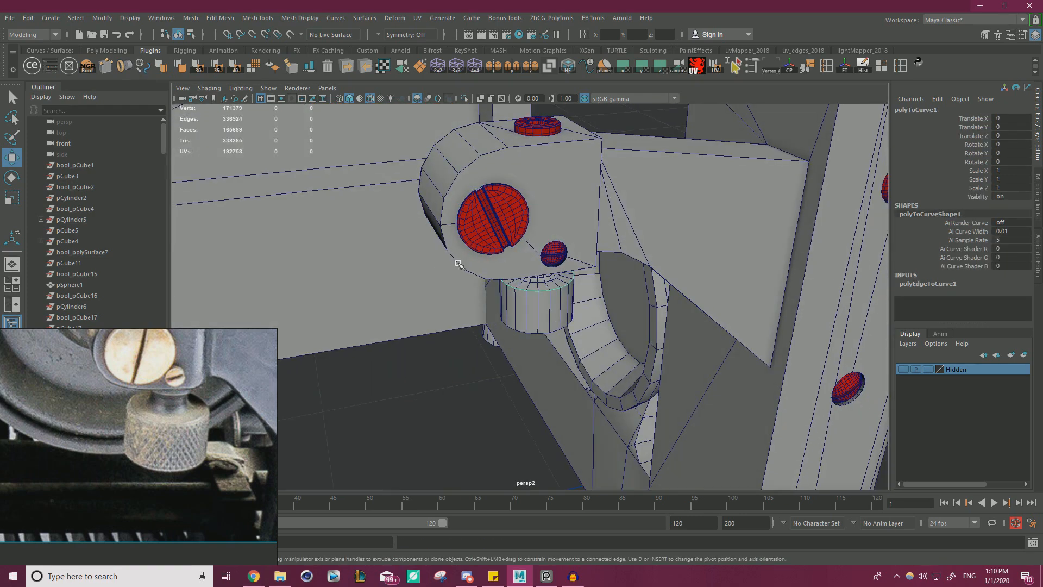
click(791, 75)
Move the rim curve clear of the typewriter to Translate Z 11.93 and measure the curve's length.
scroll(341, 279, down, 3)
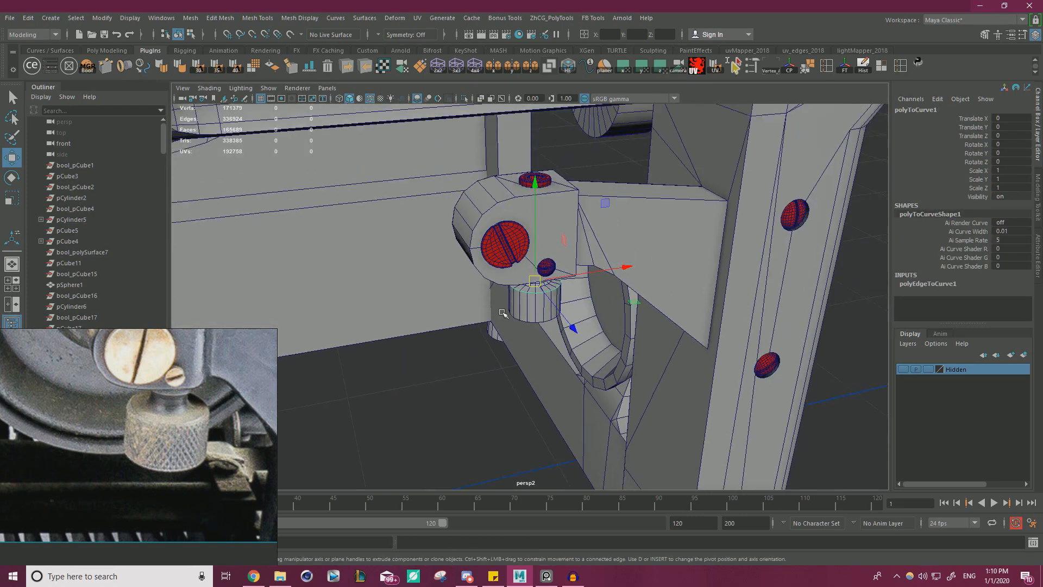
alt+middle_drag(341, 280, 333, 185)
drag(564, 226, 778, 425)
alt+drag(778, 425, 635, 399)
scroll(636, 399, down, 3)
alt+middle_drag(635, 400, 562, 280)
drag(664, 242, 771, 282)
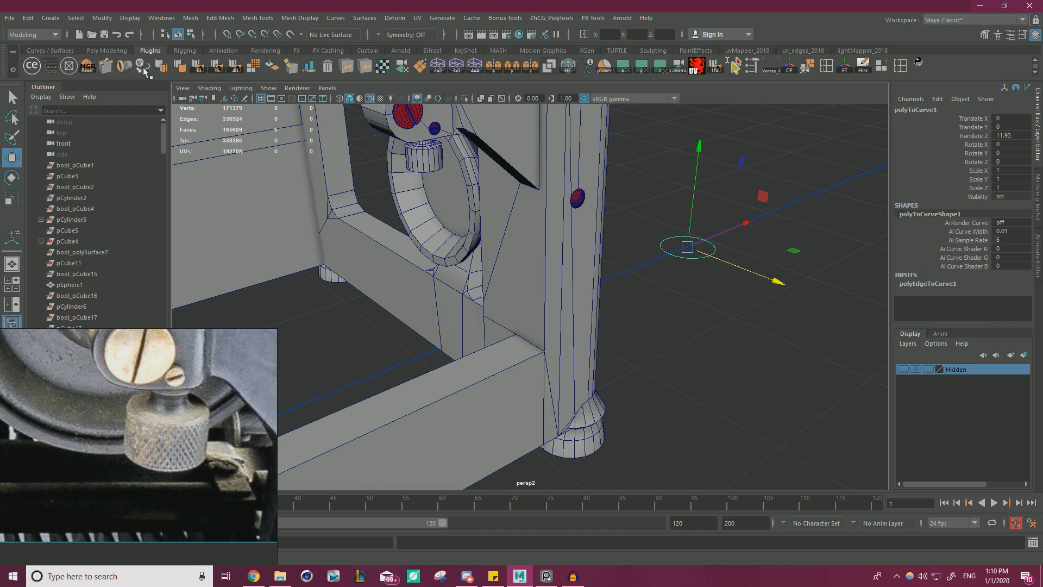
click(586, 68)
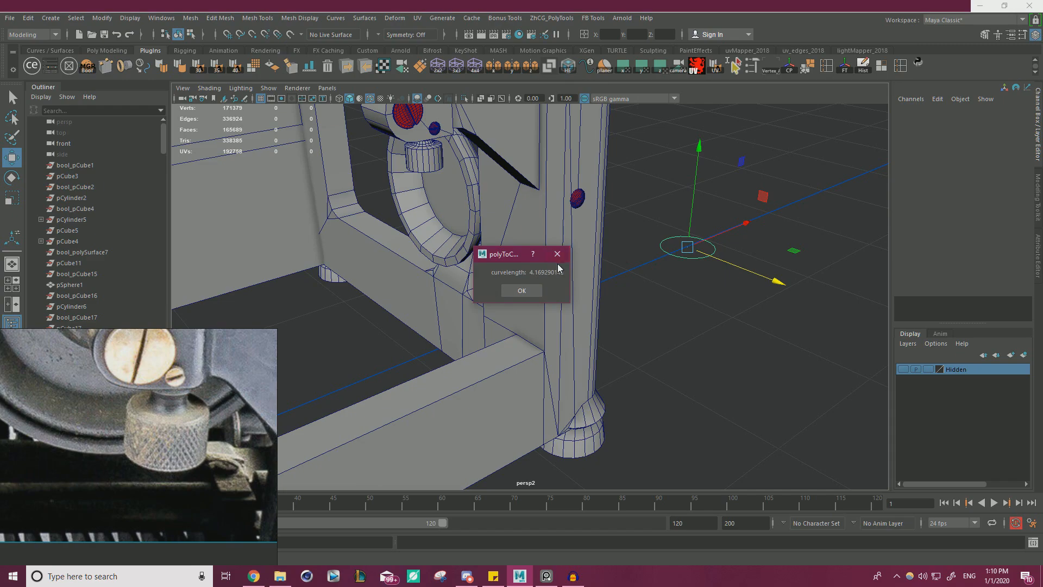
Copy a screenshot of the rim curve's length dialog and paste it onto the reference board below the knob photo.
key(Print)
drag(469, 241, 572, 305)
right_click(544, 277)
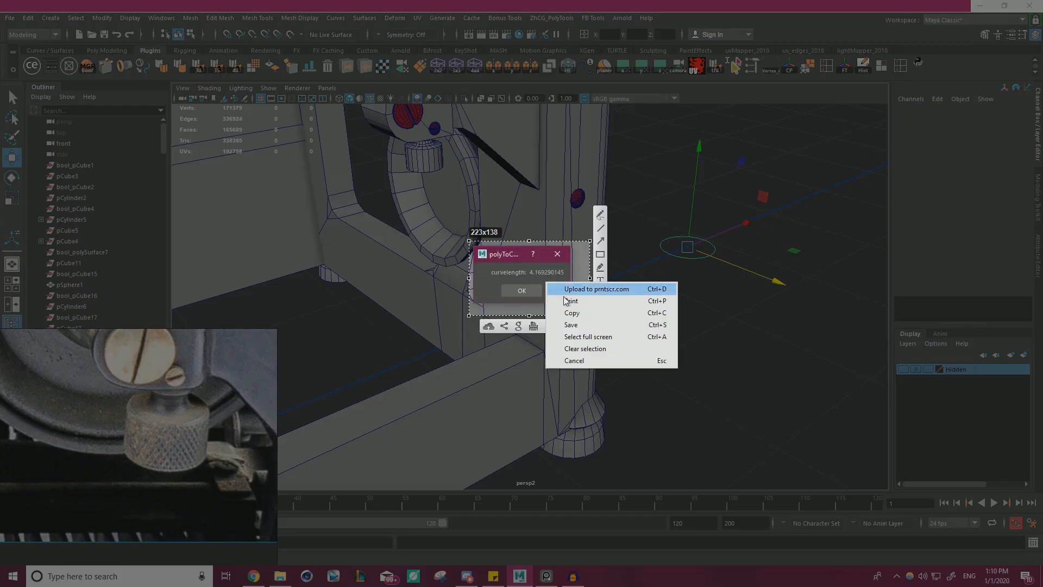
click(597, 314)
right_drag(191, 423, 413, 248)
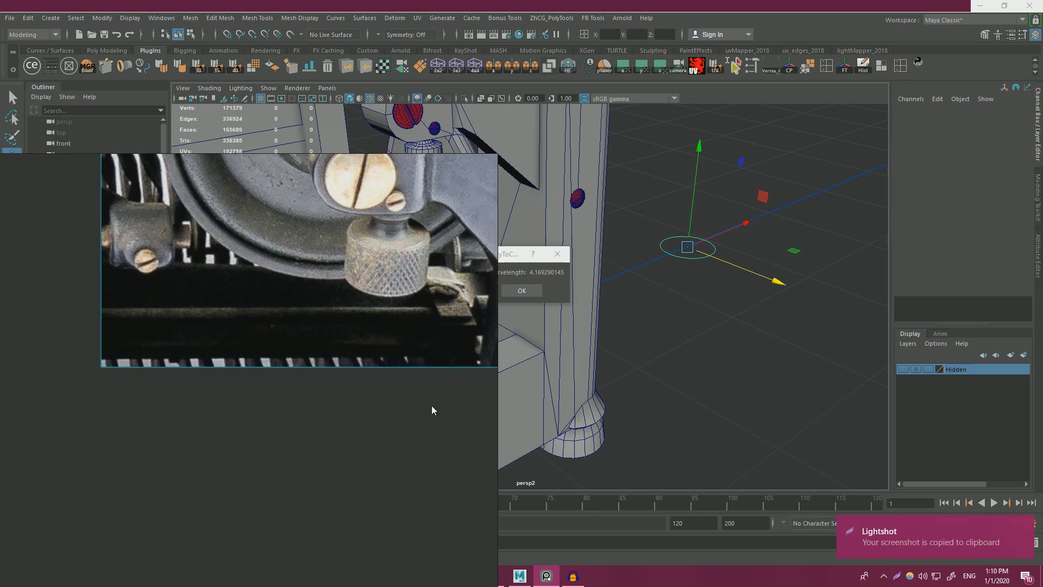
click(434, 409)
key(ctrl+v)
drag(442, 413, 185, 406)
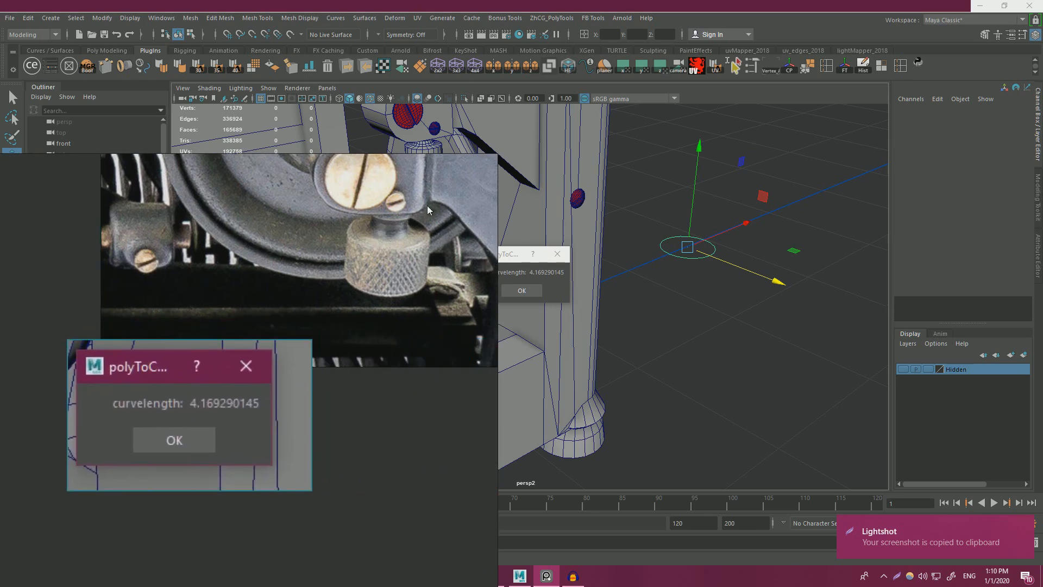
right_drag(427, 206, 343, 231)
Dismiss the length dialog and delete the rim curve beside the typewriter.
click(523, 291)
click(645, 314)
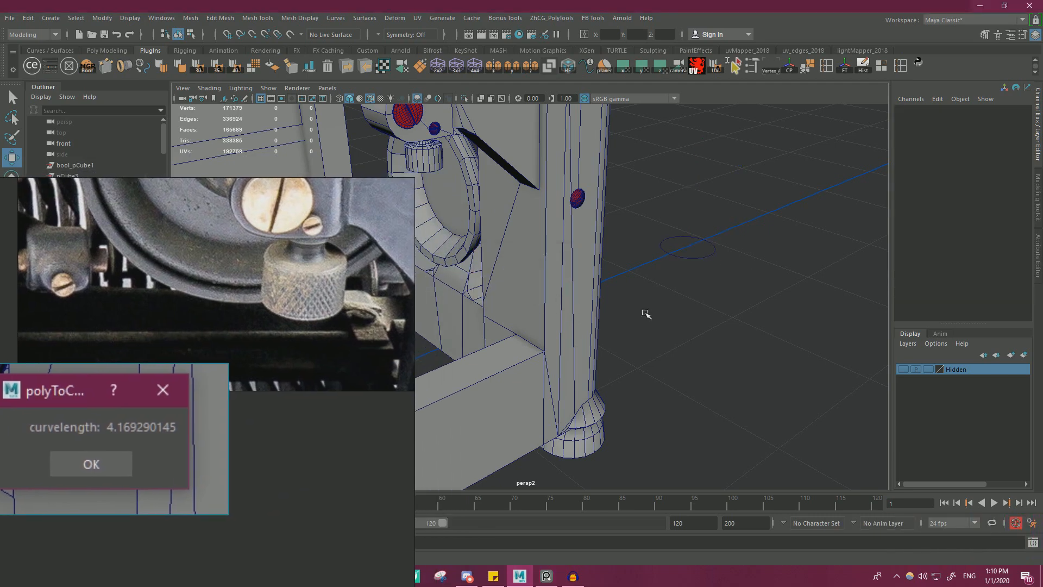
click(704, 239)
click(702, 238)
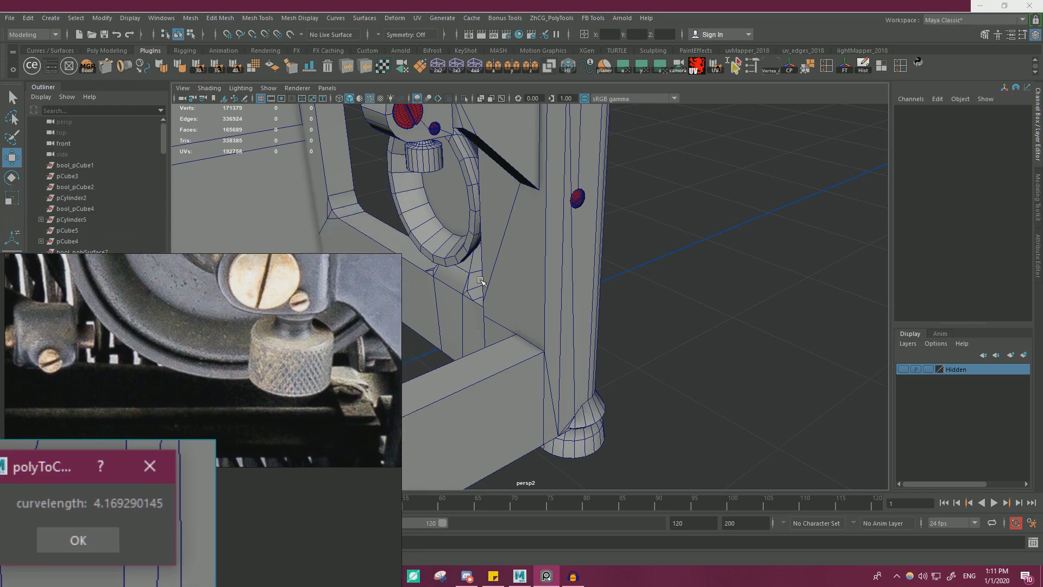
Select one vertical edge on the side of the knob's body and convert it to a curve.
alt+drag(453, 158, 525, 258)
alt+right_drag(524, 258, 563, 282)
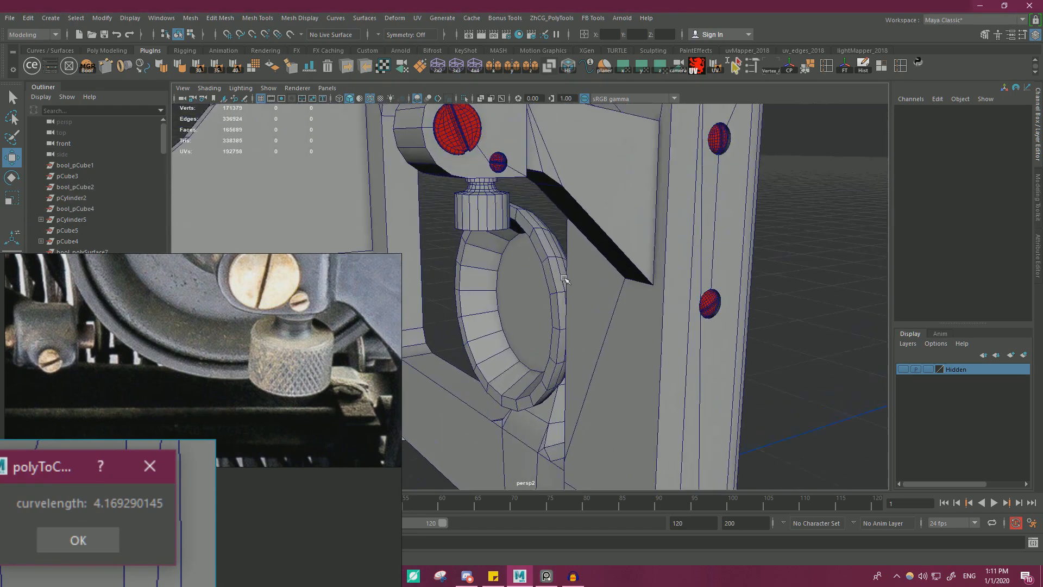
alt+drag(563, 281, 496, 284)
alt+right_drag(496, 284, 517, 258)
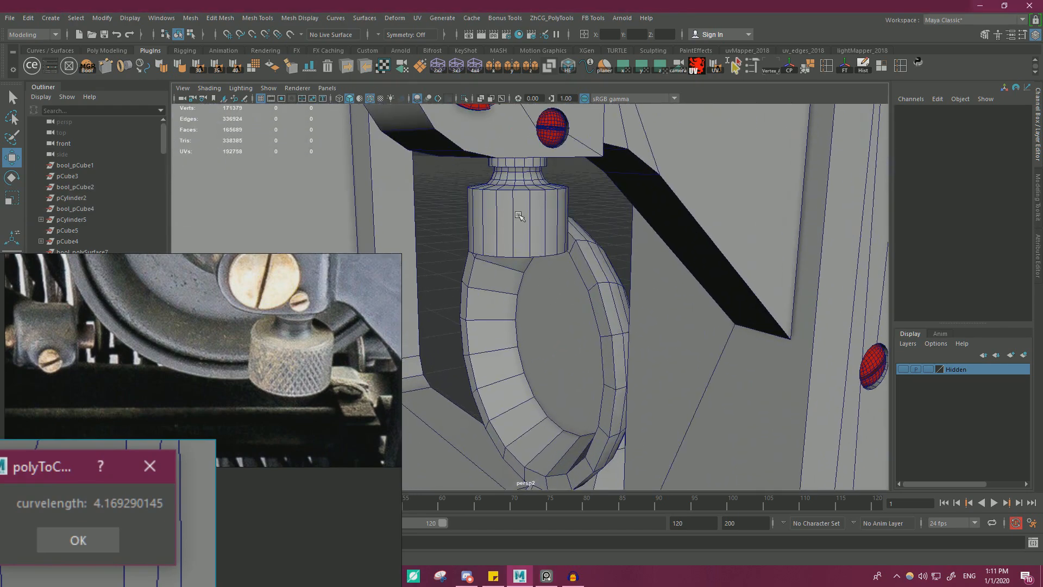
click(518, 215)
right_drag(515, 218, 400, 235)
click(530, 220)
alt+drag(400, 235, 388, 249)
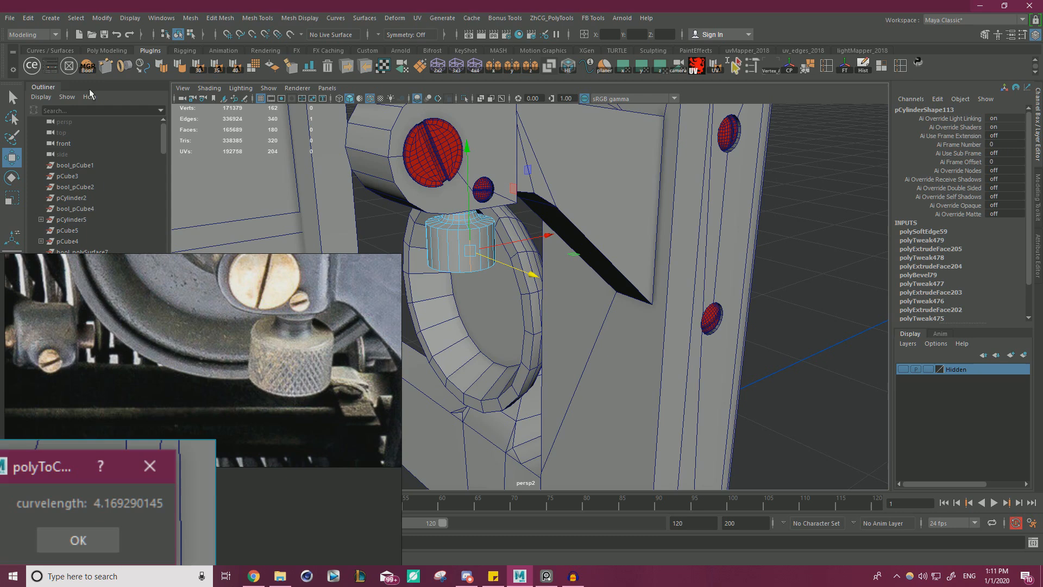
click(141, 66)
Centre the vertical curve's pivot, move the curve out to Translate Z 4.318 and measure its length.
alt+drag(647, 135, 651, 186)
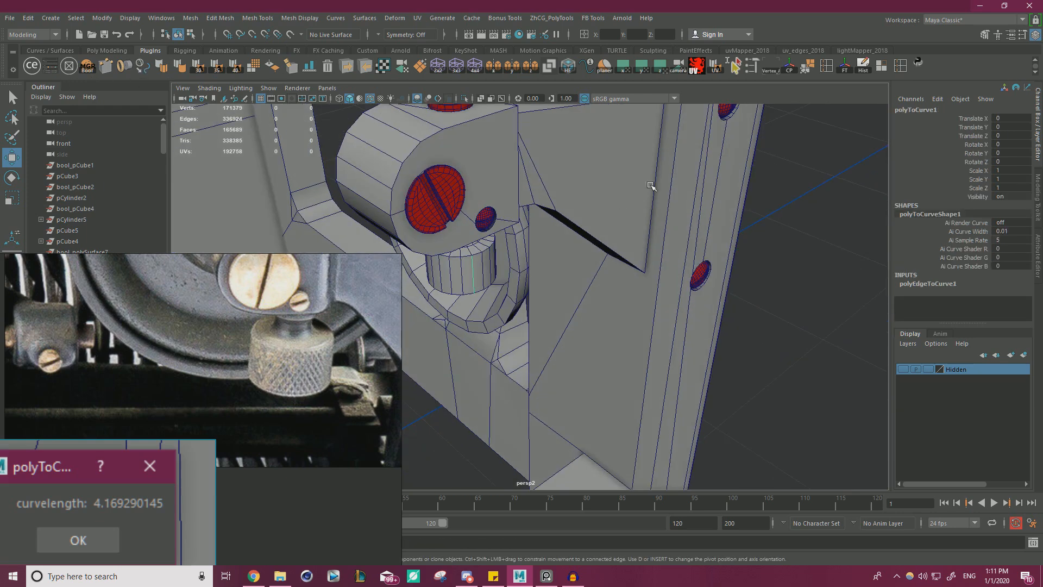
click(791, 68)
drag(550, 321, 745, 451)
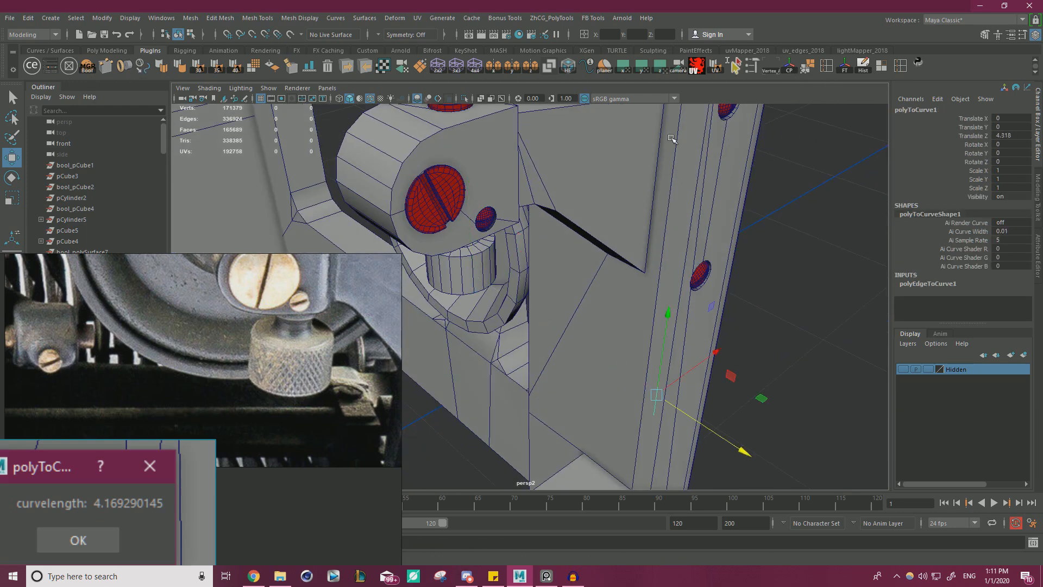
click(588, 69)
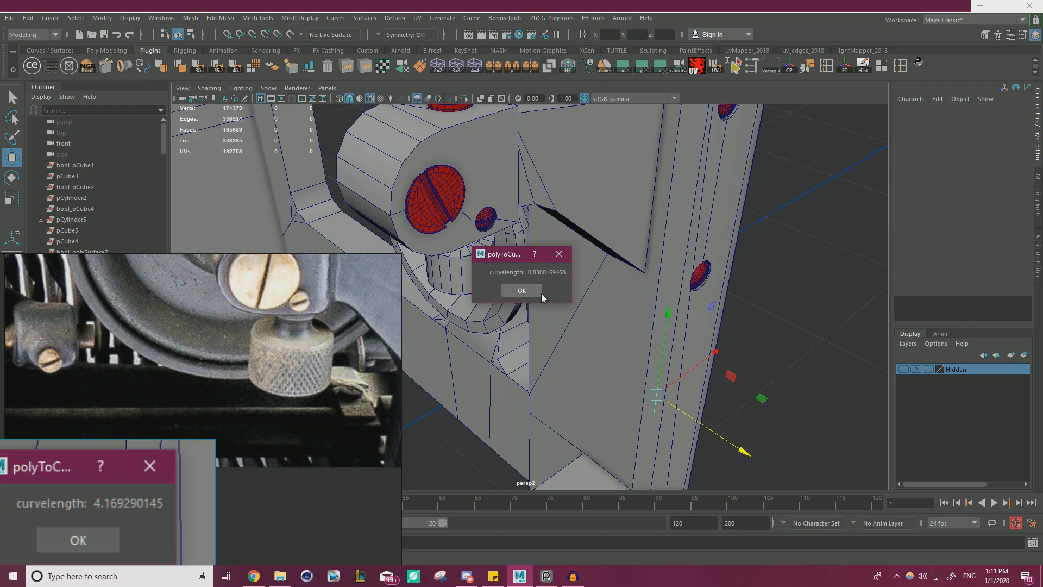
Copy a screenshot of the vertical curve's length dialog, paste it beside the first measurement on the reference board and close the dialog.
key(Print)
drag(460, 232, 585, 315)
right_click(523, 275)
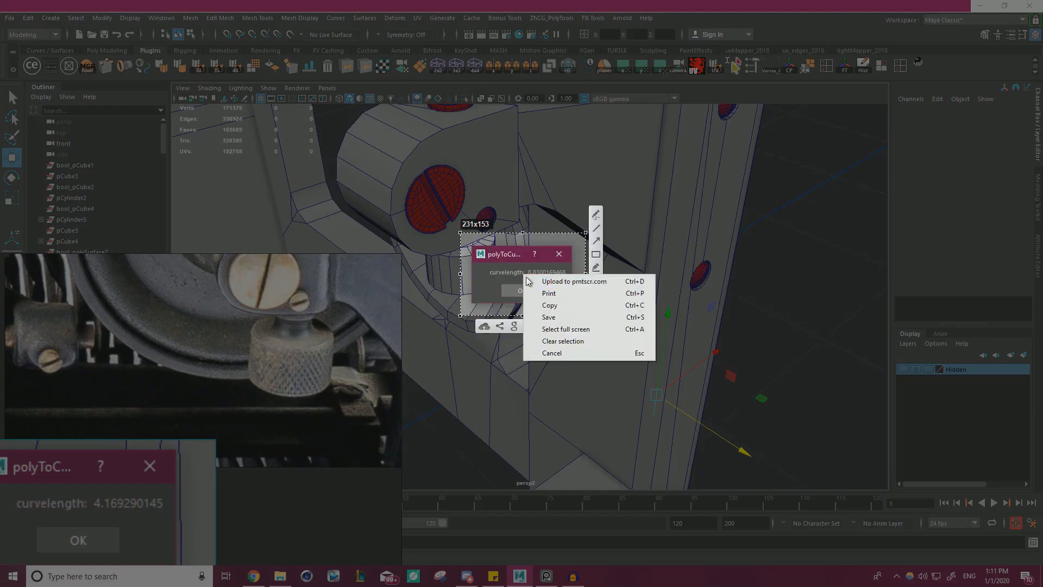
click(551, 305)
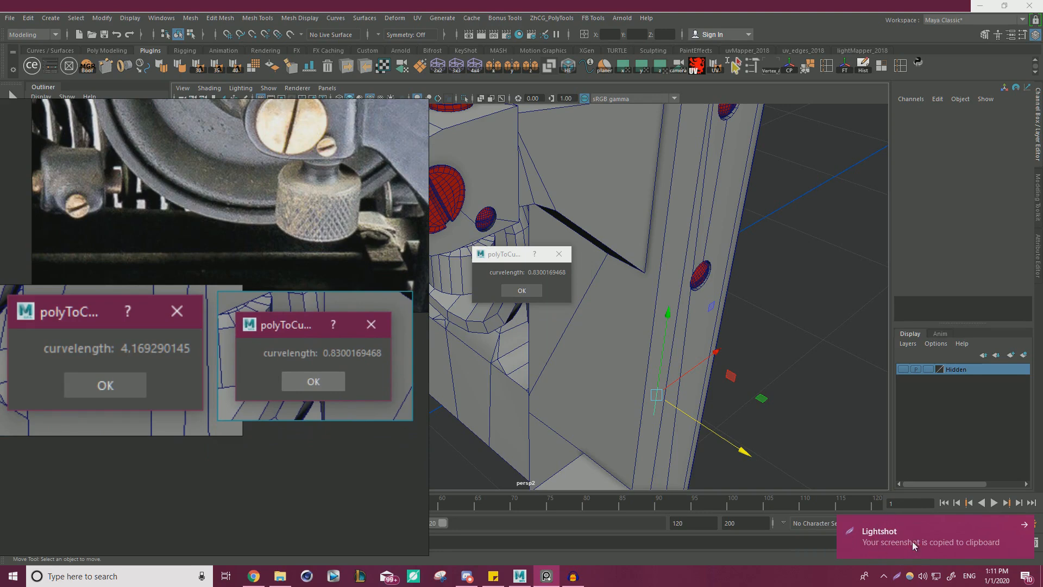
click(529, 293)
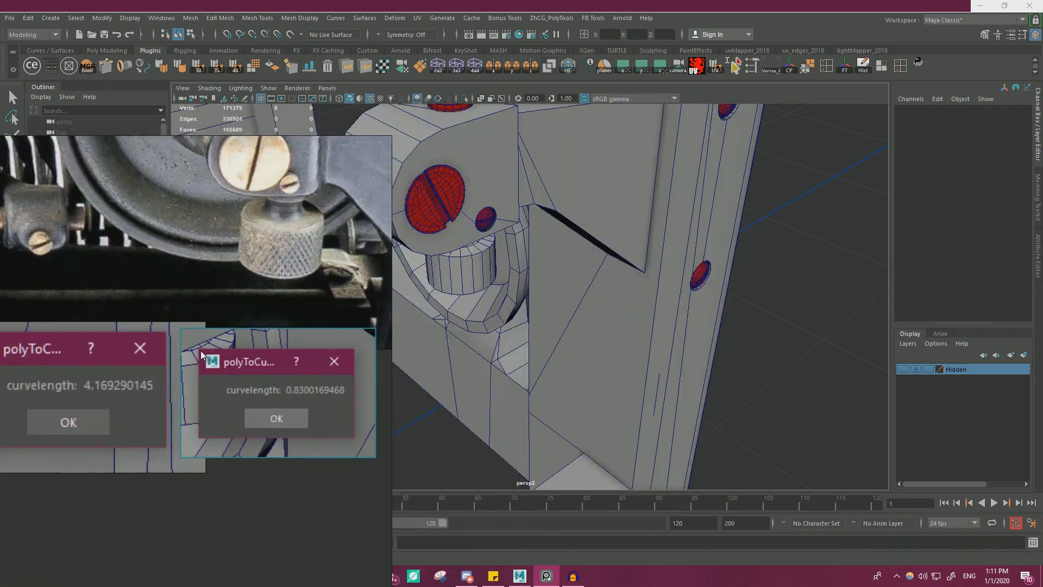
Delete the vertical curve and shrink the reference board to free up modelling space.
alt+drag(565, 392, 675, 348)
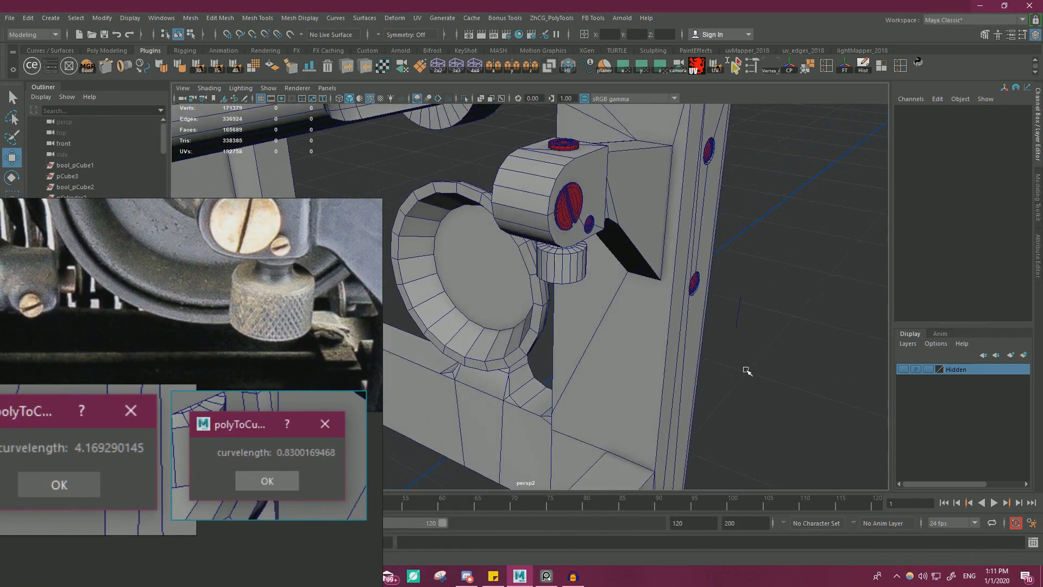
click(739, 315)
key(Delete)
alt+drag(674, 380, 562, 294)
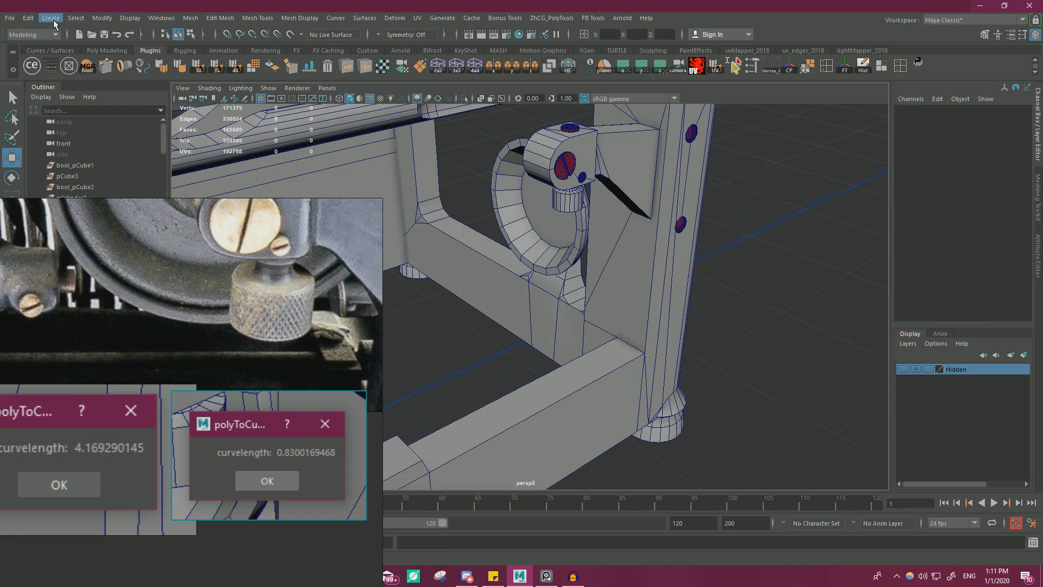
scroll(223, 351, down, 5)
middle_drag(223, 351, 237, 323)
right_drag(264, 298, 126, 495)
Create a polygon plane at the origin and frame it for editing.
click(53, 18)
mouse_move(101, 57)
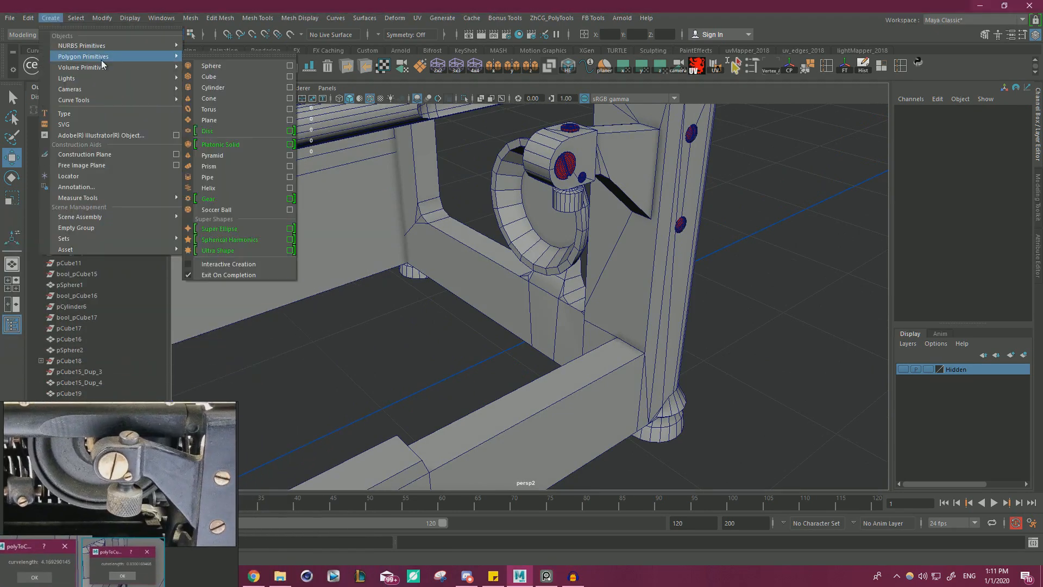
click(236, 120)
scroll(514, 310, up, 5)
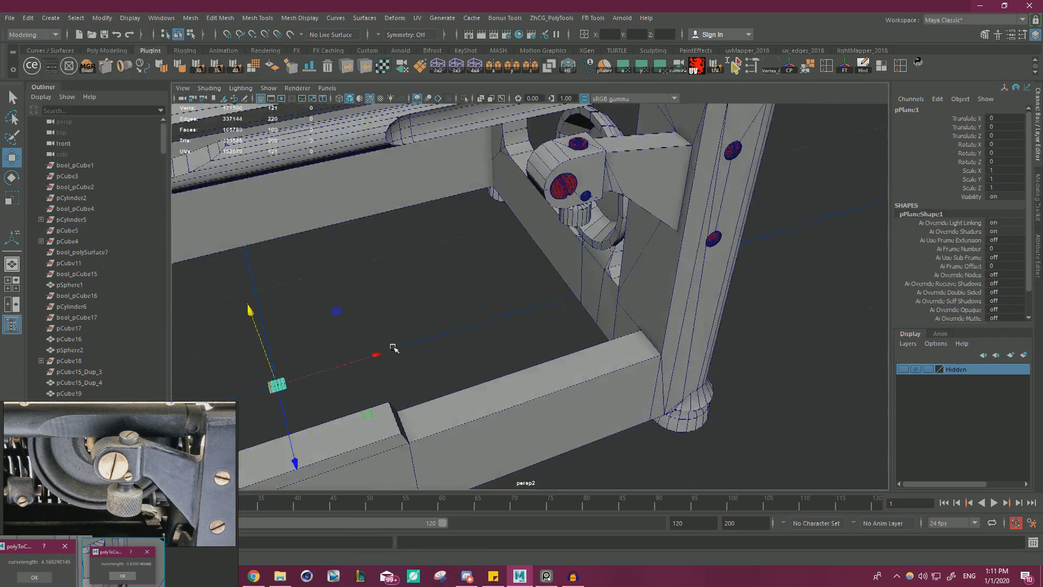
key(f)
alt+right_drag(511, 310, 290, 324)
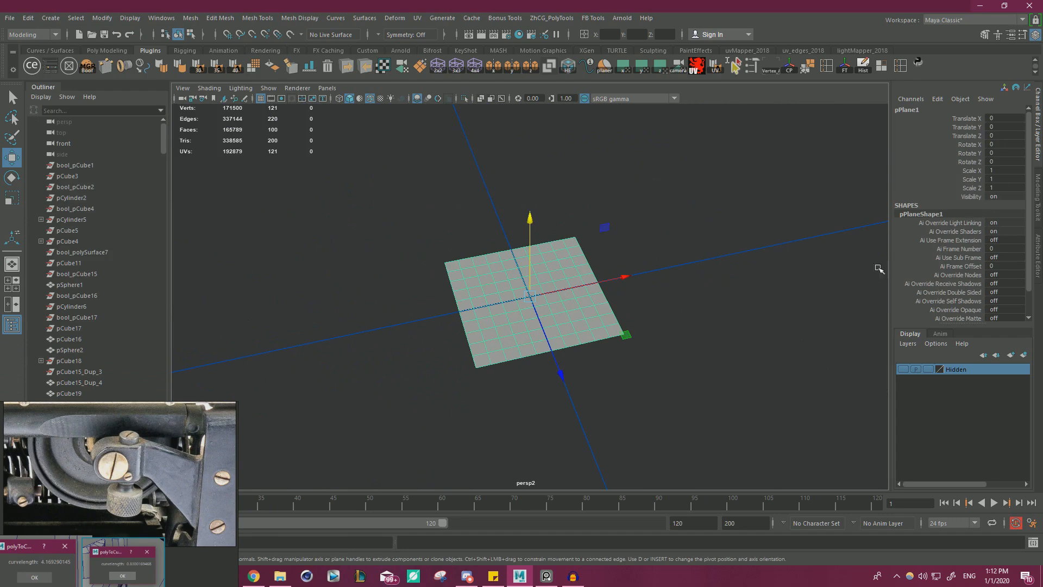
alt+drag(538, 350, 577, 366)
alt+right_drag(577, 365, 496, 295)
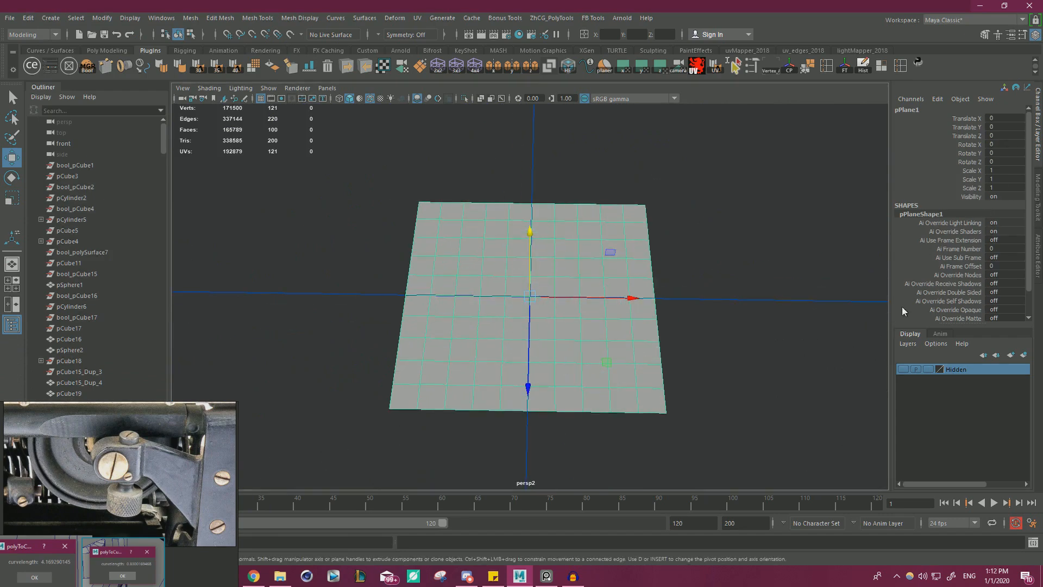
Set the plane's Subdivisions Width and Subdivisions Height to 20.
scroll(939, 250, down, 2)
click(928, 308)
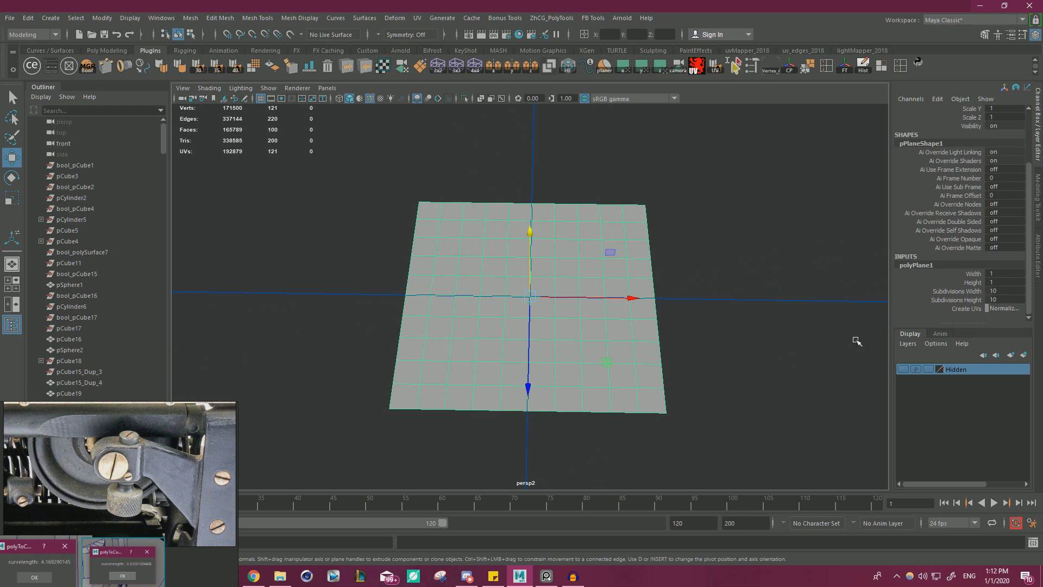
drag(1005, 292, 1007, 298)
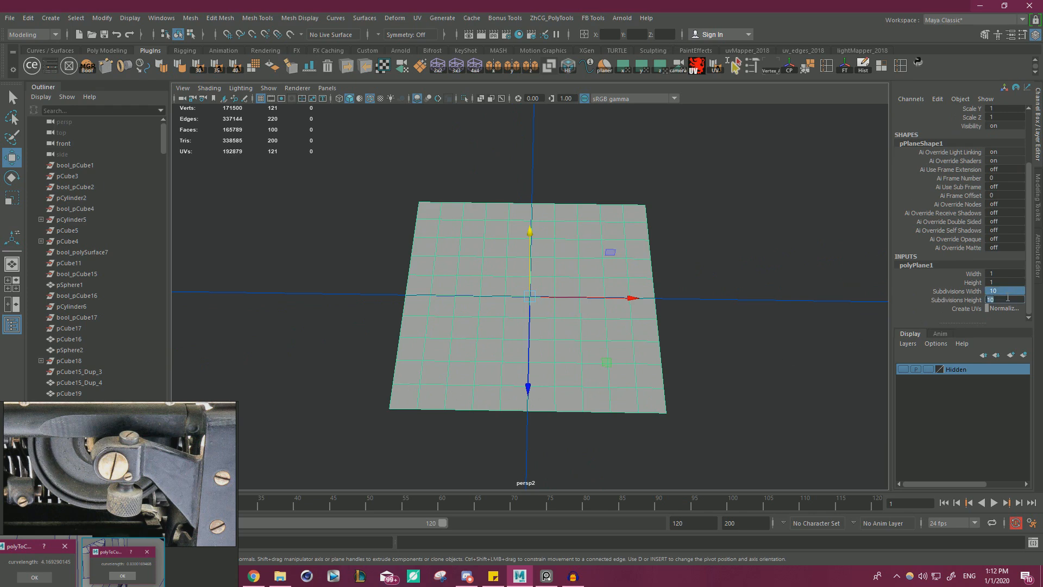
text(20)
key(Return)
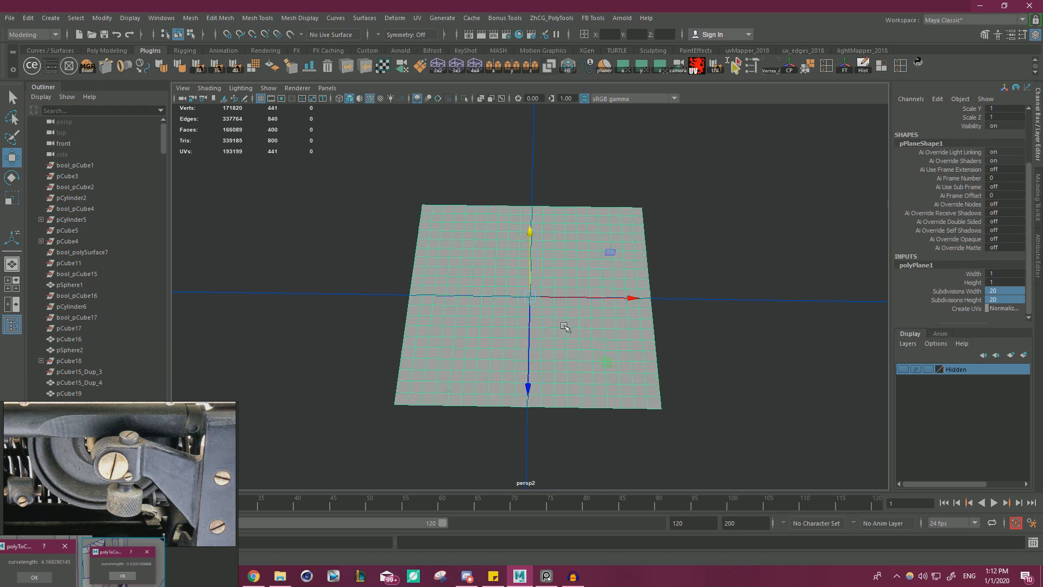
Try raising every other vertex in the plane's second column above the surface, and undo the move.
mouse_move(566, 326)
alt+mouse_down()
mouse_move(543, 324)
mouse_move(552, 321)
alt+mouse_up()
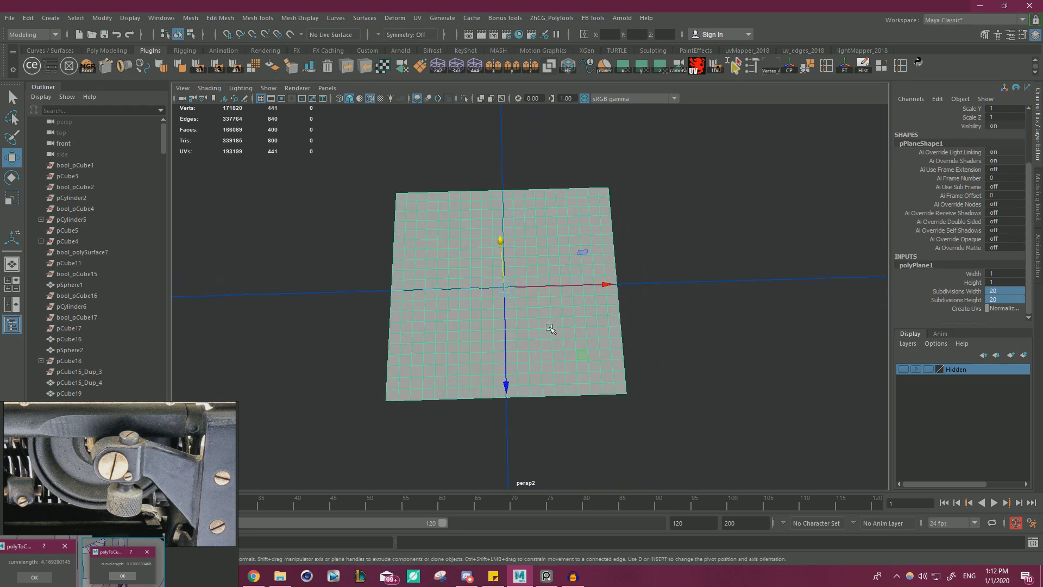
alt+right_drag(548, 369, 567, 405)
alt+middle_drag(567, 404, 602, 354)
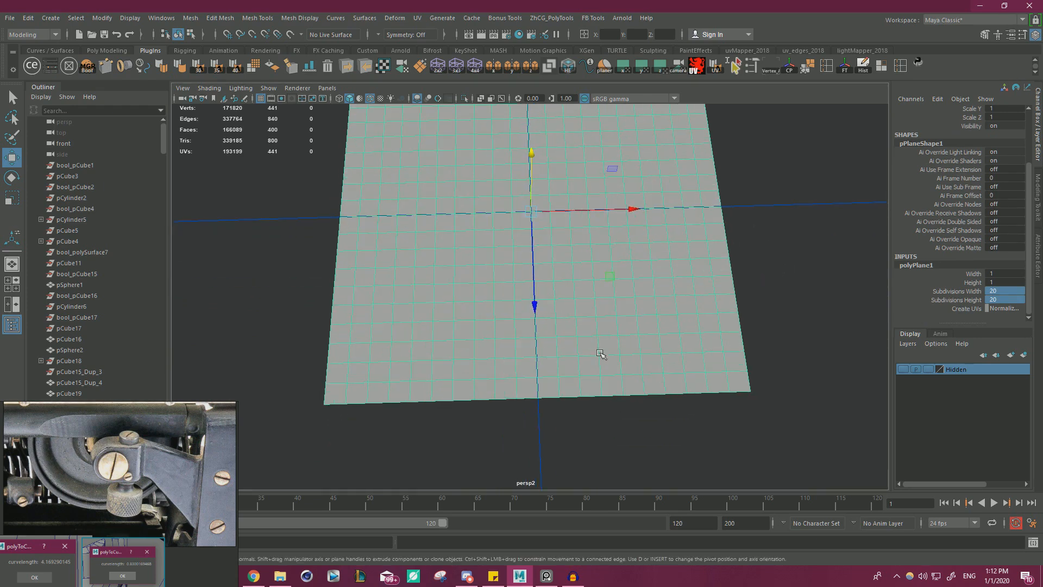
right_drag(426, 319, 380, 260)
click(352, 383)
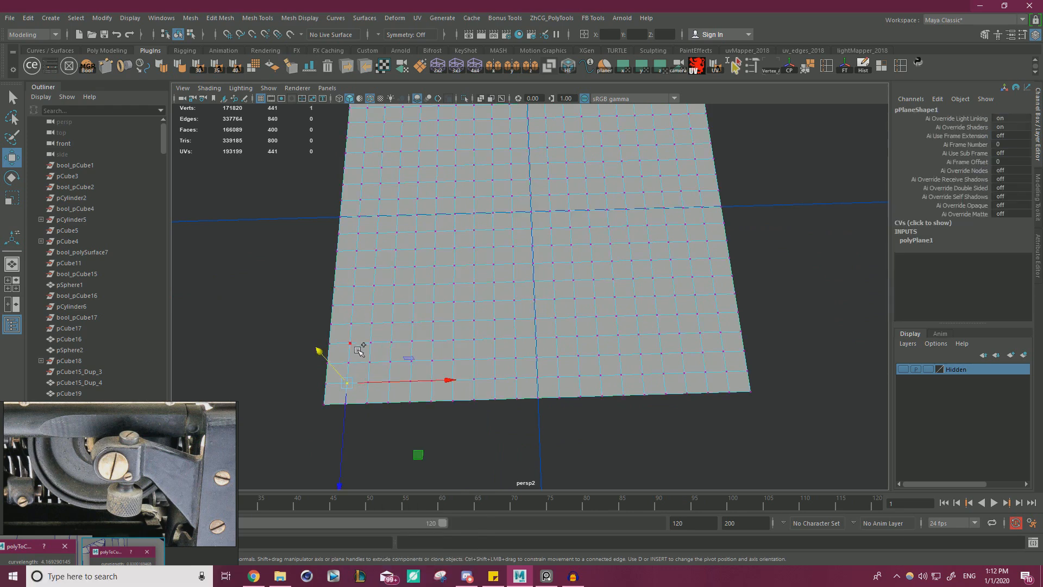
shift+click(356, 346)
shift+click(360, 308)
shift+click(360, 269)
alt+middle_drag(374, 264, 384, 285)
shift+click(370, 252)
shift+click(369, 220)
shift+click(371, 187)
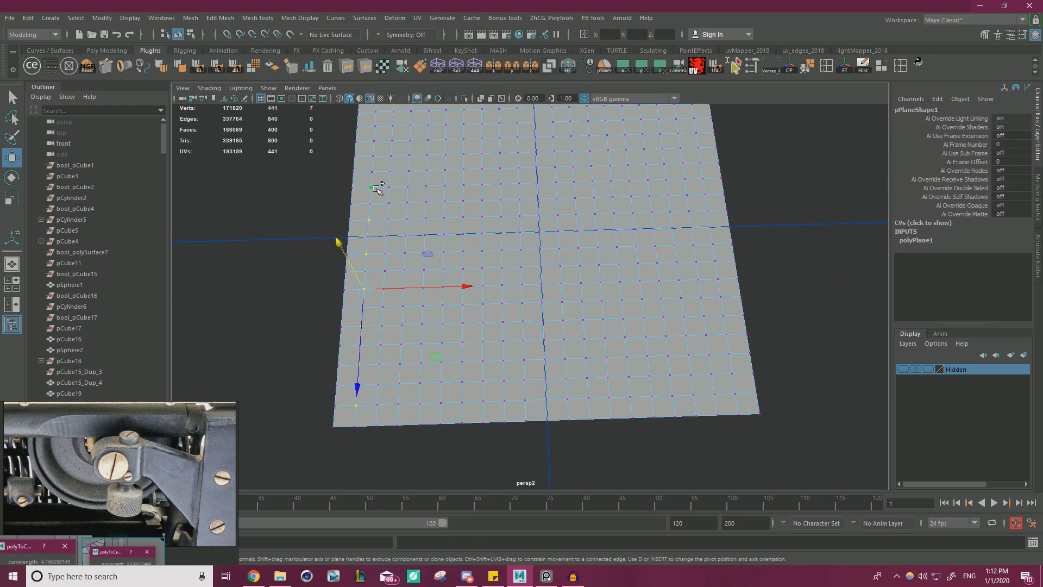
shift+click(373, 156)
alt+middle_drag(398, 160, 414, 217)
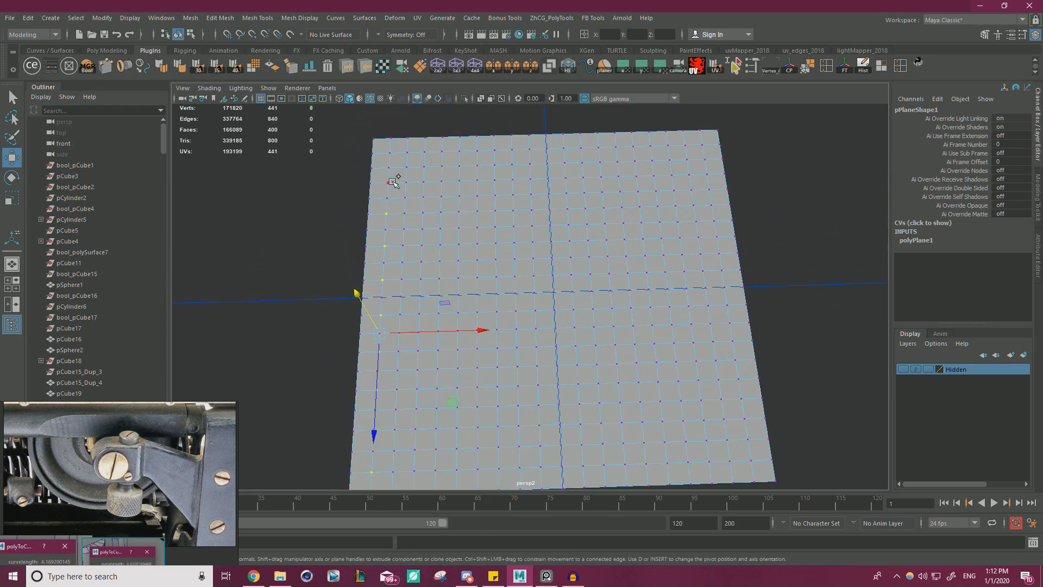
shift+click(396, 153)
shift+click(397, 140)
alt+drag(380, 205, 370, 193)
alt+drag(395, 220, 432, 208)
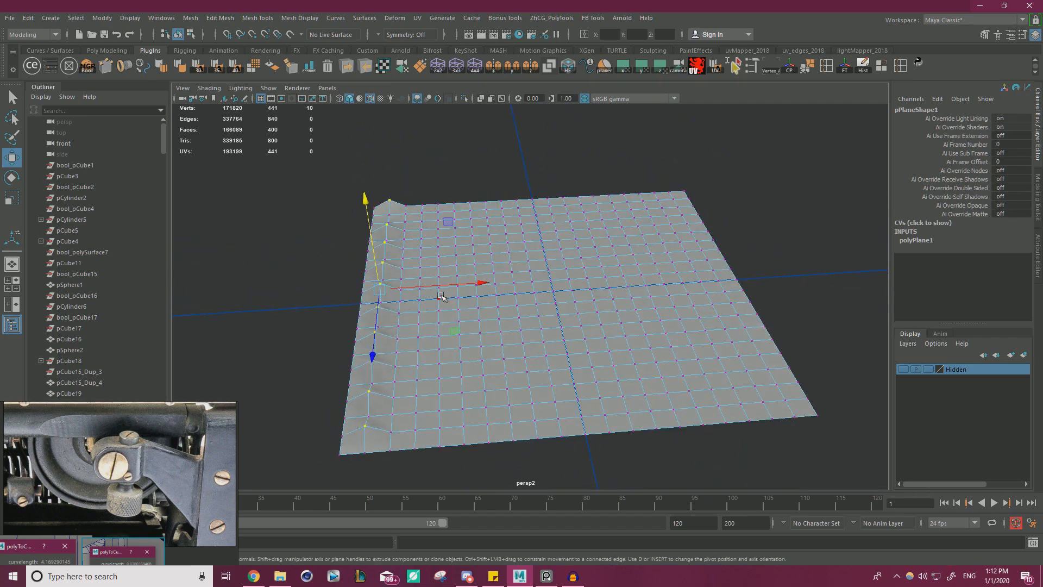
alt+drag(403, 380, 439, 360)
alt+middle_drag(439, 359, 531, 314)
alt+right_drag(531, 314, 533, 375)
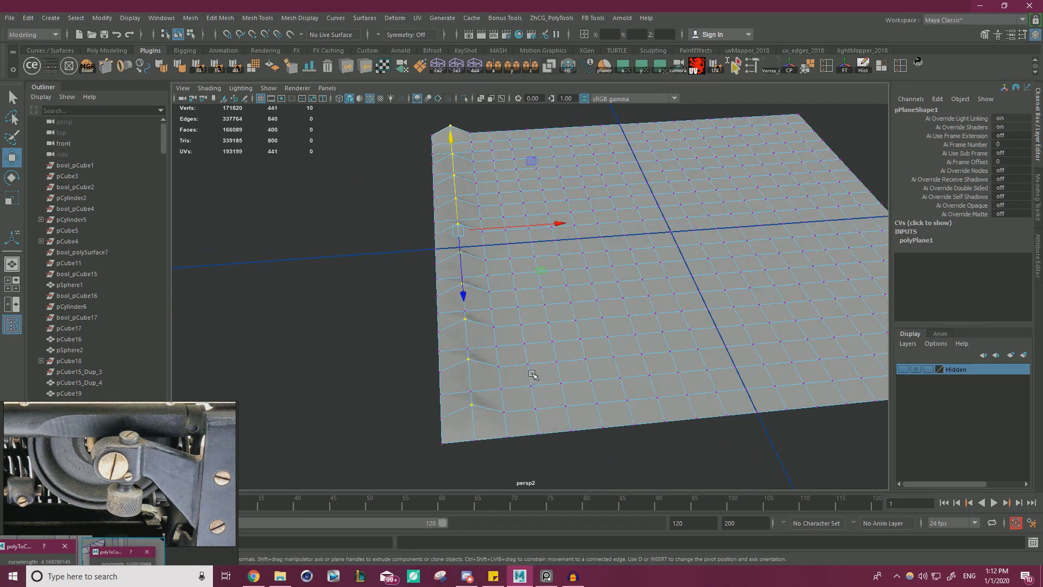
key(ctrl+z)
Try adding alternate vertices from the plane's fourth column to the selection, and clear the selection.
alt+drag(542, 356, 529, 393)
shift+click(507, 429)
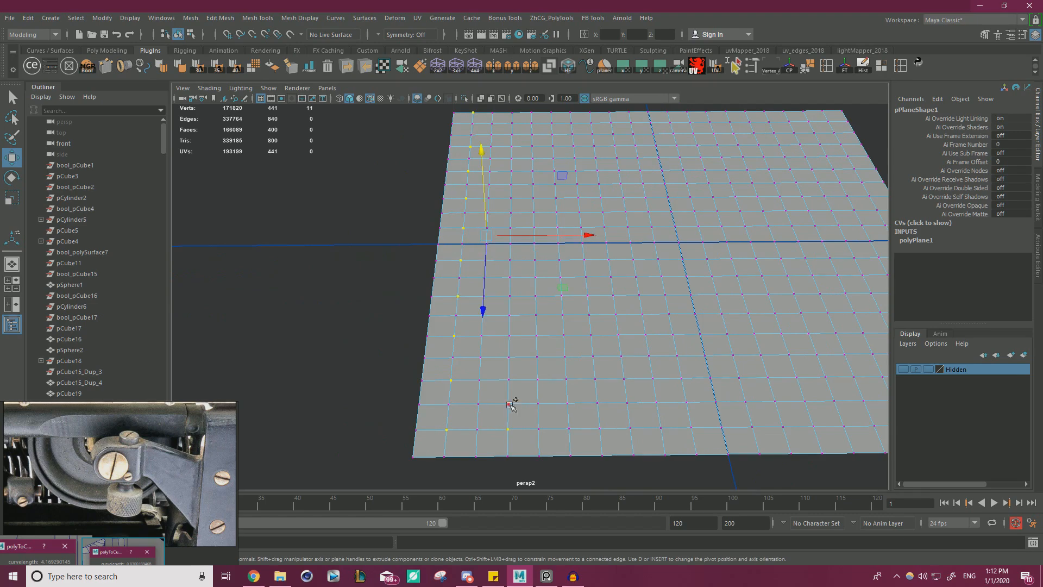
shift+click(509, 379)
shift+click(509, 335)
shift+click(509, 296)
shift+click(509, 260)
shift+click(520, 227)
shift+click(519, 172)
shift+click(520, 145)
alt+drag(520, 125, 513, 200)
click(337, 273)
Select every other vertex along the plane's left edge, starting with the vertex next to the front corner.
scroll(338, 337, down, 3)
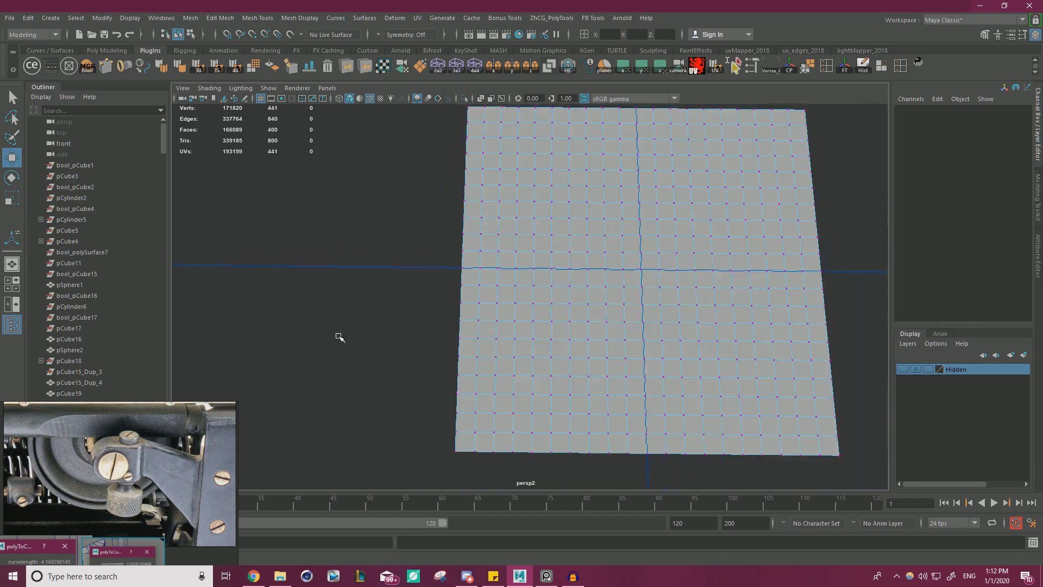
alt+drag(337, 338, 467, 282)
alt+middle_drag(468, 282, 497, 347)
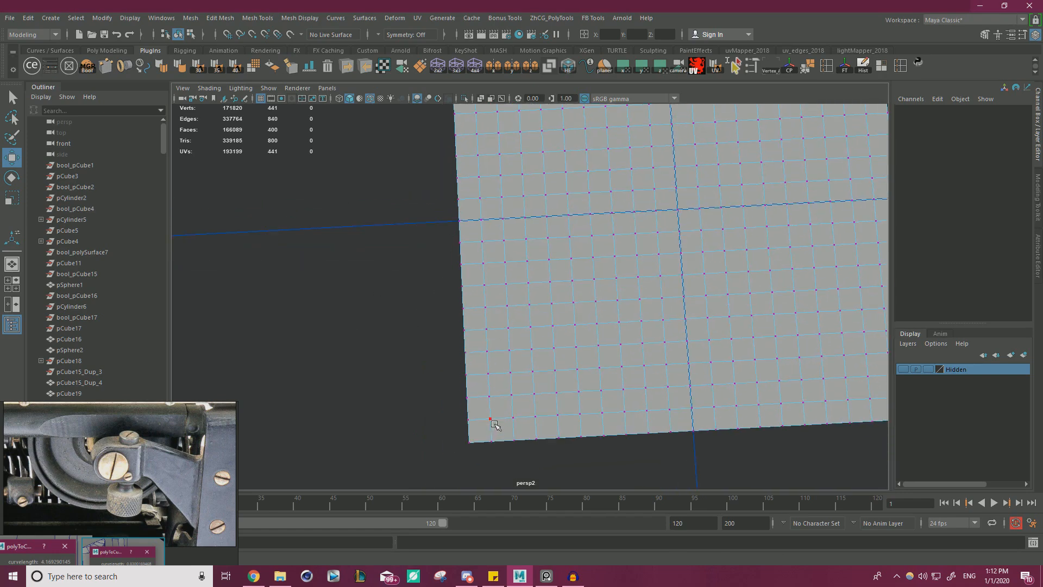
alt+drag(495, 425, 444, 421)
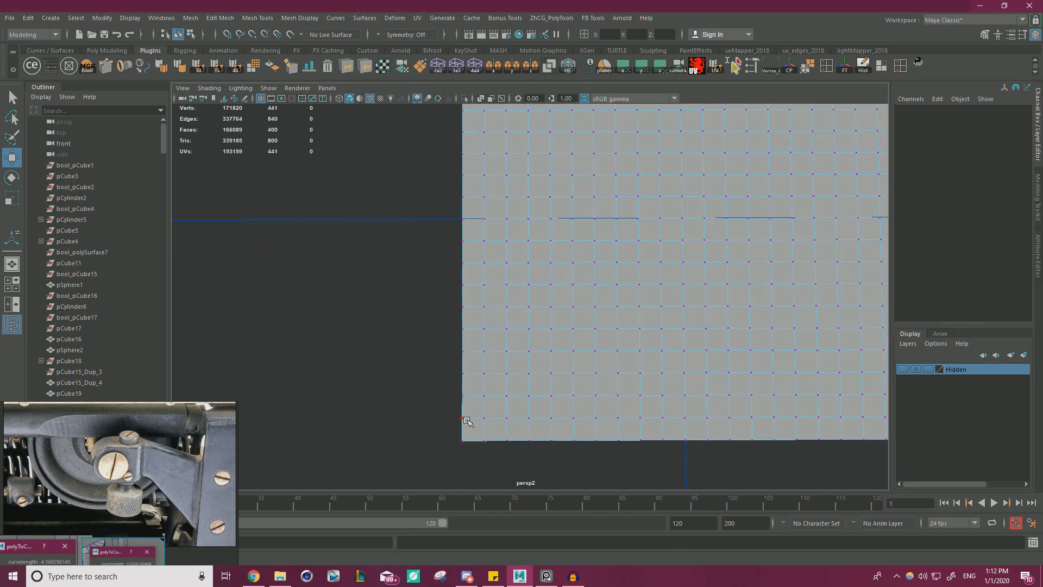
click(465, 420)
shift+click(466, 375)
shift+click(466, 330)
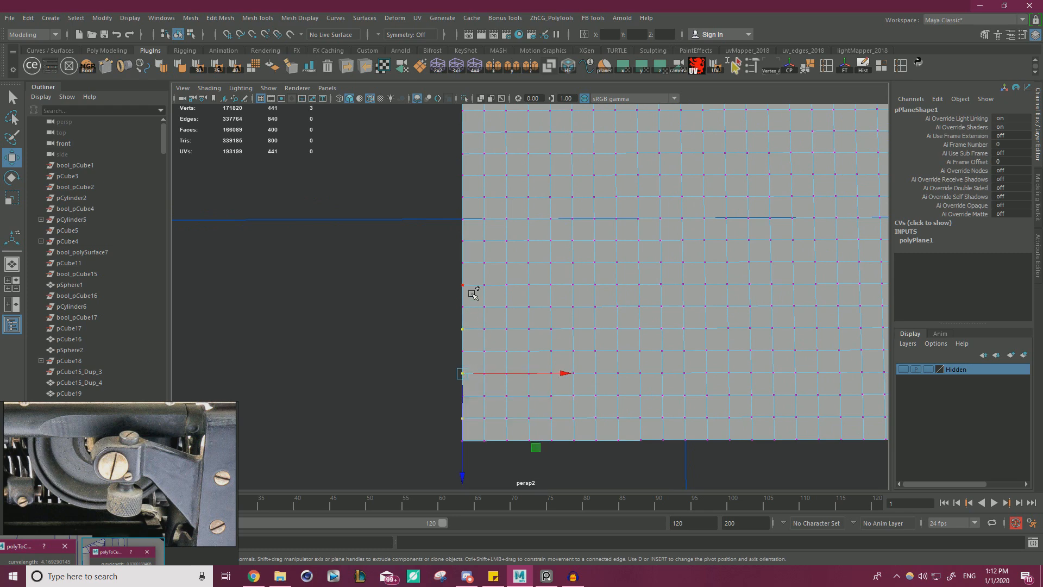
shift+click(474, 292)
shift+click(474, 248)
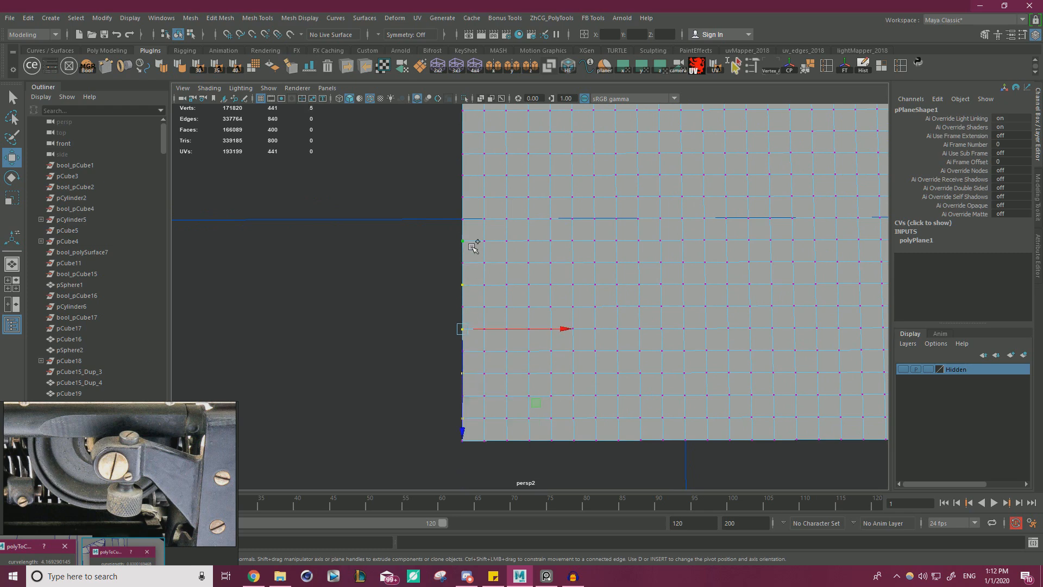
shift+click(472, 202)
alt+middle_drag(485, 202, 482, 211)
shift+click(478, 187)
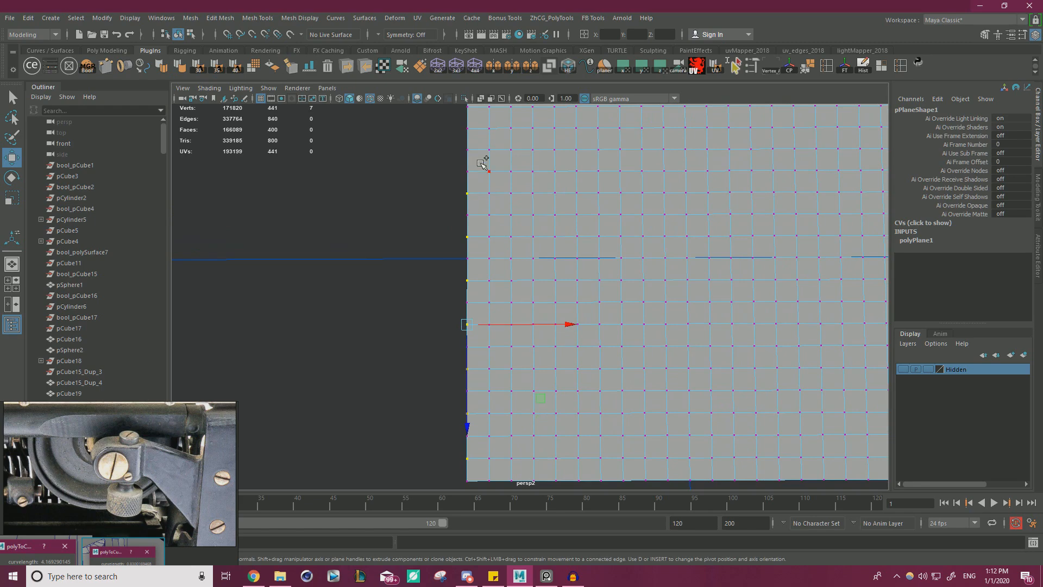
alt+middle_drag(482, 156, 499, 211)
shift+click(480, 167)
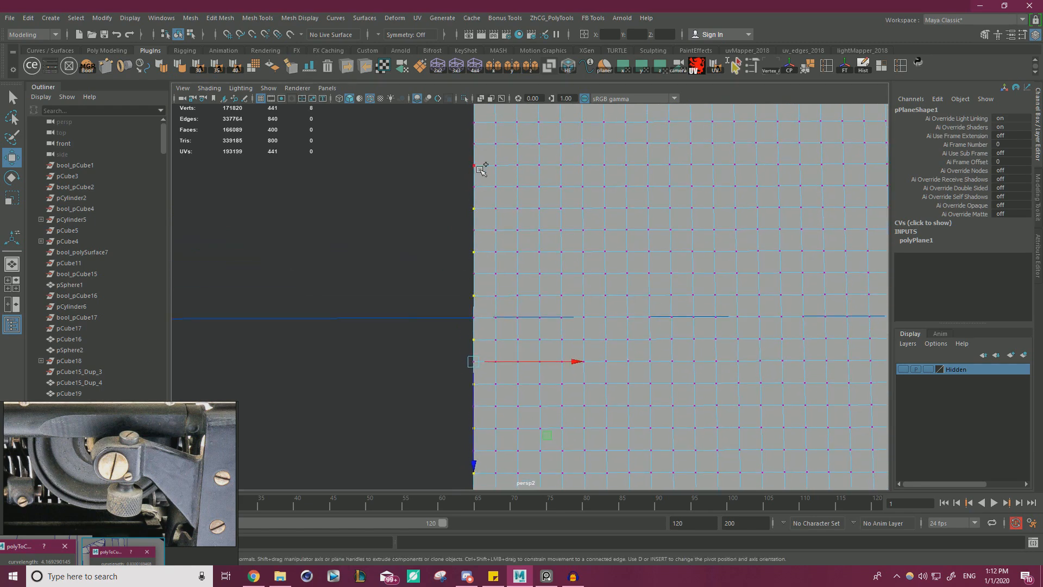
shift+click(480, 168)
alt+middle_drag(506, 173, 511, 221)
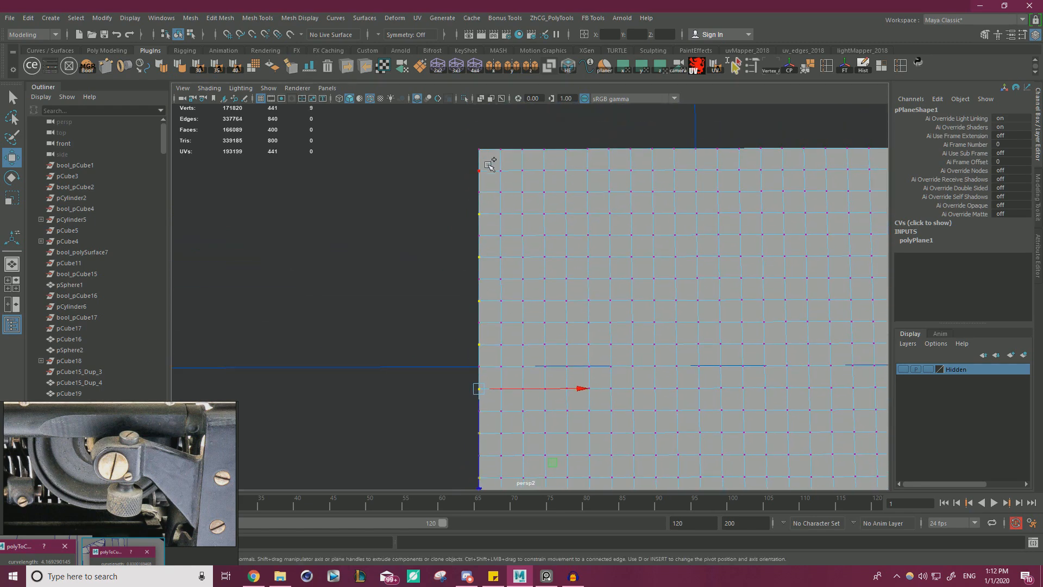
shift+click(491, 166)
Add the second column's alternate vertices, staggered against the edge column, to the selection and raise all selected vertices above the plane.
shift+click(505, 157)
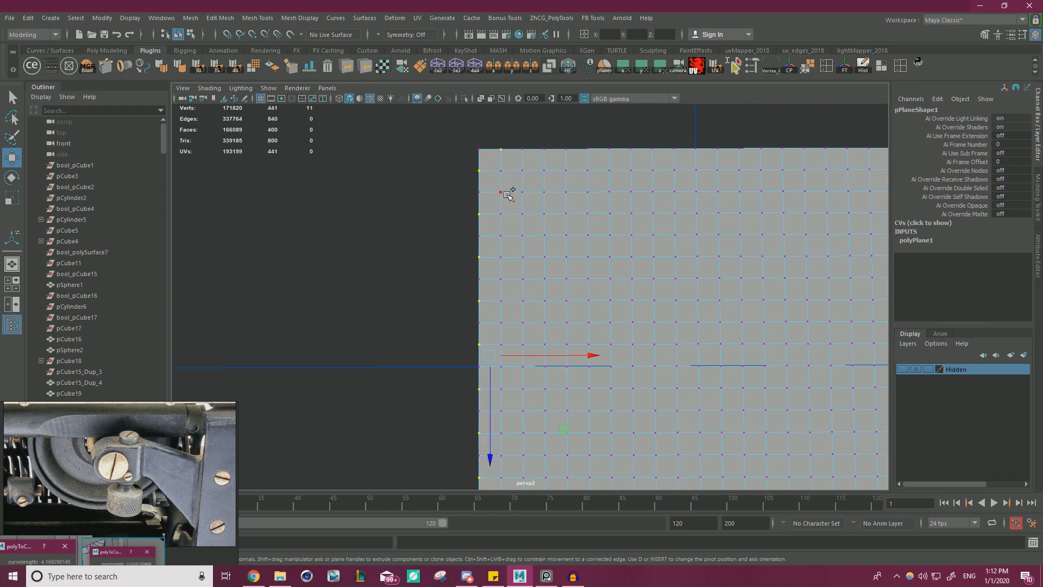
shift+click(506, 193)
shift+click(507, 236)
shift+click(506, 278)
shift+click(507, 327)
shift+click(509, 368)
alt+middle_drag(524, 378, 518, 281)
shift+click(501, 312)
shift+click(504, 356)
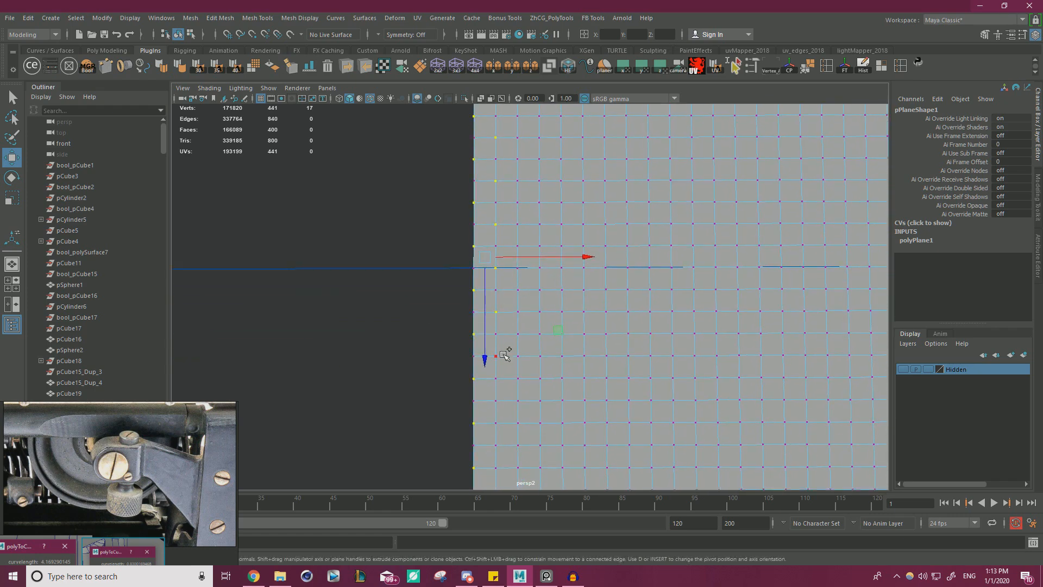
shift+click(506, 400)
alt+middle_drag(534, 387, 517, 343)
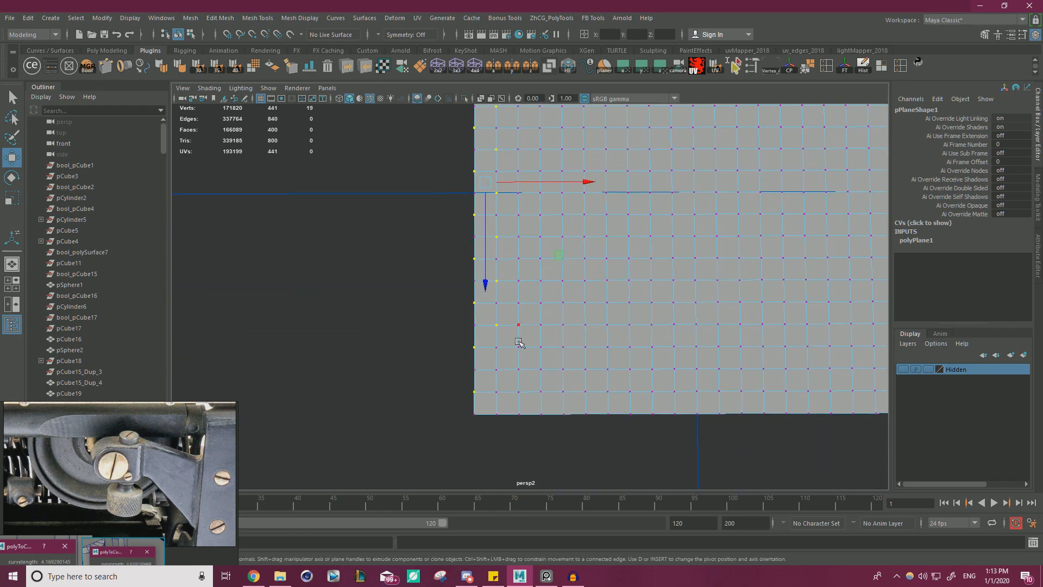
shift+click(500, 368)
shift+click(502, 410)
alt+drag(502, 410, 501, 215)
right_drag(501, 216, 579, 212)
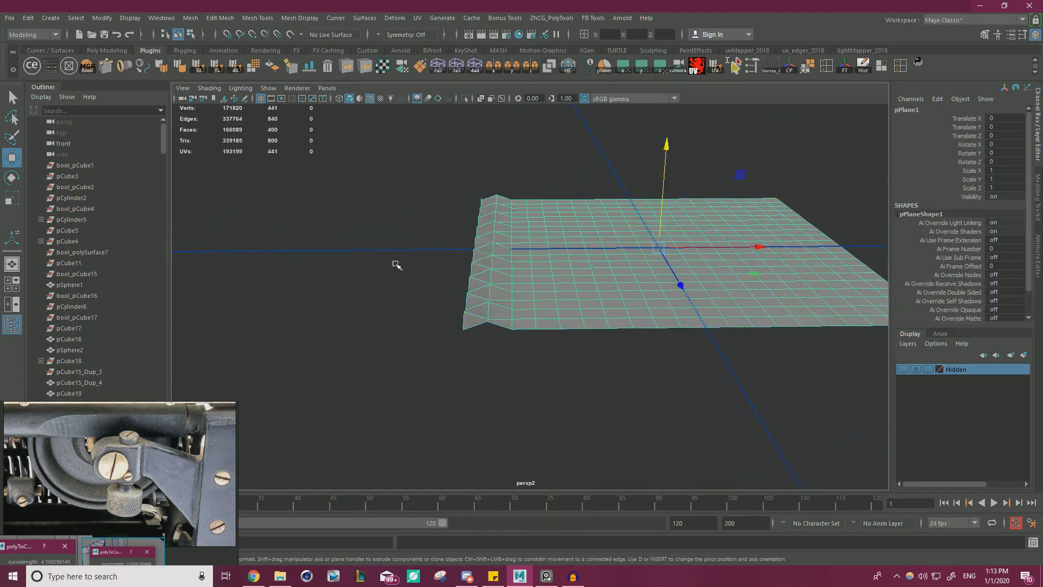
Harden the plane's edges for faceted shading and clear the selection.
click(162, 69)
alt+drag(372, 200, 379, 234)
click(382, 234)
alt+drag(516, 232, 532, 188)
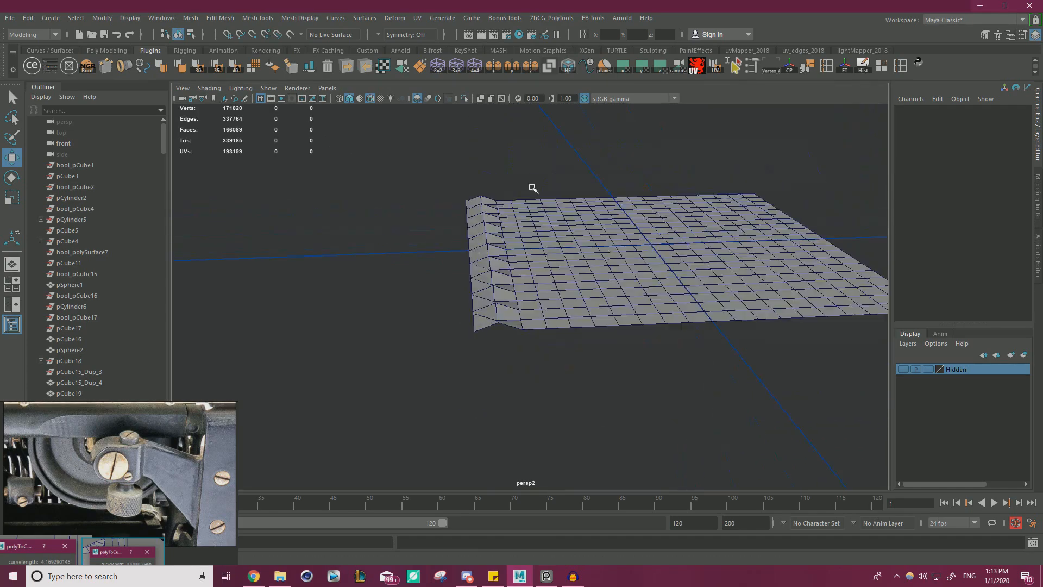
Delete the plane's flat faces, keeping only the two outermost face columns that contain the raised vertices.
click(562, 254)
alt+drag(562, 254, 535, 241)
right_drag(533, 244, 535, 266)
alt+drag(560, 258, 512, 232)
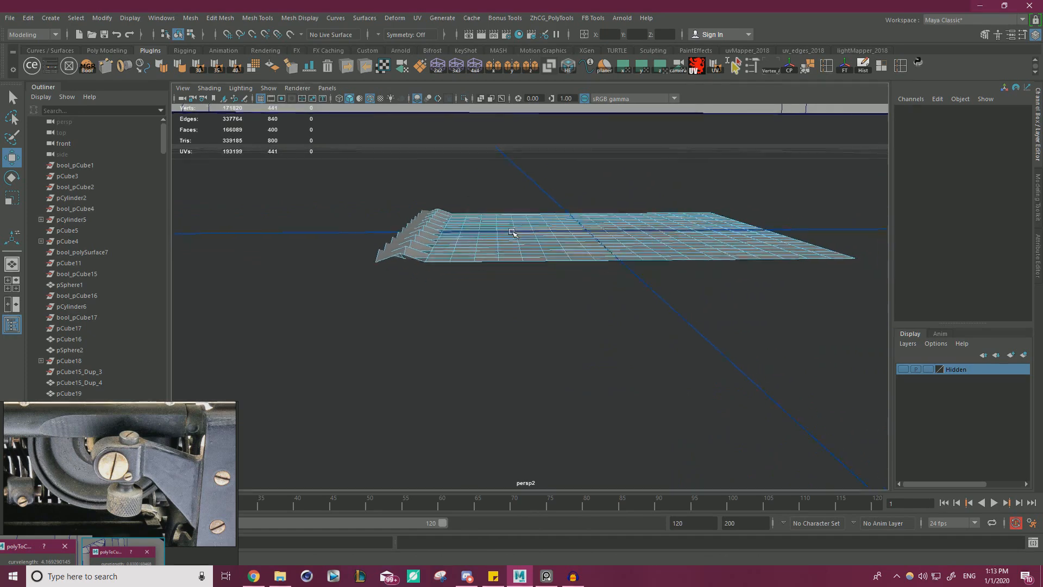
alt+middle_drag(511, 232, 503, 228)
alt+drag(756, 303, 754, 304)
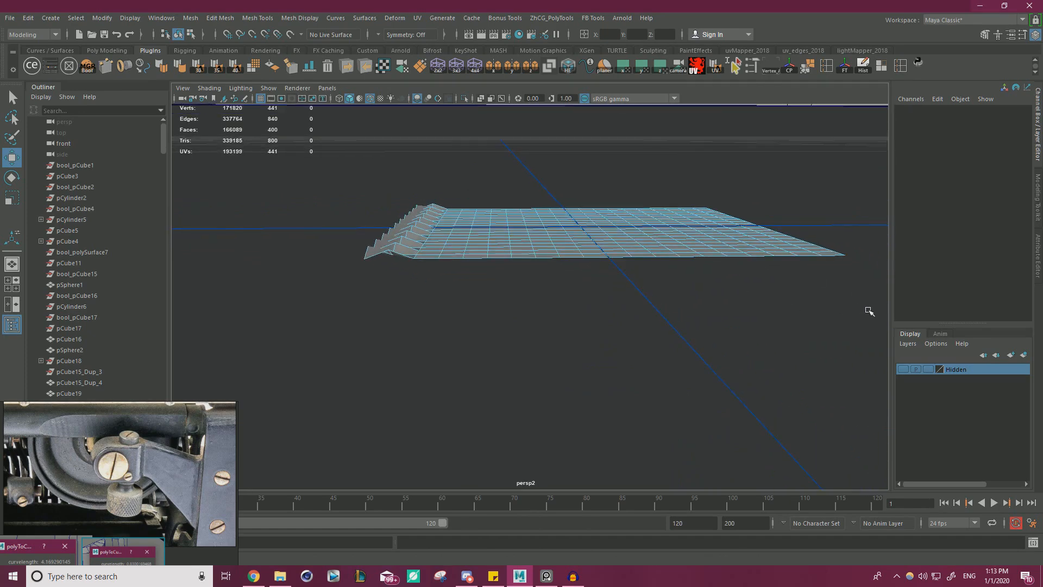
drag(868, 310, 524, 144)
key(f)
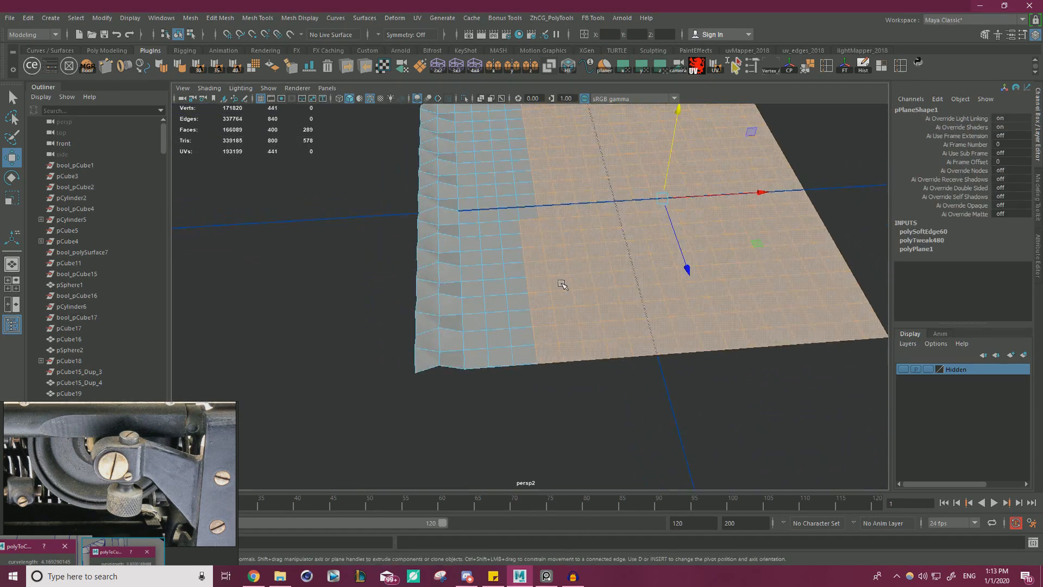
shift+click(509, 325)
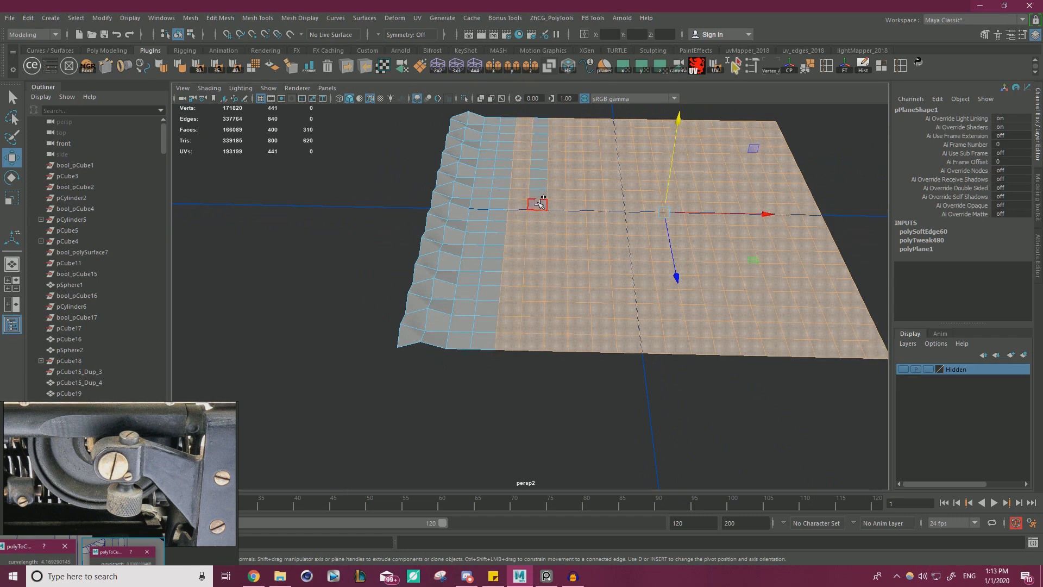
shift+double_click(477, 338)
shift+click(463, 324)
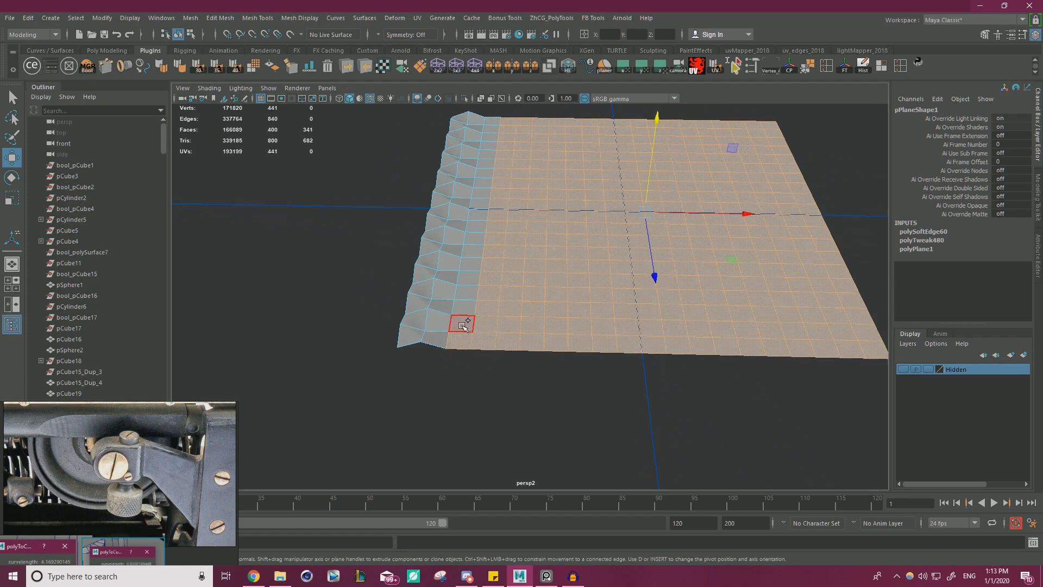
key(Delete)
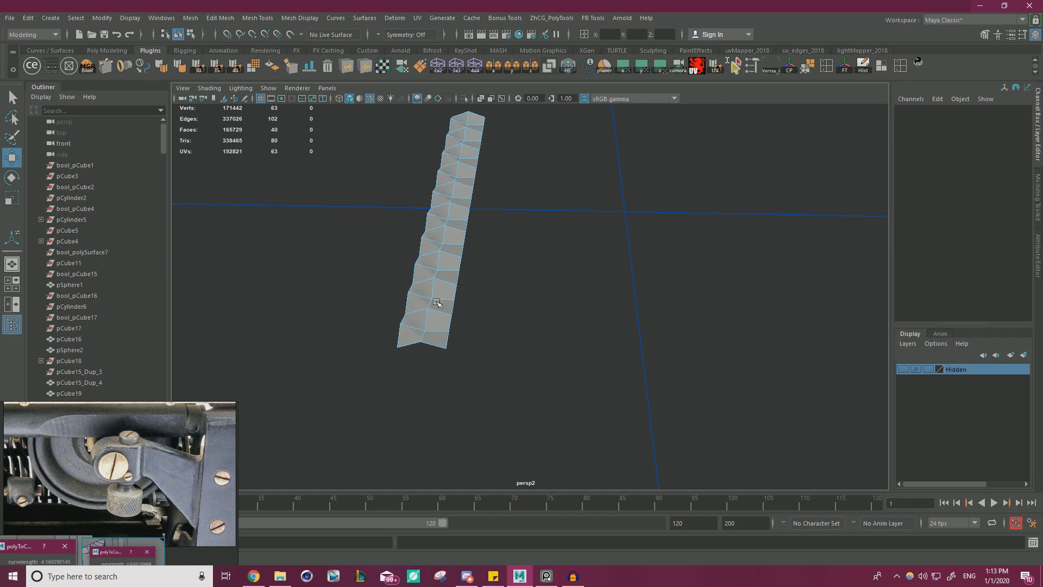
Move the faceted strip's pivot to its front outer corner vertex.
alt+drag(436, 301, 447, 280)
right_drag(435, 225, 485, 205)
click(520, 209)
drag(521, 207, 448, 263)
alt+drag(465, 288, 466, 300)
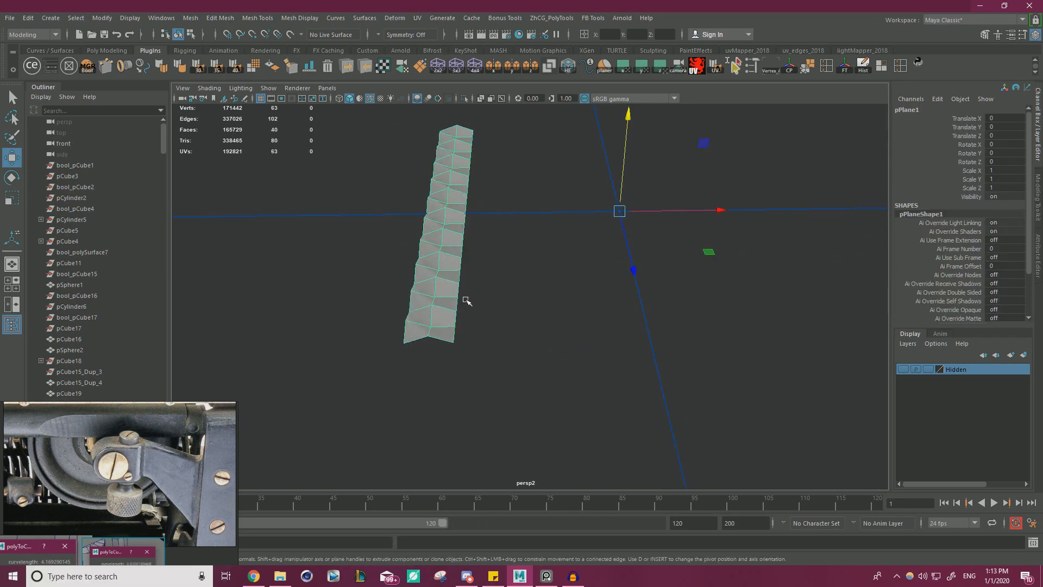
key(d)
drag(620, 213, 406, 344)
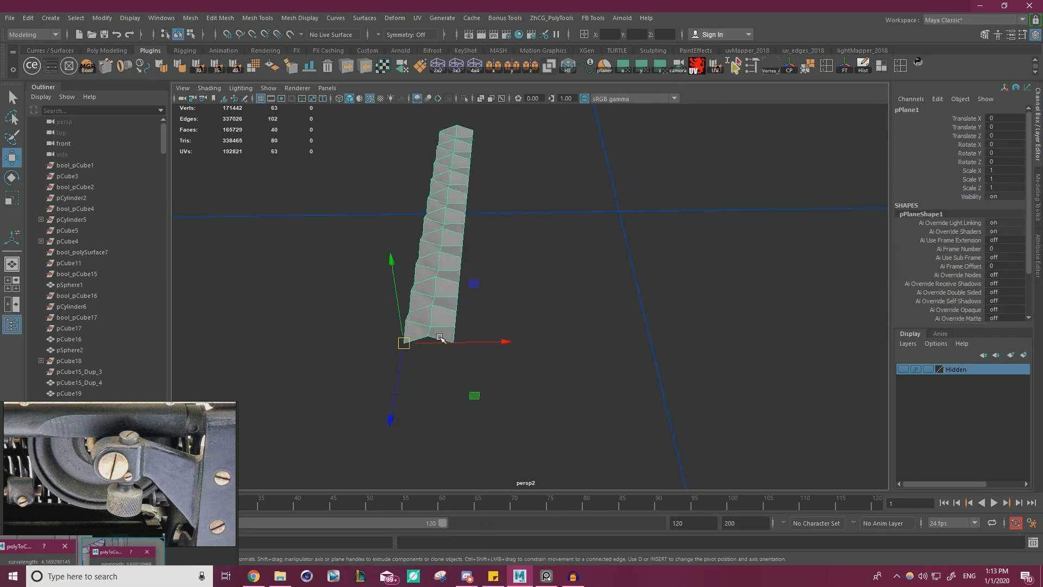
Try duplicating the faceted strip and snapping the copy alongside the original.
key(ctrl+d)
key(v)
drag(478, 343, 490, 343)
click(628, 268)
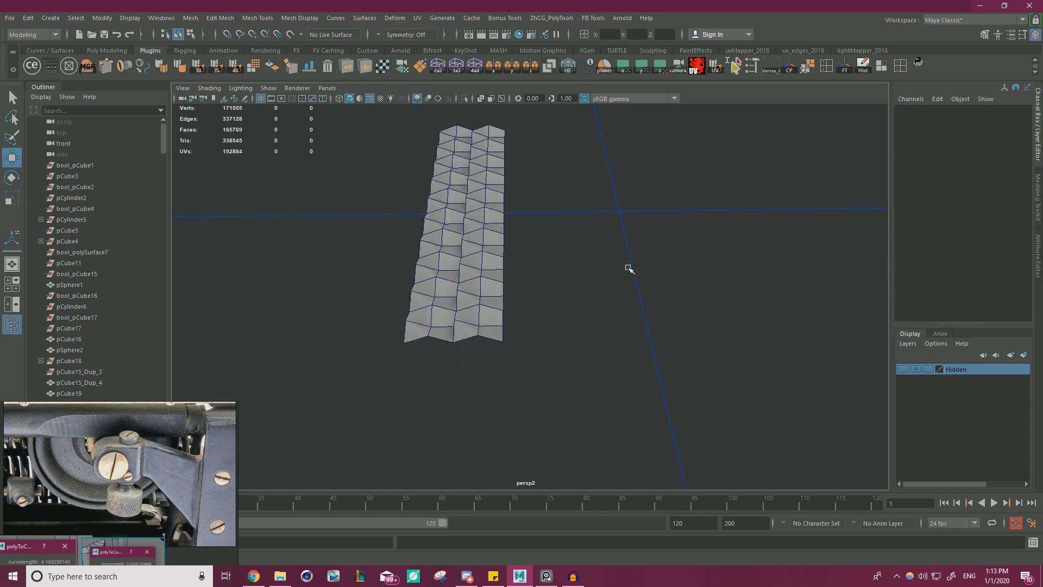
alt+drag(628, 268, 547, 340)
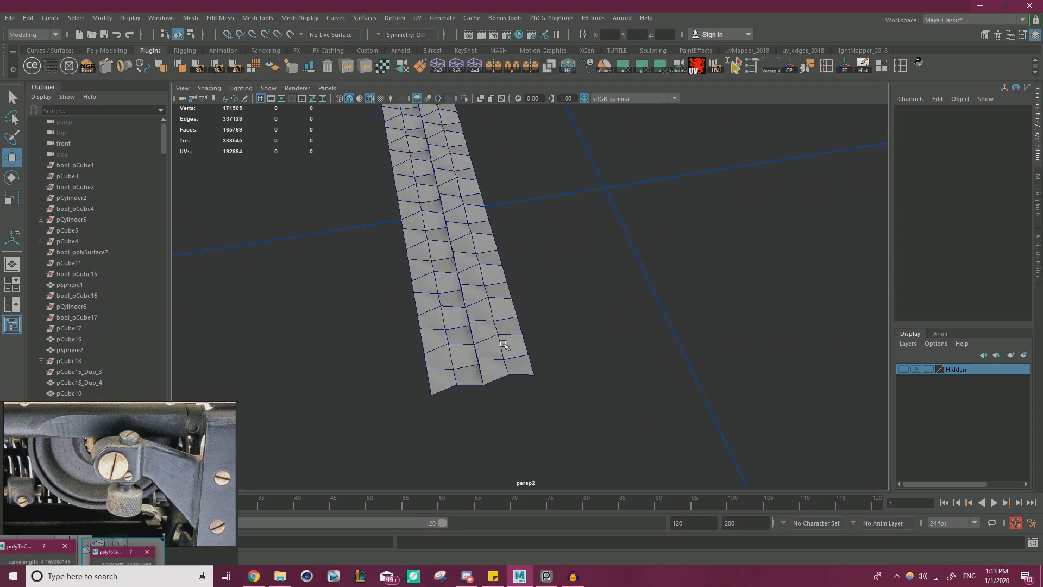
Undo the strip's duplication and pivot move.
key(ctrl+z)
key(ctrl+z)
key(ctrl+z)
key(ctrl+z)
key(ctrl+z)
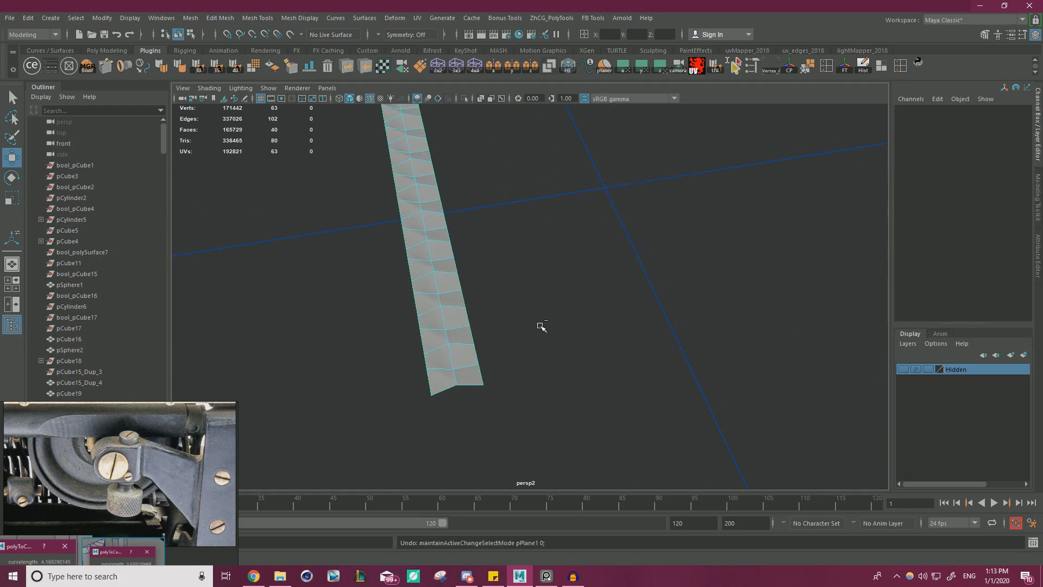
key(ctrl+z)
alt+drag(542, 333, 523, 310)
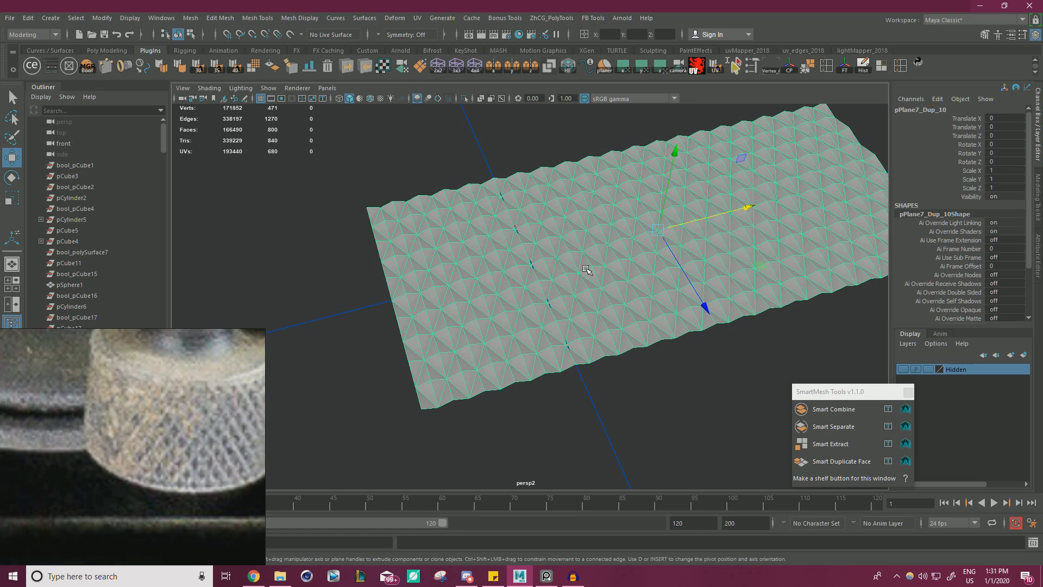
Inspect the finished diamond-patterned plane and delete it from the scene.
click(294, 222)
drag(338, 283, 467, 300)
scroll(489, 319, down, 3)
scroll(548, 329, up, 3)
alt+drag(550, 331, 393, 265)
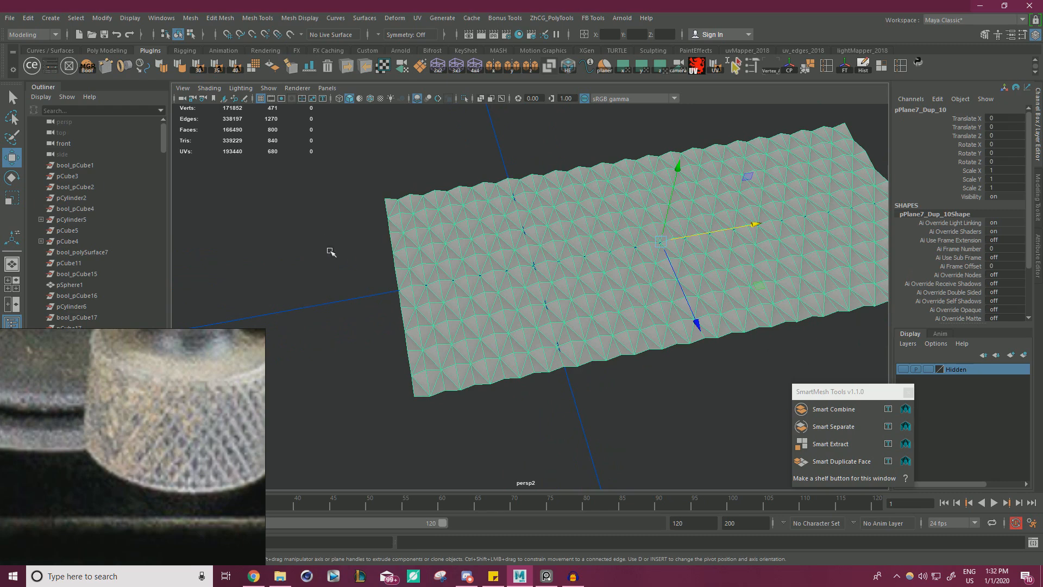
key(Delete)
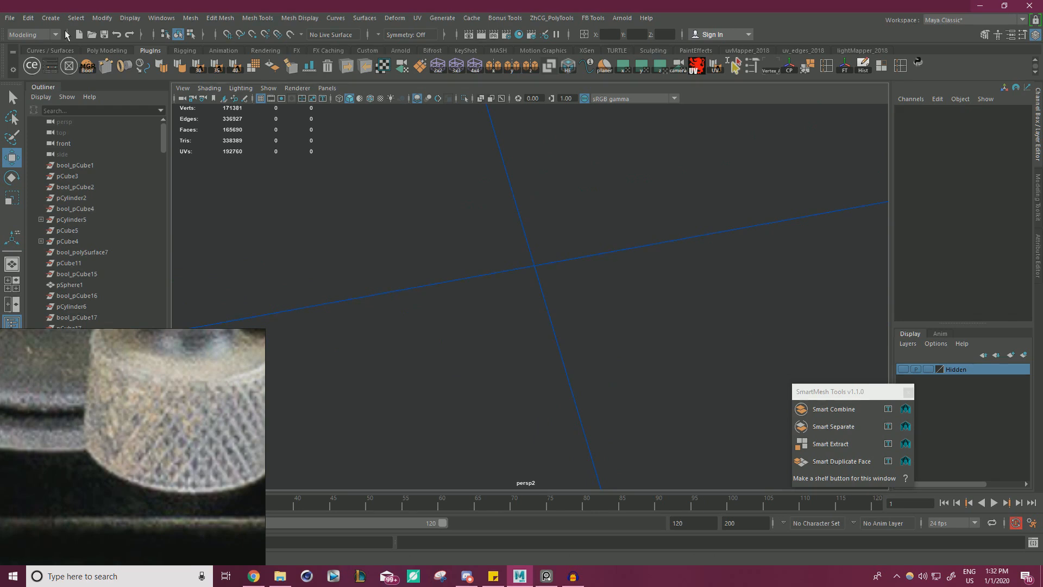
Create a polygon plane at the origin and display its creation settings.
click(46, 18)
mouse_move(110, 57)
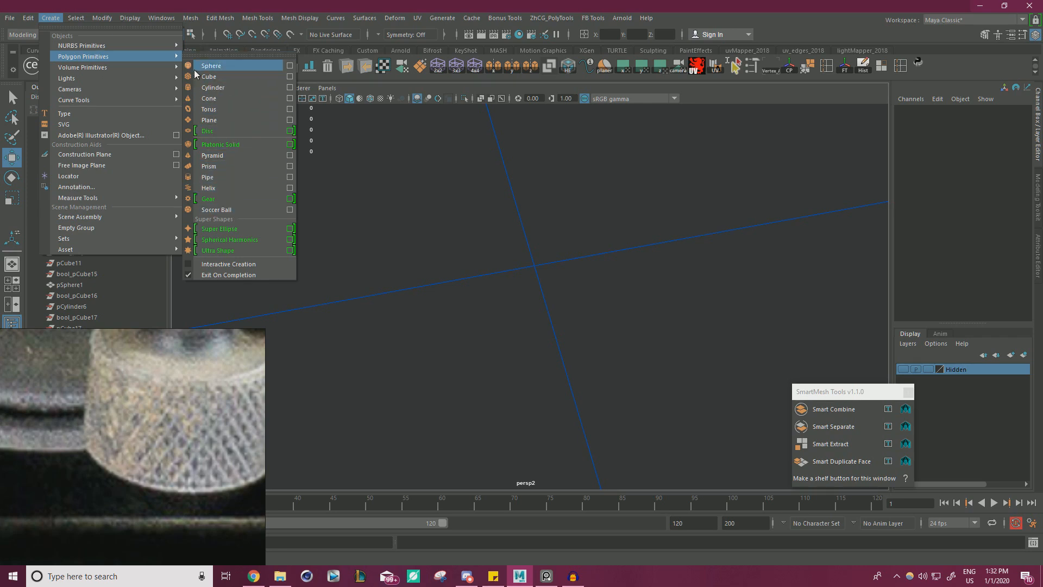
click(216, 120)
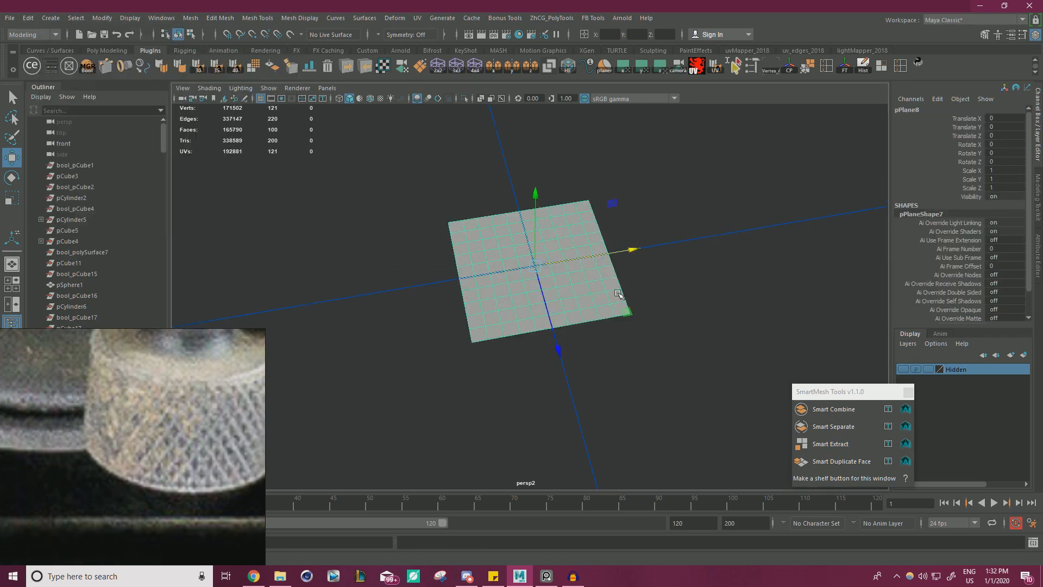
scroll(926, 280, down, 2)
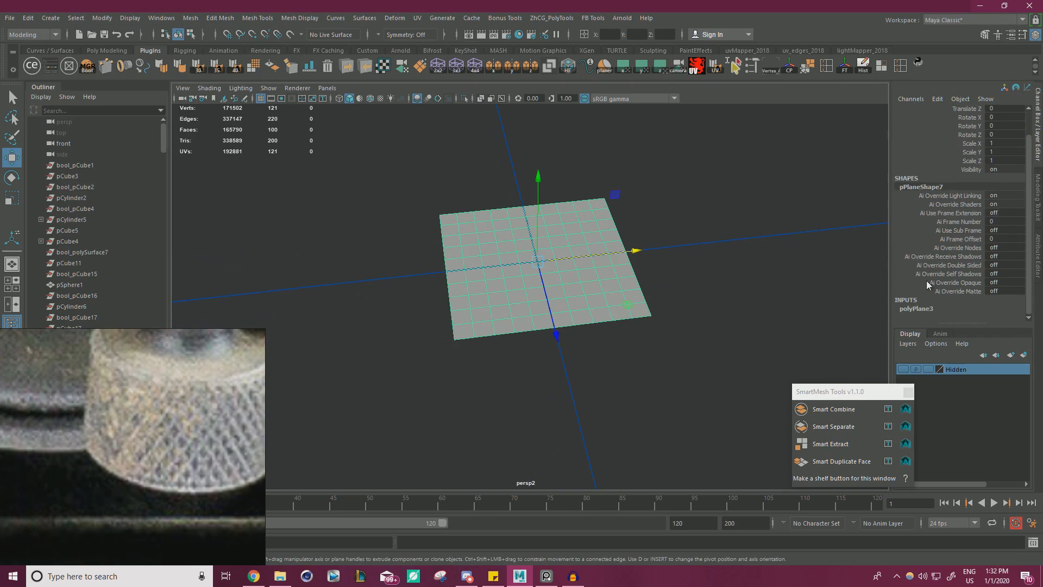
click(930, 308)
scroll(956, 304, down, 2)
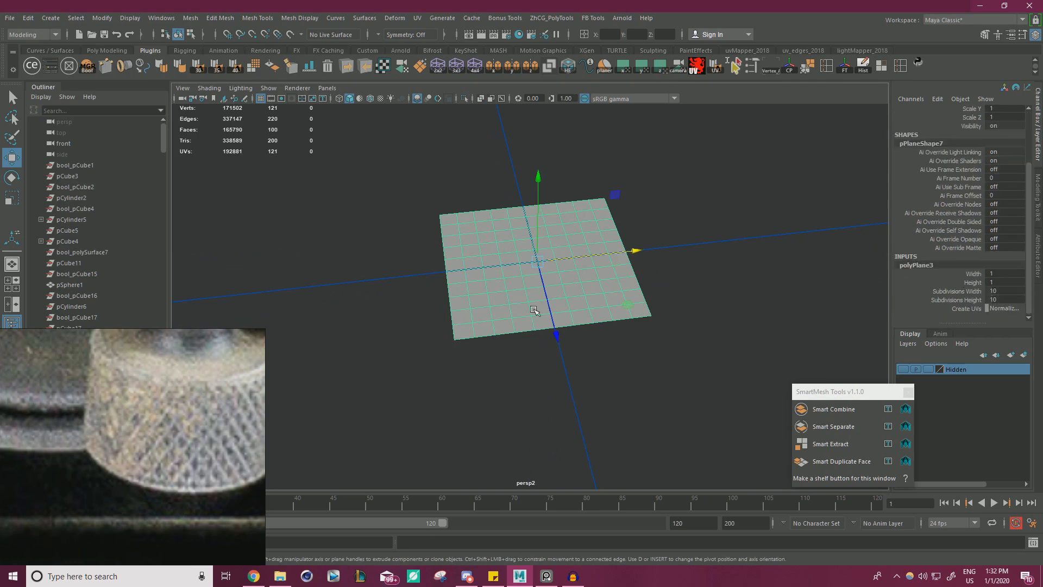
Cut a diamond with Multi-Cut across the 2×2 block of faces at the plane's front-left corner.
alt+drag(464, 316, 511, 348)
alt+right_drag(510, 348, 641, 375)
alt+drag(587, 353, 554, 359)
alt+middle_drag(554, 359, 609, 353)
alt+drag(609, 353, 632, 362)
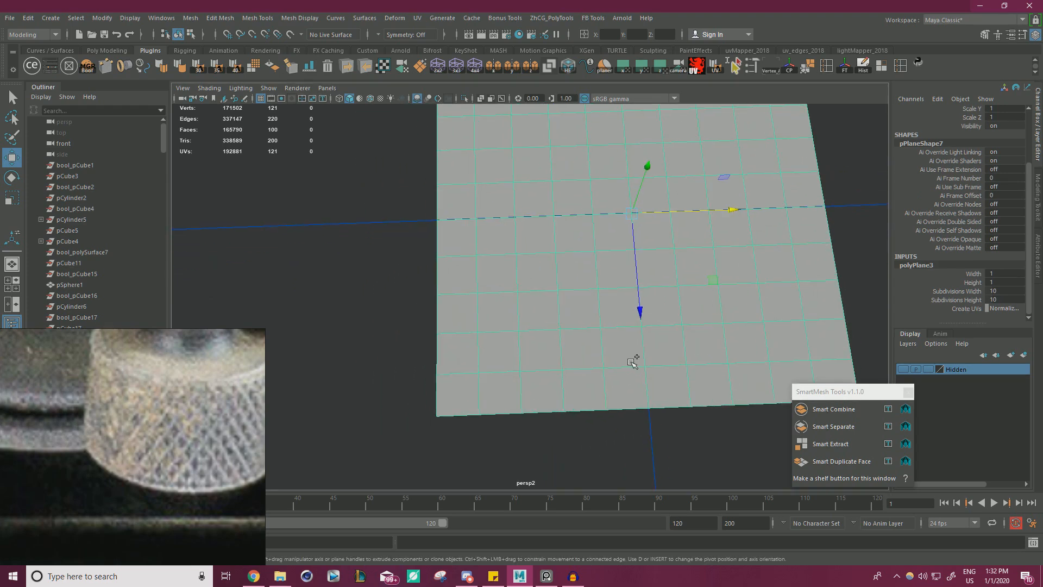
key(ctrl+shift+x)
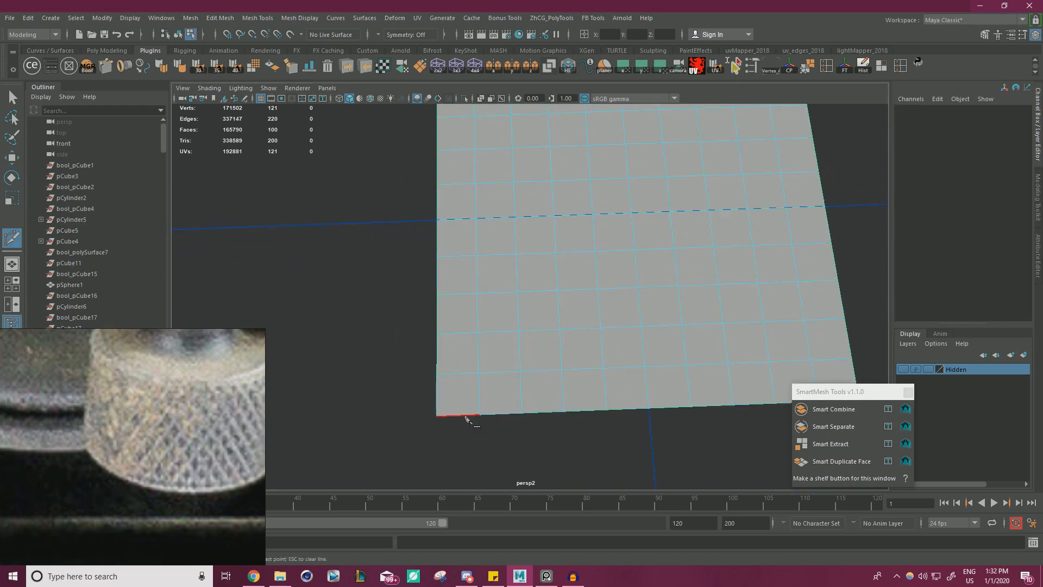
click(479, 414)
click(436, 374)
click(478, 332)
click(520, 371)
click(479, 415)
key(Return)
Cut a second diamond directly behind the first one along the plane's left edge.
click(438, 294)
click(476, 255)
click(517, 292)
click(478, 331)
key(Return)
Cut a third diamond behind the second one in the same two face columns.
alt+middle_drag(459, 287, 460, 342)
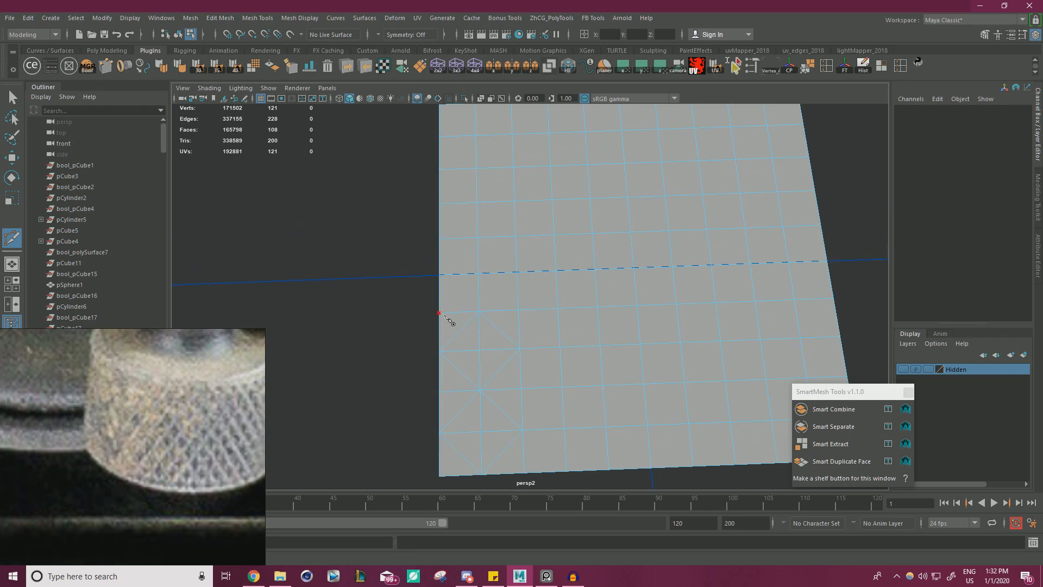
click(478, 311)
click(439, 274)
click(477, 237)
click(516, 272)
click(478, 311)
key(Return)
Cut a fourth diamond directly behind the third one in the plane's two leftmost face columns.
alt+middle_drag(465, 259, 468, 325)
click(481, 303)
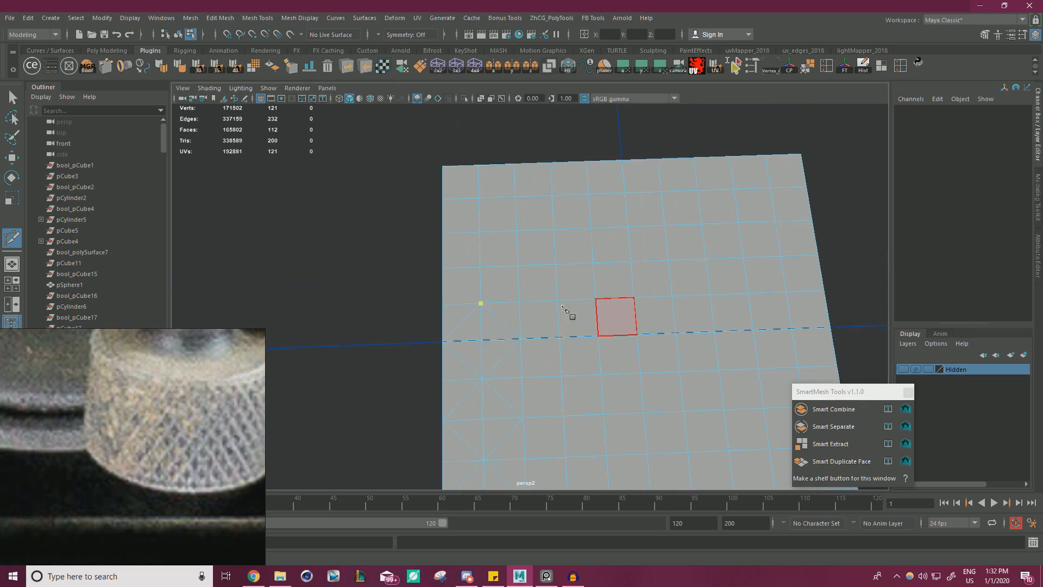
click(441, 269)
click(480, 232)
click(518, 266)
click(481, 303)
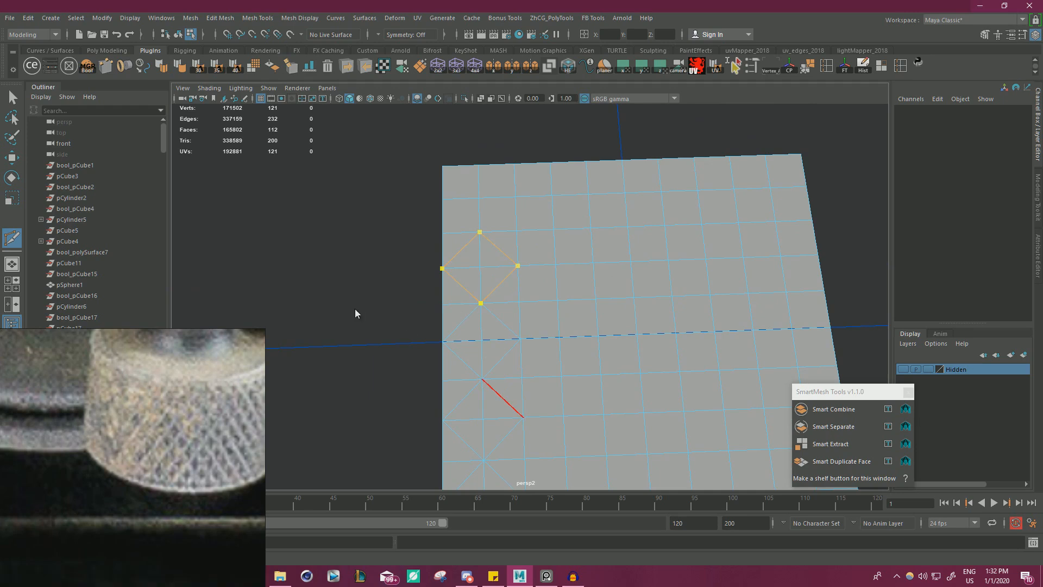
key(Return)
Cut a fifth diamond at the plane's back-left corner and finish the Multi-Cut.
alt+middle_drag(465, 250, 473, 306)
click(490, 288)
click(453, 254)
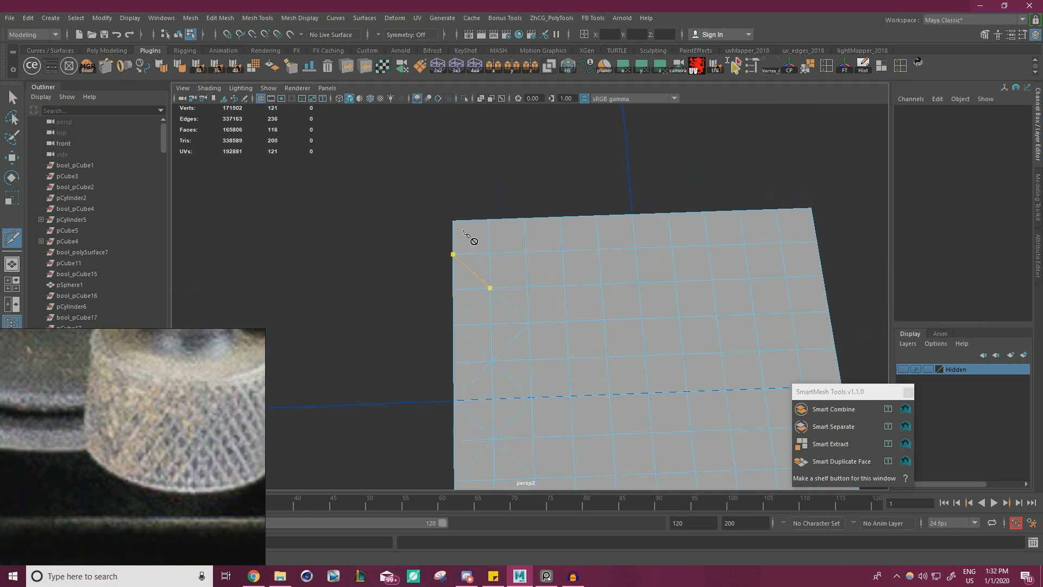
click(488, 219)
click(526, 252)
click(491, 288)
key(w)
alt+right_drag(579, 380, 442, 372)
alt+middle_drag(442, 371, 445, 324)
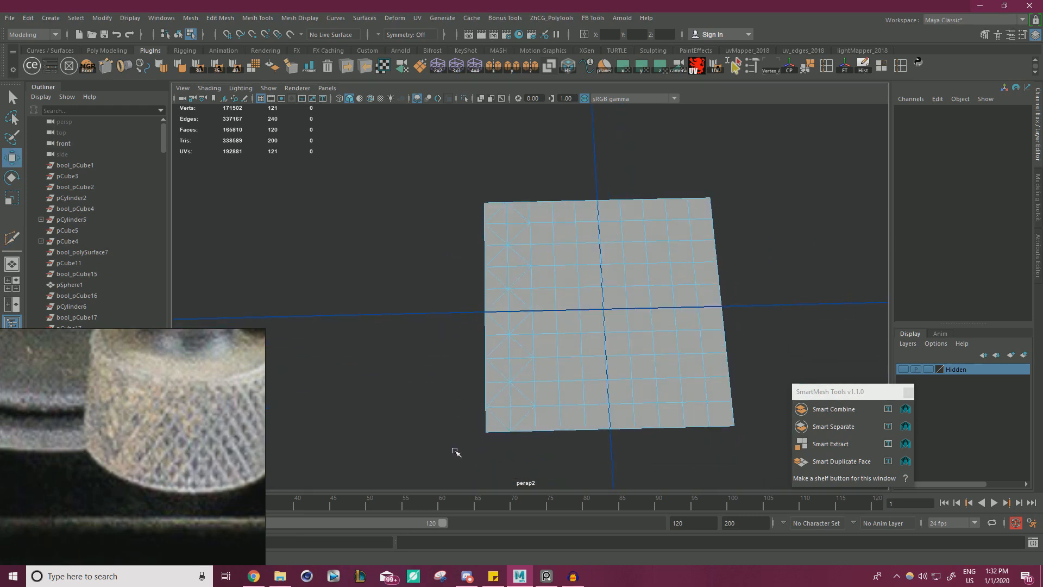
Duplicate the faces of the two diamond-cut left columns as a separate strip with Smart Duplicate Face.
drag(459, 453, 521, 191)
alt+drag(520, 191, 484, 264)
right_drag(484, 264, 487, 327)
drag(470, 453, 513, 185)
alt+drag(537, 293, 545, 308)
click(846, 461)
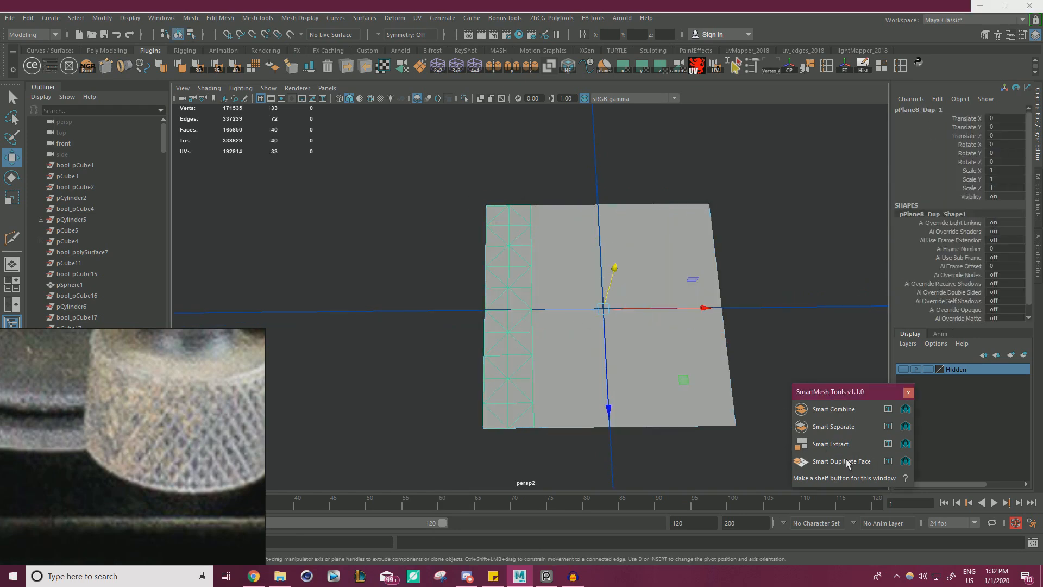
Snap the duplicated strip's pivot to its front-left corner vertex.
right_drag(413, 263, 459, 247)
key(d)
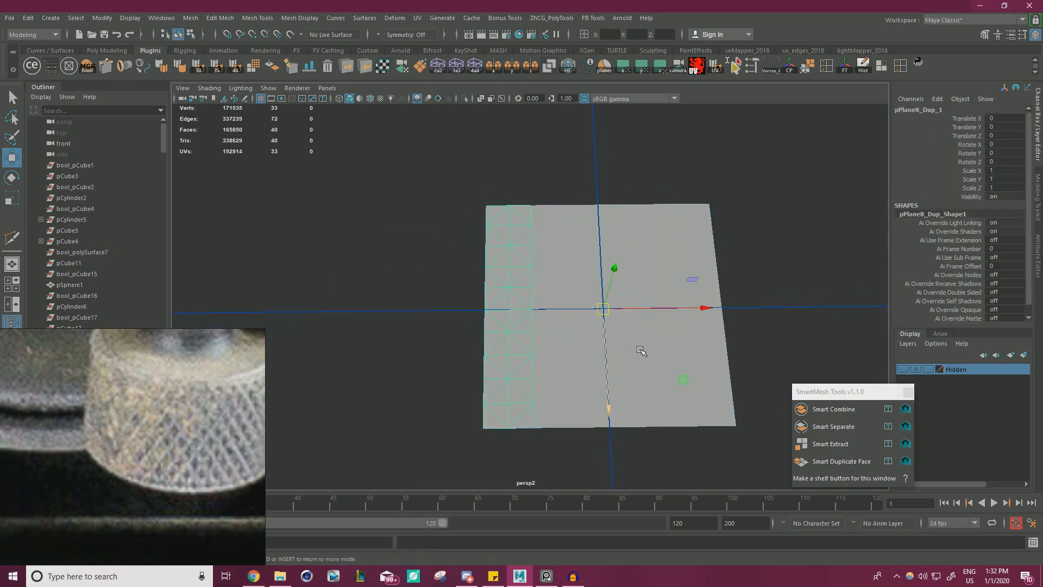
key(v)
drag(604, 310, 456, 450)
alt+middle_drag(587, 435, 571, 400)
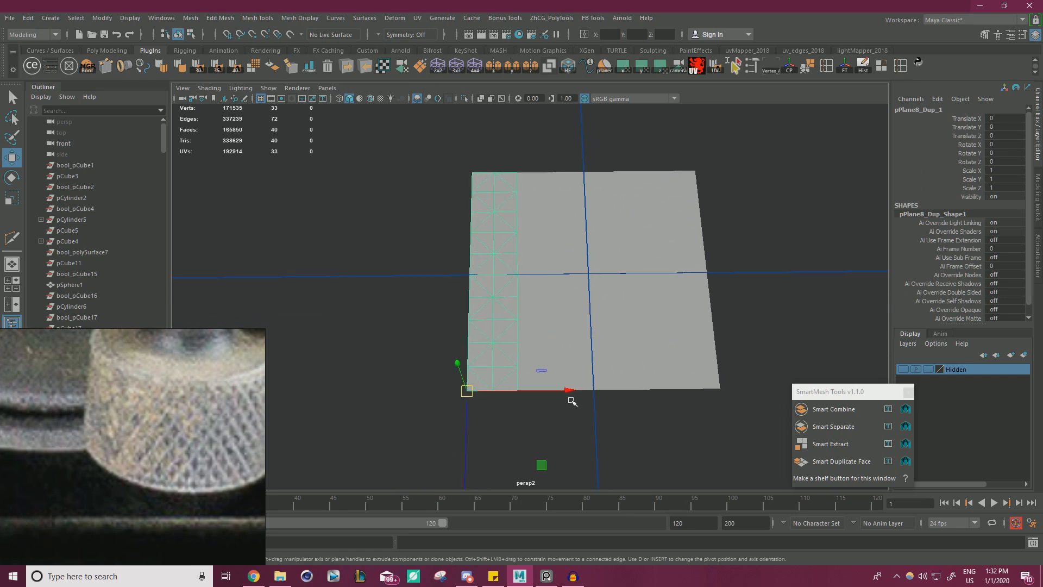
Place a copy of the strip directly beside it at Translate X 0.2 and show wireframe on shaded.
mouse_move(546, 391)
shift+mouse_down()
mouse_move(633, 392)
mouse_move(597, 390)
shift+mouse_up()
click(370, 100)
alt+middle_drag(532, 311, 498, 293)
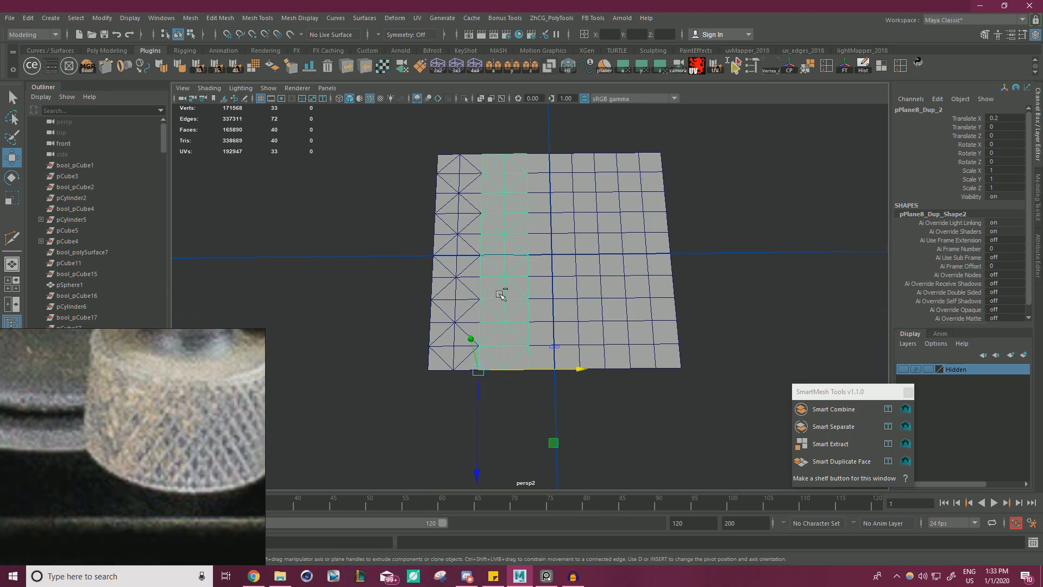
Add three more copies of the strip, vertex-snapped edge to edge, to cover the rest of the plane's width.
key(ctrl+d)
key(v)
mouse_move(550, 371)
mouse_down()
mouse_move(528, 371)
mouse_move(657, 369)
mouse_move(643, 369)
mouse_up()
key(ctrl+d)
key(v)
key(ctrl+d)
Delete the original plane lying beneath the diamond strips.
click(604, 277)
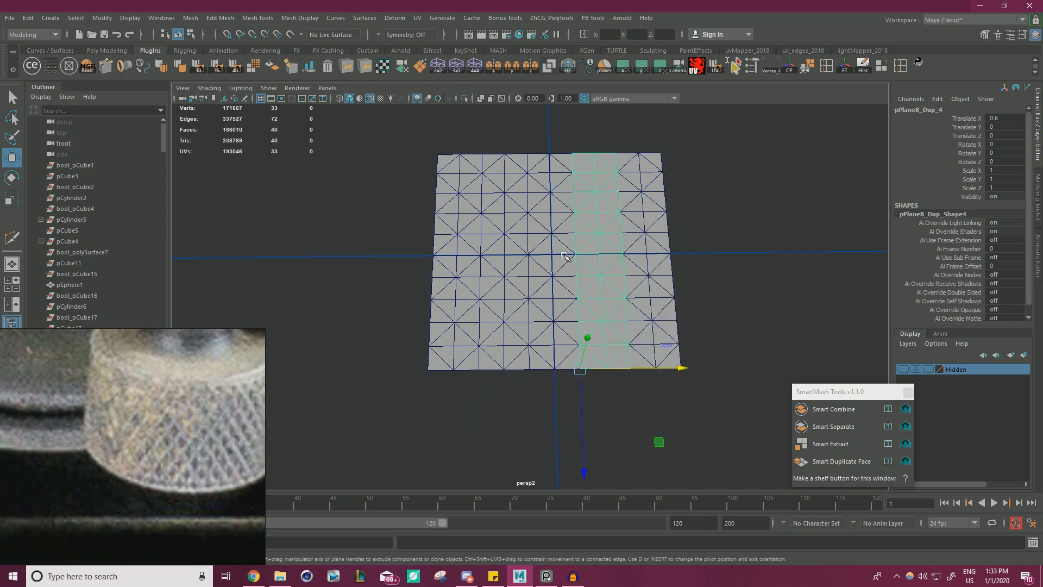
click(563, 255)
key(Delete)
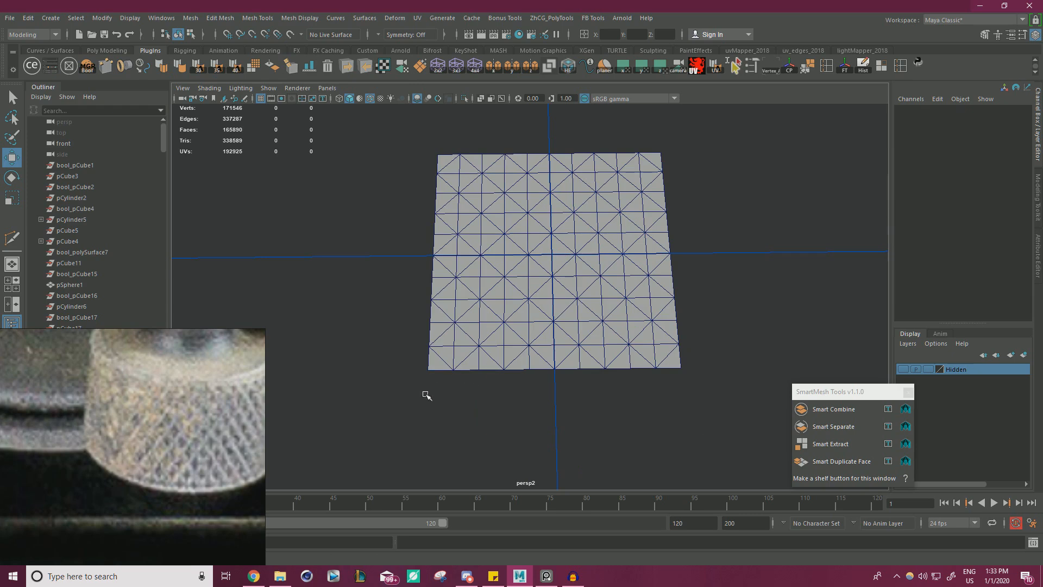
Combine the five diamond strips into one mesh and merge all its overlapping vertices.
drag(427, 395, 778, 107)
click(190, 18)
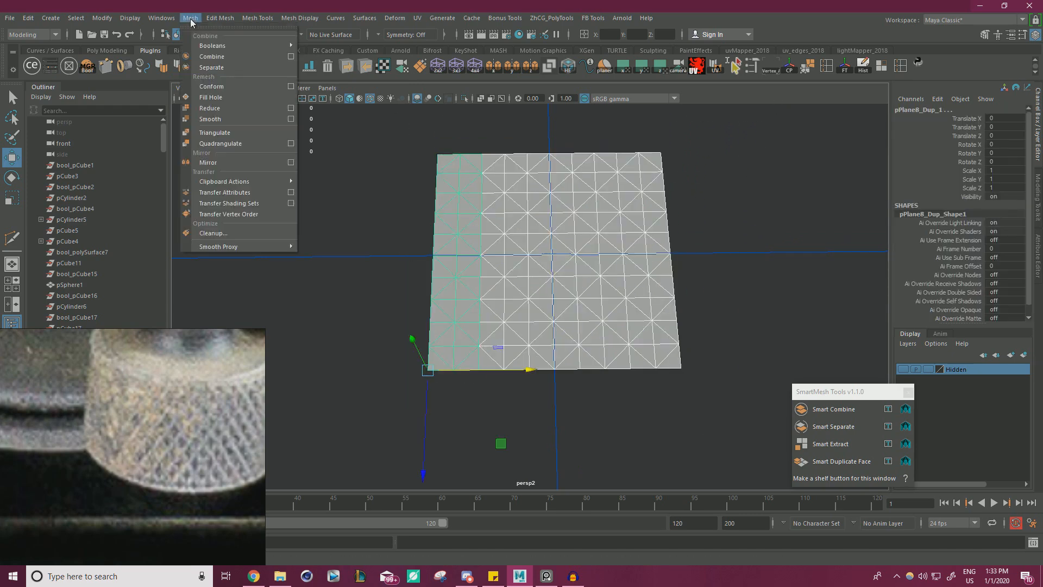
click(211, 56)
right_drag(478, 201, 429, 191)
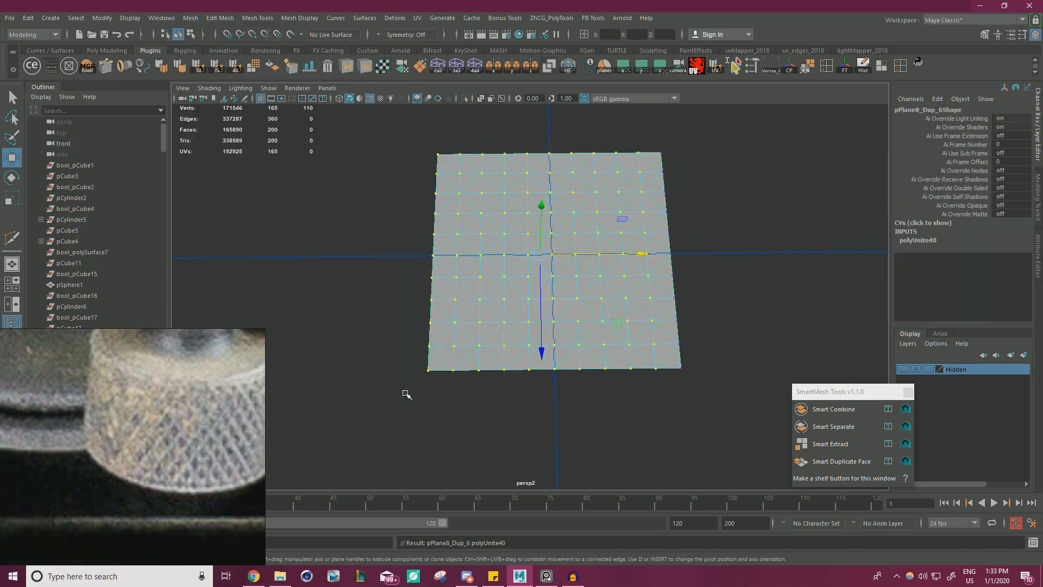
drag(406, 394, 717, 116)
shift+right_drag(584, 175, 633, 129)
scroll(496, 263, up, 5)
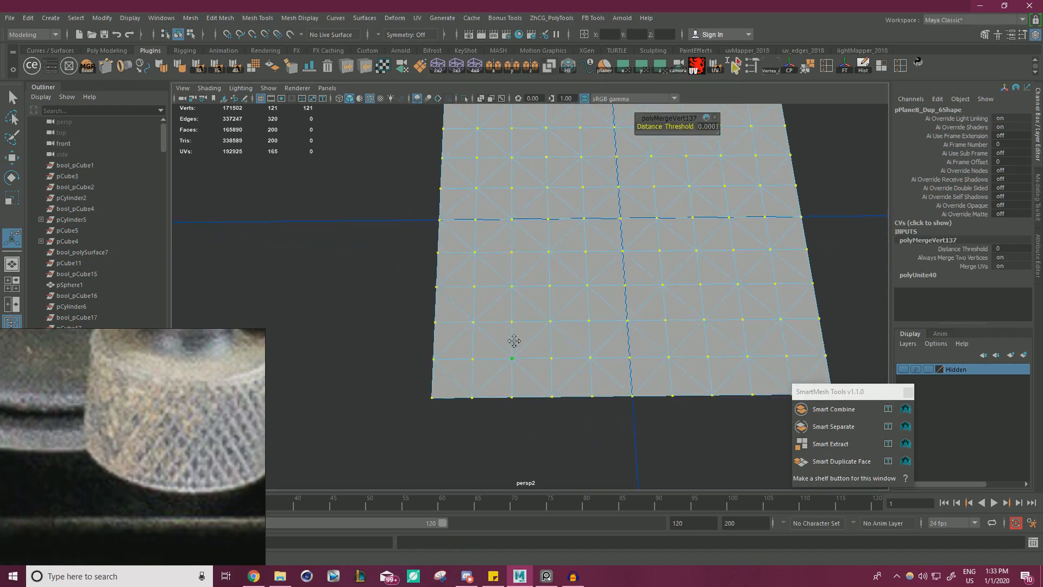
Select every other vertex in a checkerboard arrangement, including the diamond centres, and raise them slightly along Y to form low pyramids.
alt+middle_drag(514, 341, 458, 409)
click(463, 377)
shift+click(457, 285)
shift+click(457, 224)
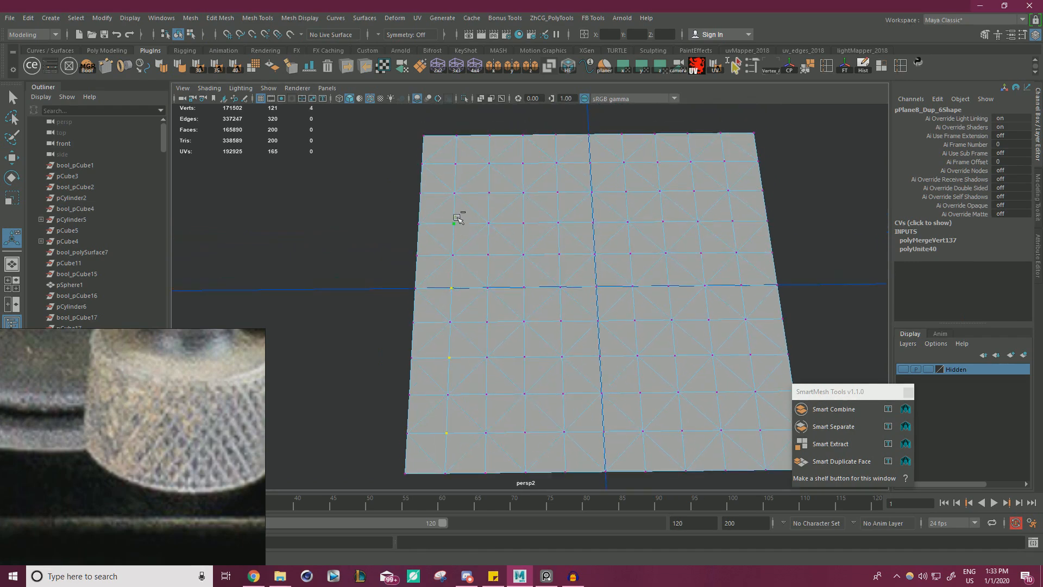
shift+click(451, 166)
shift+click(422, 137)
shift+click(418, 255)
shift+click(414, 323)
shift+click(486, 472)
shift+click(486, 395)
shift+click(487, 322)
shift+click(488, 255)
shift+click(489, 193)
shift+click(489, 135)
shift+click(523, 163)
shift+click(523, 222)
shift+click(525, 288)
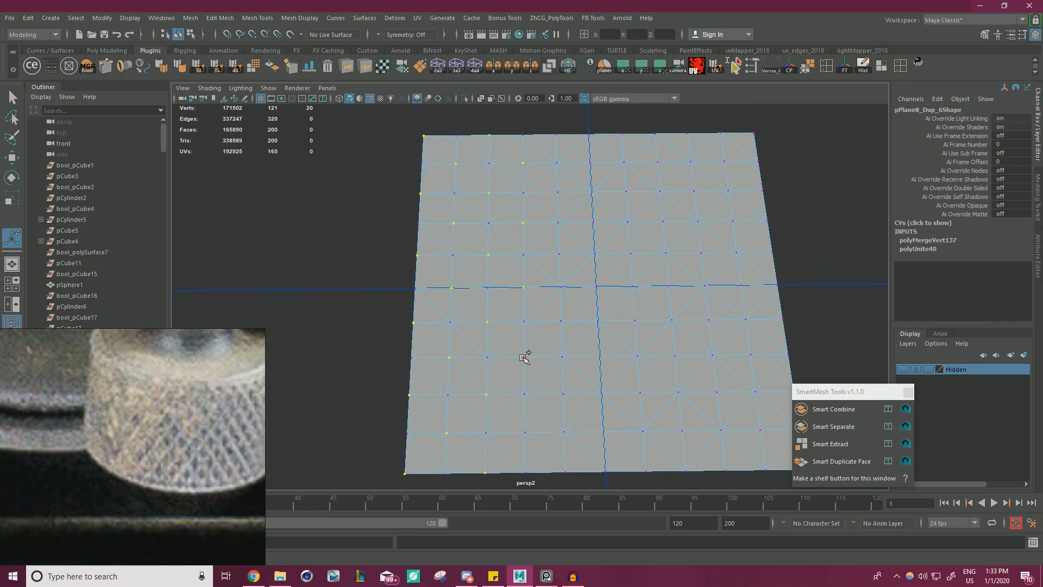
shift+click(523, 432)
shift+click(563, 394)
shift+click(561, 321)
shift+click(559, 255)
shift+click(557, 194)
shift+click(556, 136)
shift+click(590, 162)
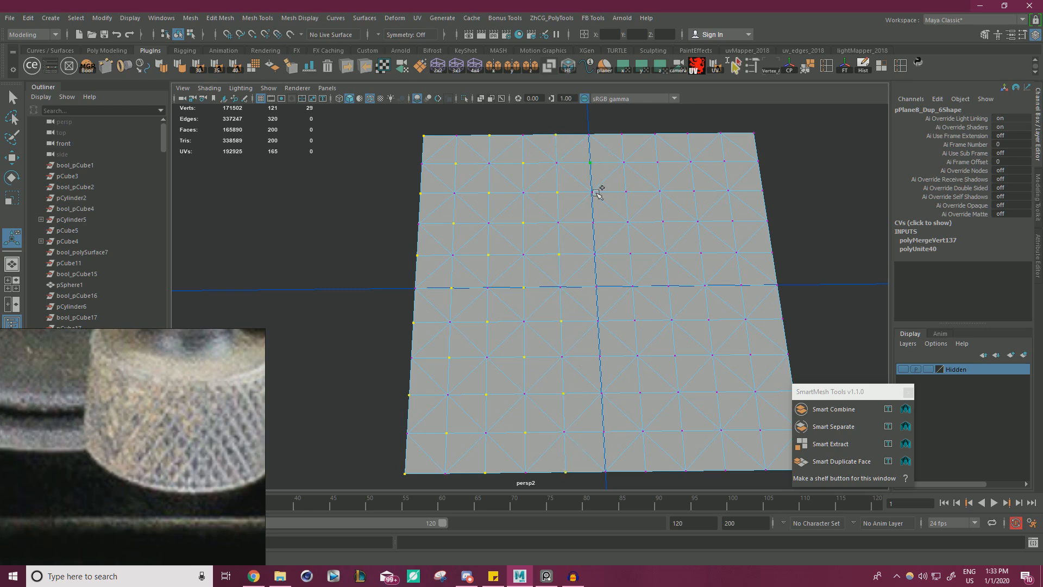
shift+click(596, 287)
shift+click(599, 356)
shift+click(635, 320)
shift+click(630, 254)
shift+click(626, 191)
shift+click(669, 285)
shift+click(675, 356)
alt+drag(682, 425, 637, 425)
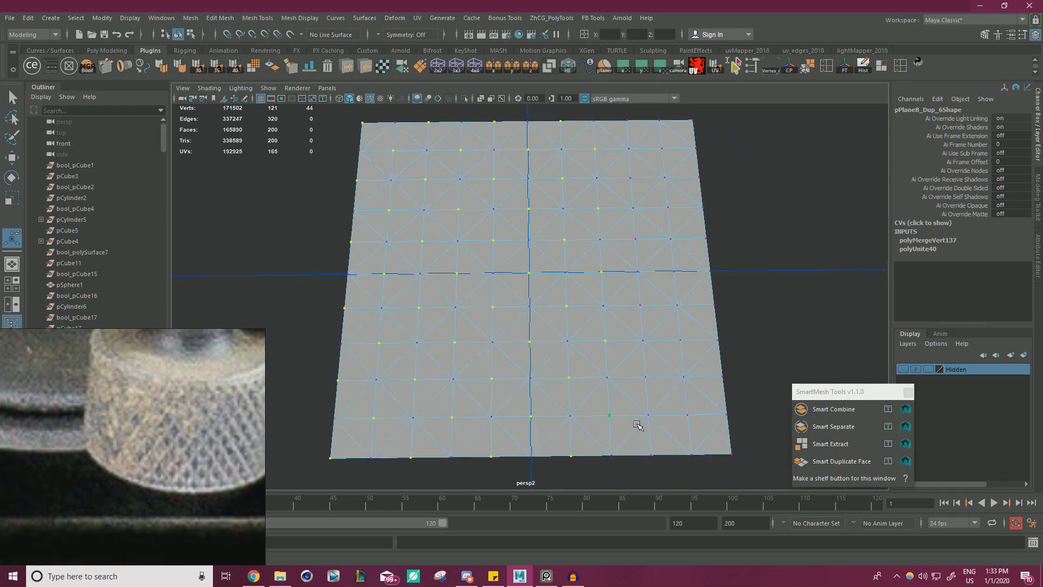
shift+click(659, 453)
shift+click(654, 377)
shift+click(651, 314)
shift+click(637, 238)
shift+click(630, 182)
shift+click(671, 211)
shift+click(672, 268)
shift+click(682, 343)
alt+drag(693, 126, 577, 182)
key(w)
scroll(573, 199, down, 3)
mouse_move(559, 226)
alt+mouse_down()
mouse_move(529, 286)
mouse_move(565, 198)
mouse_move(564, 216)
alt+mouse_up()
right_drag(525, 246, 673, 199)
click(673, 199)
drag(704, 188, 559, 269)
alt+drag(559, 269, 571, 308)
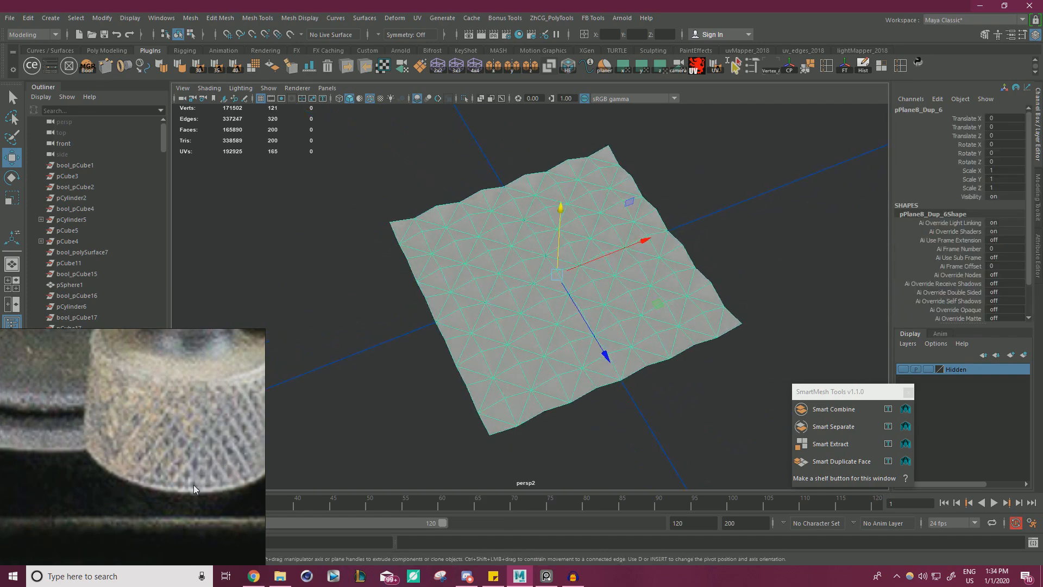
Stretch the pyramid-patterned plane along Z so its diamonds become elongated.
key(r)
drag(616, 354, 608, 383)
right_click(494, 263)
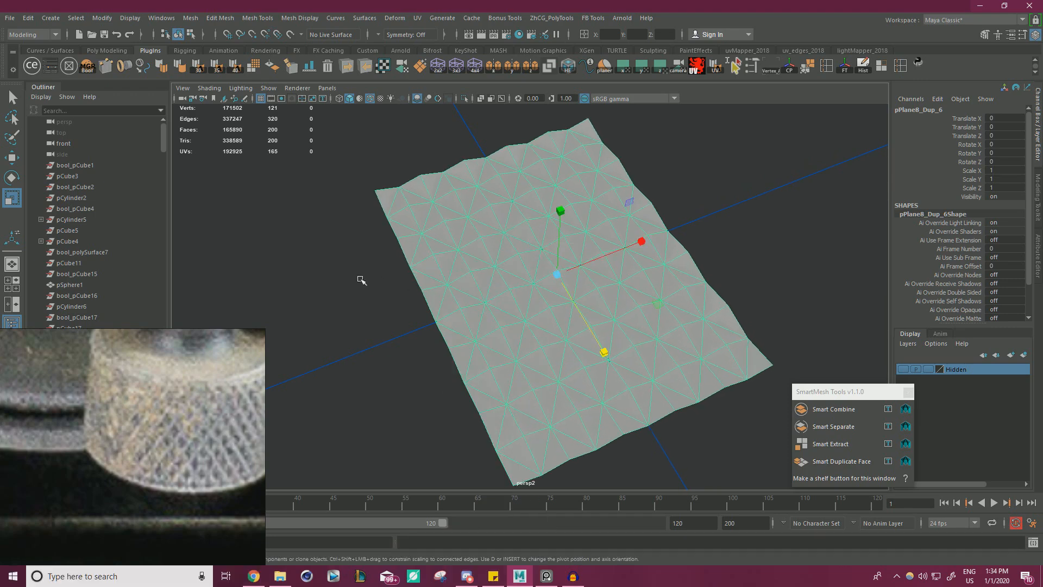
click(359, 278)
scroll(389, 287, down, 5)
alt+drag(390, 287, 518, 326)
click(507, 278)
drag(563, 374, 567, 392)
key(w)
right_drag(512, 309, 564, 249)
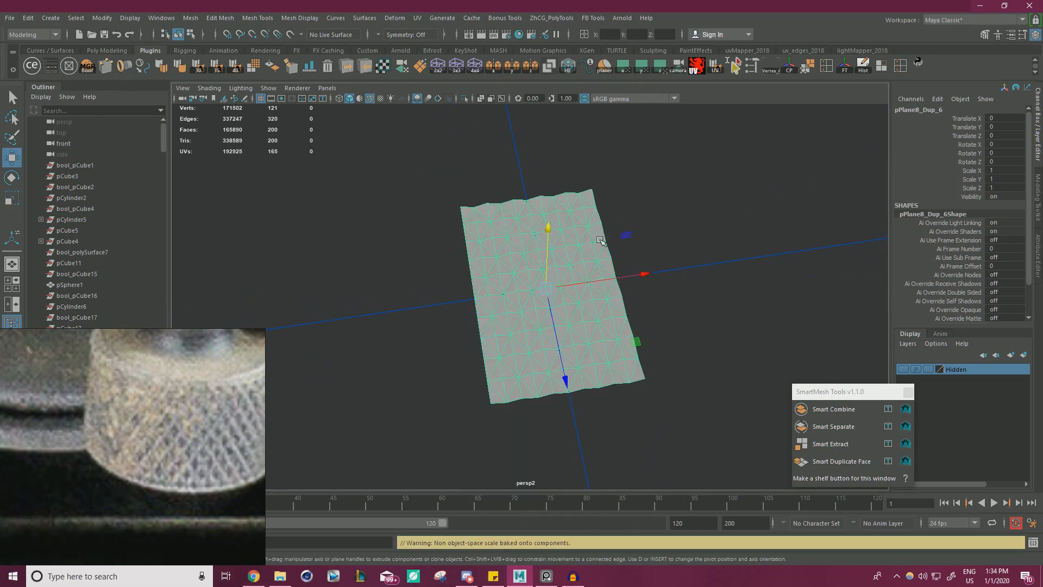
Snap the patterned panel's pivot to its front-left corner vertex.
click(650, 231)
click(536, 294)
alt+drag(536, 293, 568, 269)
key(e)
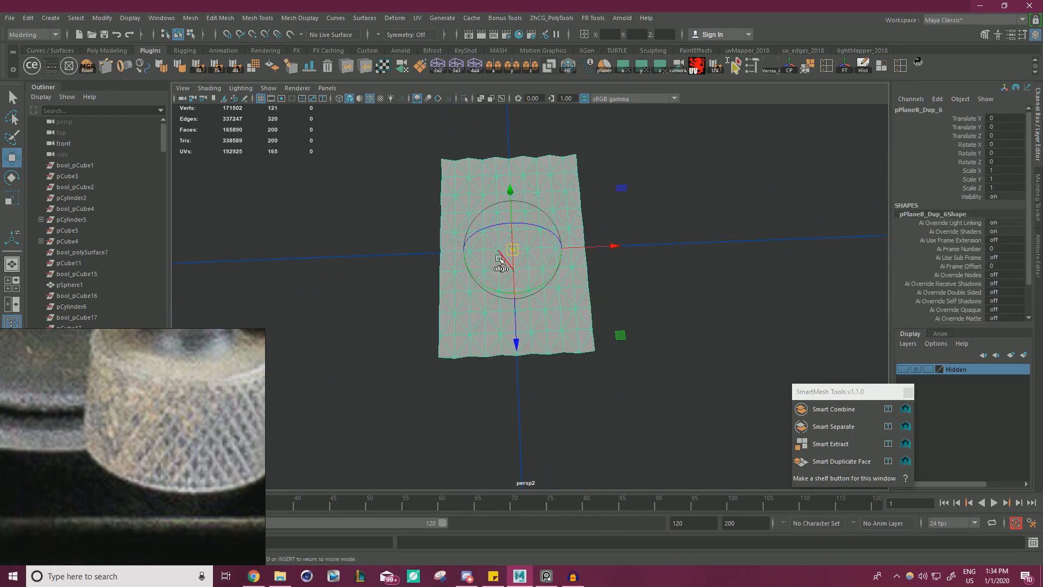
drag(508, 255, 433, 371)
Duplicate the patterned panel and snap the copy edge to edge beside it at Translate X 1.
key(ctrl+d)
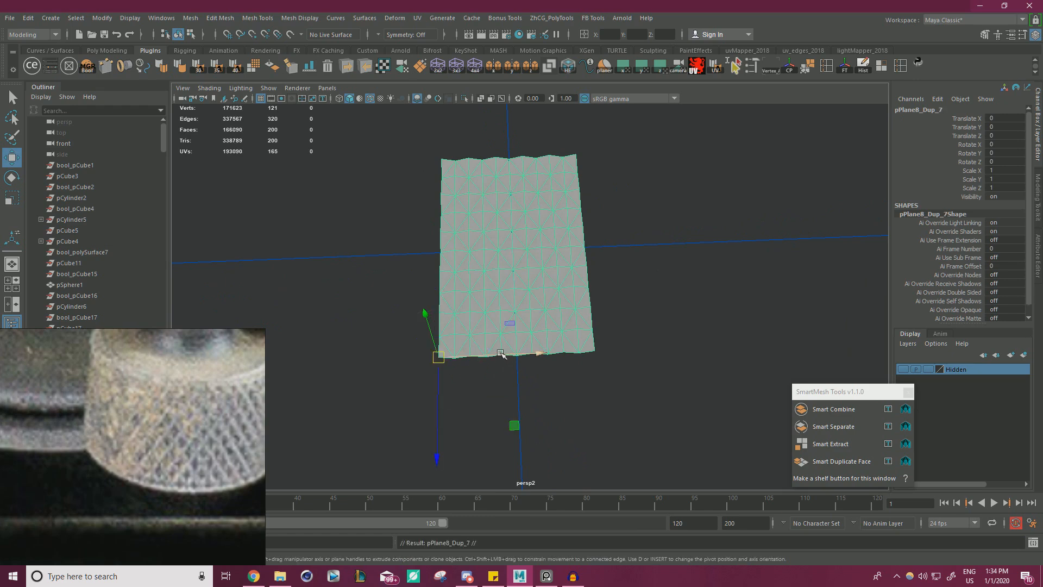
key(v)
drag(500, 355, 621, 349)
click(679, 384)
alt+middle_drag(684, 363, 595, 354)
click(596, 302)
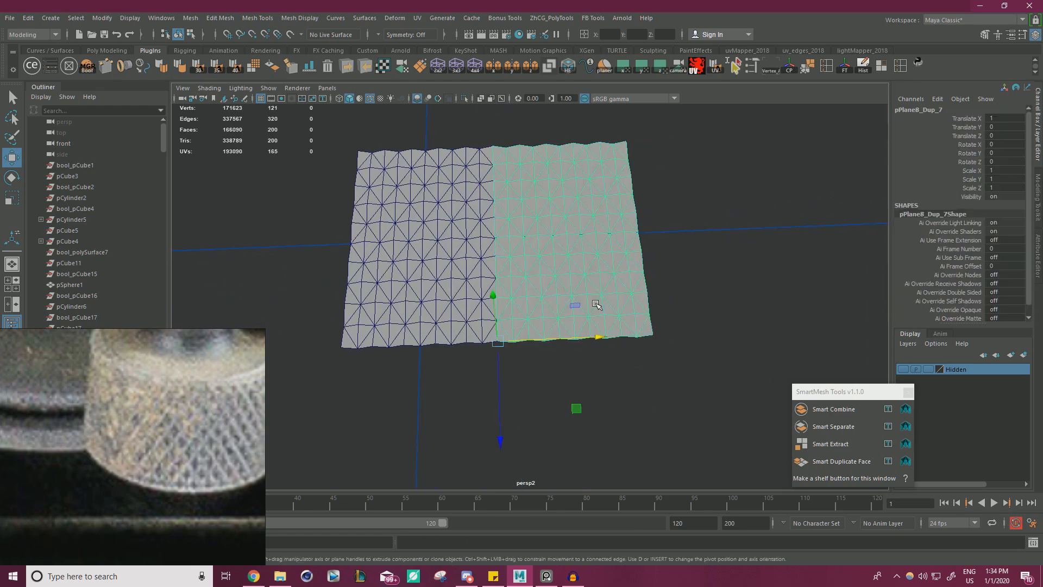
Add two more panel copies along the row, the second one ending up at Translate X 3.
key(ctrl+d)
key(v)
drag(594, 337, 837, 323)
key(ctrl+d)
alt+right_drag(837, 323, 626, 319)
alt+middle_drag(627, 319, 601, 335)
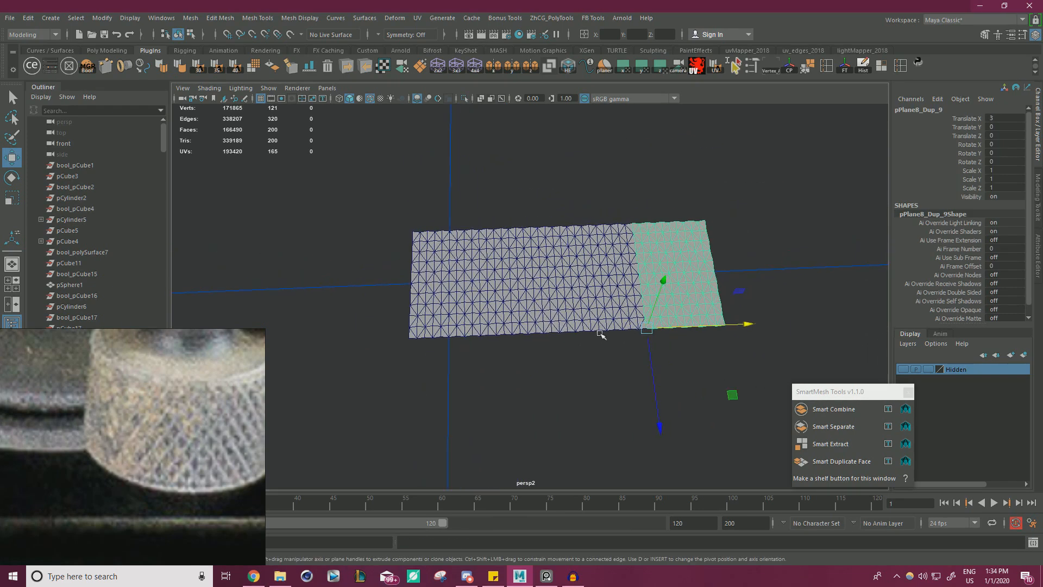
Snap another copy against the fourth panel to make a row of five and clear the selection.
key(ctrl+d)
key(v)
drag(702, 328, 726, 327)
click(711, 363)
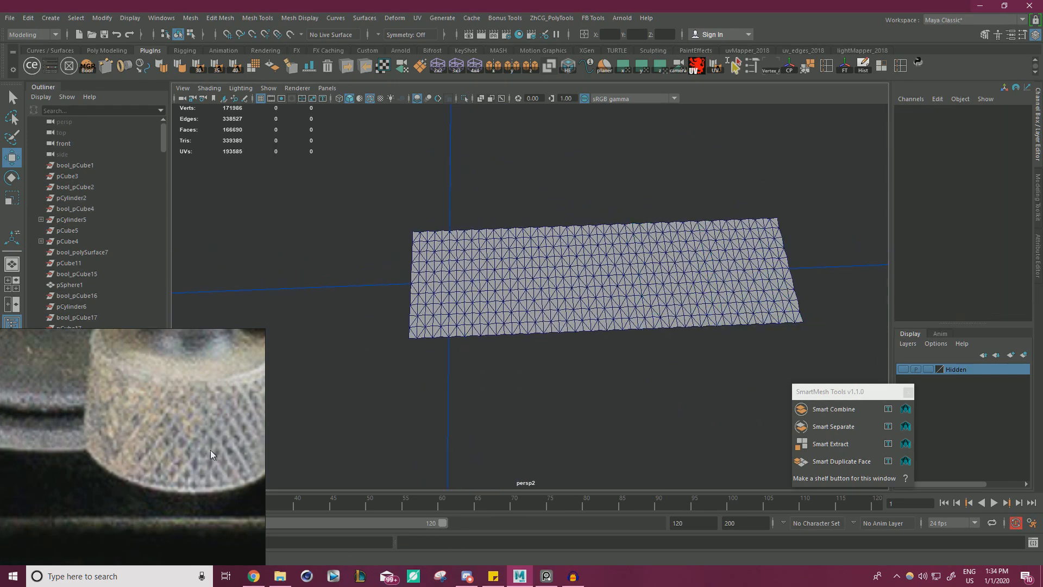
Bring the two saved curve-length measurements into view on the reference board and keep them visible beside the viewport.
right_drag(147, 455, 280, 220)
scroll(267, 245, down, 5)
middle_drag(231, 363, 319, 181)
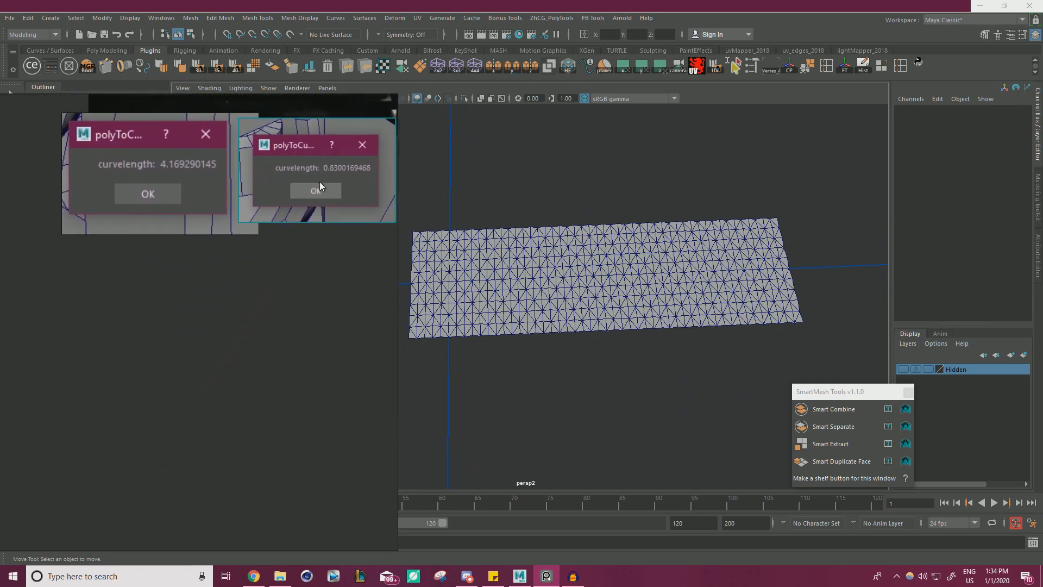
right_drag(320, 182, 266, 504)
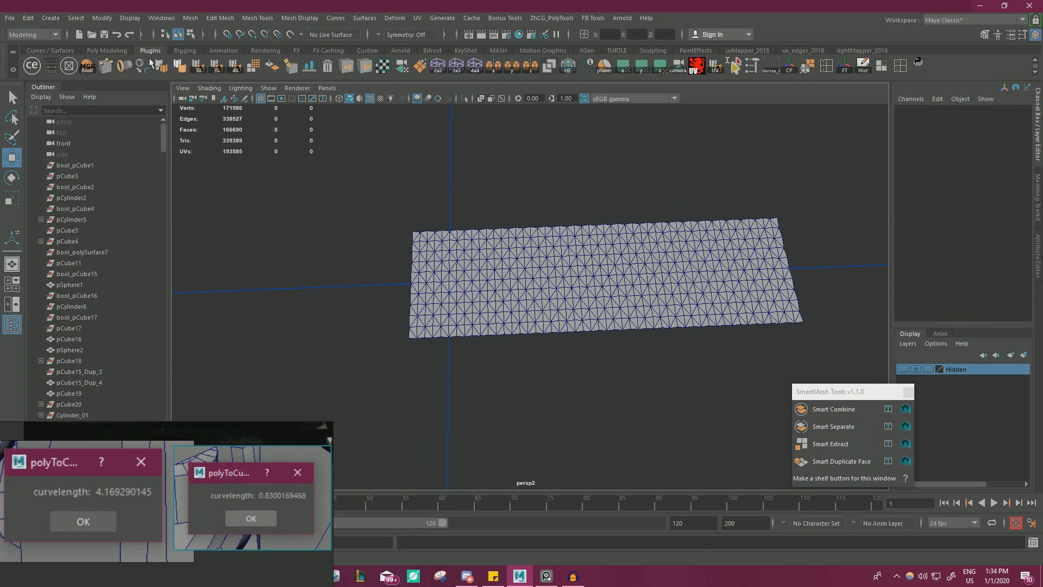
Create a new polygon plane with its width and height subdivisions both set to 1.
click(50, 17)
mouse_move(109, 57)
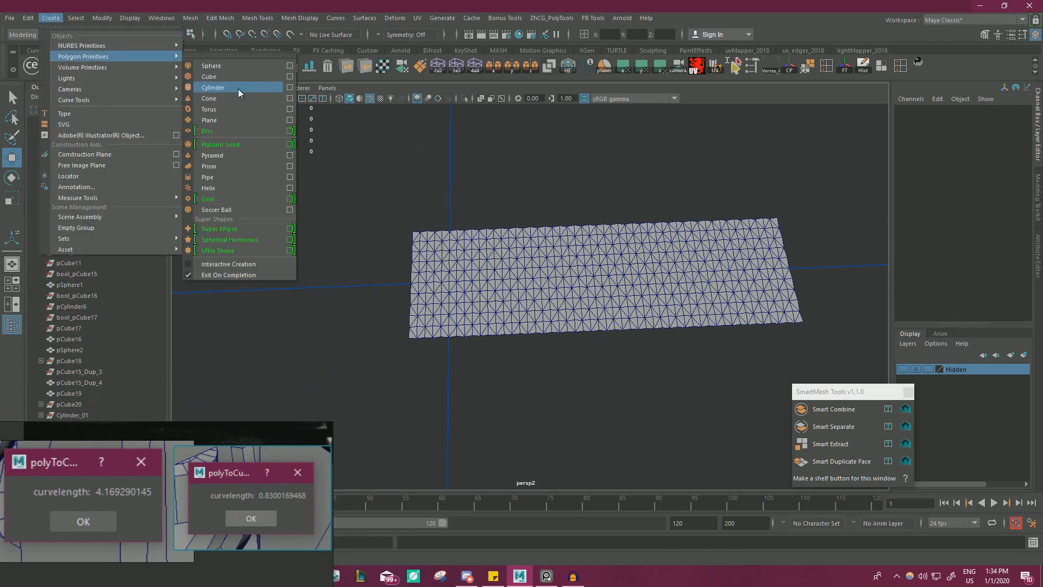
click(230, 120)
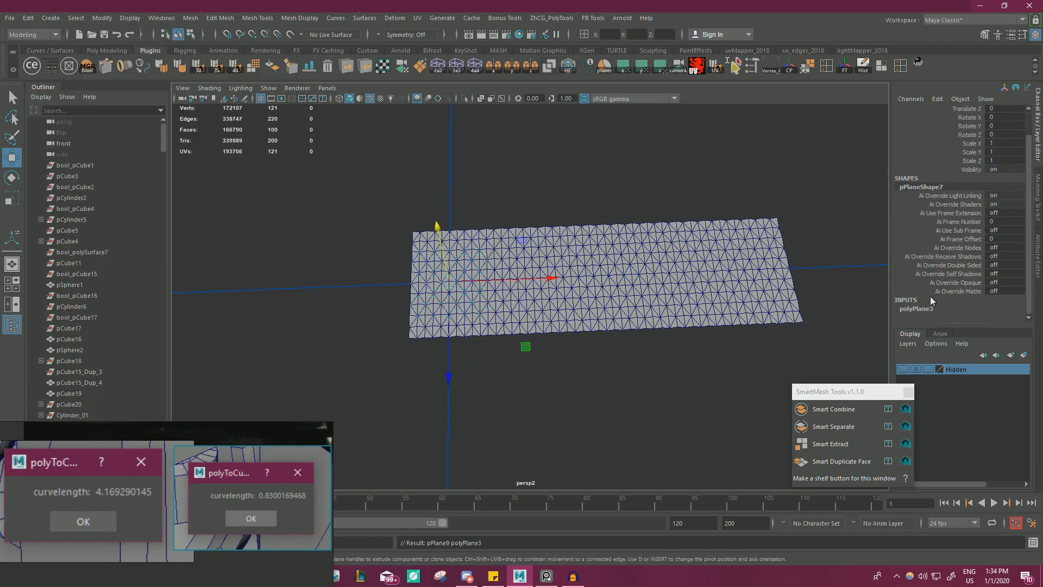
scroll(925, 314, down, 3)
drag(1013, 291, 1011, 299)
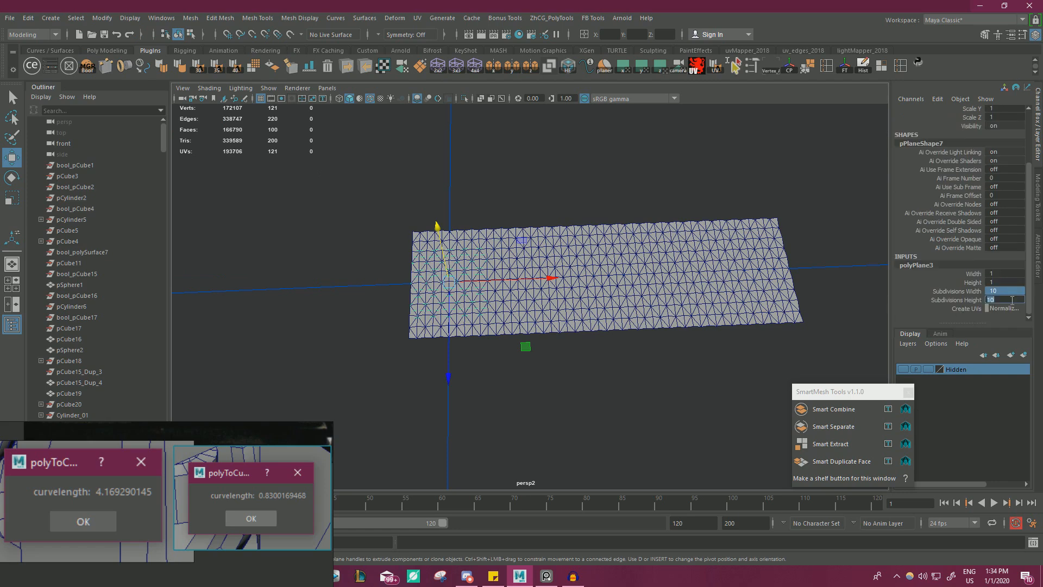
text(1)
key(Return)
Open the new plane's Width value for editing.
click(1002, 273)
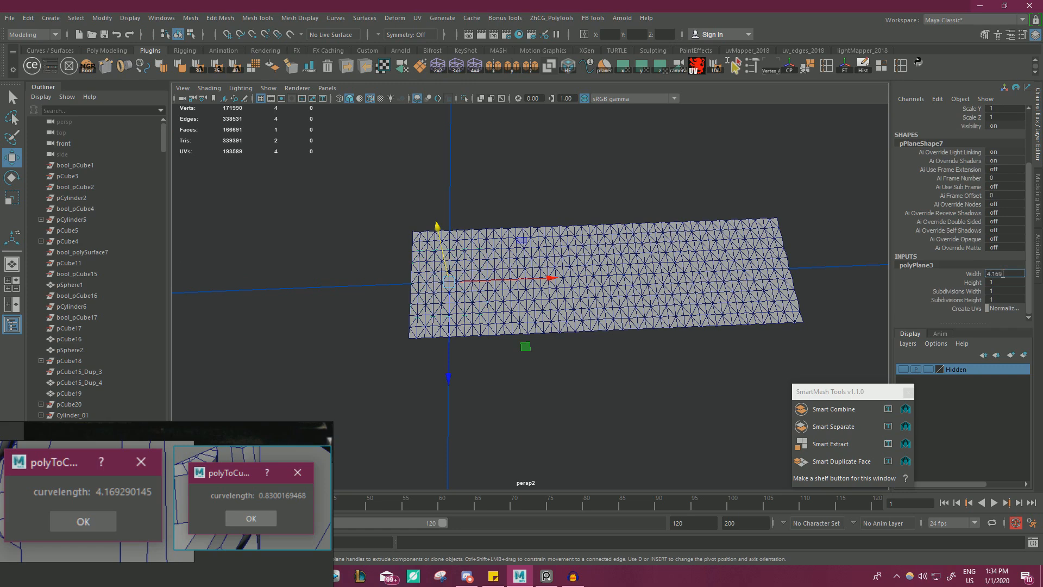
Set the new plane's width to 4.169 and its height to 0.83.
key(Return)
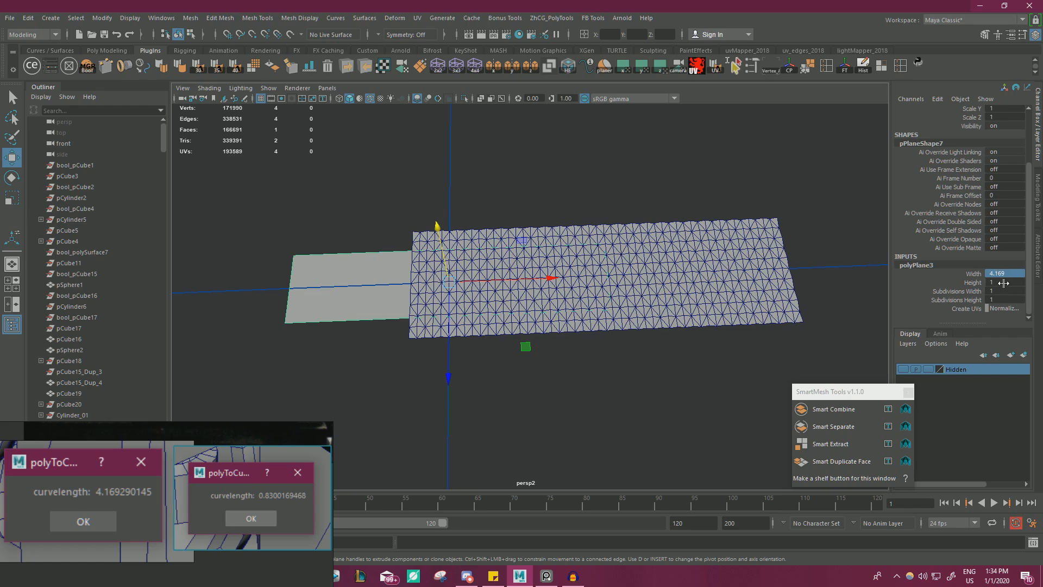
click(1003, 283)
key(Return)
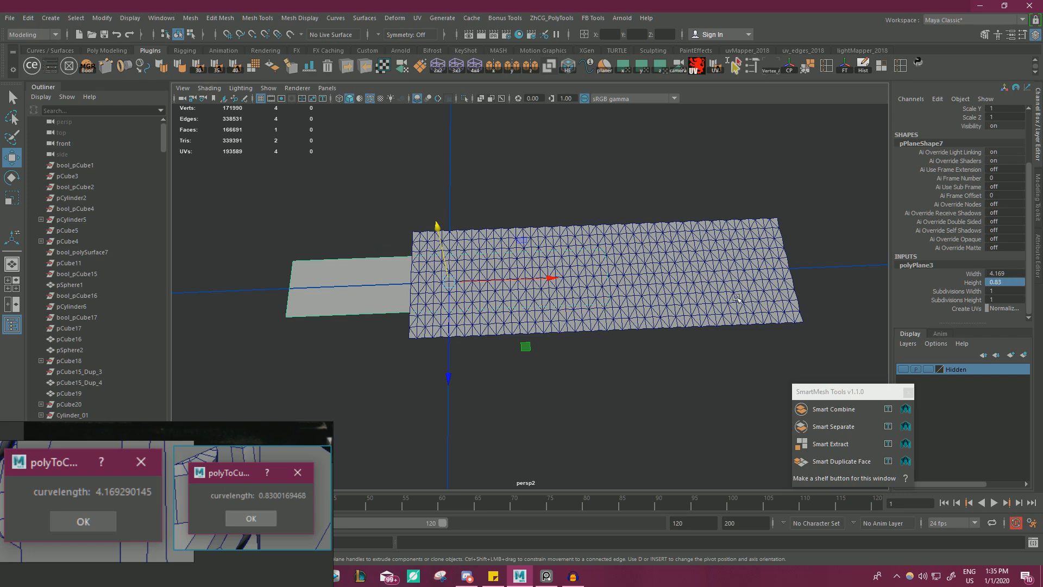
Move the plane's pivot to its corner and snap that corner to the near corner of the diamond panel row.
alt+drag(606, 313, 624, 314)
alt+middle_drag(623, 313, 730, 296)
alt+right_drag(731, 296, 760, 296)
key(d)
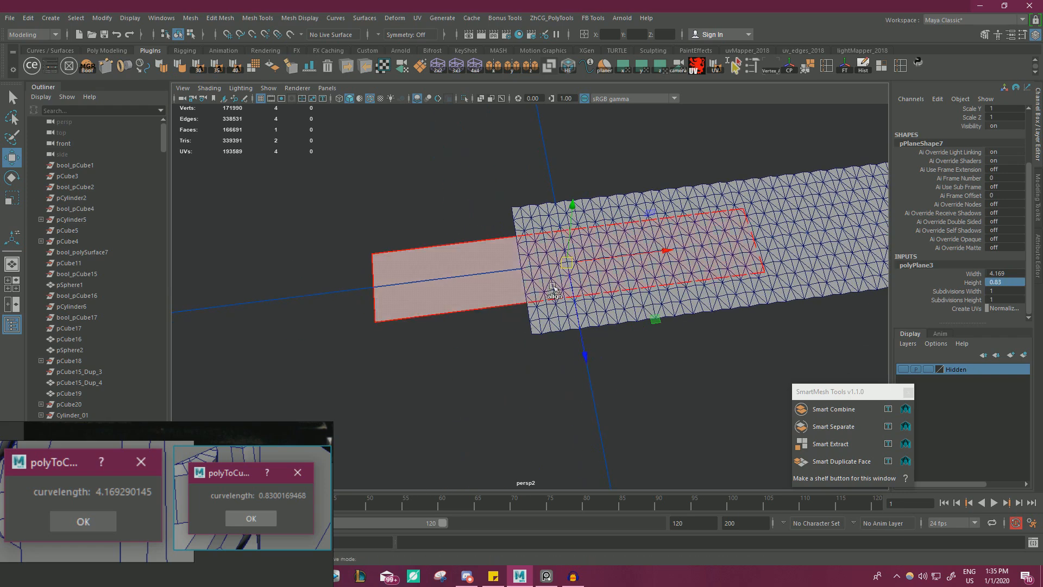
key(v)
drag(567, 265, 421, 263)
Combine the diamond panels into one mesh and merge all its overlapping vertices with a distance threshold of 0.0001.
drag(414, 226, 748, 265)
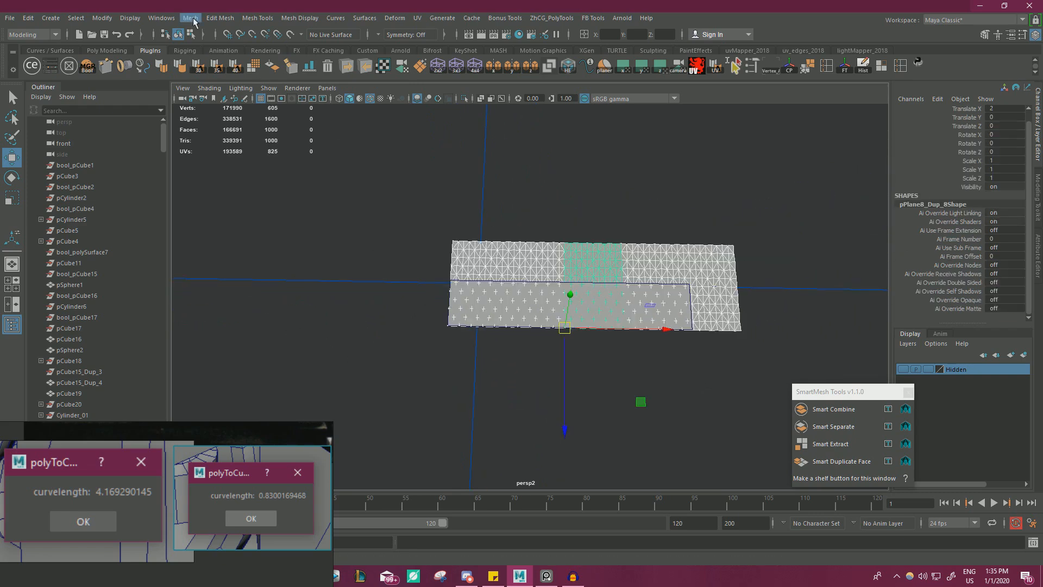
click(194, 20)
click(217, 58)
right_drag(379, 183, 336, 182)
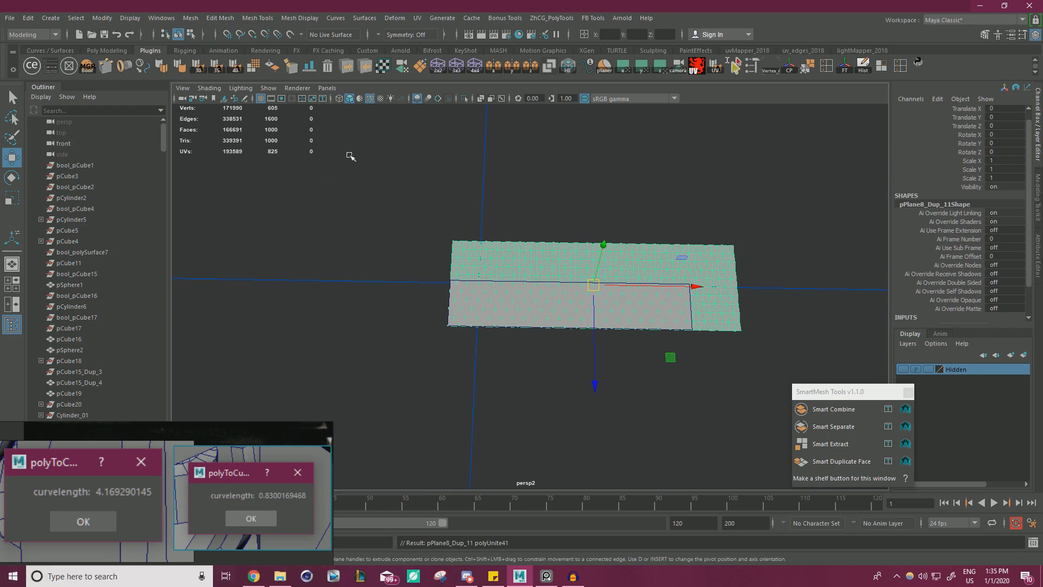
drag(350, 156, 790, 325)
shift+right_drag(778, 209, 808, 170)
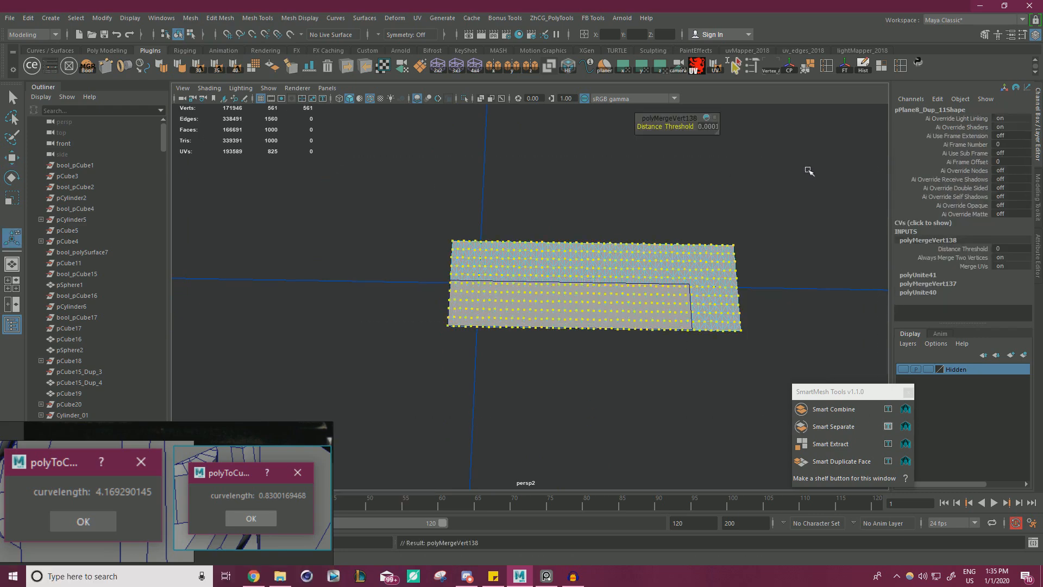
Return to object selection and snap the combined strip's pivot to the corner it shares with the guide plane.
right_drag(521, 175, 471, 196)
drag(506, 259, 508, 260)
key(f)
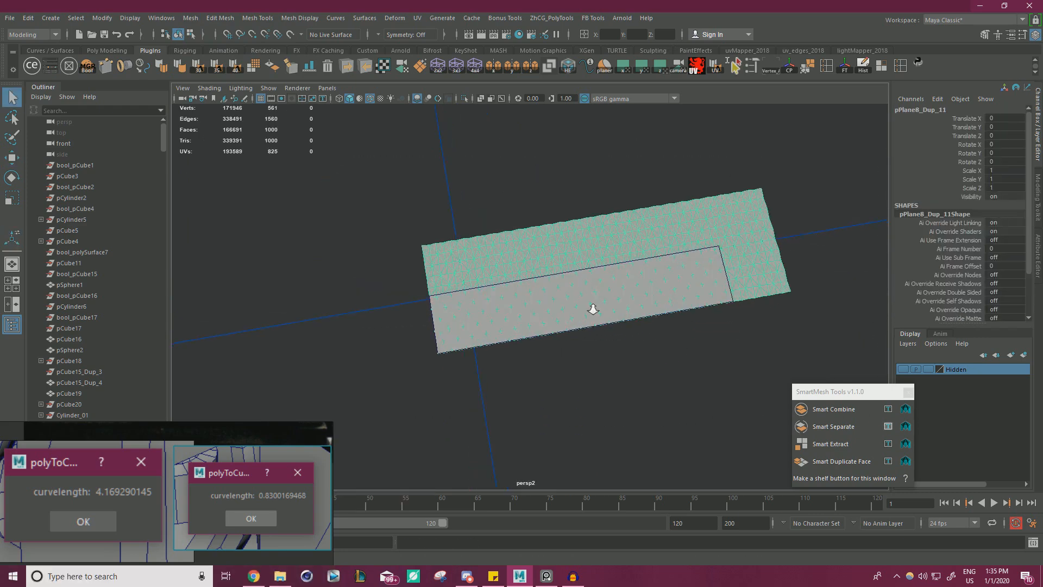
key(r)
key(d)
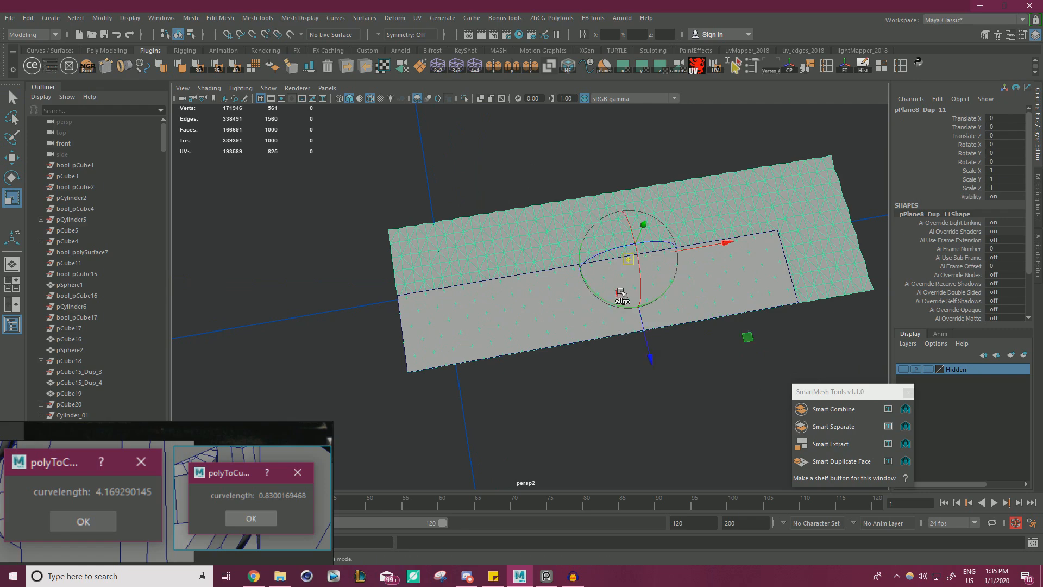
key(v)
middle_drag(621, 267, 395, 421)
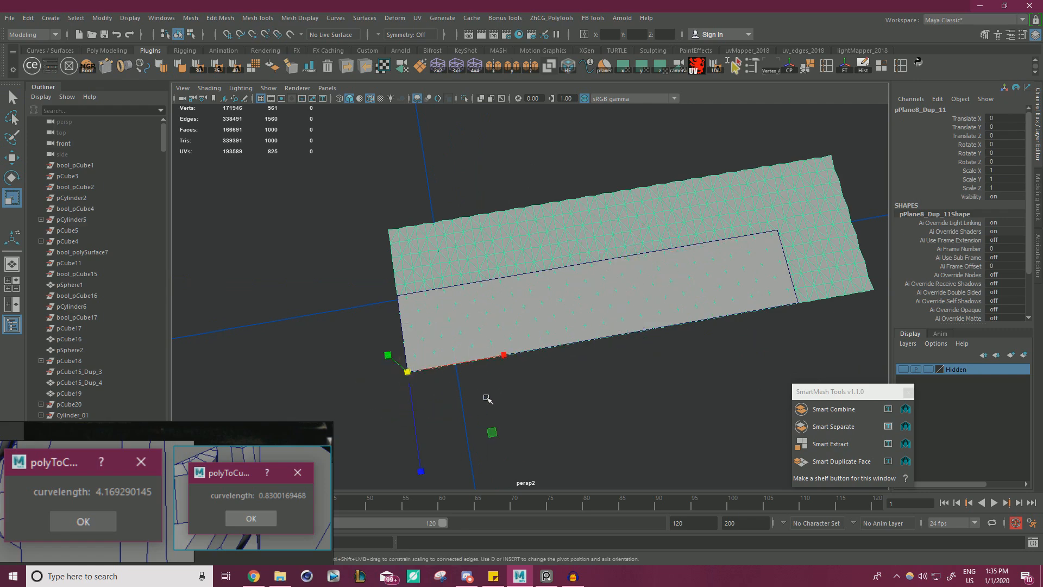
Scale the strip down from its corner until its end and a row edge line up with the guide plane's borders.
drag(492, 433, 491, 433)
scroll(543, 424, up, 2)
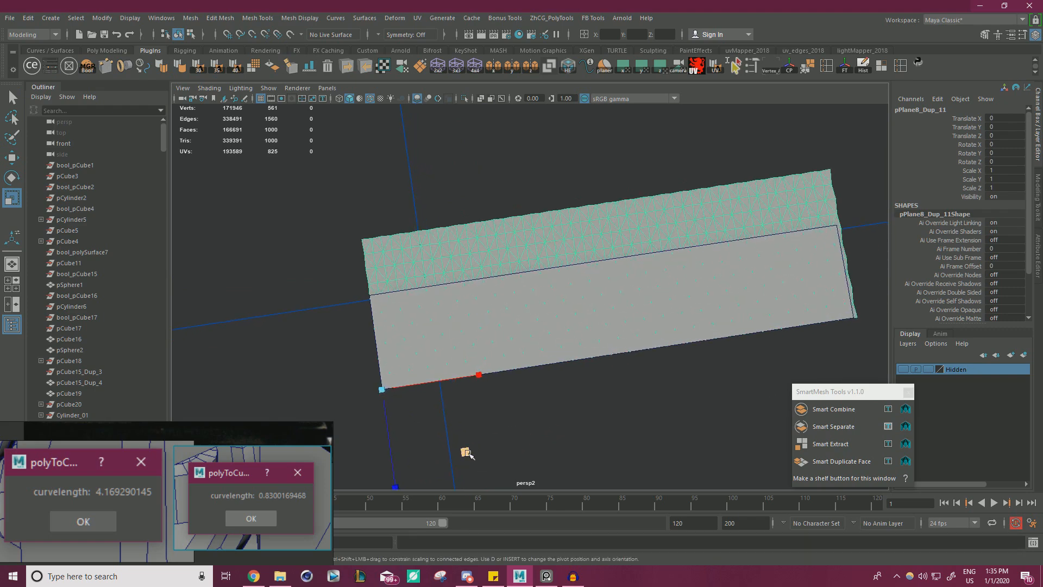
alt+drag(467, 452, 300, 319)
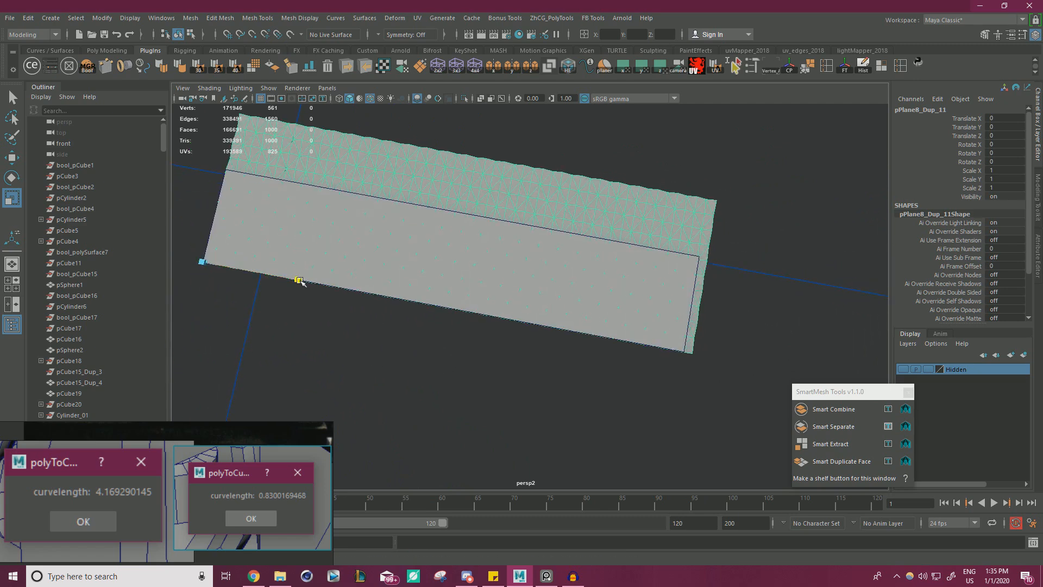
drag(300, 281, 581, 276)
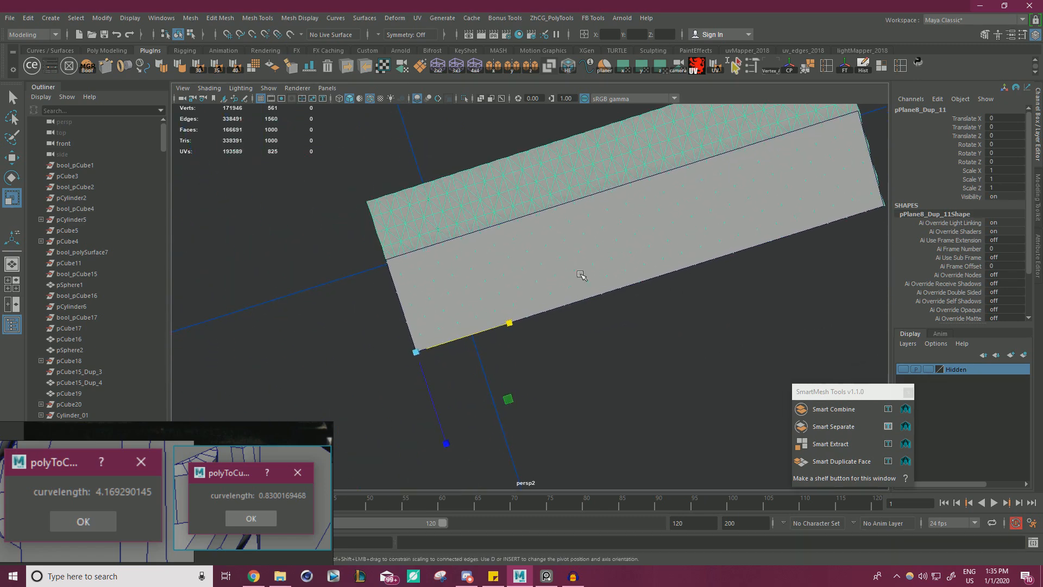
mouse_move(449, 440)
mouse_down()
mouse_move(451, 427)
mouse_move(463, 439)
mouse_up()
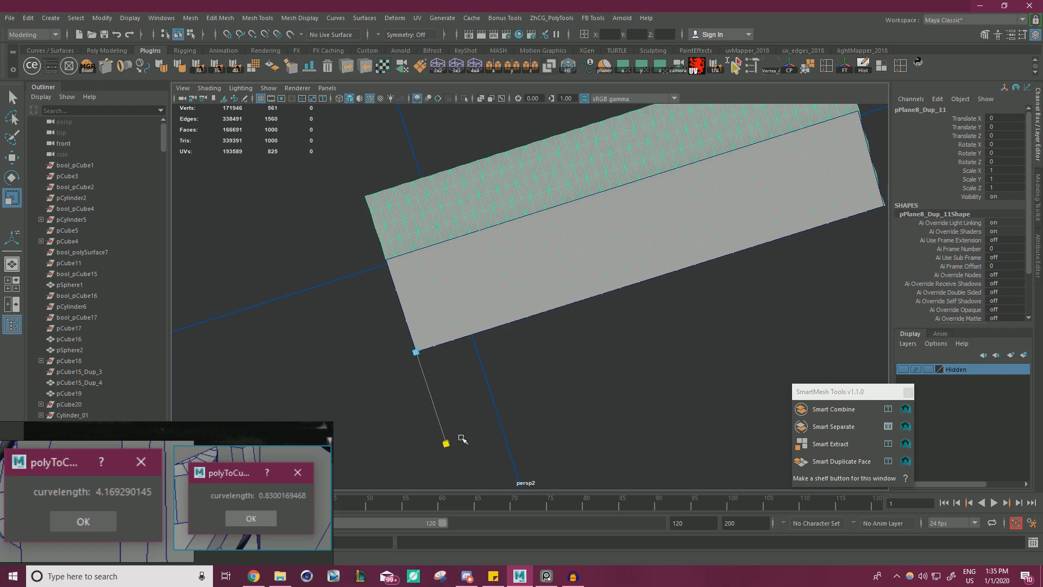
drag(462, 439, 462, 439)
scroll(505, 366, down, 2)
alt+drag(507, 363, 515, 347)
key(w)
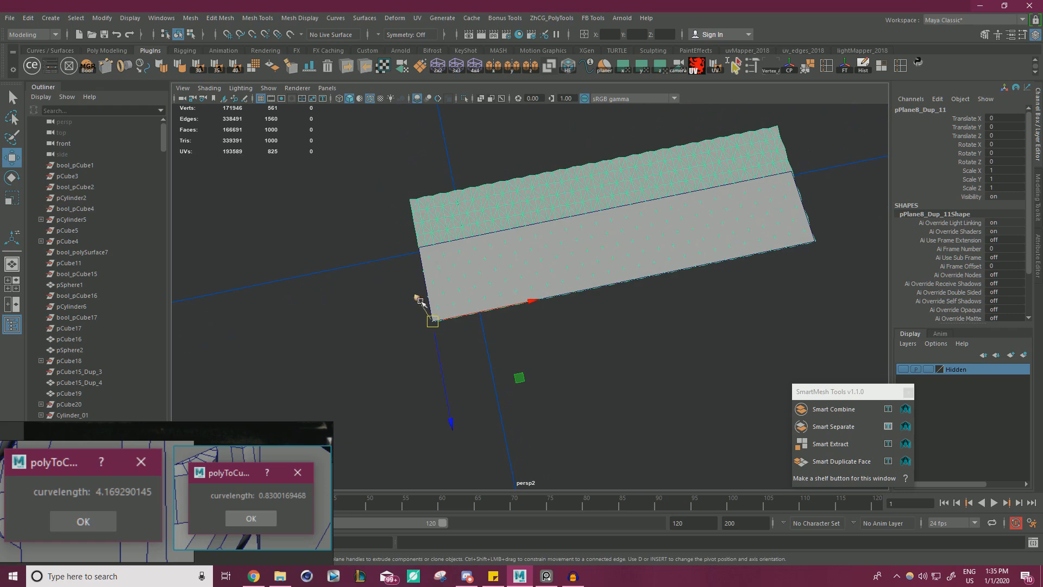
drag(420, 300, 411, 284)
key(ctrl+z)
alt+drag(370, 171, 371, 183)
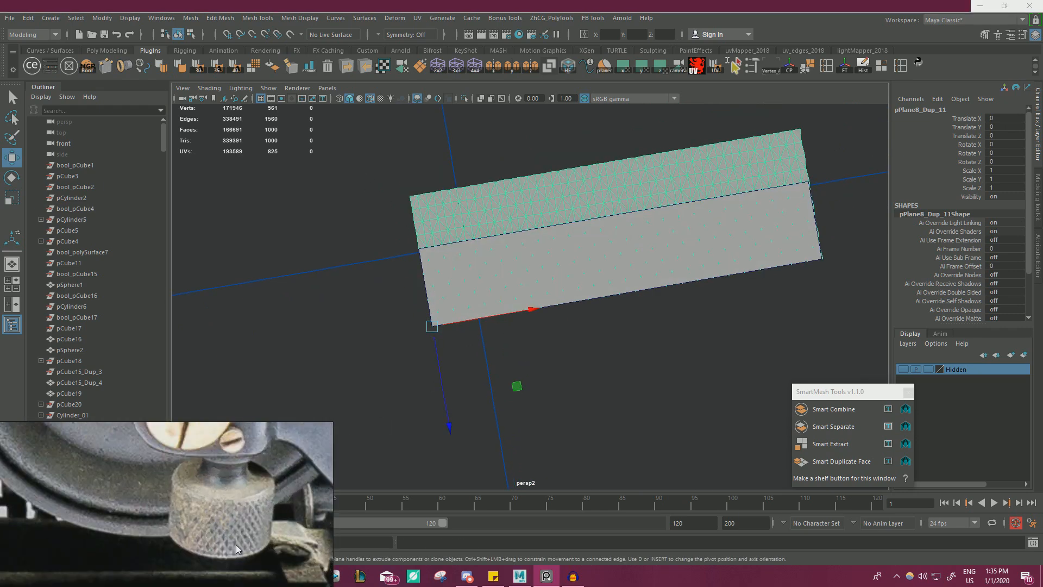
Delete the strip's rows of faces that extend beyond the guide plane's height and return to object selection.
alt+drag(522, 414, 601, 367)
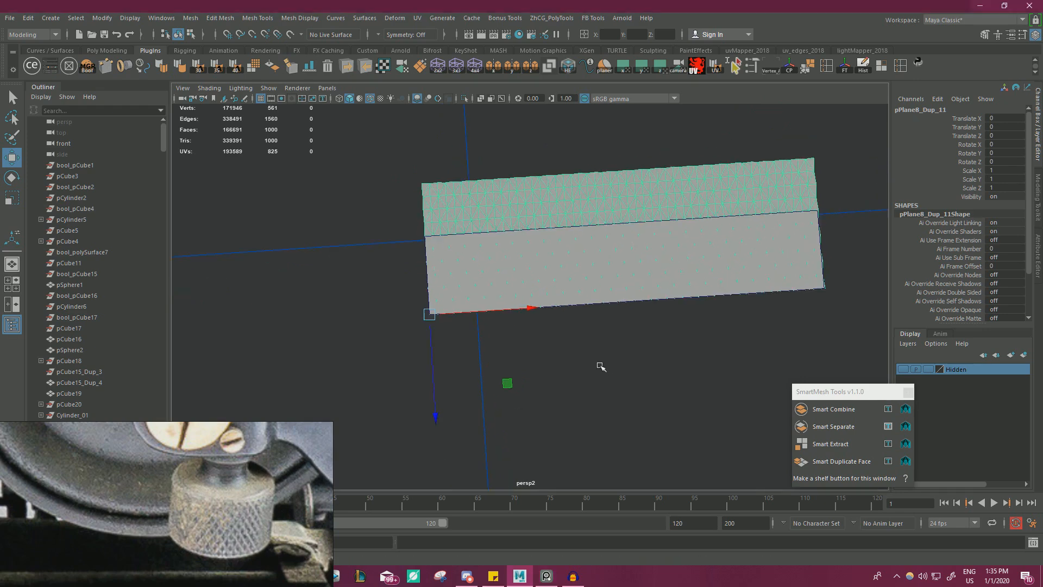
alt+middle_drag(600, 367, 601, 390)
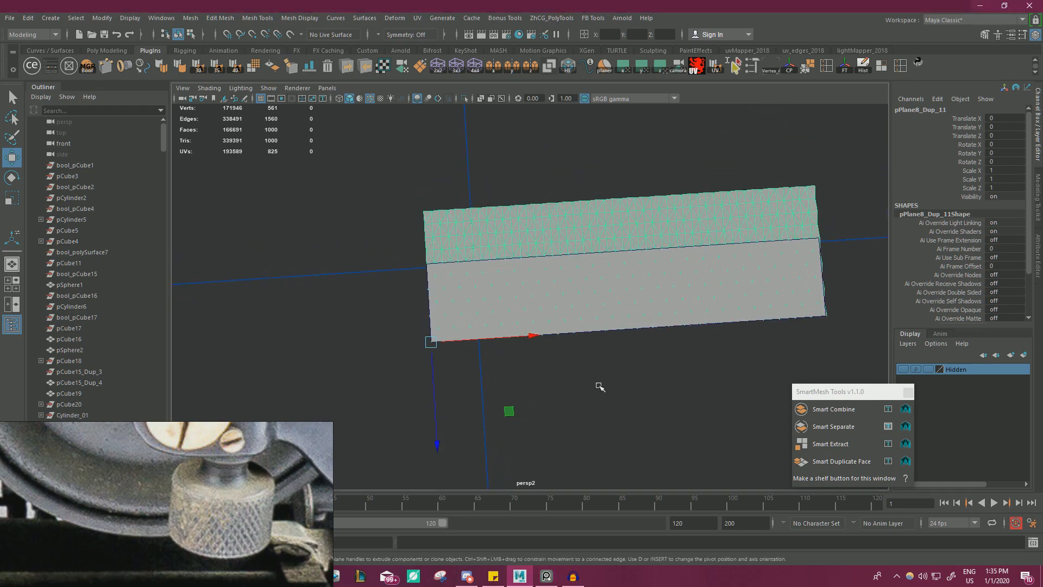
right_drag(358, 218, 358, 247)
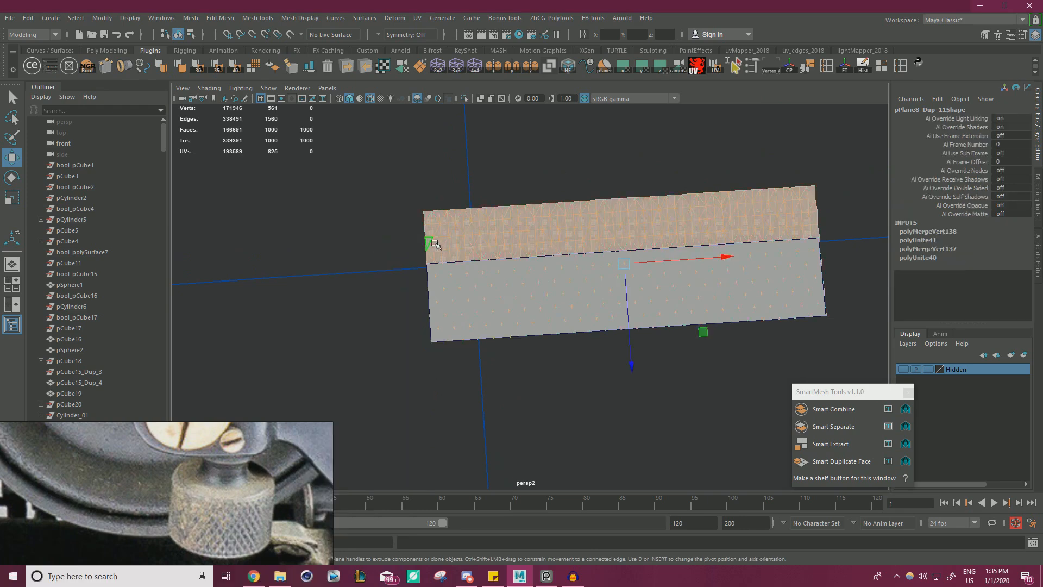
alt+drag(433, 242, 431, 235)
drag(382, 175, 836, 246)
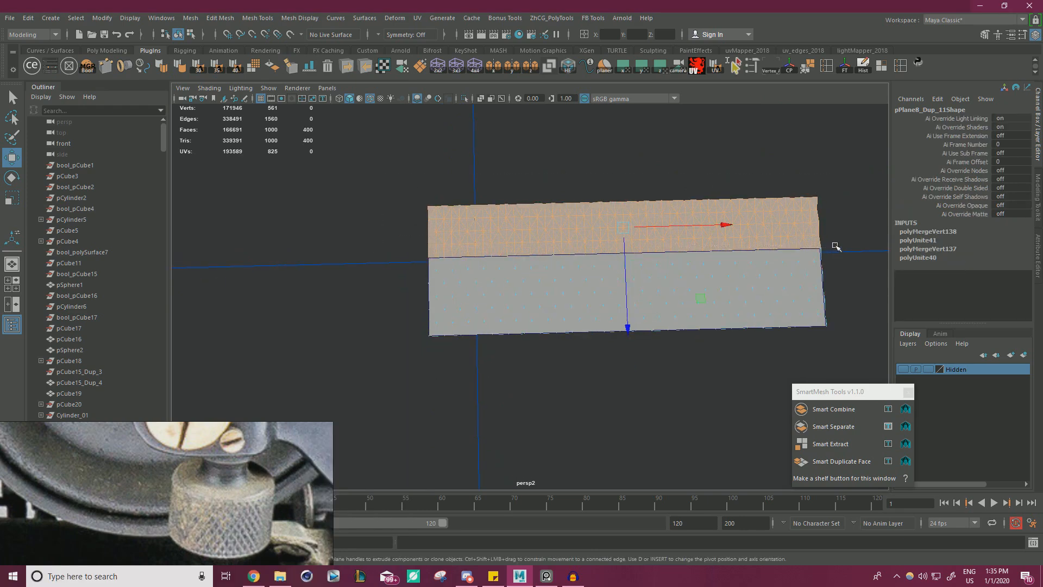
key(Delete)
right_drag(555, 196, 553, 261)
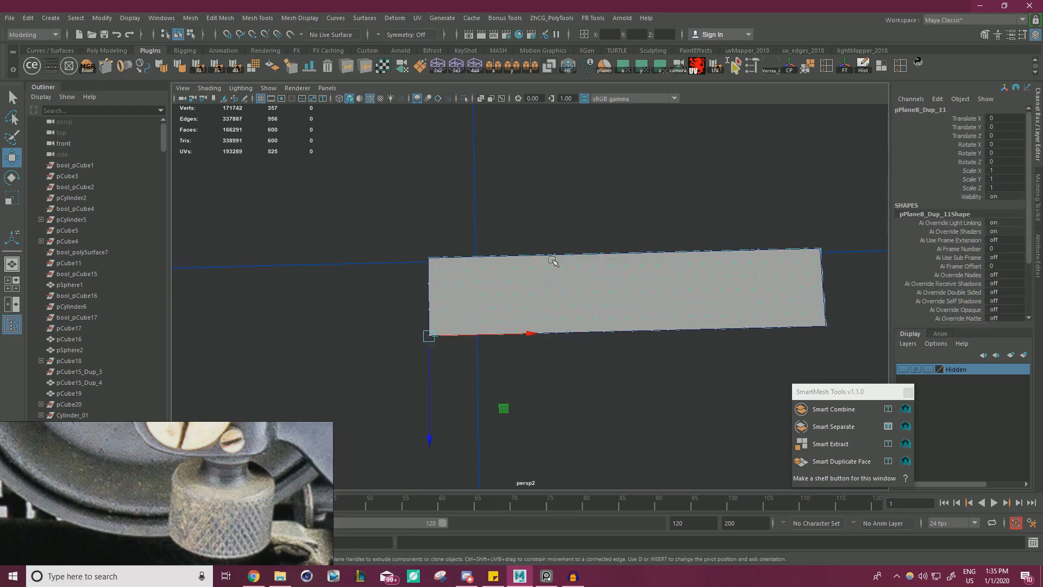
Duplicate the trimmed strip three times and snap the copies edge to edge to form a two-by-two block.
shift+drag(429, 413, 430, 334)
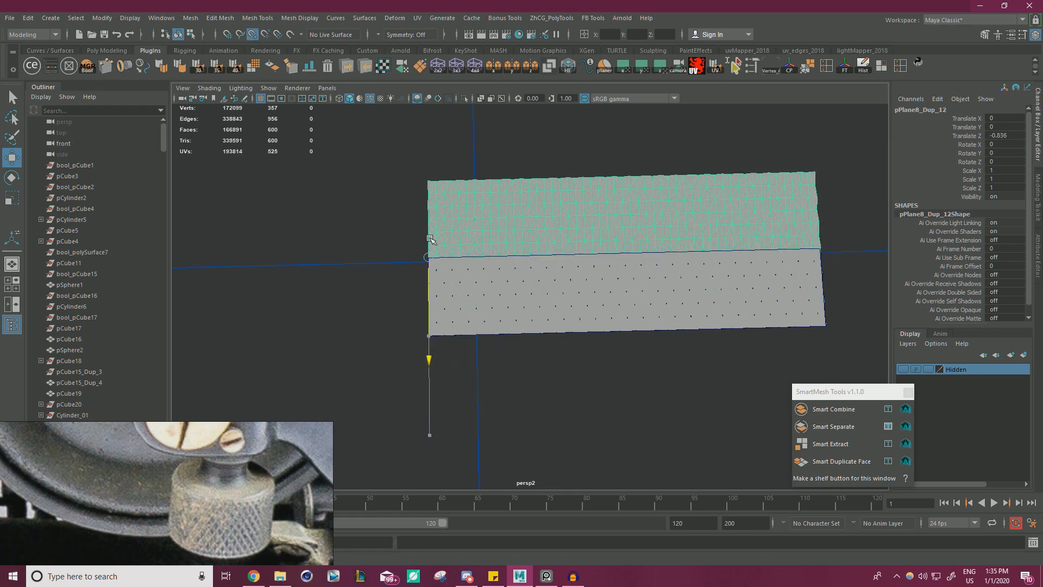
scroll(485, 265, down, 5)
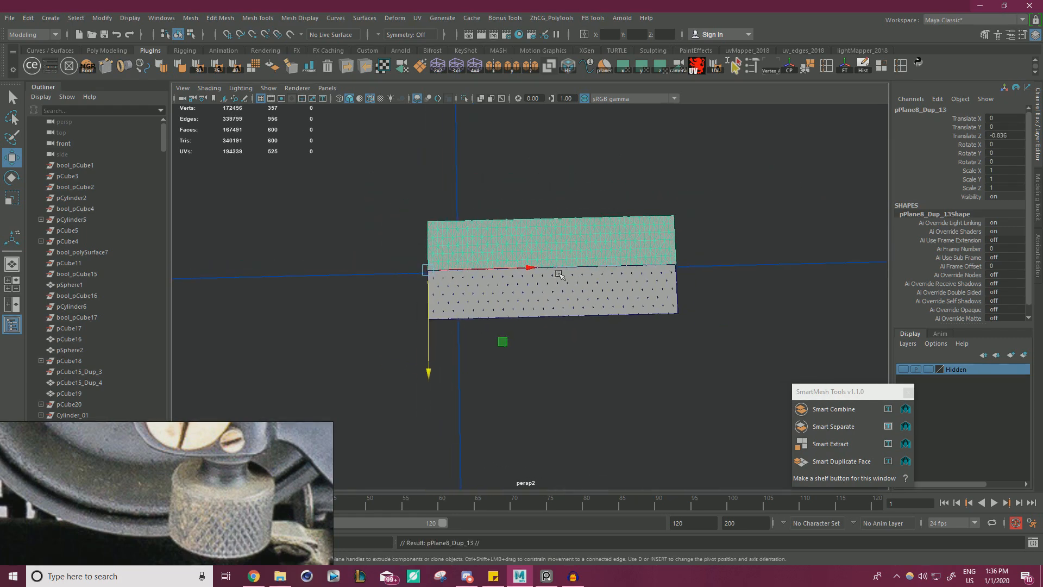
shift+drag(497, 268, 728, 270)
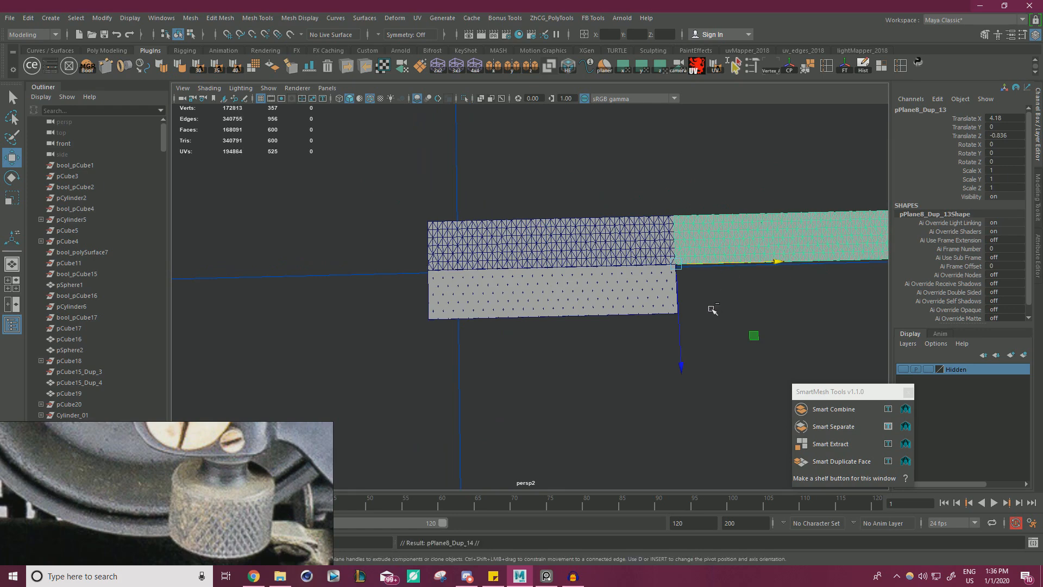
mouse_move(683, 343)
mouse_down()
mouse_move(728, 353)
mouse_move(752, 337)
mouse_move(749, 347)
mouse_up()
Select all four strip copies without the guide plane and combine them into one mesh.
click(460, 304)
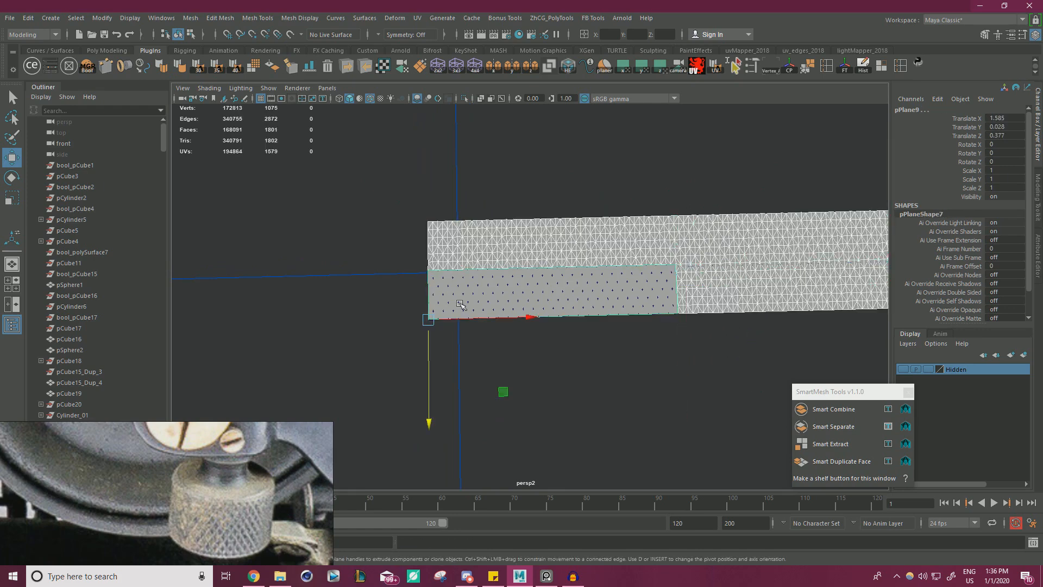
ctrl+click(465, 300)
shift+click(461, 294)
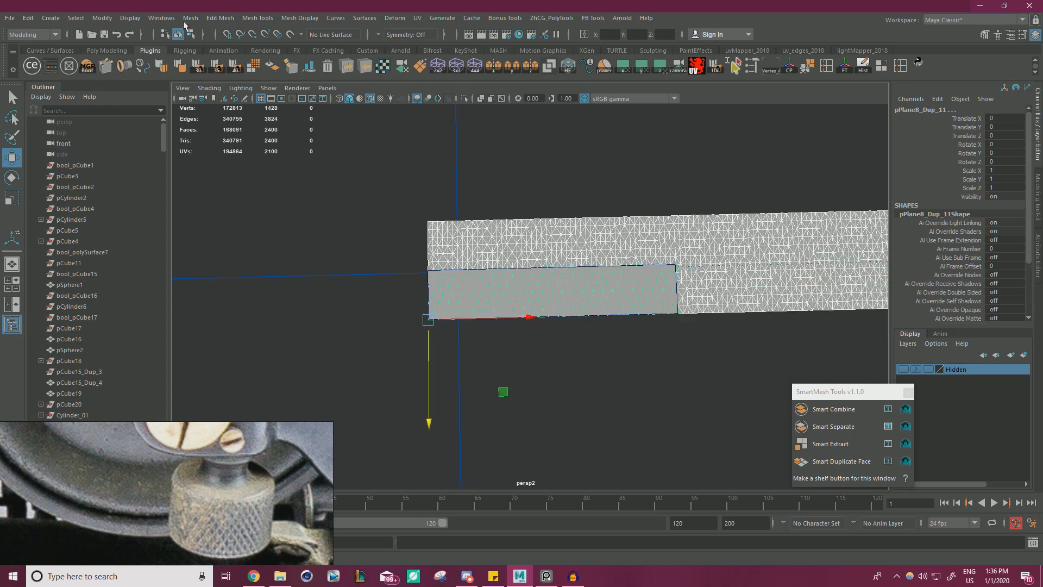
click(188, 19)
click(211, 57)
Snap the combined block's pivot to the guide plane's outer corner.
key(r)
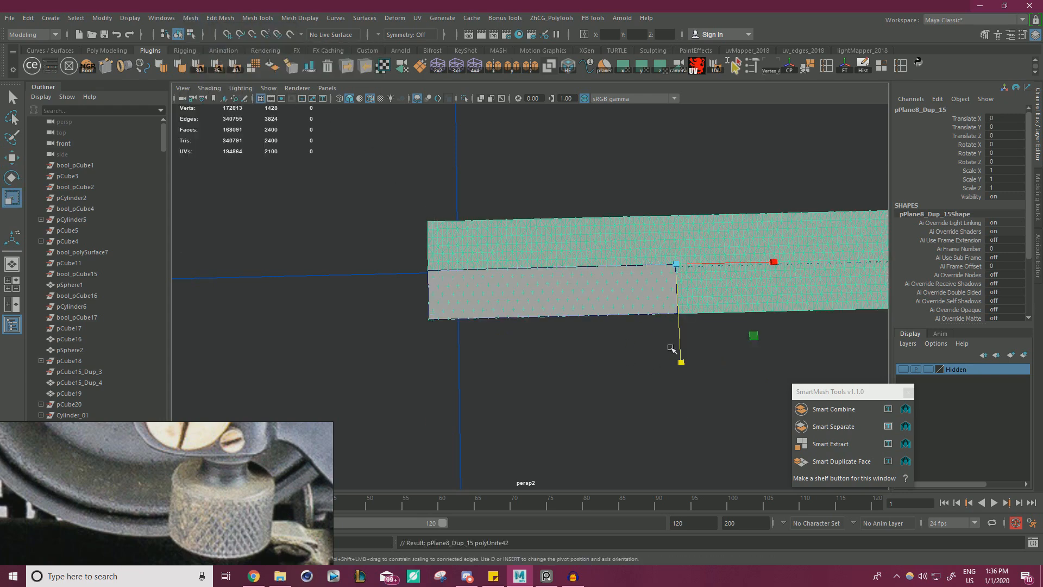
key(w)
key(d)
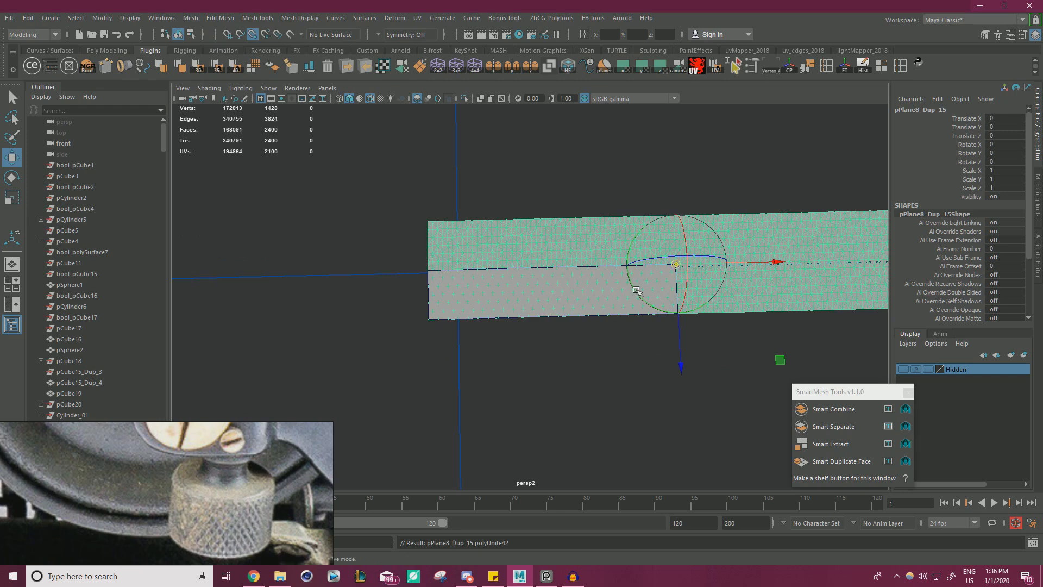
middle_drag(637, 290, 408, 335)
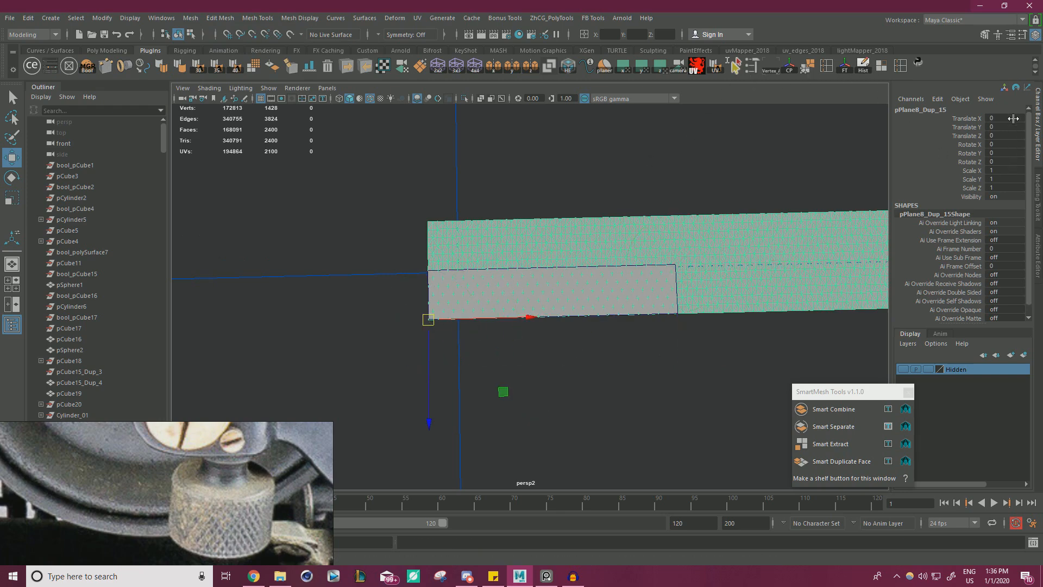
Try scaling the combined block to 0.25 in X, Y and Z.
drag(1002, 170, 1003, 190)
text(.25)
key(Return)
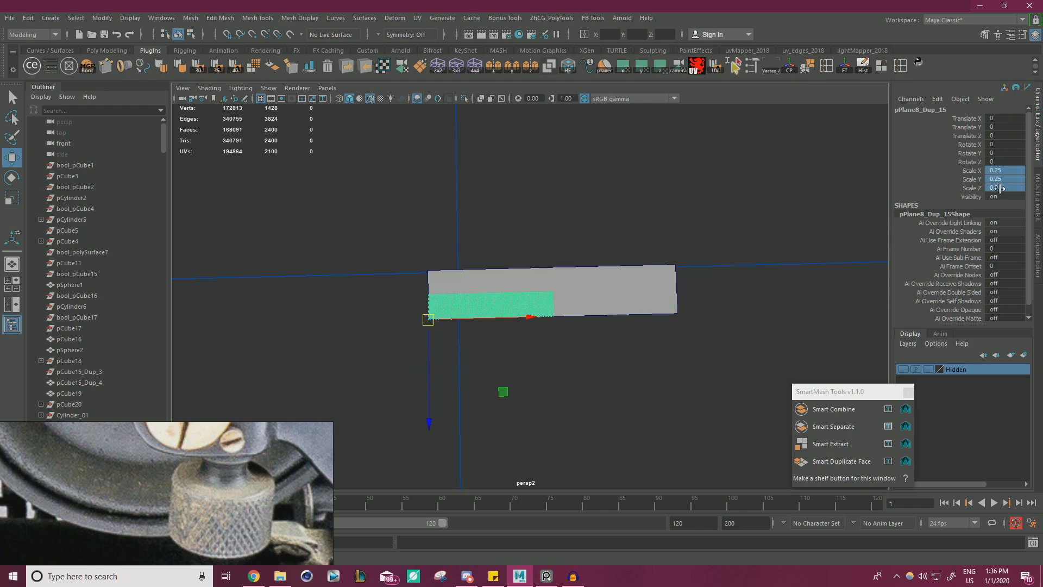
Set the combined block's X, Y and Z scale to 0.5.
mouse_move(1009, 165)
mouse_down()
mouse_move(1011, 186)
mouse_move(1012, 172)
mouse_up()
text(.5)
key(Return)
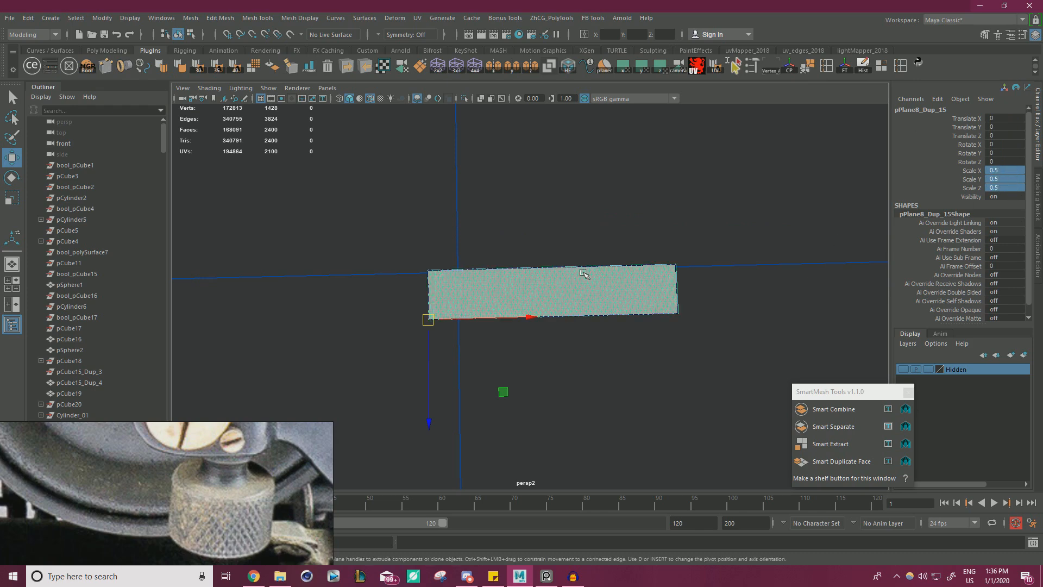
alt+drag(452, 311, 455, 287)
drag(308, 312, 303, 298)
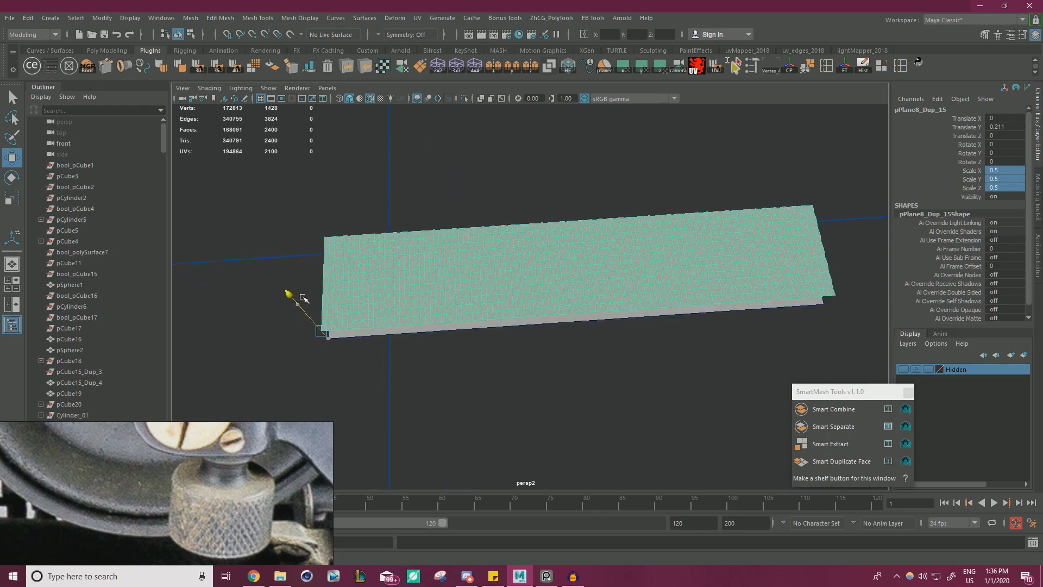
mouse_move(625, 332)
alt+mouse_down()
mouse_move(632, 310)
mouse_move(638, 338)
alt+mouse_up()
key(ctrl+z)
Raise the diamond strip to 0.946 in Y, clear of the guide plane, and delete the guide plane.
alt+drag(535, 296, 412, 285)
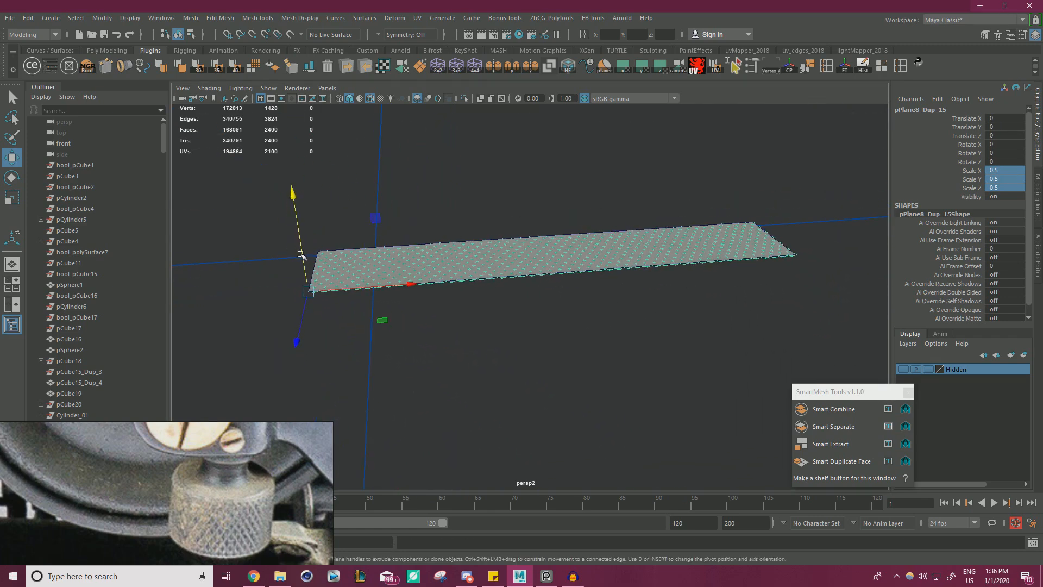
drag(301, 255, 282, 140)
scroll(491, 252, down, 2)
drag(448, 333, 538, 338)
key(Delete)
Freeze the diamond strip's transformations and bring the whole typewriter model back into view.
click(497, 275)
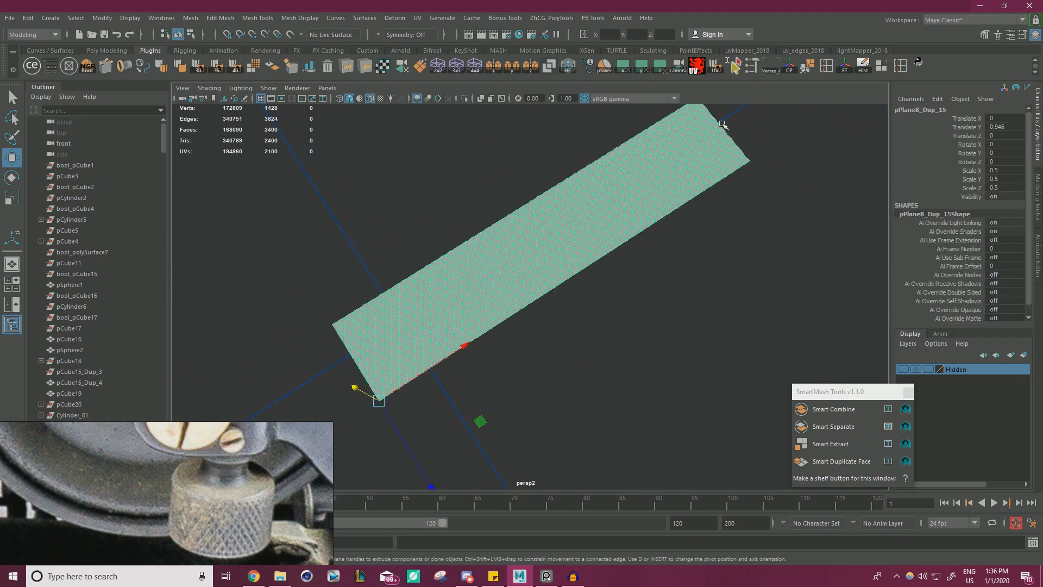
click(847, 66)
scroll(533, 272, down, 6)
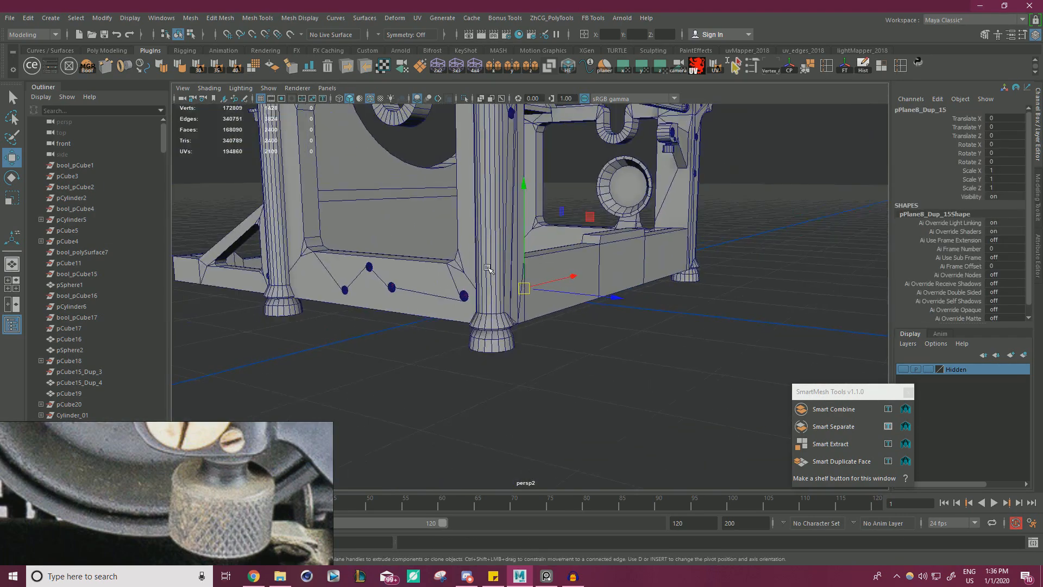
Move the diamond strip up beside the clamp's cylindrical knob and clear the selection.
alt+drag(505, 276, 535, 242)
mouse_move(571, 286)
mouse_down()
mouse_move(676, 182)
mouse_move(625, 321)
mouse_move(583, 277)
mouse_up()
drag(607, 353, 714, 315)
key(f)
scroll(512, 272, down, 5)
alt+drag(512, 272, 510, 333)
scroll(588, 294, down, 3)
alt+middle_drag(510, 333, 581, 329)
click(516, 379)
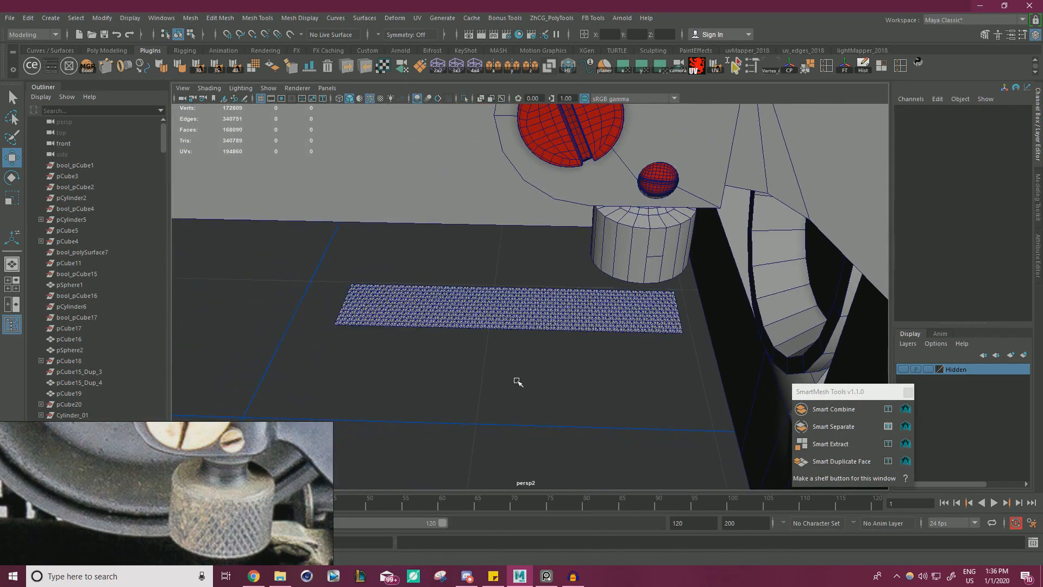
Select the diamond strip beside the clamp knob and freeze its transformations at this new position.
click(568, 312)
key(f)
alt+drag(621, 320, 734, 218)
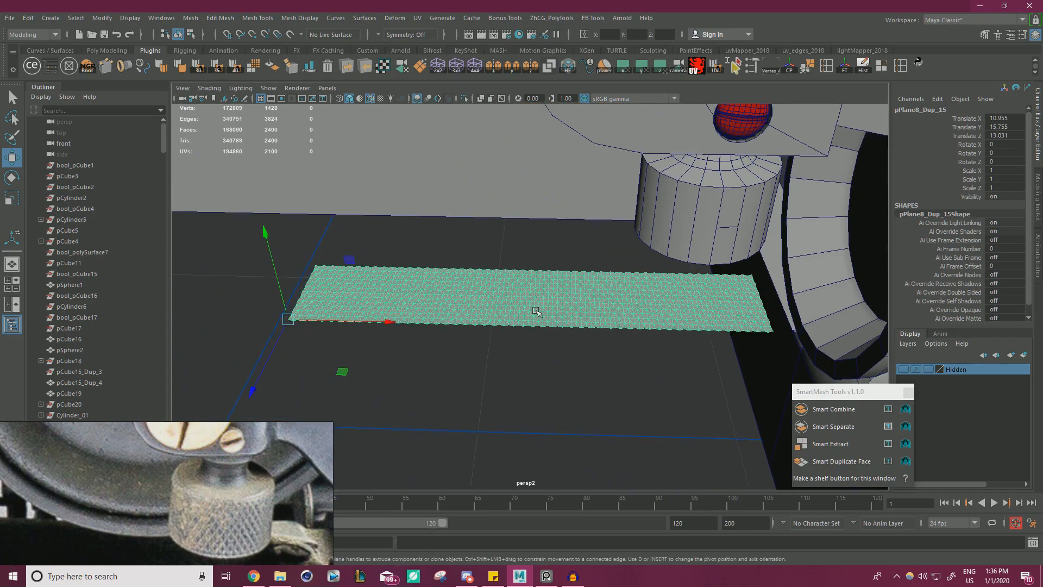
alt+drag(536, 311, 521, 382)
click(848, 70)
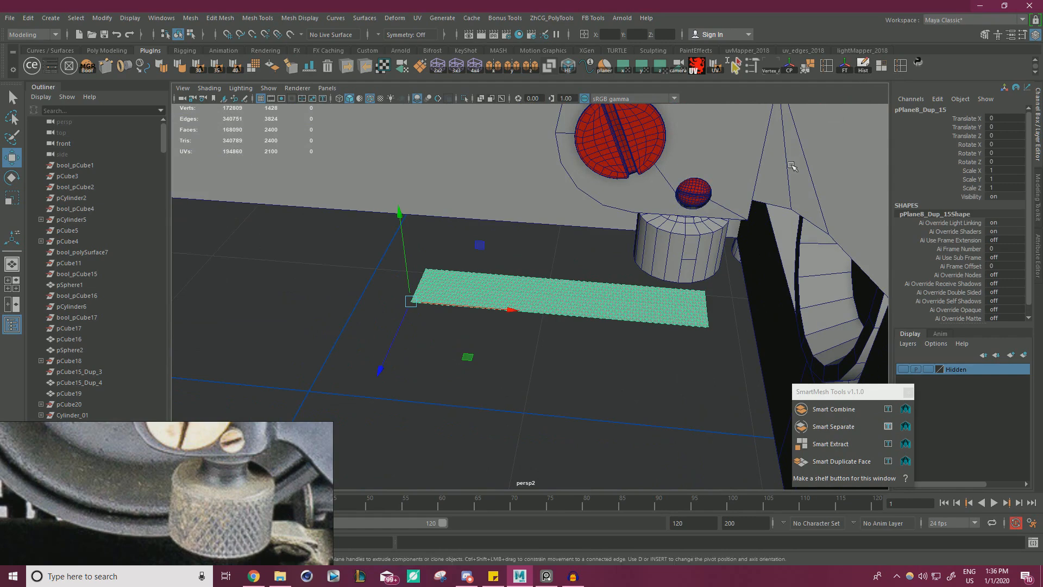
Add a nonlinear Bend deformer to the diamond strip.
alt+drag(649, 312, 633, 371)
click(574, 367)
drag(547, 360, 467, 260)
click(542, 365)
click(552, 279)
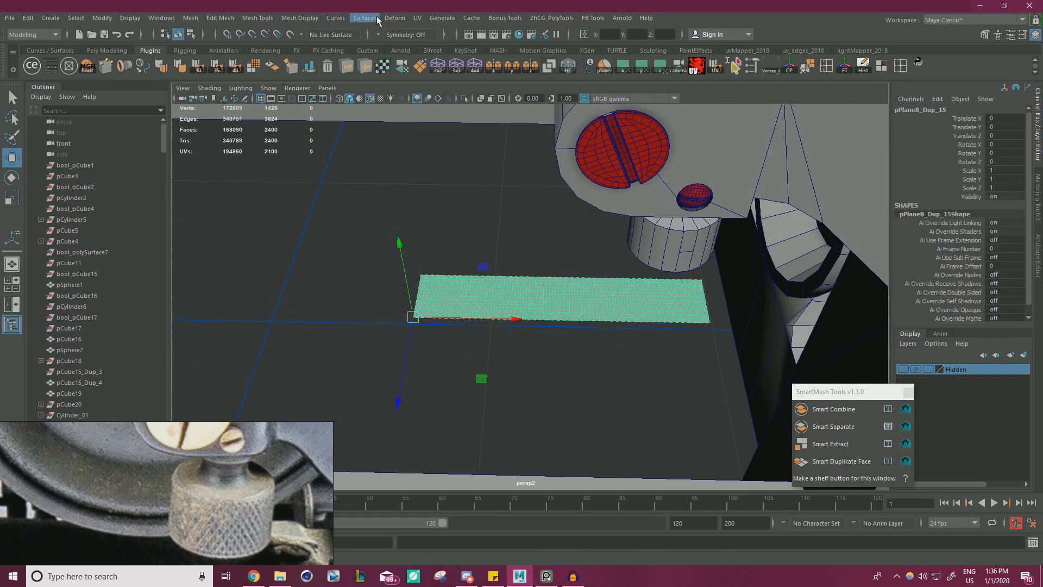
click(406, 18)
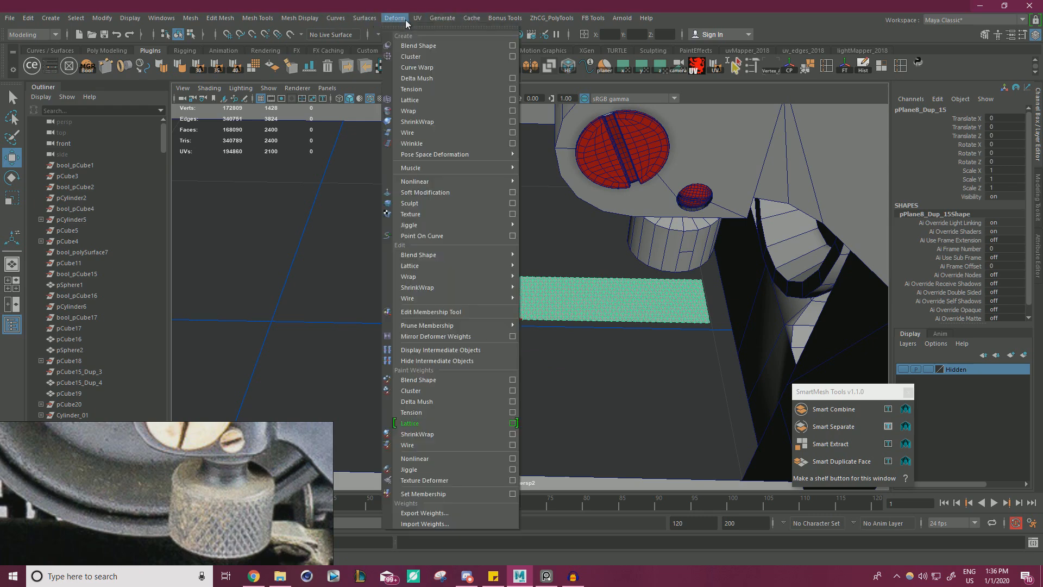
mouse_move(428, 181)
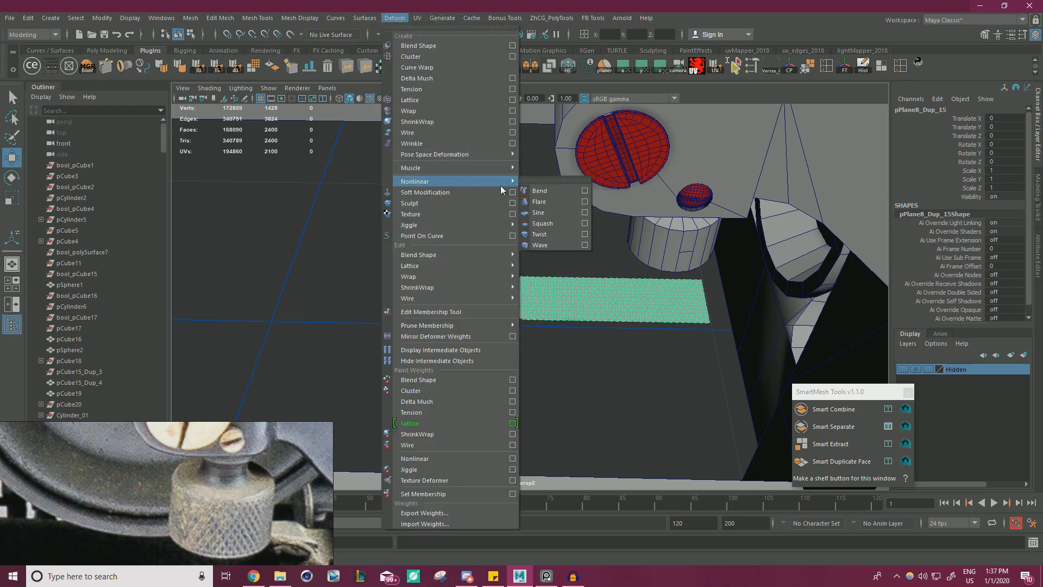
click(548, 191)
key(f)
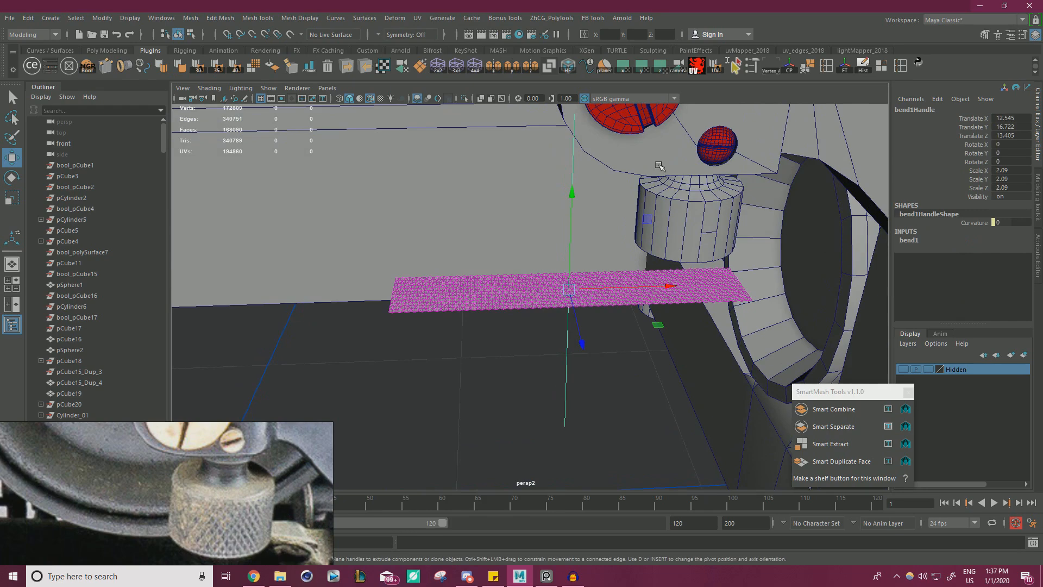
Set the bend's curvature to 180 and rotate its handle to -90 in Z, curling the strip into a closed ring.
click(903, 240)
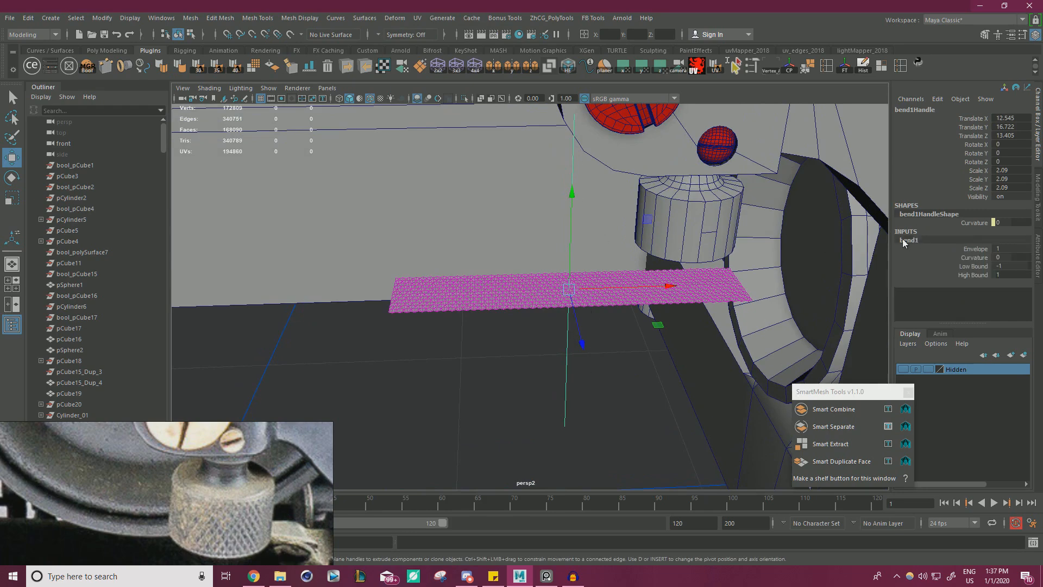
click(978, 258)
middle_drag(431, 349, 588, 340)
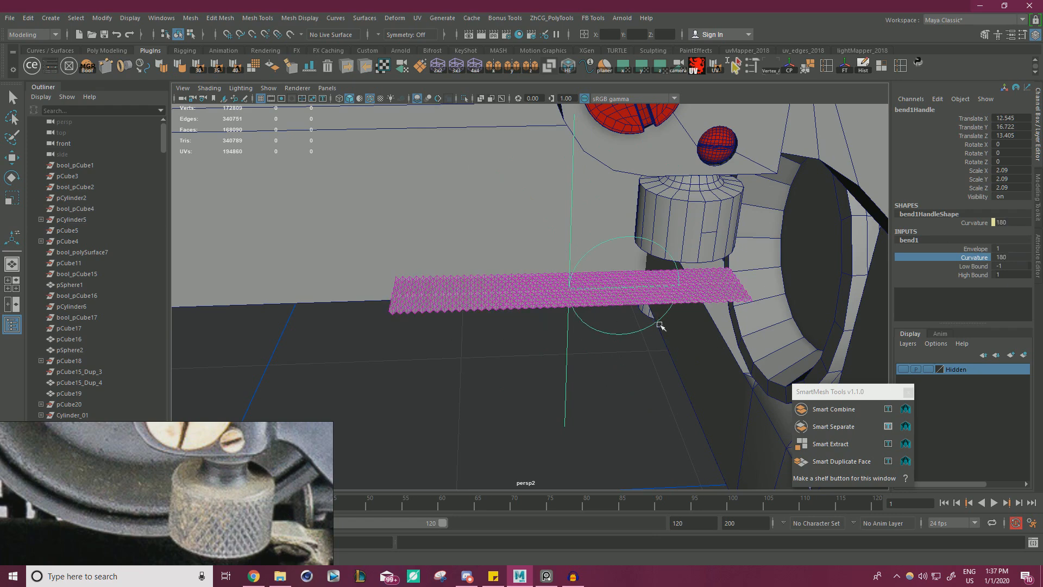
middle_drag(660, 325, 720, 347)
key(e)
drag(511, 221, 573, 227)
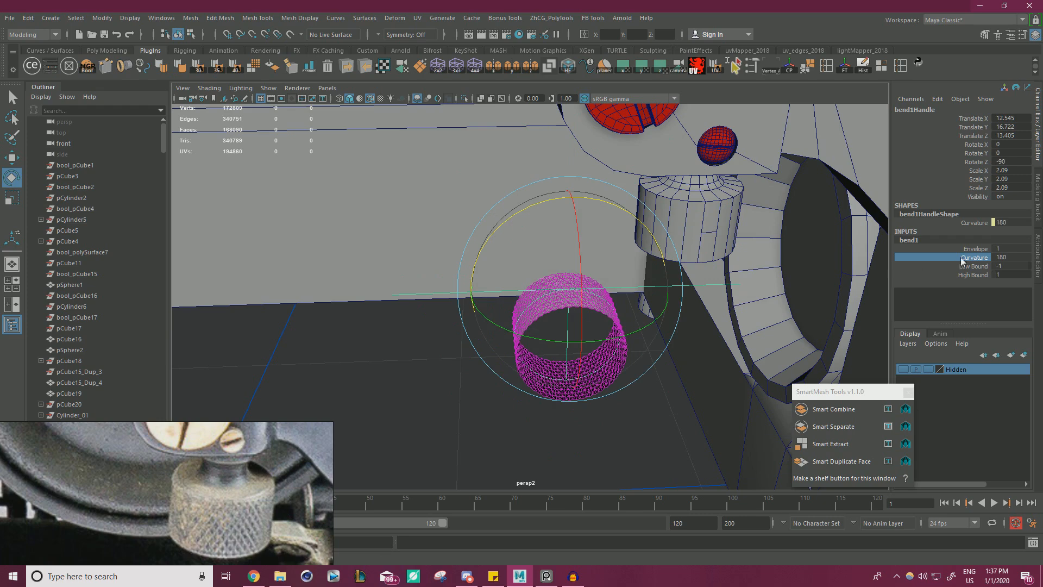
middle_drag(373, 310, 292, 295)
key(ctrl+z)
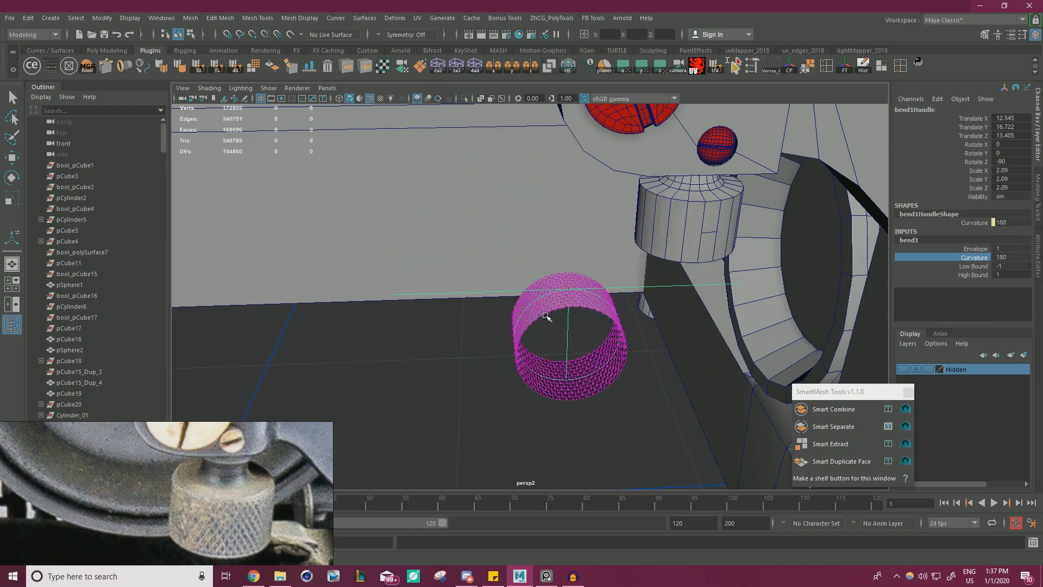
Select the curled diamond ring, clear its bend history and centre its pivot.
mouse_move(611, 315)
alt+mouse_down()
mouse_move(612, 326)
mouse_move(761, 284)
mouse_move(604, 316)
alt+mouse_up()
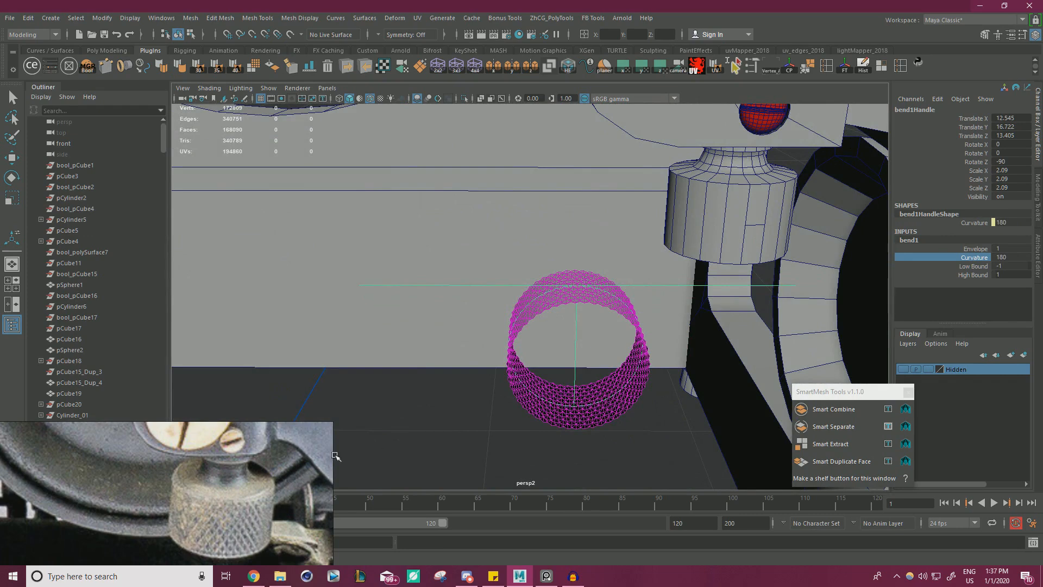
alt+drag(401, 433, 478, 450)
click(551, 410)
key(e)
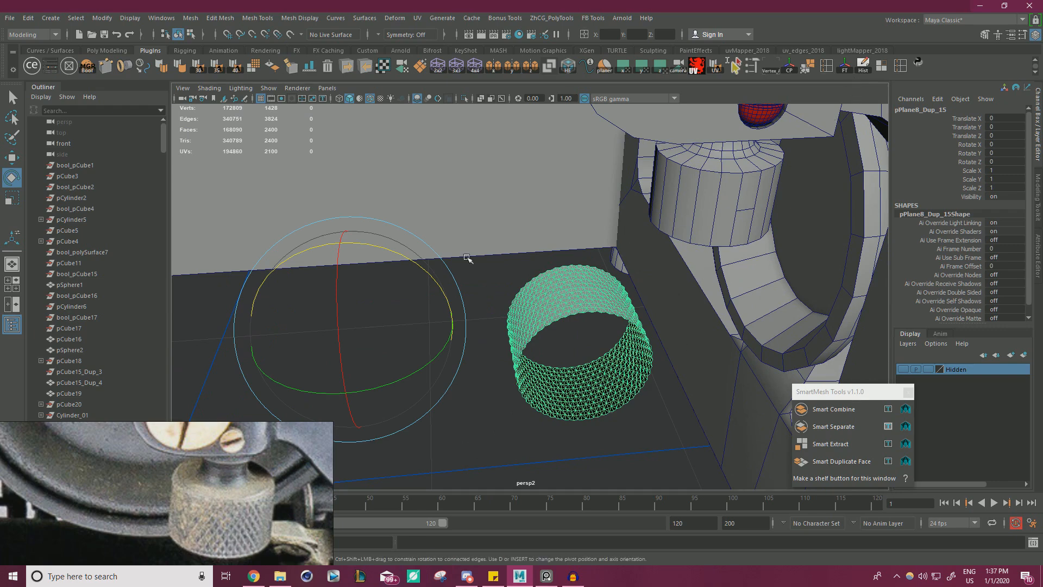
key(w)
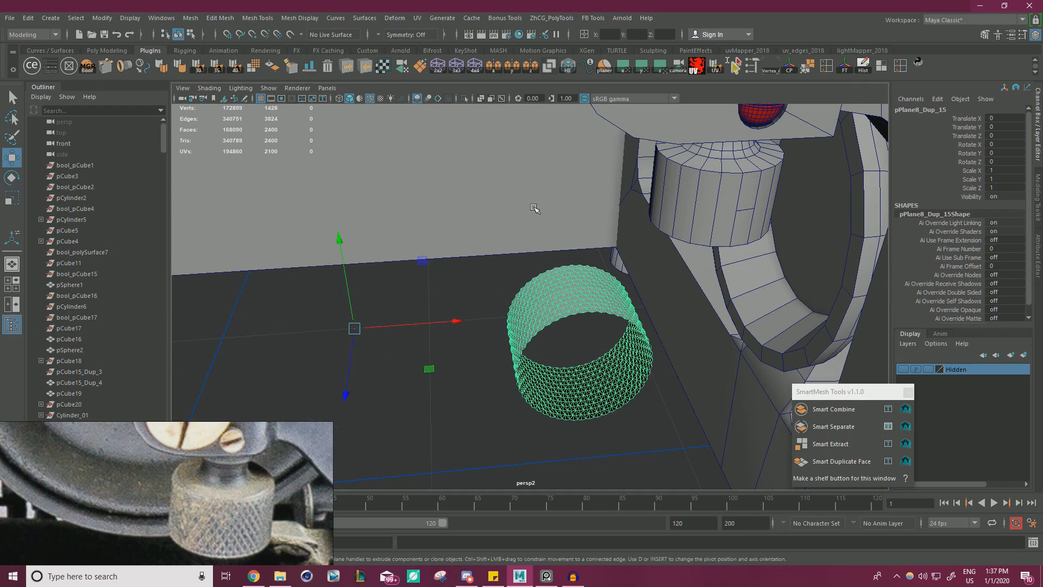
click(790, 70)
Rotate the diamond ring 90 degrees about X so its axis stands upright.
key(e)
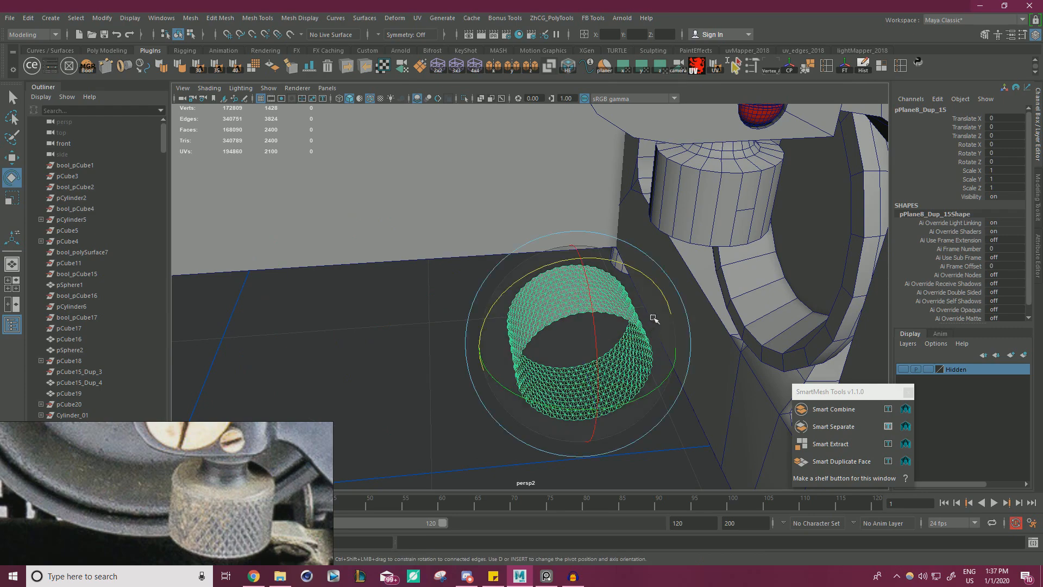
alt+drag(653, 318, 698, 327)
drag(596, 265, 521, 195)
Move the upright diamond ring over the clamp's cylindrical knob, to about 1.708, 1.106, -1.206.
key(w)
mouse_move(651, 305)
mouse_down()
mouse_move(658, 291)
mouse_move(663, 319)
mouse_up()
alt+middle_drag(663, 319, 603, 347)
alt+right_drag(603, 347, 641, 340)
mouse_move(648, 234)
mouse_down()
mouse_move(652, 303)
mouse_move(657, 250)
mouse_up()
alt+drag(716, 271, 655, 304)
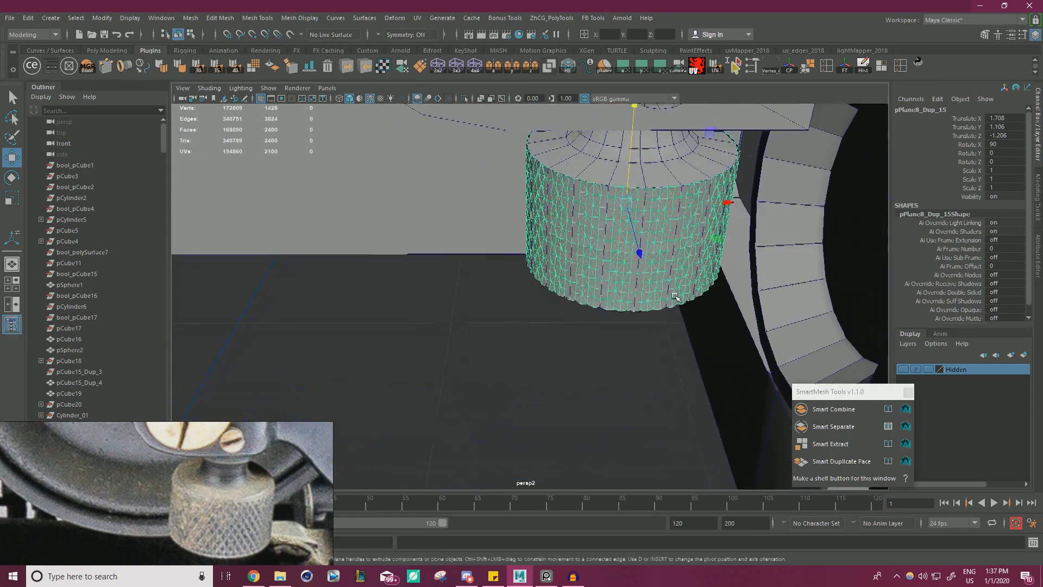
Examine how closely the diamond ring fits the knob's wall and rims from several angles.
alt+middle_drag(654, 304, 584, 353)
alt+right_drag(583, 353, 608, 347)
alt+middle_drag(608, 348, 543, 350)
alt+drag(544, 351, 571, 296)
alt+right_drag(572, 296, 447, 291)
alt+drag(447, 291, 407, 315)
alt+right_drag(407, 315, 574, 312)
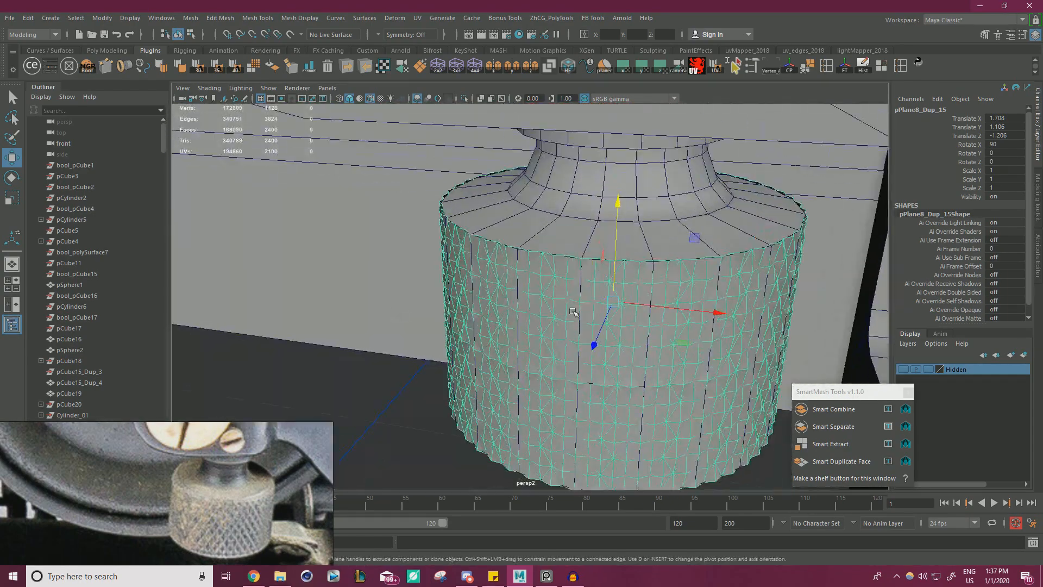
alt+drag(594, 310, 633, 318)
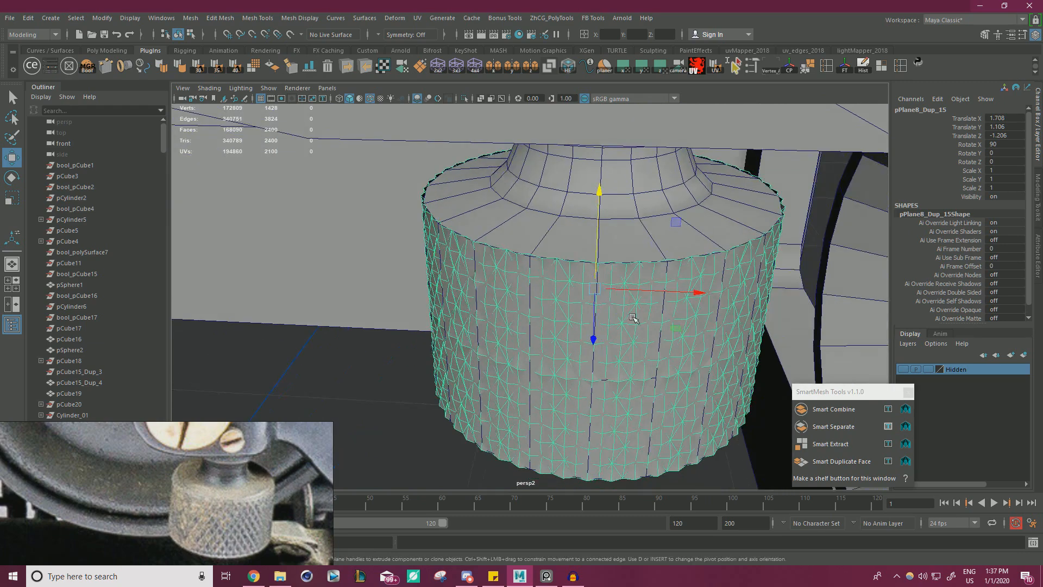
Scale the diamond ring slightly outward in X and Z so its diamonds stand proud of the knob's wall.
key(r)
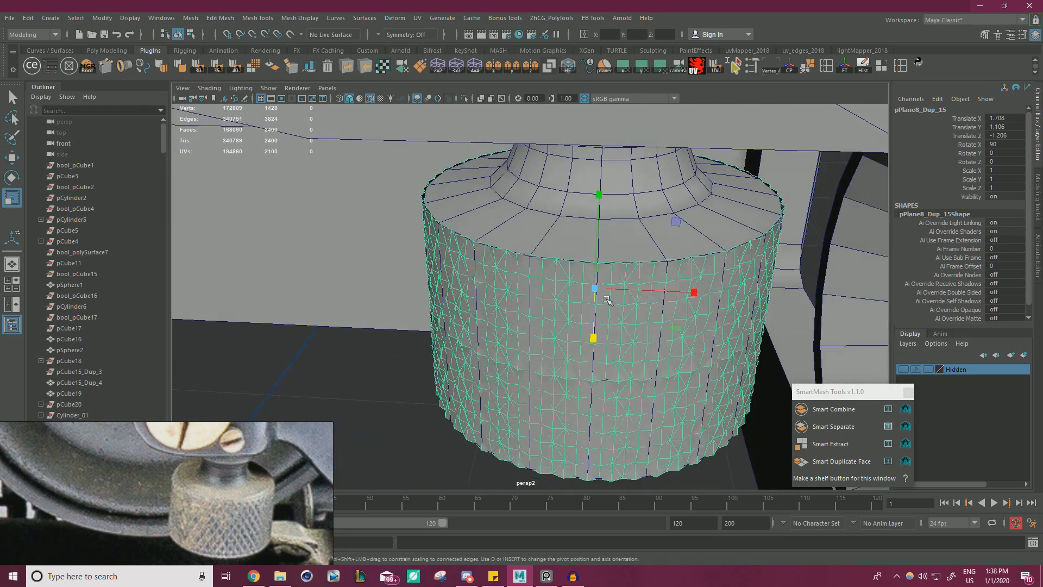
scroll(678, 324, up, 4)
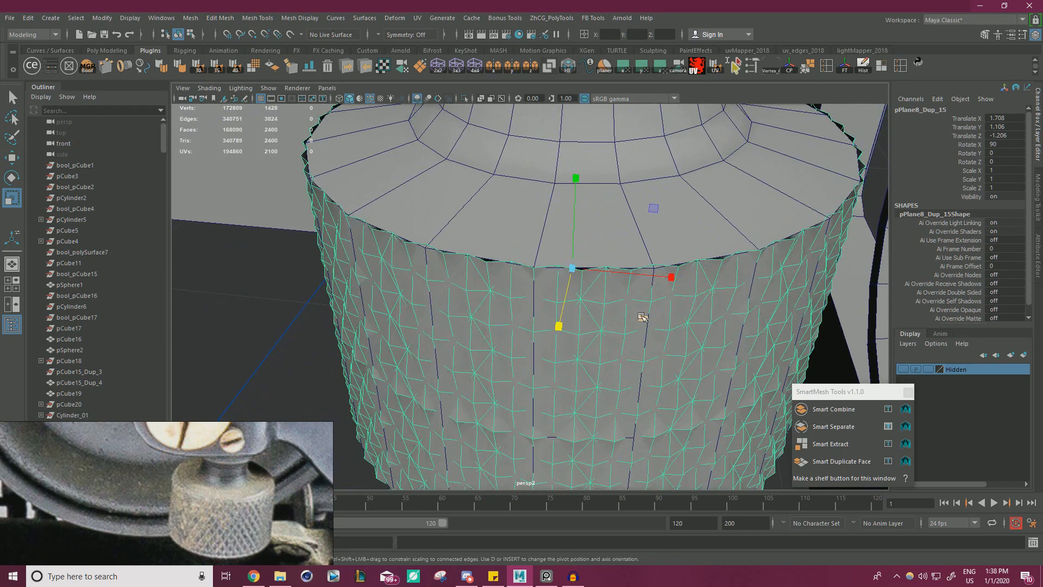
scroll(643, 317, up, 2)
middle_drag(641, 317, 640, 317)
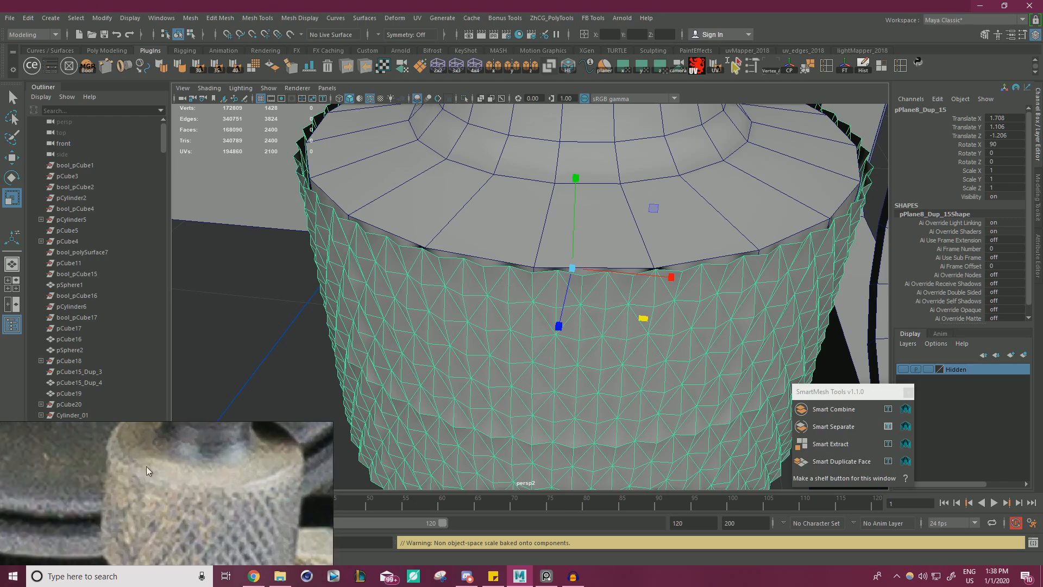
Isolate the diamond ring and merge all its vertices to weld the seam.
click(465, 99)
alt+drag(618, 326, 625, 304)
right_drag(629, 252, 628, 222)
double_click(617, 250)
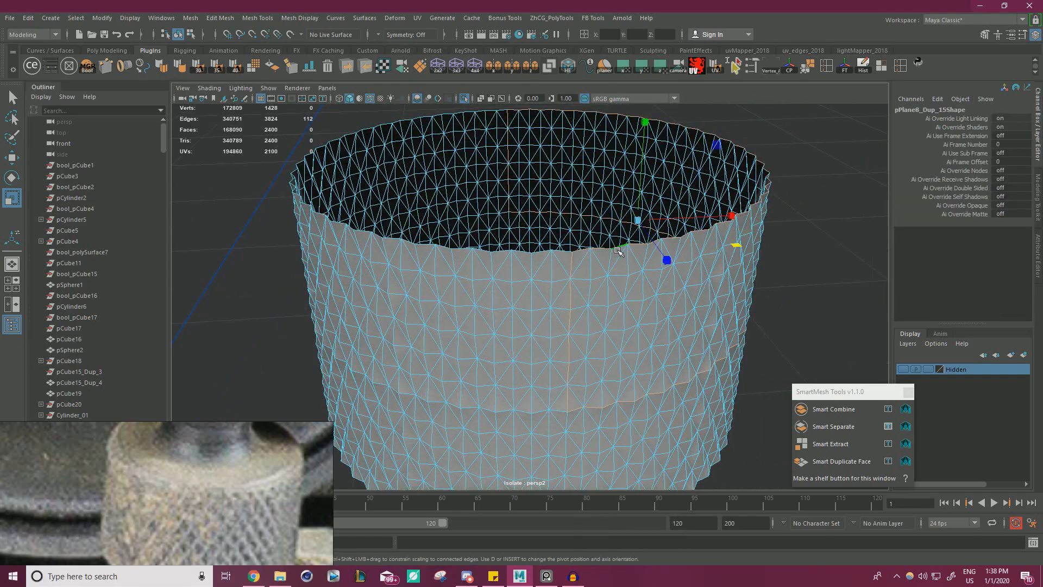
right_drag(603, 306, 590, 312)
right_drag(548, 258, 545, 259)
alt+right_drag(586, 303, 373, 375)
drag(407, 424, 700, 180)
shift+right_drag(643, 228, 693, 173)
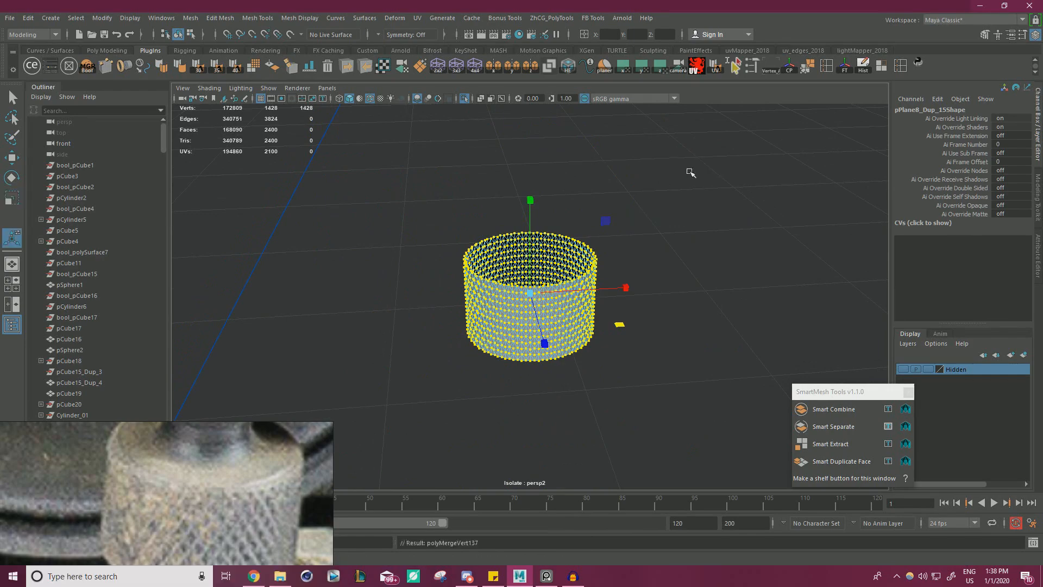
Fill the open border loops at both ends of the diamond ring with cap faces.
scroll(553, 252, up, 6)
double_click(546, 247)
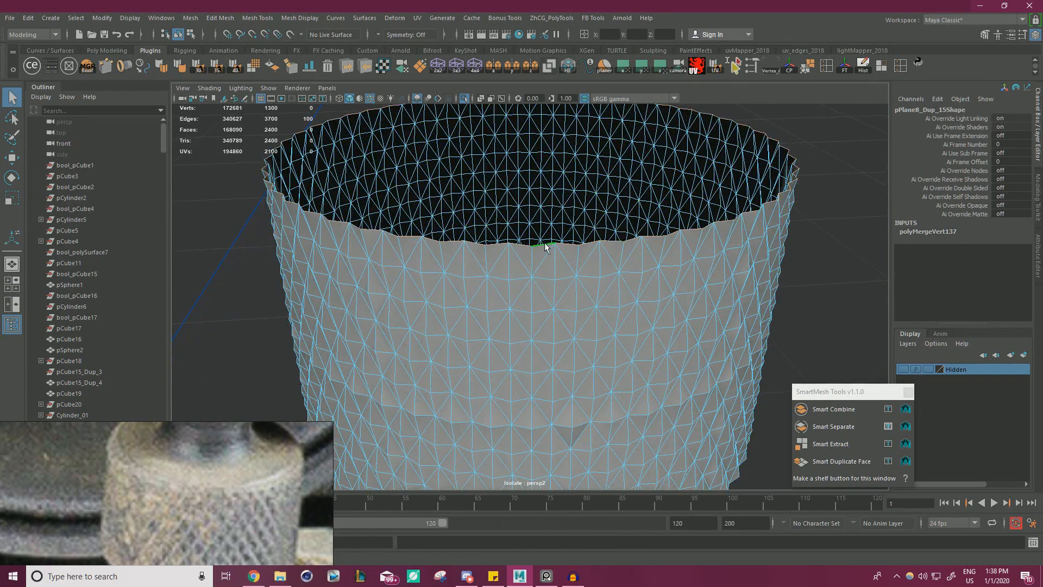
key(w)
shift+right_drag(827, 257, 818, 400)
alt+drag(543, 392, 547, 324)
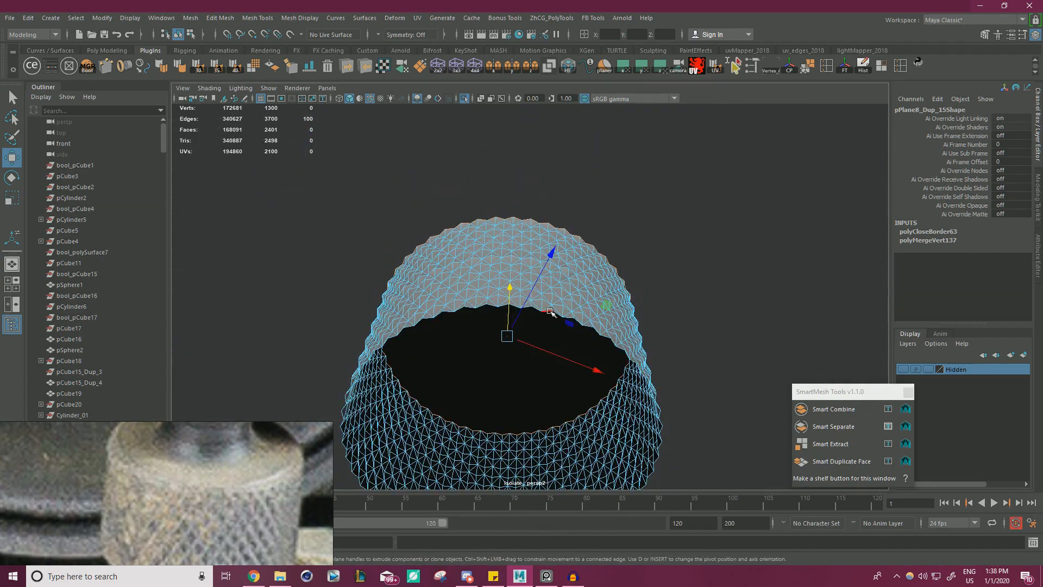
double_click(550, 311)
key(g)
Poke the two end cap faces so each fans into triangles from a centre vertex, and return to object selection.
right_drag(516, 263, 518, 301)
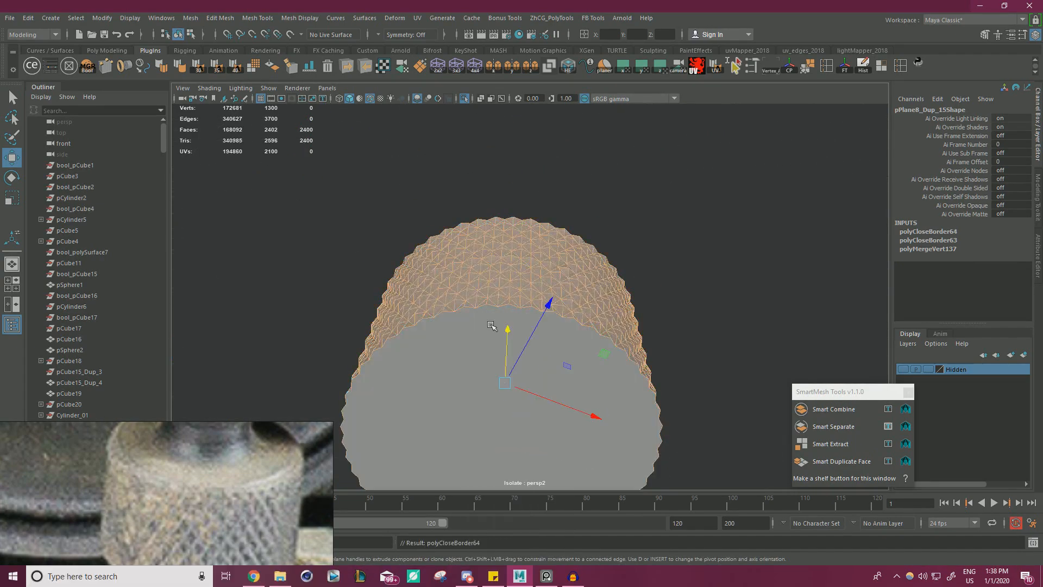
click(490, 324)
alt+drag(491, 326, 510, 415)
shift+click(568, 235)
shift+right_drag(727, 242, 762, 227)
right_drag(561, 223, 625, 199)
key(q)
click(680, 233)
alt+drag(680, 233, 671, 190)
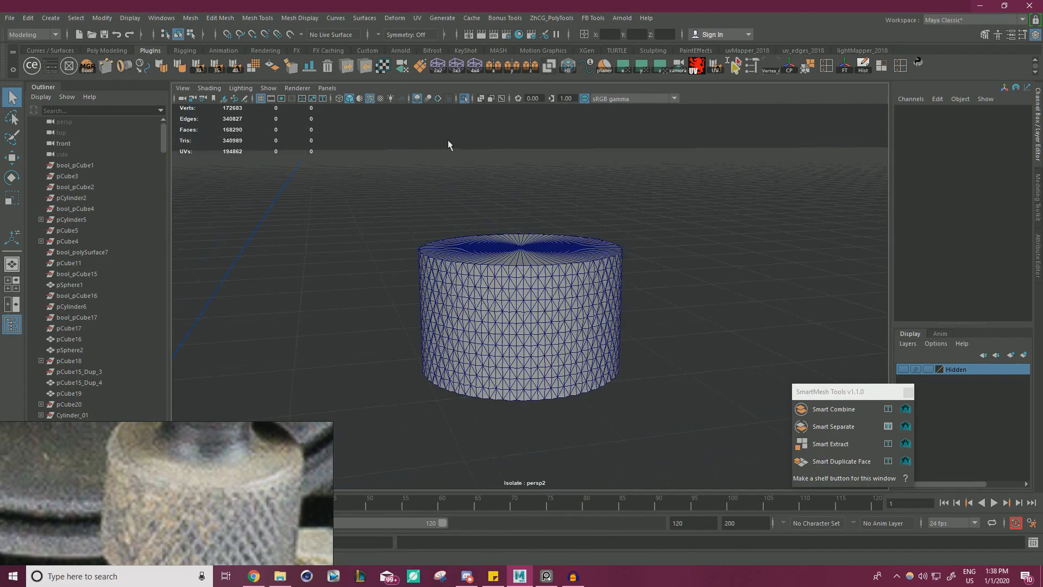
End the isolation to show the capped knurled ring together with the rest of the typewriter.
click(465, 98)
alt+drag(553, 272, 543, 256)
scroll(536, 266, up, 4)
Try sliding the knurled ring down in Y off the original knob, and undo the moves.
click(519, 298)
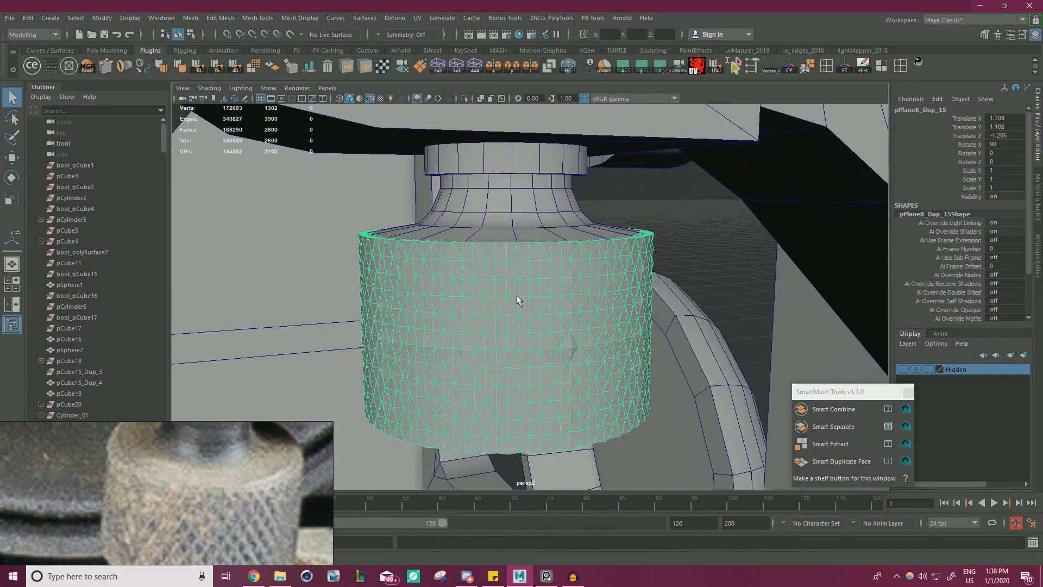
key(w)
drag(505, 211, 567, 270)
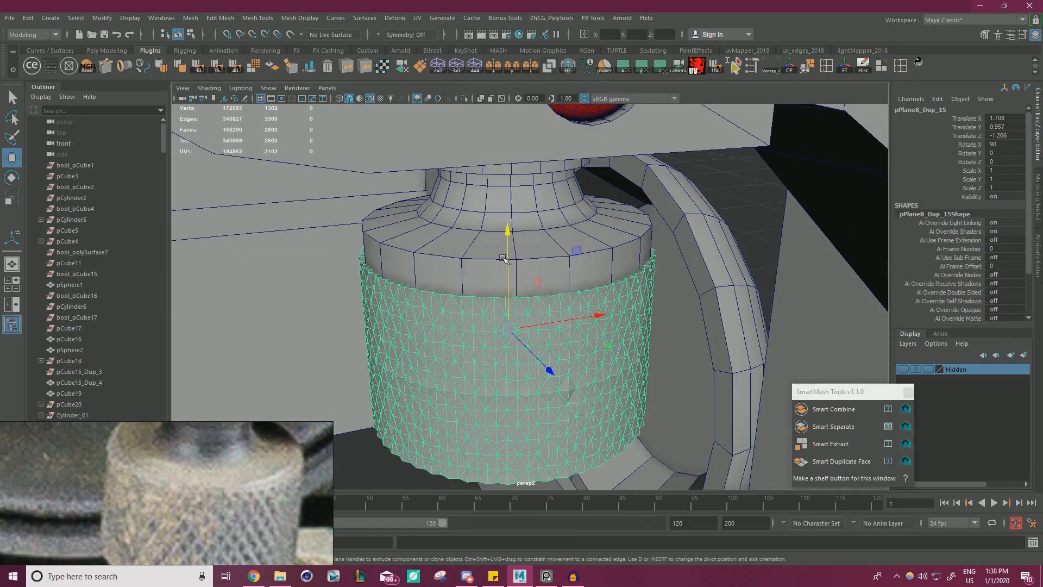
drag(503, 259, 503, 373)
key(ctrl+z)
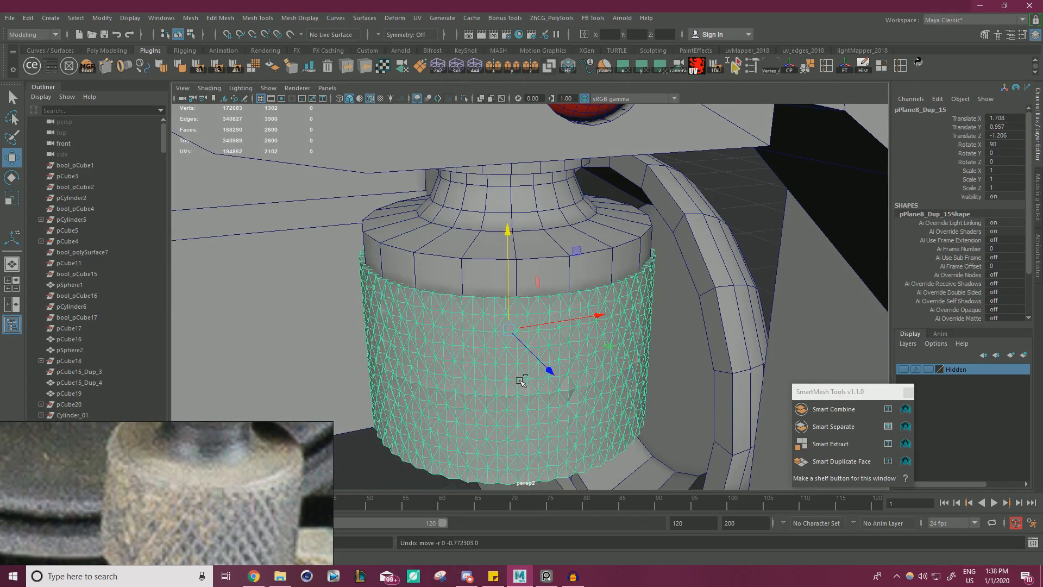
key(ctrl+z)
Put the original knob cylinder inside the ring into vertex editing and display the scene in wireframe.
click(555, 245)
right_drag(568, 237, 517, 237)
scroll(510, 271, down, 3)
alt+drag(507, 289, 457, 271)
scroll(457, 270, down, 2)
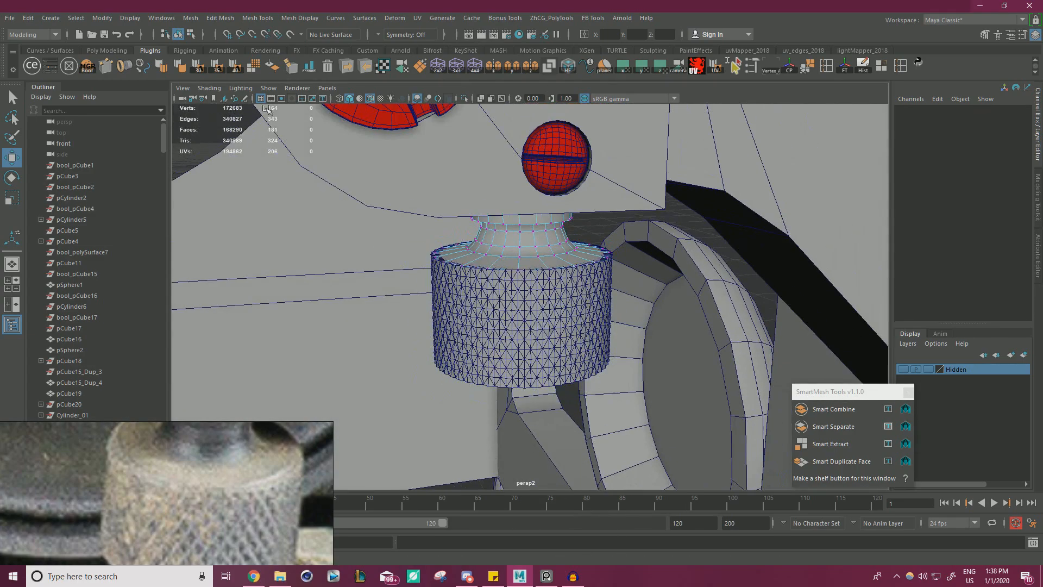
click(338, 98)
alt+drag(424, 216, 403, 207)
Try raising the original knob's bottom vertices to just below its upper rim, and undo the move.
drag(622, 400, 622, 401)
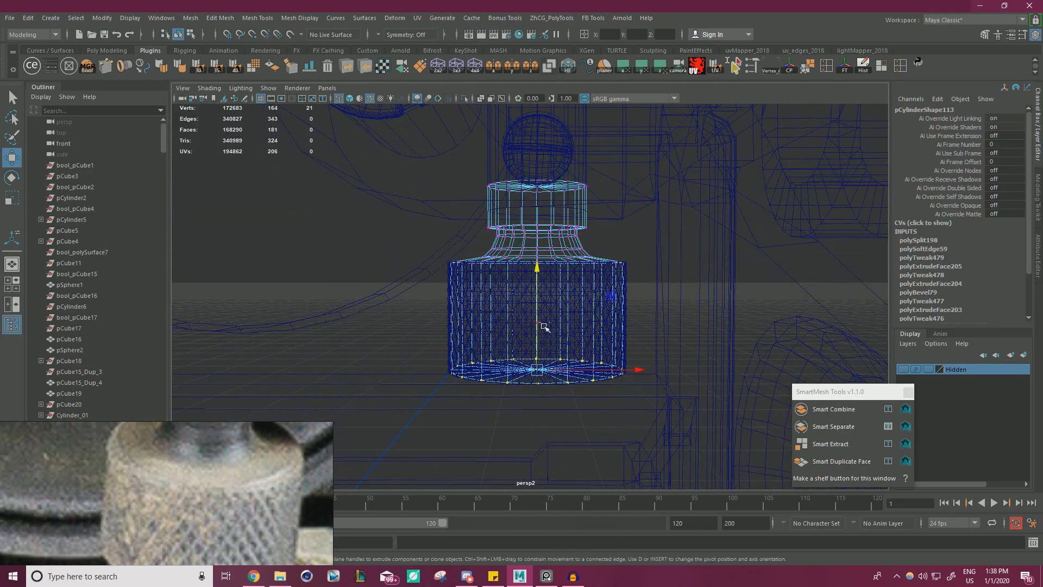
drag(537, 315, 536, 216)
scroll(489, 251, up, 4)
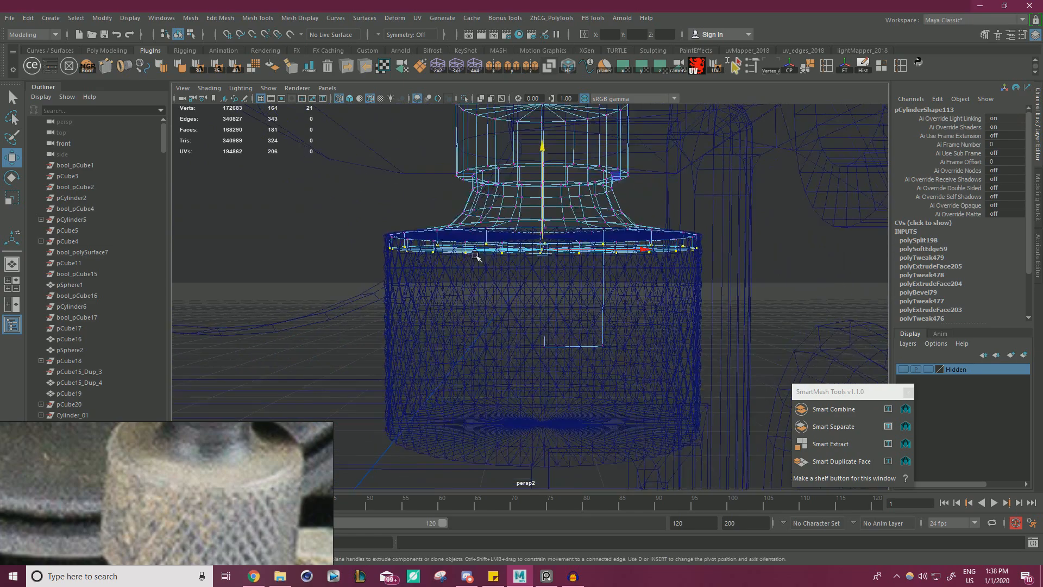
alt+middle_drag(489, 256, 555, 315)
scroll(555, 316, down, 5)
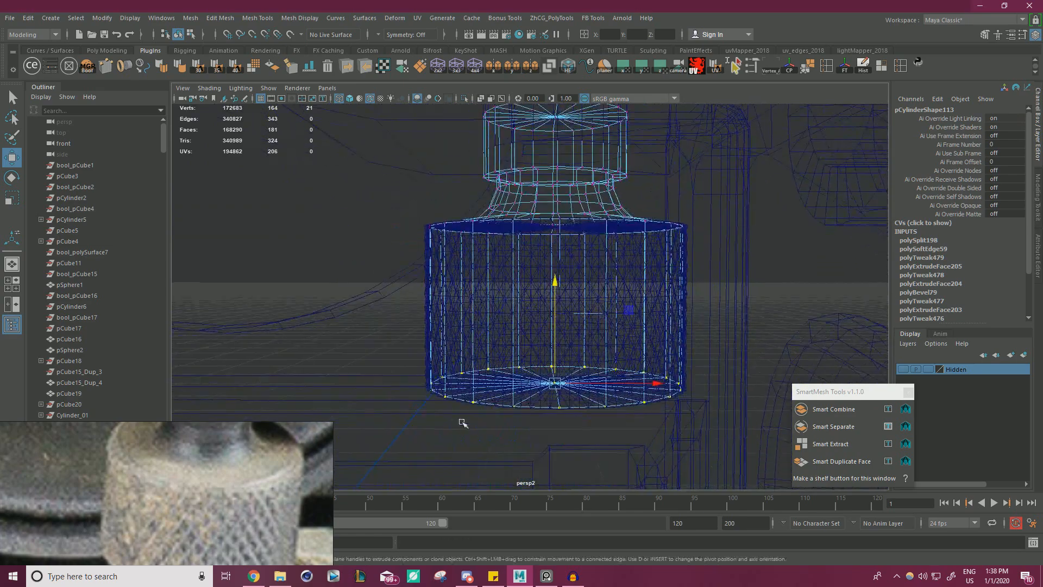
Leave vertex editing and select the original knob cylinder as a whole object.
drag(565, 385, 564, 385)
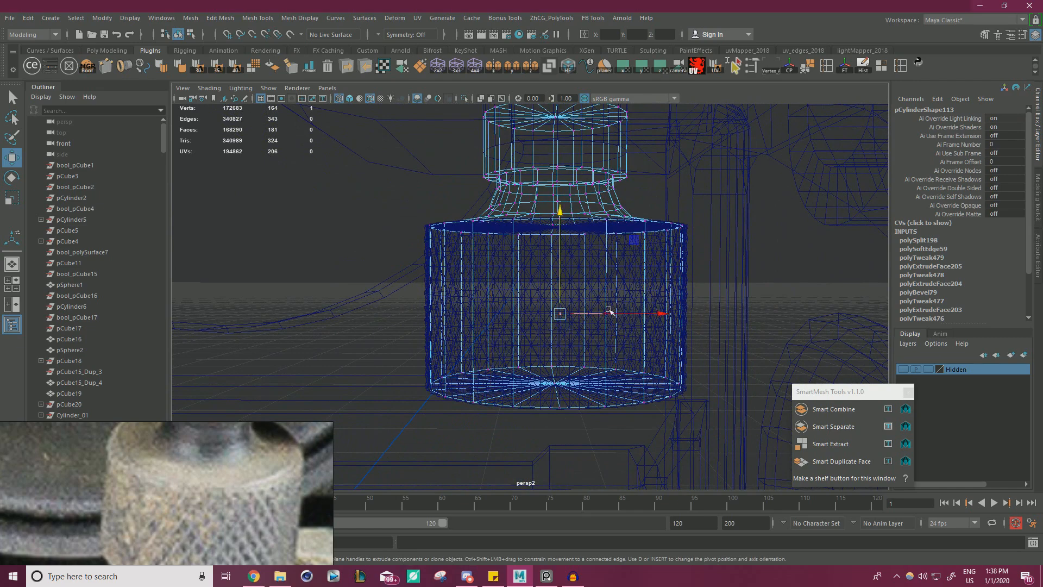
alt+drag(599, 312, 579, 326)
click(580, 326)
right_drag(574, 322, 580, 239)
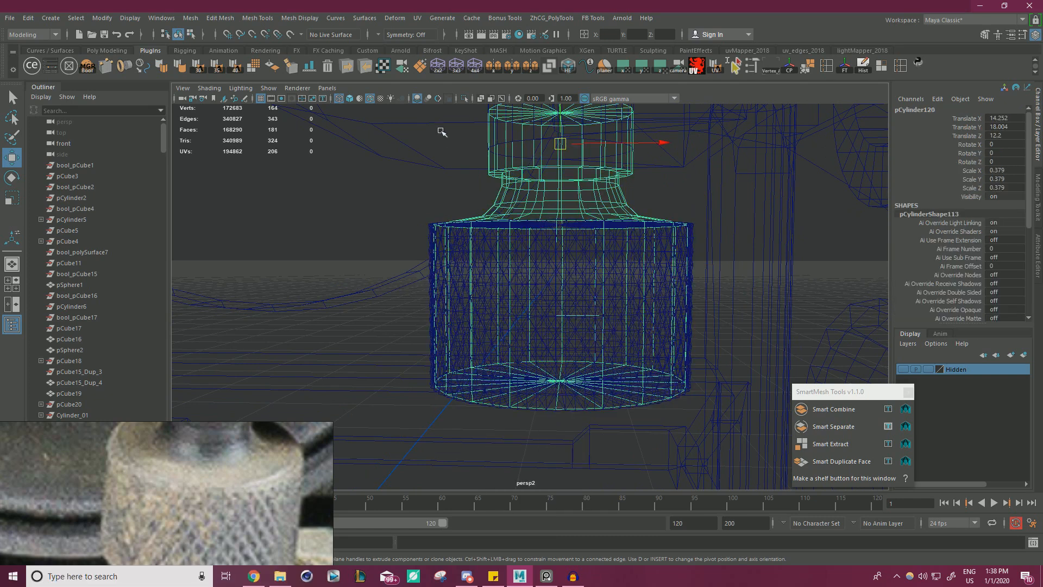
Isolate the original knob cylinder, show it shaded, and delete the stray edge on its lower body.
click(464, 98)
click(340, 98)
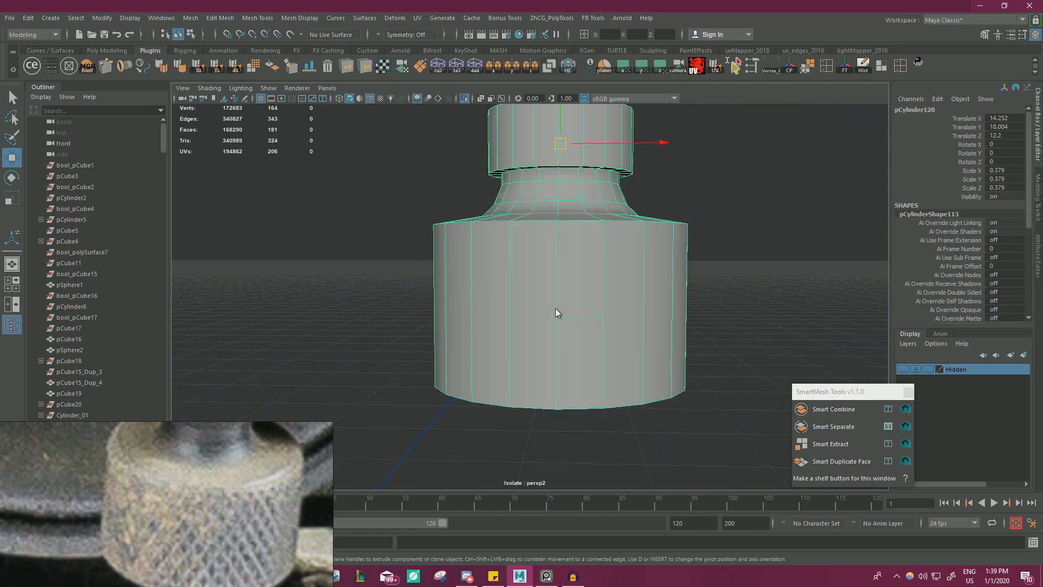
mouse_move(555, 310)
right_down()
mouse_move(556, 266)
mouse_move(505, 260)
right_up()
click(576, 314)
key(ctrl+Delete)
Raise the original knob's bottom vertices to just below its upper rim, return to object selection, and end the isolation.
drag(370, 298, 736, 426)
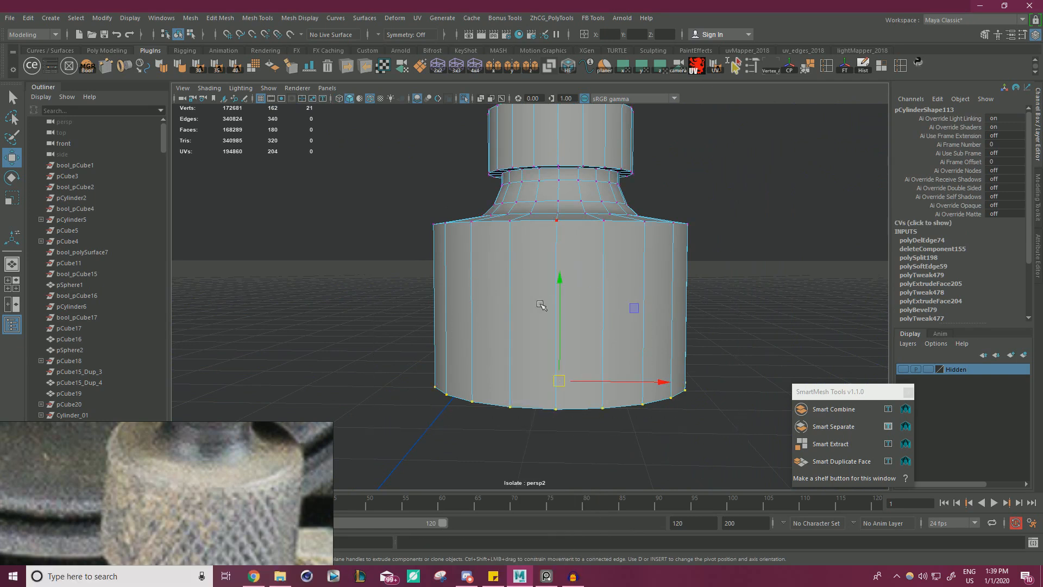
drag(559, 304, 574, 158)
right_drag(540, 234, 576, 203)
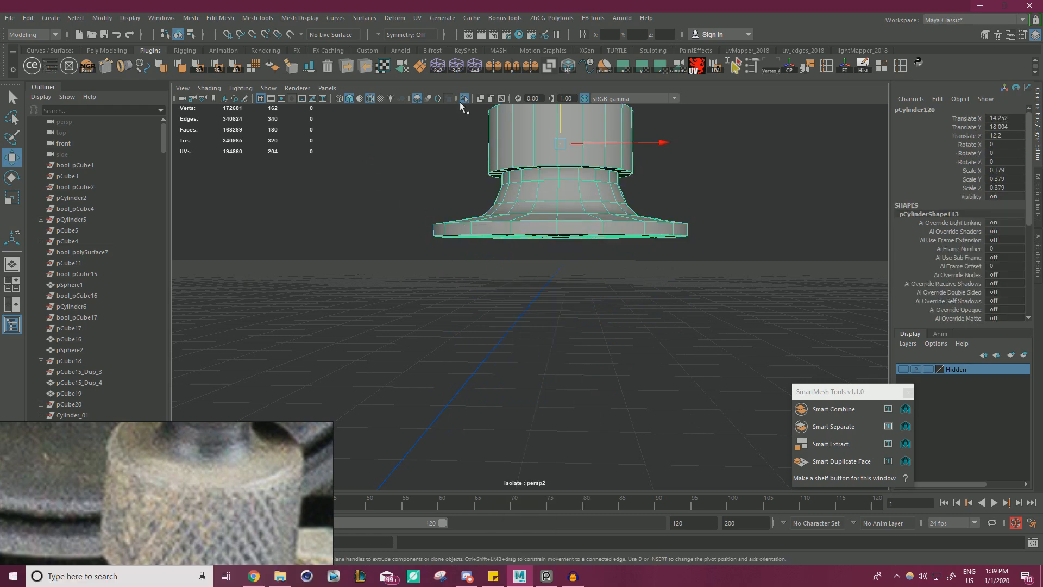
click(464, 98)
Set the knurled ring's pivot at its top centre and snap the ring up against the underside of the knob's rim.
click(578, 321)
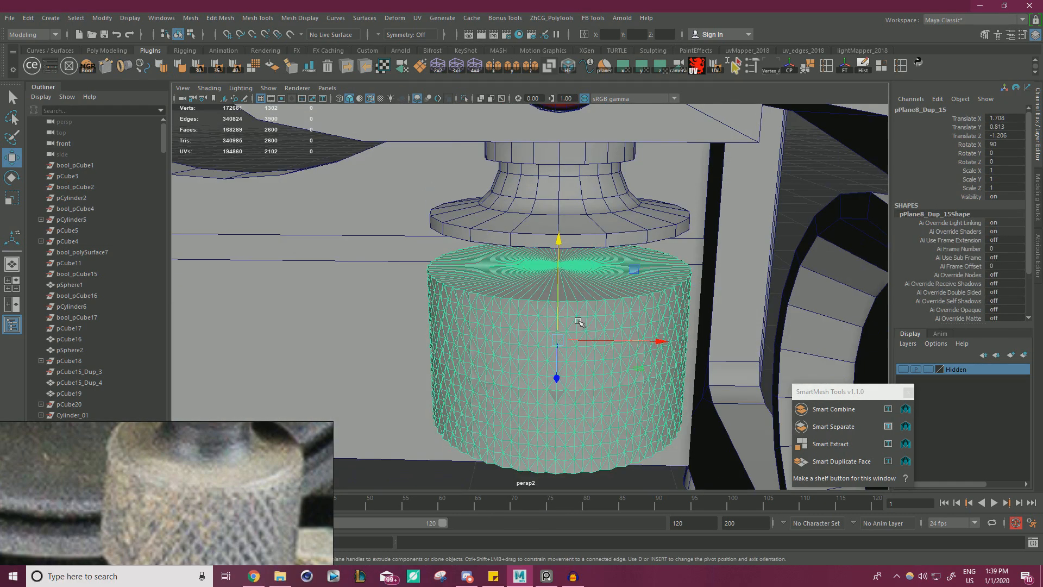
key(d)
key(v)
drag(558, 342, 560, 248)
key(r)
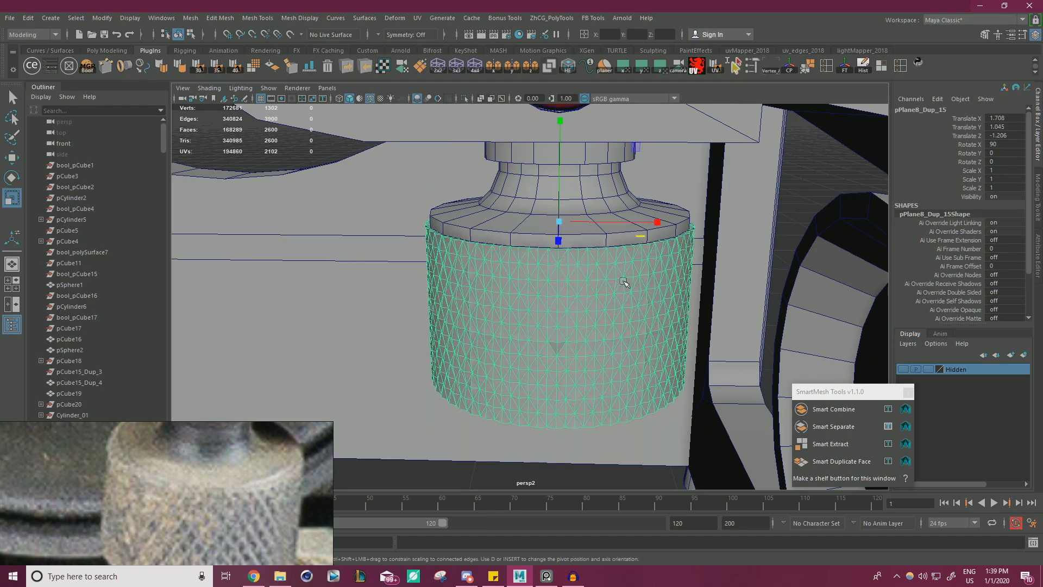
scroll(627, 281, up, 3)
Select the loop of side faces around the upper knob's rim and scale it slightly outward in X and Z.
click(618, 273)
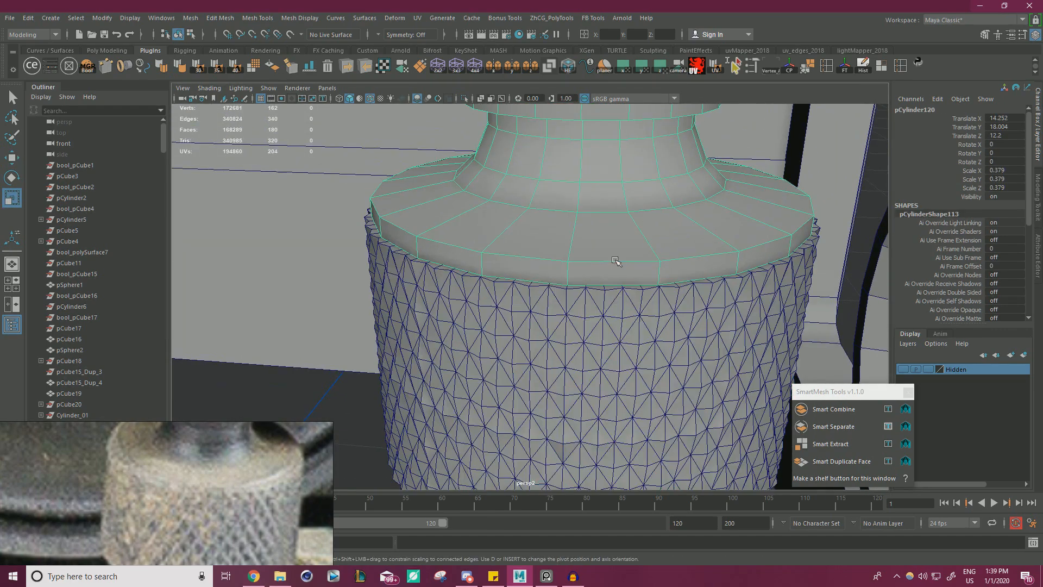
right_drag(614, 259, 618, 287)
click(526, 270)
shift+double_click(595, 280)
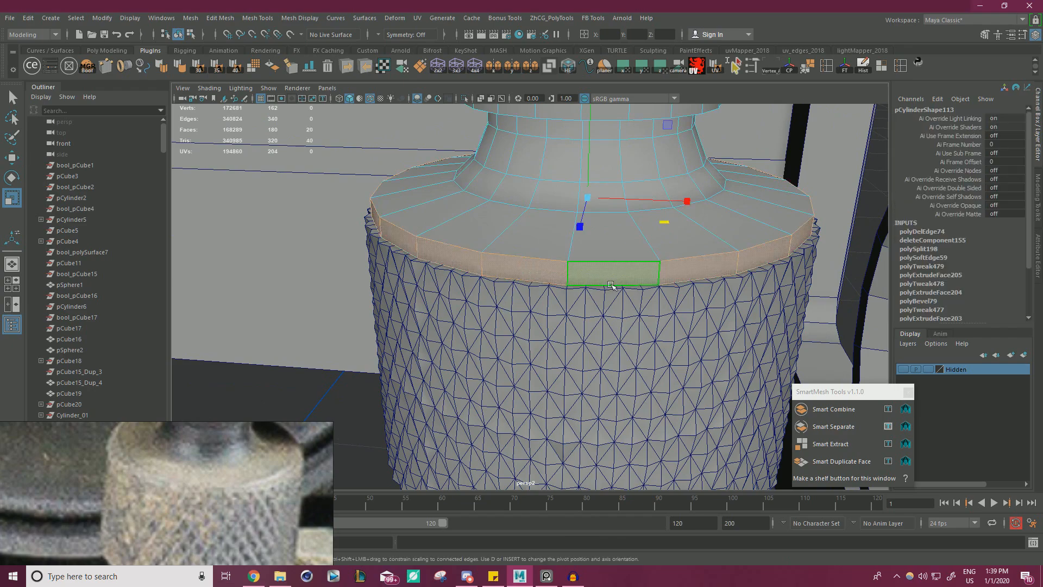
alt+drag(644, 251, 664, 297)
drag(662, 218, 672, 221)
alt+drag(617, 266, 598, 182)
Fine-tune the rim faces' width in X and Z against the reference photo, return to object selection, and deselect the knob.
scroll(364, 233, down, 6)
alt+drag(514, 239, 446, 368)
scroll(184, 477, down, 4)
middle_drag(205, 477, 221, 457)
scroll(218, 459, up, 1)
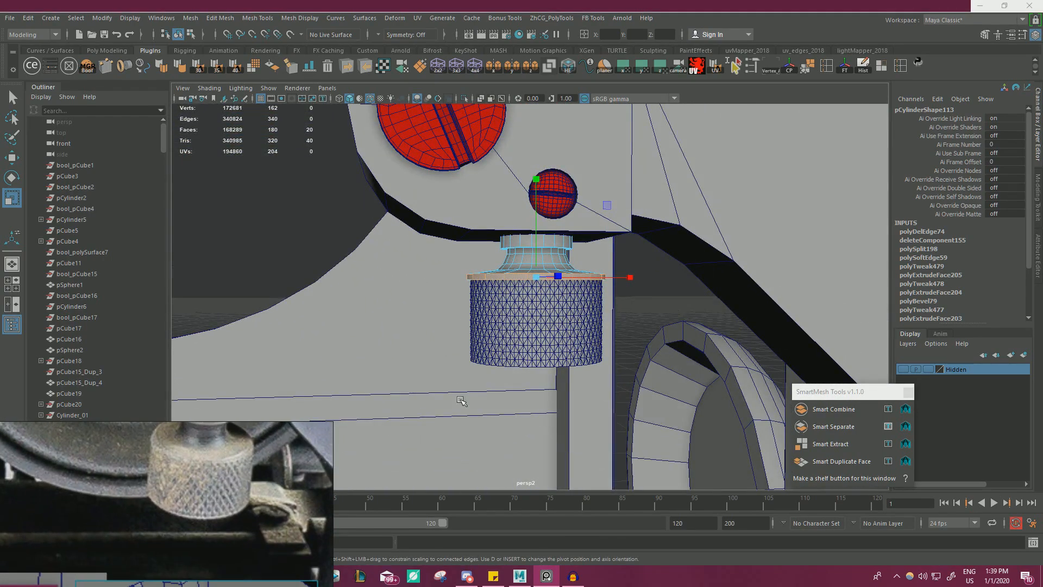
alt+drag(461, 401, 457, 348)
alt+middle_drag(539, 386, 542, 330)
scroll(543, 330, up, 2)
alt+drag(542, 330, 505, 410)
drag(600, 273, 599, 268)
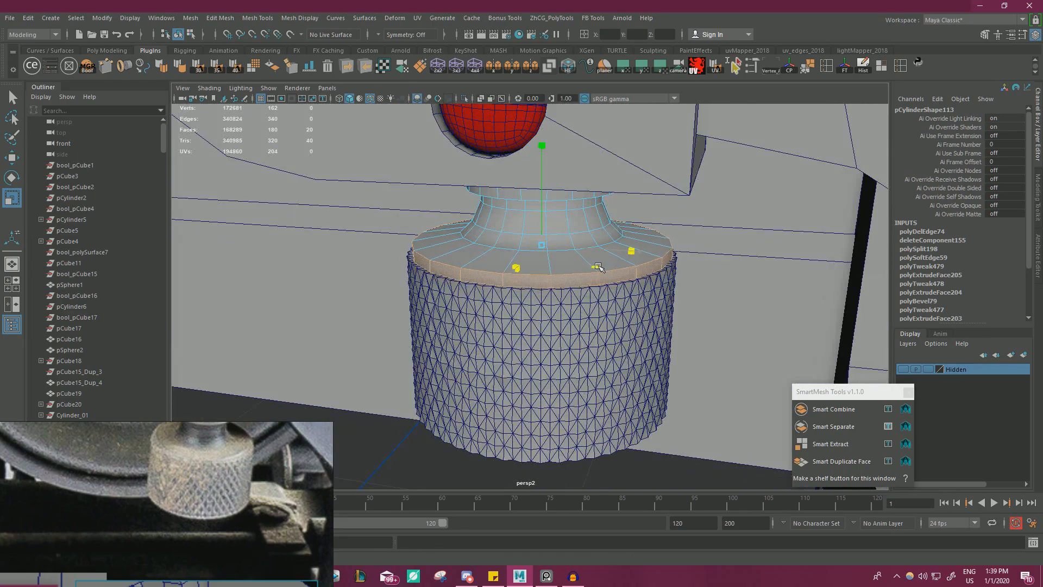
right_drag(572, 263, 598, 243)
scroll(543, 271, down, 12)
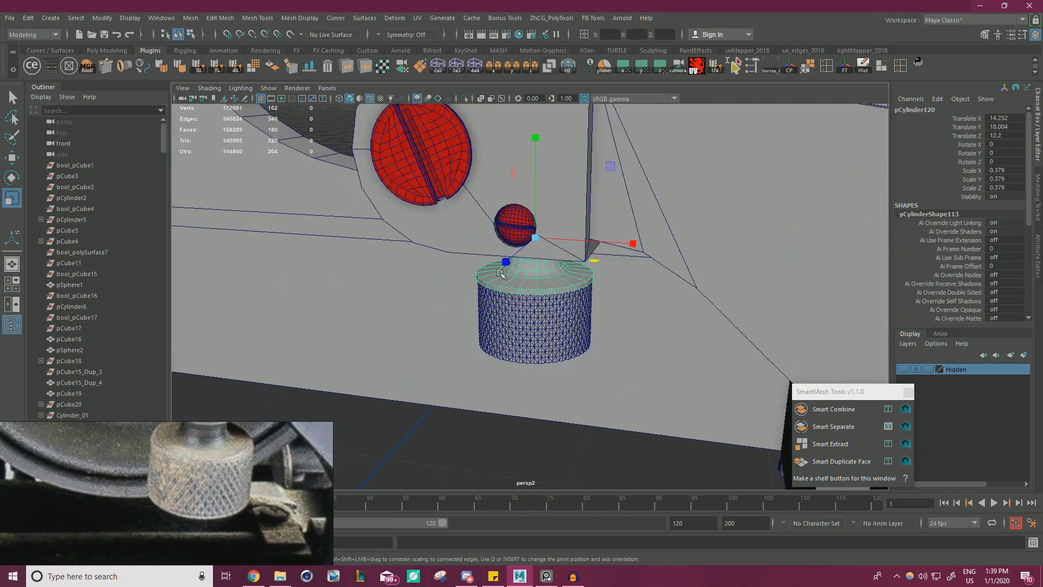
click(421, 368)
Duplicate the loop of side faces around the upper knob's rim as a separate mesh with Smart Duplicate Face.
alt+drag(400, 375, 536, 178)
scroll(538, 365, up, 10)
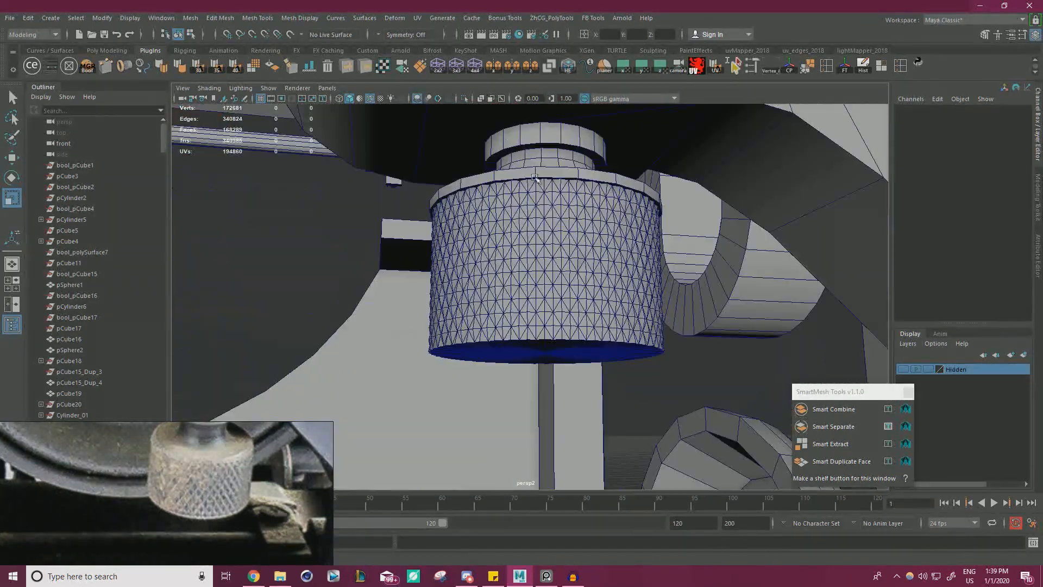
click(536, 178)
alt+drag(514, 401, 575, 263)
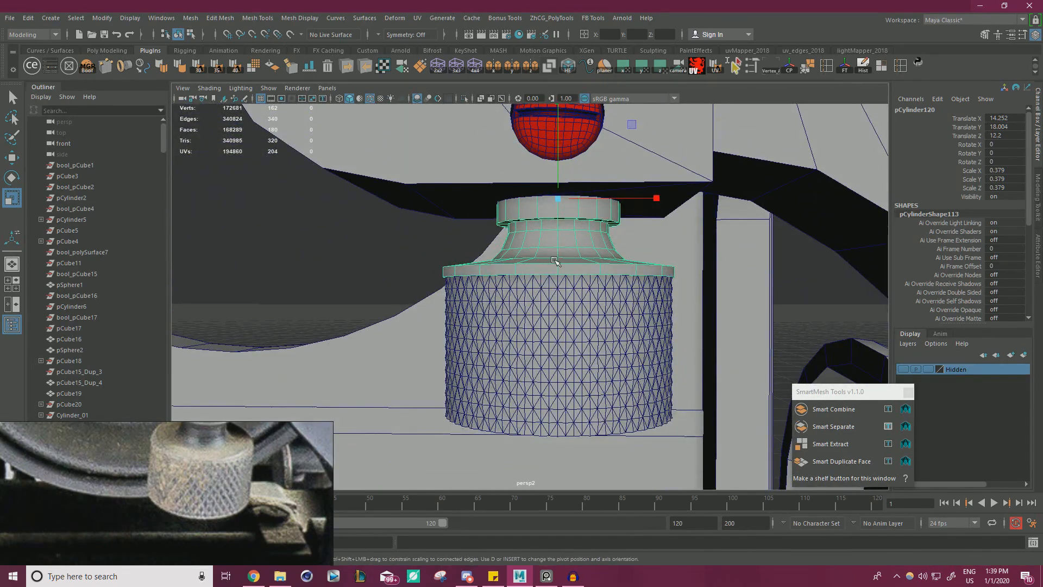
right_drag(555, 261, 553, 289)
click(521, 269)
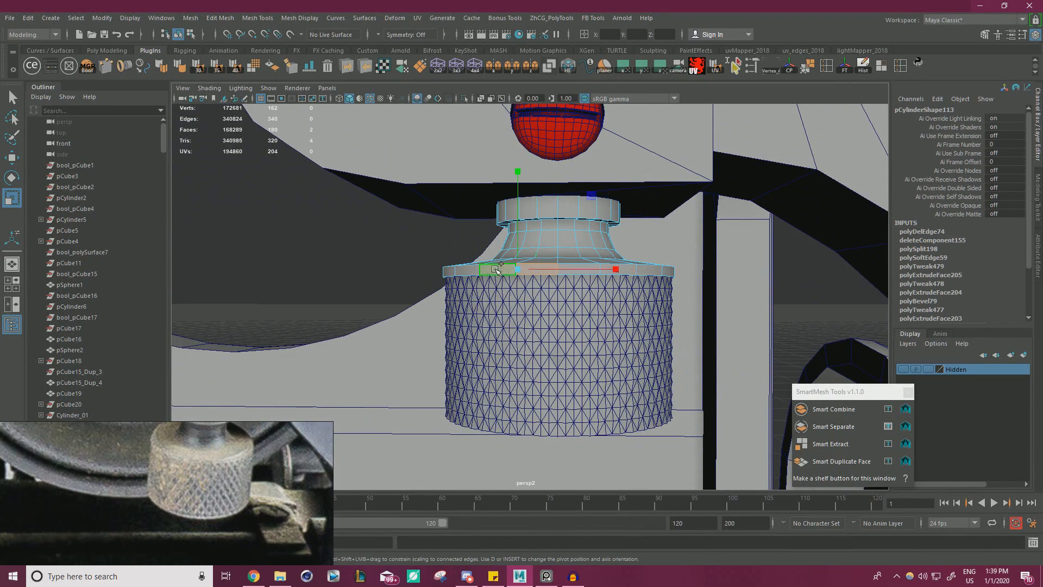
click(847, 465)
key(w)
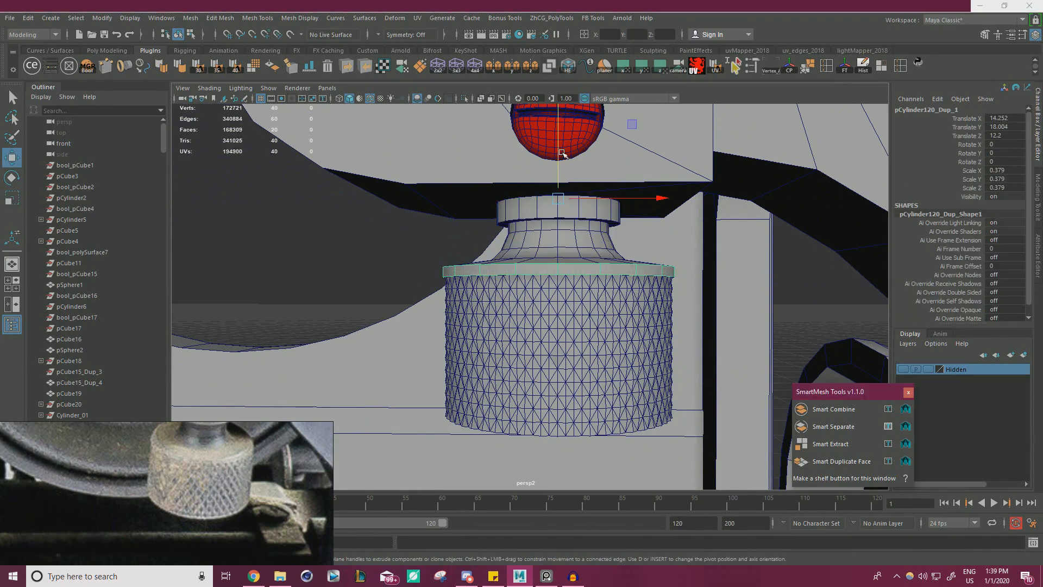
Move the duplicated rim band down below the knurled ring, to a Translate Y of 16.722.
drag(559, 150, 581, 364)
alt+middle_drag(582, 364, 572, 198)
alt+drag(571, 199, 600, 321)
alt+right_drag(600, 321, 666, 432)
alt+middle_drag(665, 432, 650, 342)
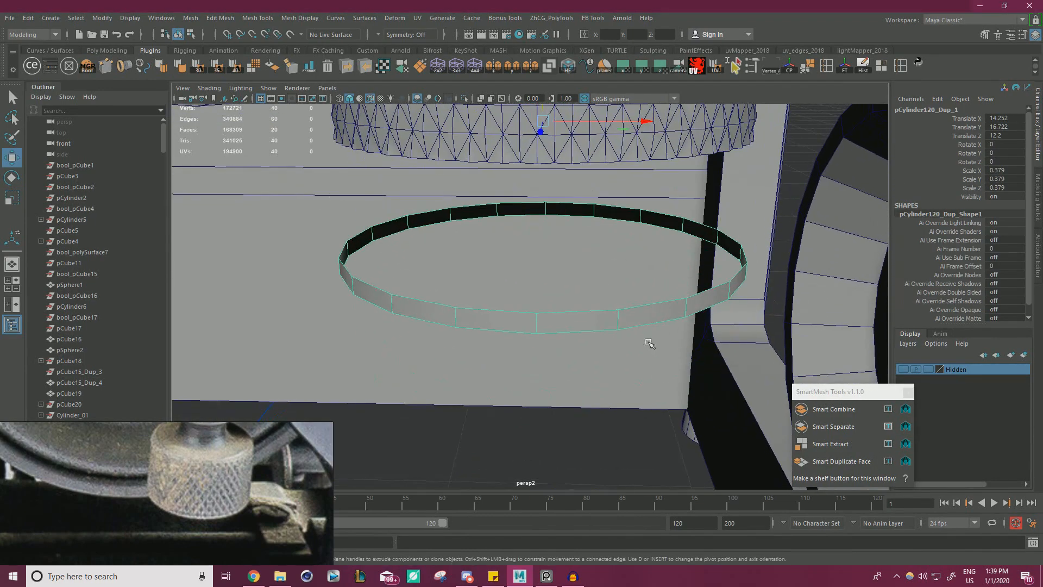
Select the band's upper and lower border edge loops, fill both openings with faces, and return to object selection.
right_drag(645, 323, 643, 299)
double_click(643, 298)
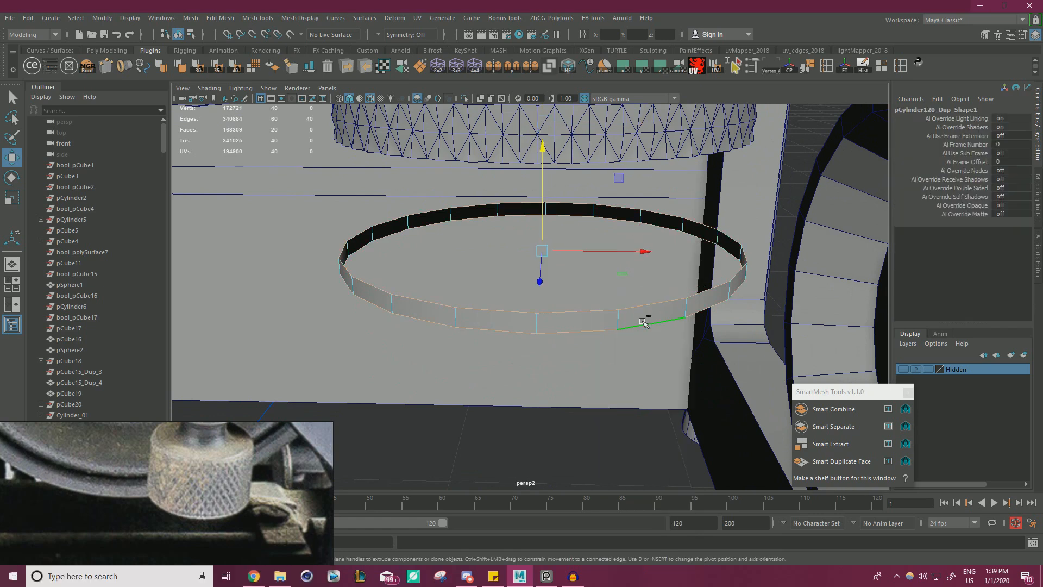
shift+right_click(647, 314)
shift+right_drag(645, 348, 624, 455)
right_drag(581, 297, 650, 275)
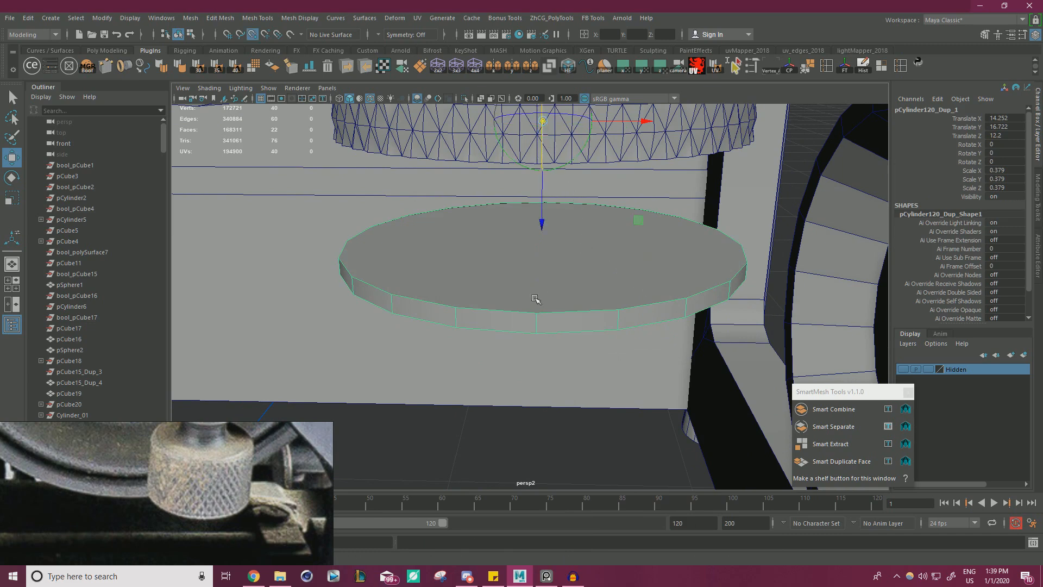
Reposition the capped disc's pivot and snap the disc up to the knurled ring's bottom, at a Translate Y of 17.11.
key(d)
alt+drag(604, 188, 597, 226)
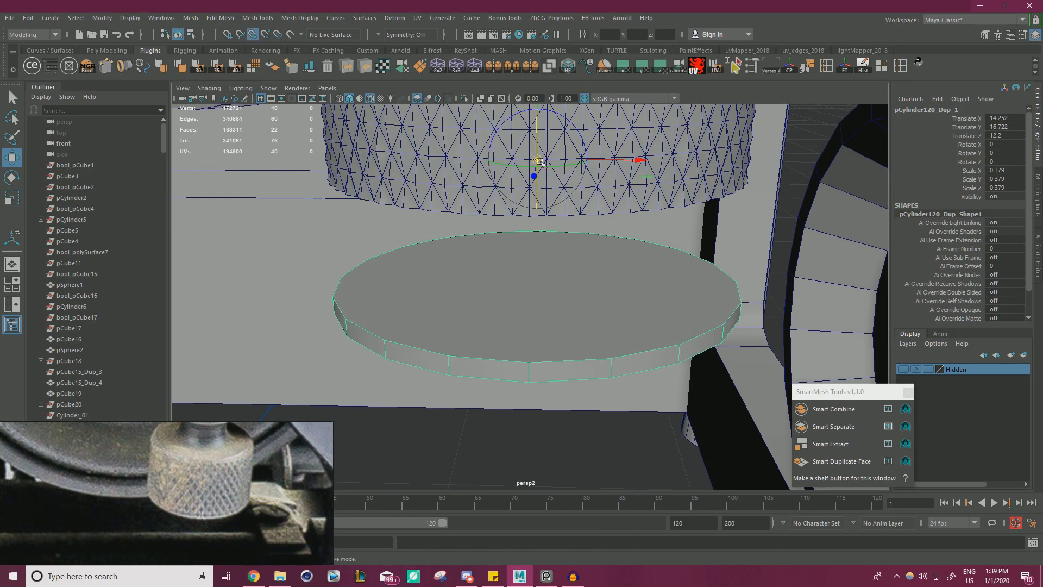
drag(540, 162, 534, 218)
key(v)
alt+drag(591, 242, 632, 179)
Undo a trial scaling of the bottom disc, centre its pivot, and freeze its transformations.
key(r)
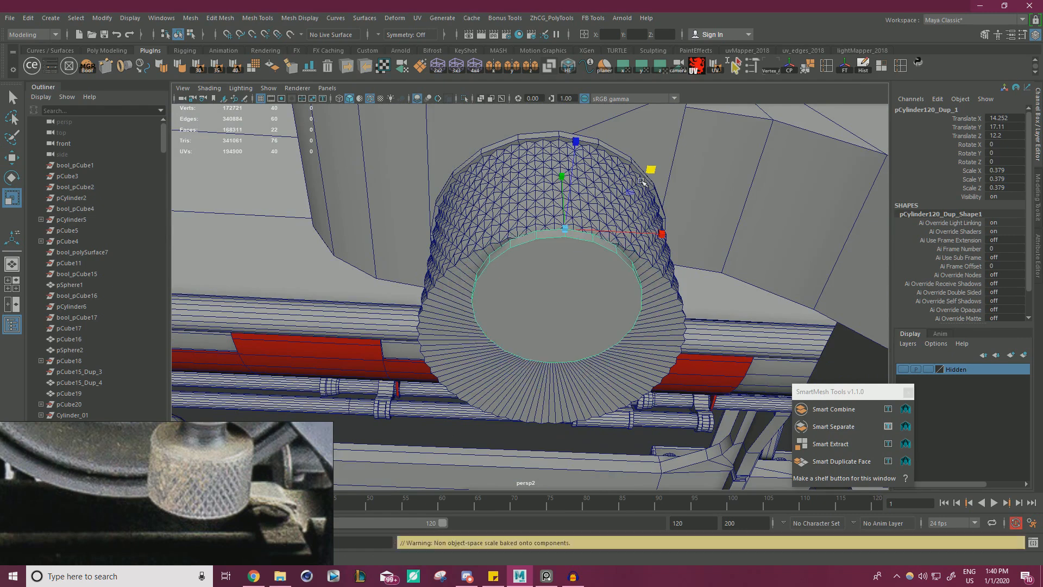
key(ctrl+z)
click(791, 70)
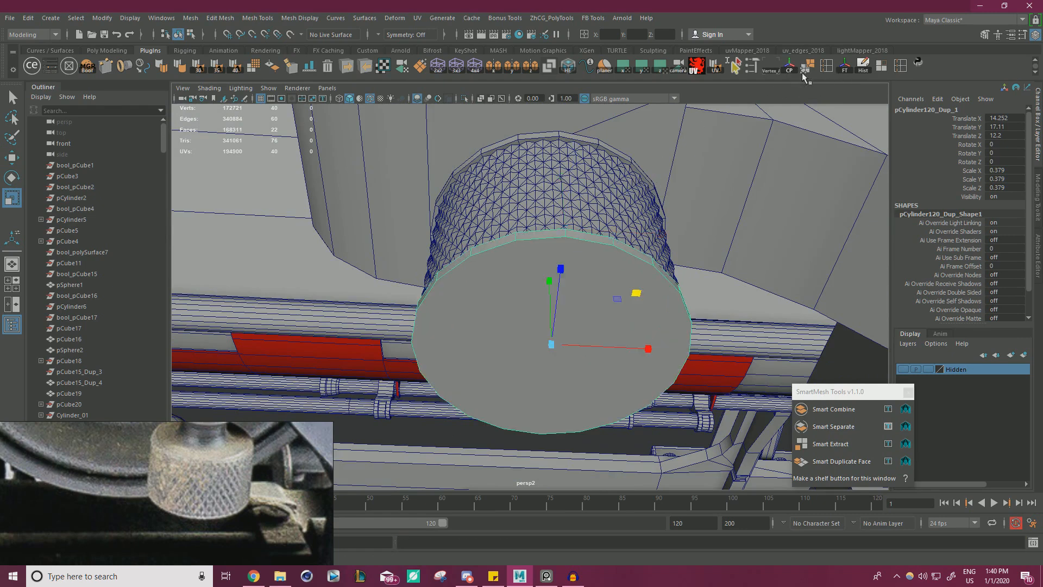
click(850, 72)
Scale the bottom disc in X and Z to match the upper rim, slightly overhanging the knurled ring, and deselect it.
drag(636, 296, 662, 268)
alt+right_drag(662, 268, 304, 291)
alt+drag(304, 290, 419, 333)
alt+right_drag(419, 333, 698, 345)
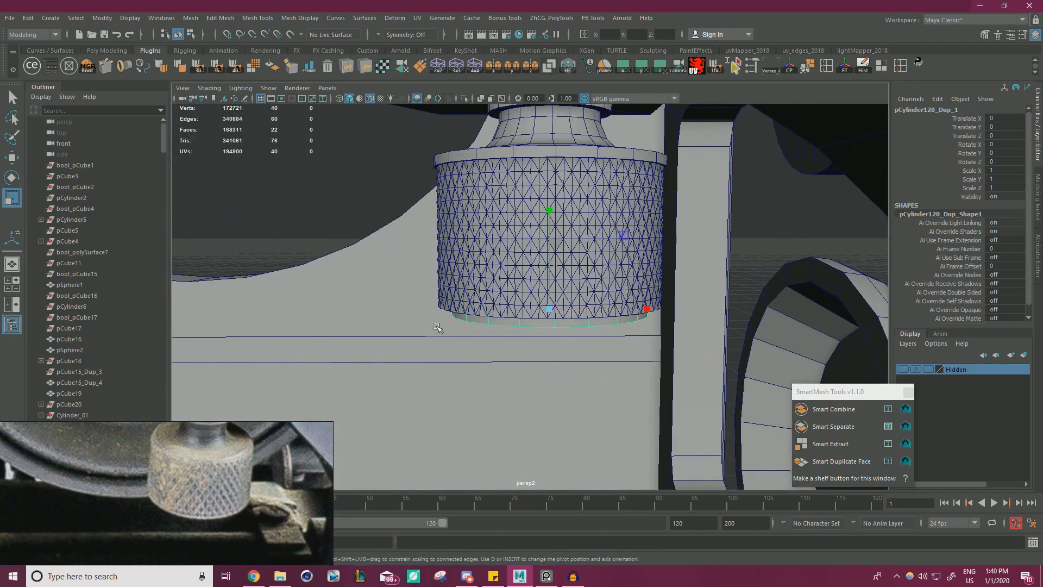
alt+drag(541, 313, 600, 249)
drag(634, 301, 696, 294)
alt+right_drag(696, 293, 282, 299)
alt+drag(586, 277, 552, 321)
alt+right_drag(552, 321, 820, 277)
click(820, 278)
Combine the upper knob part and the bottom disc into one mesh.
alt+drag(820, 278, 627, 272)
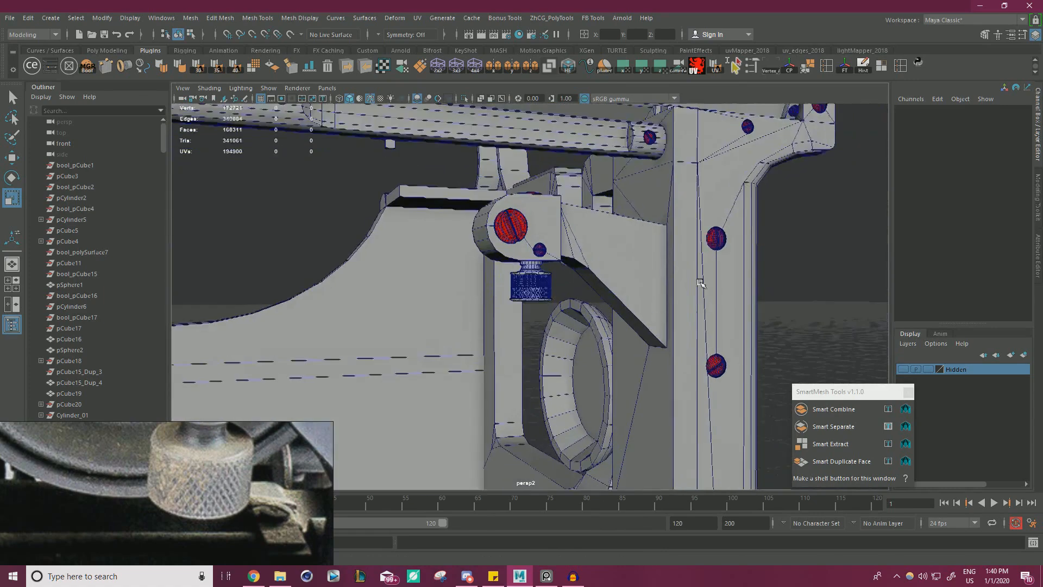
alt+right_drag(467, 288, 641, 296)
alt+drag(641, 296, 569, 281)
alt+middle_drag(568, 282, 565, 319)
alt+right_drag(565, 319, 614, 321)
click(532, 239)
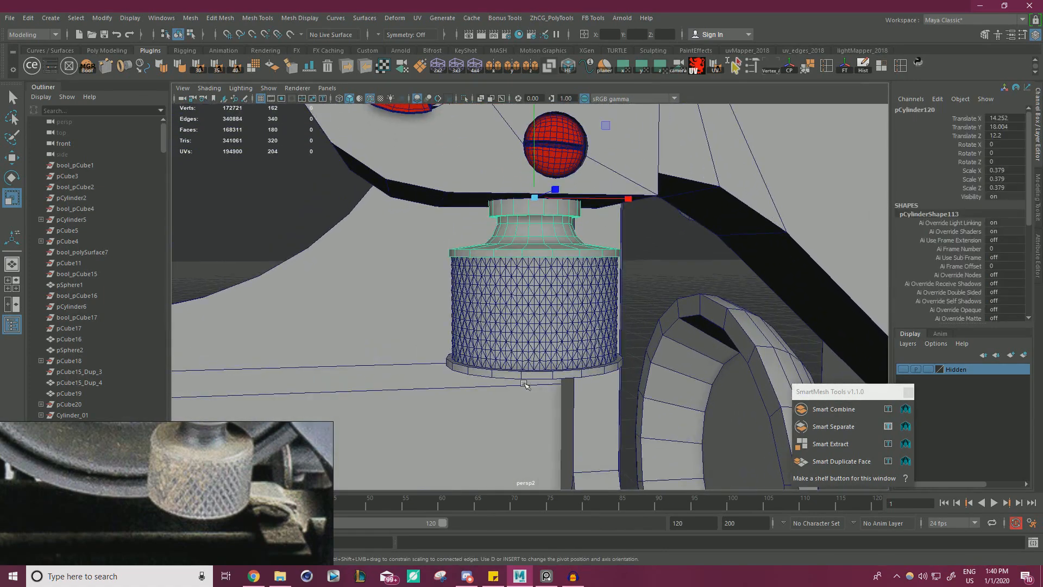
shift+click(524, 374)
key(w)
click(191, 20)
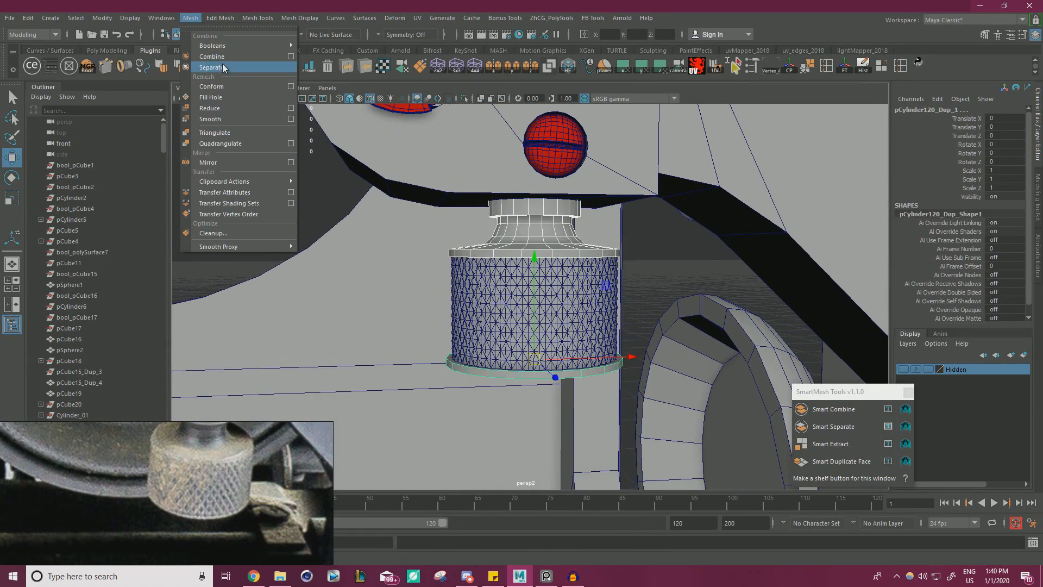
click(220, 57)
alt+right_drag(478, 212, 304, 218)
alt+drag(304, 219, 375, 253)
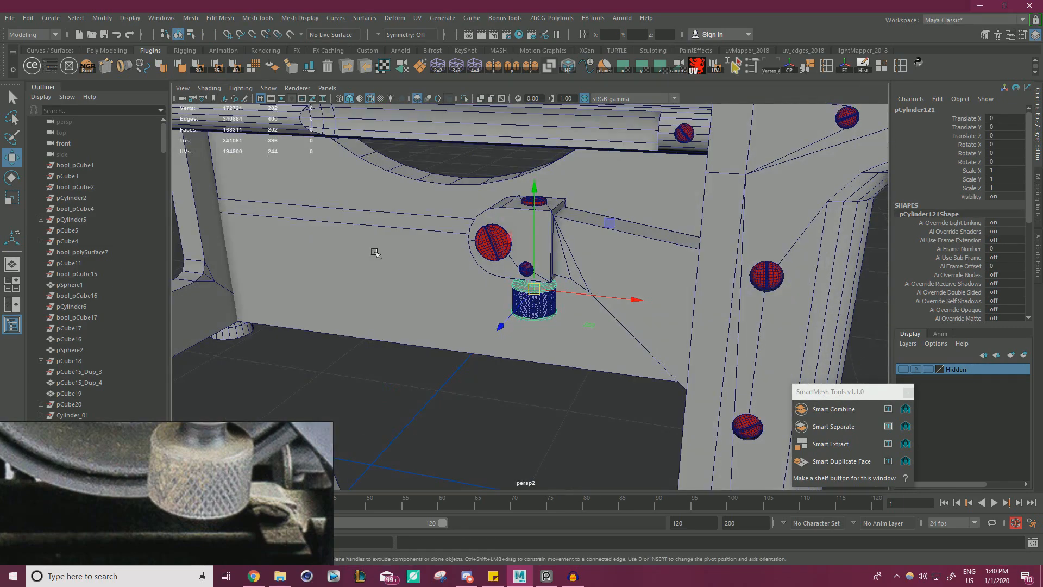
Deselect the combined knob mesh and save the scene.
click(407, 416)
alt+drag(408, 416, 472, 332)
alt+right_drag(473, 333, 342, 317)
alt+middle_drag(342, 317, 431, 314)
alt+right_drag(431, 314, 565, 320)
alt+drag(565, 320, 531, 334)
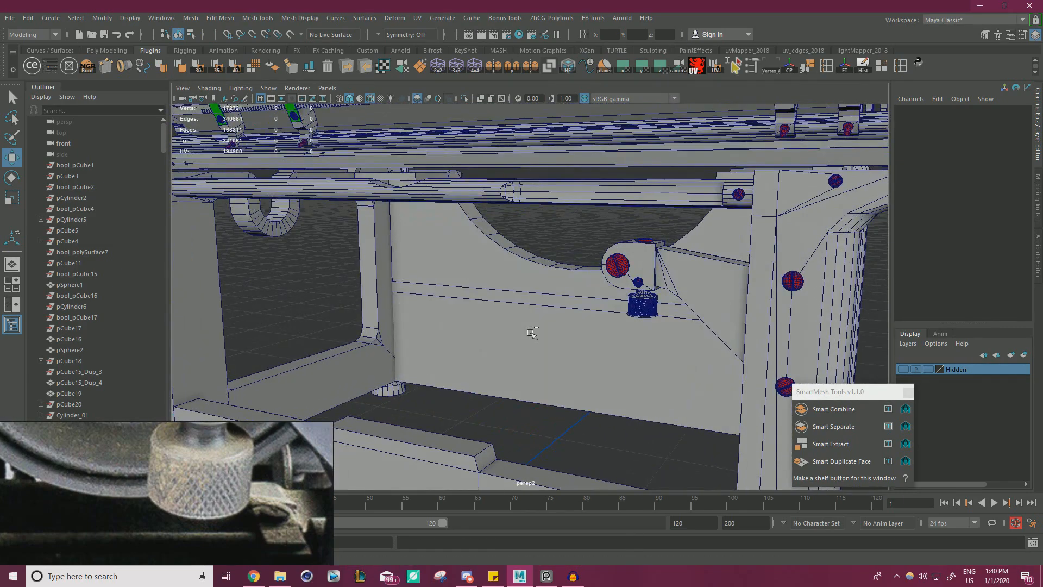
key(ctrl+s)
Examine the clamp and rear mechanism in the reference photos and compare them with the typewriter model from several angles.
scroll(224, 472, down, 4)
middle_drag(223, 472, 196, 481)
drag(333, 421, 523, 281)
middle_drag(395, 353, 369, 401)
scroll(322, 382, up, 2)
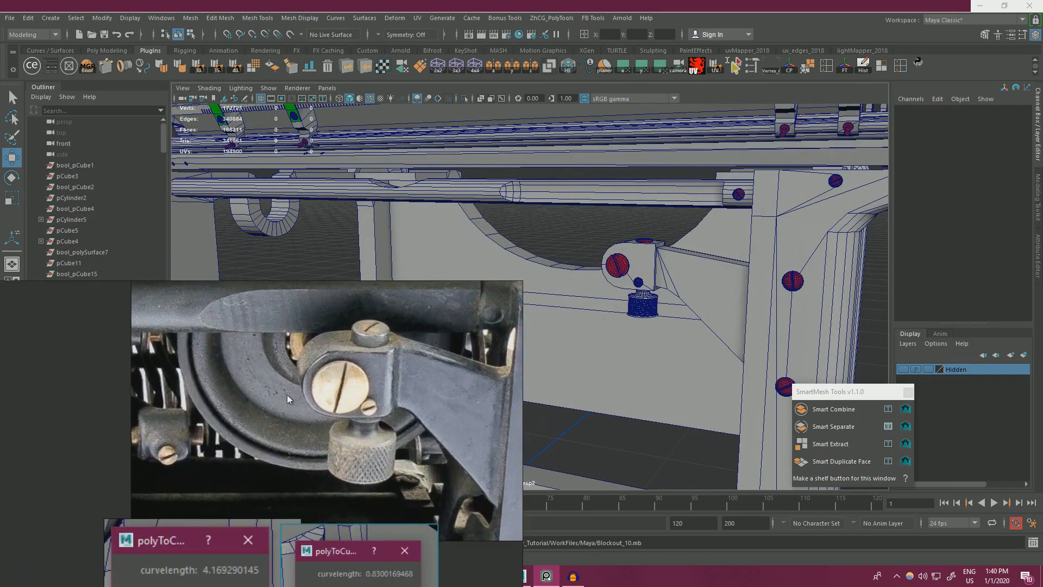
right_drag(359, 369, 328, 327)
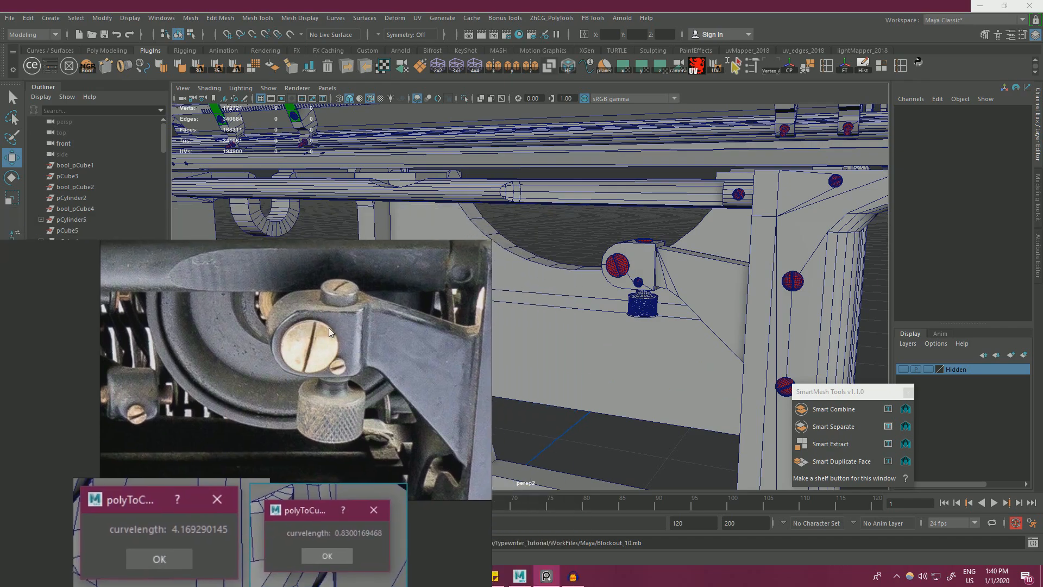
scroll(745, 334, down, 6)
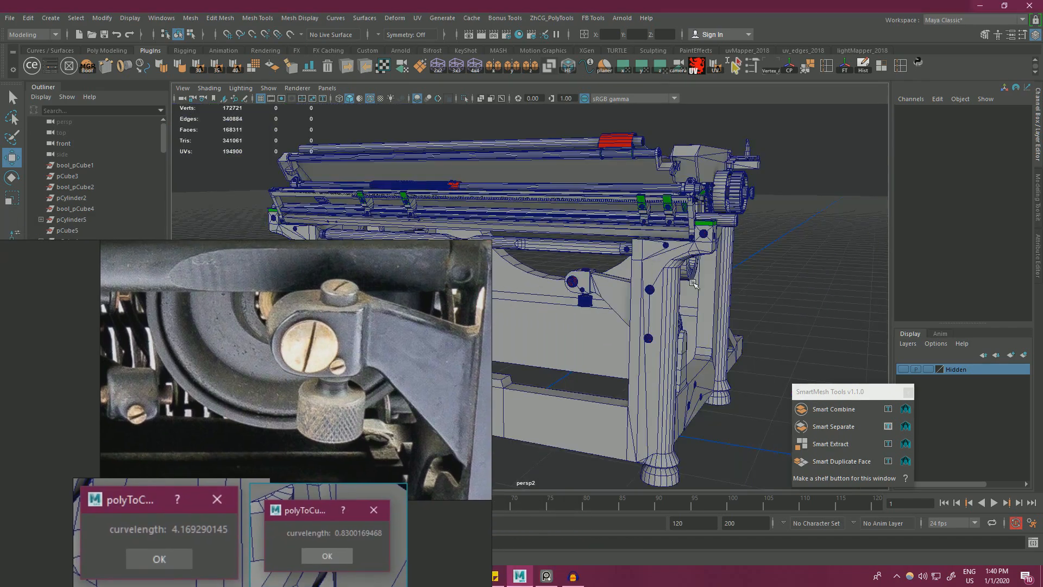
alt+drag(728, 304, 651, 267)
scroll(673, 244, down, 3)
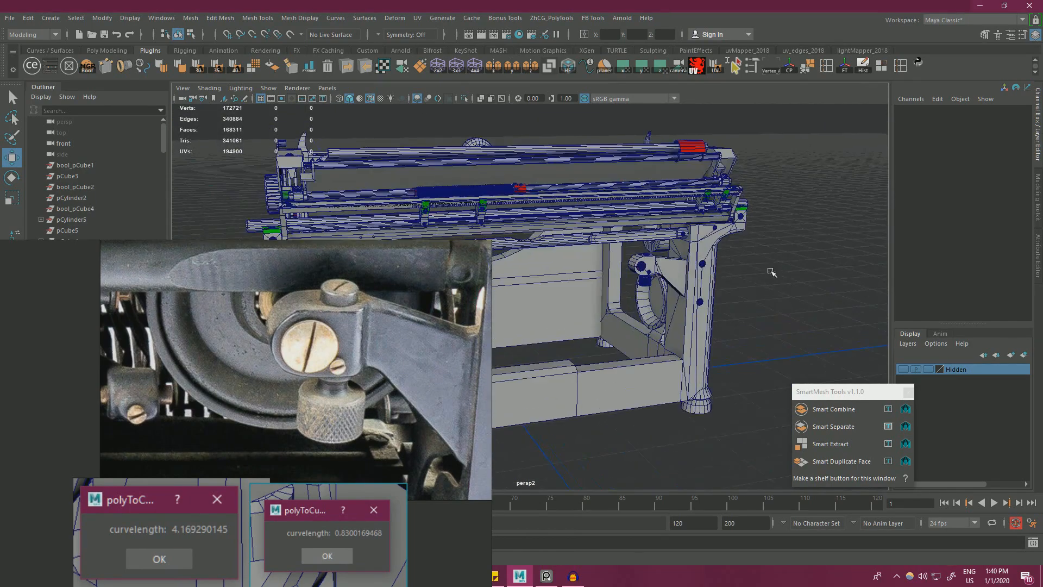
scroll(771, 272, up, 5)
alt+drag(824, 300, 647, 295)
scroll(669, 269, down, 5)
drag(492, 240, 372, 338)
scroll(255, 432, down, 3)
middle_drag(255, 432, 231, 448)
scroll(231, 447, down, 4)
scroll(239, 428, up, 5)
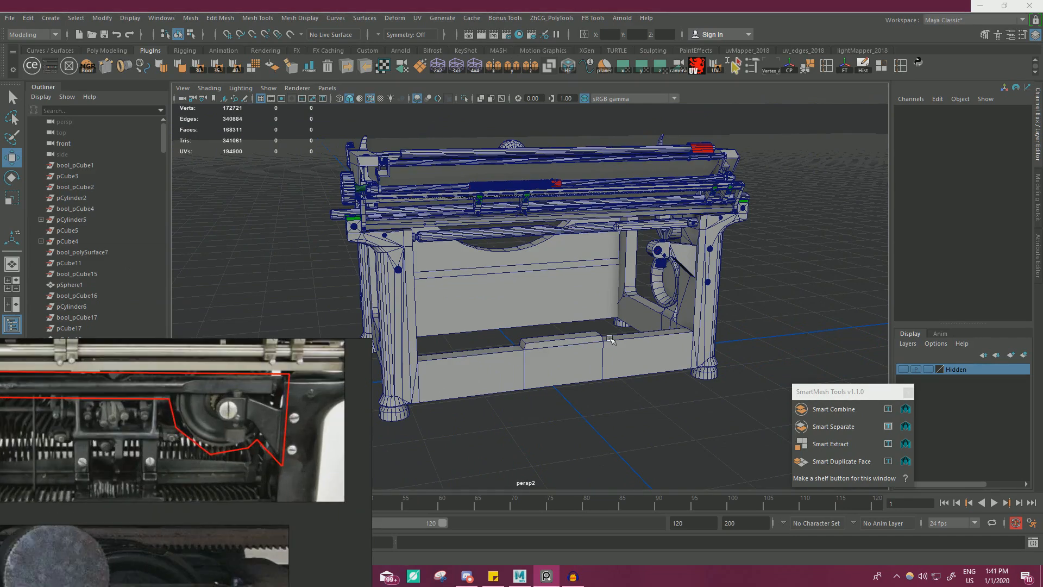
Create a polygon cylinder and raise it to a Translate Y of 14.816 inside the typewriter frame.
click(54, 19)
mouse_move(108, 56)
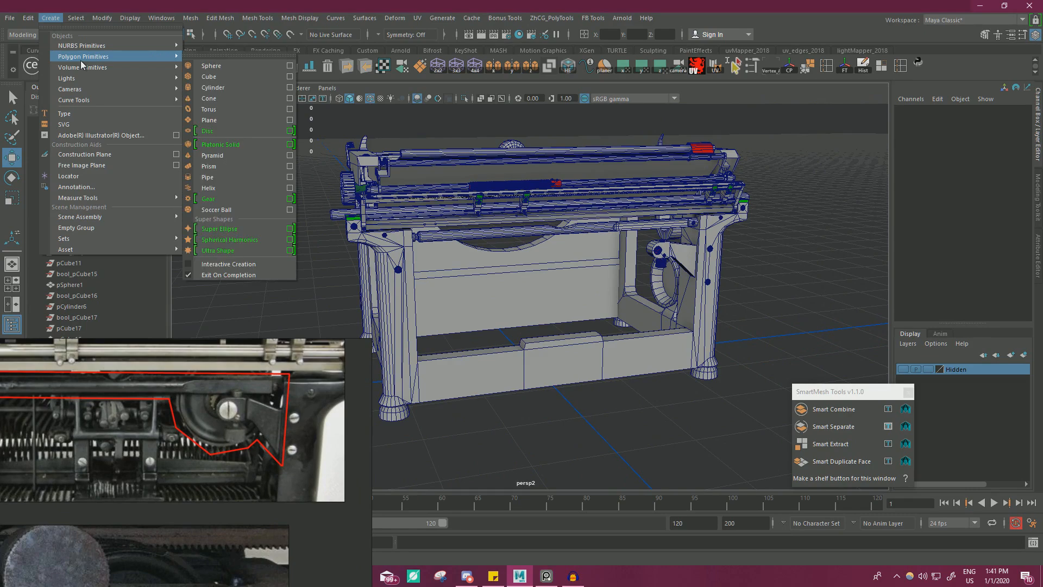
click(223, 88)
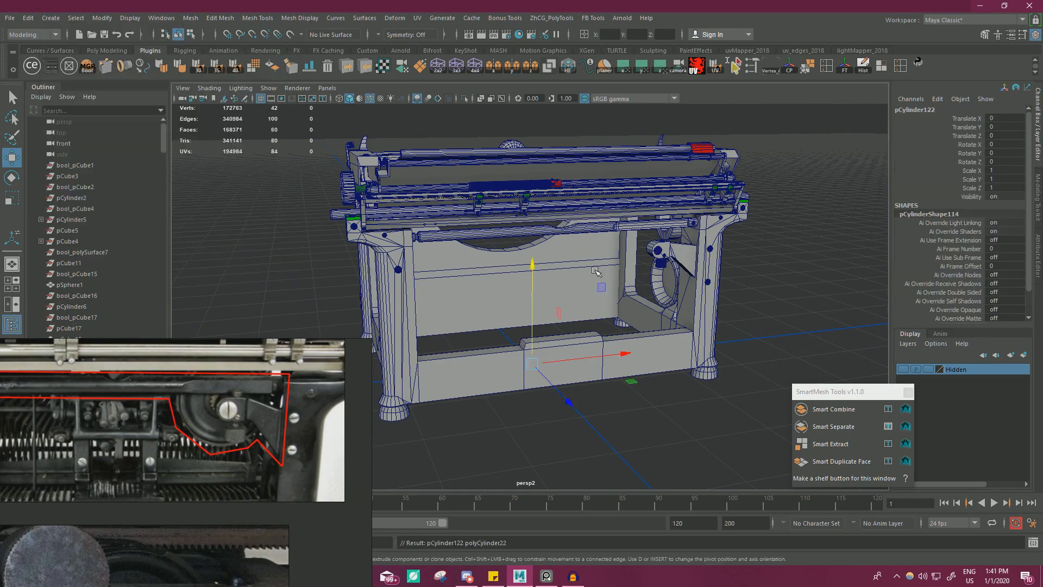
scroll(595, 314, up, 3)
drag(530, 310, 634, 288)
Set the new cylinder's axis subdivisions to 32 and rotate it onto its side so its caps face front and rear.
key(e)
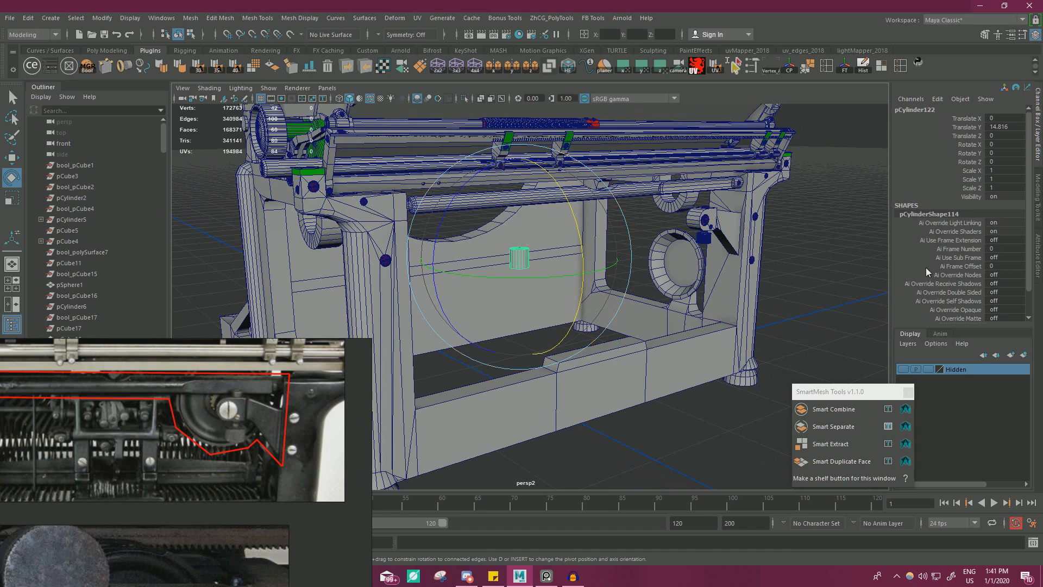
scroll(923, 288, down, 5)
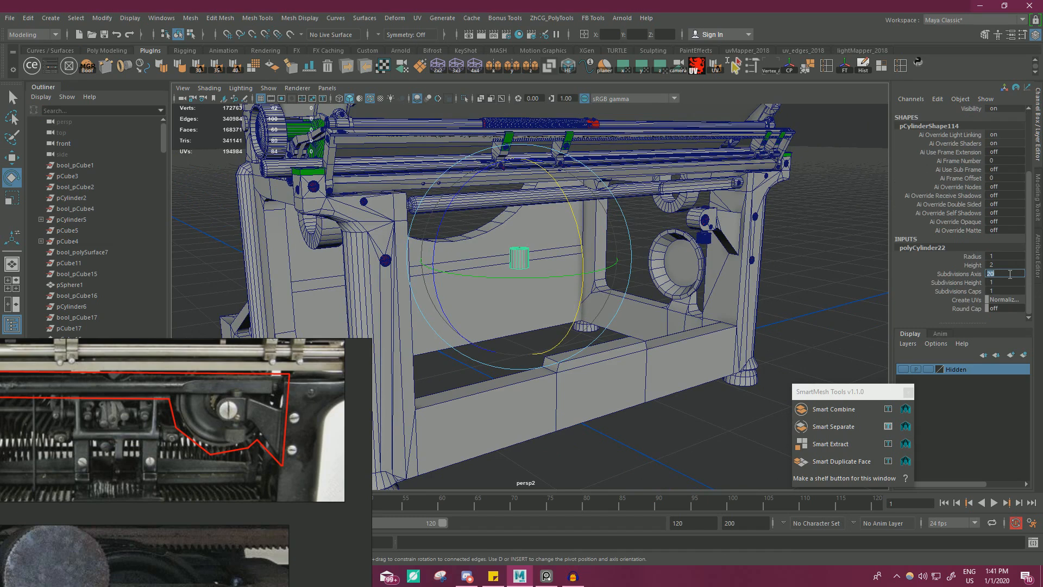
scroll(627, 264, up, 2)
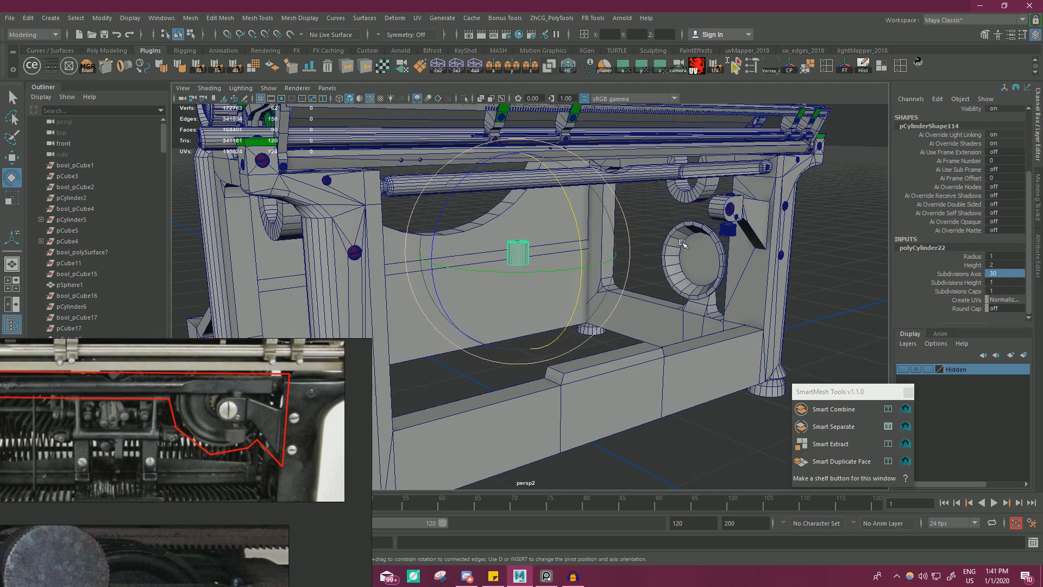
drag(574, 205, 586, 275)
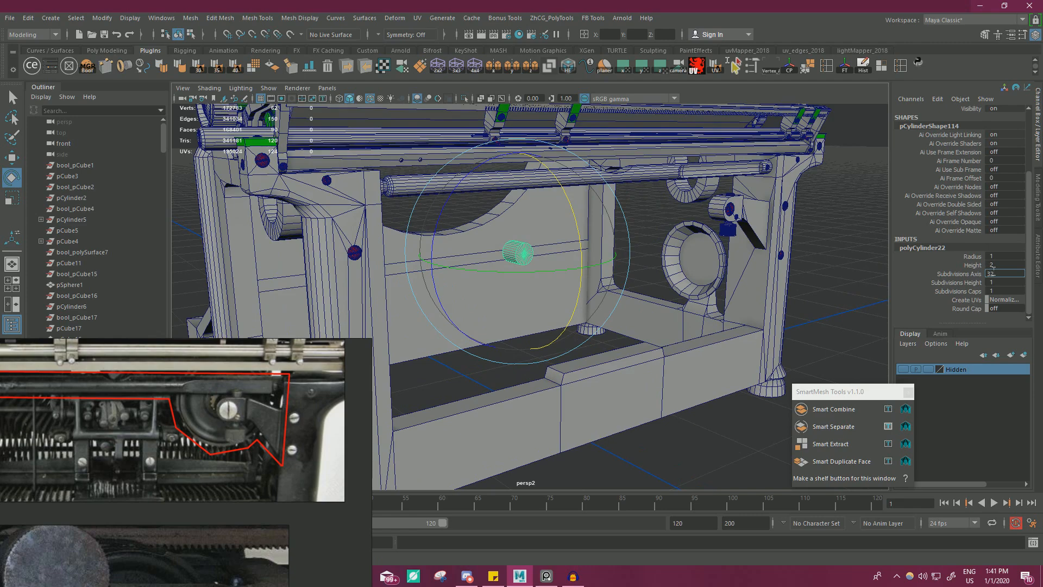
key(w)
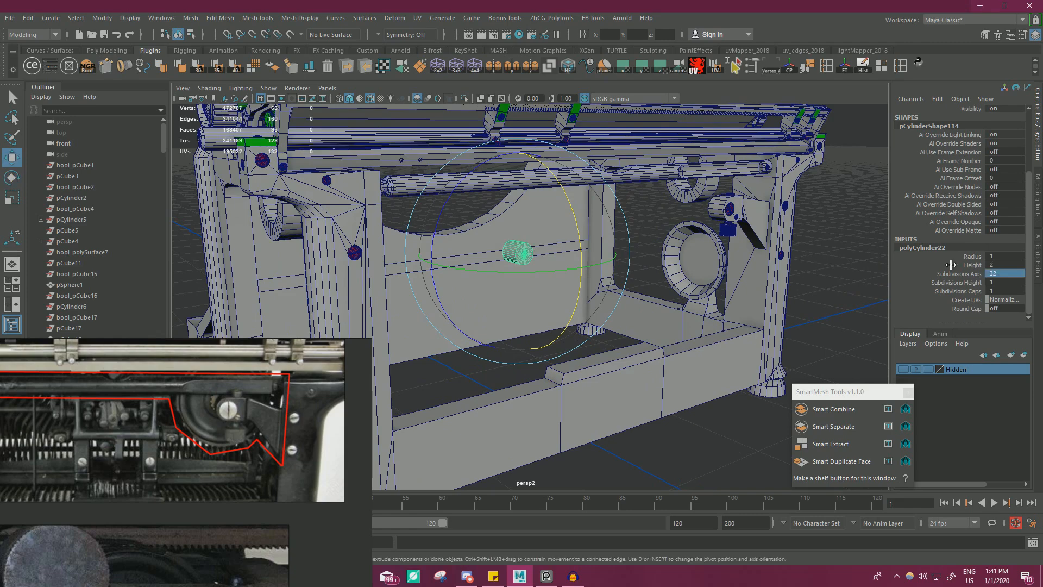
Move the cylinder up beside the clamp on the typewriter's rear frame and flatten it into a disc.
scroll(612, 286, up, 5)
drag(602, 287, 748, 289)
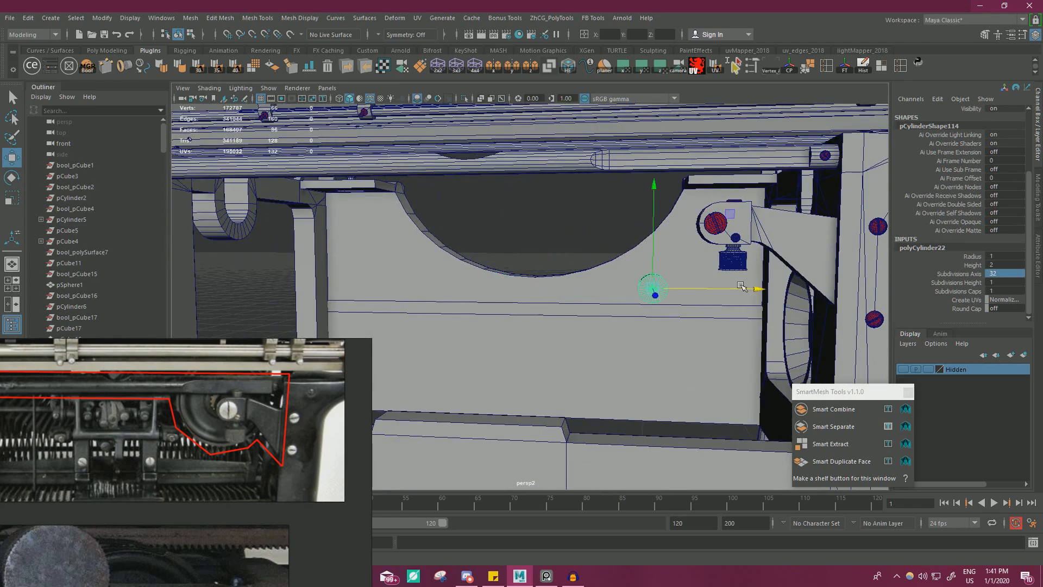
alt+drag(462, 278, 545, 279)
alt+middle_drag(545, 280, 455, 304)
alt+drag(455, 305, 723, 163)
key(f)
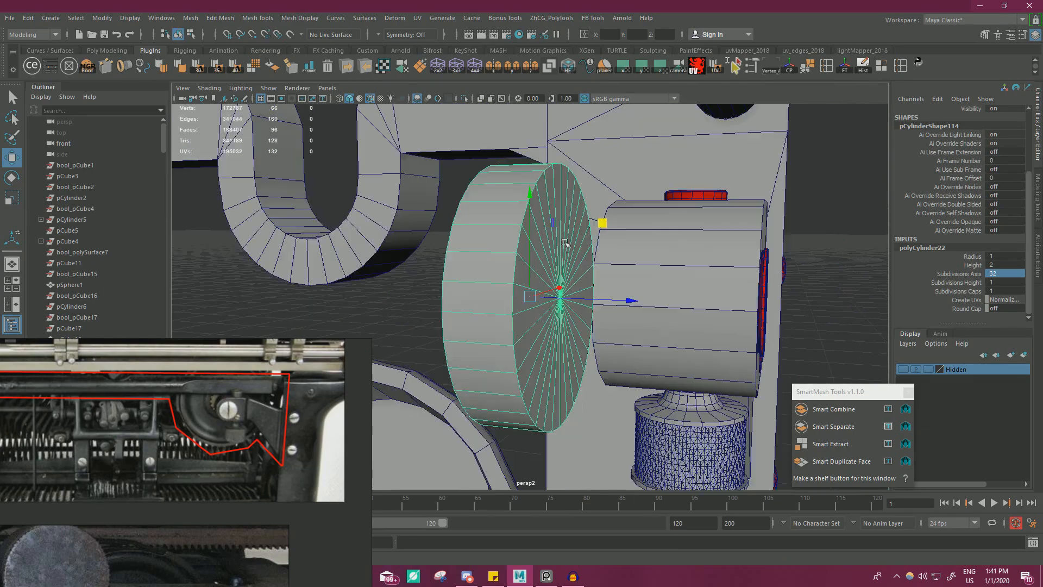
Move the disc over to the clamp's rounded end, using vertex snapping to line it up with the bolt hole.
alt+right_drag(680, 233, 625, 234)
alt+drag(624, 233, 553, 254)
alt+middle_drag(553, 255, 455, 236)
alt+drag(455, 235, 718, 257)
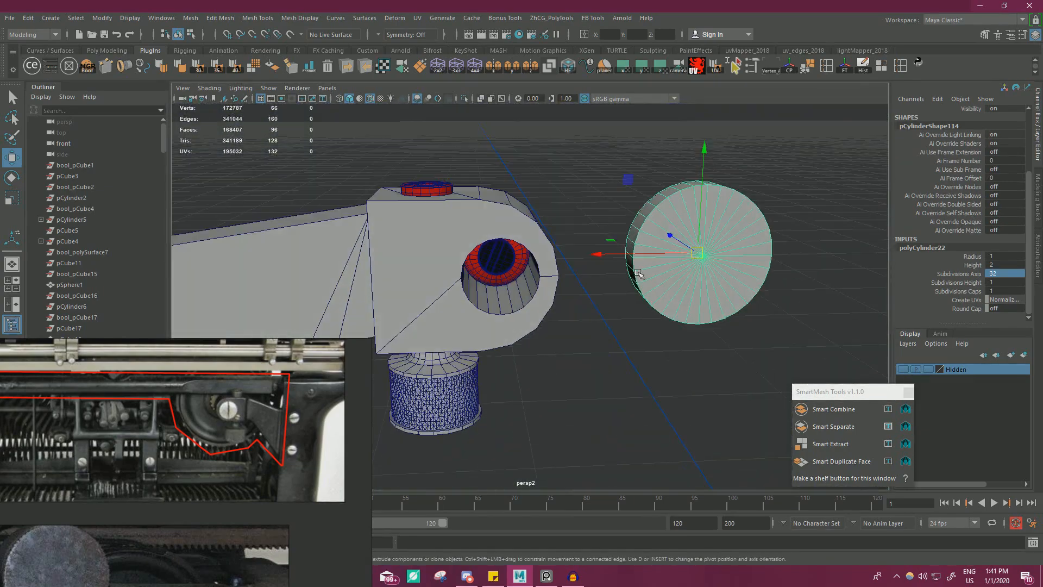
key(v)
drag(649, 272, 492, 239)
alt+drag(543, 262, 578, 247)
alt+right_drag(535, 246, 590, 248)
alt+middle_drag(497, 247, 594, 261)
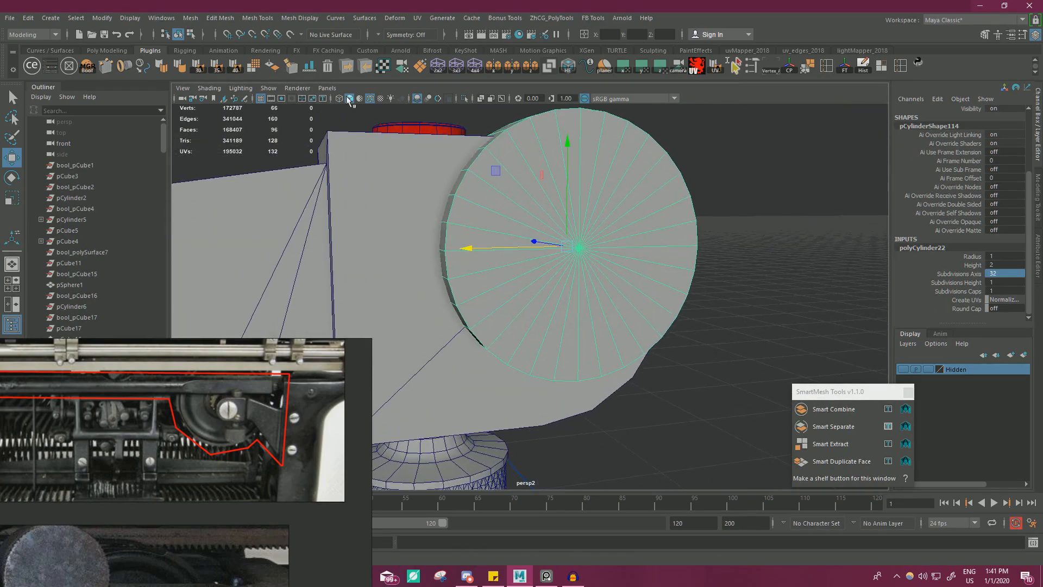
Align the disc vertically with the clamp's bolt in wireframe display, and restore shaded display.
key(4)
alt+drag(554, 226, 443, 159)
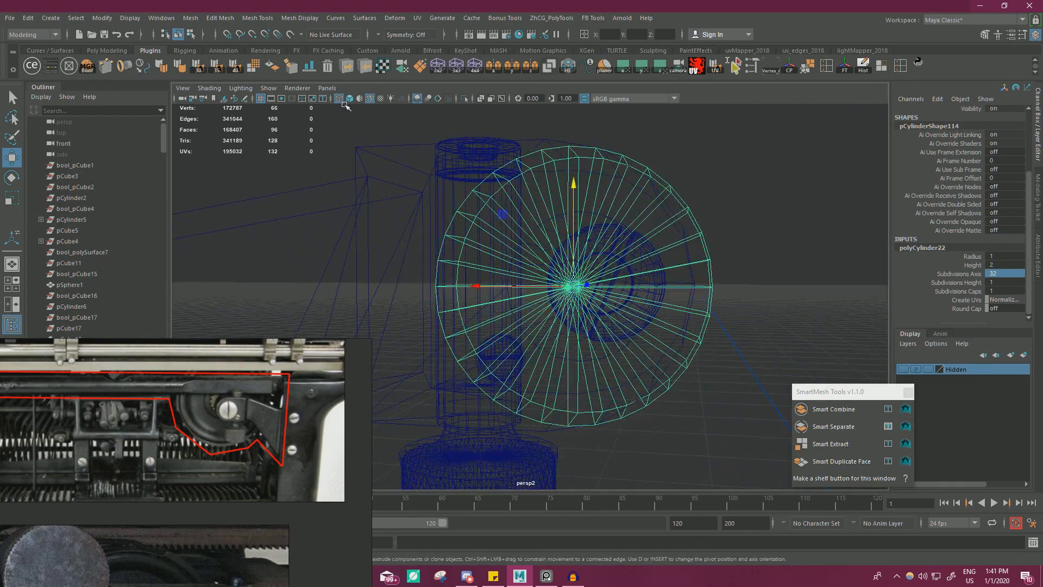
key(5)
mouse_move(369, 118)
alt+mouse_down()
mouse_move(508, 165)
mouse_move(549, 258)
mouse_move(565, 242)
alt+mouse_up()
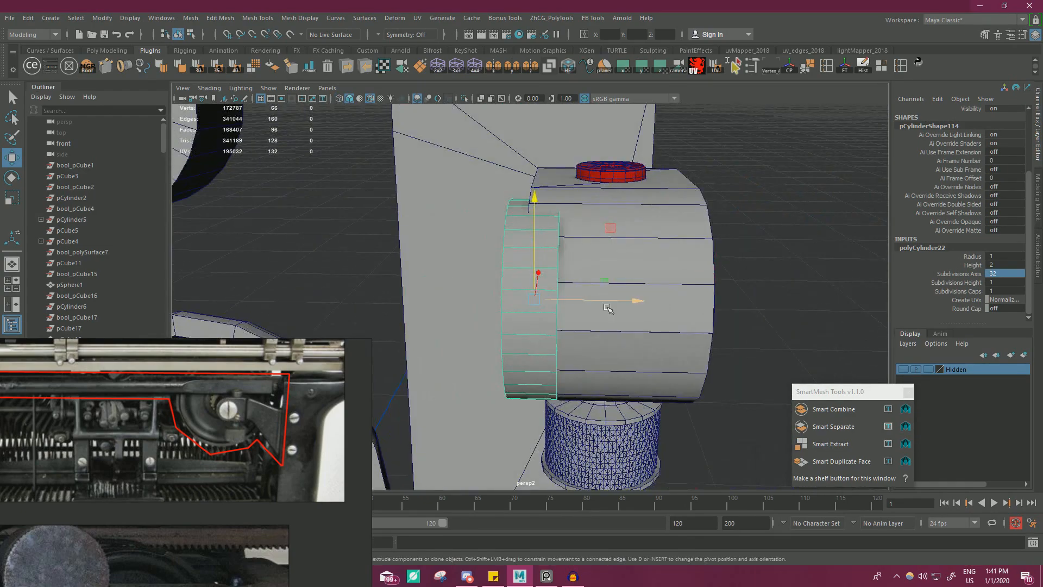
Place the disc's pivot on the cap facing the clamp and snap the disc flush against the clamp's back face.
drag(607, 306, 569, 301)
key(e)
key(v)
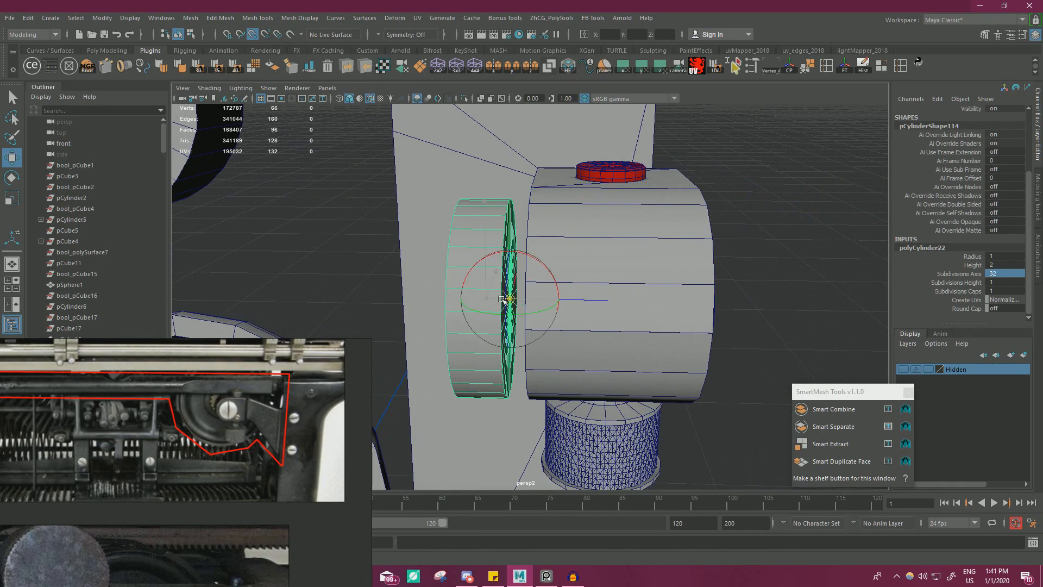
key(w)
drag(500, 291, 532, 291)
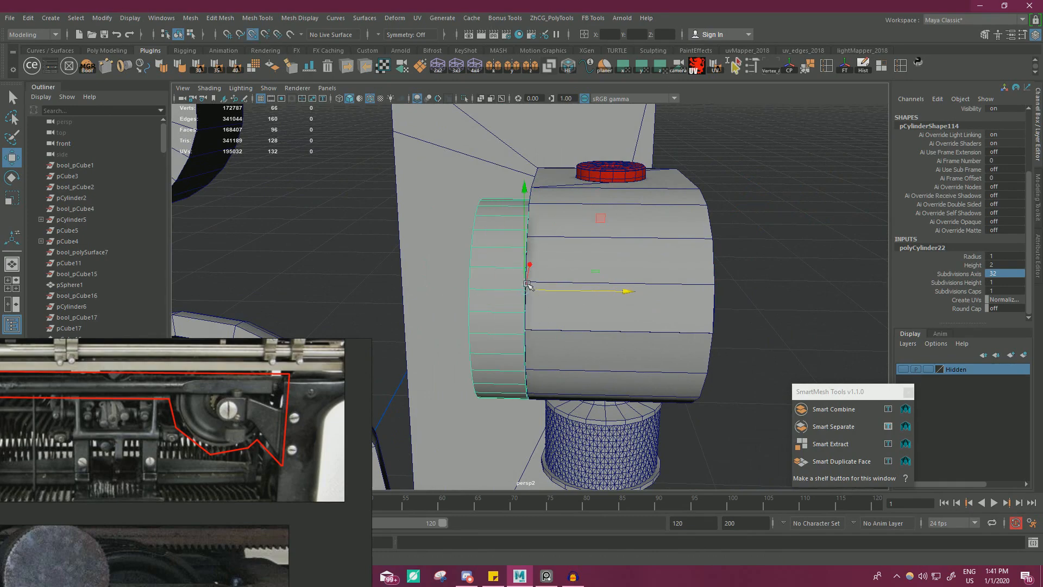
alt+right_drag(528, 284, 487, 303)
alt+drag(486, 302, 402, 338)
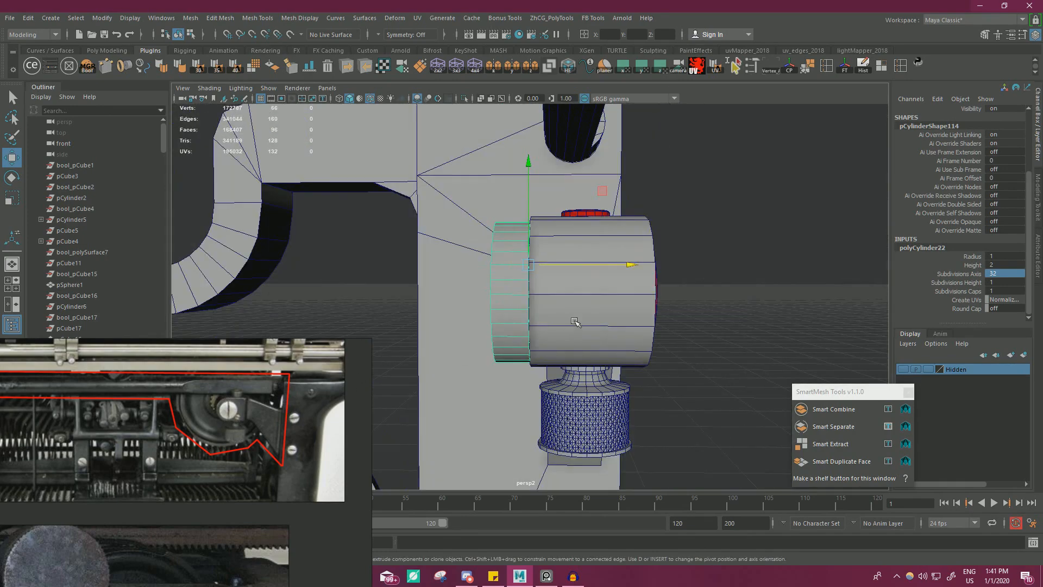
Try to enlarge the disc by about 2.89 in X and Y from its current pivot, and undo the scaling.
alt+drag(574, 321, 562, 293)
key(r)
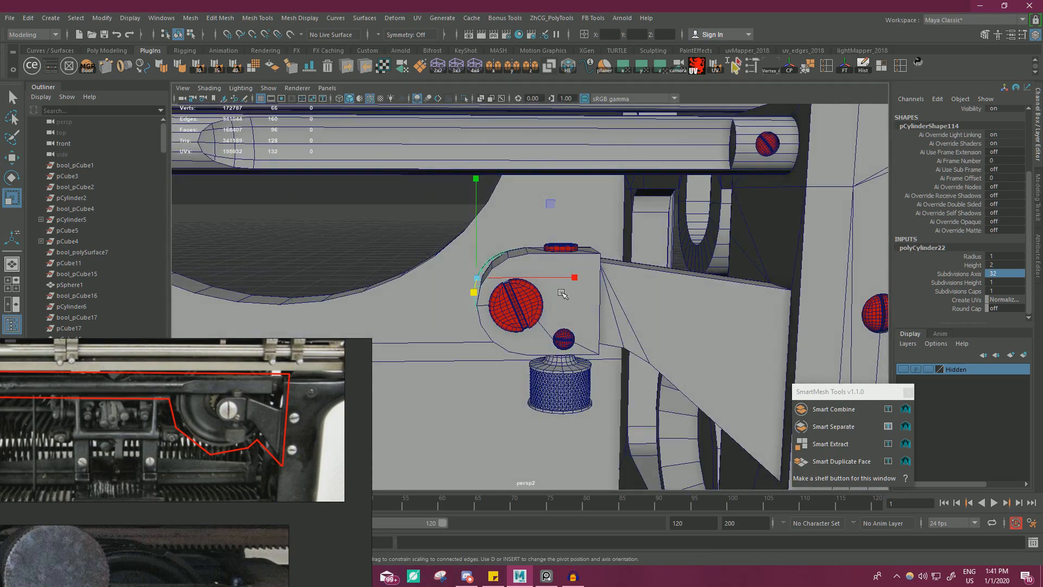
drag(553, 206, 654, 199)
key(ctrl+z)
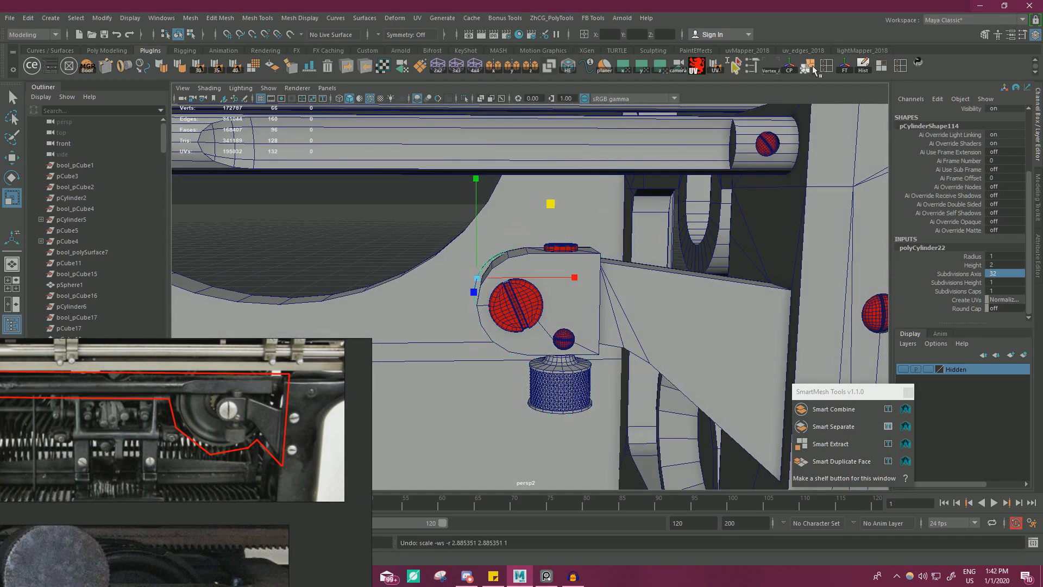
Center the disc's pivot, freeze its transformations, and enlarge it evenly in X and Y around the clamp's bolt.
click(790, 71)
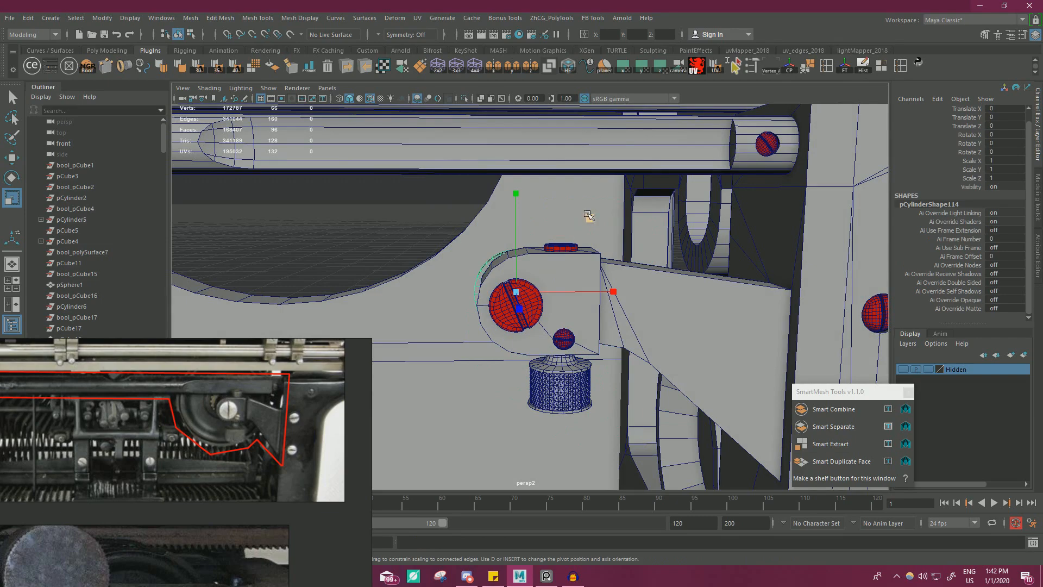
drag(589, 215, 711, 188)
scroll(631, 239, down, 2)
alt+drag(620, 255, 602, 269)
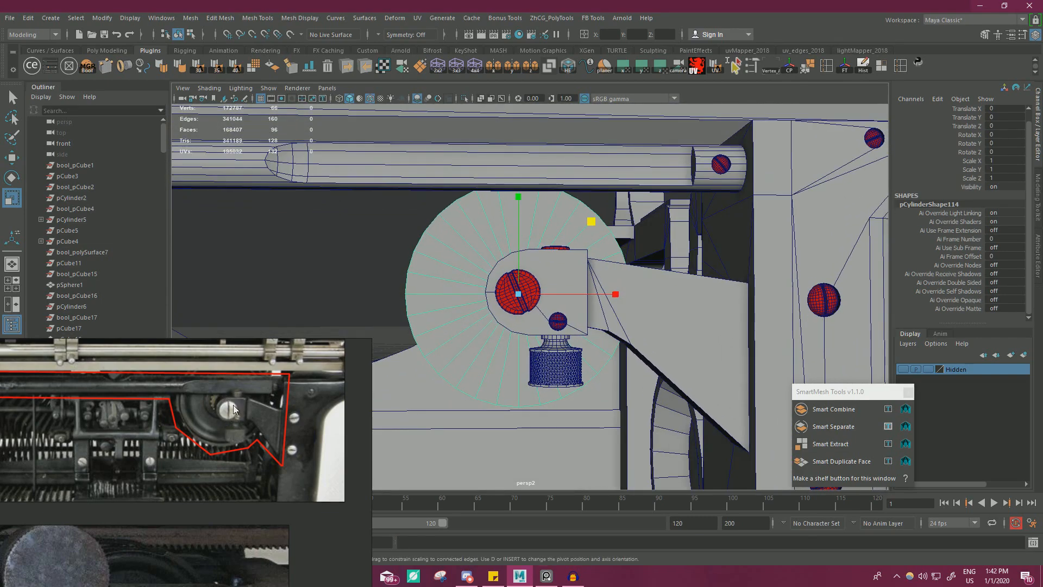
Examine the enlarged disc's thickness and fit from the side of the clamp and in isolation, and restore the full scene.
alt+drag(450, 370, 617, 283)
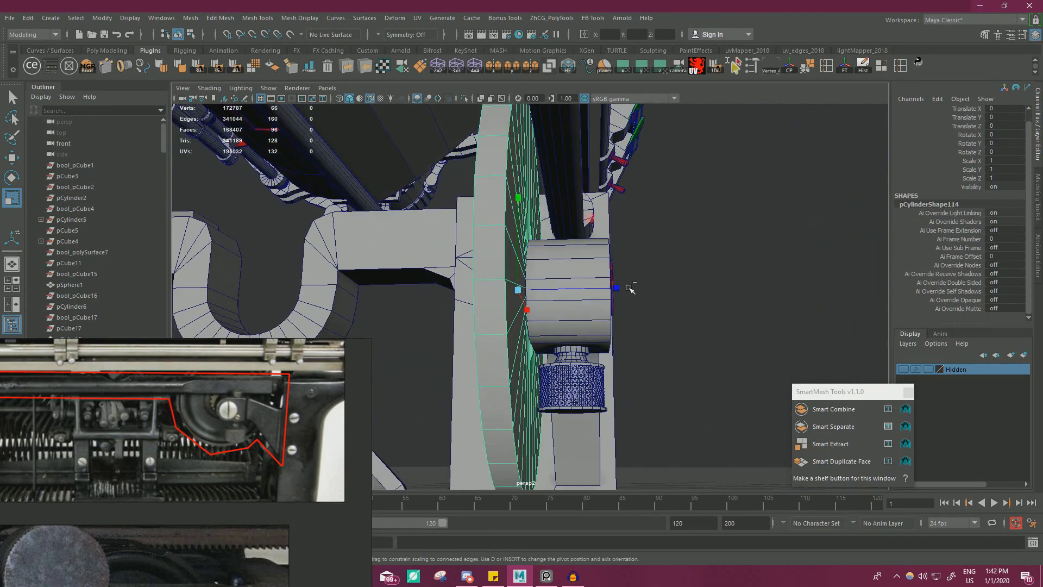
mouse_move(551, 289)
alt+mouse_down()
mouse_move(561, 288)
mouse_move(537, 282)
alt+mouse_up()
key(w)
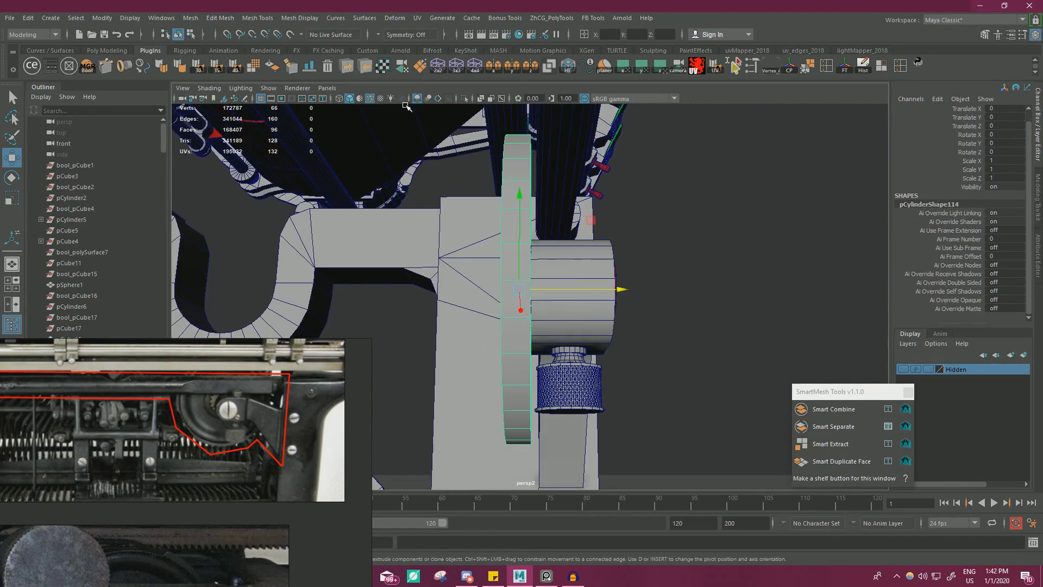
click(465, 99)
scroll(590, 256, up, 2)
alt+drag(606, 262, 523, 277)
right_drag(523, 277, 471, 266)
click(522, 302)
alt+drag(538, 345, 498, 294)
key(v)
right_drag(500, 266, 491, 239)
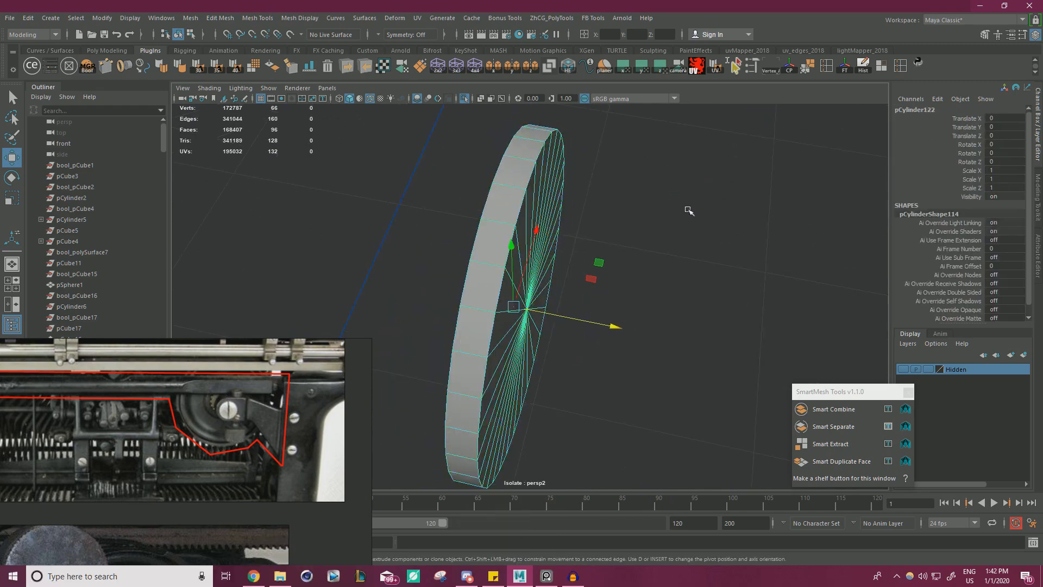
click(465, 100)
Thicken the disc by selecting all faces of the cap opposite the clamp and moving them along Z away from it.
alt+drag(519, 202, 613, 299)
right_drag(549, 215, 549, 259)
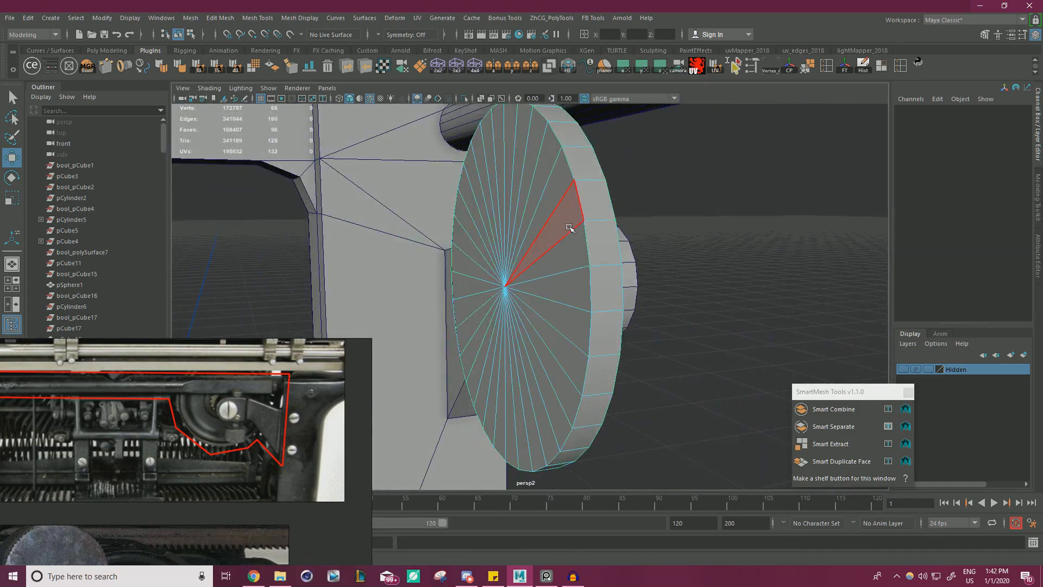
click(570, 227)
shift+click(574, 253)
click(566, 289)
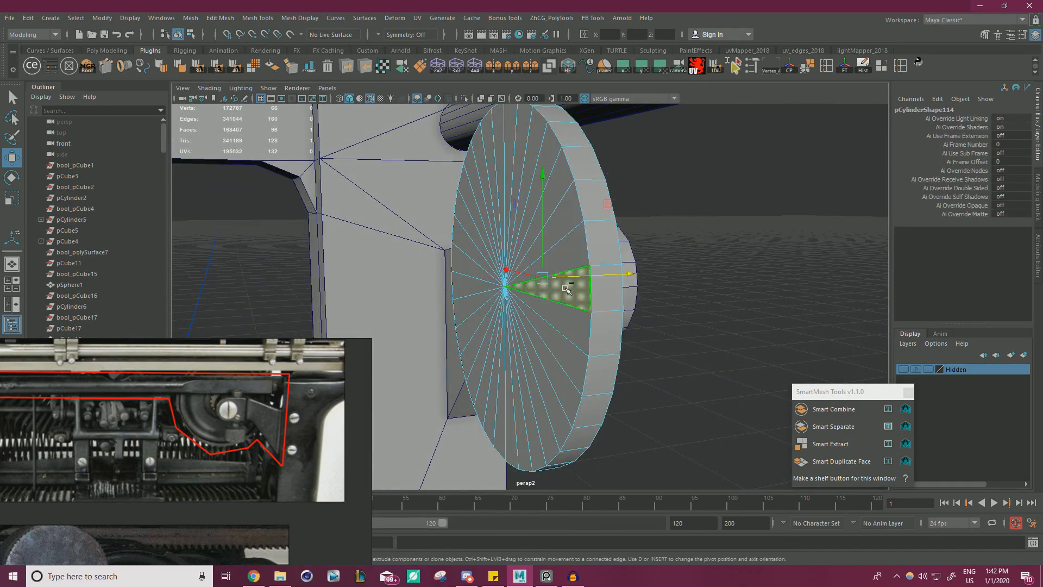
key(shift+period)
ctrl+click(605, 246)
ctrl+click(605, 330)
ctrl+click(605, 287)
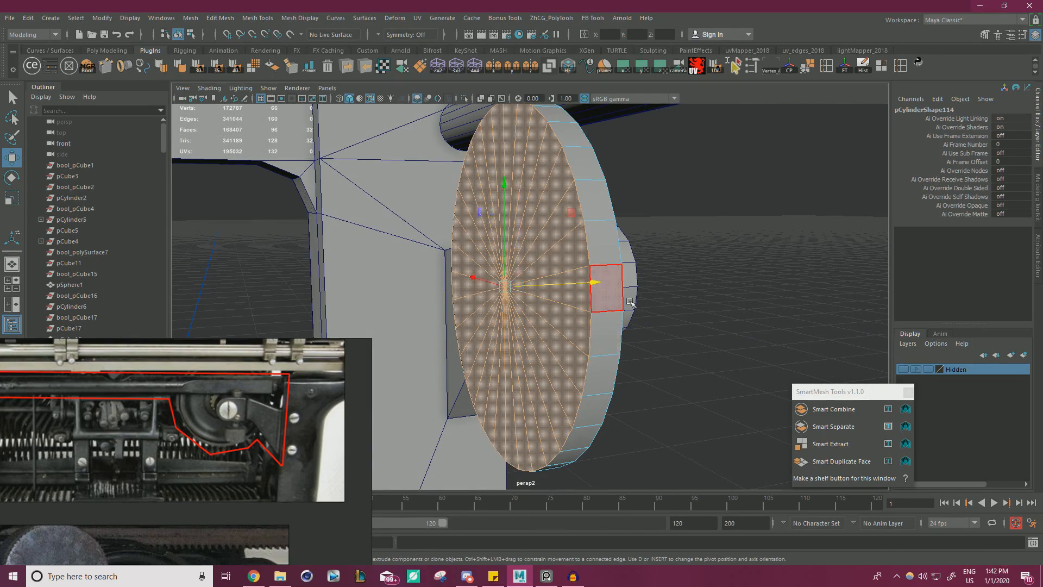
mouse_move(605, 287)
alt+mouse_down()
mouse_move(565, 304)
mouse_move(589, 285)
alt+mouse_up()
right_drag(497, 198, 552, 181)
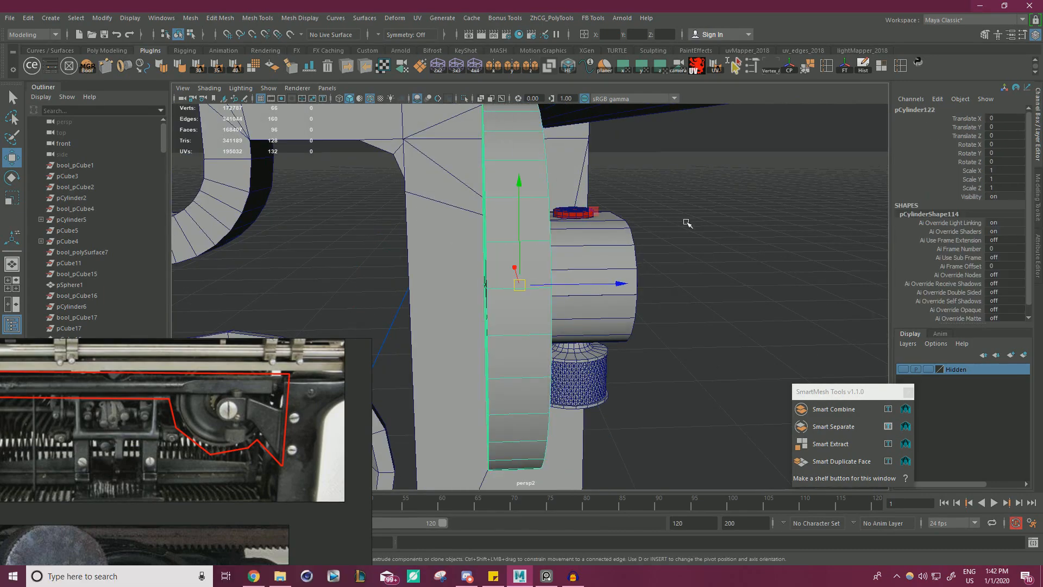
click(687, 223)
Compare the disc with the curved wheel in the reference photo and enlarge it in X and Y to match.
alt+drag(677, 226, 426, 254)
scroll(212, 425, up, 3)
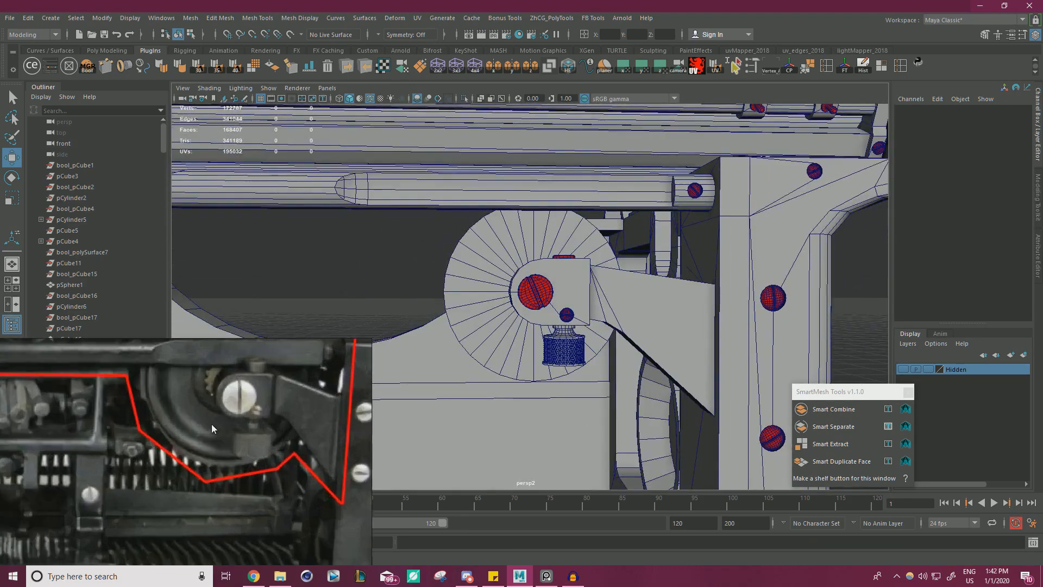
scroll(210, 408, down, 1)
scroll(205, 397, down, 1)
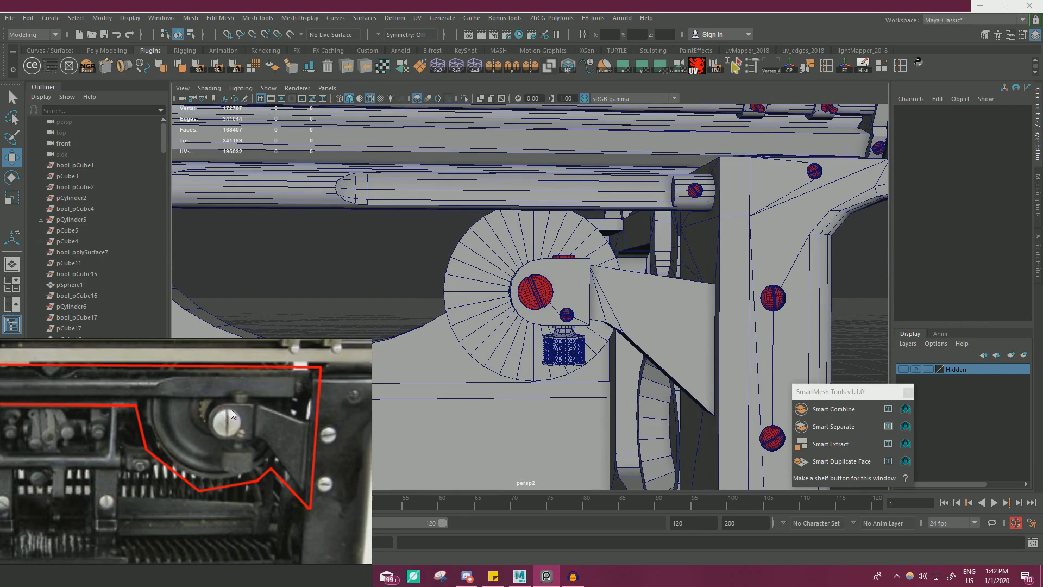
scroll(418, 349, down, 5)
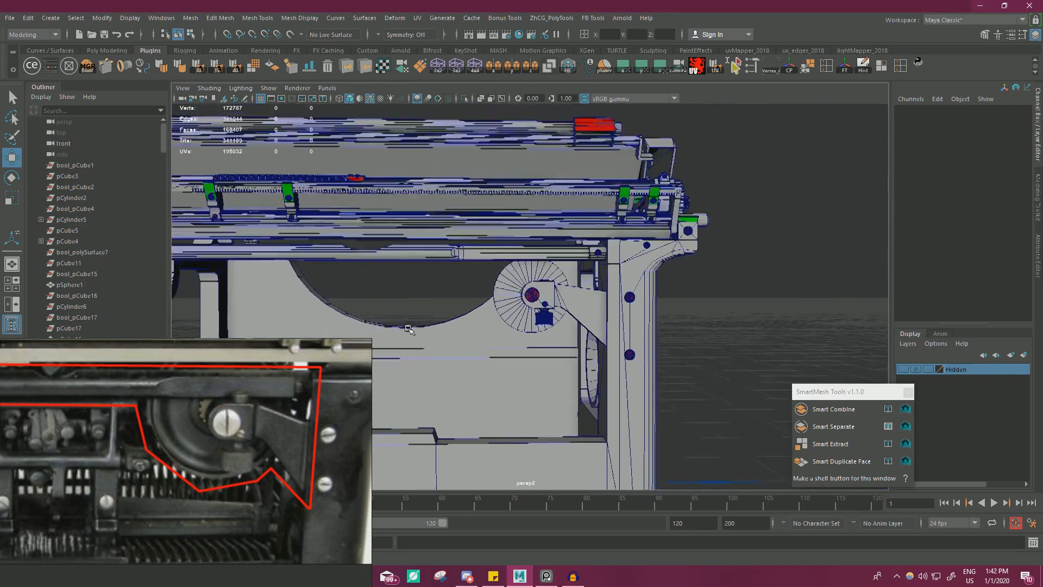
alt+drag(513, 319, 563, 303)
click(521, 304)
key(r)
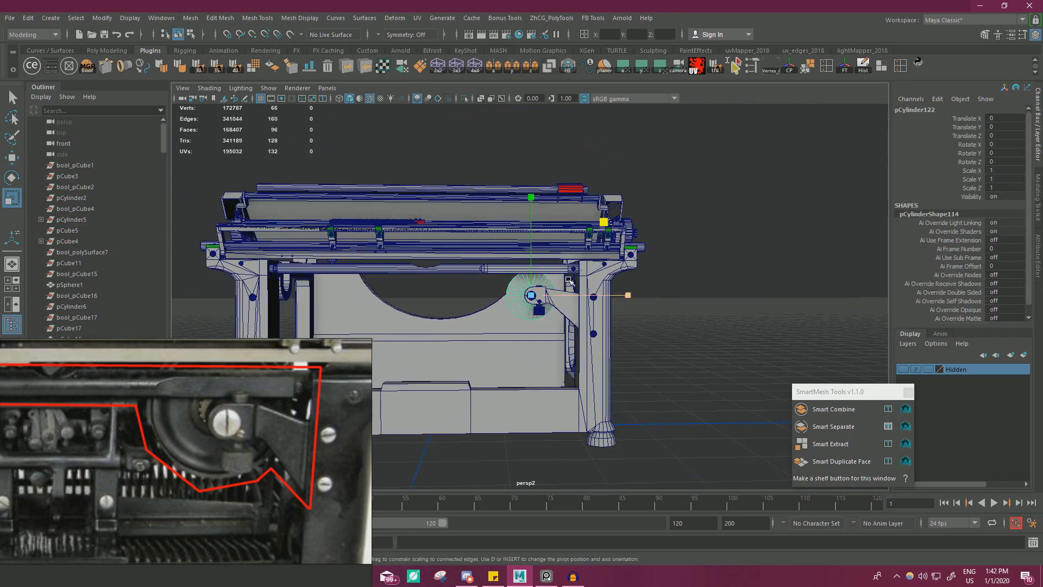
drag(604, 223, 619, 223)
scroll(207, 419, down, 2)
middle_drag(174, 399, 167, 425)
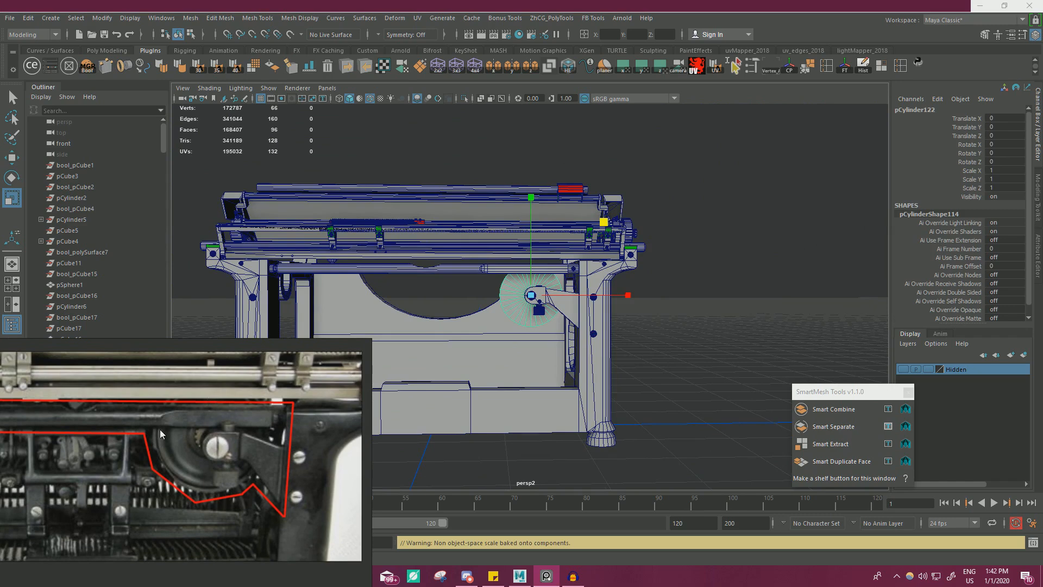
drag(604, 222, 613, 224)
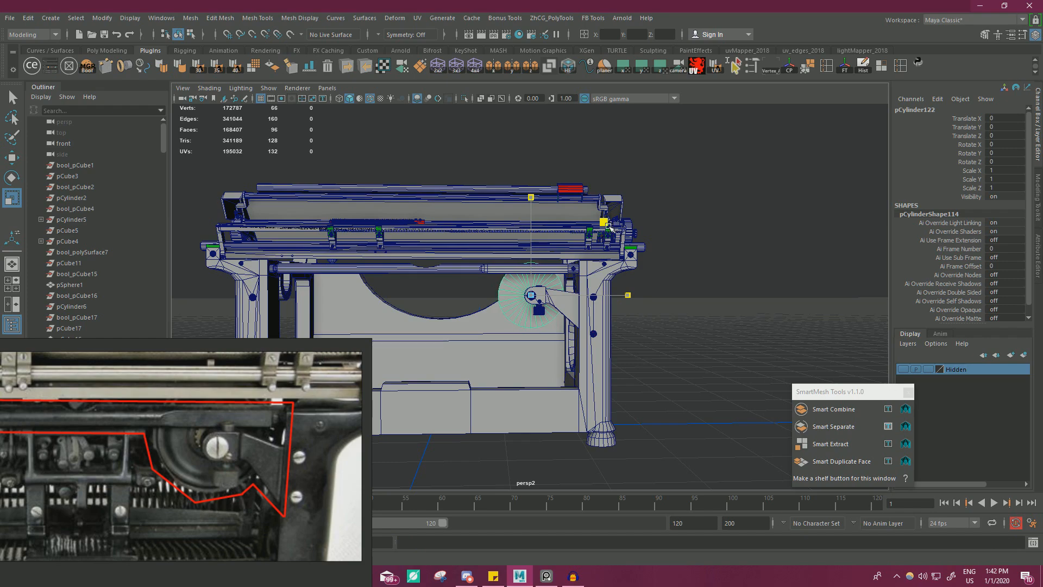
drag(610, 227, 609, 227)
Select the clamp's knurled knob with its neck and bottom rim, and lower the assembly to a Translate Y of 0.81.
key(f)
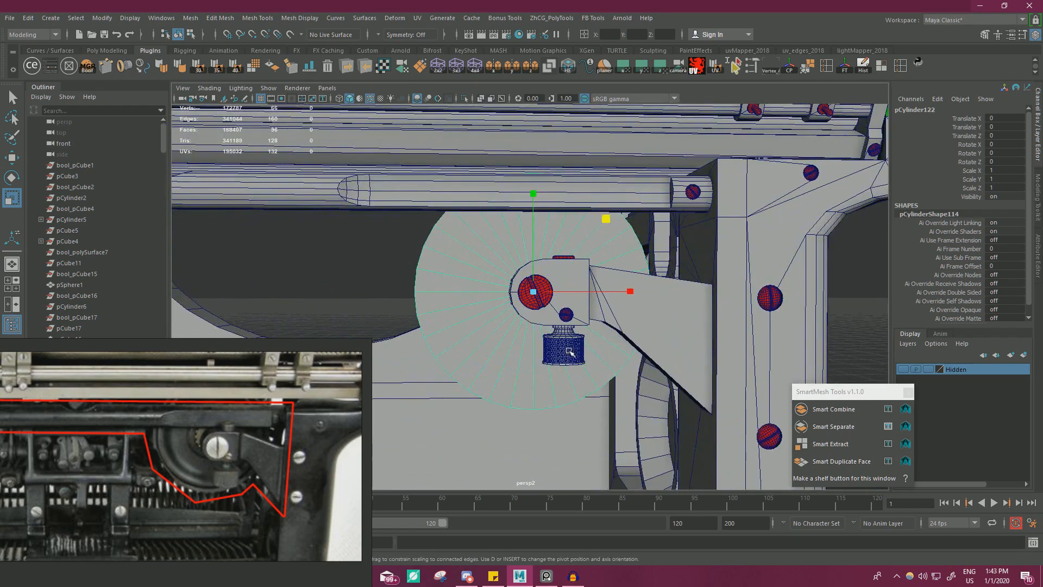
scroll(592, 353, up, 8)
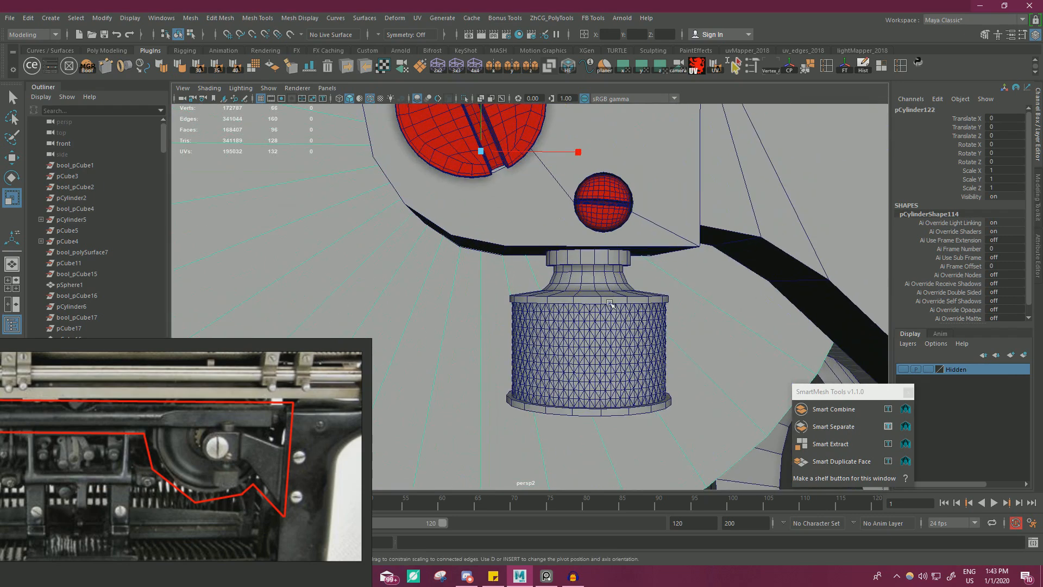
click(604, 370)
click(567, 353)
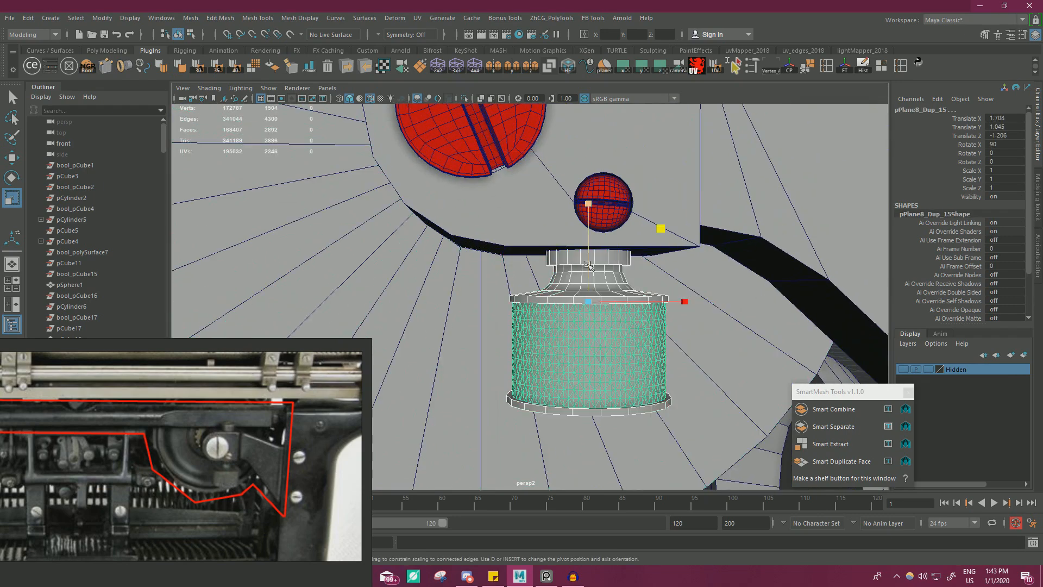
key(ctrl+z)
key(w)
drag(588, 253, 591, 279)
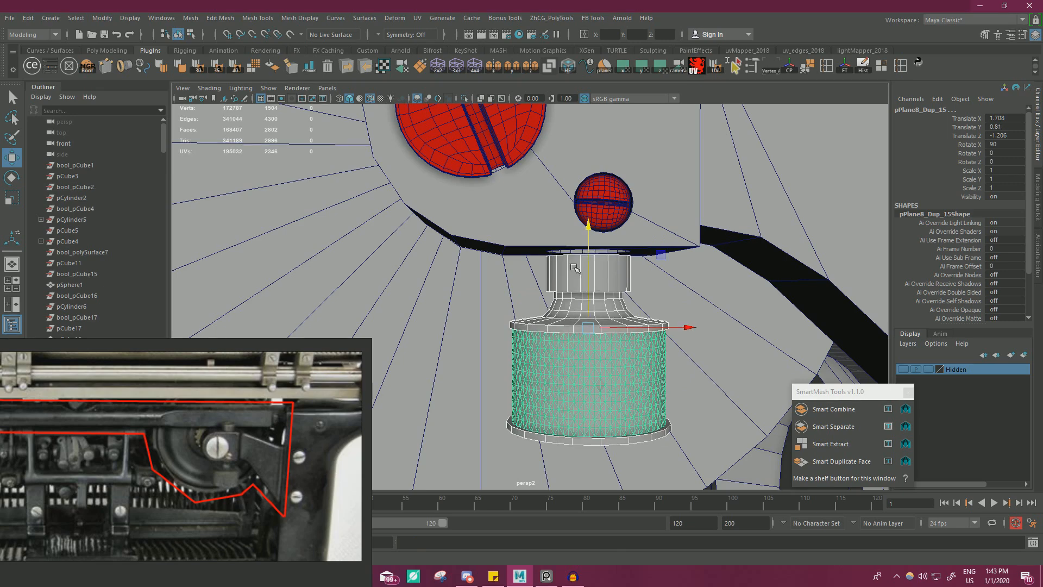
Raise the top vertices of the knurled knob's neck into the underside of the clamp.
right_drag(574, 267, 554, 270)
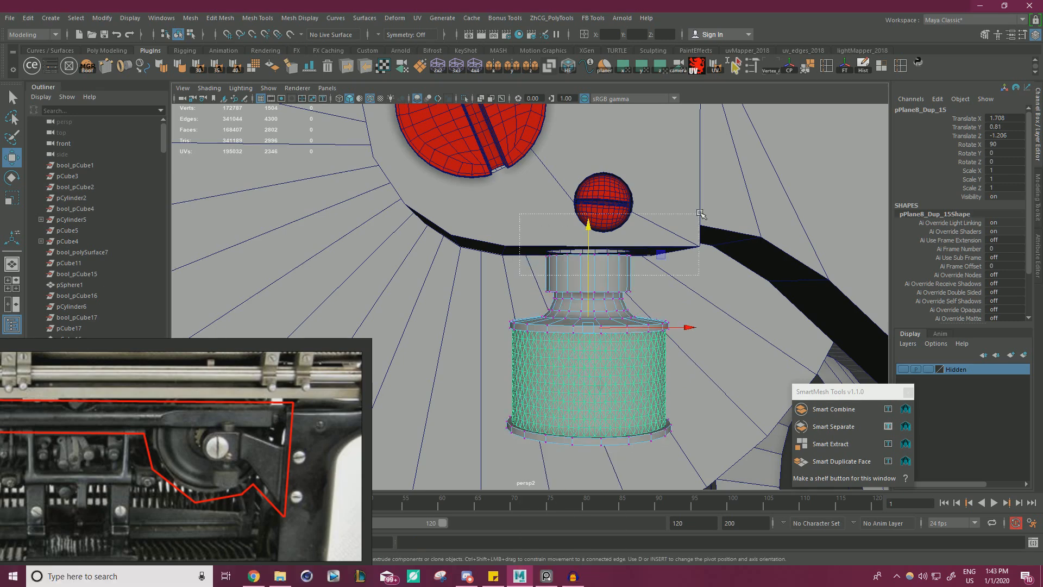
drag(701, 213, 699, 213)
right_drag(580, 262, 604, 252)
scroll(593, 283, down, 4)
scroll(594, 293, up, 8)
alt+drag(595, 294, 630, 296)
scroll(571, 290, down, 10)
click(803, 297)
Scale the disc behind the clamp down slightly in X and Y.
scroll(528, 292, down, 5)
scroll(528, 292, down, 3)
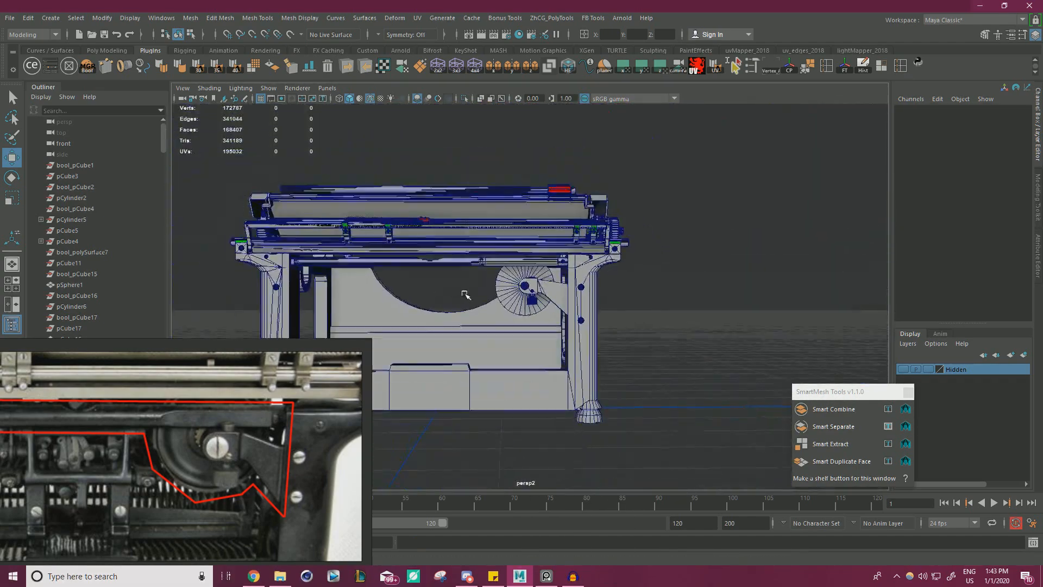
scroll(529, 290, up, 8)
click(587, 275)
key(r)
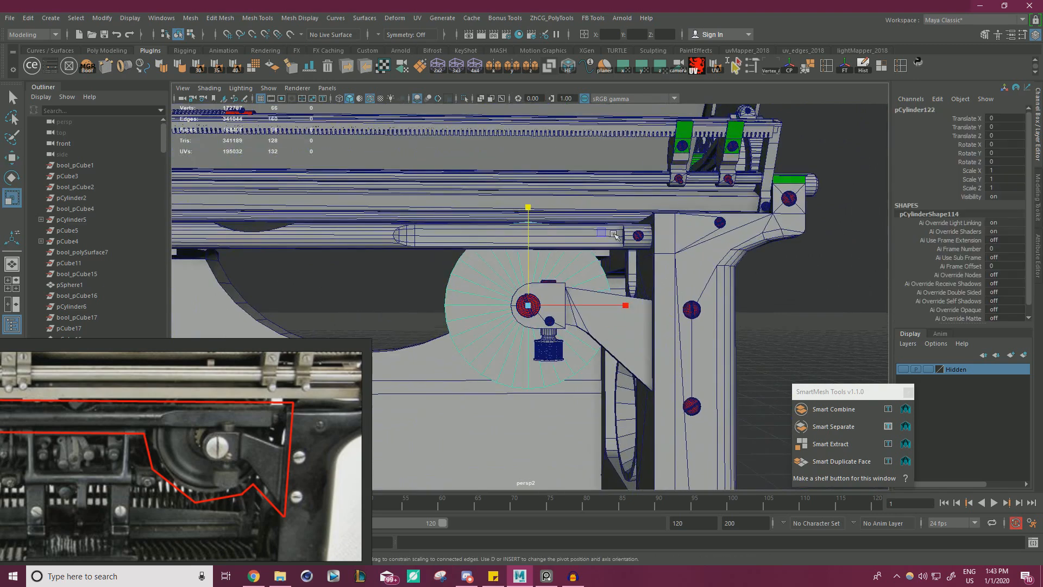
drag(615, 234, 602, 235)
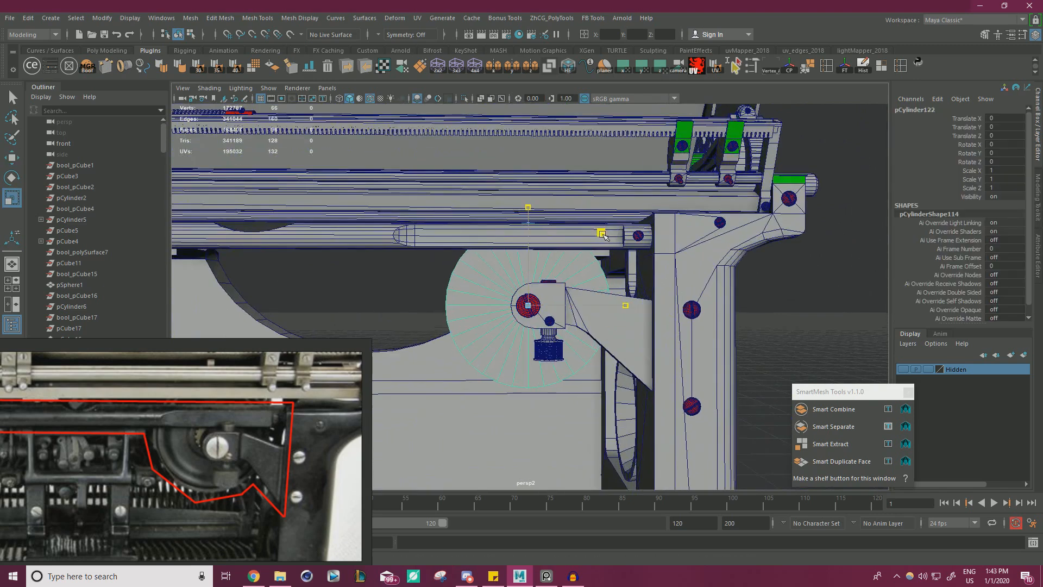
alt+drag(602, 235, 530, 302)
click(388, 295)
scroll(389, 295, down, 9)
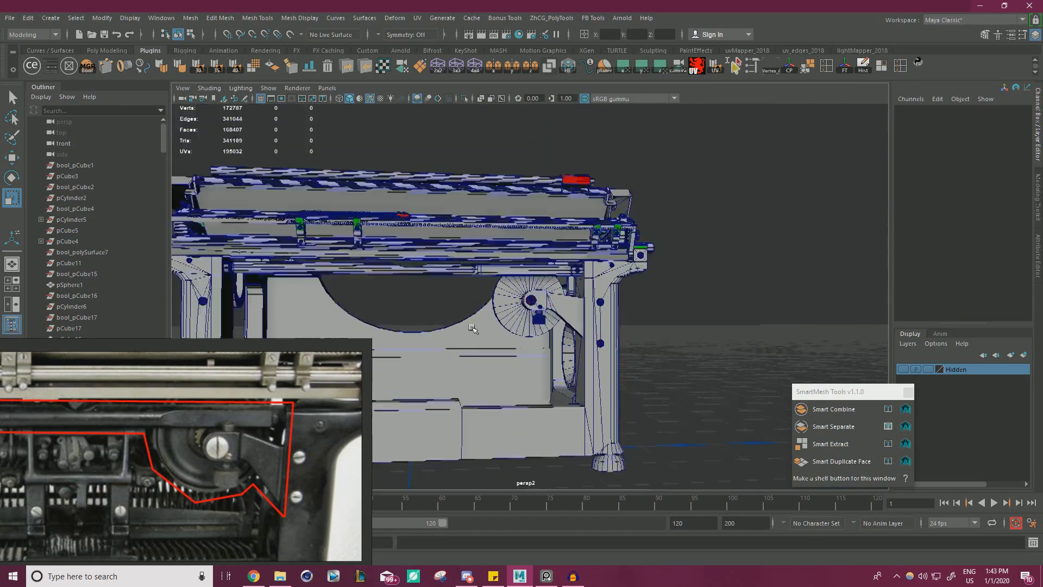
alt+drag(375, 291, 617, 324)
scroll(597, 340, up, 9)
scroll(593, 331, up, 5)
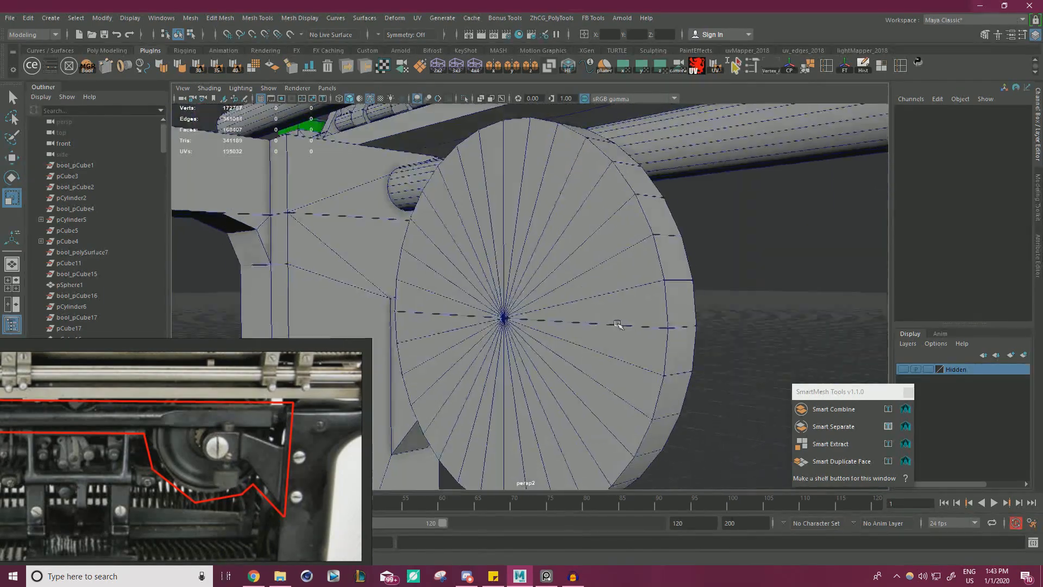
click(568, 261)
right_drag(553, 243, 555, 273)
alt+drag(600, 304, 554, 315)
key(w)
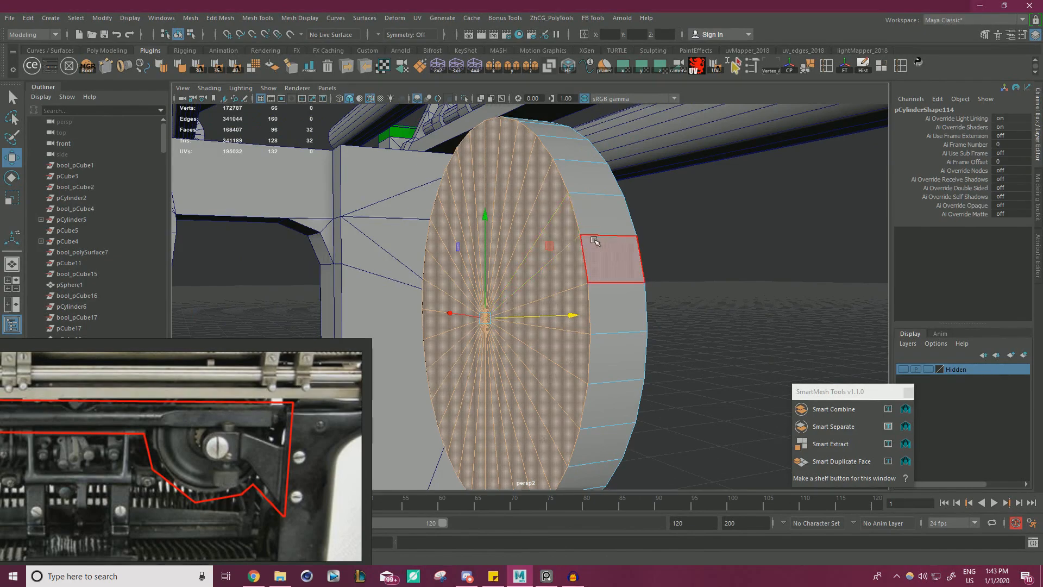
Select all the cap faces on the clamp side of the disc, leaving out its outer rim faces.
alt+drag(596, 239, 488, 239)
click(405, 269)
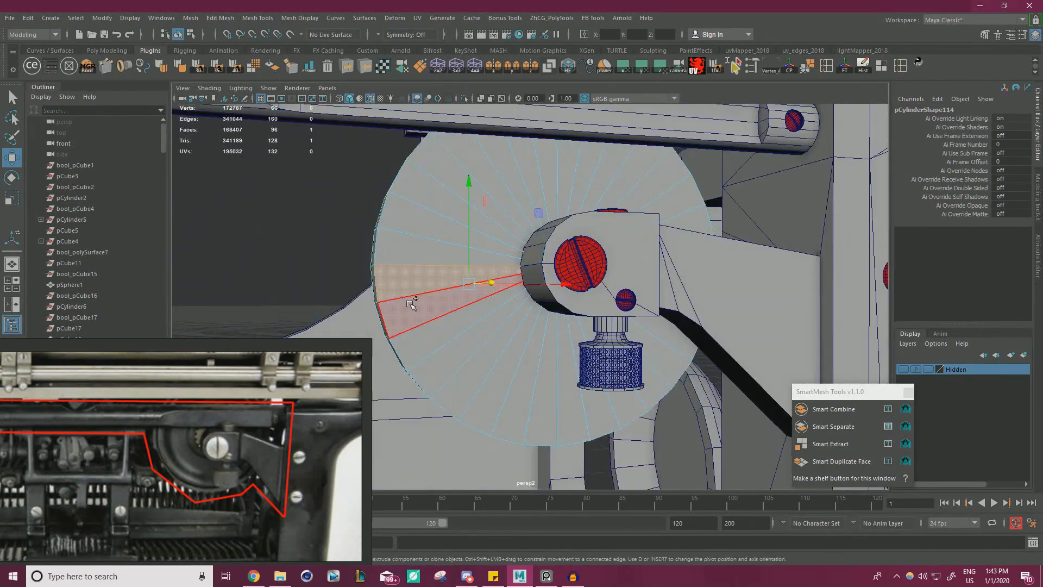
shift+double_click(411, 302)
alt+drag(400, 288, 445, 279)
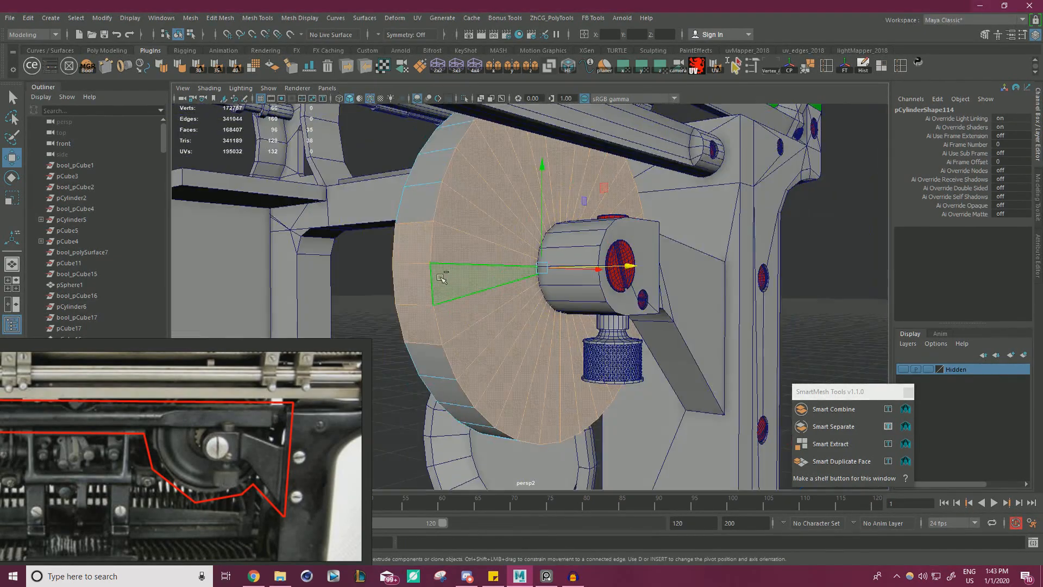
ctrl+double_click(419, 285)
Bring the close-up photo of the clamp and wheel into view on the reference board.
scroll(270, 431, down, 10)
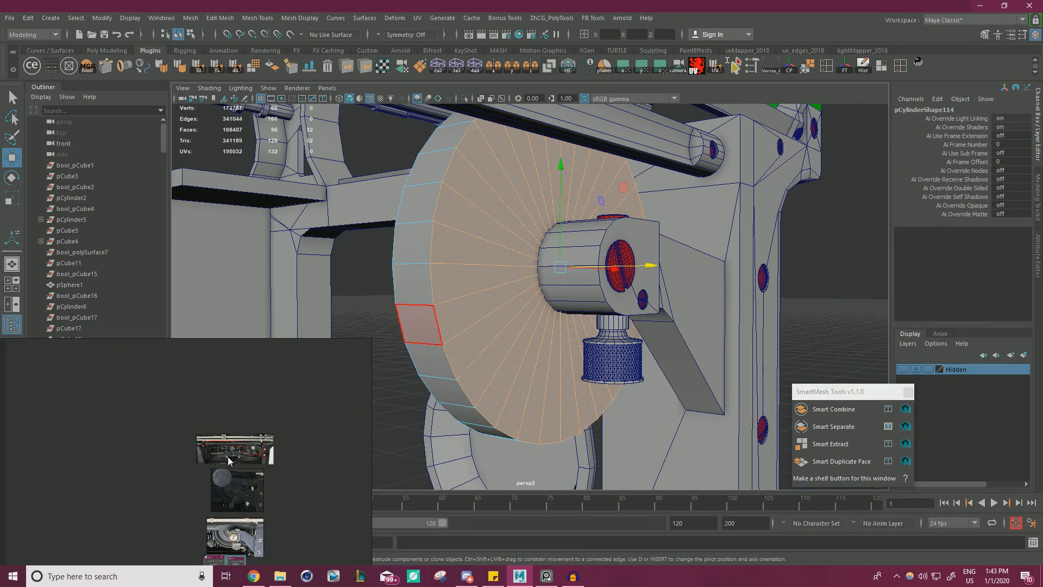
scroll(216, 452, up, 3)
middle_drag(226, 515, 214, 470)
scroll(220, 454, up, 7)
Extrude the disc's clamp-side cap faces with an Offset of 0.32 to form a narrow outer border.
alt+drag(477, 352, 429, 357)
key(ctrl+e)
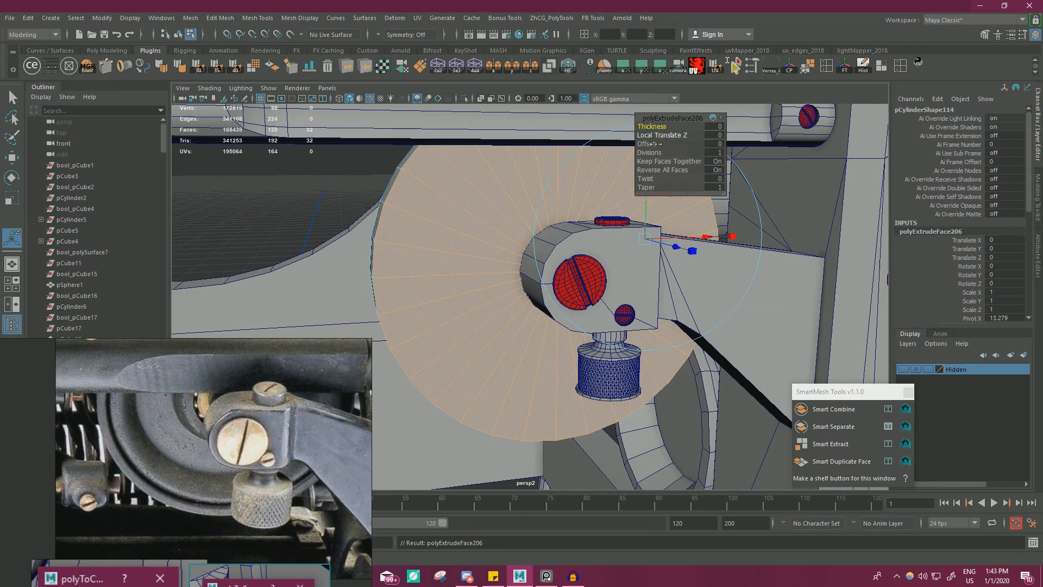
drag(655, 143, 652, 143)
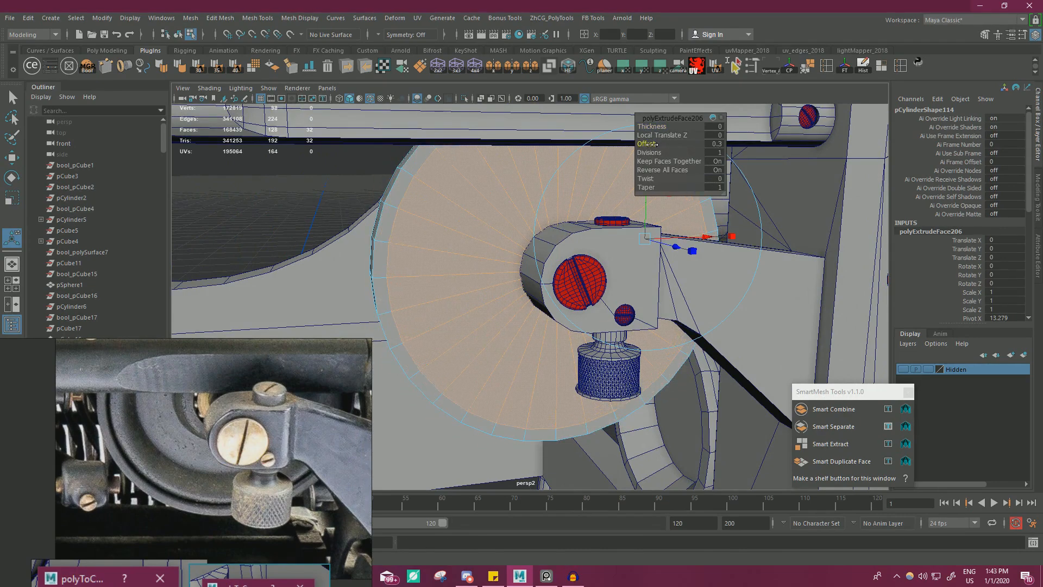
drag(653, 144, 653, 143)
text(.325)
Extrude the faces inside the narrow border along Z into the disc to form a shallow recess.
alt+drag(453, 279, 434, 281)
key(w)
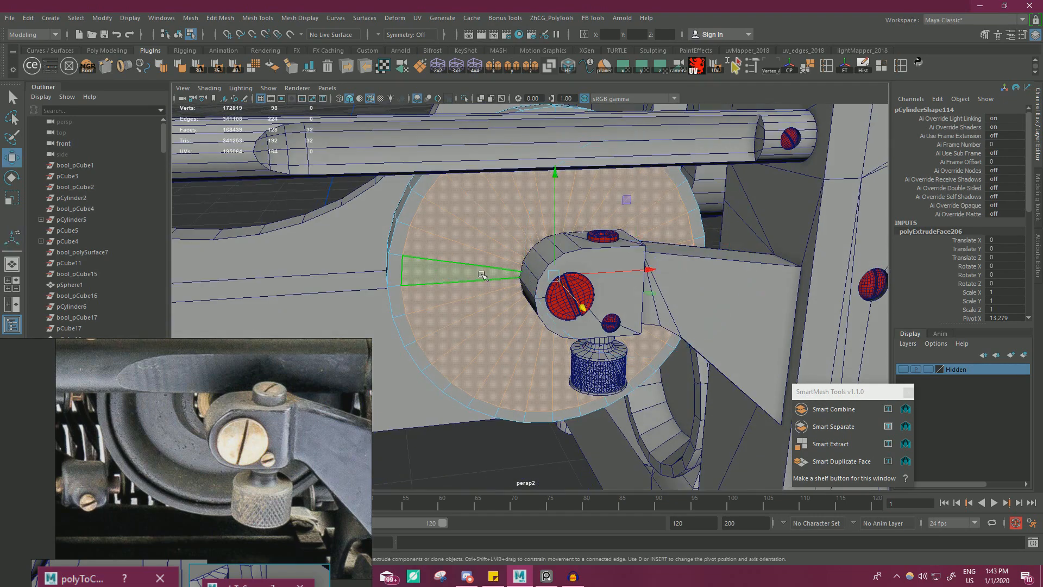
shift+drag(587, 308, 586, 305)
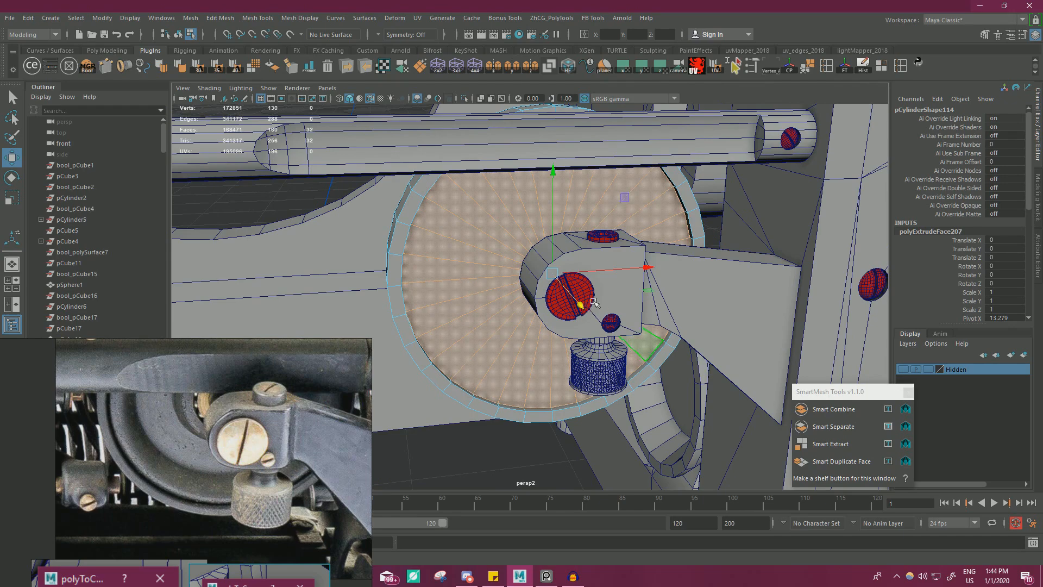
Extrude the recessed faces with an Offset of 0.7 and move them along Z to form a sloped ring.
alt+drag(595, 302, 654, 190)
key(ctrl+e)
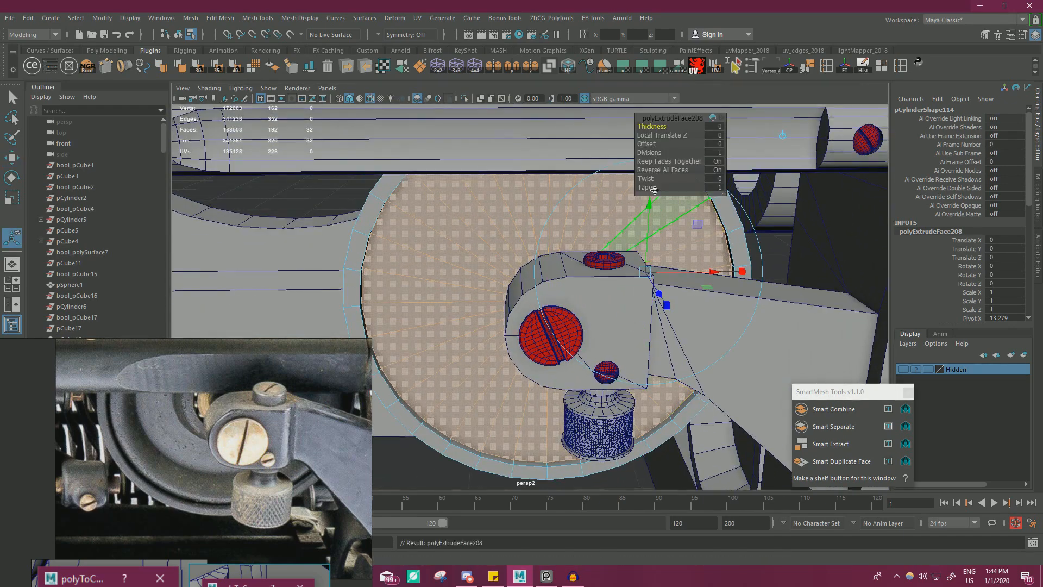
drag(642, 144, 646, 144)
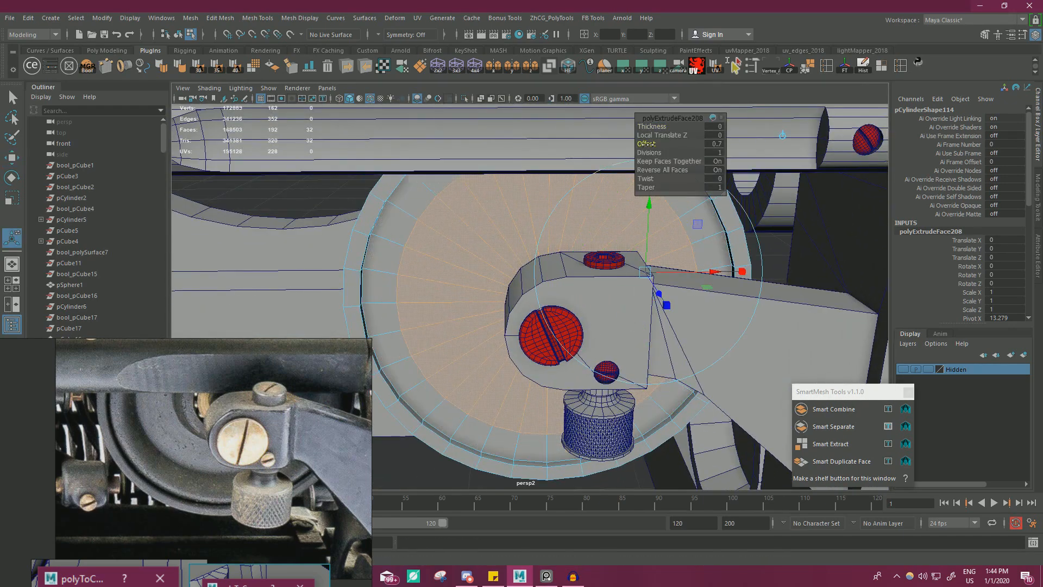
key(w)
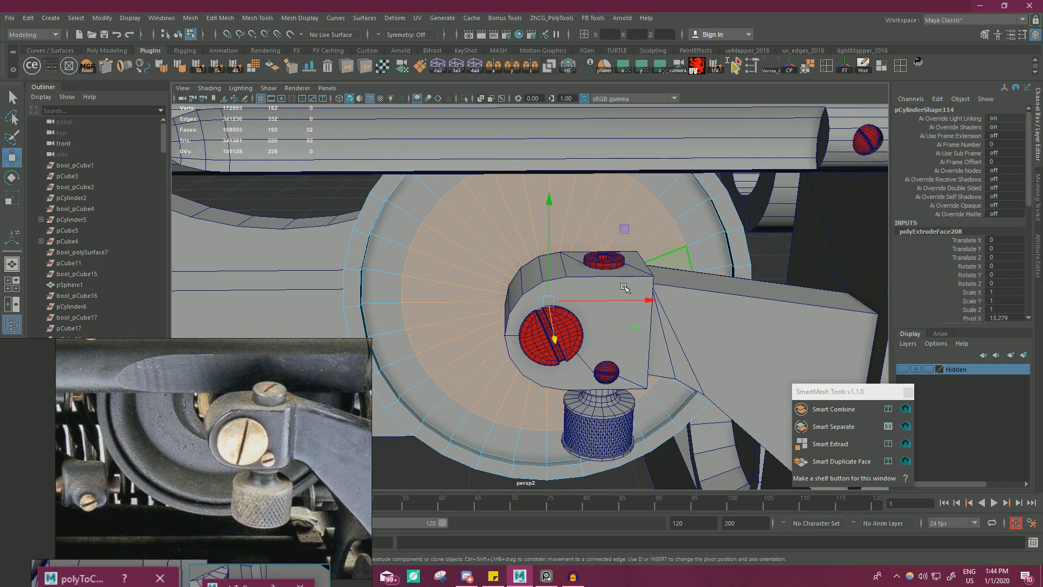
mouse_move(576, 334)
alt+mouse_down()
mouse_move(560, 342)
mouse_move(562, 334)
alt+mouse_up()
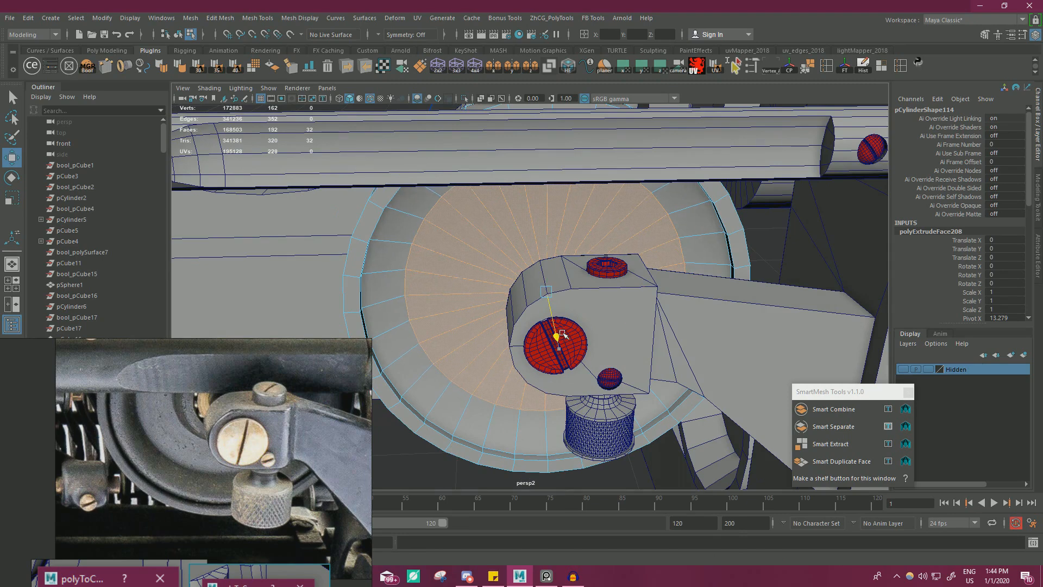
Insert an edge loop around the disc's sloped ring and select the whole loop.
key(ctrl+shift+x)
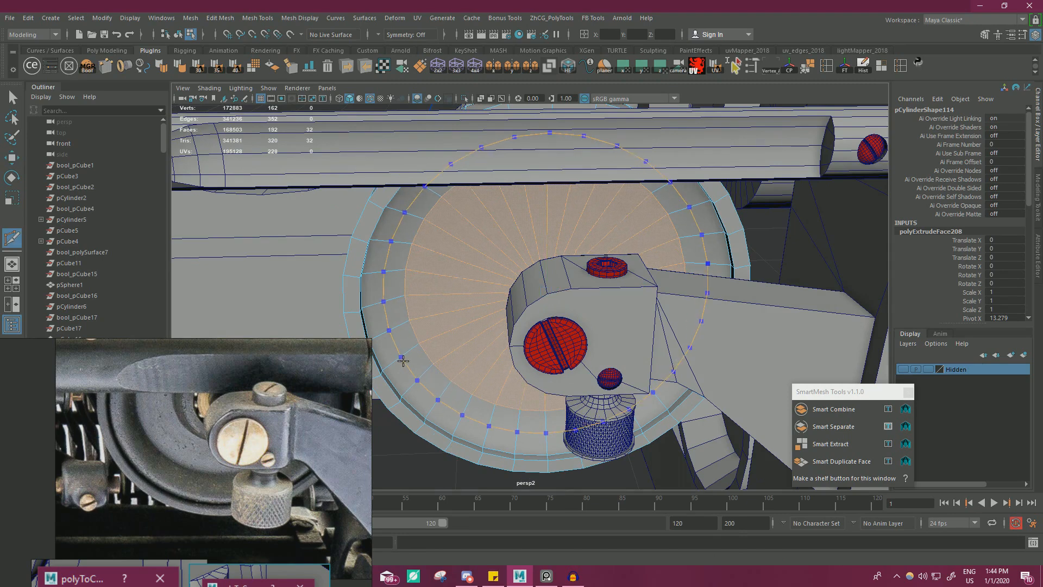
ctrl+click(403, 360)
key(w)
right_drag(408, 263, 406, 237)
double_click(385, 323)
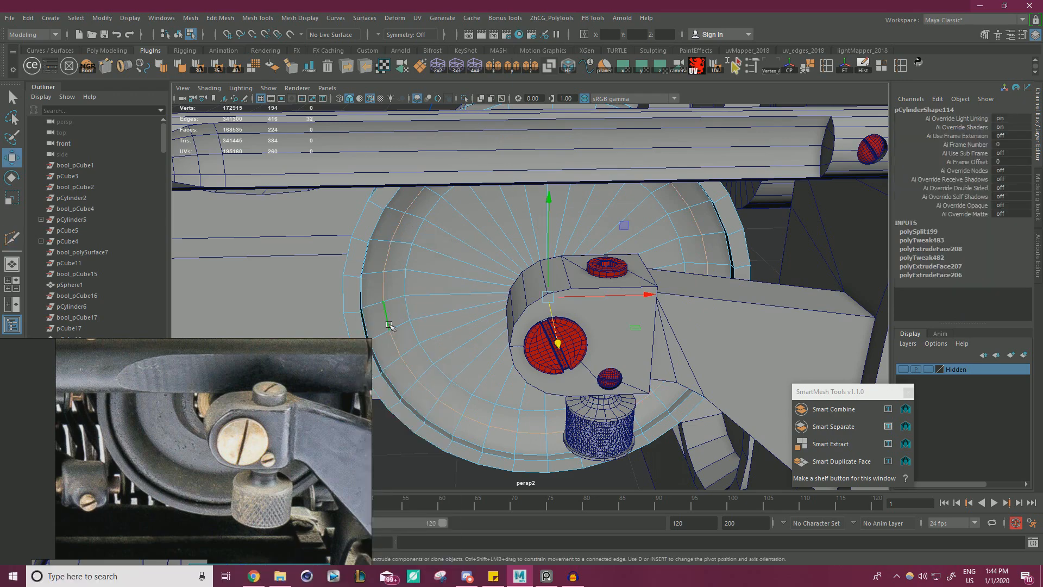
alt+drag(474, 325, 554, 305)
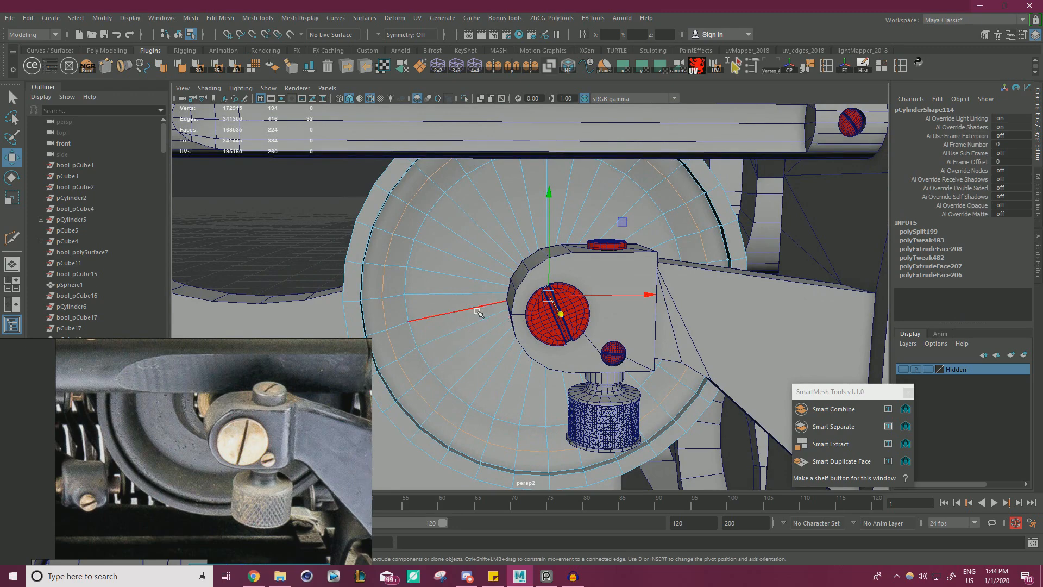
key(r)
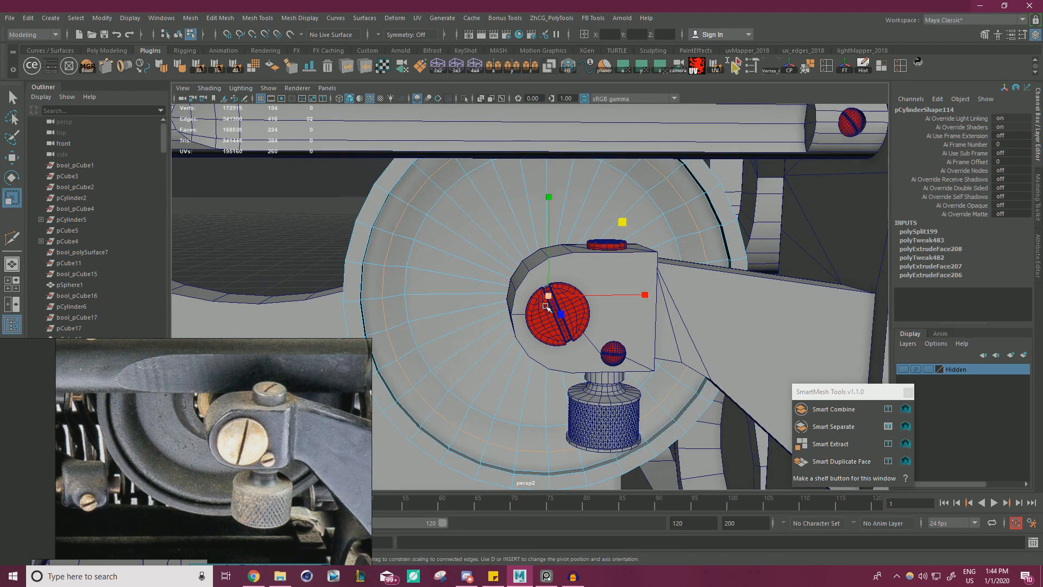
key(w)
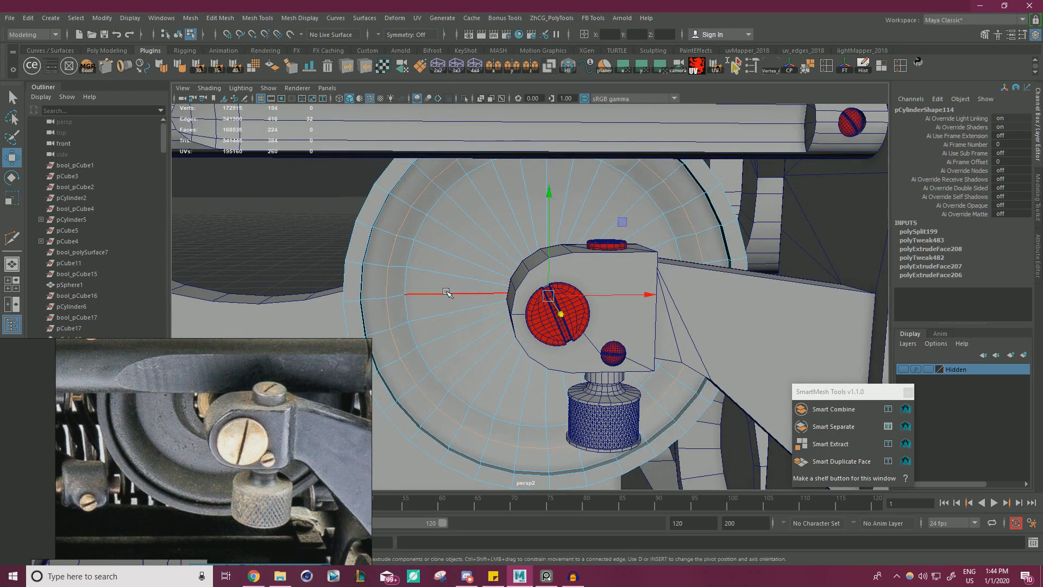
mouse_move(448, 296)
alt+mouse_down()
mouse_move(398, 294)
mouse_move(446, 299)
mouse_move(433, 302)
alt+mouse_up()
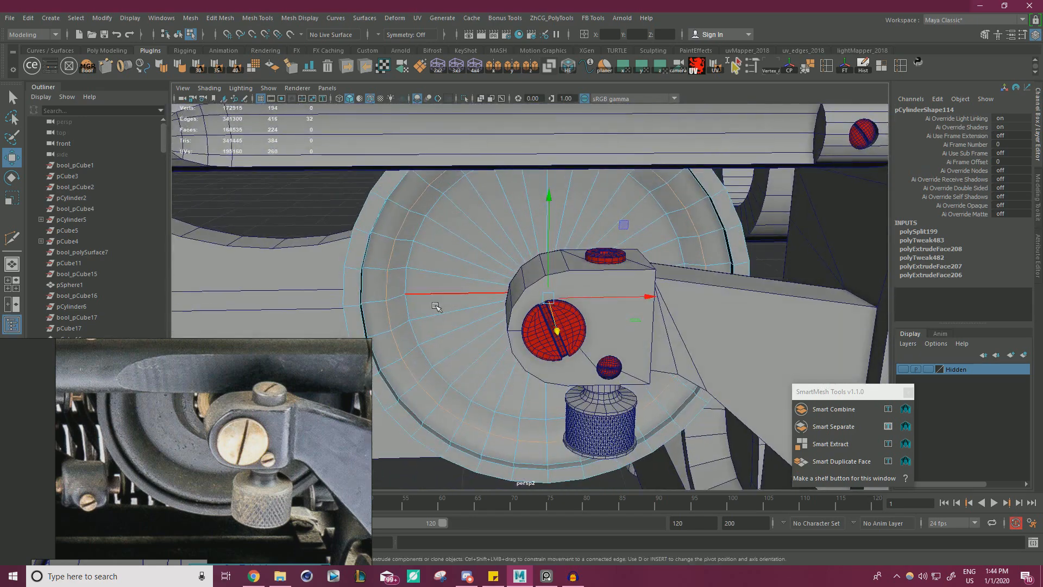
Select only the central faces inside the sloped ring and extrude them with an Offset of 1.4.
click(453, 275)
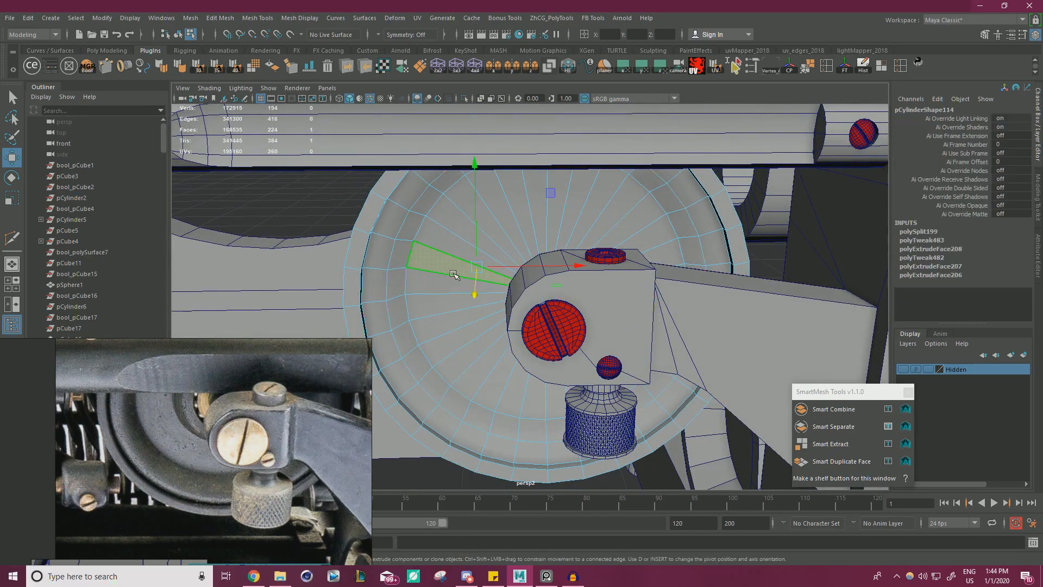
key(shift+period)
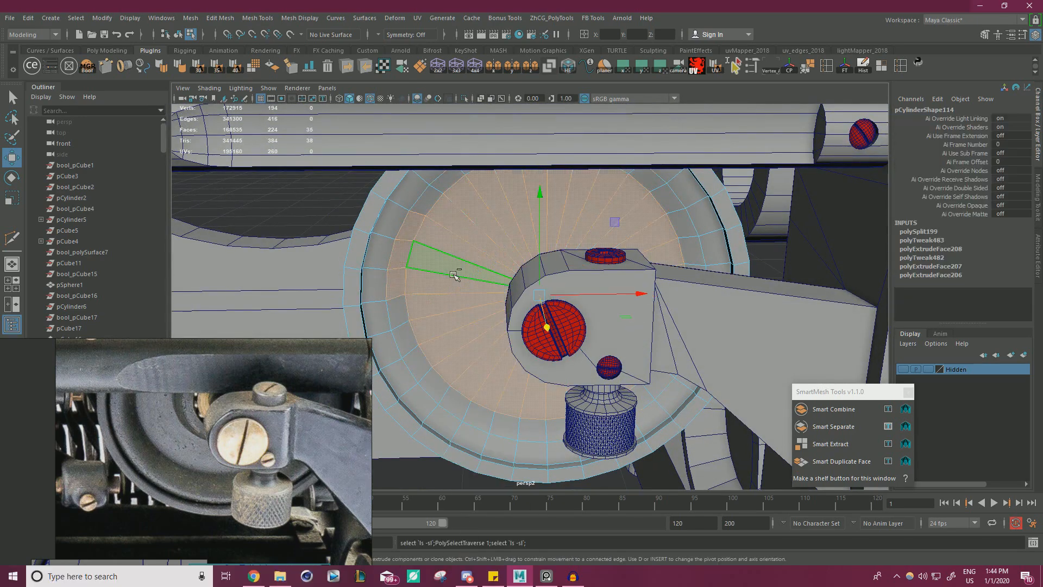
ctrl+click(398, 255)
ctrl+click(396, 281)
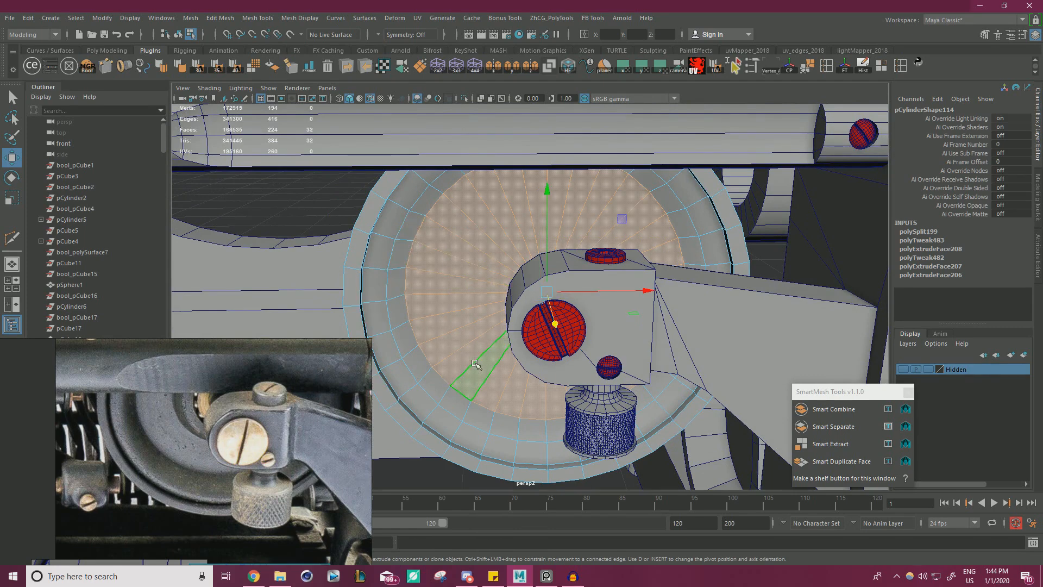
key(ctrl+e)
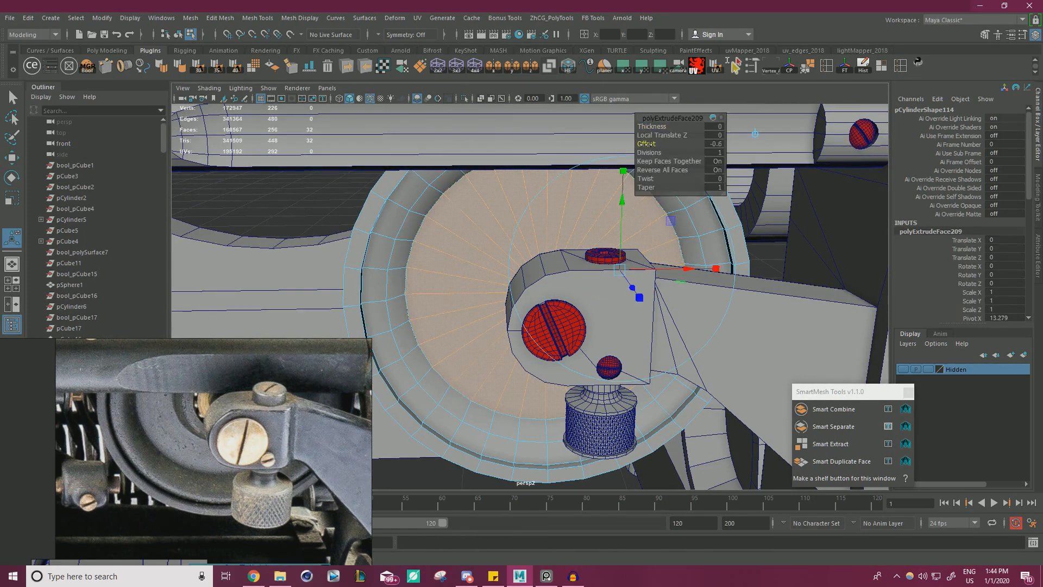
drag(654, 156, 654, 156)
alt+drag(535, 300, 511, 274)
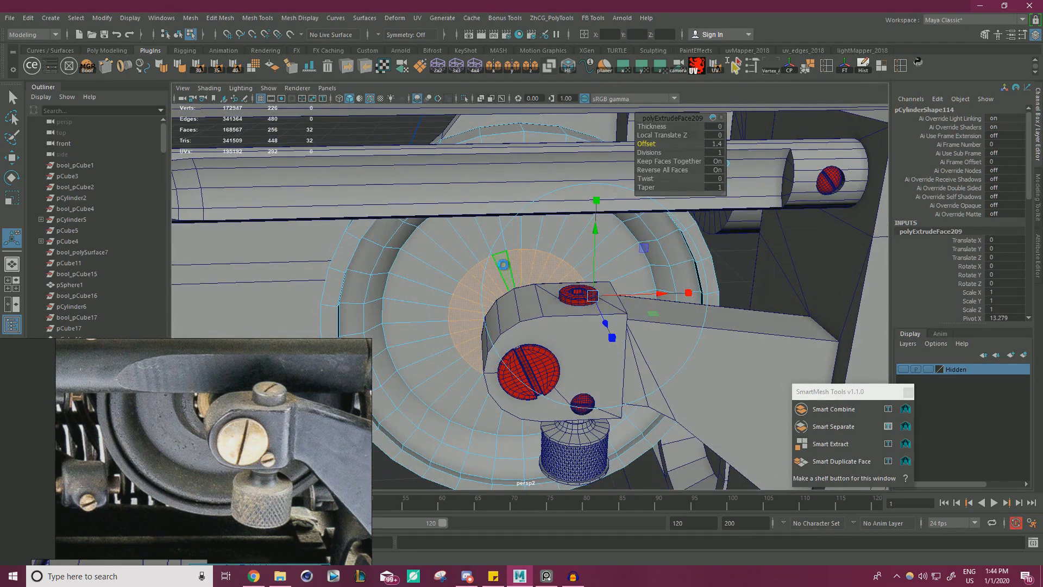
Extrude the disc's hub faces with an Offset of 0.3 and move them along Z, undoing the stray X move.
key(ctrl+e)
drag(648, 143, 650, 142)
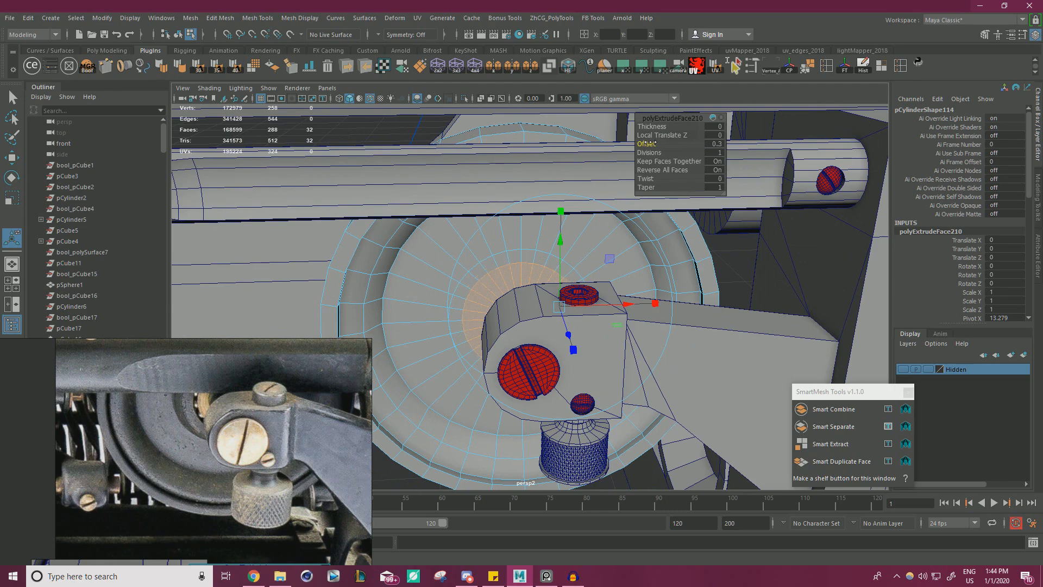
key(w)
drag(529, 355, 533, 352)
alt+right_drag(534, 352, 568, 364)
alt+drag(568, 363, 581, 362)
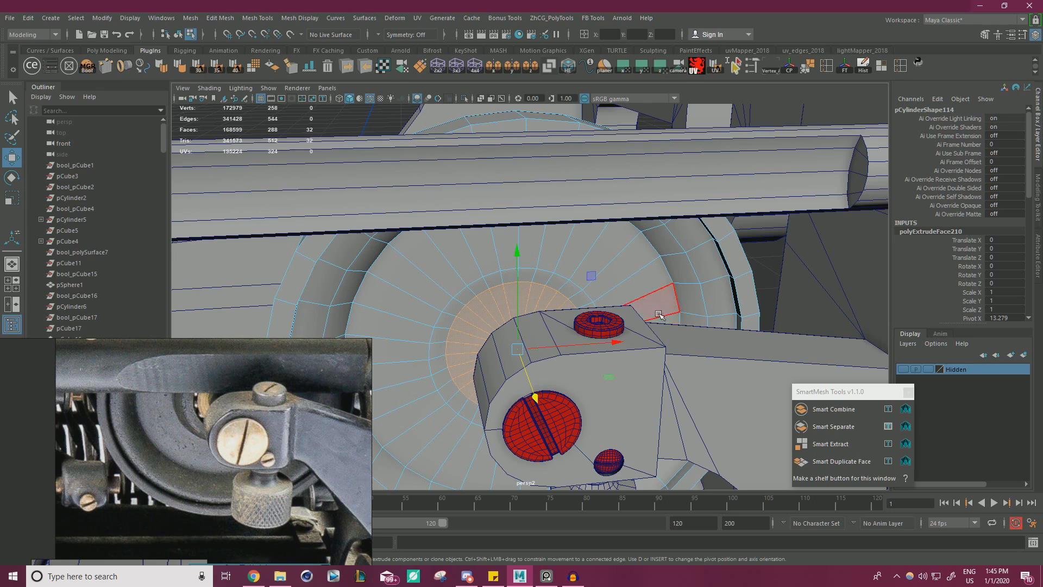
alt+drag(608, 288, 602, 281)
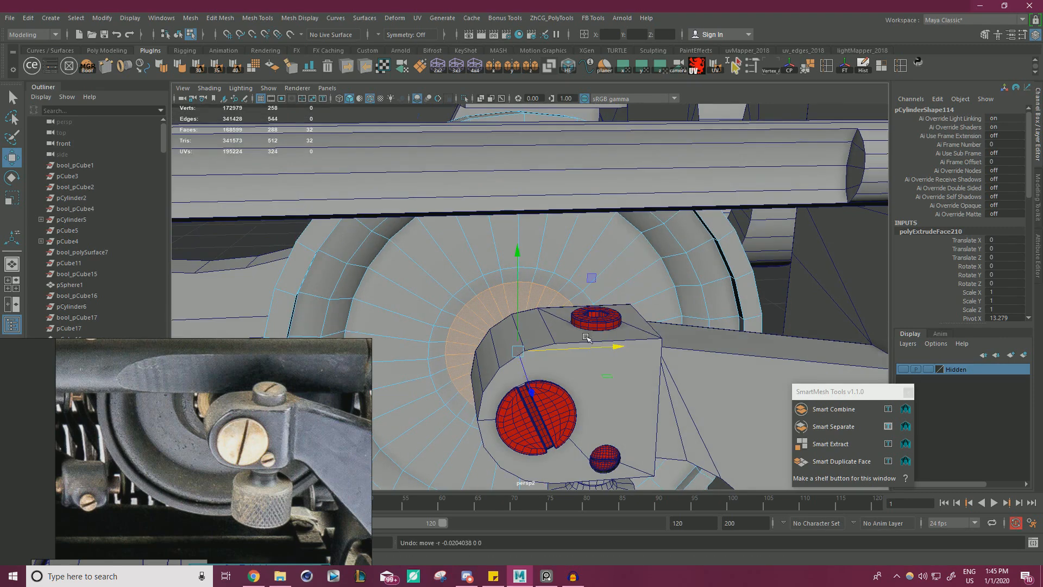
Extrude the wheel's hub faces with an Offset of 0.1, and extrude them again inward along Z to form a central recess.
key(ctrl+e)
drag(649, 148, 650, 142)
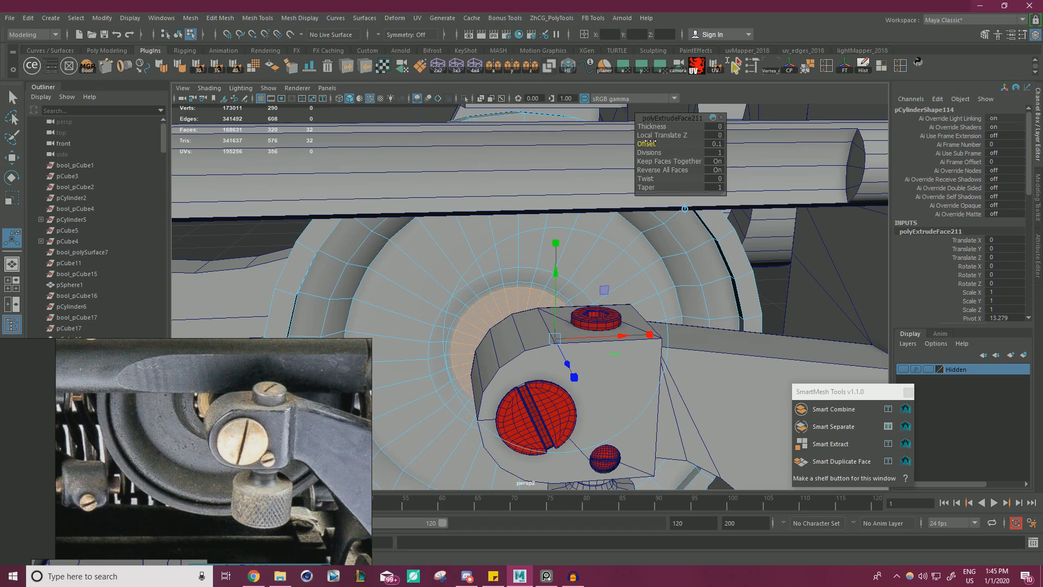
key(w)
alt+drag(612, 206, 609, 275)
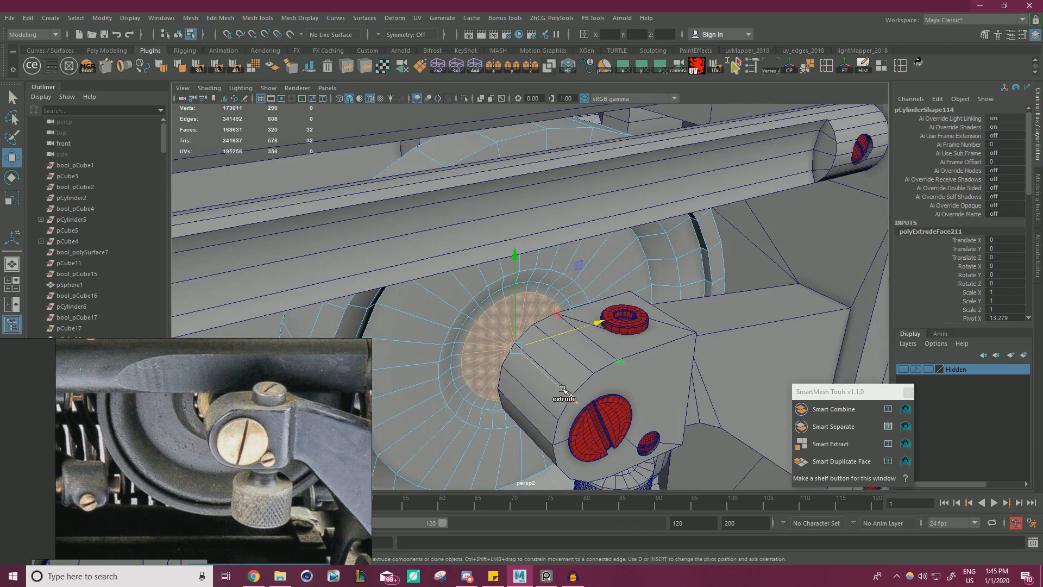
mouse_move(566, 387)
shift+mouse_down()
mouse_move(546, 376)
mouse_move(564, 384)
shift+mouse_up()
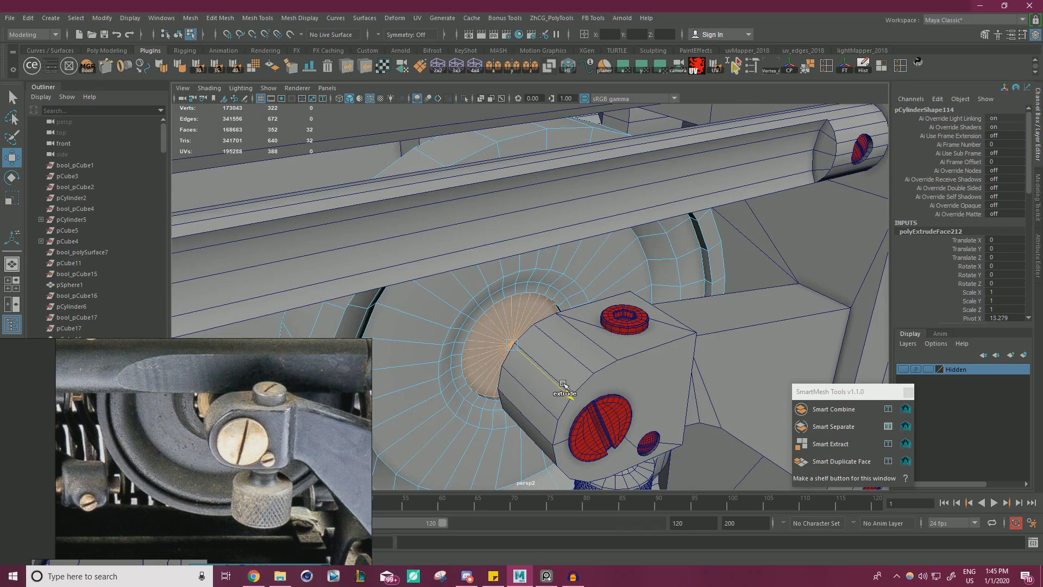
Select all the wheel's back cap faces, leaving out the side faces, and move them along Z.
alt+drag(586, 322, 620, 332)
click(618, 325)
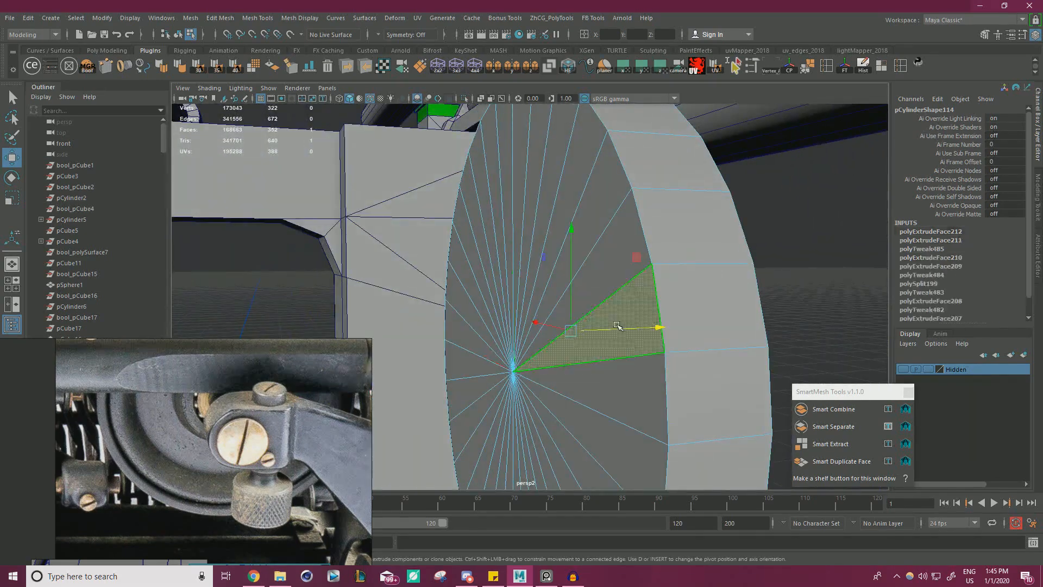
key(shift+period)
click(783, 253)
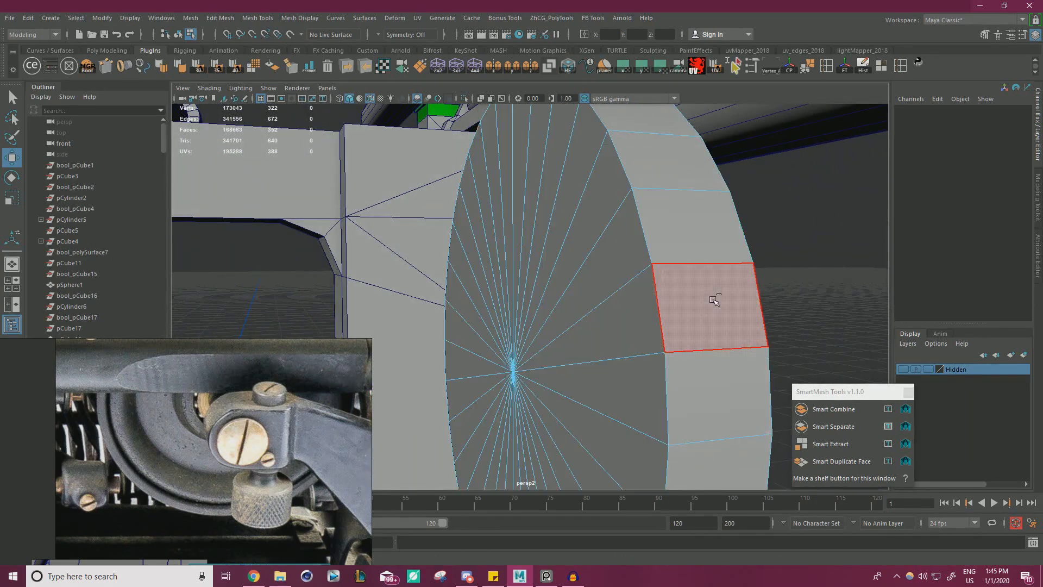
key(ctrl+z)
ctrl+click(697, 343)
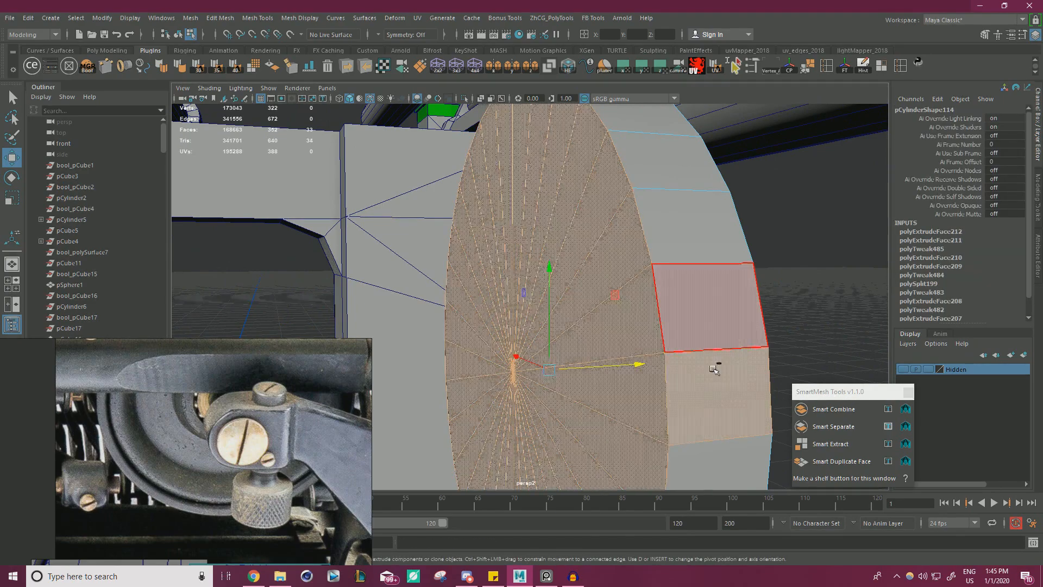
ctrl+click(713, 370)
drag(605, 368, 583, 369)
Select only the floor faces of the central hub recess, excluding its wall faces, and return to whole-object selection.
alt+drag(669, 363, 555, 302)
scroll(568, 369, up, 3)
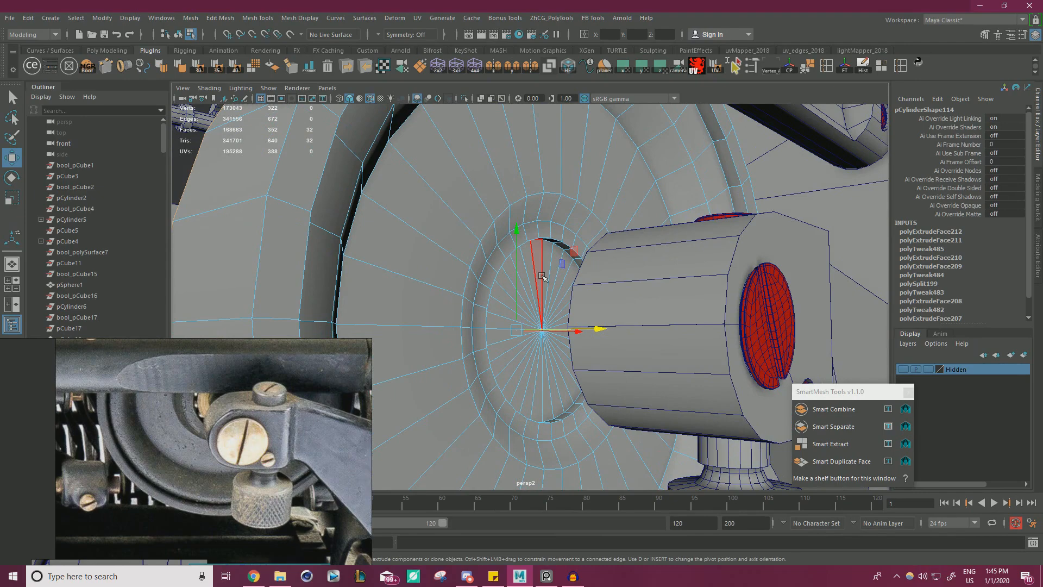
key(shift+period)
alt+drag(563, 264, 633, 260)
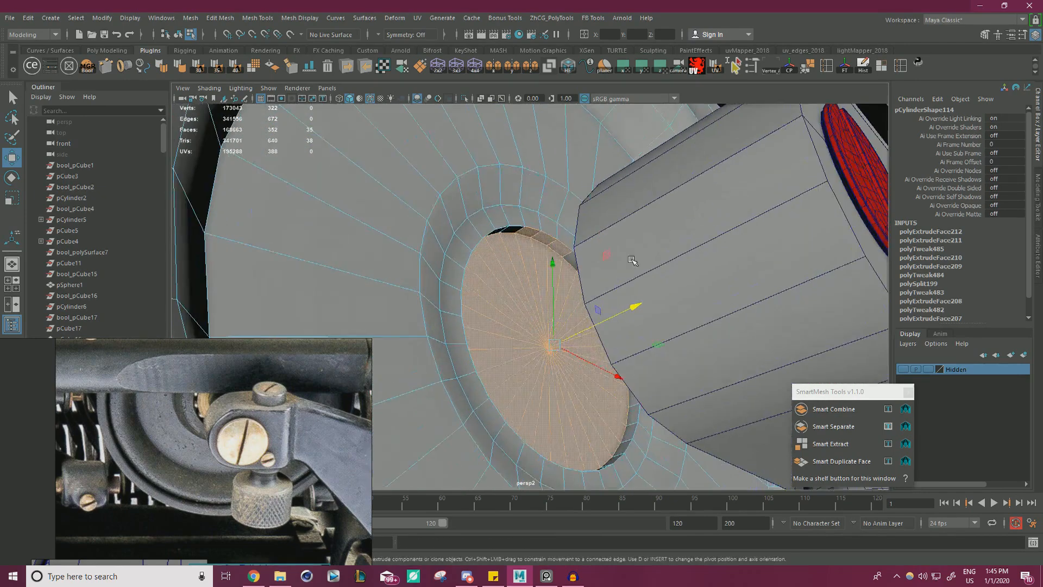
scroll(625, 256, up, 3)
drag(615, 334, 606, 355)
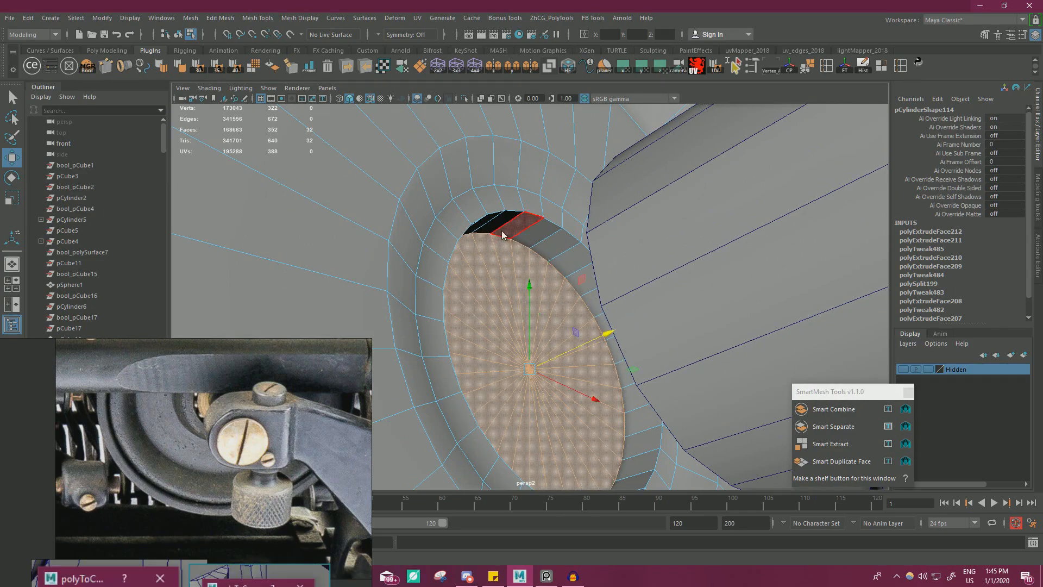
right_drag(502, 233, 535, 211)
scroll(478, 222, down, 6)
scroll(422, 276, up, 2)
alt+drag(403, 214, 604, 293)
scroll(421, 275, down, 8)
scroll(405, 255, down, 3)
scroll(761, 310, up, 8)
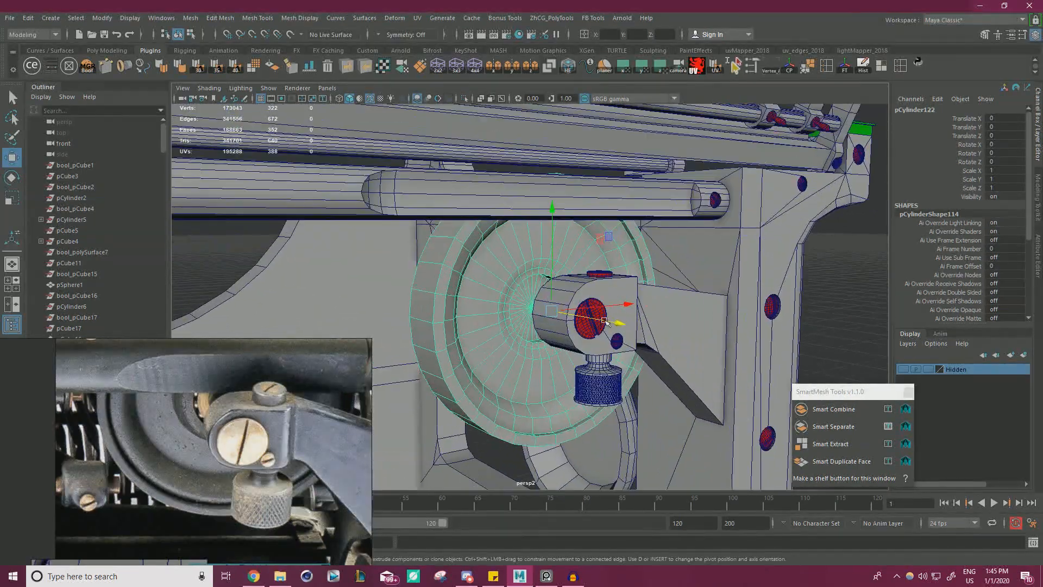
Select the full ring of faces just inside the wheel's rim and move it slightly along Z.
alt+drag(761, 310, 417, 314)
alt+middle_drag(417, 314, 473, 276)
alt+drag(472, 276, 429, 261)
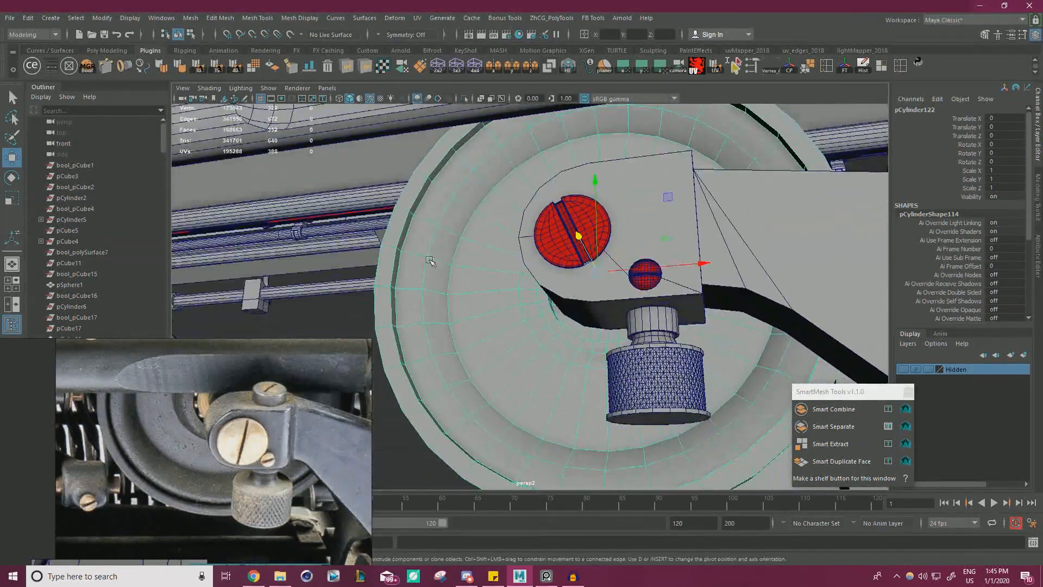
right_drag(426, 261, 410, 287)
click(411, 301)
shift+double_click(410, 300)
alt+drag(412, 304, 454, 374)
drag(541, 409, 544, 409)
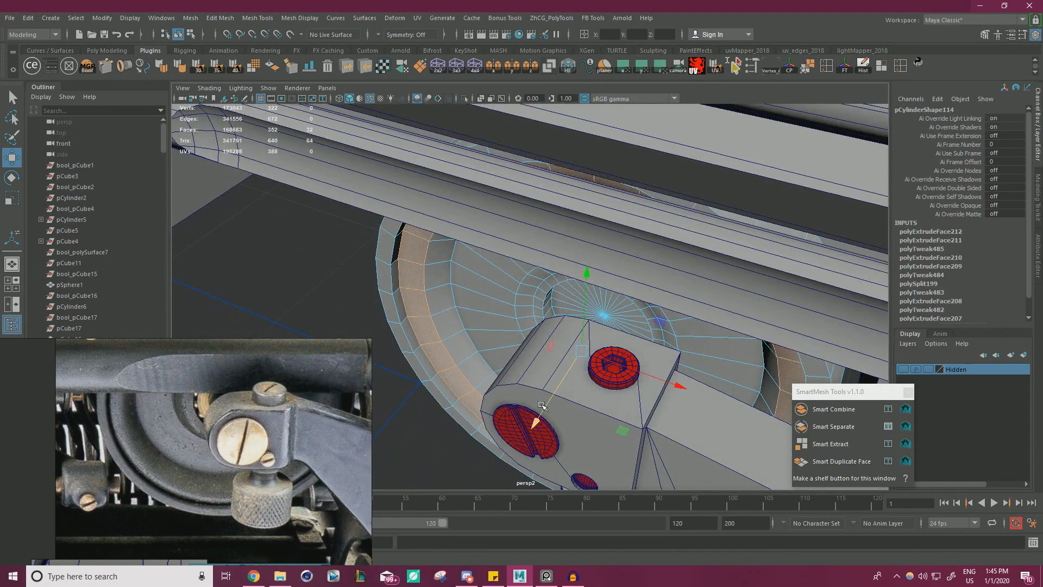
Select the edge loop between the rim and the wheel's recess and bevel it with a Fraction of 0.5.
alt+drag(458, 347, 439, 287)
right_drag(437, 289, 433, 276)
double_click(439, 268)
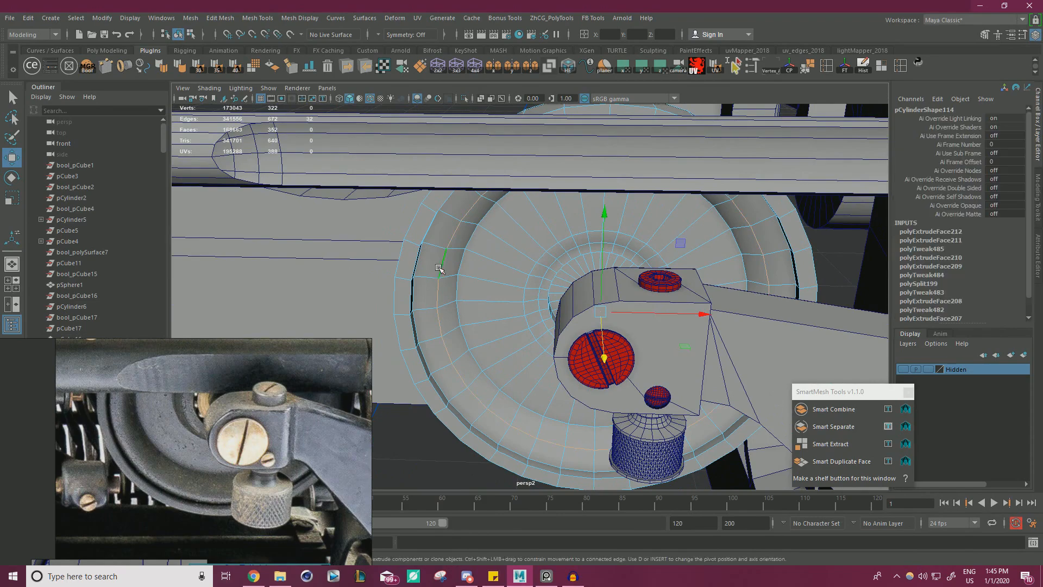
key(ctrl+b)
alt+drag(438, 267, 415, 276)
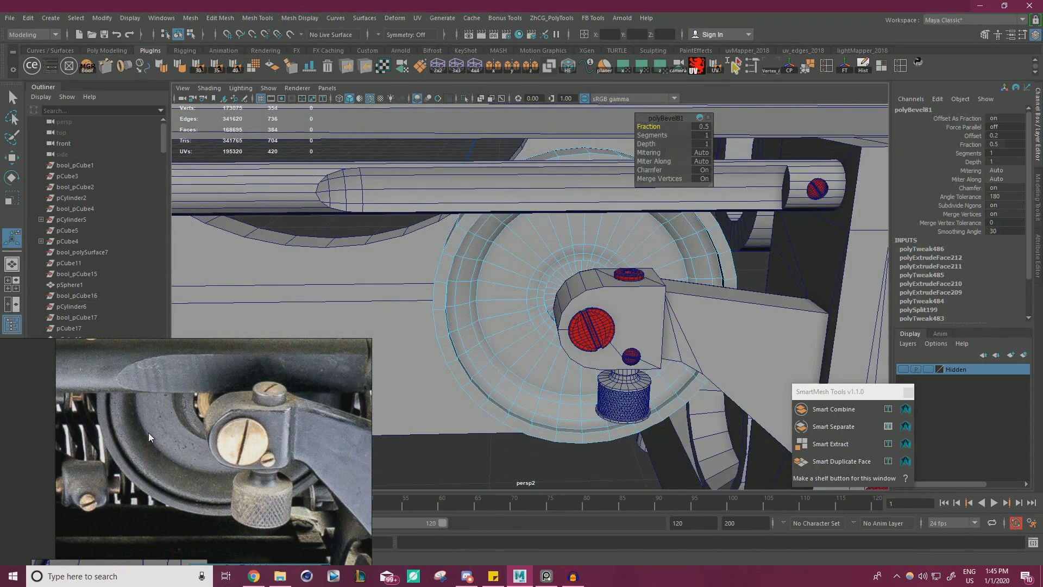
Select the two edge loops around the wheel's hub and scale them in the wheel's plane, adjusting the inner loop separately.
scroll(543, 282, up, 5)
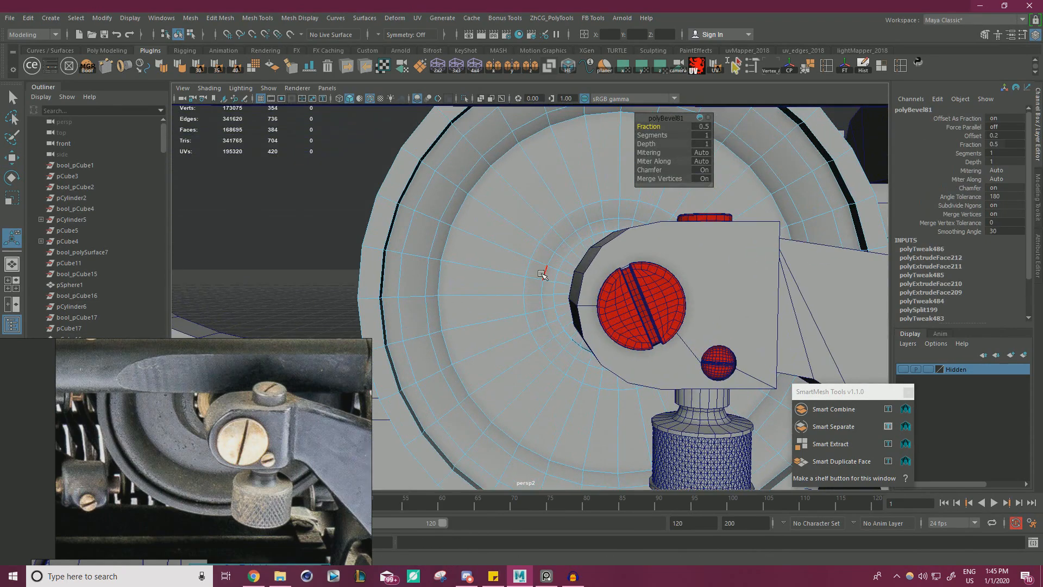
right_drag(543, 279, 531, 250)
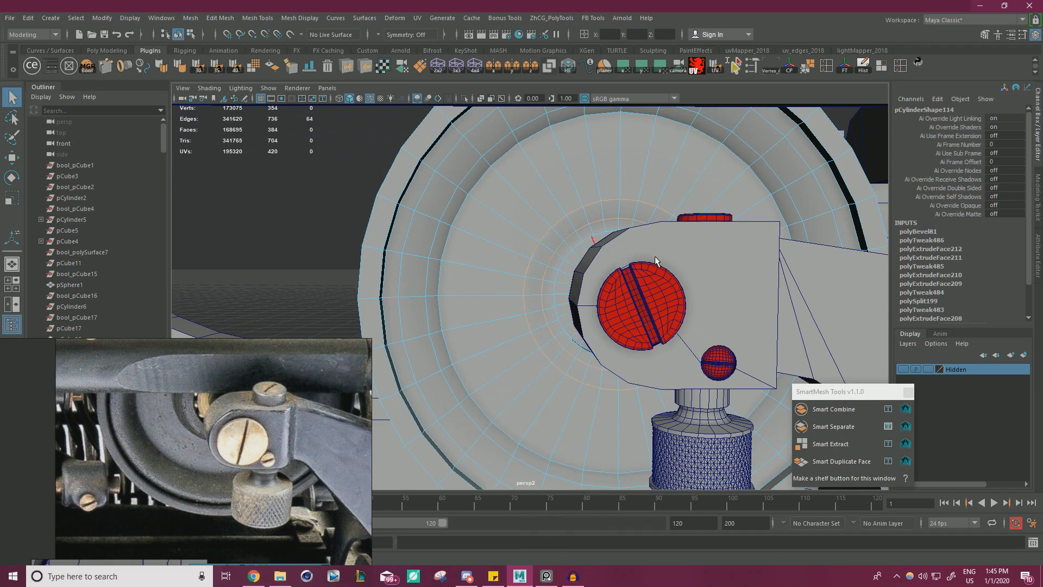
key(r)
alt+drag(656, 260, 650, 254)
drag(695, 220, 699, 215)
alt+drag(572, 233, 554, 276)
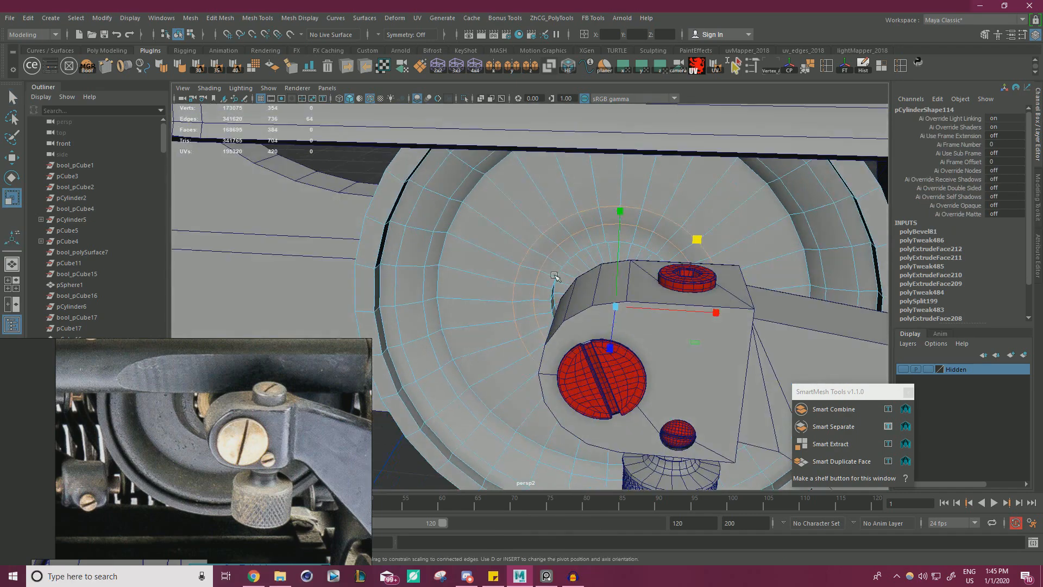
double_click(549, 254)
drag(697, 238, 701, 234)
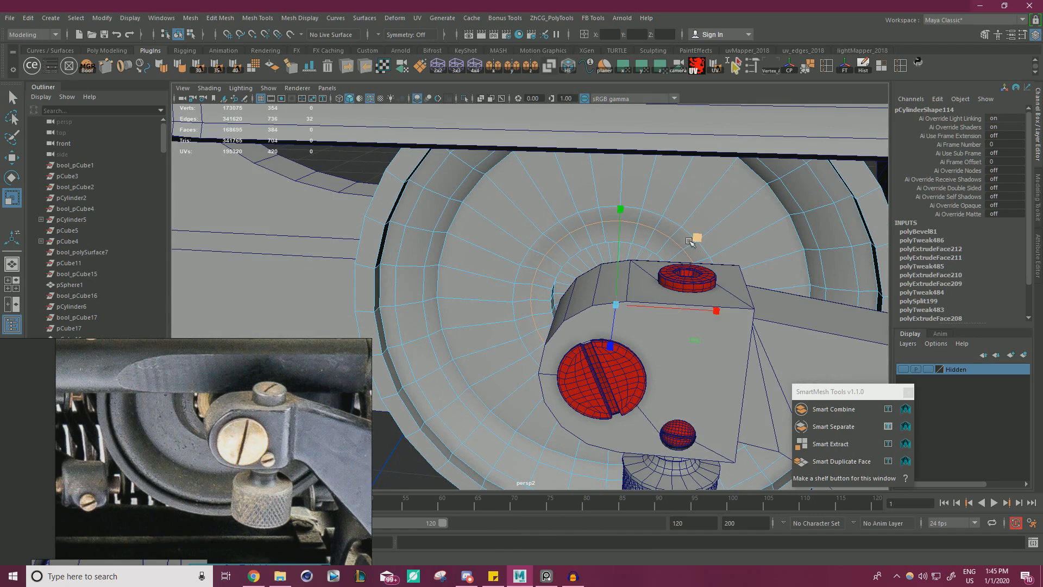
Select the edge loop bordering the hub ring and harden its edges.
right_drag(544, 242, 537, 208)
shift+double_click(536, 239)
click(167, 68)
Isolate the wheel in the viewport, freeze its transformations and delete its construction history.
scroll(517, 197, down, 6)
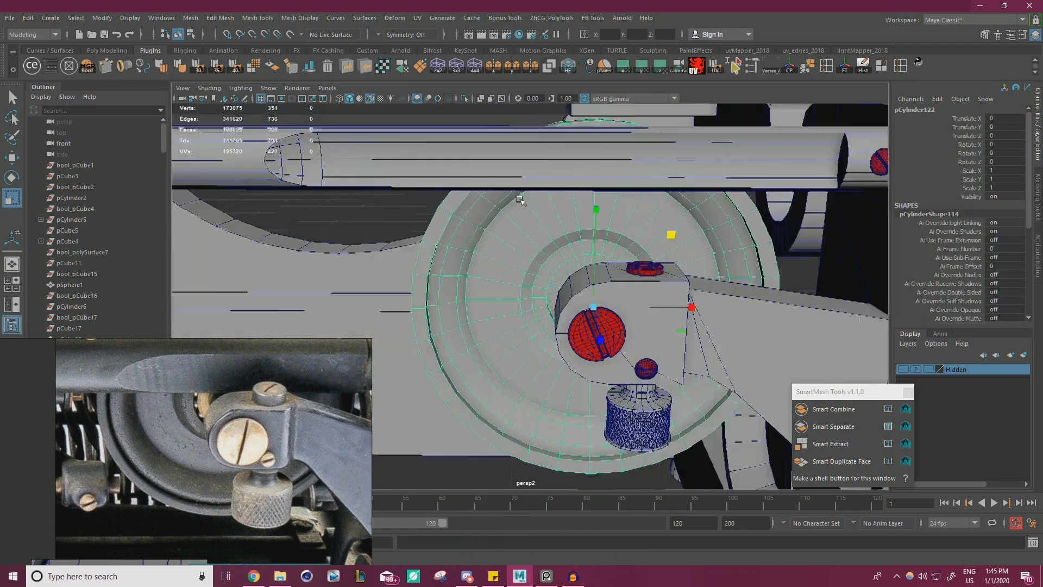
alt+drag(517, 197, 764, 317)
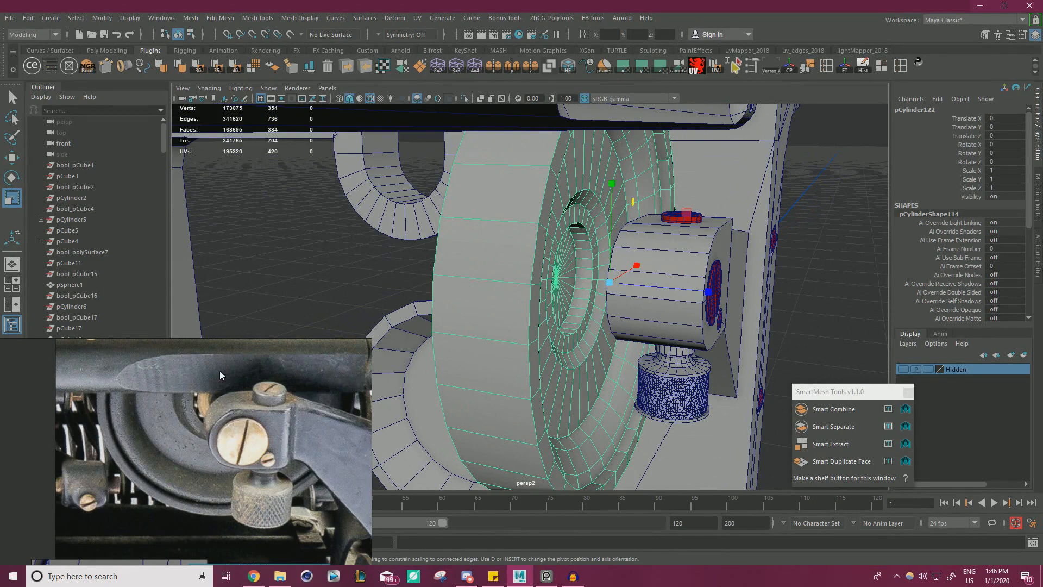
mouse_move(574, 314)
alt+mouse_down()
mouse_move(530, 299)
mouse_move(579, 313)
alt+mouse_up()
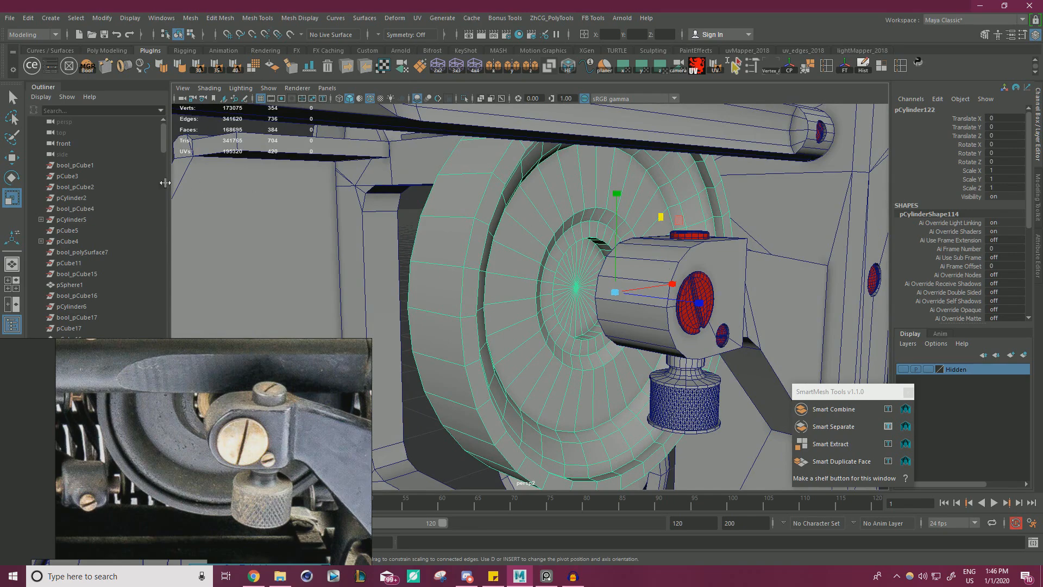
key(w)
click(465, 99)
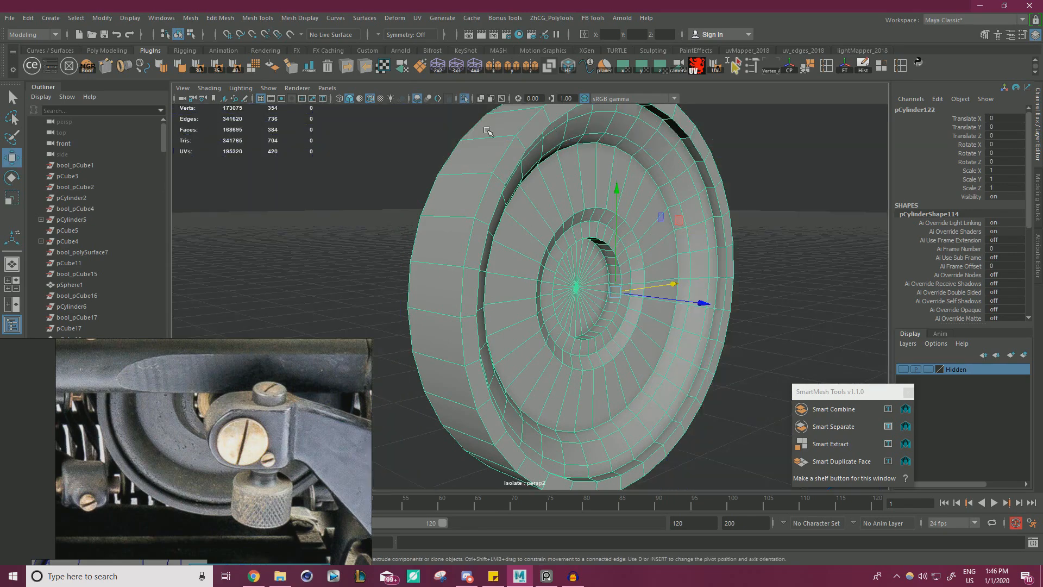
scroll(505, 217, down, 5)
alt+drag(524, 239, 491, 244)
click(472, 421)
drag(473, 421, 548, 331)
click(847, 69)
click(863, 66)
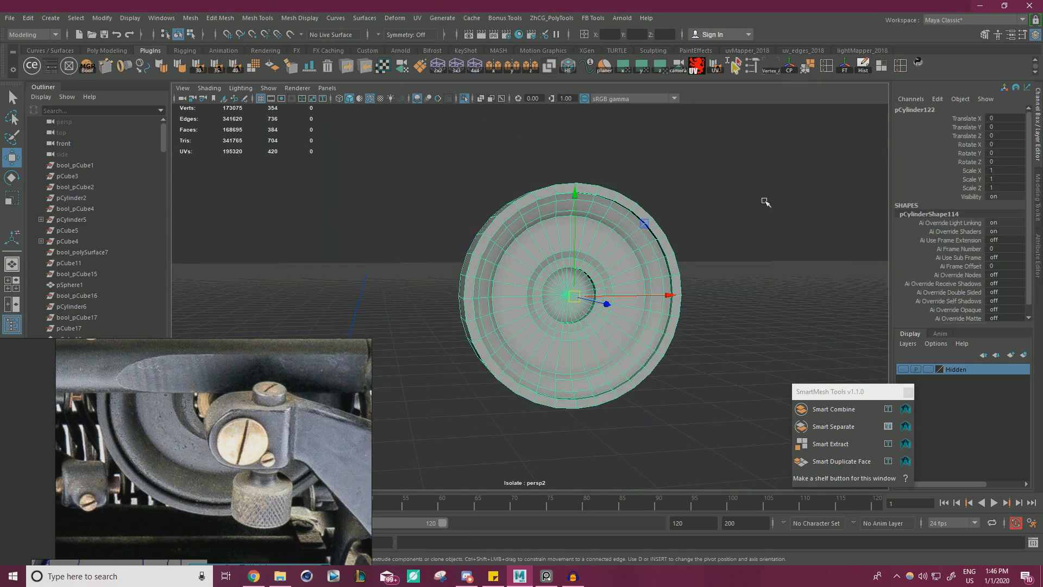
alt+drag(764, 203, 725, 220)
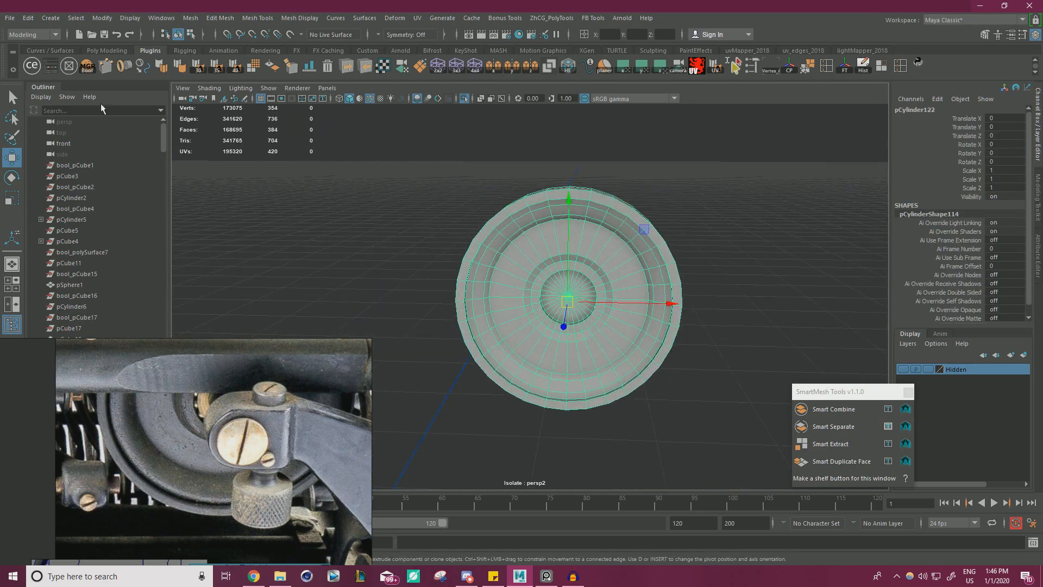
Create a polygon sphere and snap it to the centre of the wheel's hub.
click(51, 18)
mouse_move(93, 57)
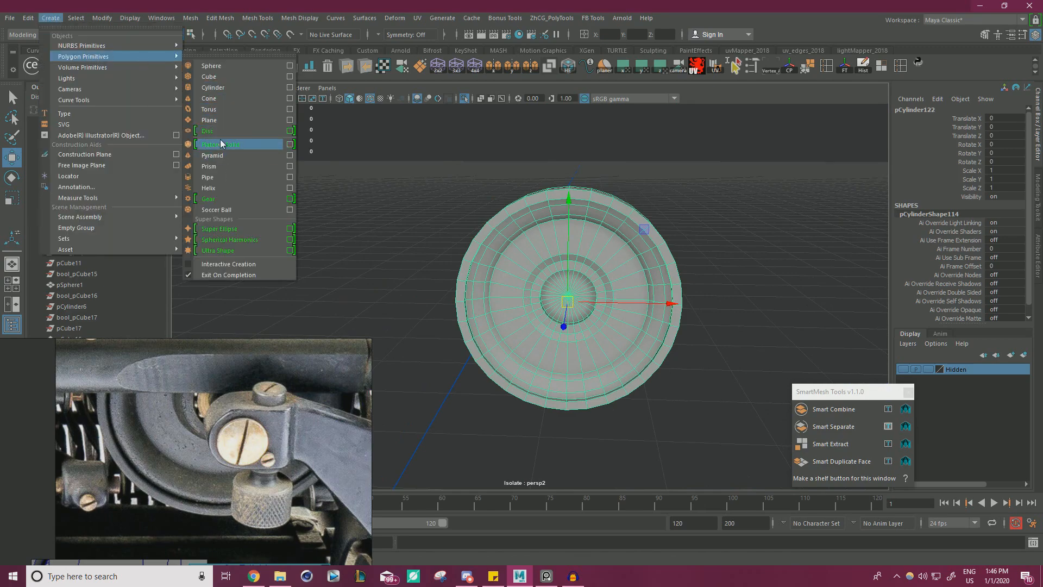
click(214, 65)
alt+right_drag(595, 319, 484, 401)
alt+middle_drag(486, 400, 513, 367)
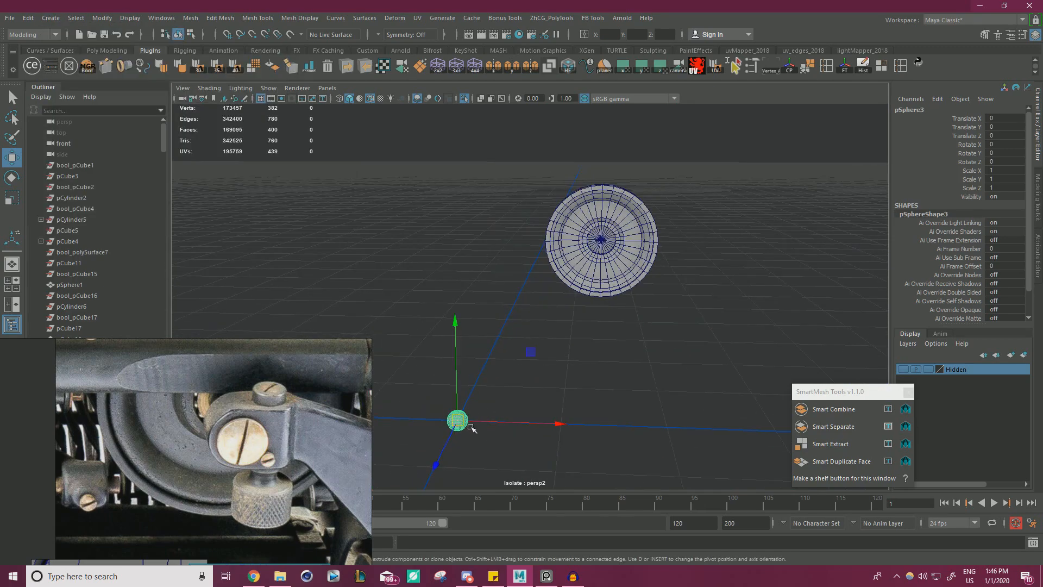
drag(458, 421, 602, 239)
key(f)
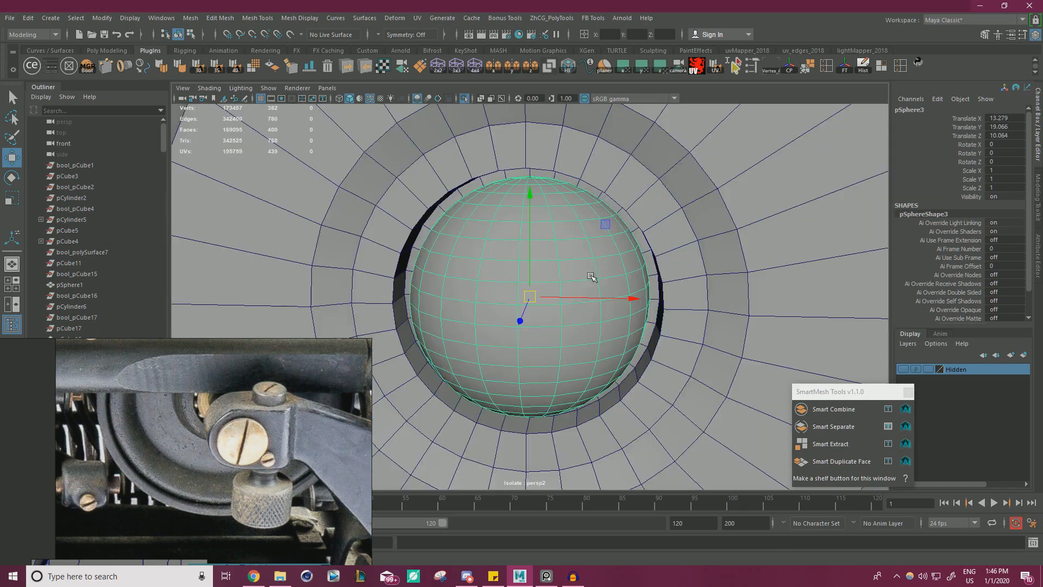
Scale the sphere down uniformly to 0.23 and rotate it 90 degrees around X.
key(r)
middle_drag(489, 298, 369, 320)
key(w)
alt+drag(795, 302, 798, 336)
alt+right_drag(799, 335, 825, 338)
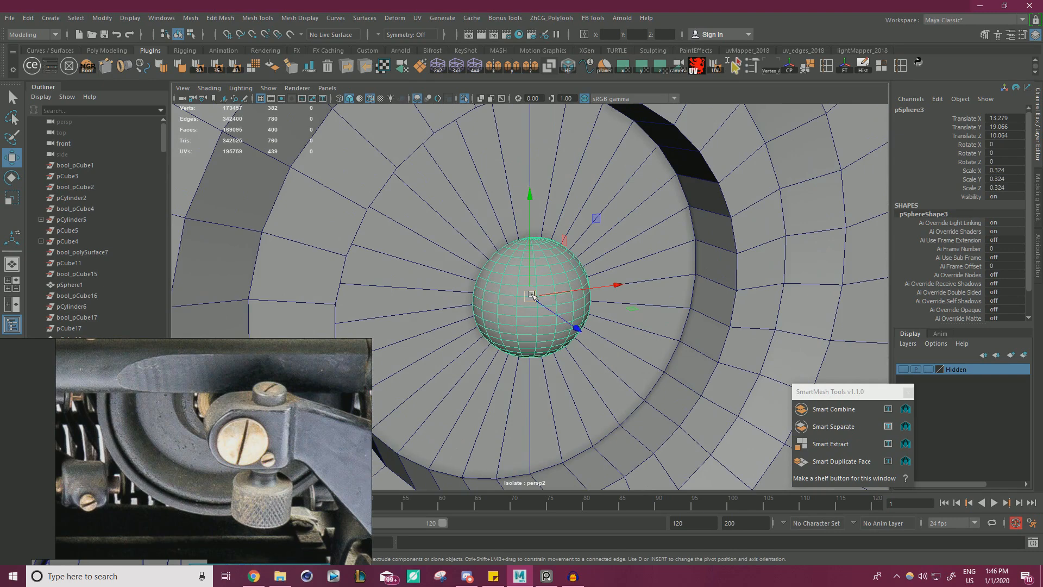
drag(531, 294, 496, 301)
key(ctrl+z)
key(r)
key(e)
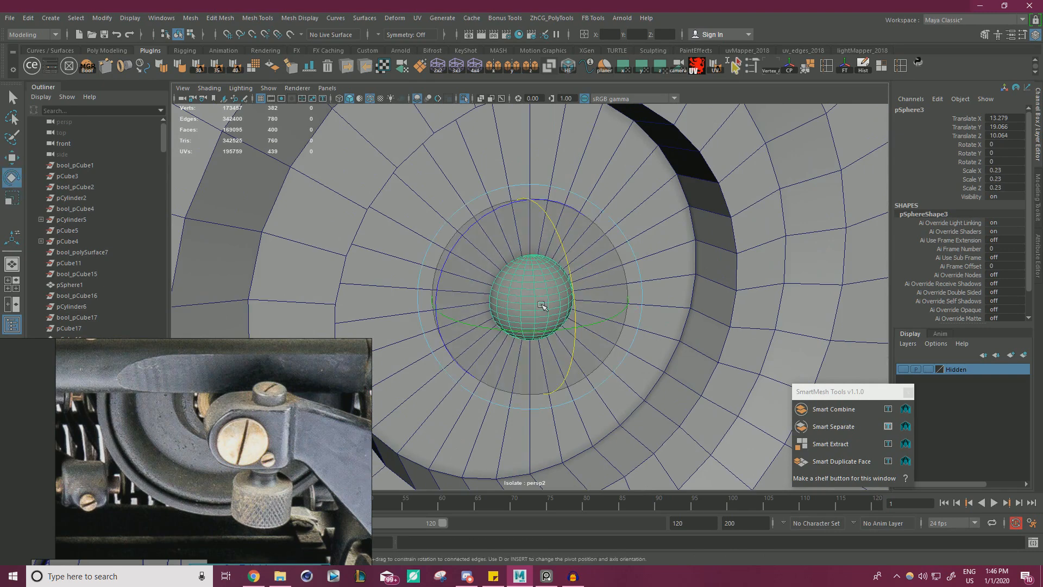
drag(561, 296, 592, 342)
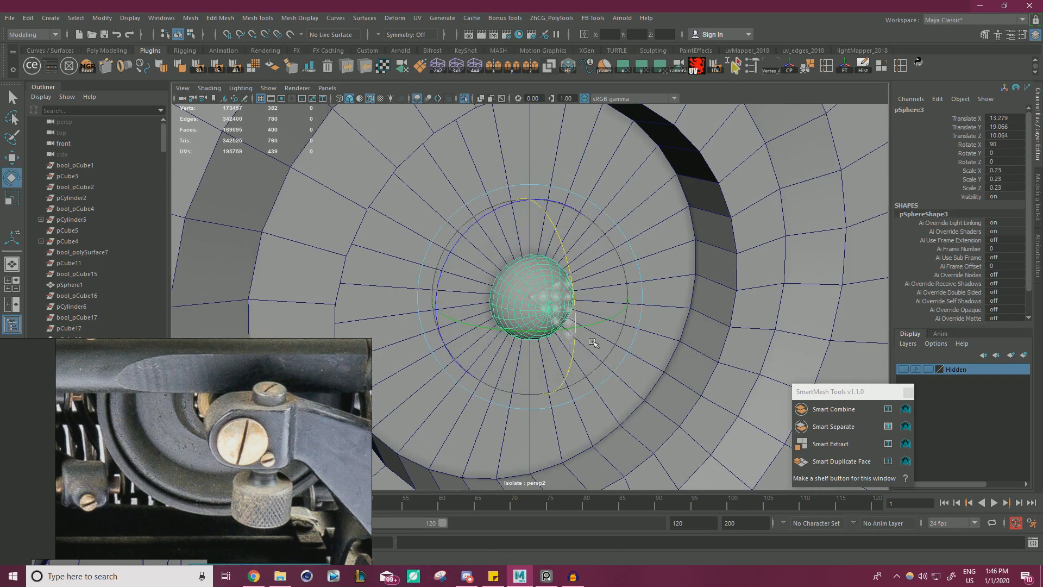
alt+drag(622, 296, 612, 321)
key(w)
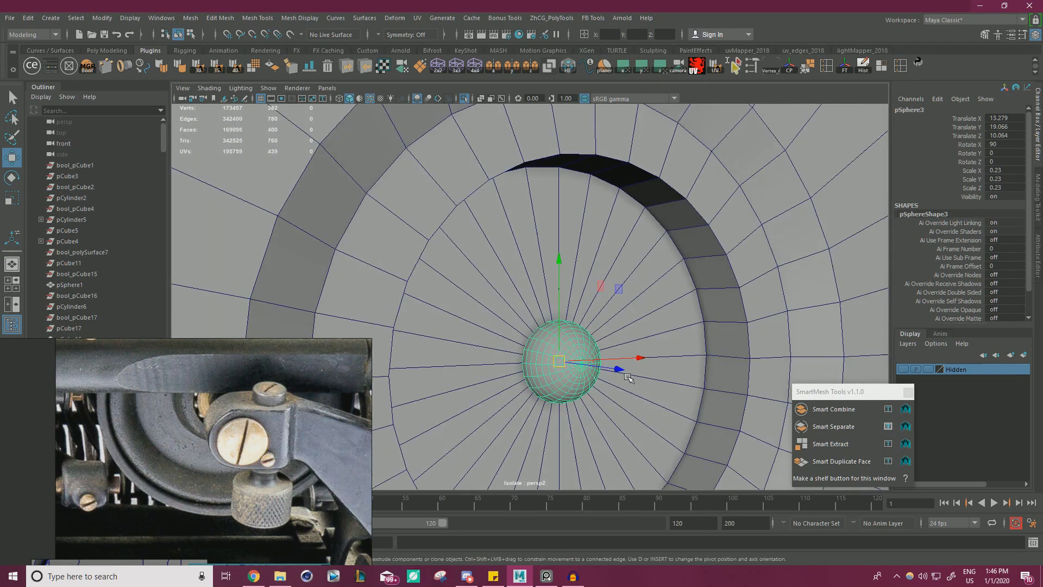
Scale the sphere to 0.123 and move it up to Translate Y 20.094, at the edge of the hub recess.
drag(622, 373, 646, 378)
key(ctrl+z)
key(r)
drag(561, 362, 541, 345)
key(w)
drag(568, 276, 568, 95)
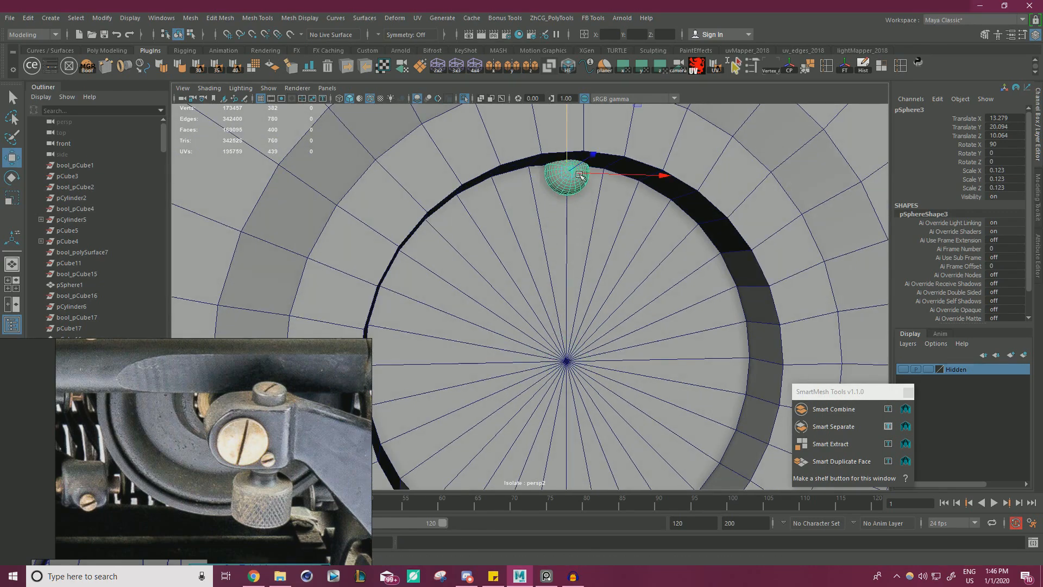
Move the sphere along Z to 10.269 and scale it uniformly to 0.1.
alt+drag(568, 239, 618, 165)
key(r)
mouse_move(568, 210)
mouse_down()
mouse_move(609, 203)
mouse_move(591, 215)
mouse_move(553, 205)
mouse_up()
key(w)
key(r)
key(w)
Scale the sphere at the hub recess's edge up uniformly to 0.139.
scroll(574, 255, down, 8)
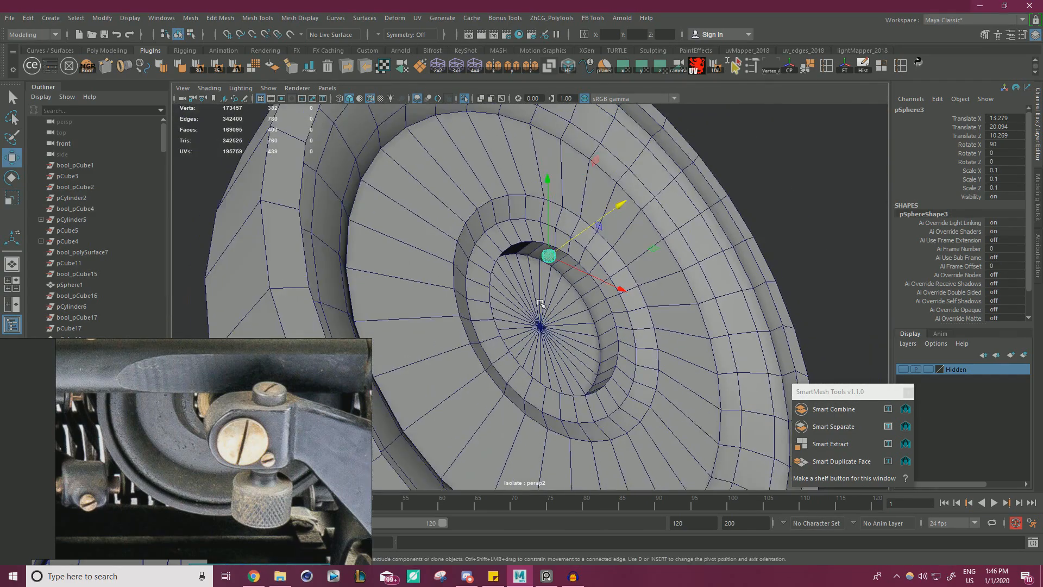
alt+drag(579, 272, 536, 329)
scroll(536, 329, up, 1)
scroll(604, 333, down, 6)
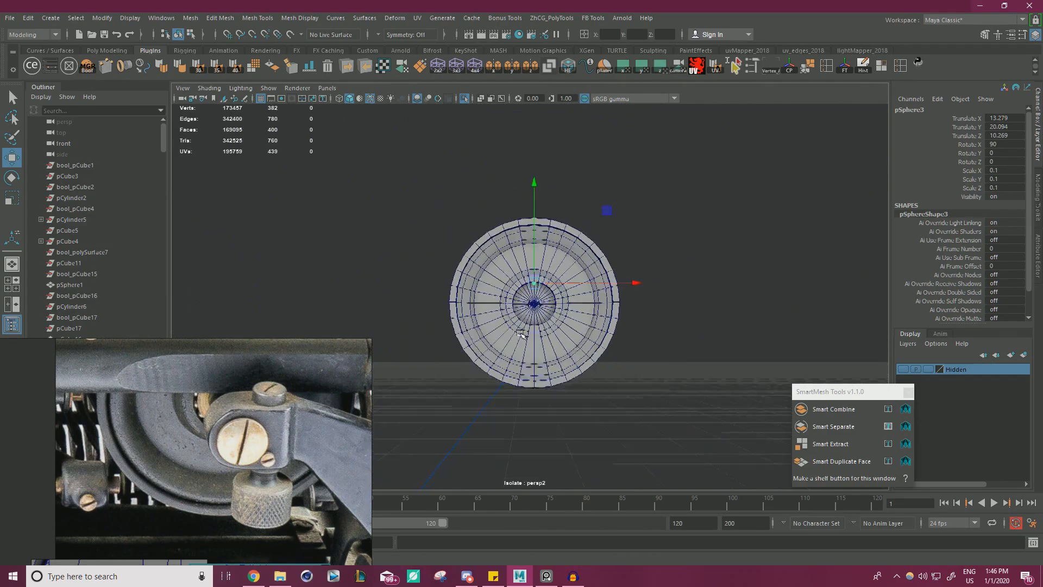
scroll(717, 325, up, 12)
alt+drag(626, 278, 628, 237)
key(r)
drag(556, 218, 593, 221)
key(w)
scroll(477, 252, down, 8)
mouse_move(624, 254)
alt+mouse_down()
mouse_move(646, 289)
mouse_move(619, 268)
alt+mouse_up()
scroll(647, 289, up, 7)
scroll(615, 264, up, 4)
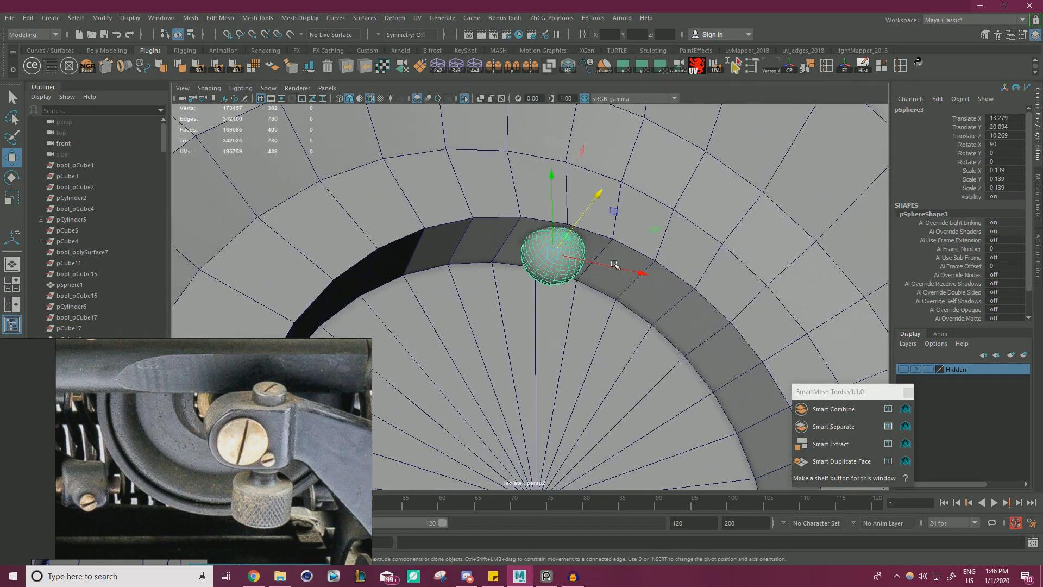
Lower the sphere to Translate Y 20.001 so it sits inside the hub recess.
drag(553, 205, 543, 241)
scroll(549, 233, down, 5)
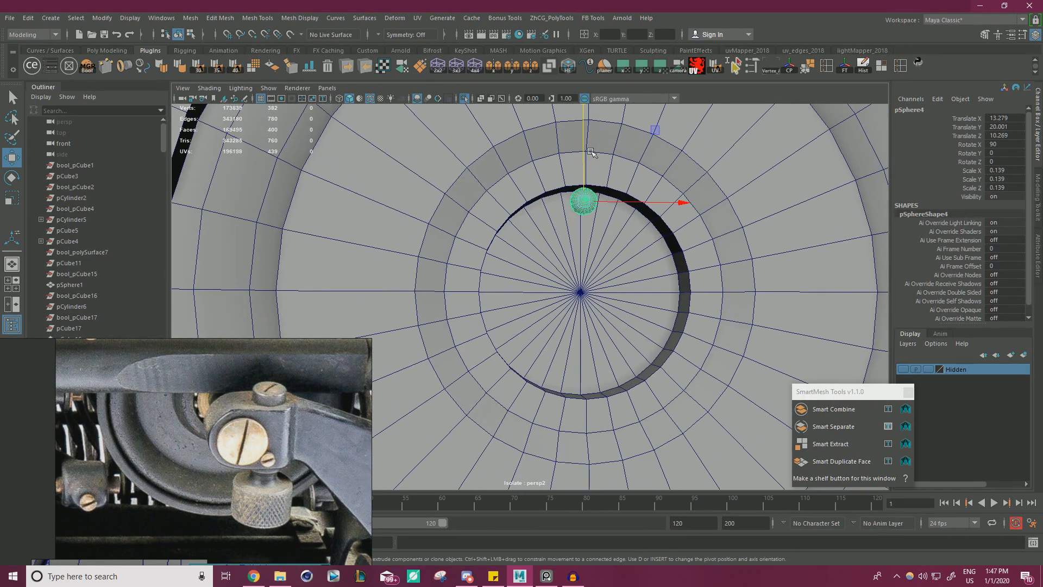
drag(591, 152, 587, 169)
key(ctrl+z)
Snap the sphere's pivot to the centre vertex of the hub.
click(584, 201)
key(d)
key(v)
drag(584, 203, 581, 298)
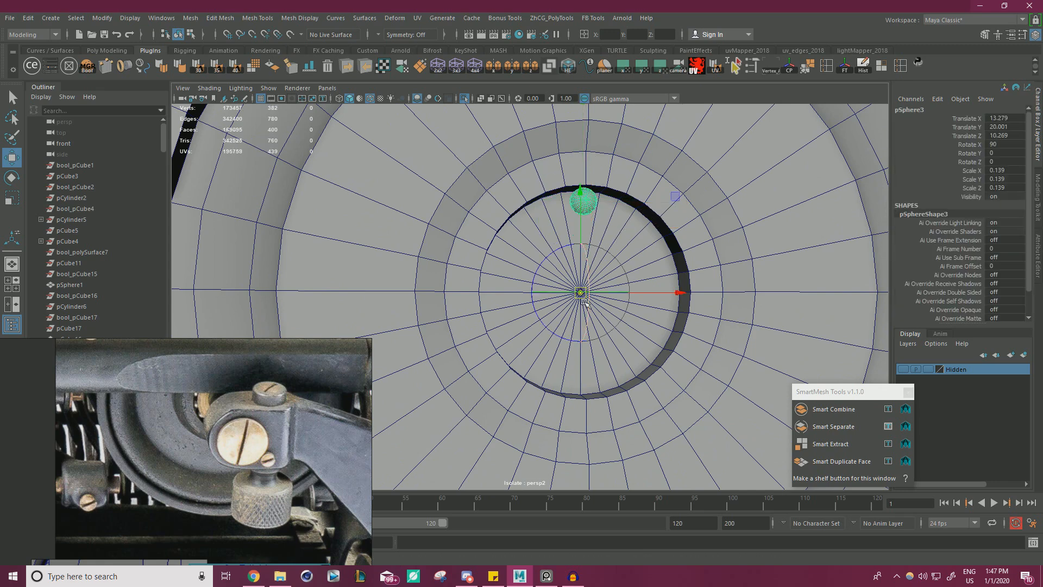
Duplicate the sphere, rotate the copy -180 degrees around Z to the opposite side of the recess, and combine both spheres.
key(e)
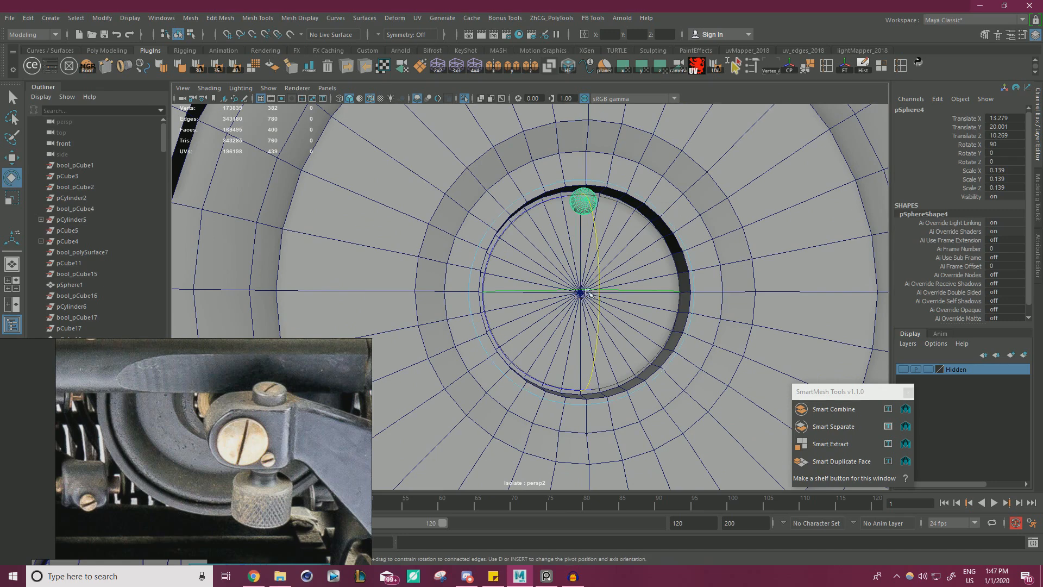
drag(625, 198, 655, 222)
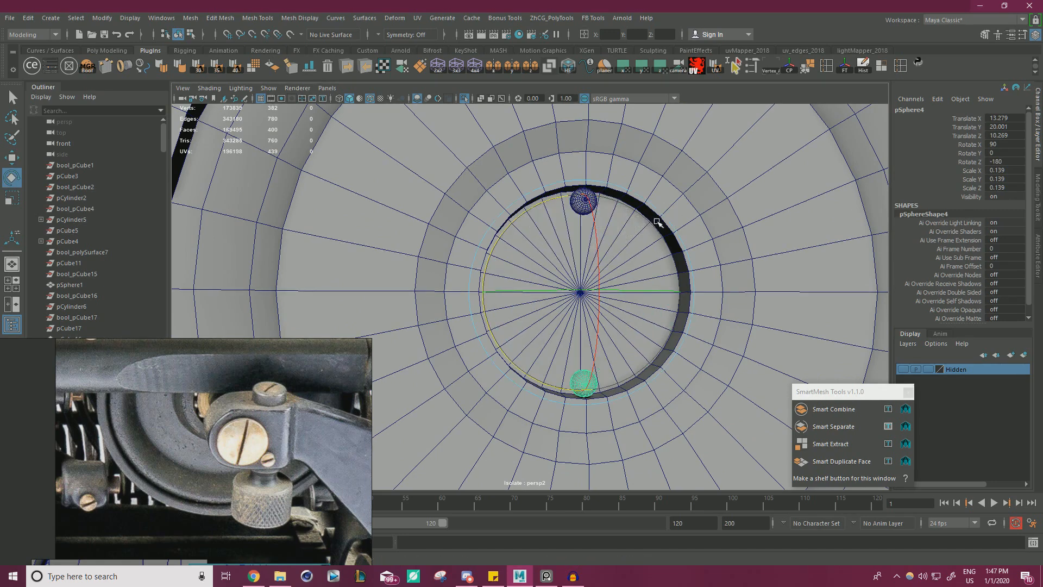
key(w)
shift+click(592, 205)
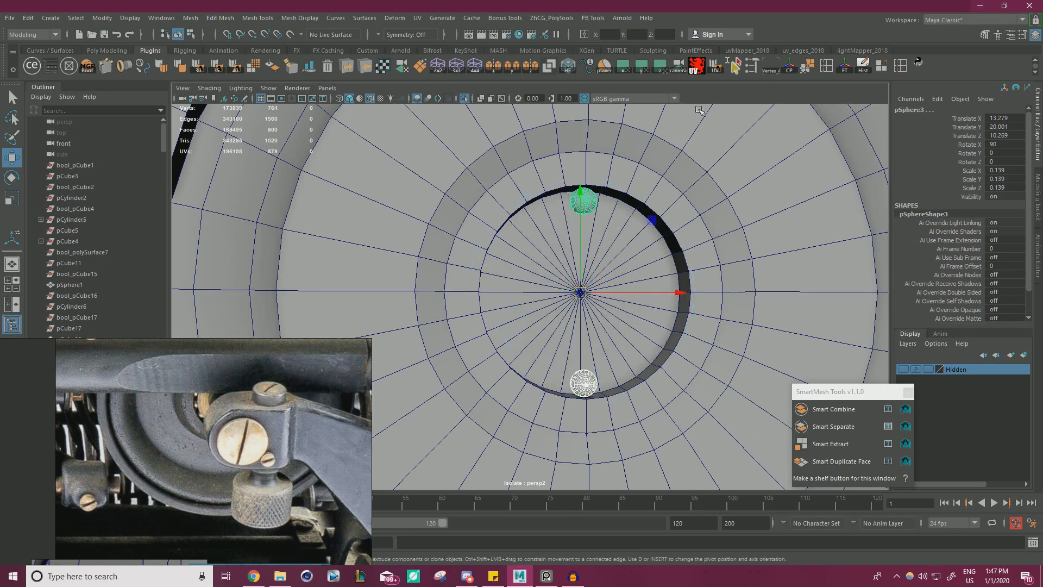
click(202, 18)
click(214, 57)
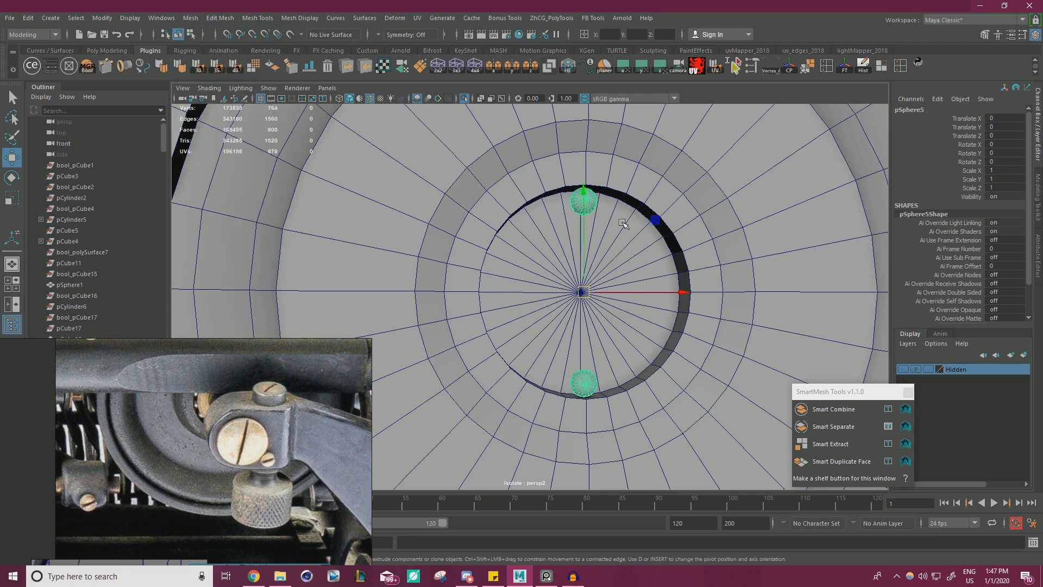
Duplicate the sphere pair, rotate the copy -90 degrees around Z and combine all four spheres into one mesh.
key(e)
key(ctrl+d)
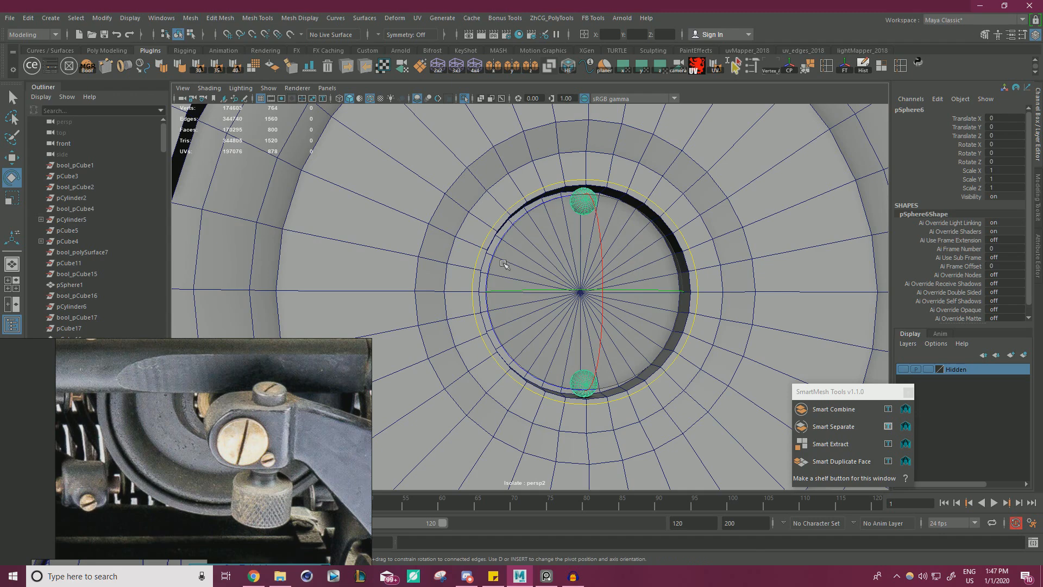
drag(503, 264, 563, 228)
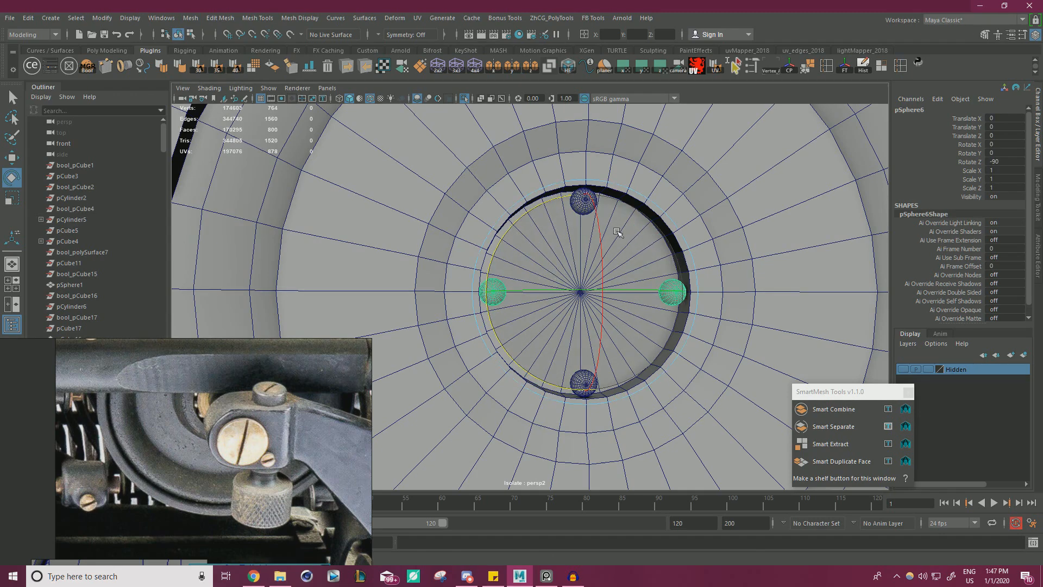
key(w)
shift+click(584, 201)
click(191, 18)
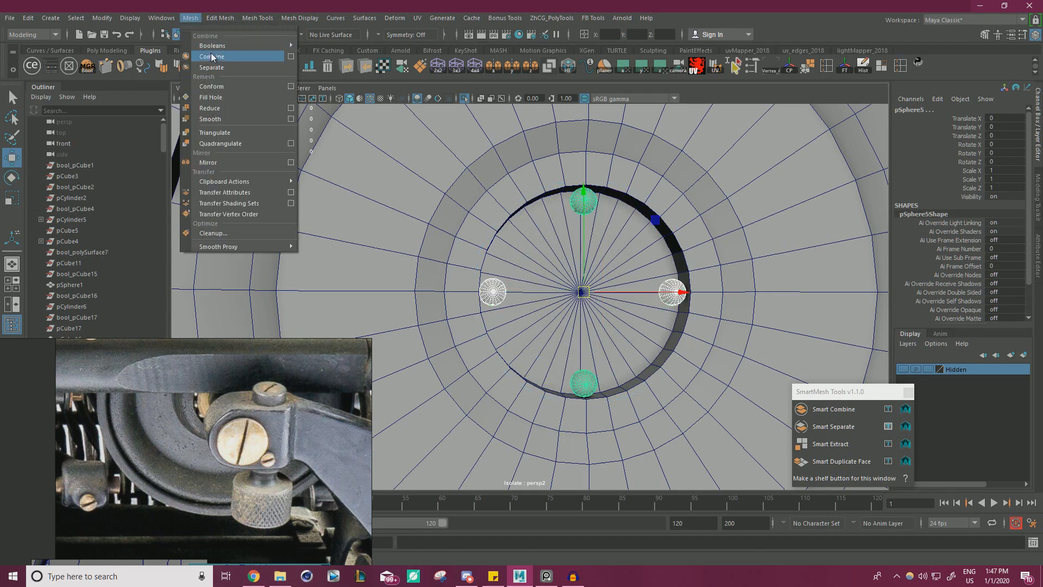
click(212, 56)
Fill the recess with rotated copies of the four-sphere mesh, from -45 to -195 degrees around Z, forming an evenly spaced ring.
key(e)
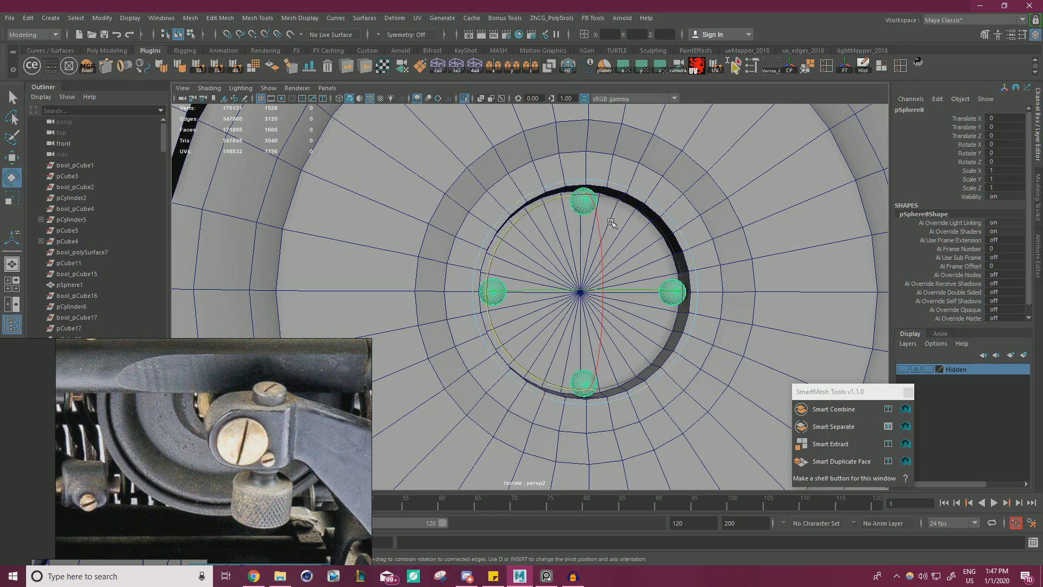
key(ctrl+d)
drag(516, 221, 551, 201)
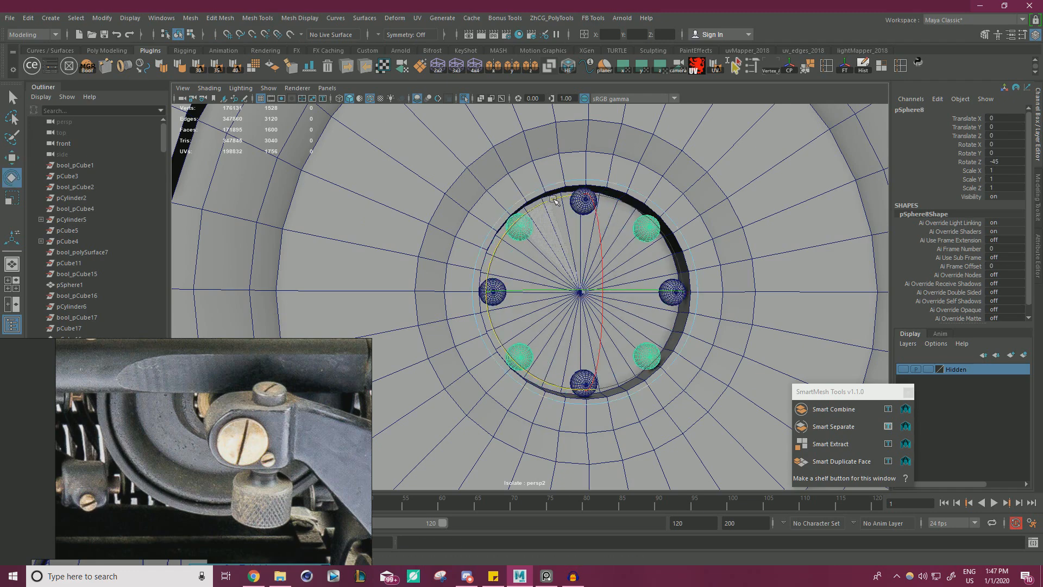
key(ctrl+d)
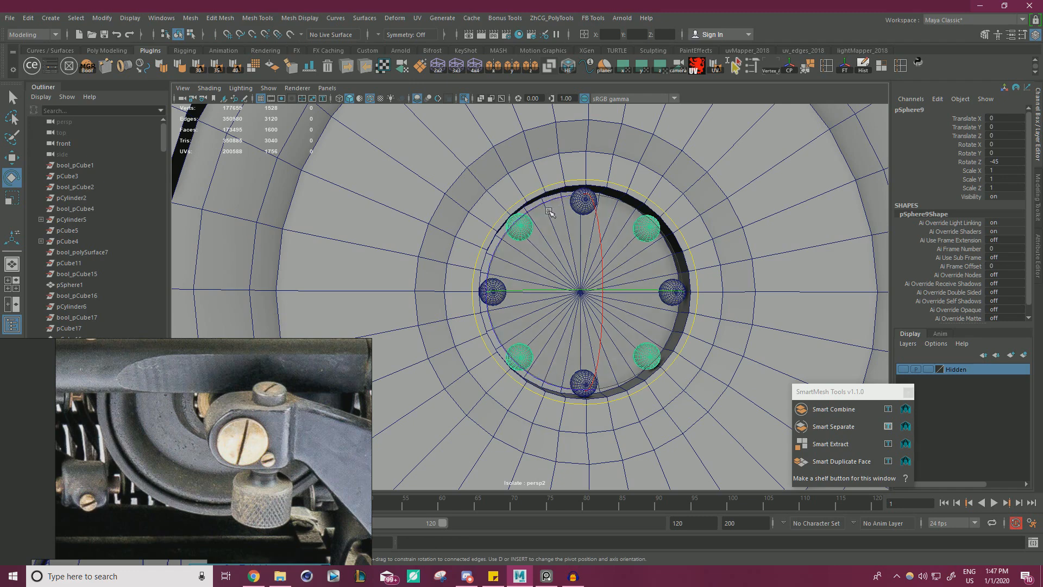
drag(529, 213, 565, 202)
key(ctrl+d)
key(ctrl+d)
key(ctrl+d)
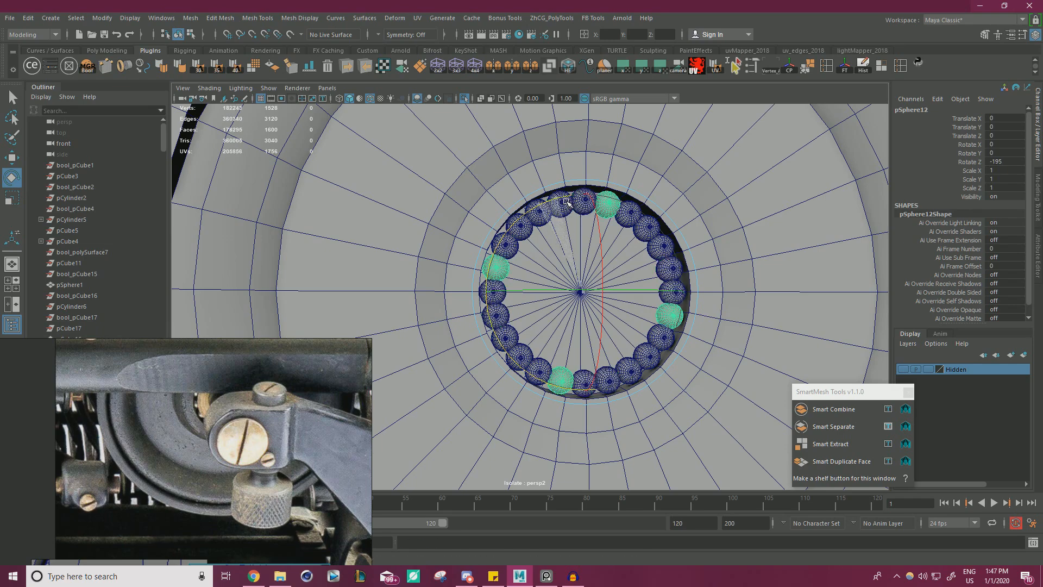
Select all the sphere sets in the hub recess and combine them into one ring mesh.
scroll(622, 262, down, 2)
alt+drag(619, 263, 590, 272)
key(w)
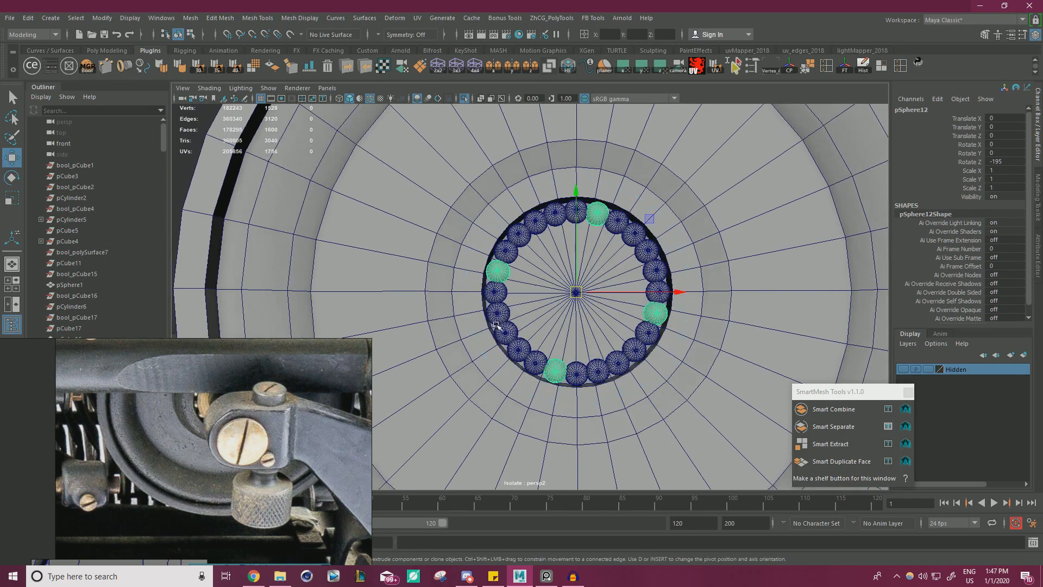
click(495, 325)
scroll(438, 254, up, 3)
click(500, 231)
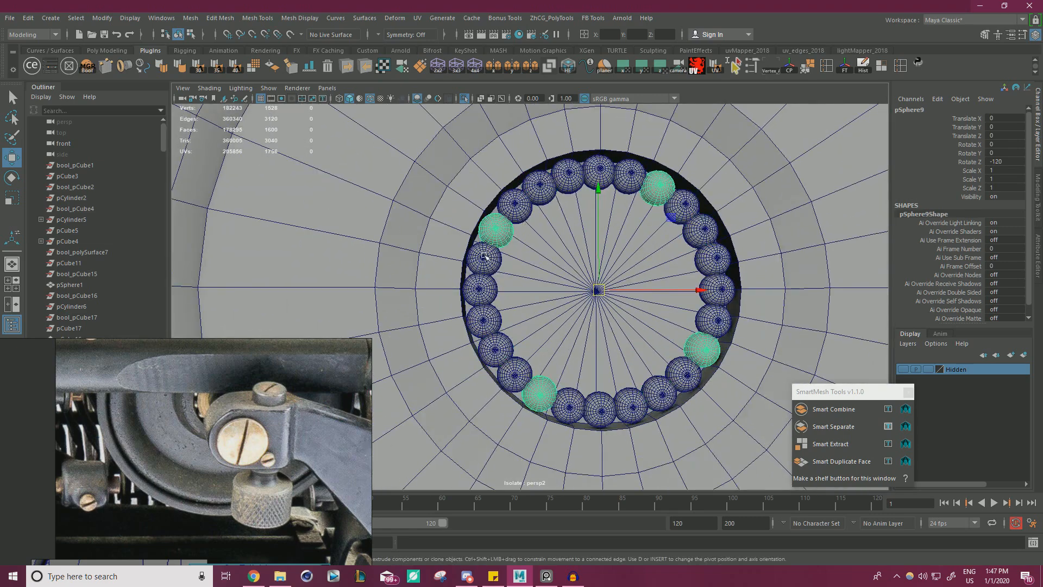
shift+click(484, 259)
shift+click(476, 287)
shift+click(480, 318)
shift+click(497, 353)
shift+click(514, 375)
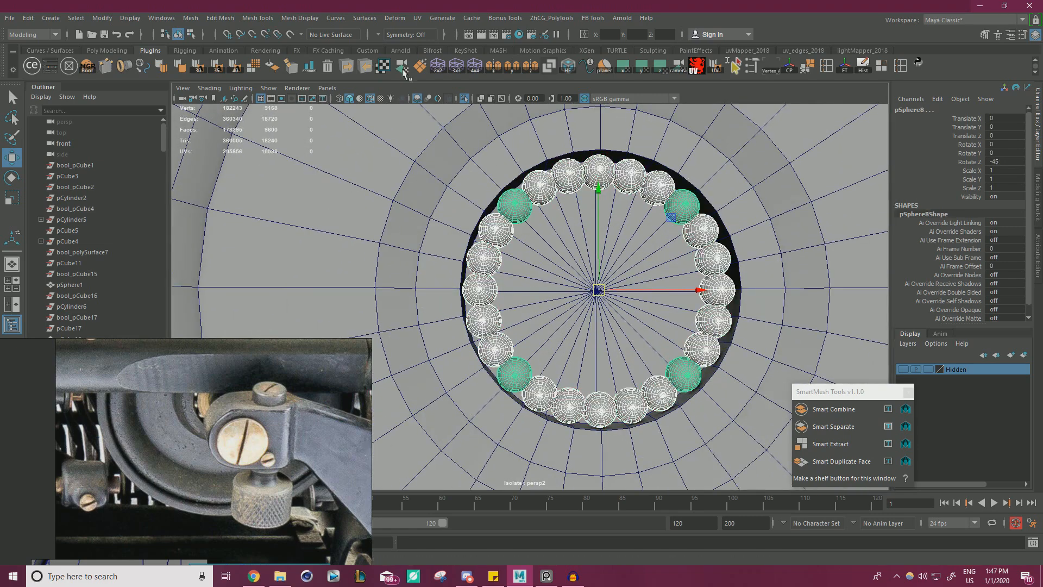
click(190, 18)
click(210, 61)
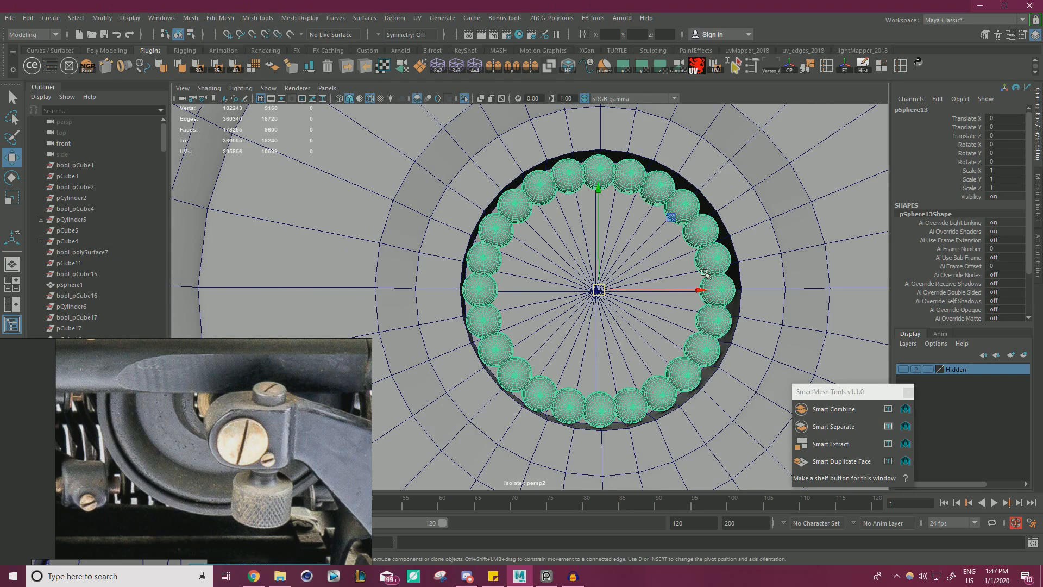
Select all vertices of the sphere ring and set the Move tool's axis orientation to Normal.
right_drag(496, 229, 415, 257)
scroll(469, 280, down, 5)
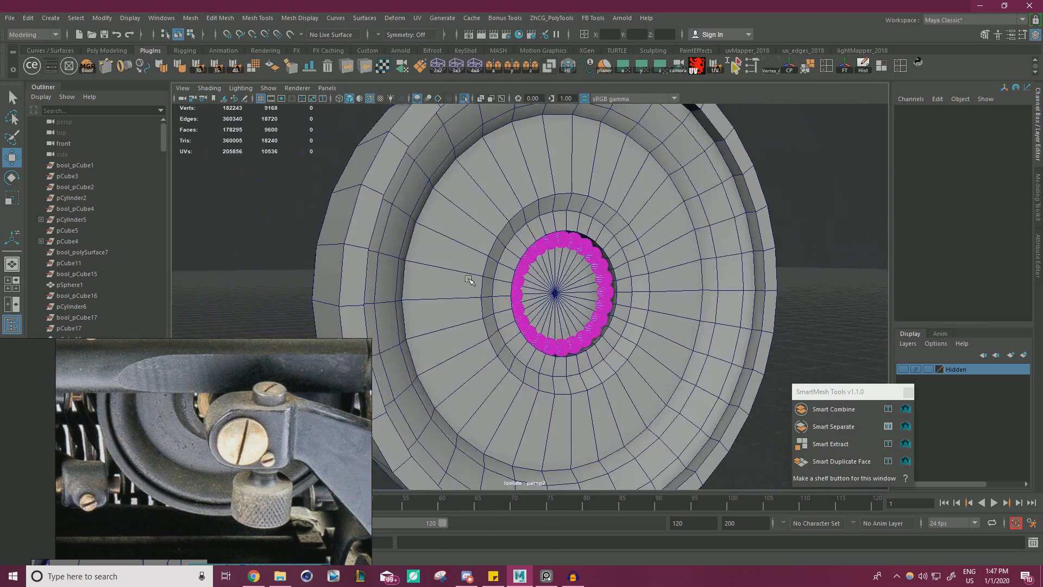
drag(708, 181, 741, 140)
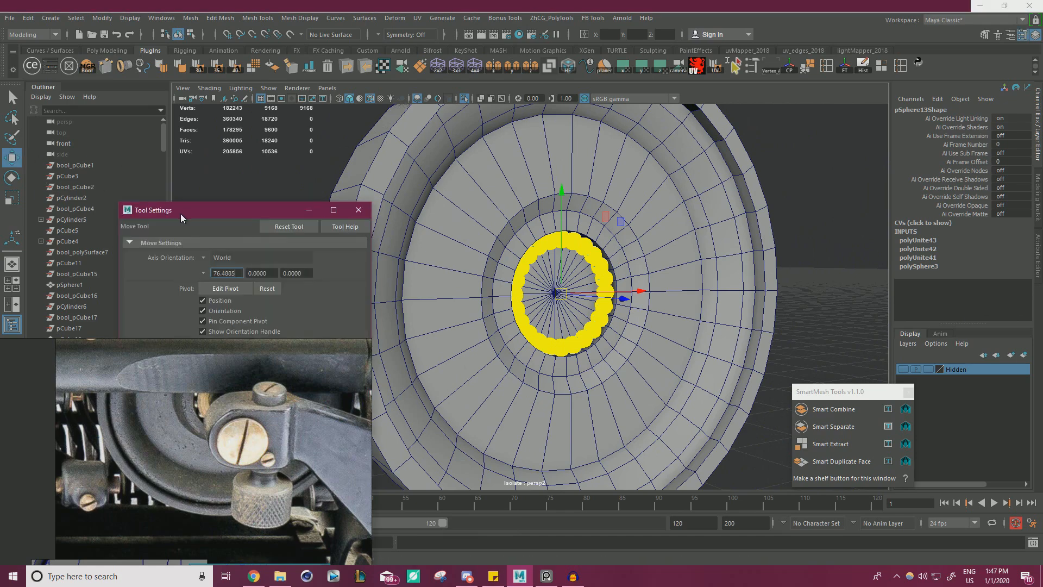
drag(183, 211, 735, 183)
click(752, 230)
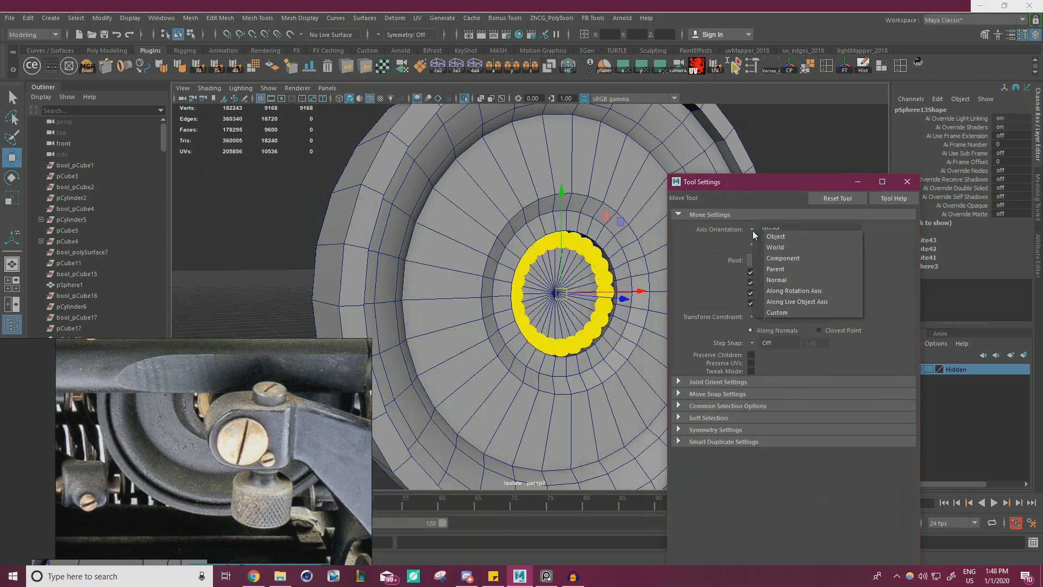
click(776, 279)
scroll(619, 323, up, 5)
key(f)
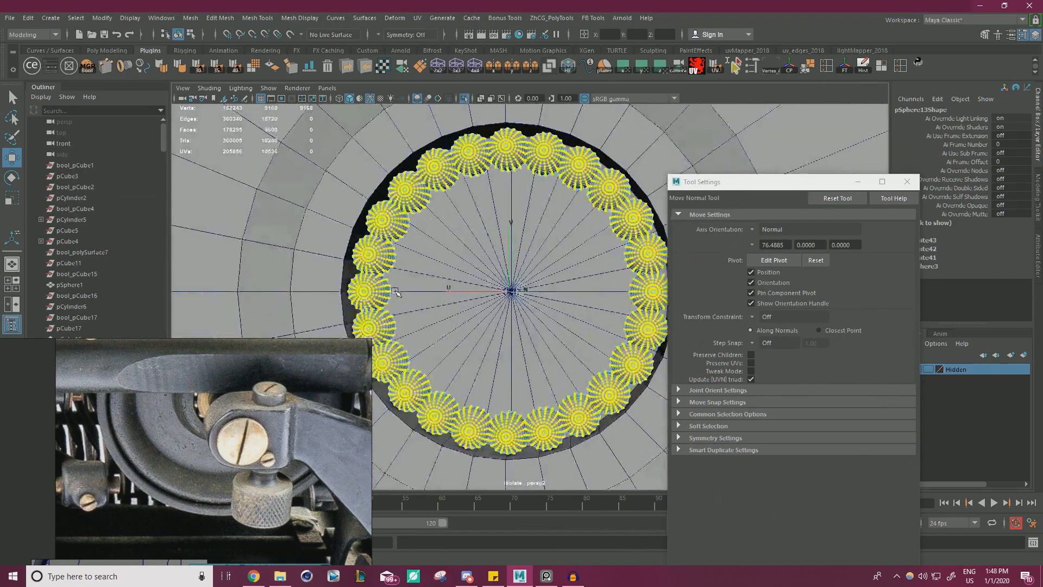
Move the ring's vertices inward along their normals to shrink every sphere and leave small gaps between them.
scroll(546, 286, up, 5)
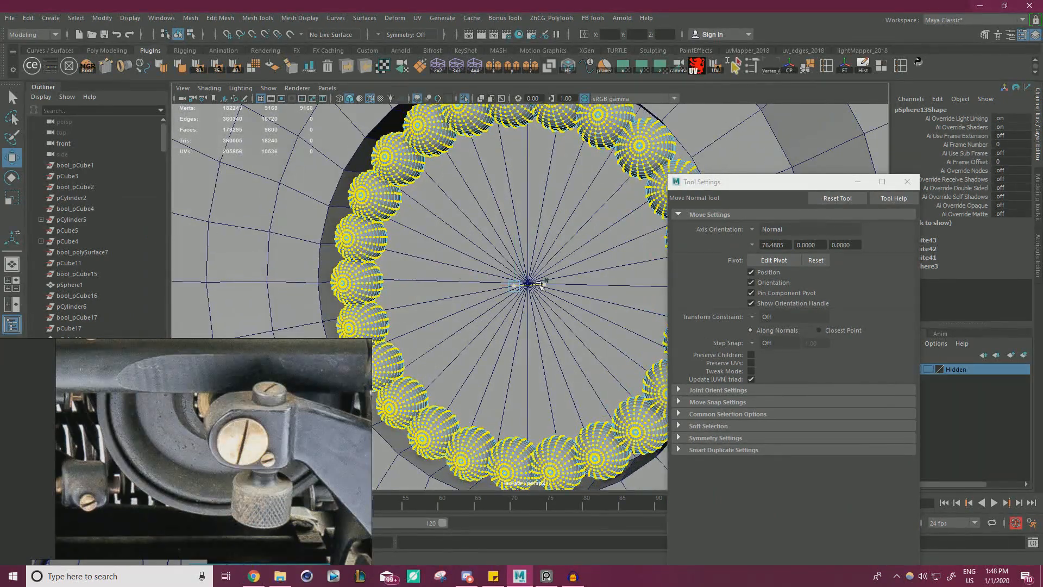
drag(539, 285, 533, 297)
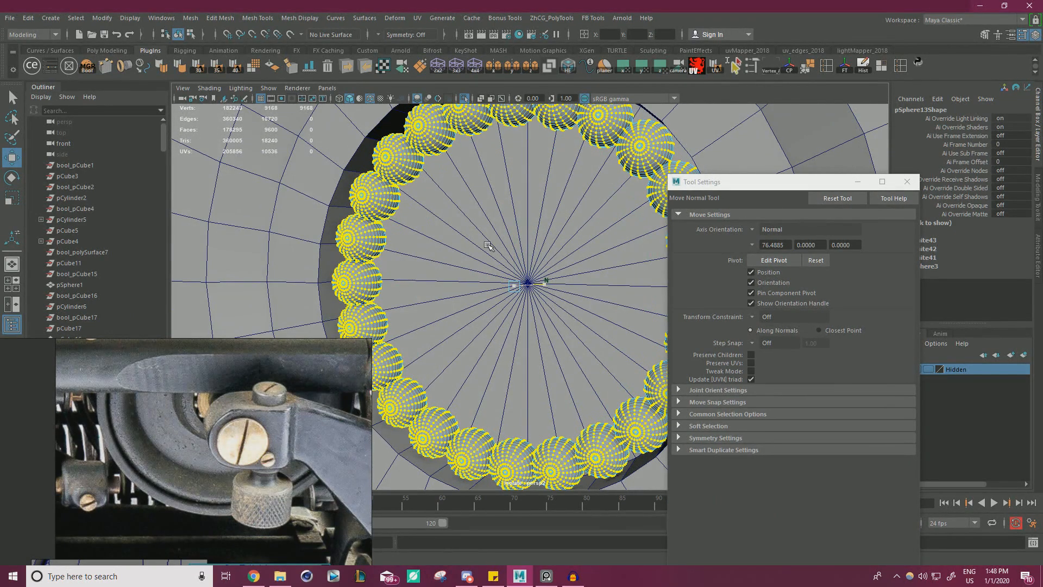
alt+drag(446, 301, 522, 282)
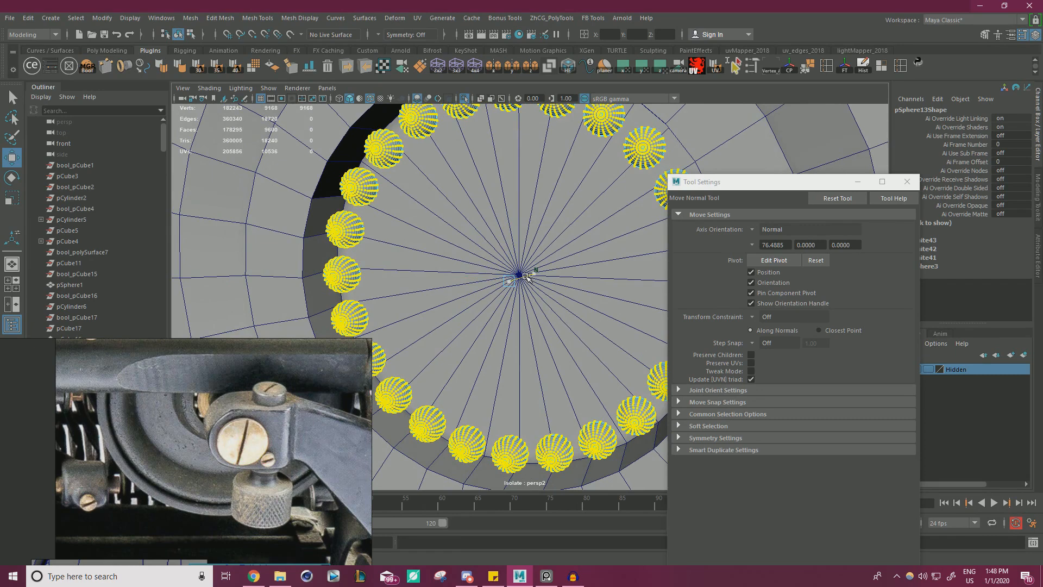
drag(526, 276, 527, 276)
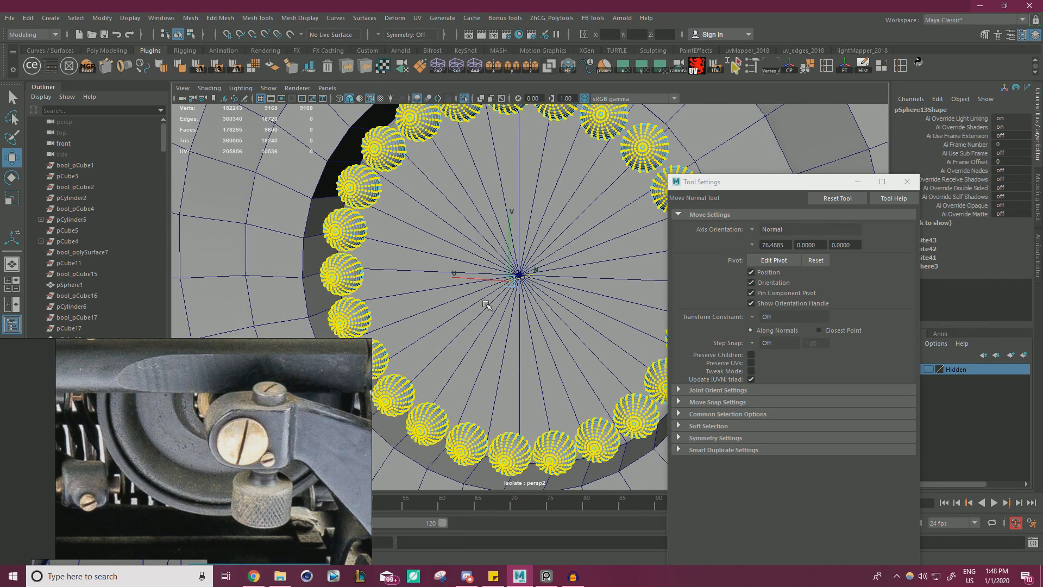
alt+drag(471, 305, 500, 285)
Set the Move tool's axis orientation to World and return the sphere ring to object mode.
click(750, 228)
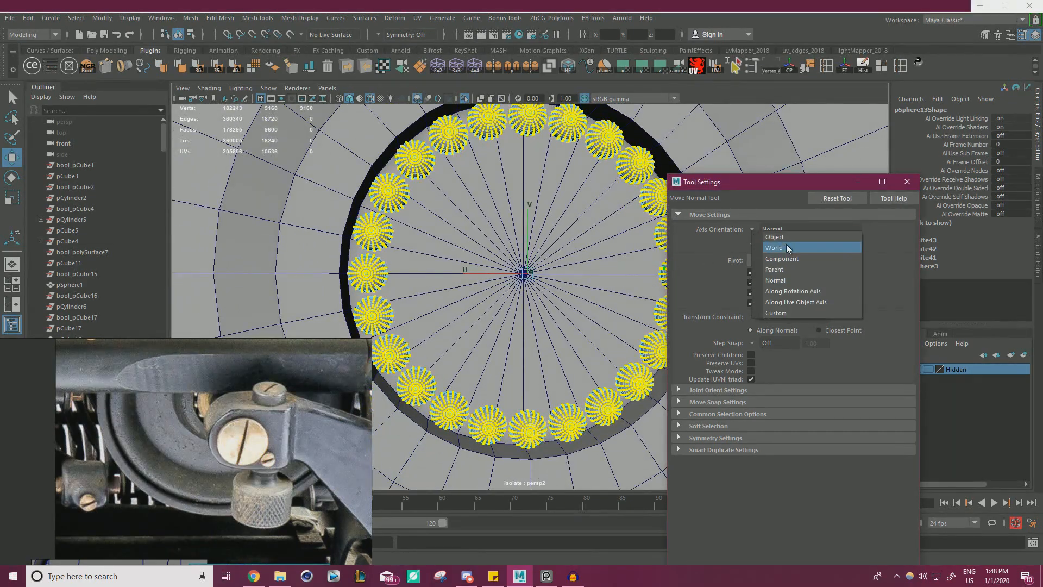
click(786, 247)
click(906, 181)
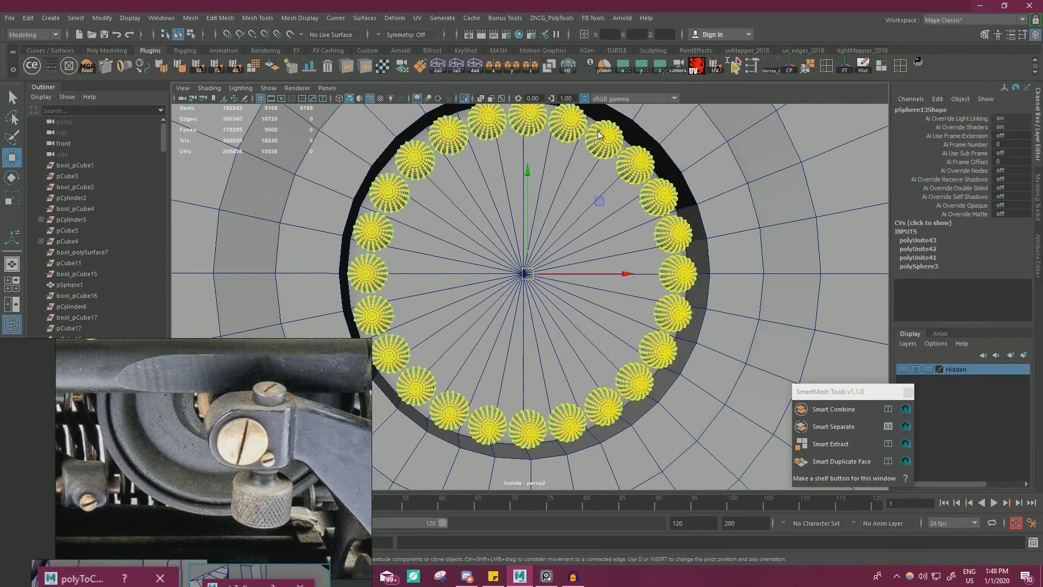
key(F8)
click(607, 145)
Duplicate the band of faces around the wheel's outer rim as a separate mesh and move it to Translate Z 3.64.
alt+right_drag(607, 145, 433, 226)
alt+drag(433, 226, 485, 308)
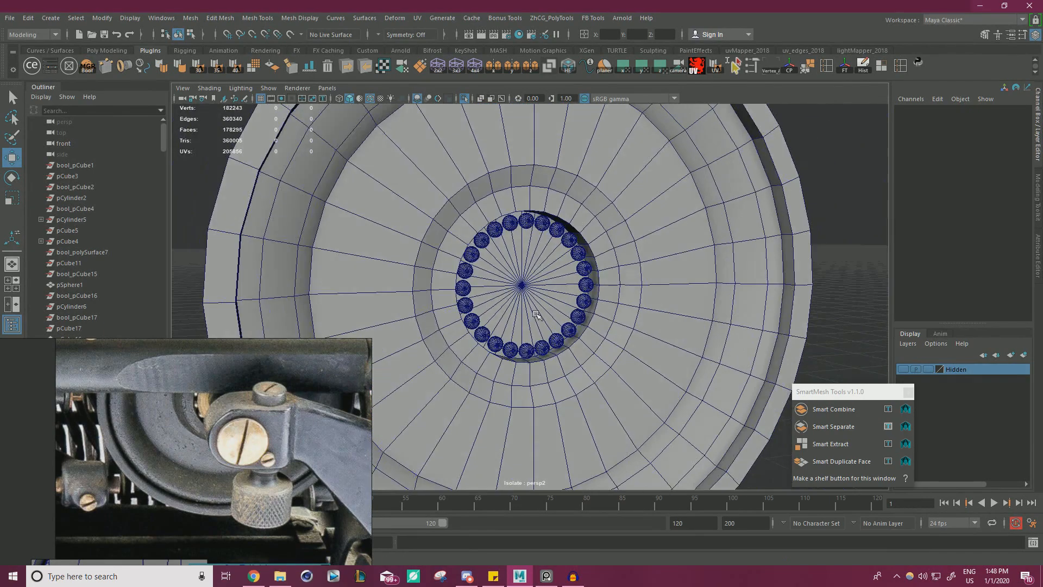
alt+drag(457, 259, 423, 282)
alt+right_drag(423, 282, 375, 296)
alt+right_drag(548, 315, 513, 293)
click(507, 292)
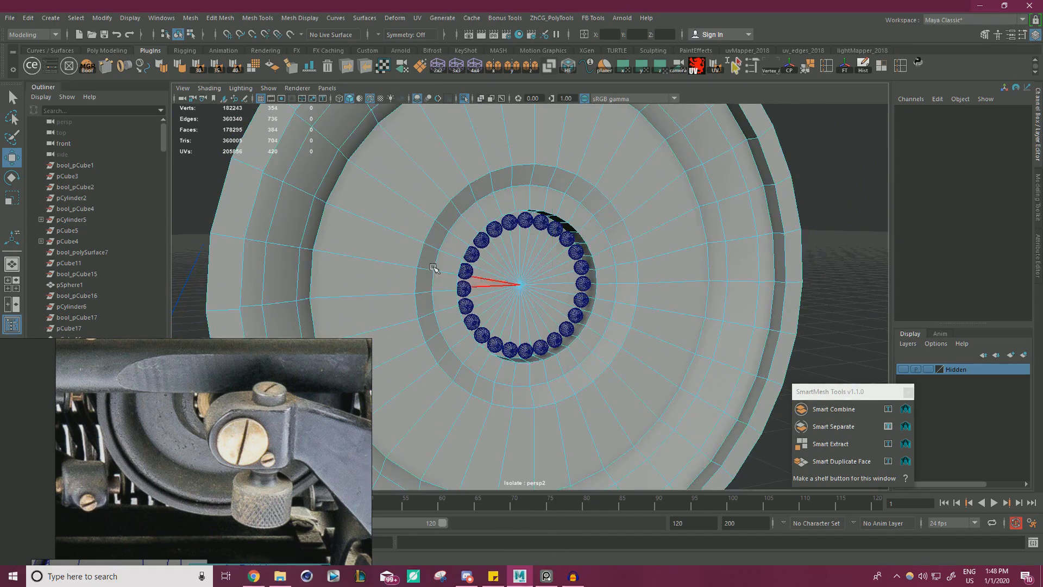
alt+right_drag(435, 268, 481, 285)
click(408, 259)
alt+drag(408, 260, 498, 292)
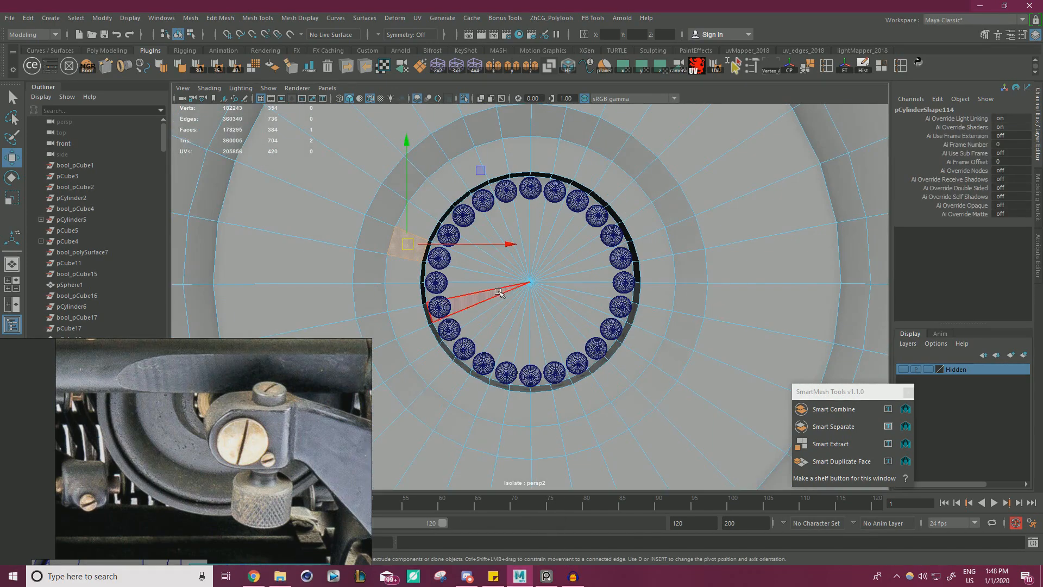
alt+right_drag(527, 292, 399, 288)
mouse_move(399, 288)
alt+mouse_down()
mouse_move(515, 298)
mouse_move(408, 272)
alt+mouse_up()
double_click(408, 309)
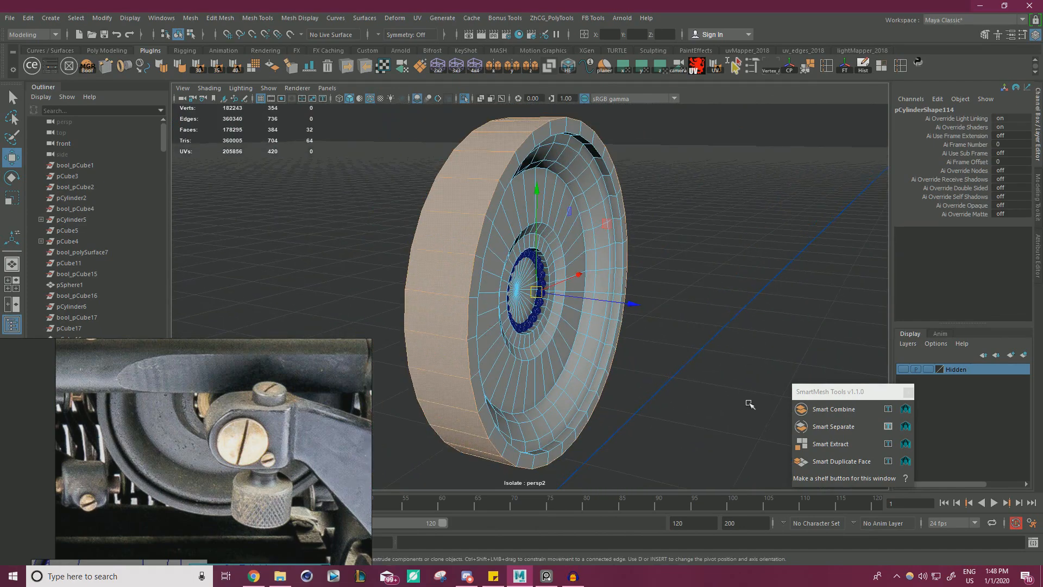
click(837, 459)
drag(634, 308, 800, 325)
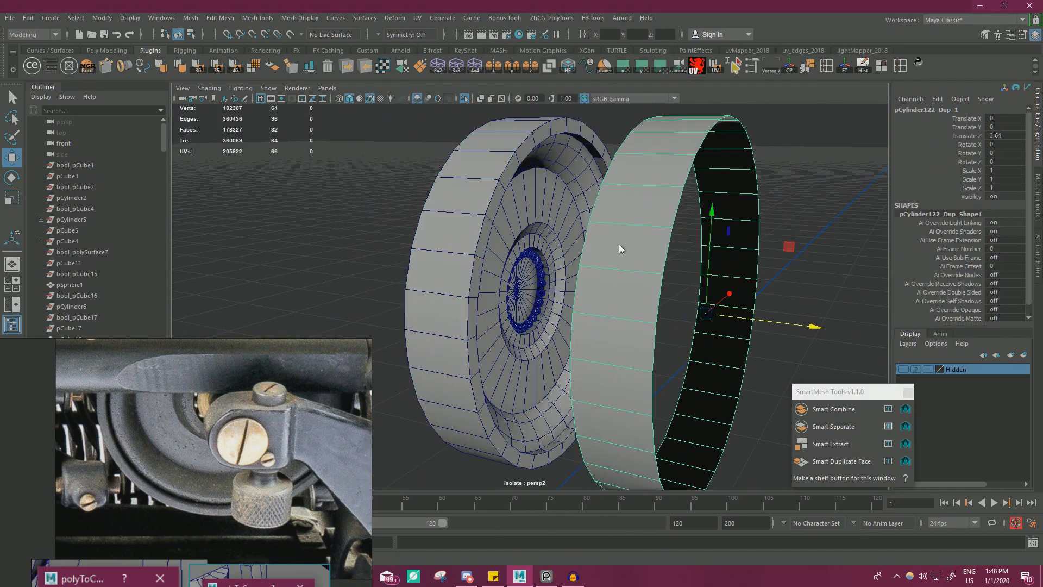
Fill both open ends of the duplicated rim band with cap faces and reselect it as an object.
right_drag(618, 243, 618, 217)
click(665, 251)
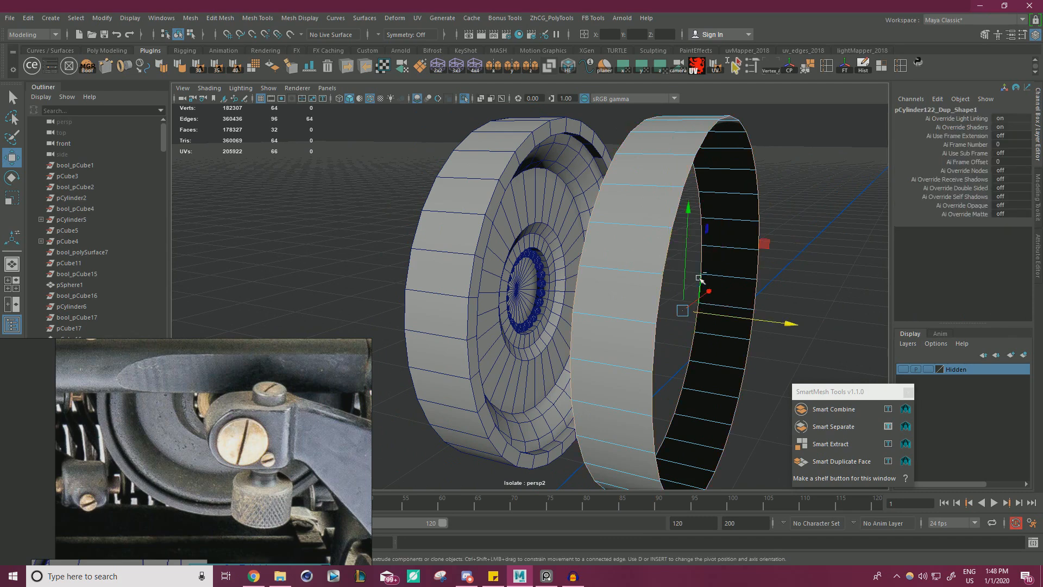
shift+right_drag(700, 279, 701, 420)
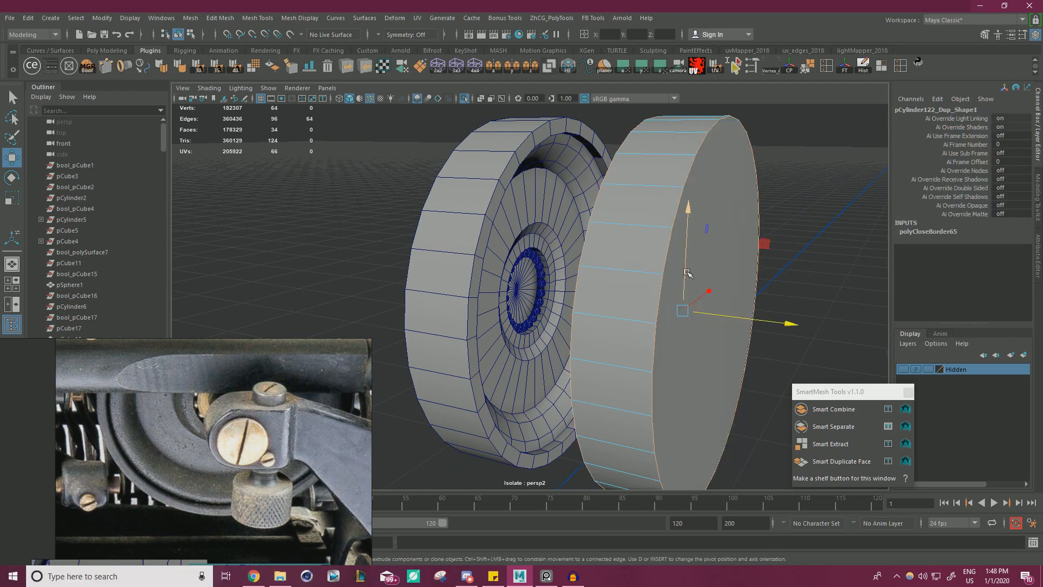
right_drag(687, 261, 694, 302)
click(693, 302)
alt+drag(580, 308, 633, 275)
shift+click(724, 310)
right_drag(663, 252, 701, 242)
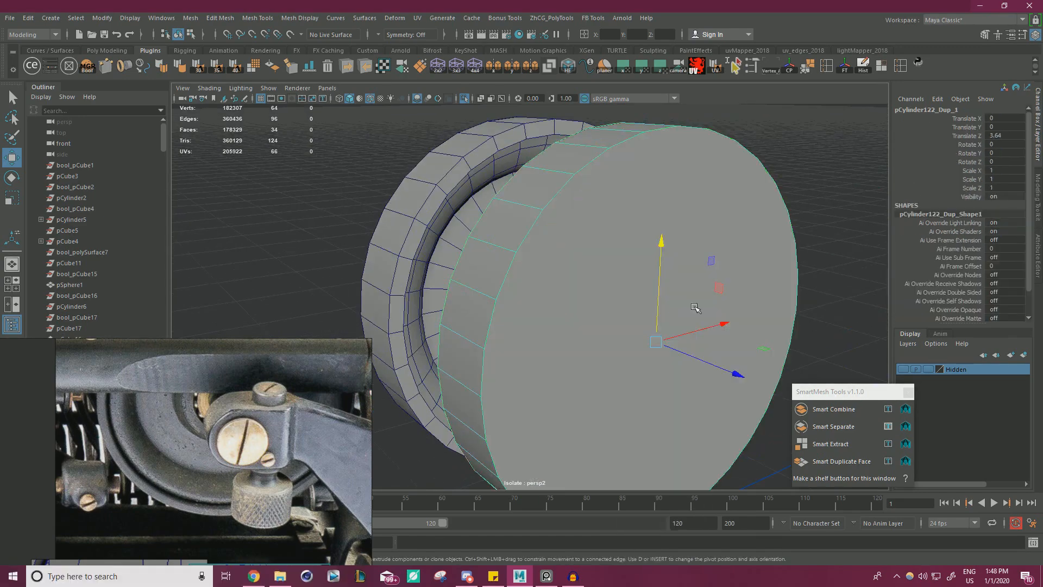
Scale the capped rim disc down uniformly to 0.193 and move it into the wheel's hub at Translate Z -0.613.
key(r)
drag(733, 373, 570, 313)
key(ctrl+z)
key(w)
drag(708, 364, 580, 314)
key(r)
drag(531, 291, 339, 321)
scroll(572, 311, up, 8)
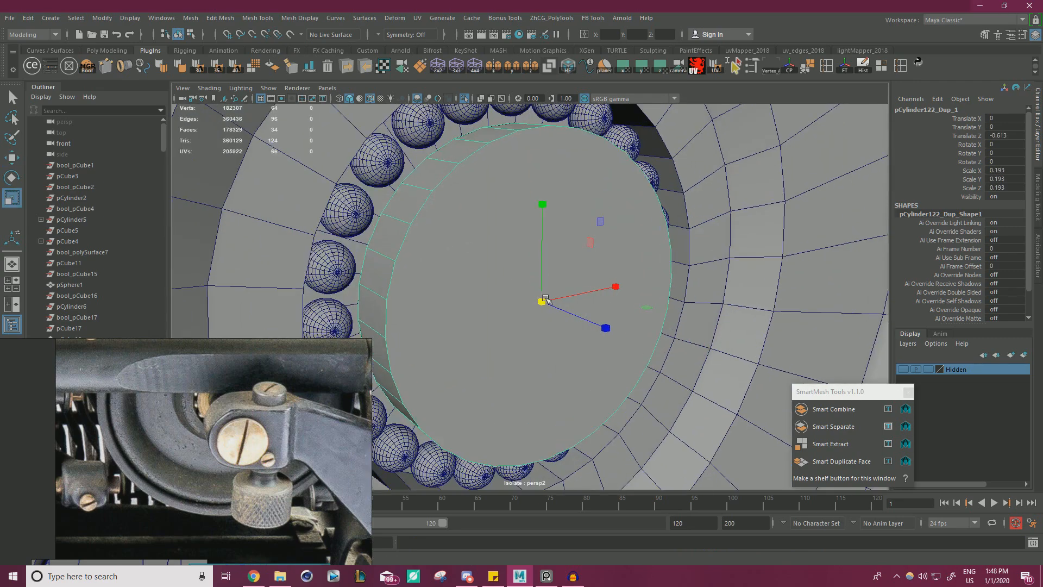
Set the disc's depth in the hub to Translate Z -0.826 and resize its diameter to fit inside the sphere ring.
alt+drag(561, 307, 622, 332)
key(w)
key(e)
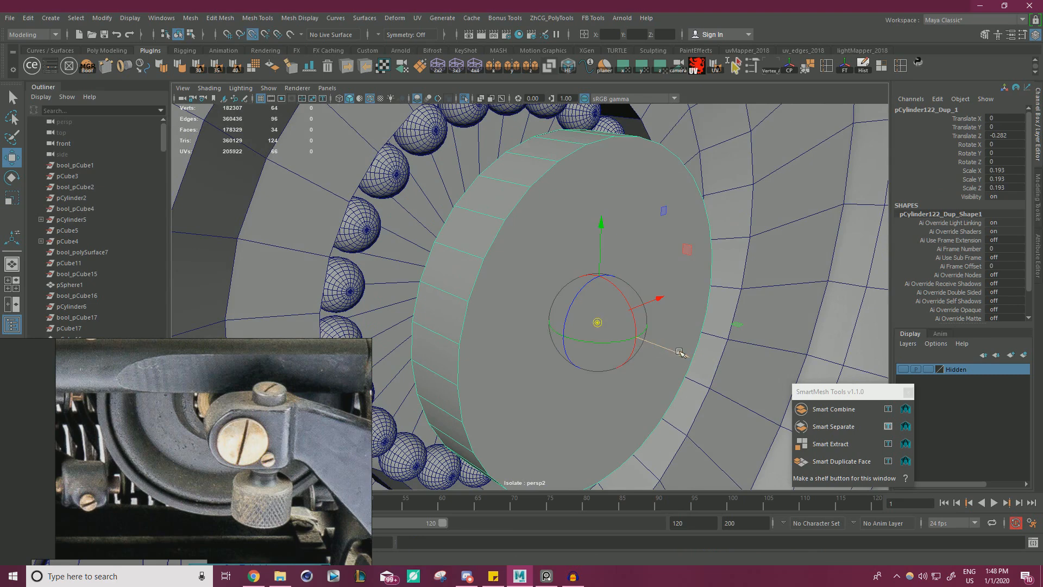
key(w)
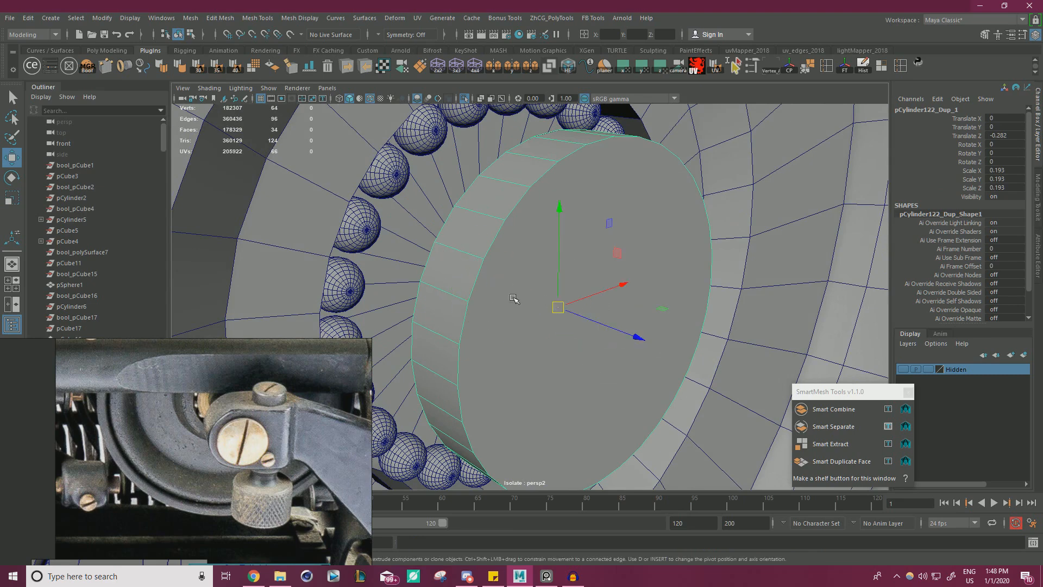
drag(619, 333, 470, 273)
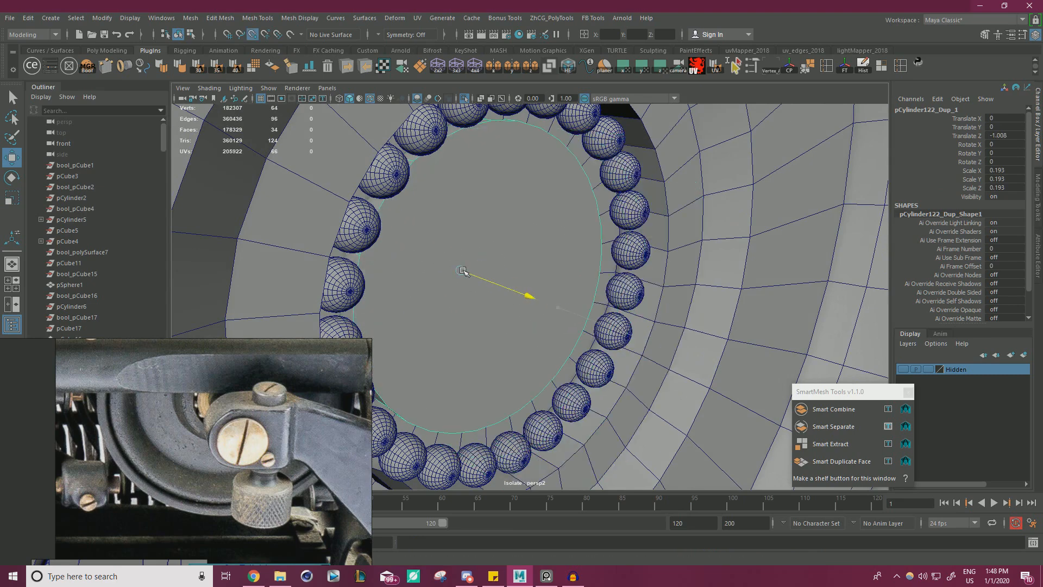
alt+drag(553, 296, 401, 310)
mouse_move(543, 316)
alt+mouse_down()
mouse_move(481, 322)
mouse_move(572, 297)
mouse_move(540, 296)
alt+mouse_up()
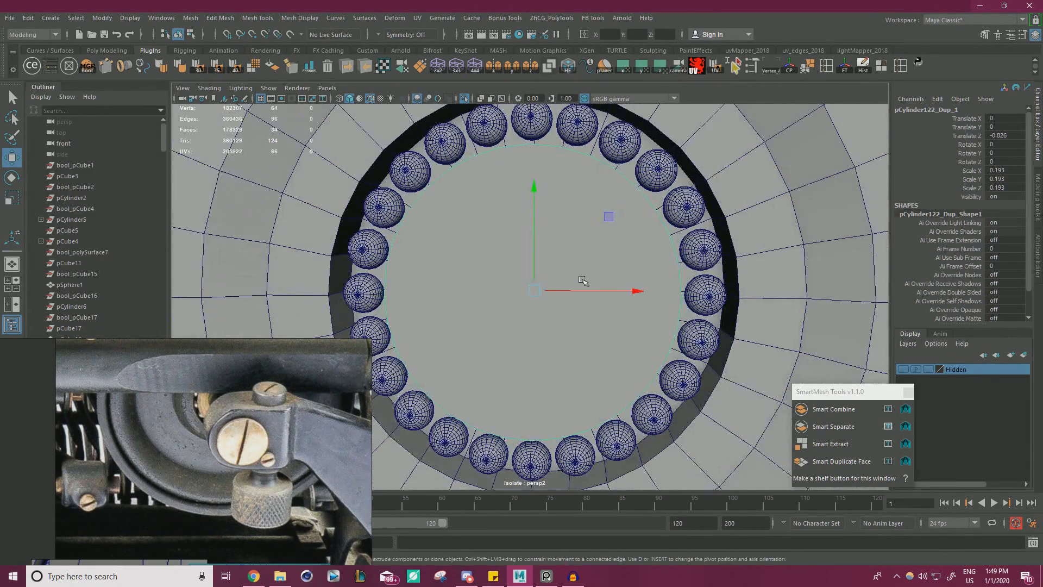
key(r)
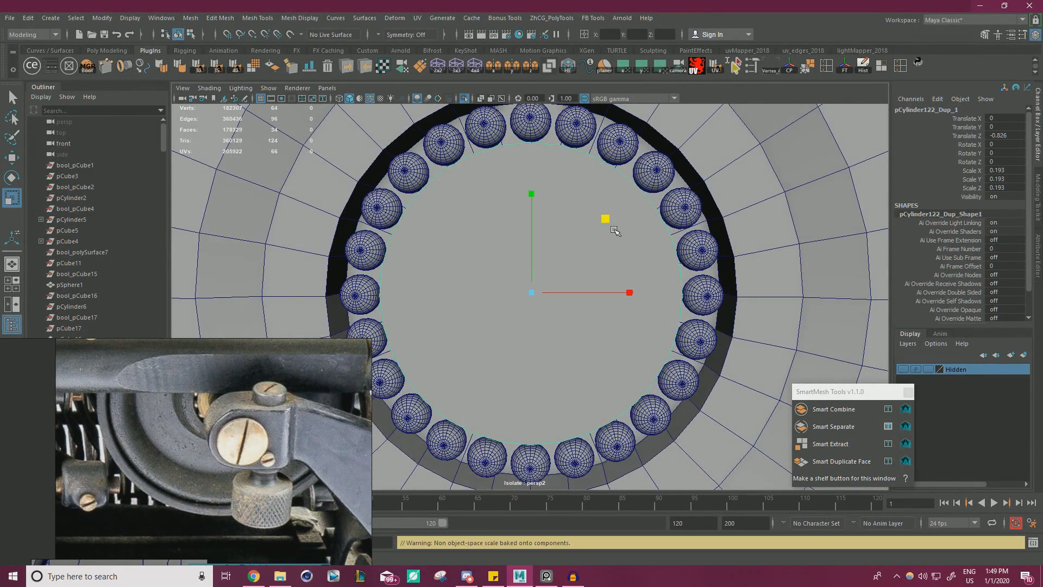
alt+drag(610, 222, 565, 309)
Extrude the disc's front face three times and scale each inward to form concentric rings around a smaller centre face.
shift+right_drag(467, 269, 478, 283)
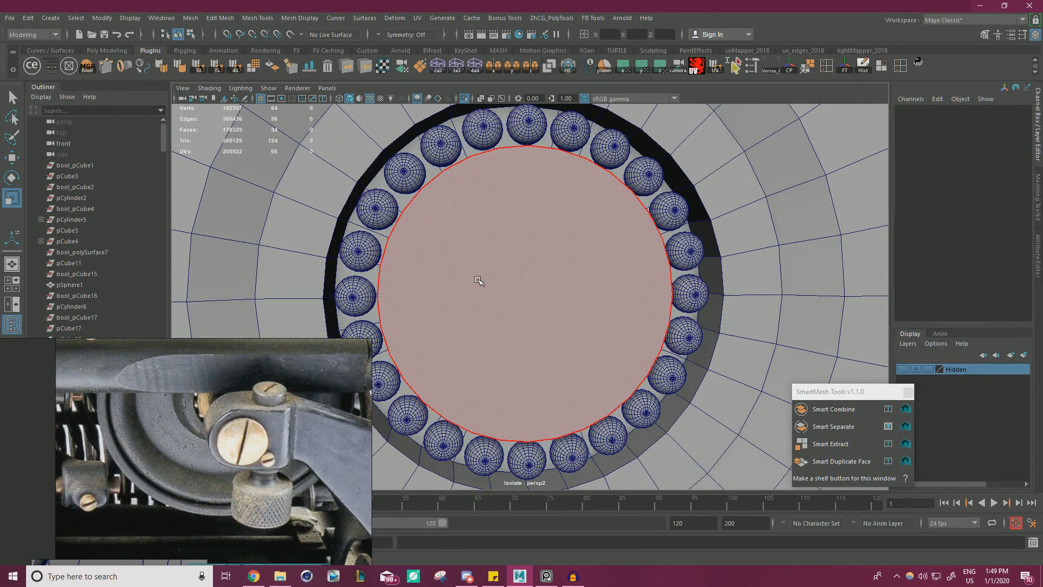
key(ctrl+e)
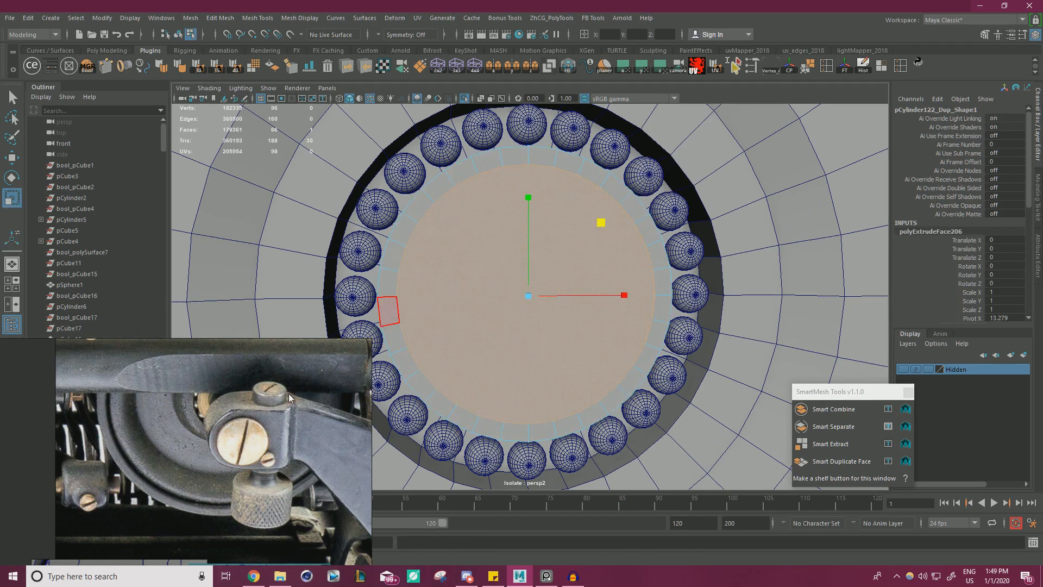
drag(600, 222, 592, 228)
key(ctrl+e)
key(ctrl+e)
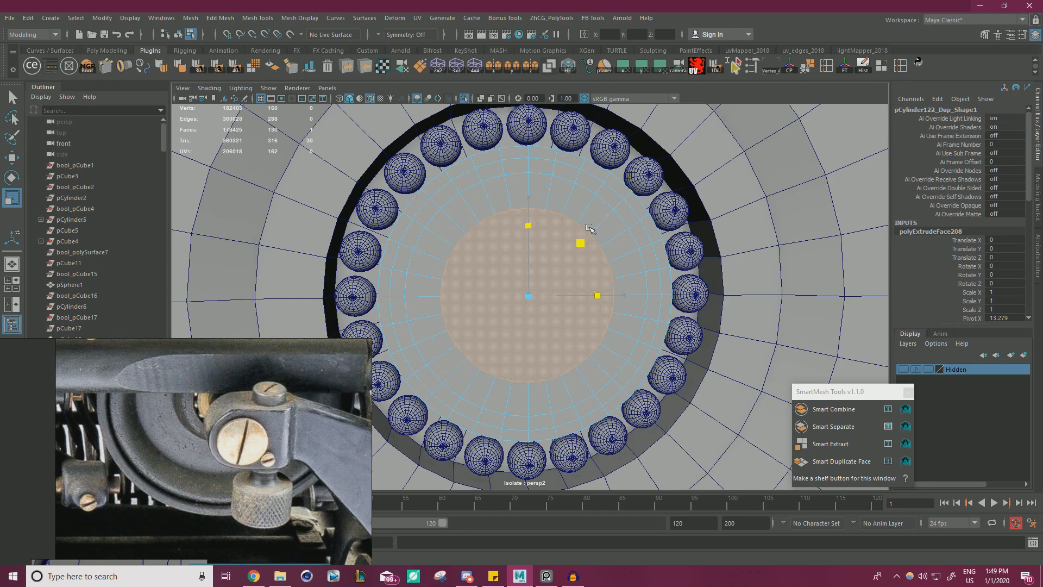
Recess the disc's centre face, then extrude a surrounding ring of faces along the axis to shape a stepped profile.
key(w)
alt+drag(526, 372, 551, 385)
shift+drag(565, 348, 549, 322)
mouse_move(448, 288)
alt+mouse_down()
mouse_move(415, 275)
mouse_move(408, 243)
mouse_move(467, 291)
alt+mouse_up()
click(387, 224)
shift+double_click(379, 248)
shift+drag(570, 338, 586, 341)
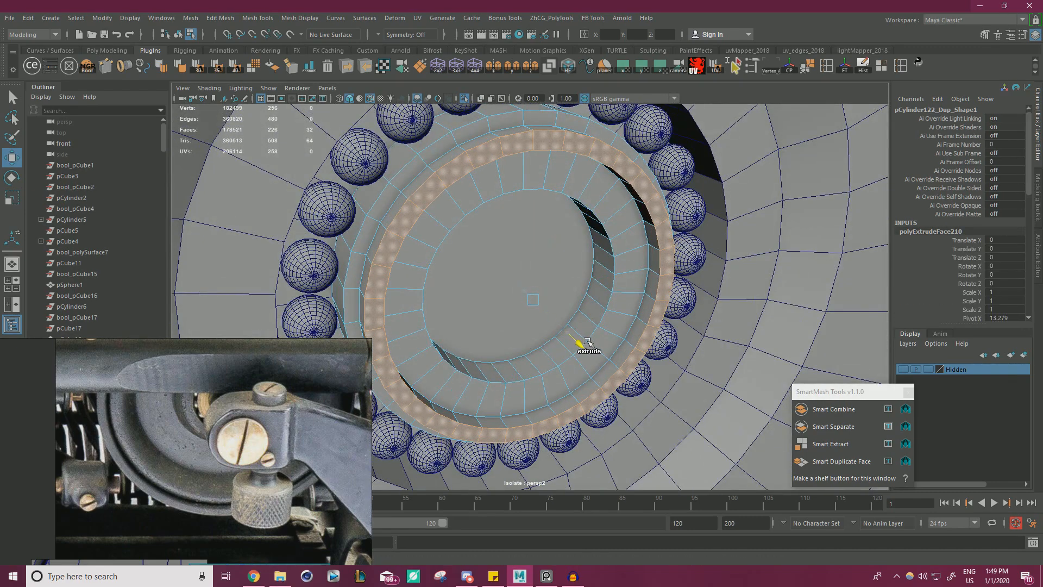
Return the disc to object mode and check it in smooth preview before restoring the unsmoothed display.
right_drag(428, 212, 478, 181)
alt+drag(533, 214, 461, 235)
scroll(461, 235, down, 3)
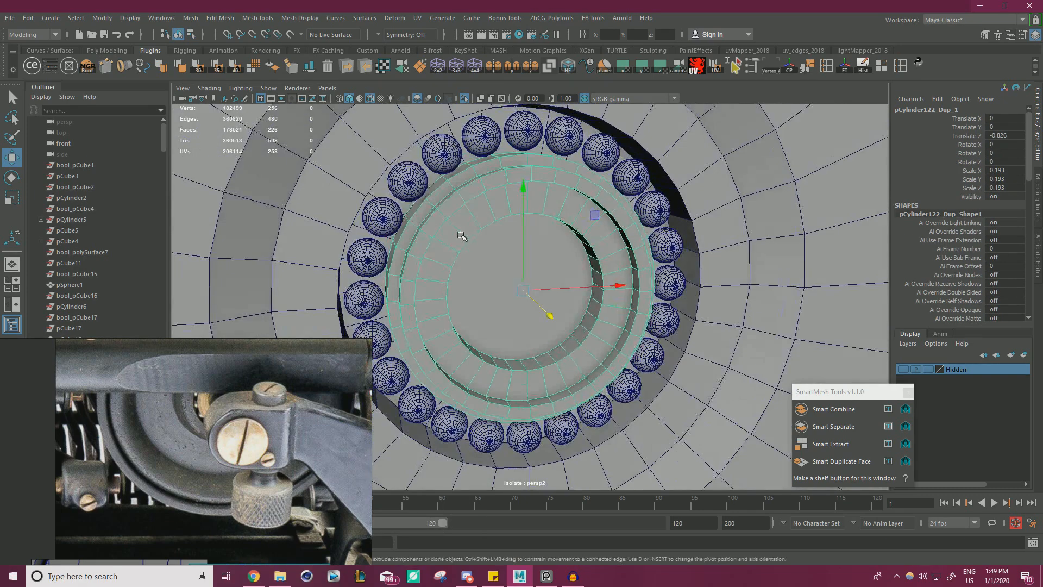
key(ctrl+z)
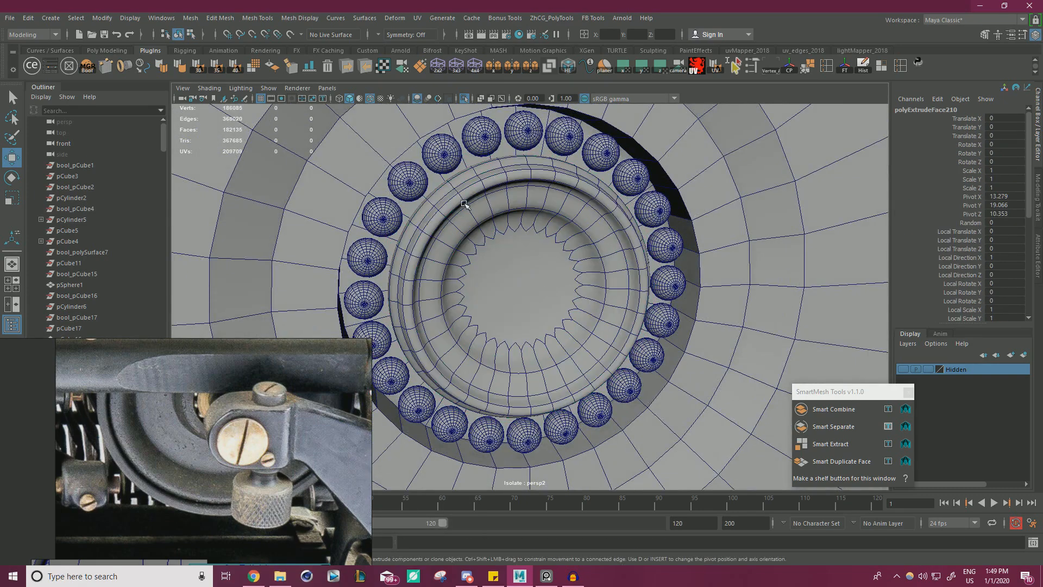
click(444, 226)
key(1)
scroll(451, 228, down, 3)
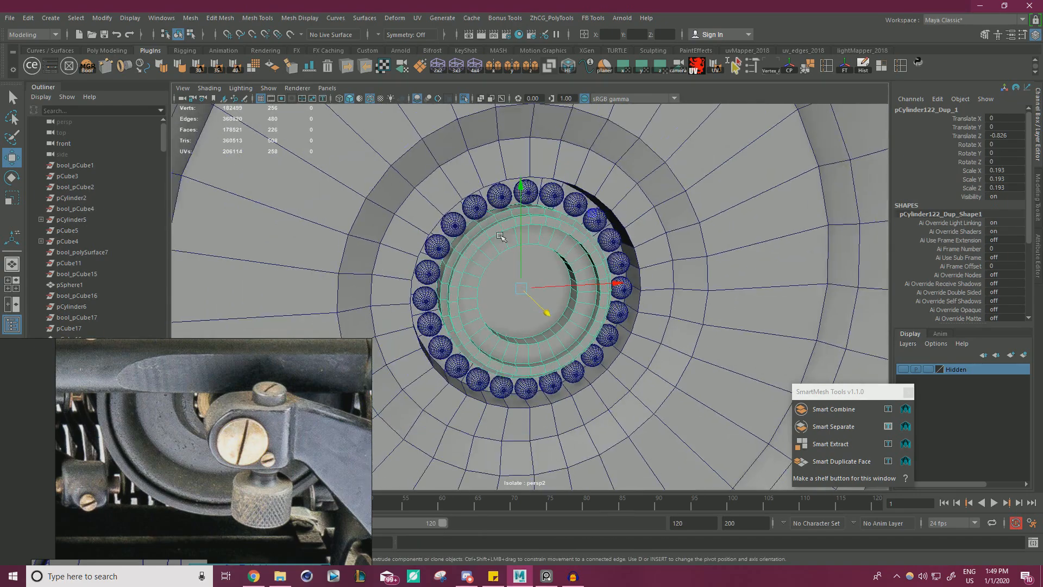
Deselect the disc and turn off isolation to show the wheel within the complete typewriter.
alt+drag(467, 231, 630, 248)
click(808, 249)
alt+drag(807, 249, 651, 246)
scroll(418, 247, up, 4)
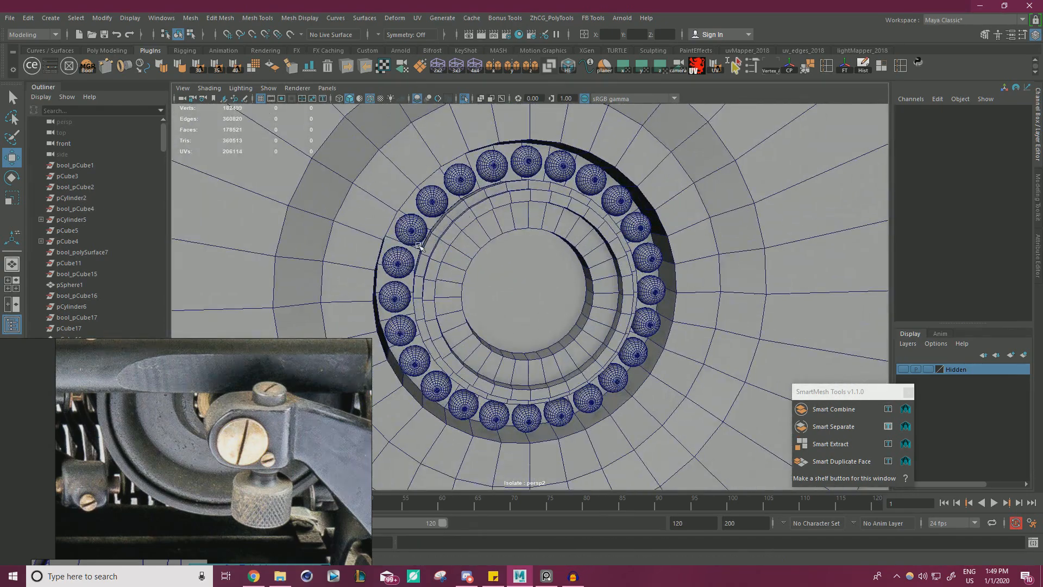
scroll(487, 328, down, 5)
alt+drag(486, 329, 462, 322)
scroll(574, 325, up, 4)
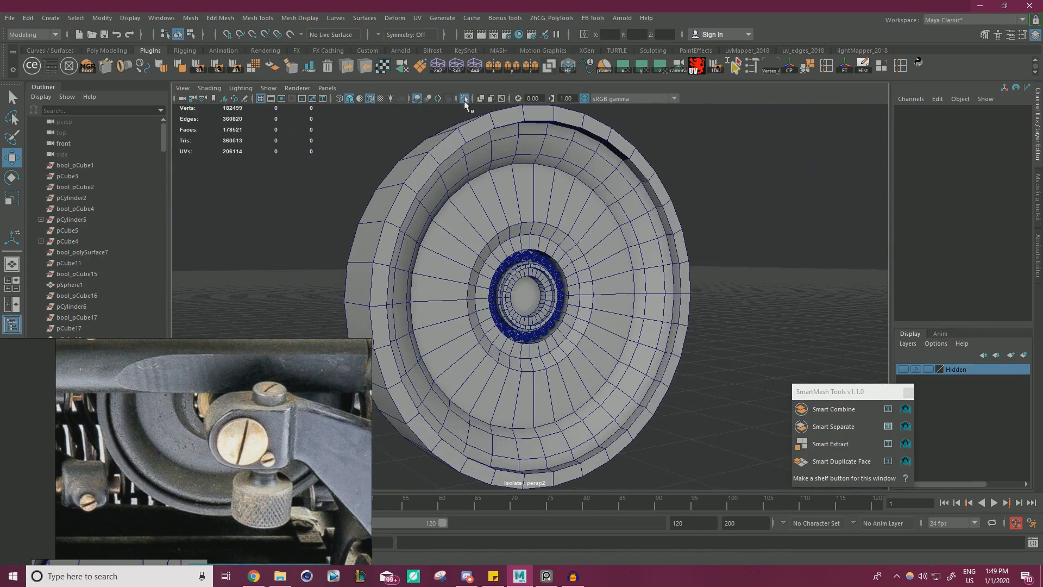
click(464, 100)
scroll(571, 304, down, 3)
alt+drag(652, 326, 708, 347)
scroll(641, 337, up, 5)
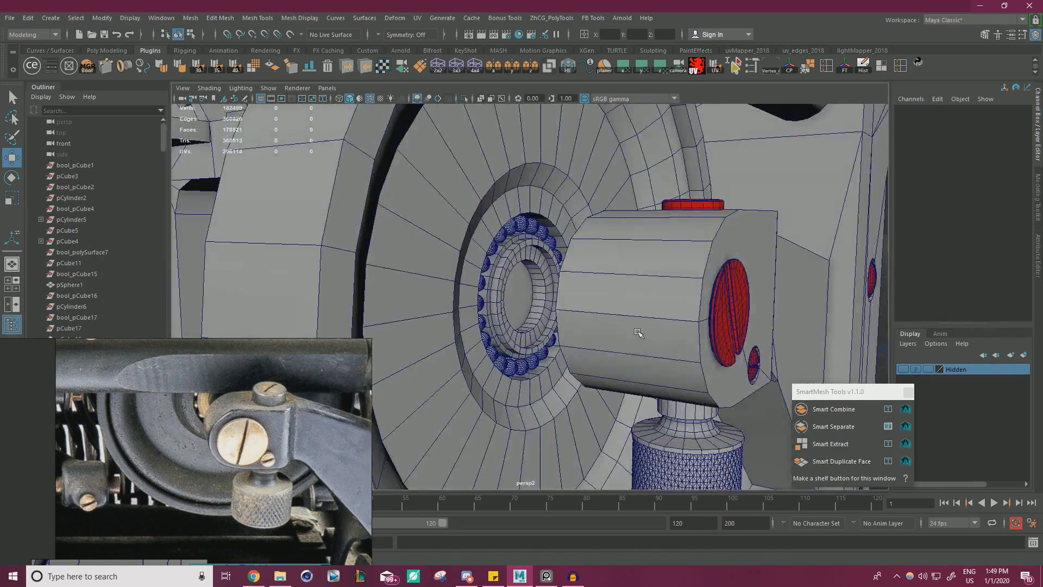
Select the wheel-side end faces of the bracket's cylindrical boss and adjust their position along its axis.
alt+drag(462, 277, 627, 372)
scroll(561, 284, up, 4)
click(495, 212)
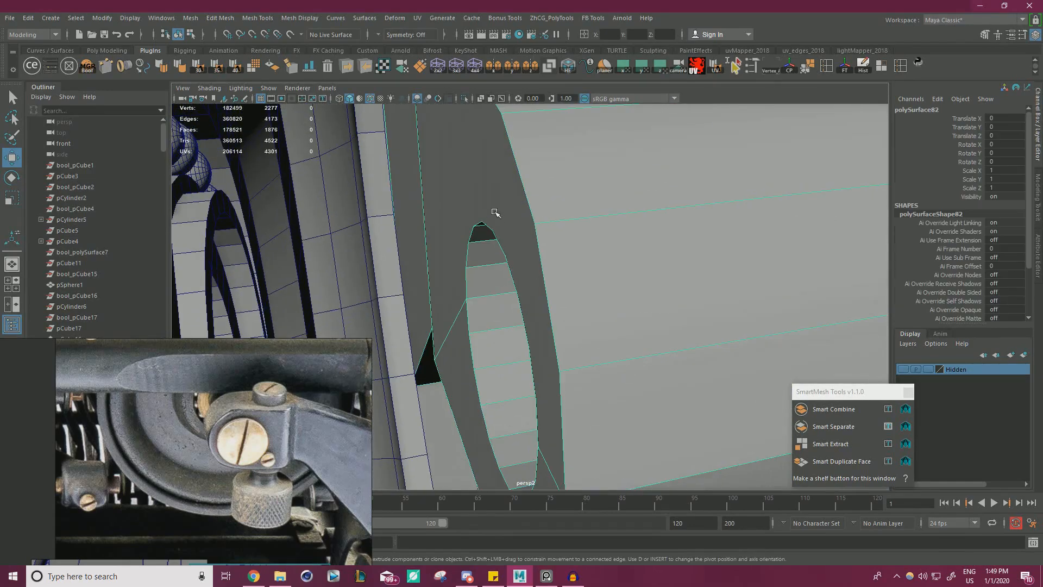
right_drag(466, 209, 462, 220)
click(459, 223)
scroll(459, 361, down, 8)
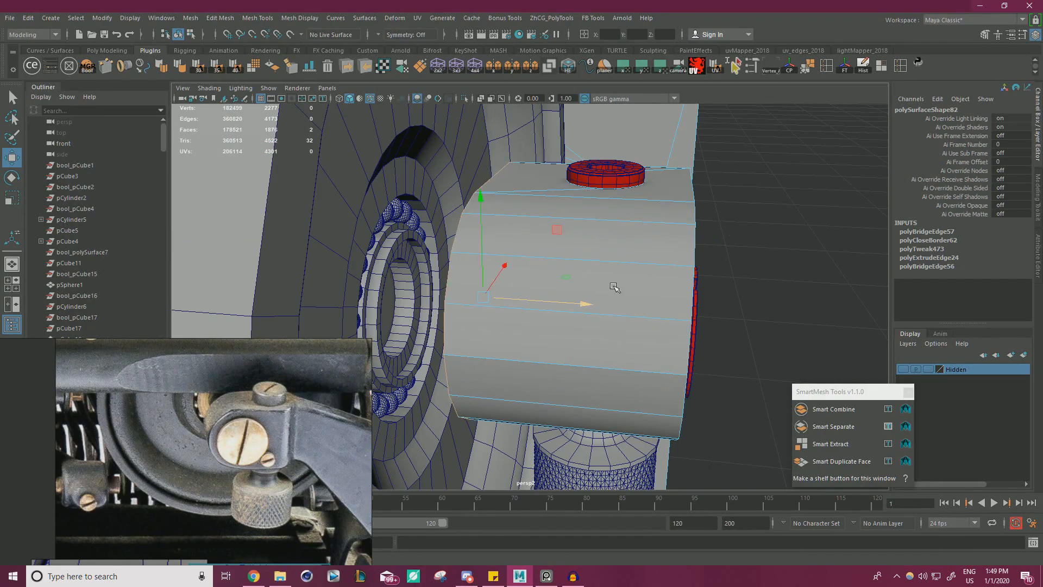
mouse_move(614, 287)
alt+mouse_down()
mouse_move(528, 327)
mouse_move(477, 305)
mouse_move(610, 291)
alt+mouse_up()
alt+right_drag(610, 291, 338, 282)
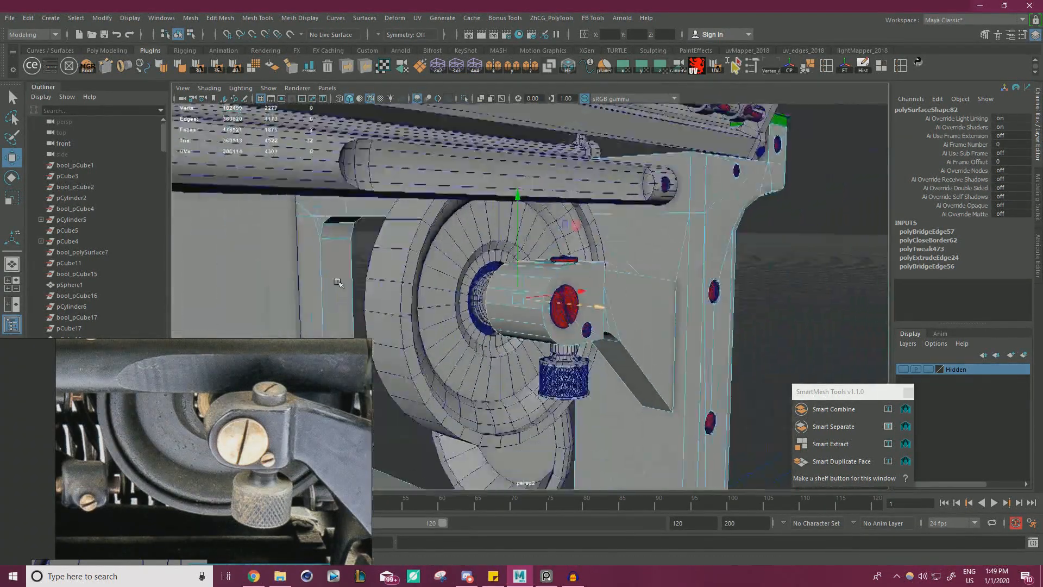
alt+drag(338, 282, 452, 235)
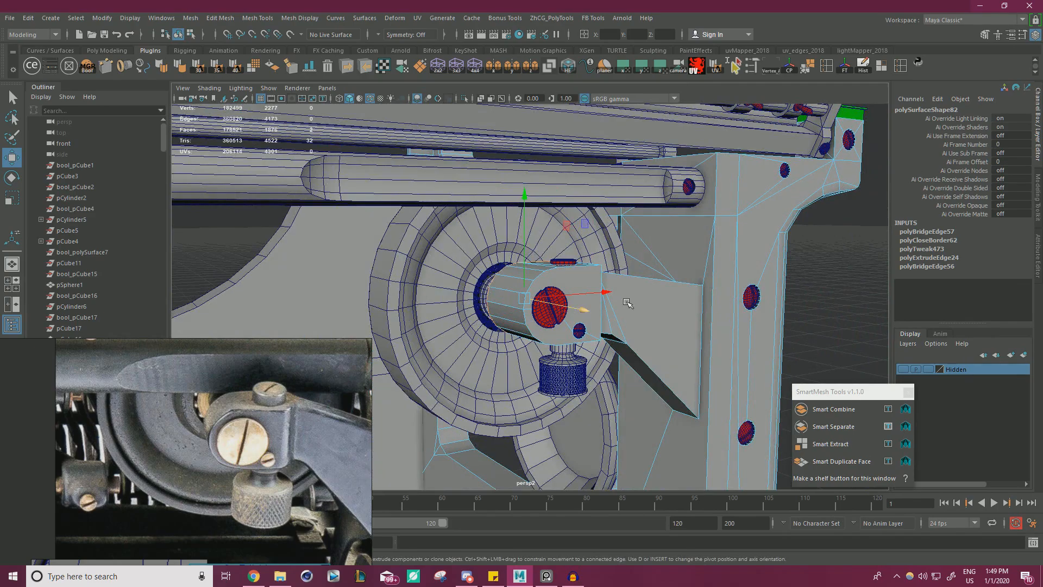
alt+drag(627, 303, 608, 317)
alt+right_drag(609, 318, 631, 326)
alt+drag(630, 326, 635, 345)
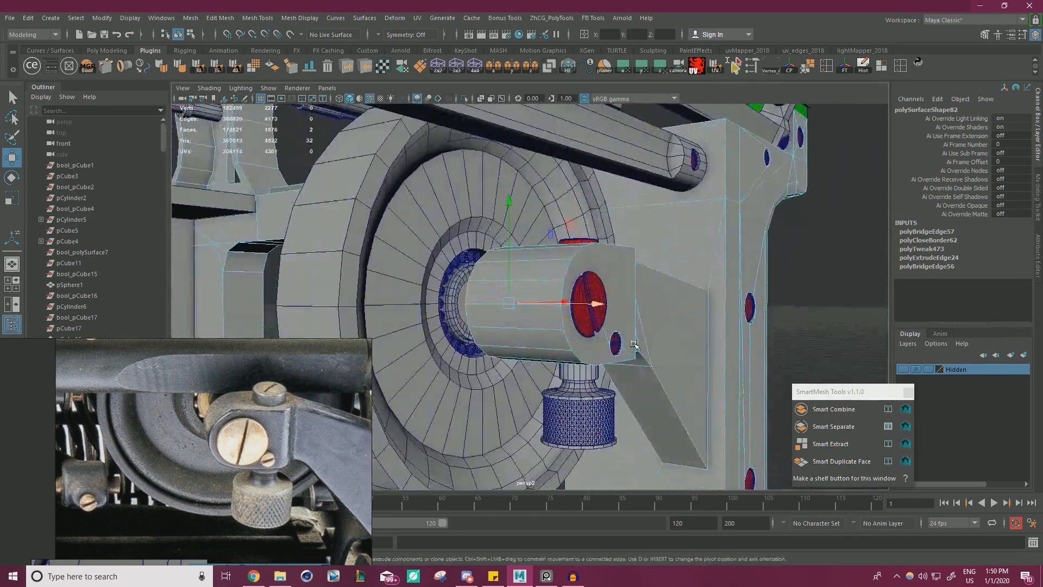
alt+right_drag(634, 345, 652, 347)
Duplicate the hub disc's circular centre face as a separate mesh and move it out to Translate Z 4.406.
alt+drag(517, 307, 526, 250)
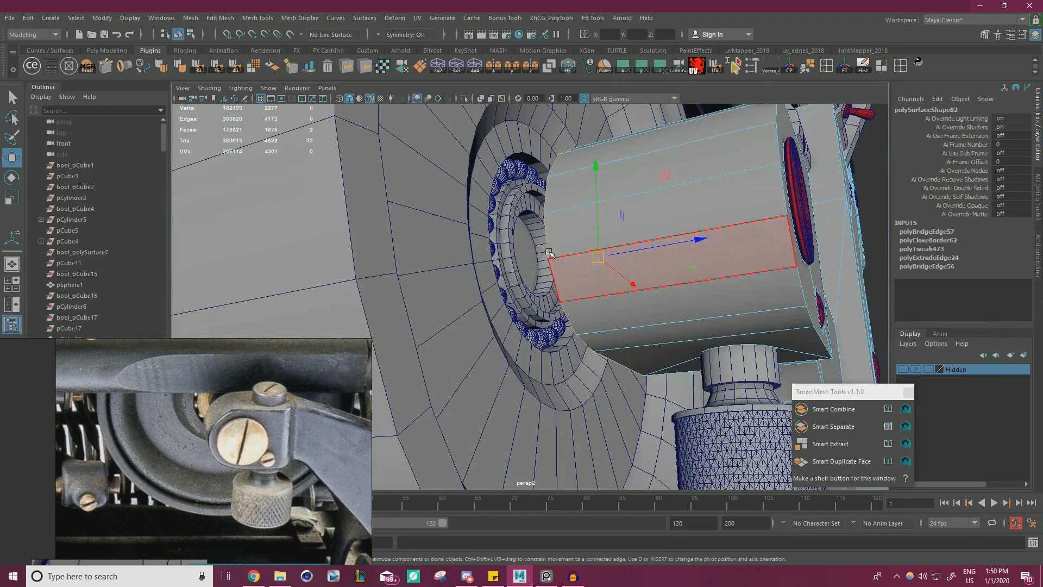
right_drag(528, 246, 528, 275)
click(524, 252)
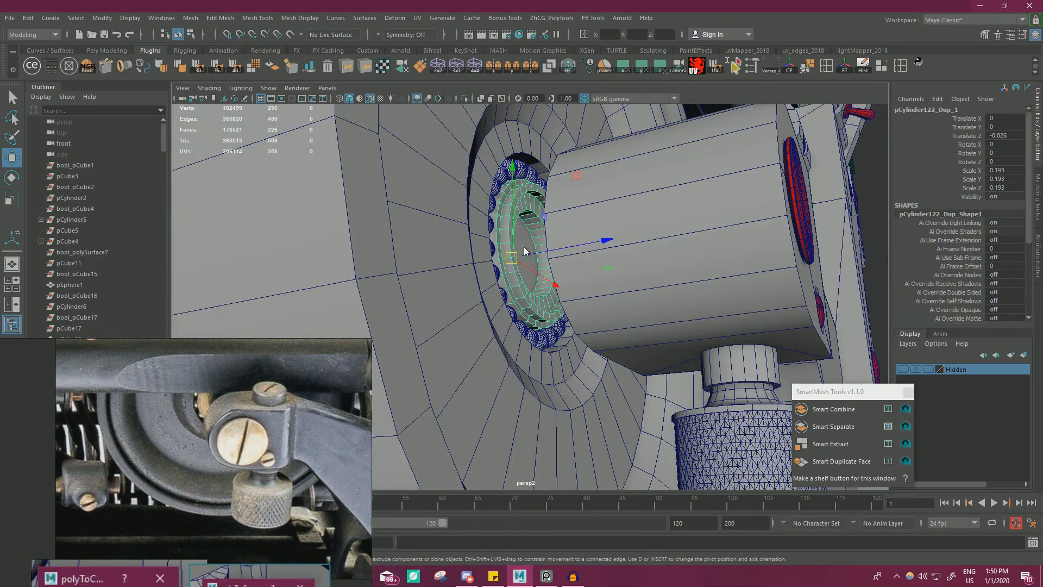
click(836, 466)
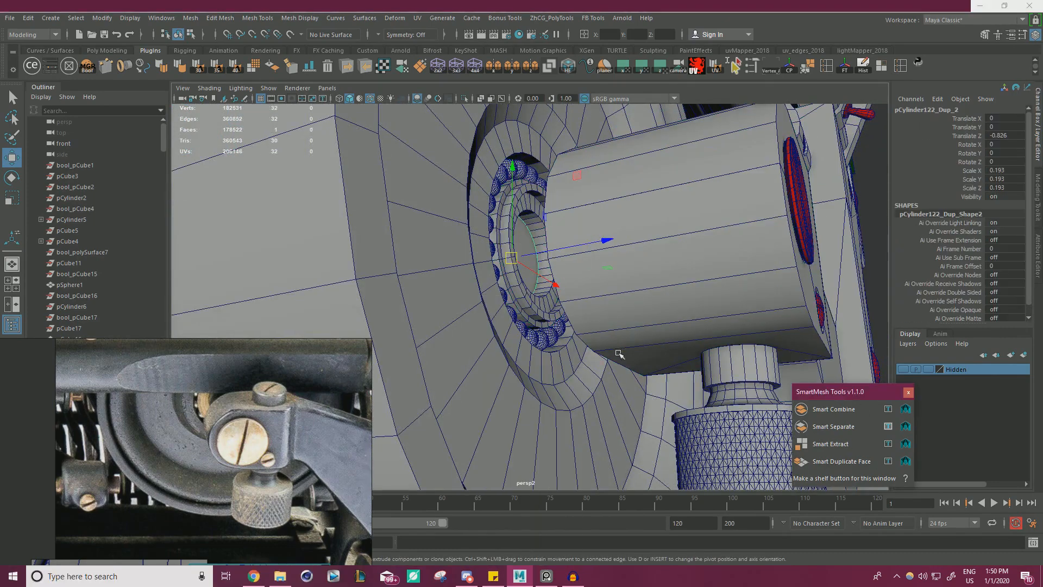
alt+right_drag(619, 353, 549, 339)
alt+drag(549, 339, 511, 318)
drag(568, 276, 841, 268)
alt+drag(831, 269, 646, 315)
Extrude the duplicated circular face into a short cylinder and close its open end.
alt+right_drag(598, 318, 643, 320)
alt+drag(597, 304, 629, 358)
right_click(634, 338)
right_drag(635, 337, 635, 365)
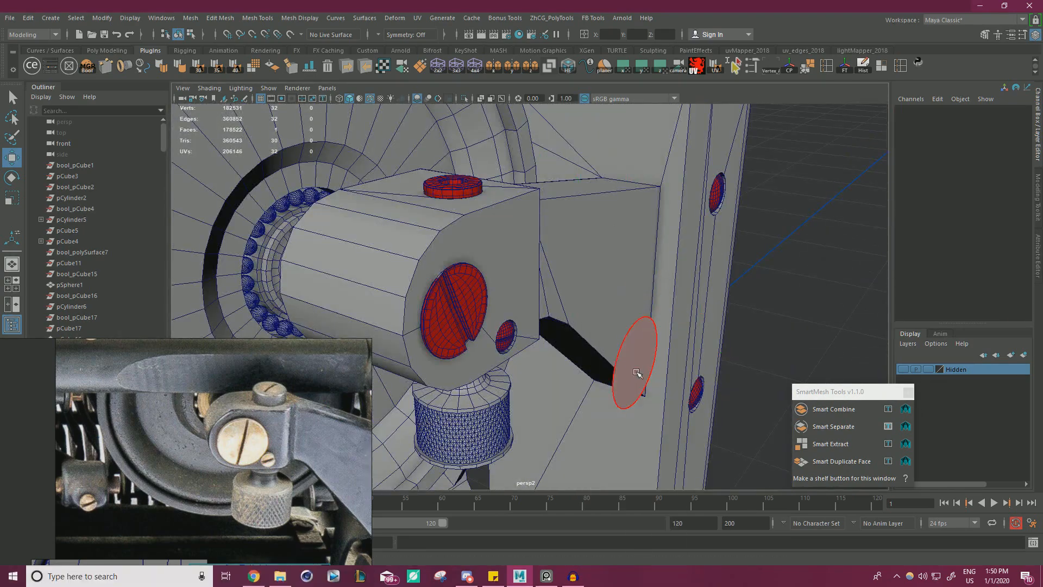
click(636, 372)
alt+middle_drag(699, 385, 654, 335)
shift+drag(680, 333, 790, 356)
alt+drag(565, 369, 647, 350)
click(698, 266)
key(r)
click(682, 331)
right_drag(701, 263, 741, 188)
click(717, 198)
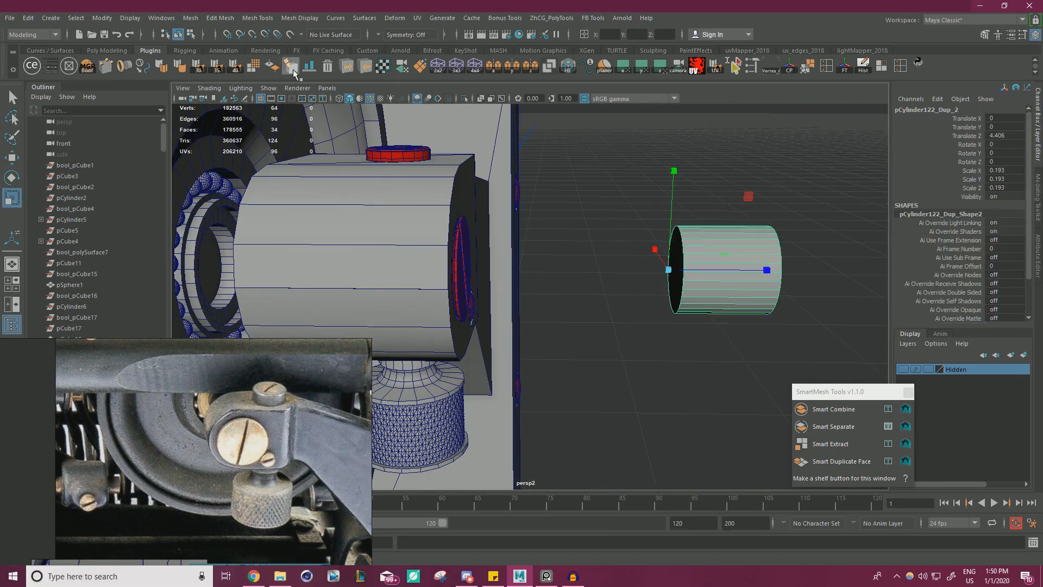
Color the short cylinder green with ModIt and close the tool window.
click(58, 71)
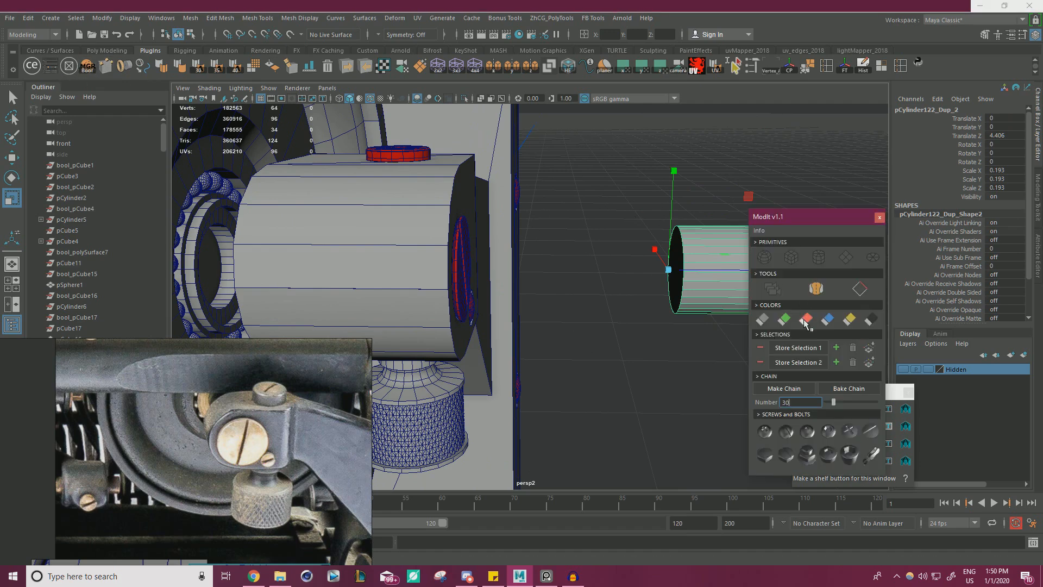
click(784, 319)
click(880, 217)
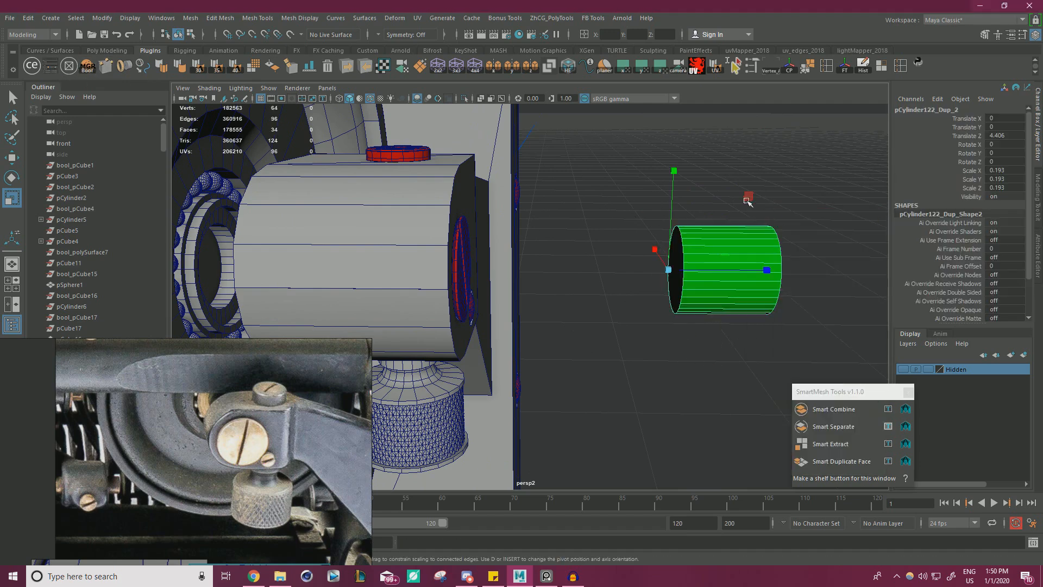
Move the green cylinder into the hub disc's recess, adjusting its size and depth to fit.
key(w)
drag(776, 276, 268, 234)
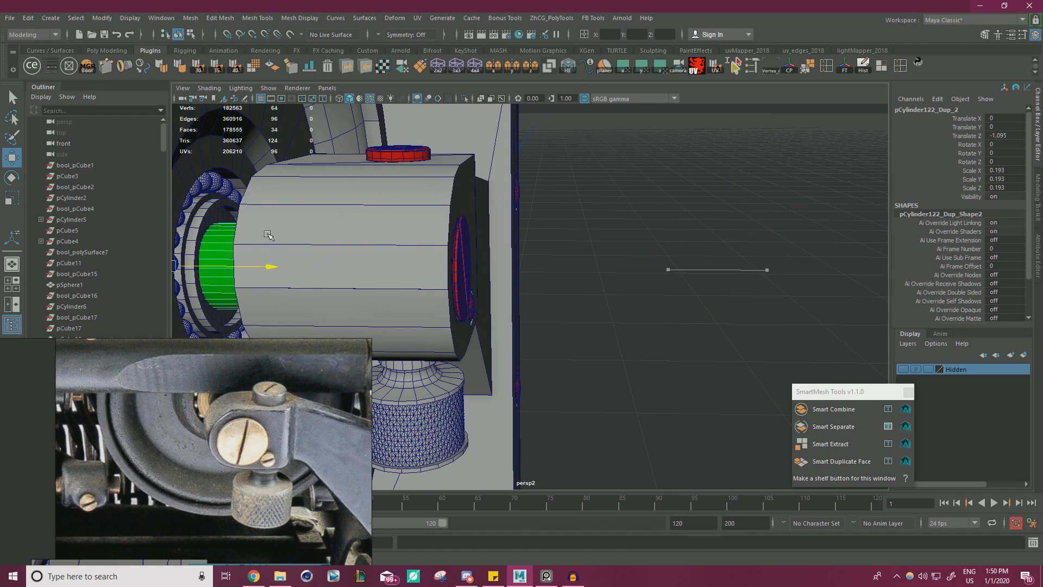
key(f)
alt+drag(629, 245, 539, 243)
key(r)
drag(481, 204, 482, 205)
key(w)
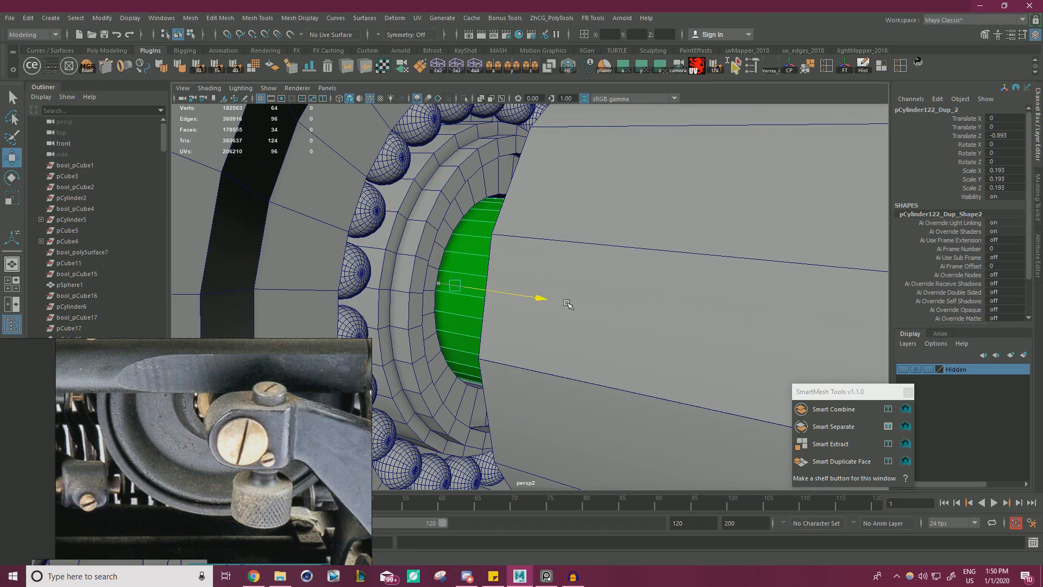
drag(540, 300, 614, 315)
key(e)
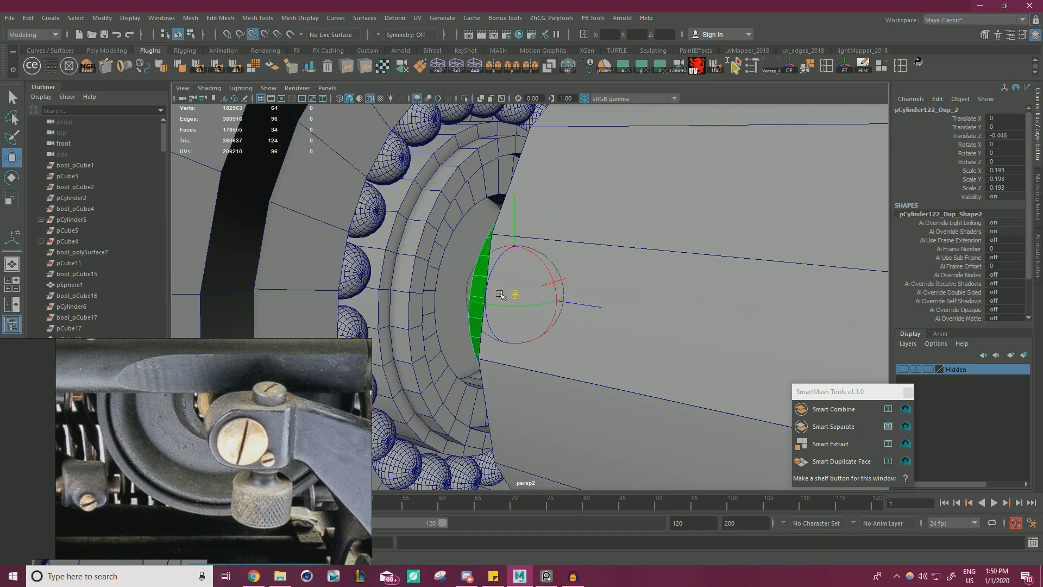
key(w)
drag(554, 304, 364, 296)
Bevel the border edge loop around the wheel's flat rear face with a Fraction of 0.3.
scroll(543, 261, down, 8)
scroll(543, 262, down, 6)
click(722, 282)
alt+drag(722, 282, 576, 321)
scroll(576, 320, up, 3)
mouse_move(564, 326)
alt+middle_down()
mouse_move(613, 259)
mouse_move(550, 333)
alt+middle_up()
scroll(613, 259, up, 4)
alt+drag(550, 333, 524, 253)
scroll(510, 305, up, 3)
click(524, 253)
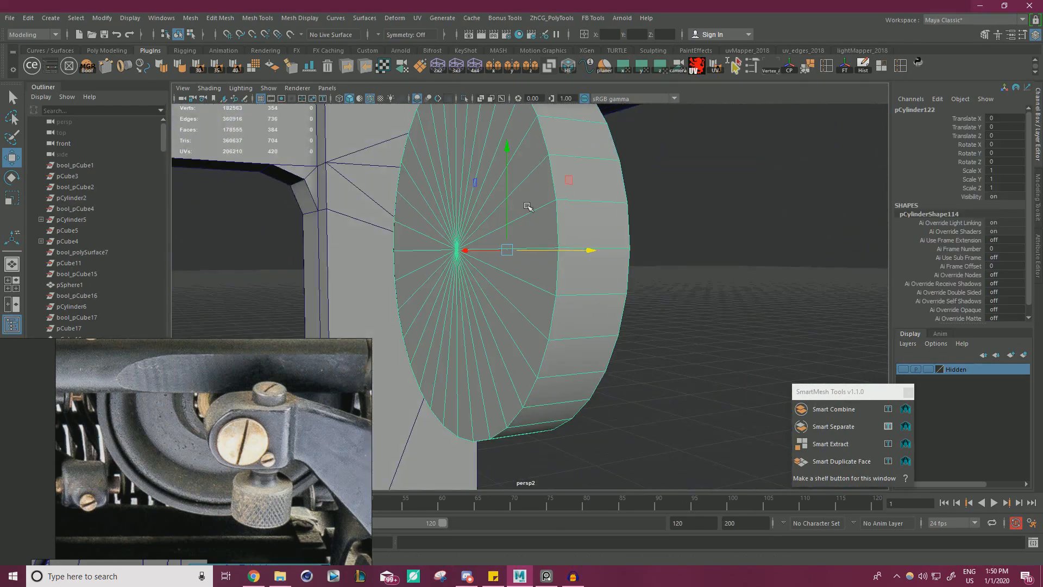
alt+middle_drag(527, 207, 557, 228)
right_drag(554, 226, 555, 190)
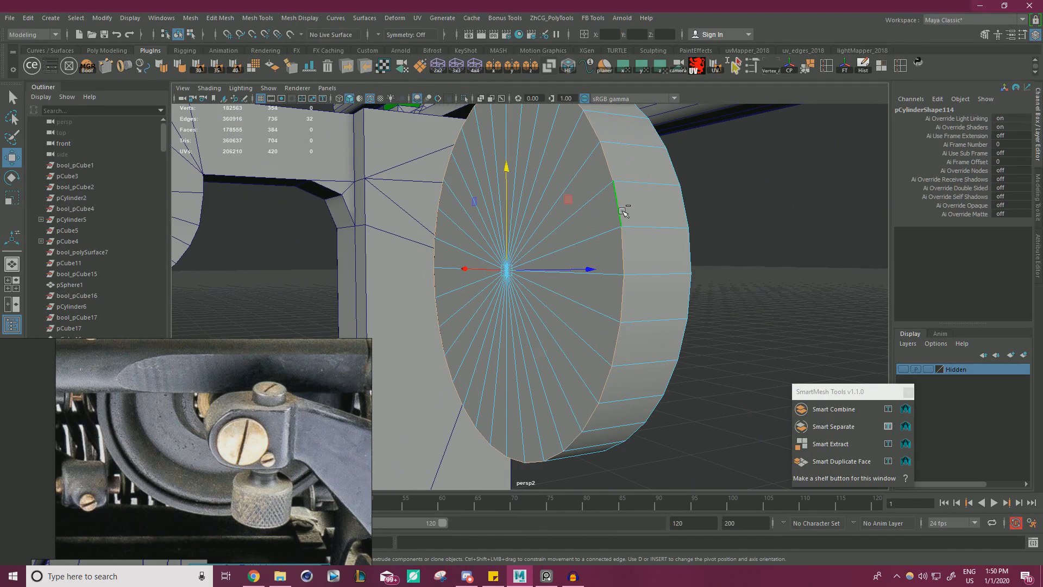
key(ctrl+b)
drag(649, 126, 647, 127)
alt+drag(502, 286, 472, 271)
drag(645, 126, 647, 127)
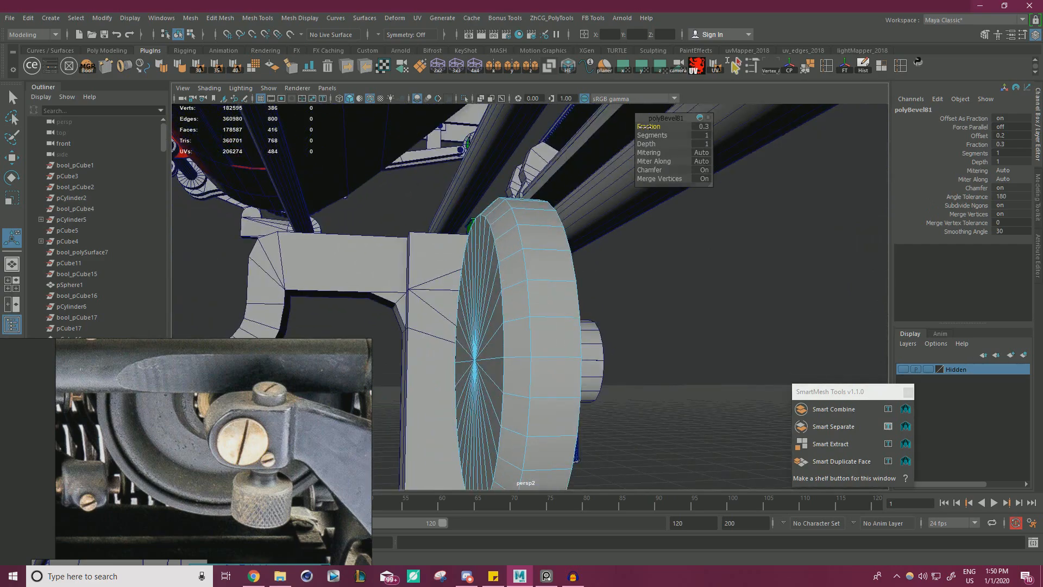
Return the wheel to object mode, clear the selection and inspect the wheel and bracket assembly.
alt+drag(535, 251, 462, 302)
scroll(327, 265, down, 5)
scroll(327, 265, down, 3)
right_drag(745, 256, 794, 238)
click(745, 256)
scroll(538, 348, up, 4)
alt+drag(538, 348, 645, 338)
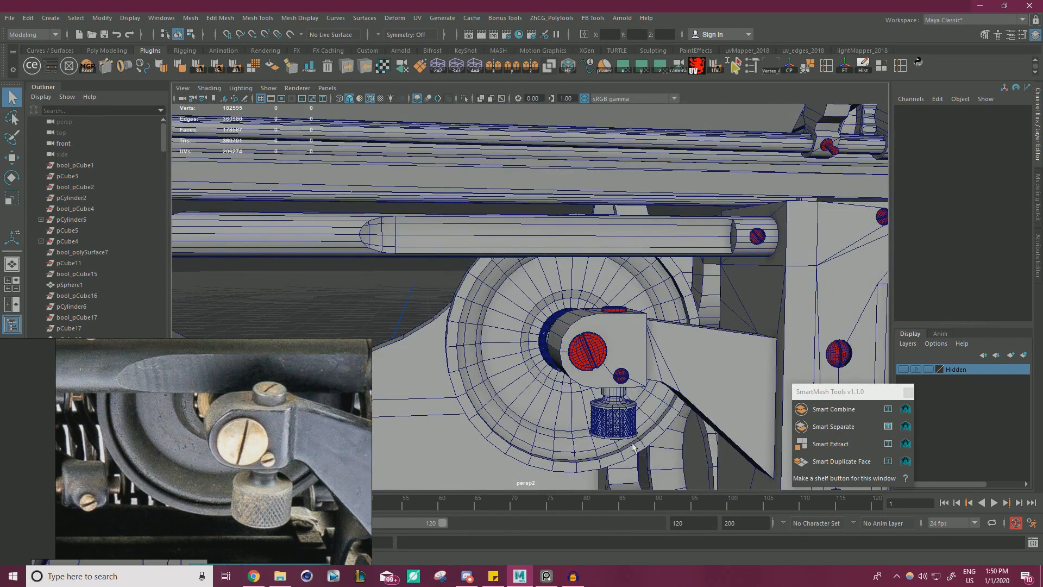
Switch to the reference board and delete the curve-length screenshots beneath the wheel photo.
scroll(552, 361, down, 2)
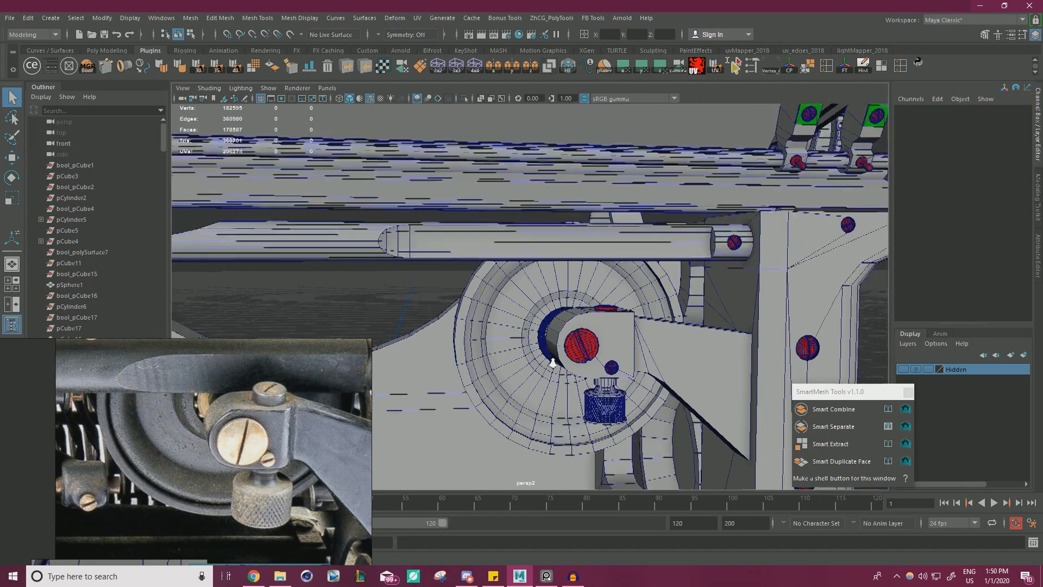
alt+drag(551, 361, 585, 363)
scroll(205, 447, down, 4)
right_drag(205, 448, 403, 360)
scroll(403, 359, up, 5)
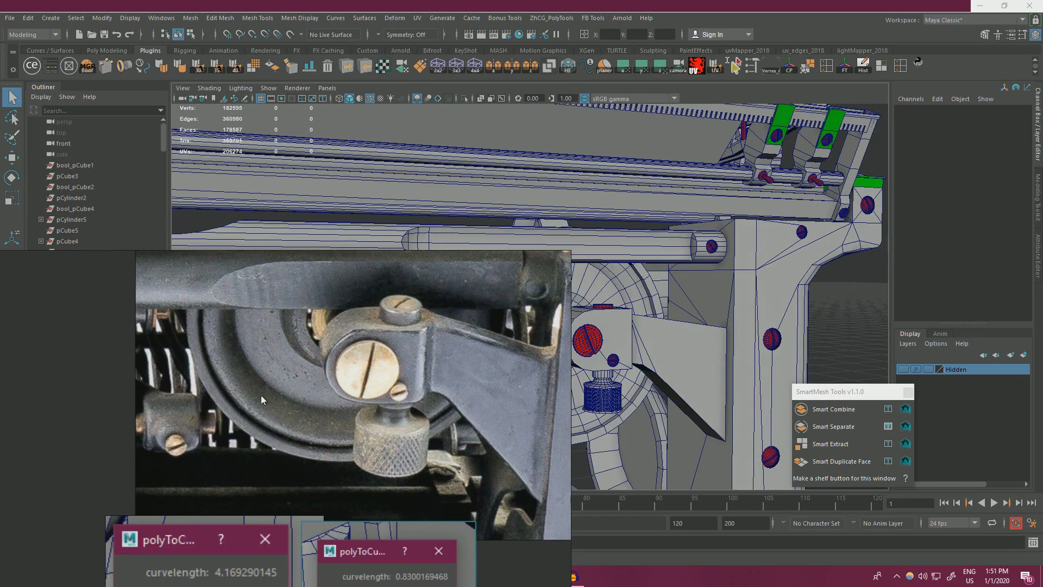
scroll(444, 374, down, 8)
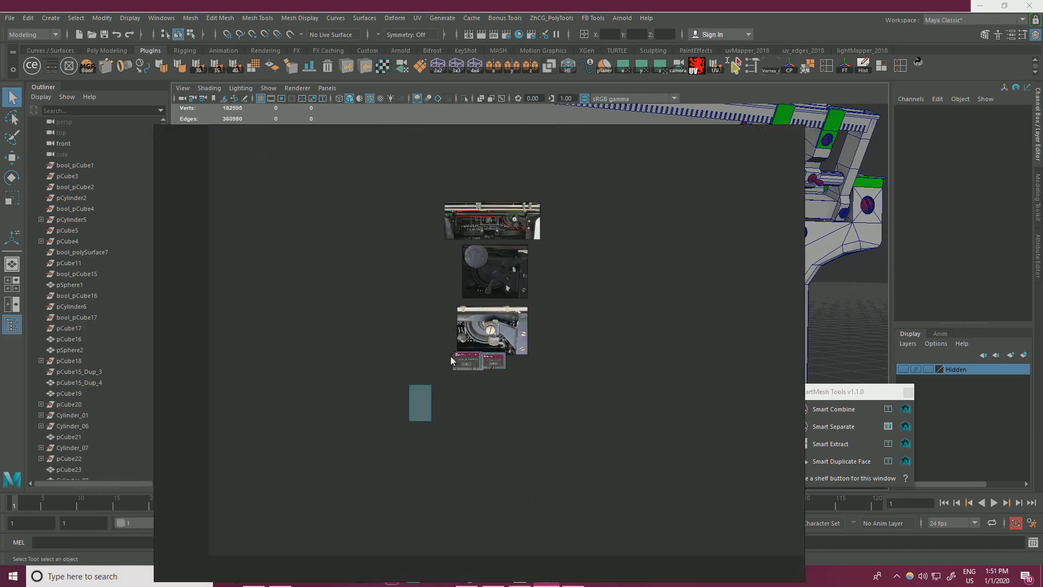
key(Delete)
Examine the remaining typewriter reference photos for the next rear part to model.
scroll(534, 227, down, 8)
middle_drag(588, 304, 484, 451)
scroll(421, 333, up, 1)
scroll(426, 334, up, 8)
middle_drag(309, 332, 546, 365)
scroll(488, 325, up, 2)
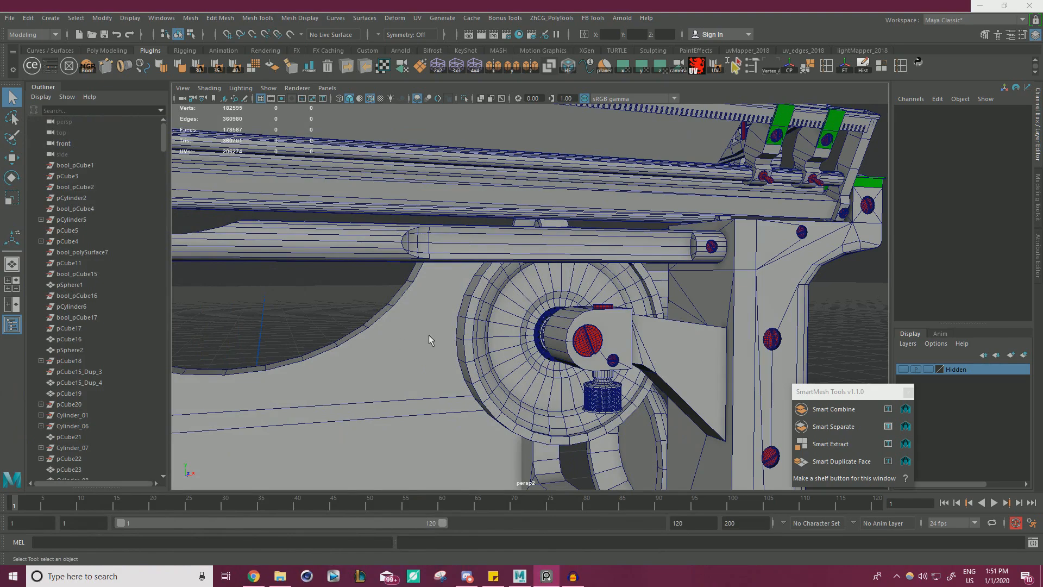
Inspect the whole typewriter model from the front and rear, including a close check of the wheel and its bracket.
alt+right_drag(542, 296, 472, 310)
alt+drag(473, 309, 618, 328)
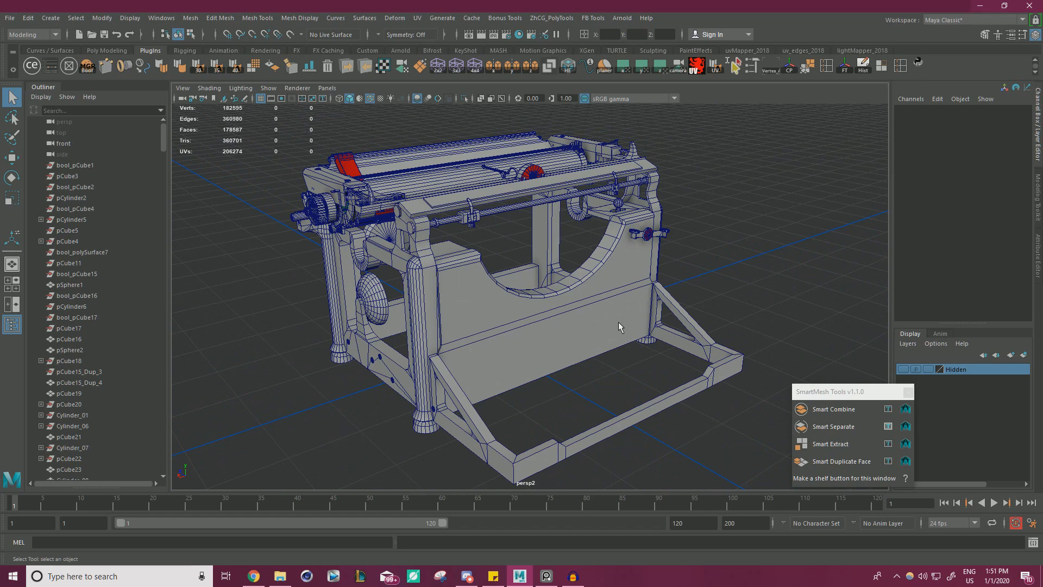
alt+drag(681, 295, 642, 296)
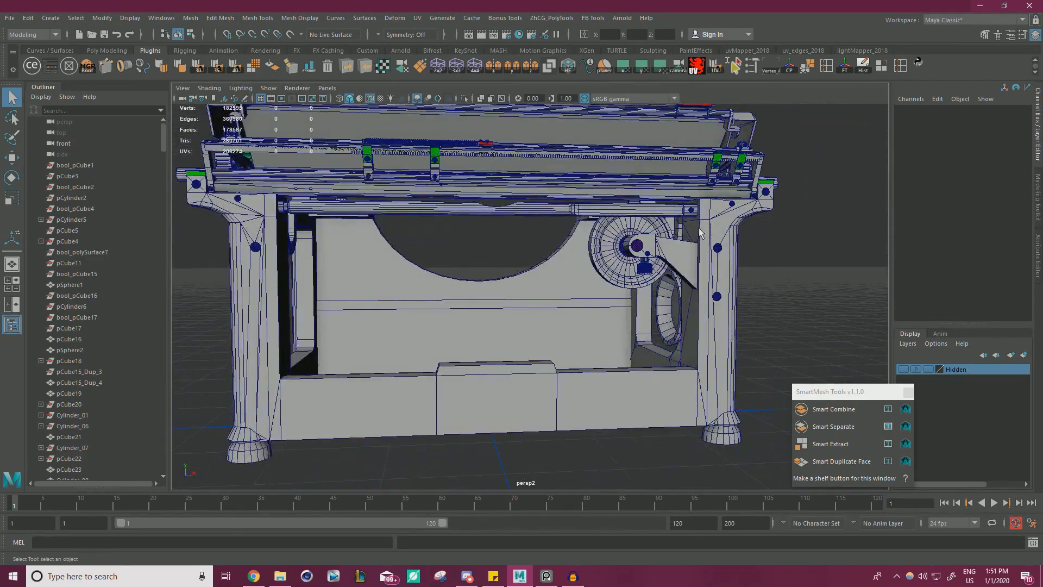
alt+drag(700, 231, 827, 319)
scroll(827, 319, up, 8)
scroll(613, 347, down, 4)
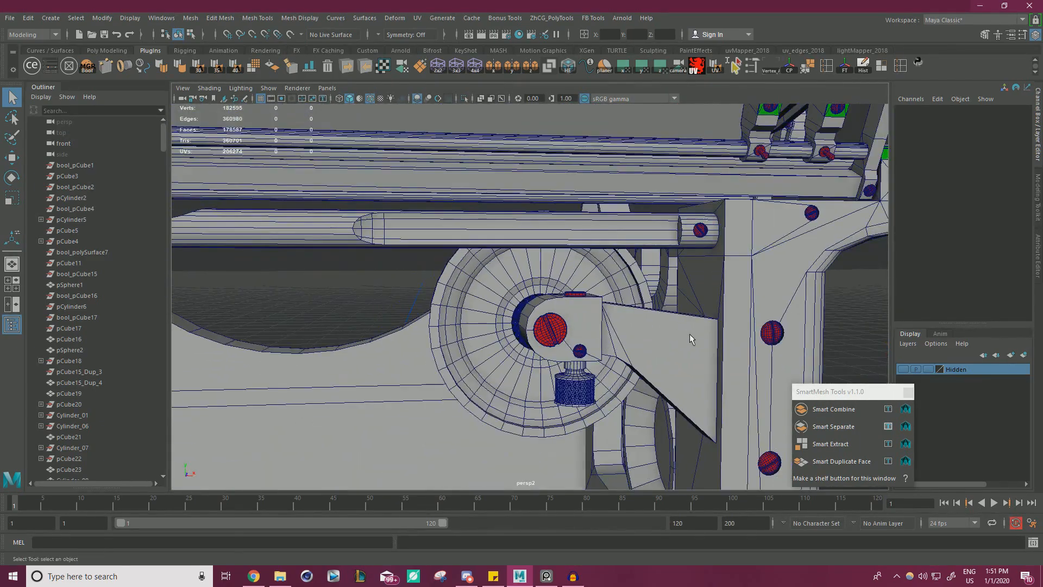
alt+right_drag(689, 334, 435, 337)
alt+drag(435, 337, 661, 350)
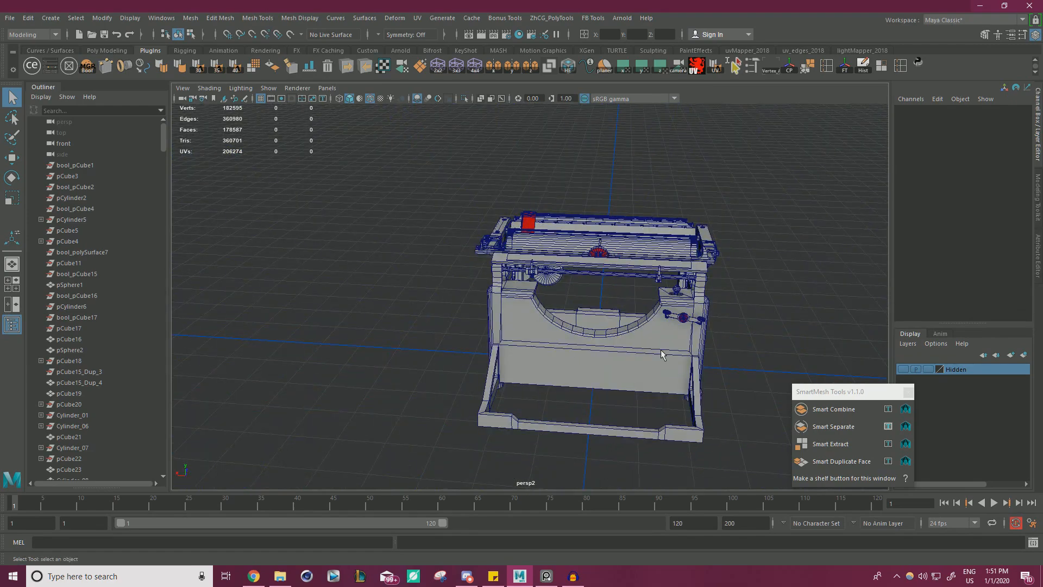